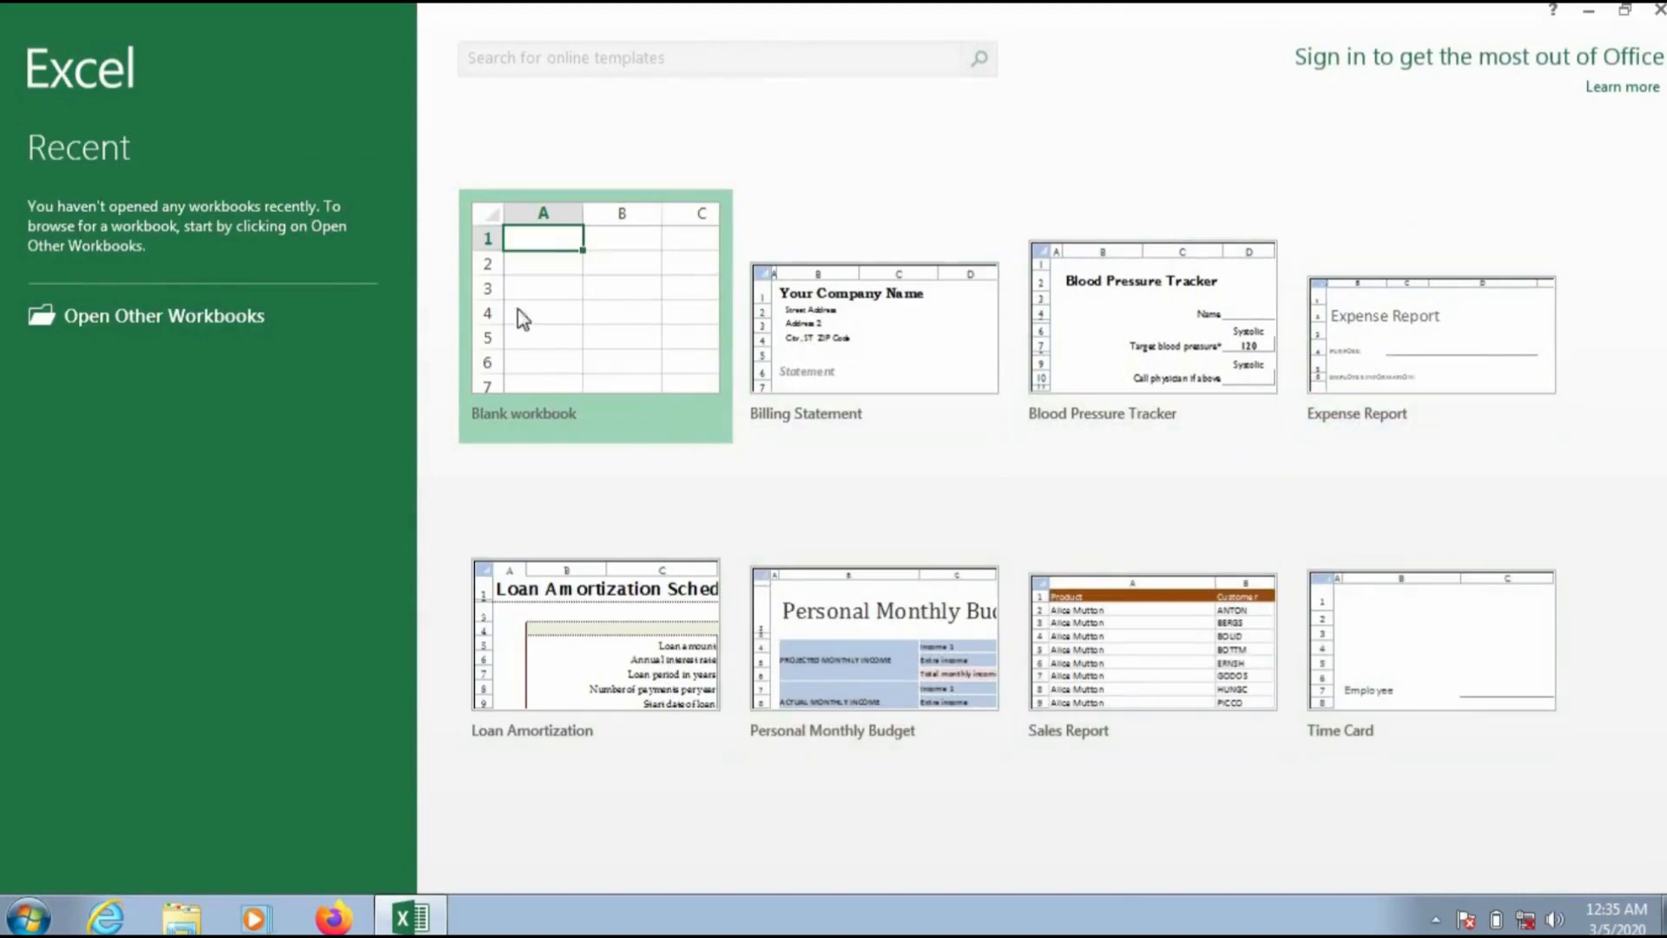
Step: Open a blank workbook and browse the File view and each ribbon tab
{"action": "left_click", "coordinate": [545, 321]}
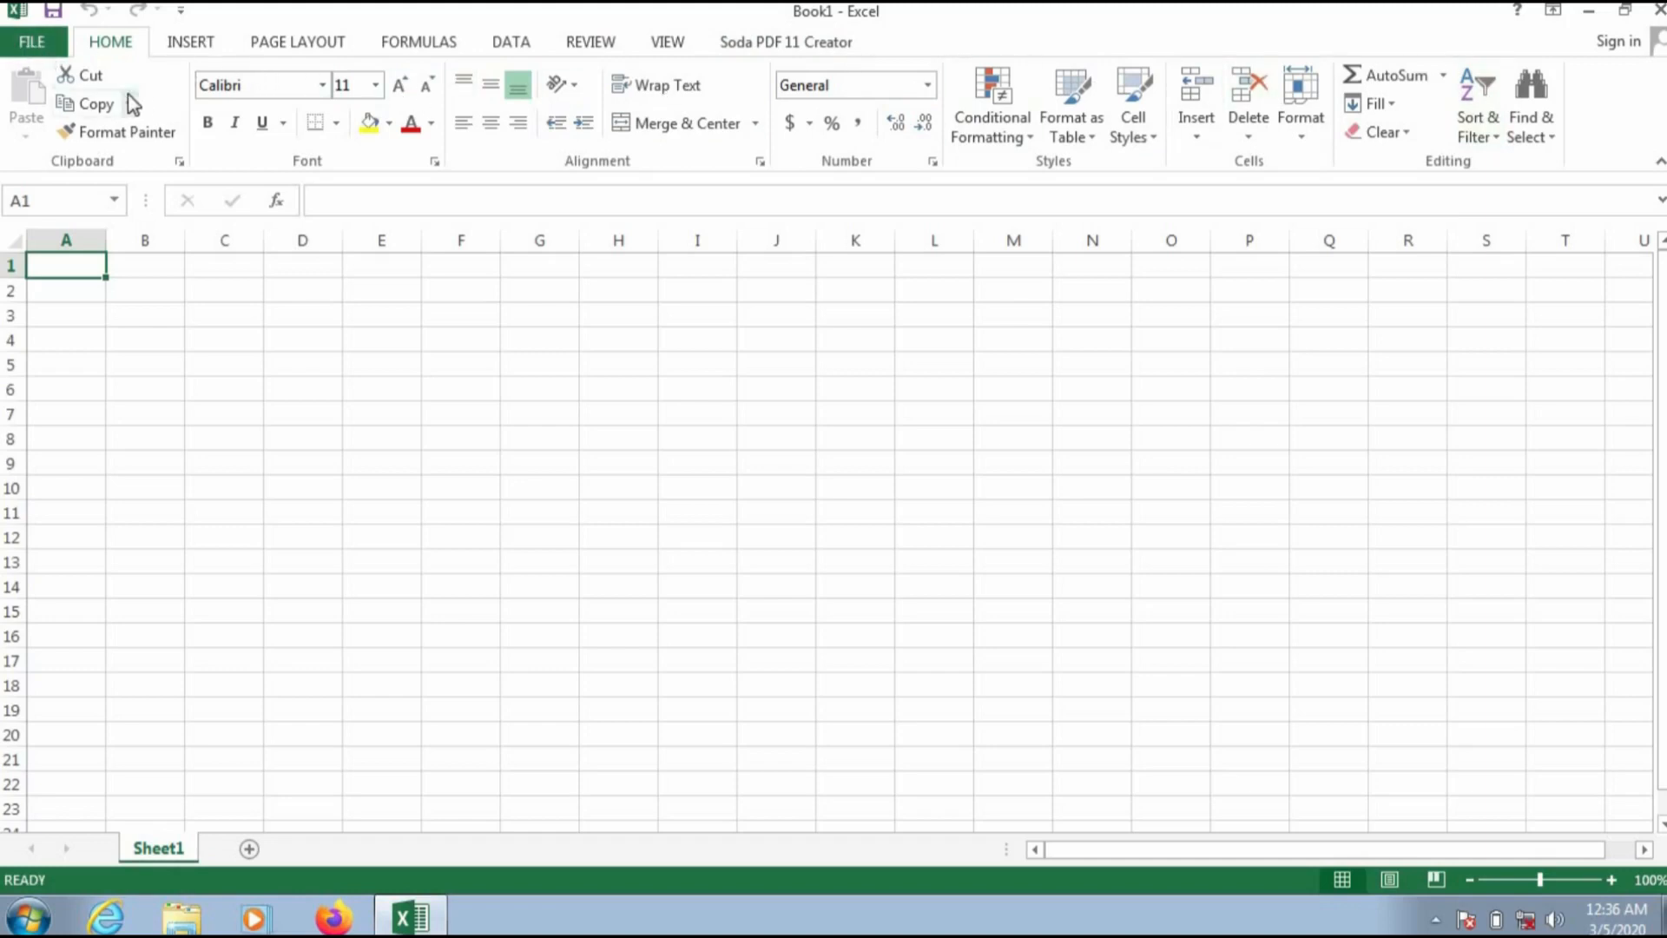
{"action": "left_click", "coordinate": [39, 43]}
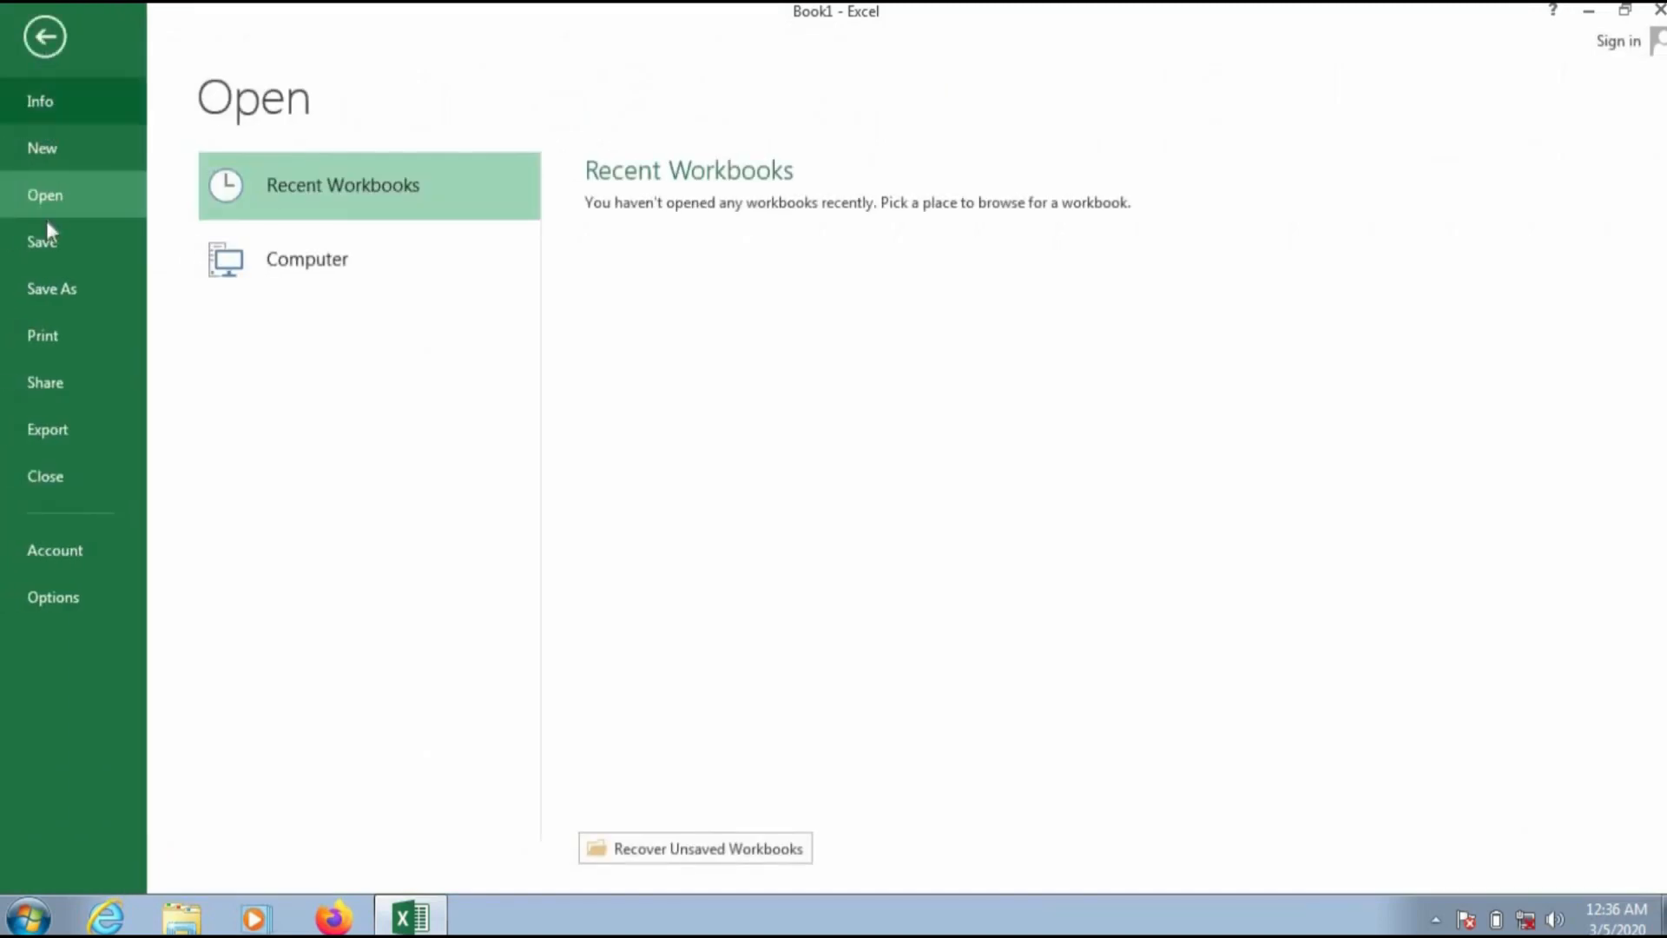
{"action": "left_click", "coordinate": [47, 37]}
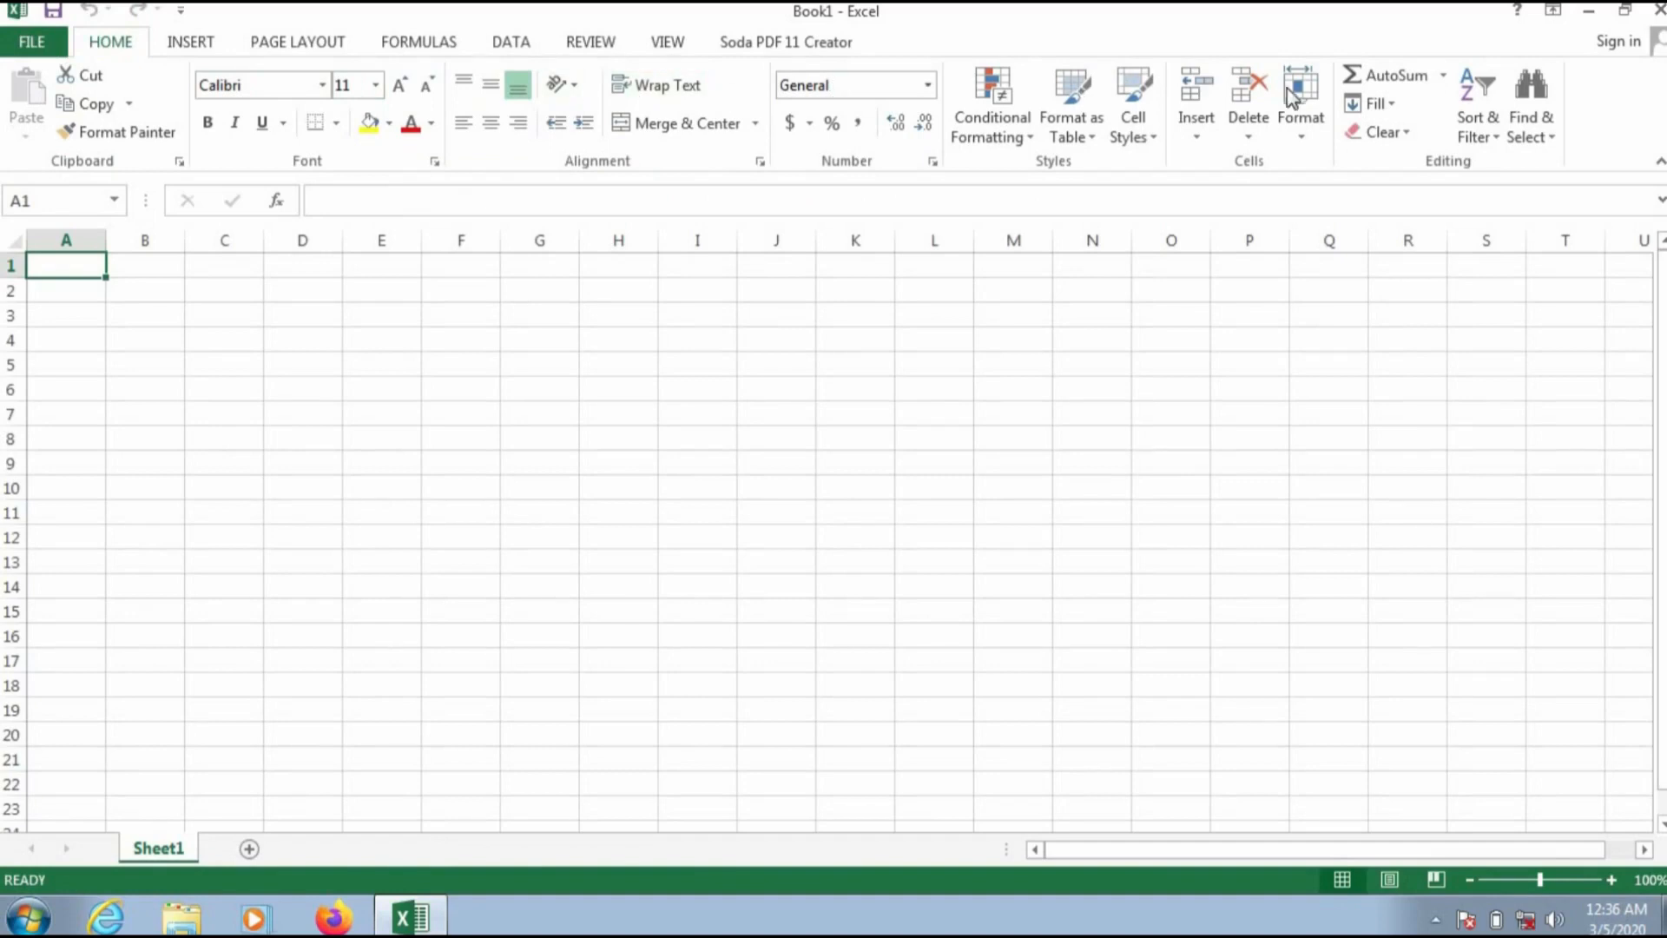
{"action": "left_click", "coordinate": [218, 43]}
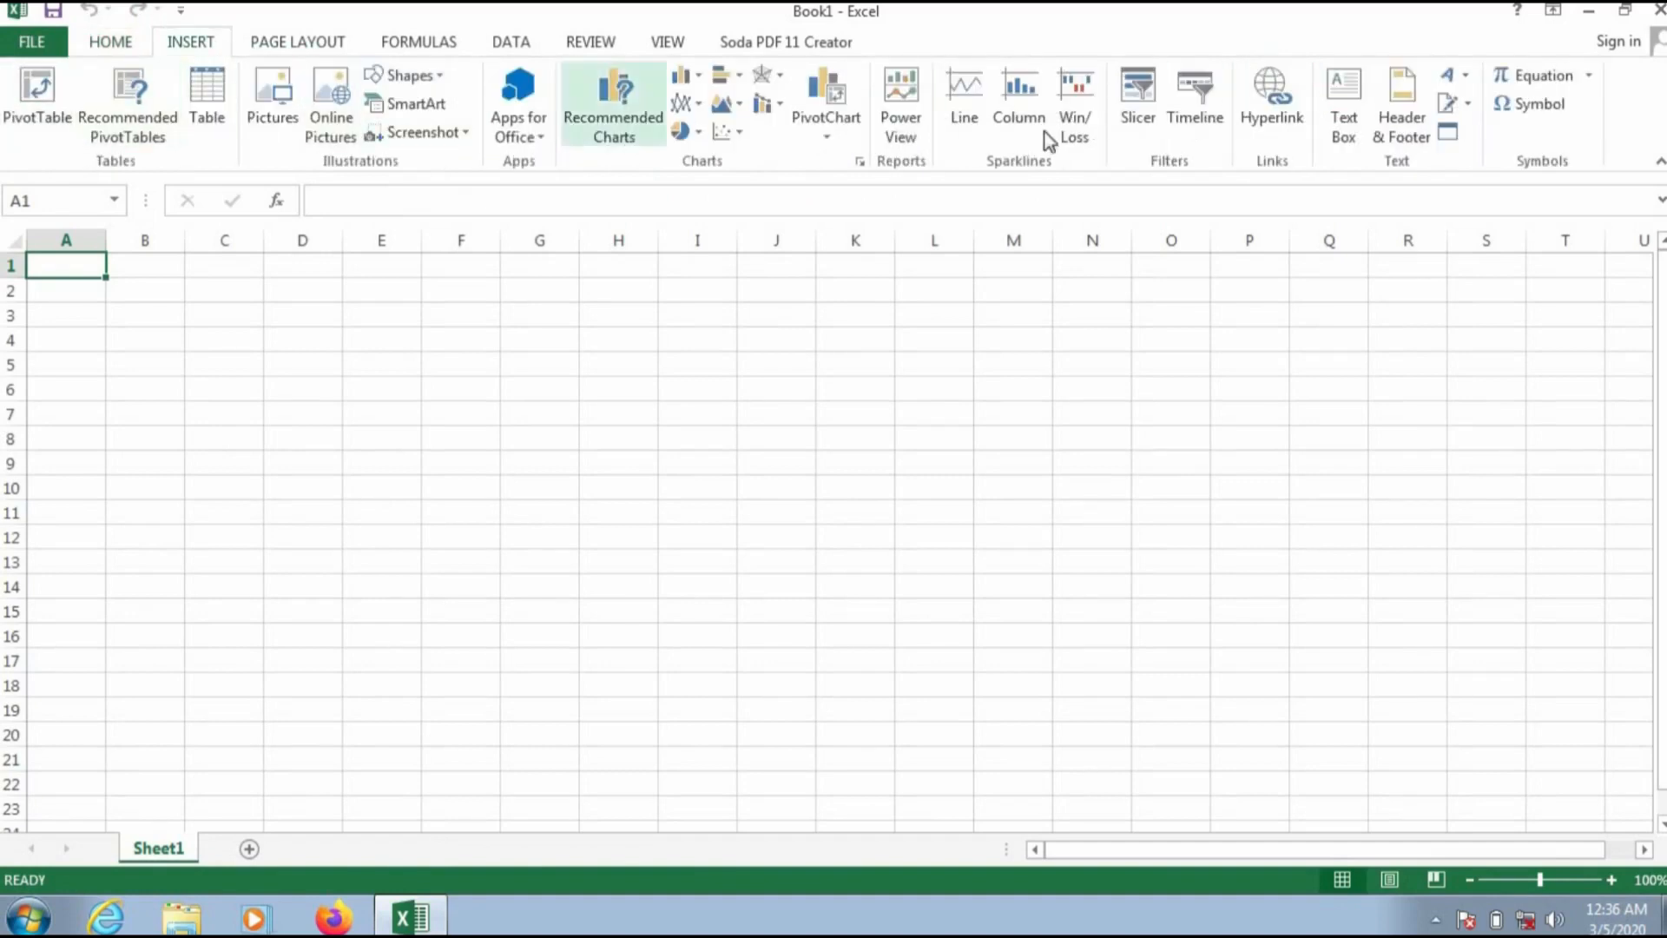
{"action": "left_click", "coordinate": [317, 48]}
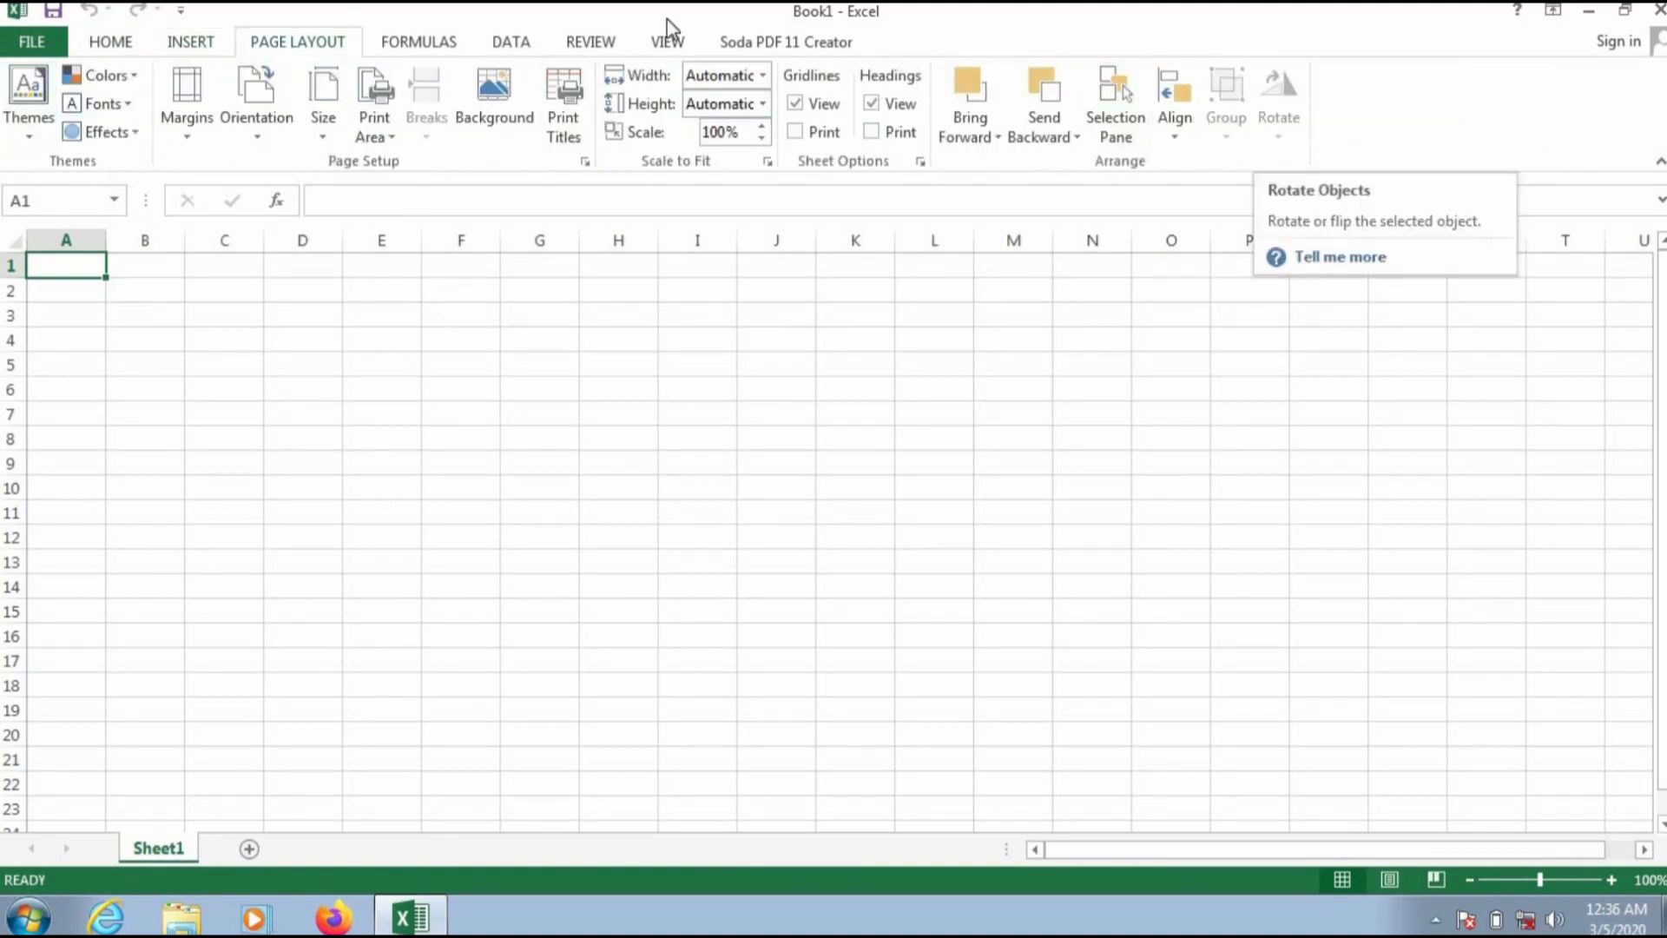
{"action": "left_click", "coordinate": [434, 43]}
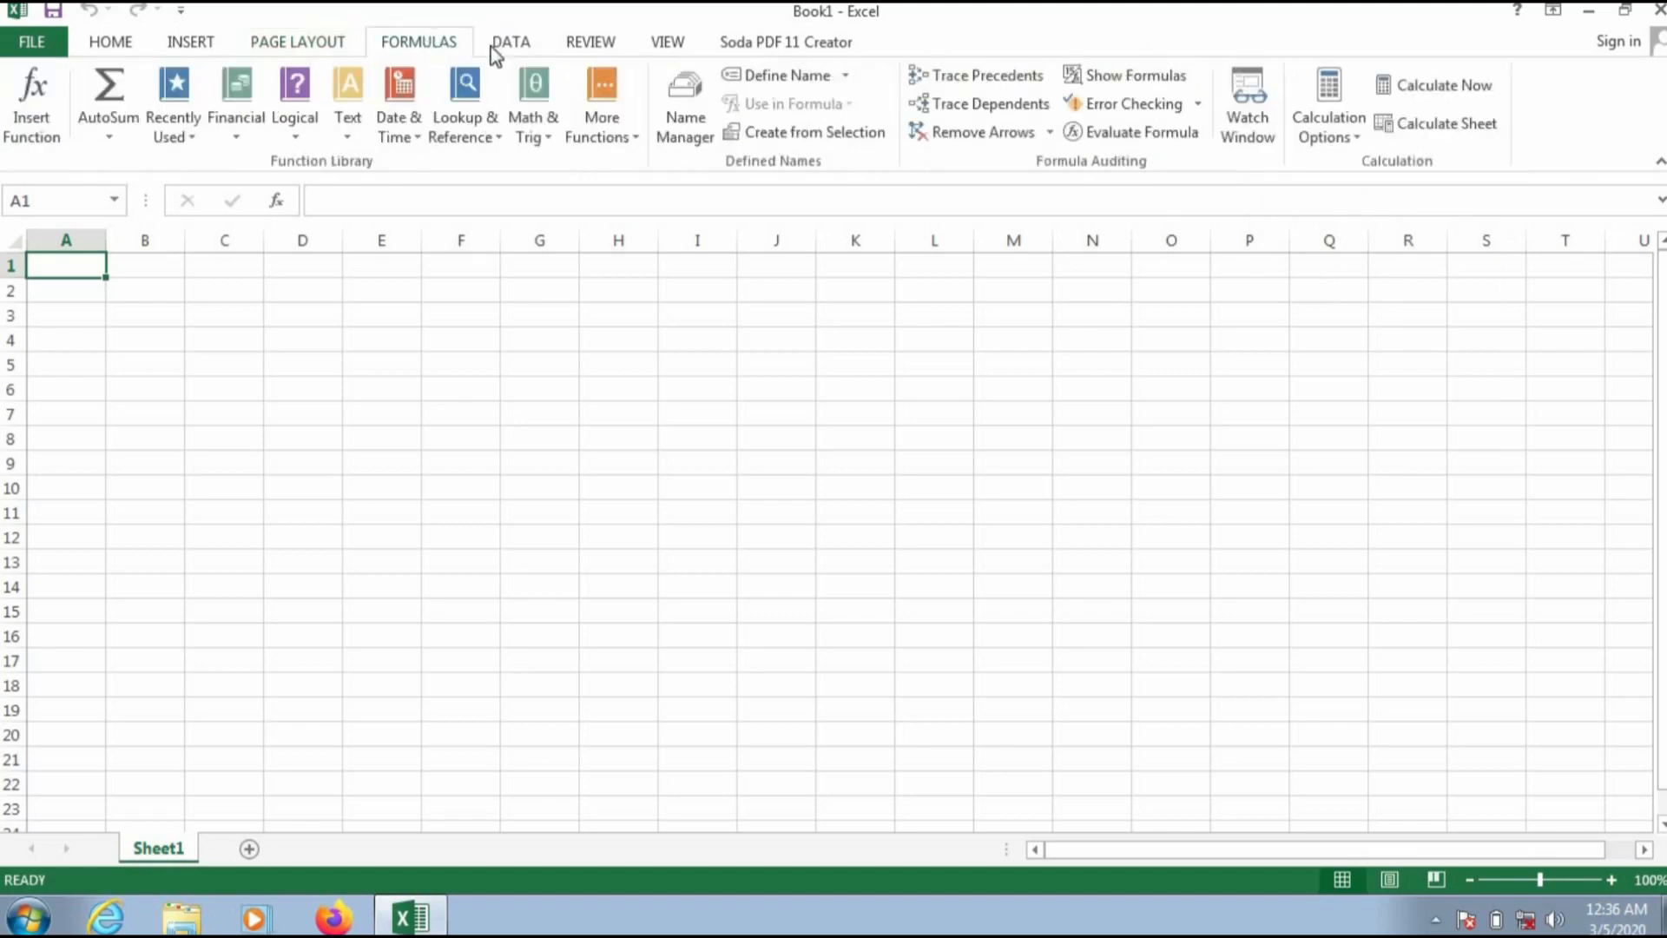
{"action": "left_click", "coordinate": [530, 48]}
{"action": "left_click", "coordinate": [623, 46]}
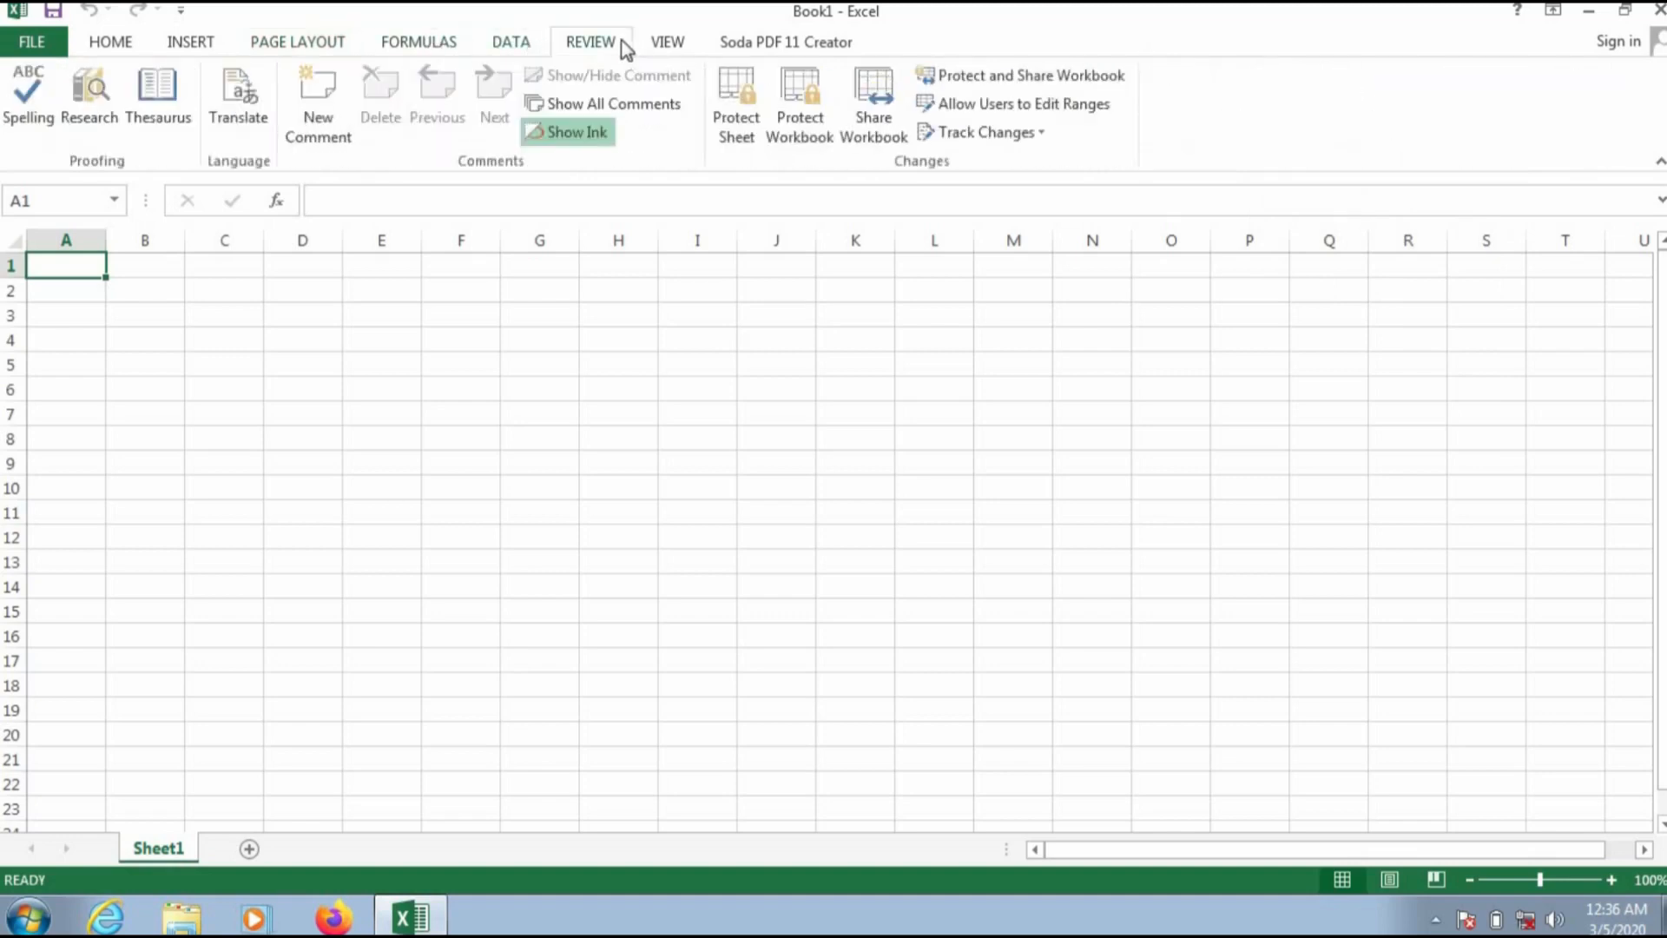
{"action": "left_click", "coordinate": [670, 45]}
{"action": "left_click", "coordinate": [748, 40]}
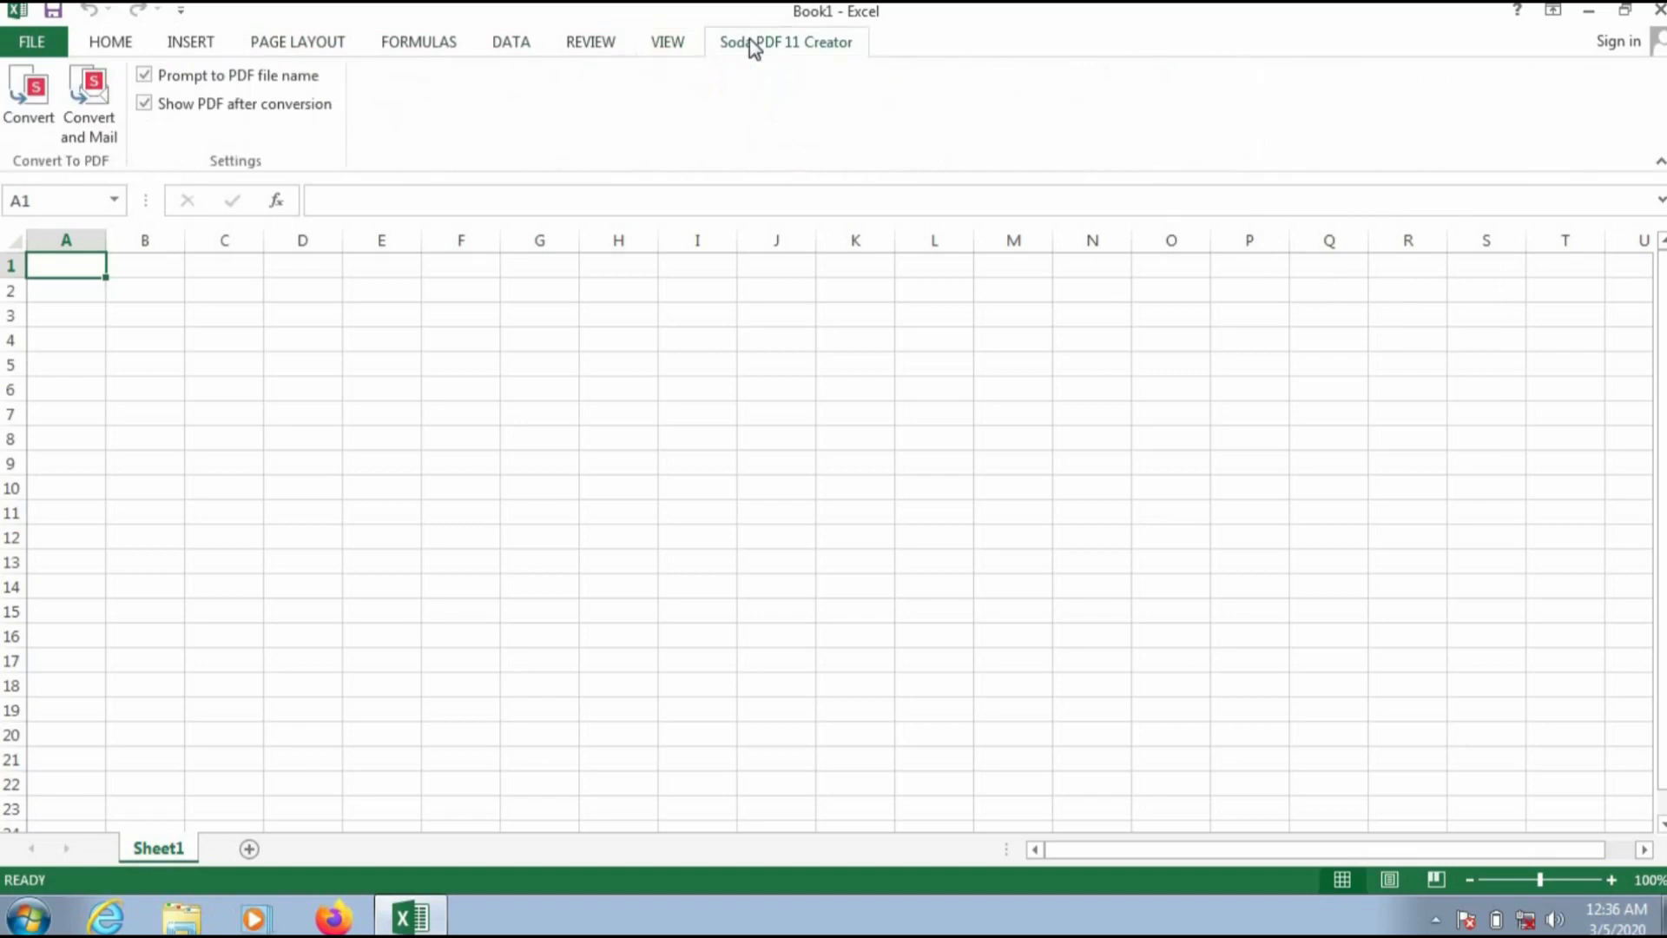
{"action": "left_click", "coordinate": [119, 48]}
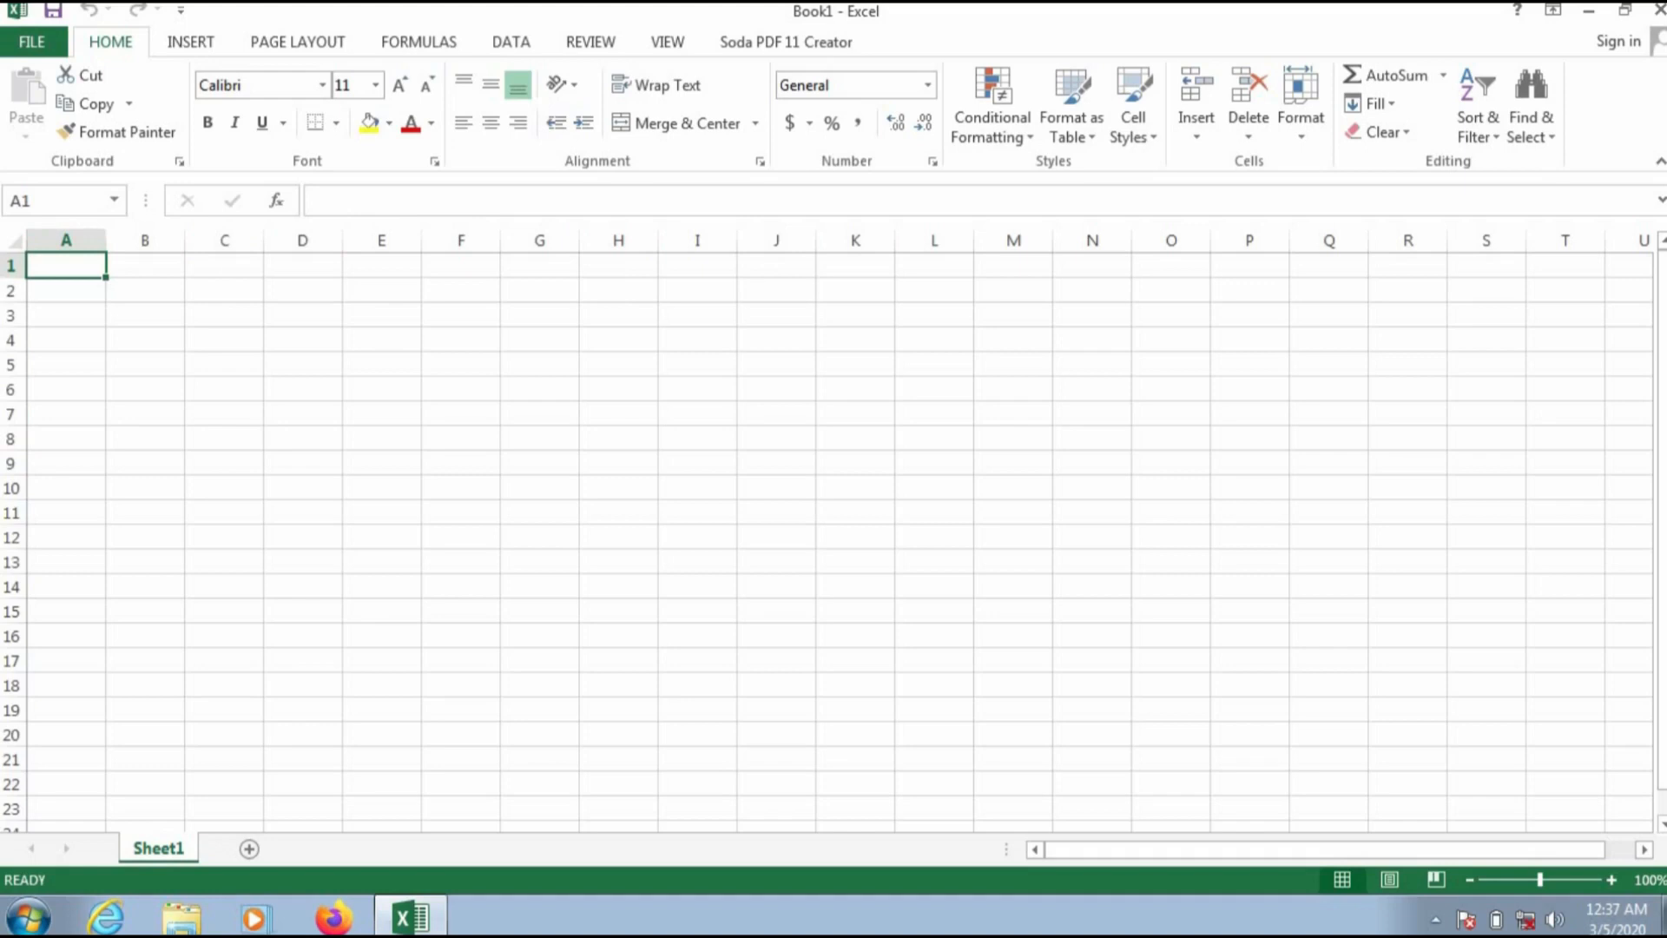
Step: Try the horizontal scroll bar and zoom the sheet in and back to 100%
{"action": "left_click_drag", "start_coordinate": [1263, 847], "coordinate": [1294, 848]}
{"action": "left_click_drag", "start_coordinate": [1660, 580], "coordinate": [1660, 579]}
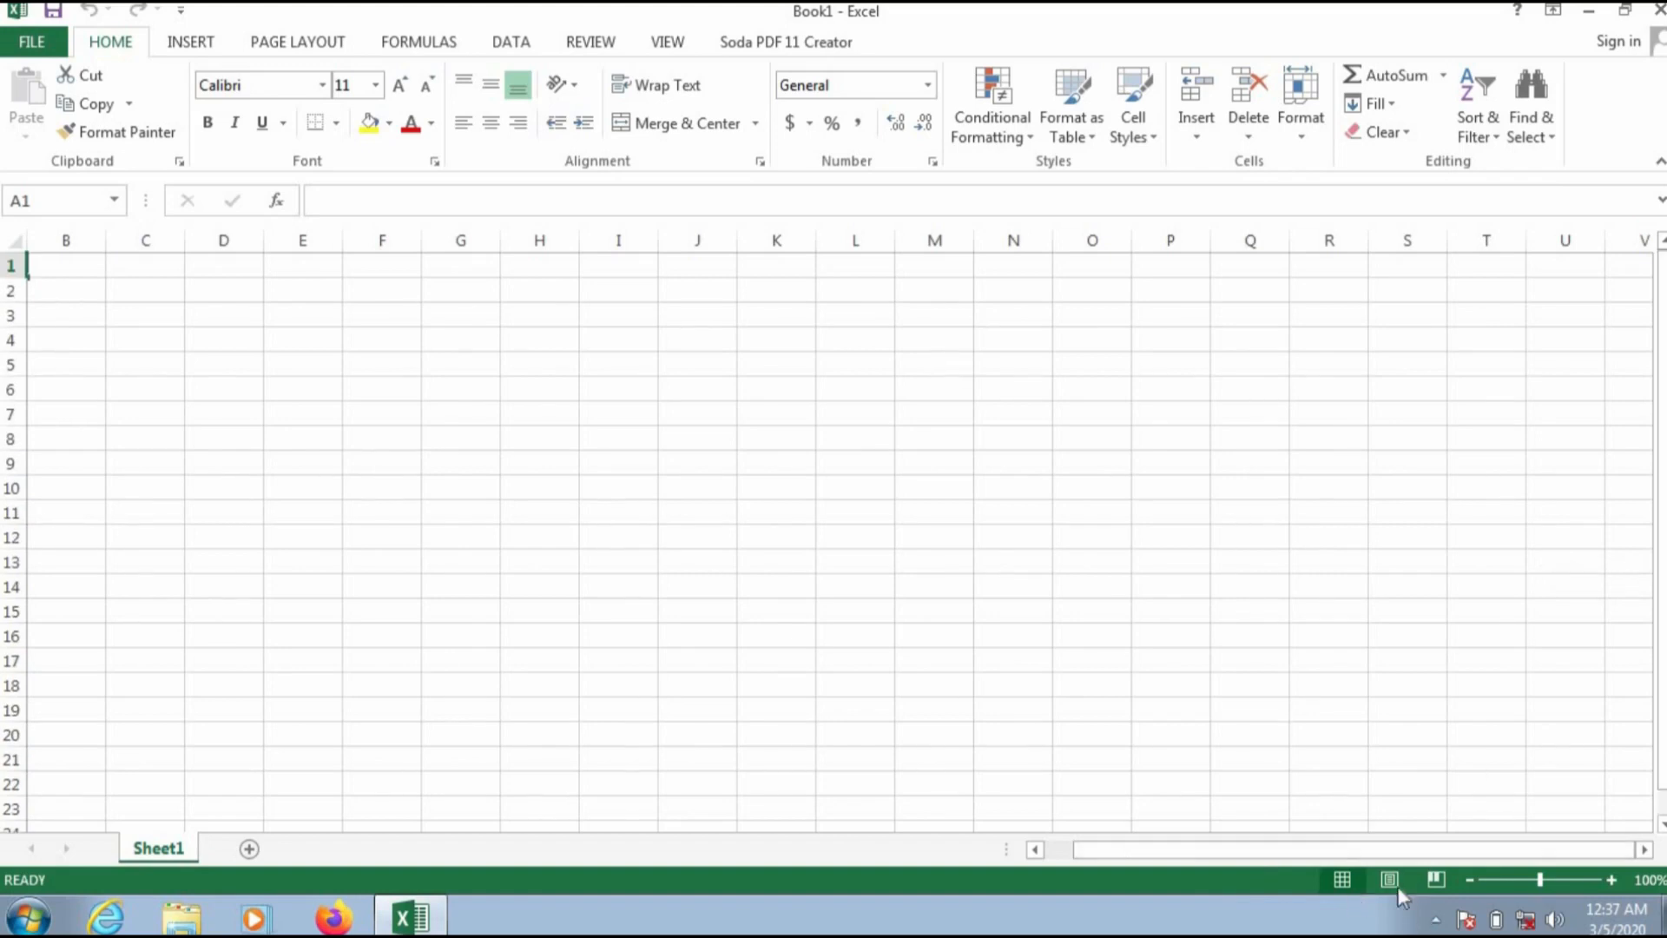
{"action": "left_click_drag", "start_coordinate": [1399, 853], "coordinate": [1352, 845]}
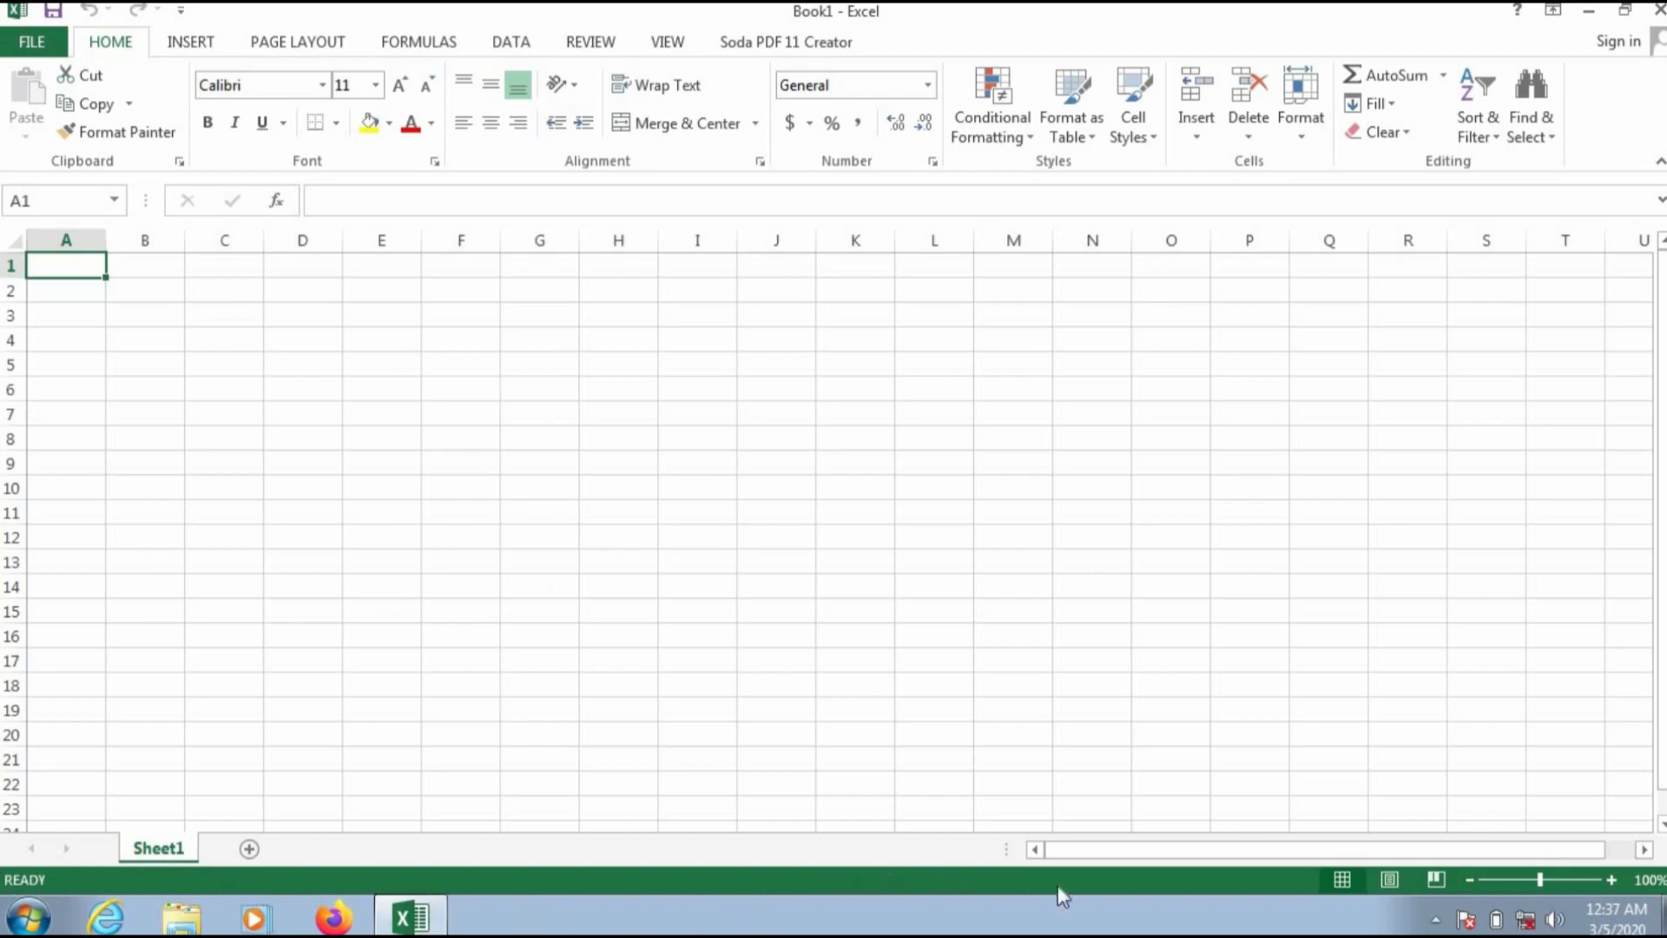
{"action": "left_click", "coordinate": [1610, 878]}
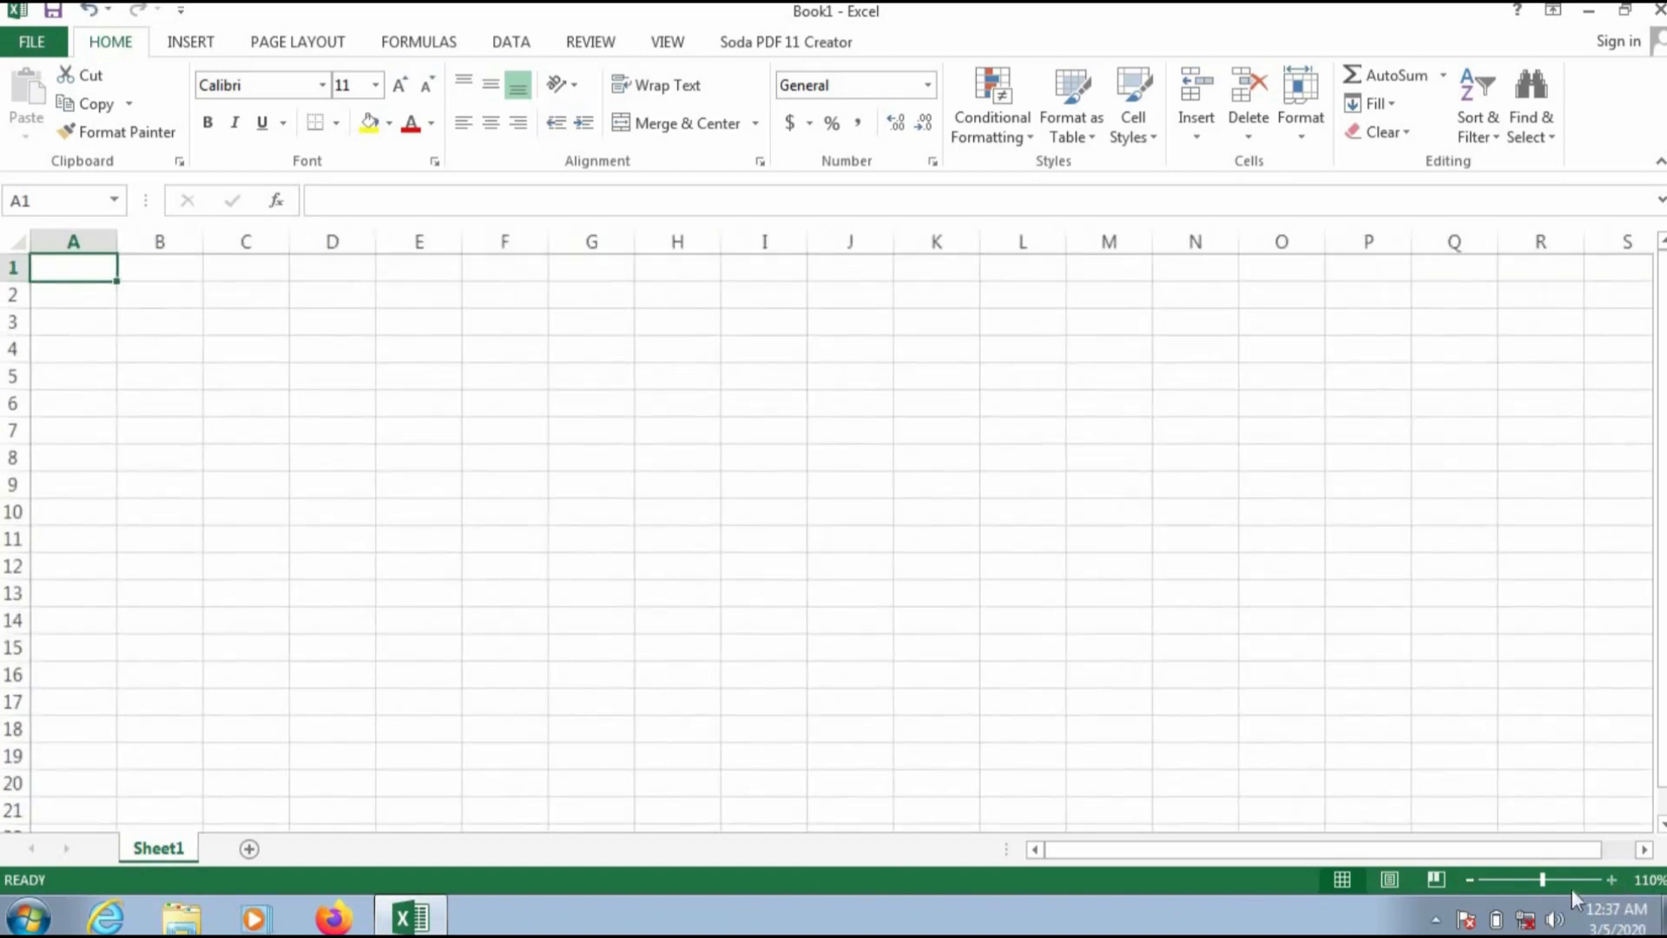
{"action": "left_click", "coordinate": [1466, 879]}
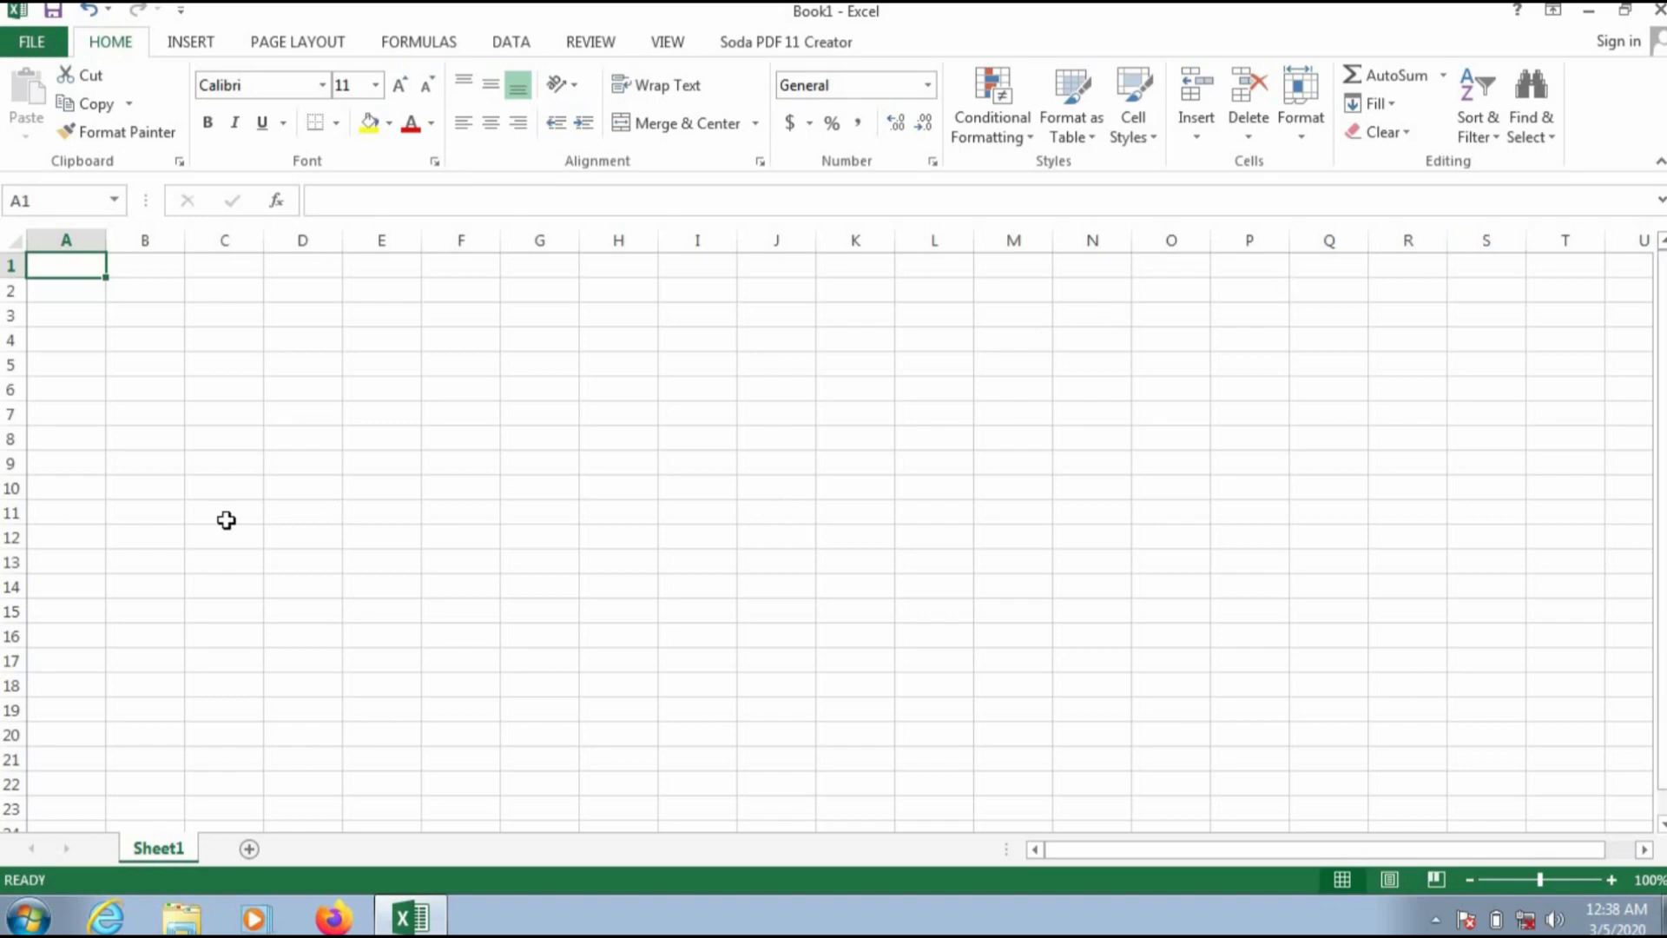
Step: Select various individual cells across the sheet to show how cells are addressed
{"action": "left_click", "coordinate": [543, 264]}
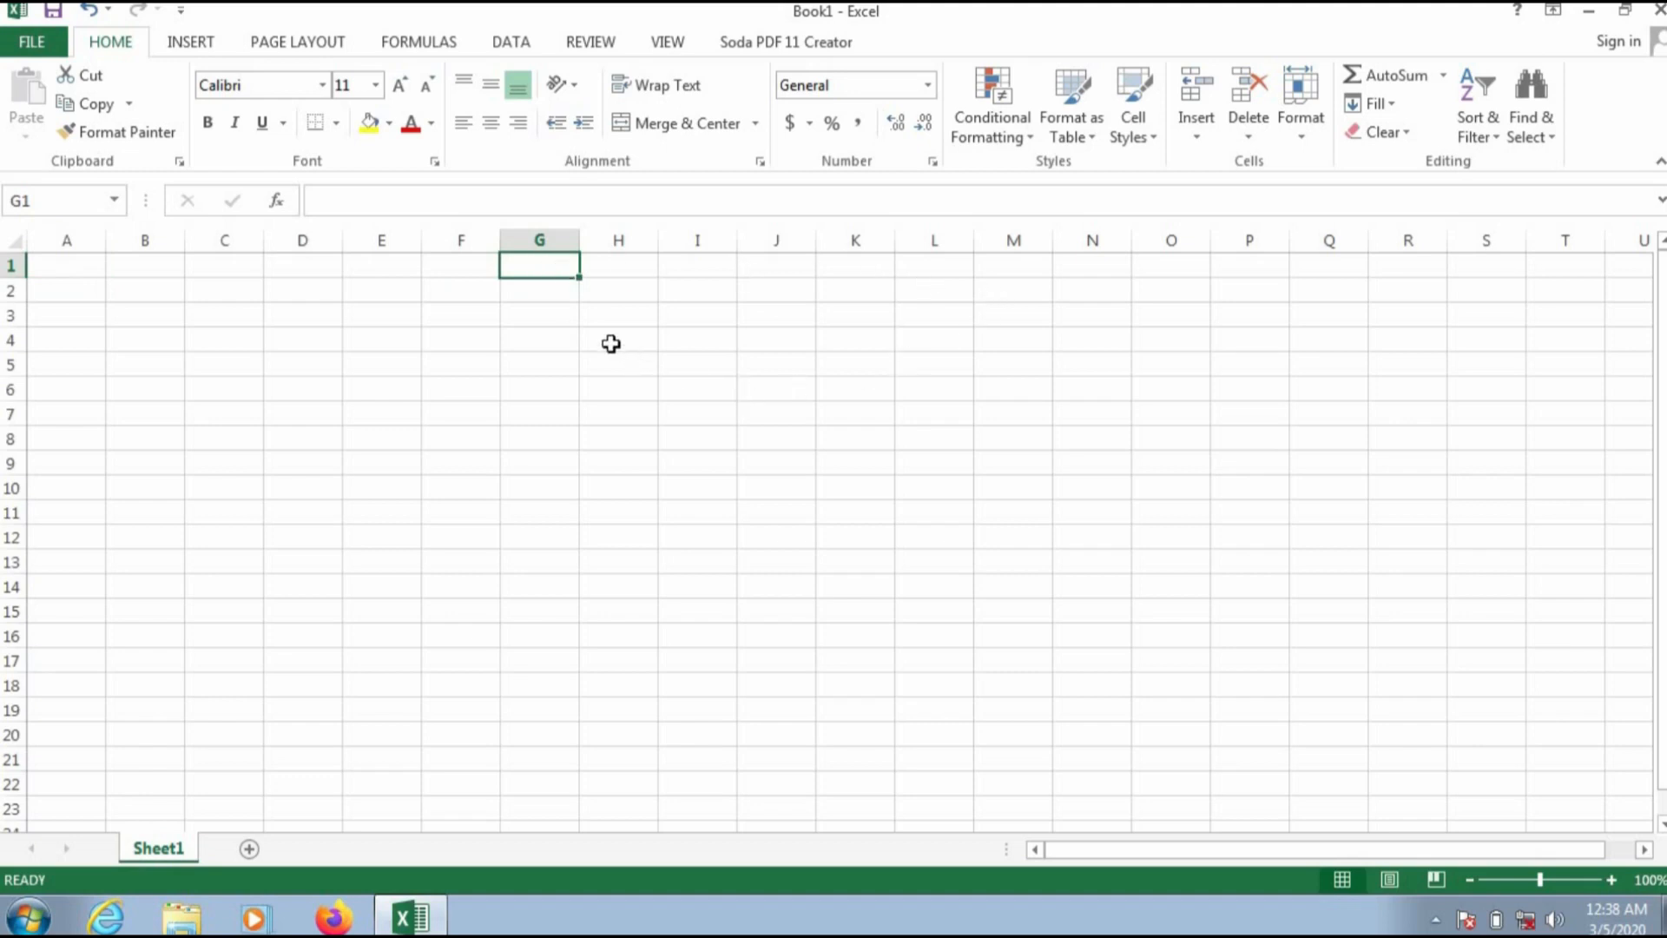
{"action": "left_click", "coordinate": [382, 442]}
{"action": "left_click", "coordinate": [697, 441]}
{"action": "left_click", "coordinate": [901, 365]}
{"action": "left_click", "coordinate": [367, 356]}
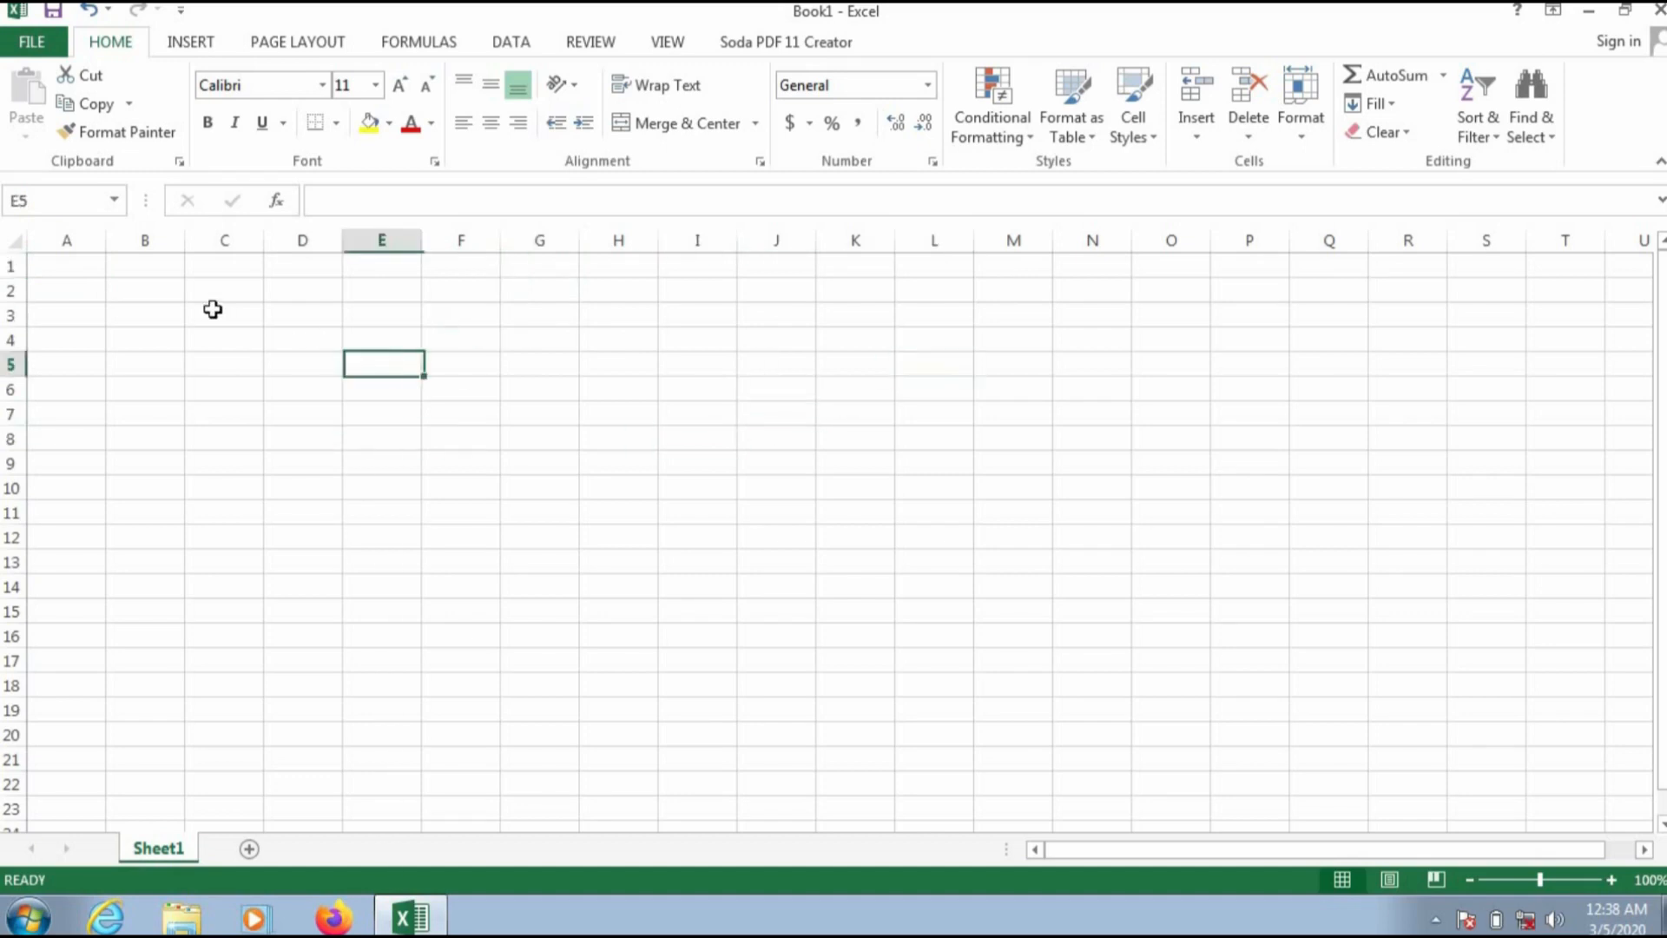
{"action": "left_click", "coordinate": [211, 313]}
{"action": "left_click", "coordinate": [99, 368]}
{"action": "left_click", "coordinate": [195, 463]}
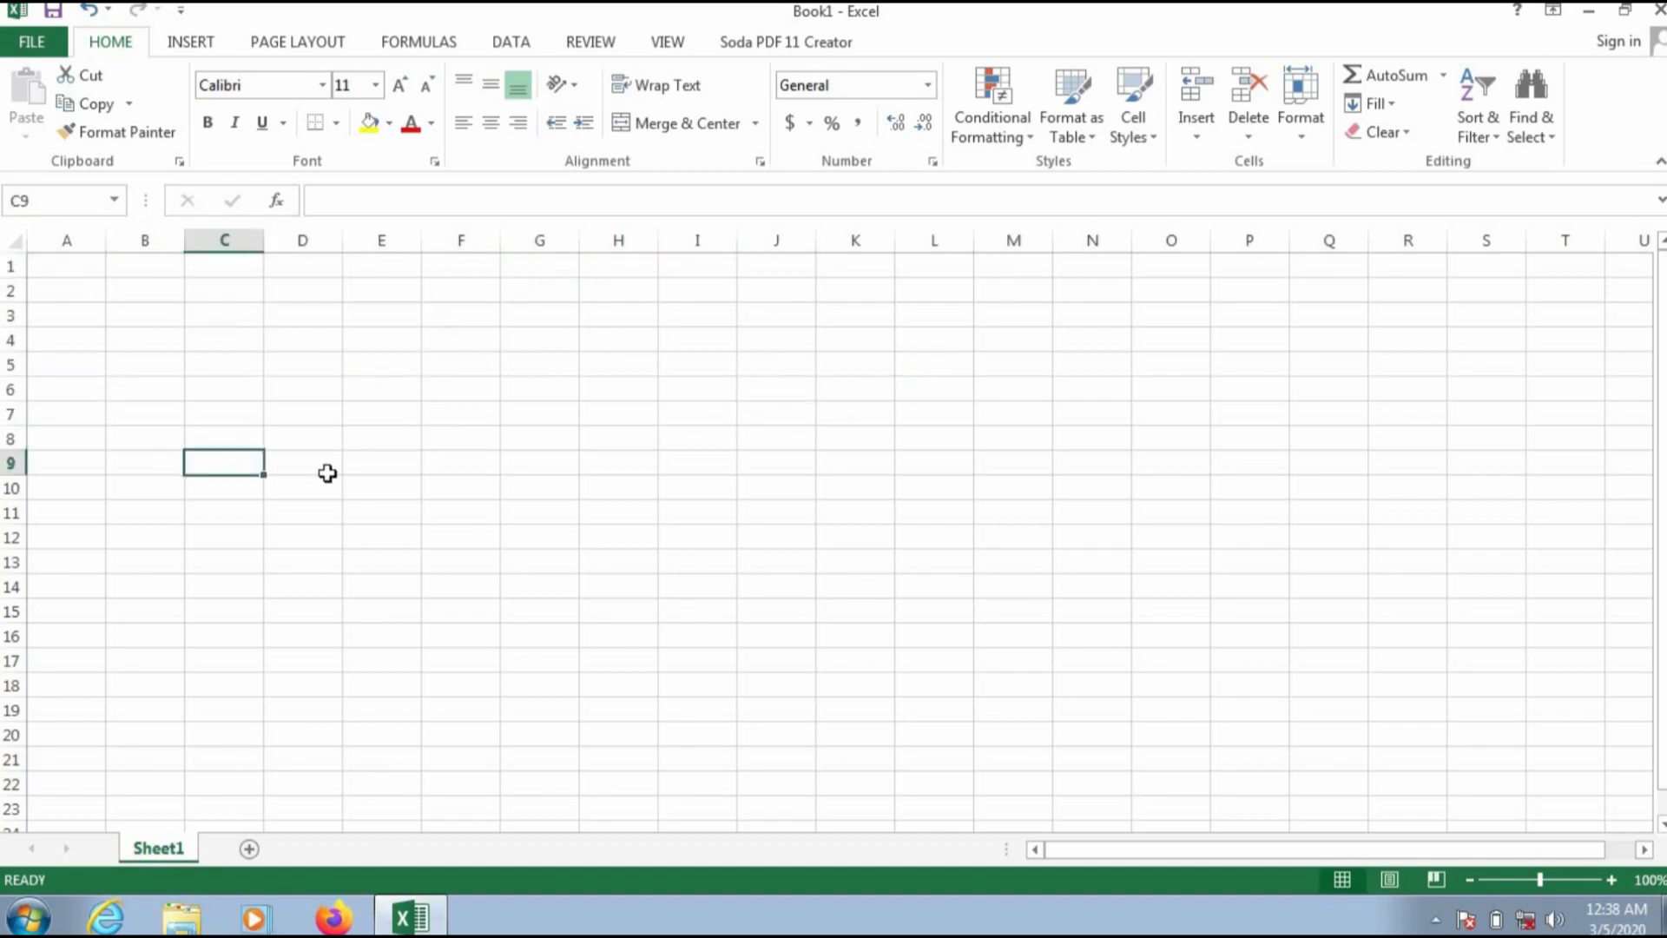
{"action": "left_click", "coordinate": [480, 443]}
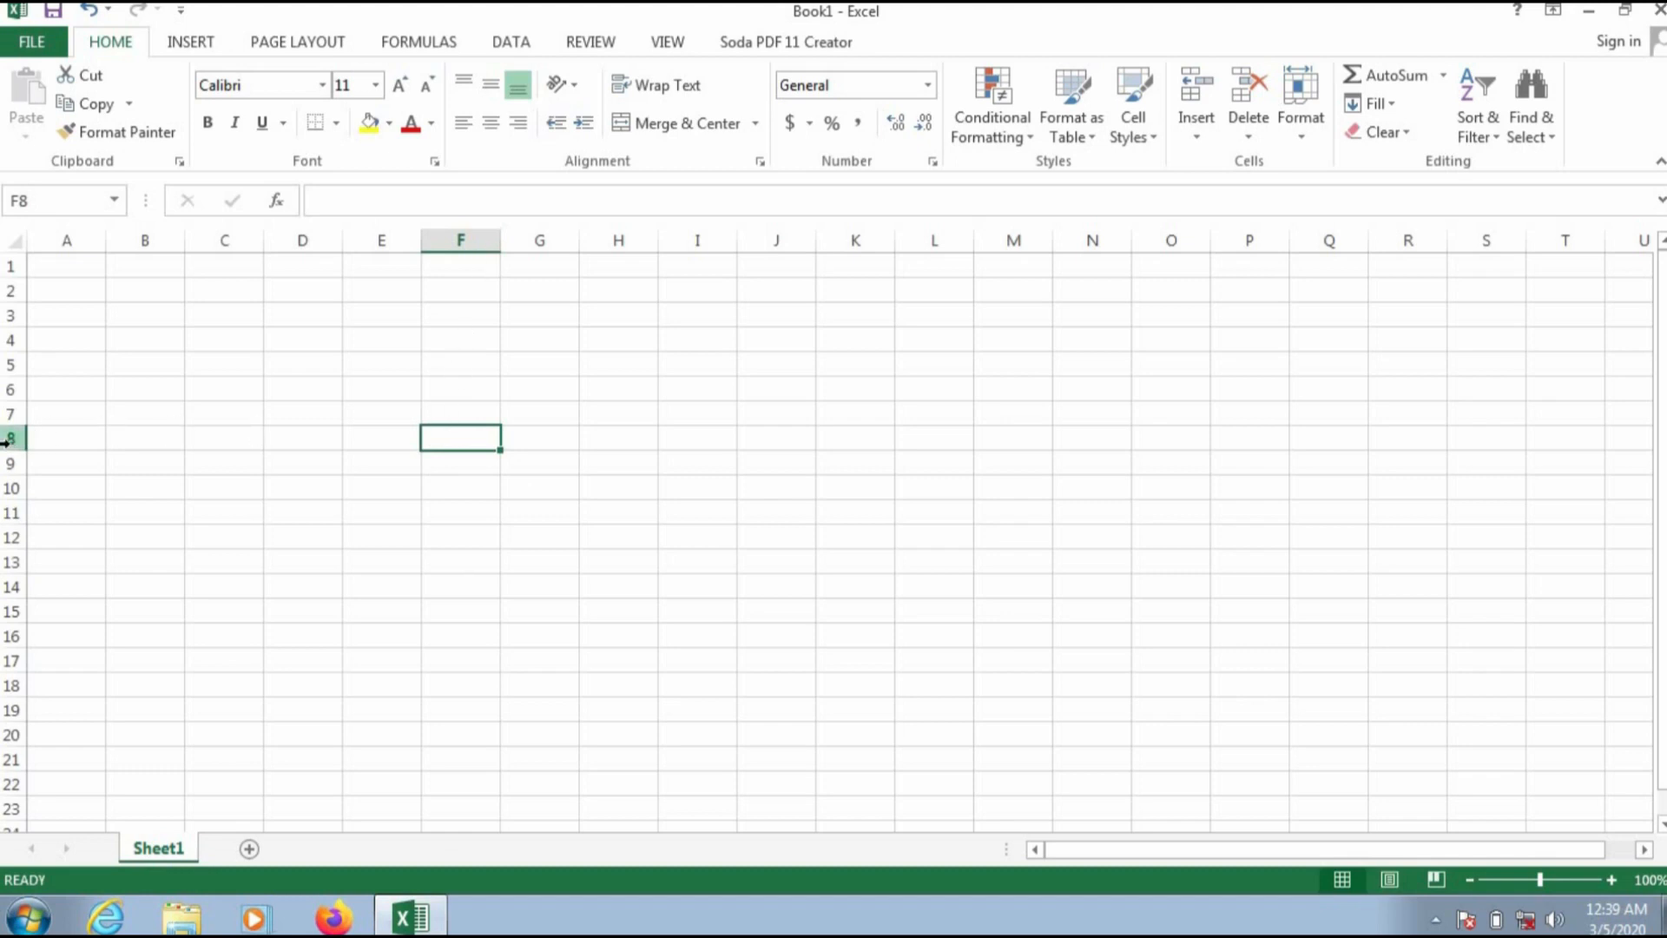
{"action": "left_click", "coordinate": [229, 388]}
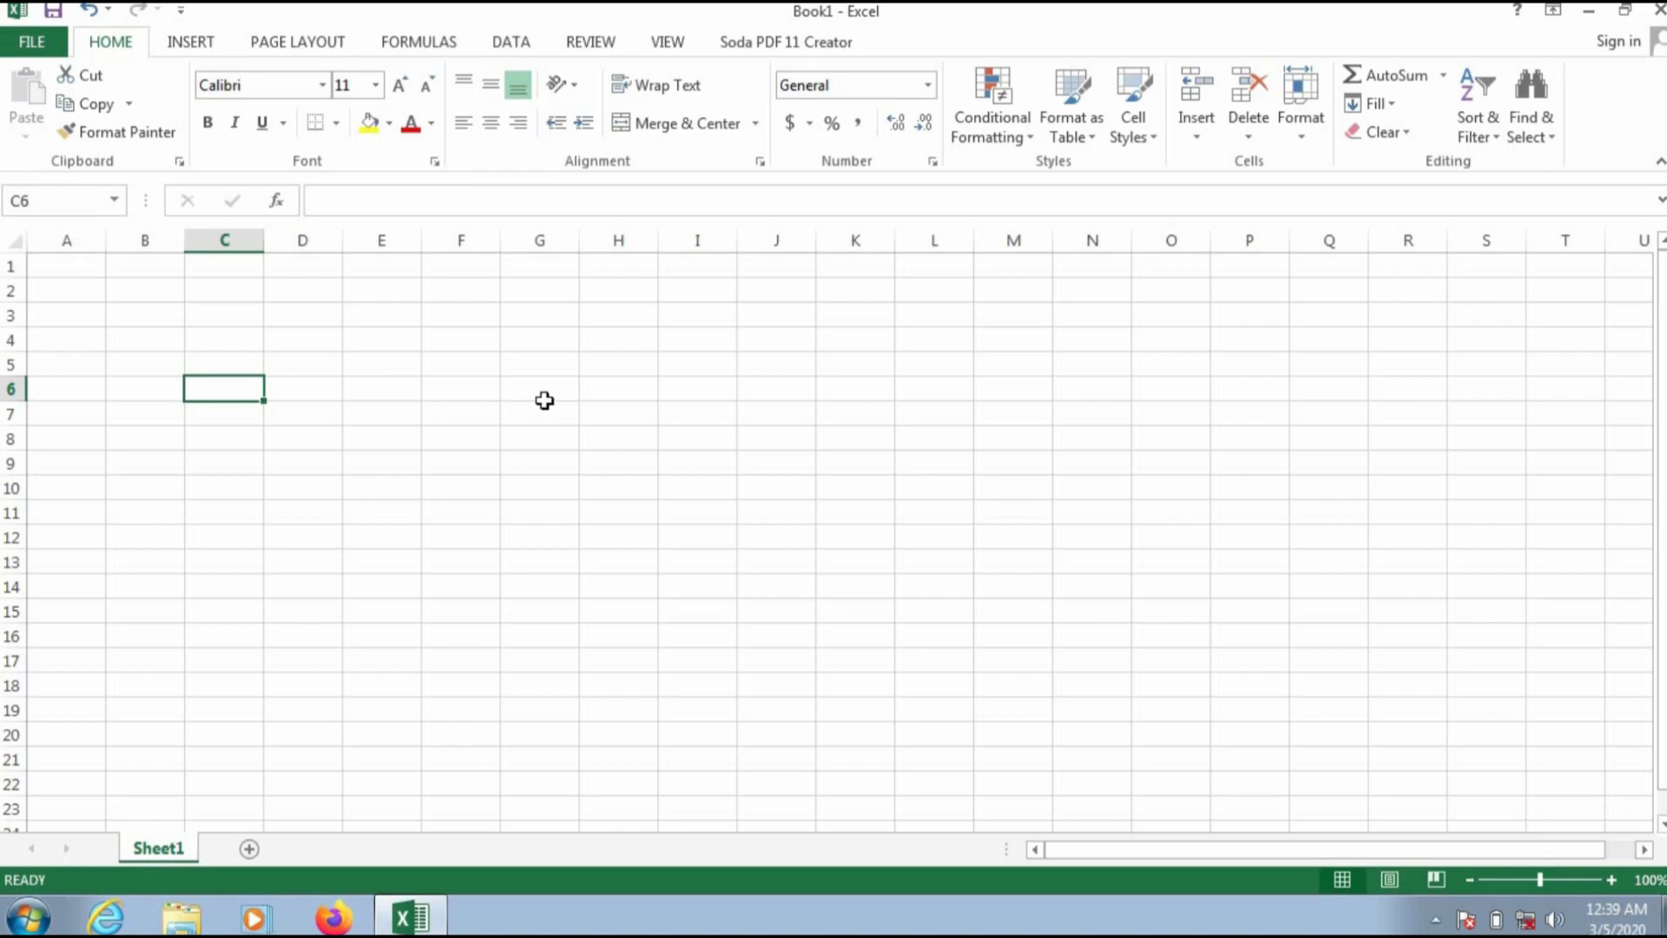
{"action": "left_click", "coordinate": [648, 390]}
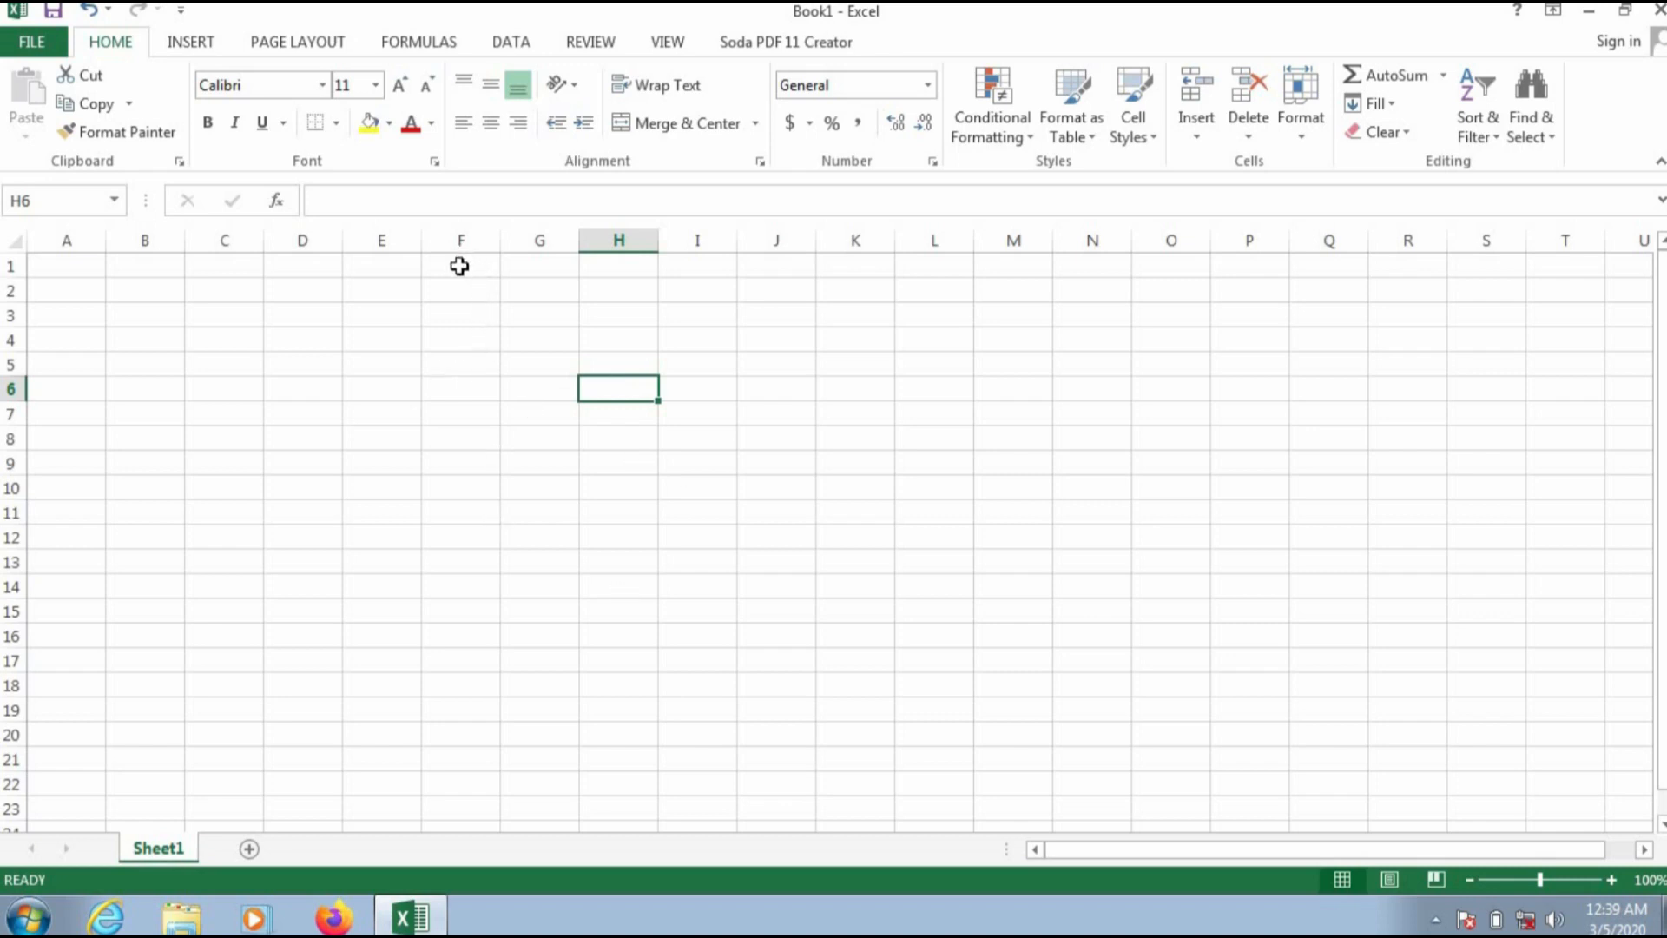
Step: Merge and center cells F1 through J3 into one title cell
{"action": "left_click_drag", "start_coordinate": [460, 265], "coordinate": [768, 321]}
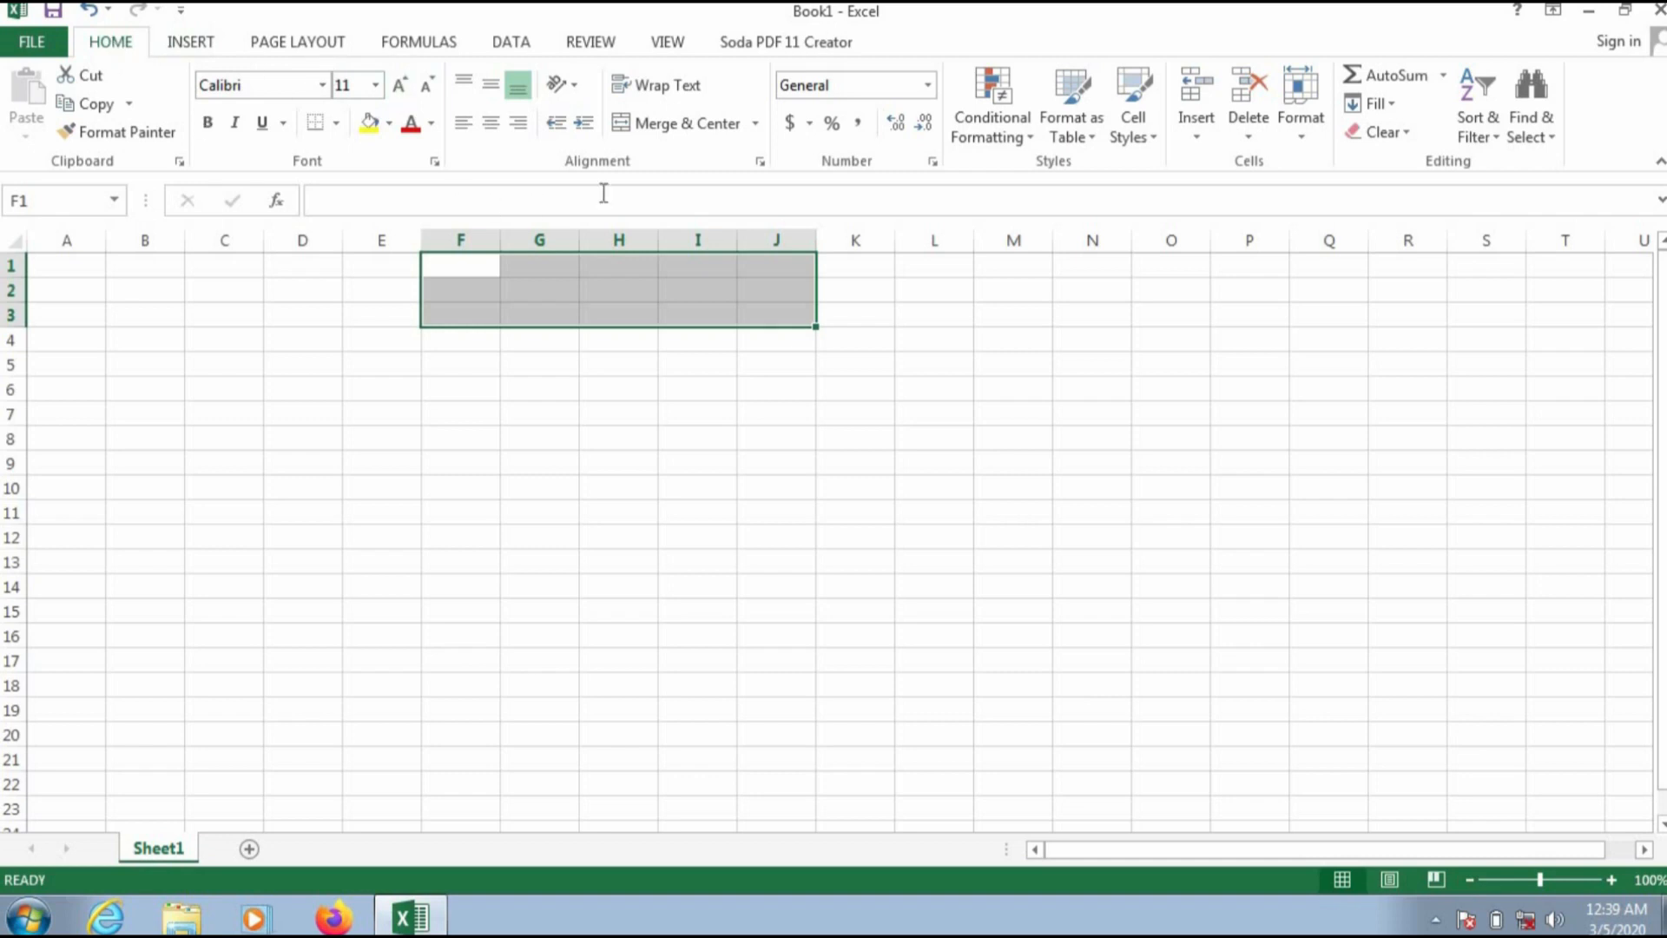
{"action": "left_click", "coordinate": [673, 128]}
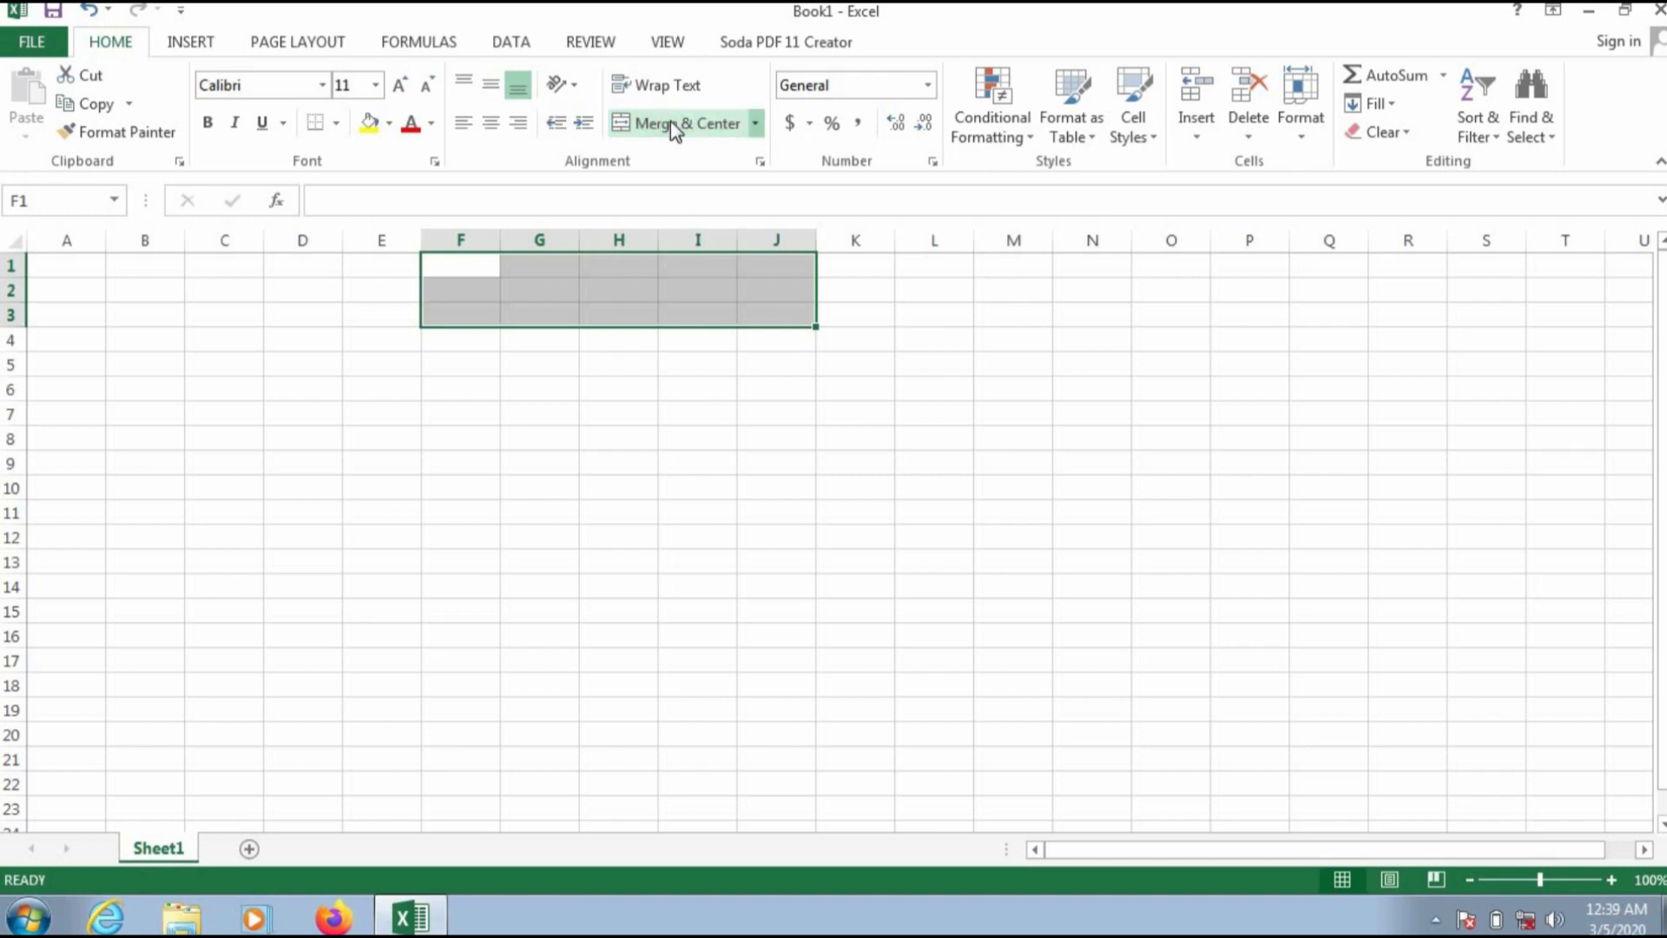
{"action": "left_click", "coordinate": [671, 123]}
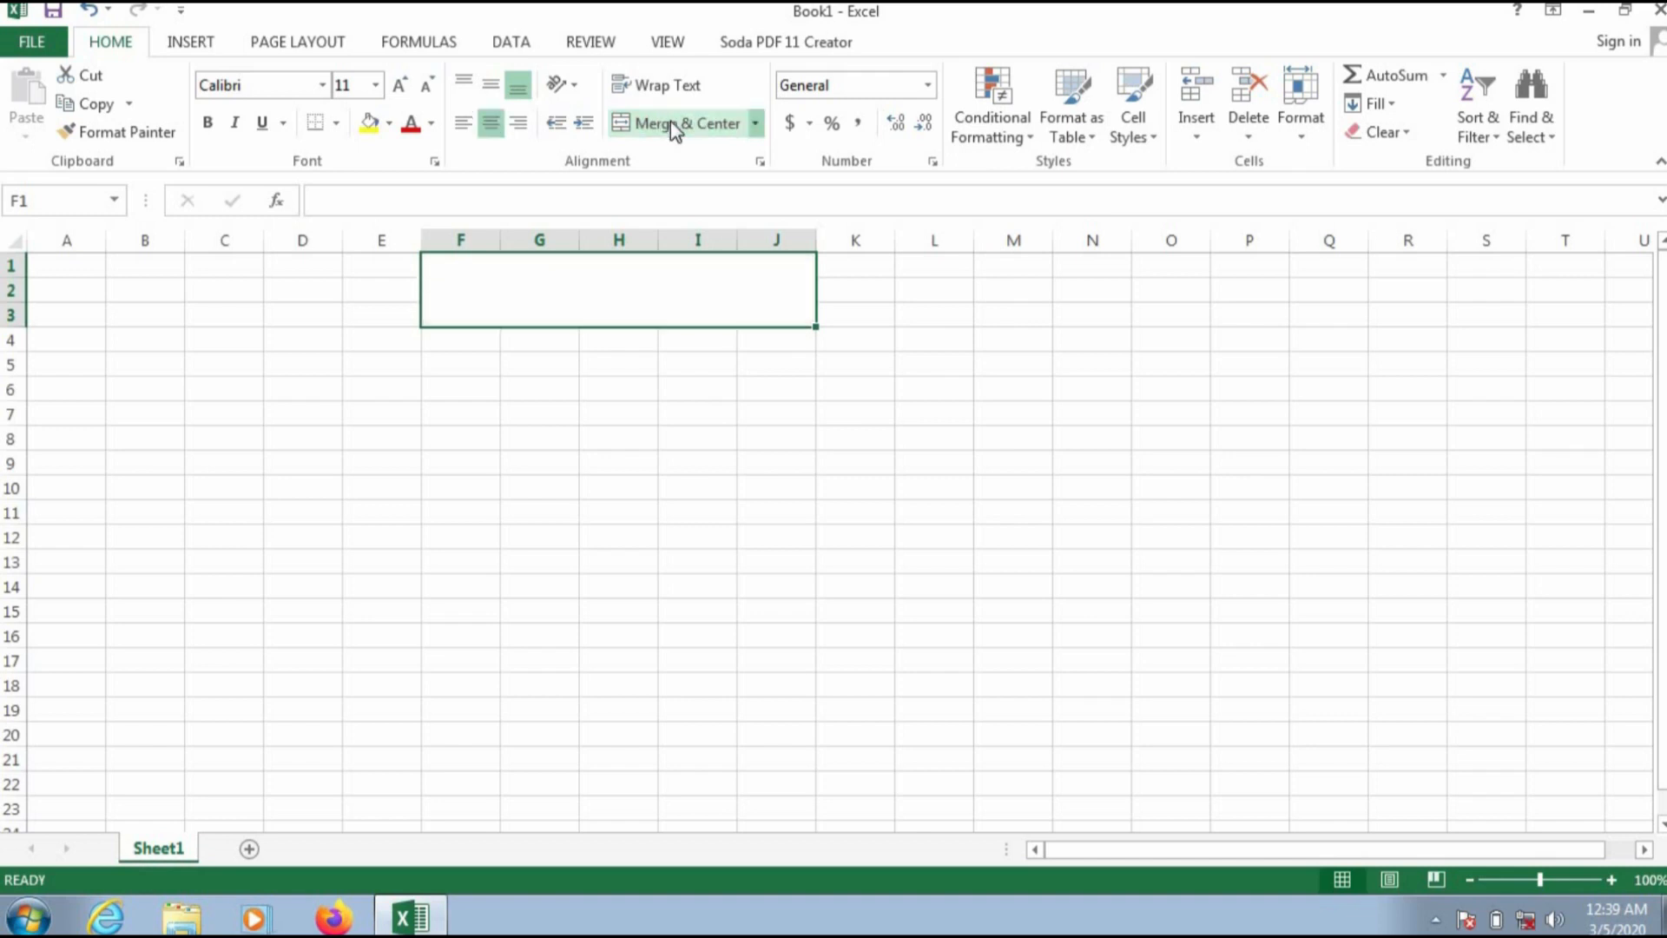
Step: Enter the title DAVISA COMPUTERS in the merged F1:J3 cell
{"action": "double_click", "coordinate": [639, 305]}
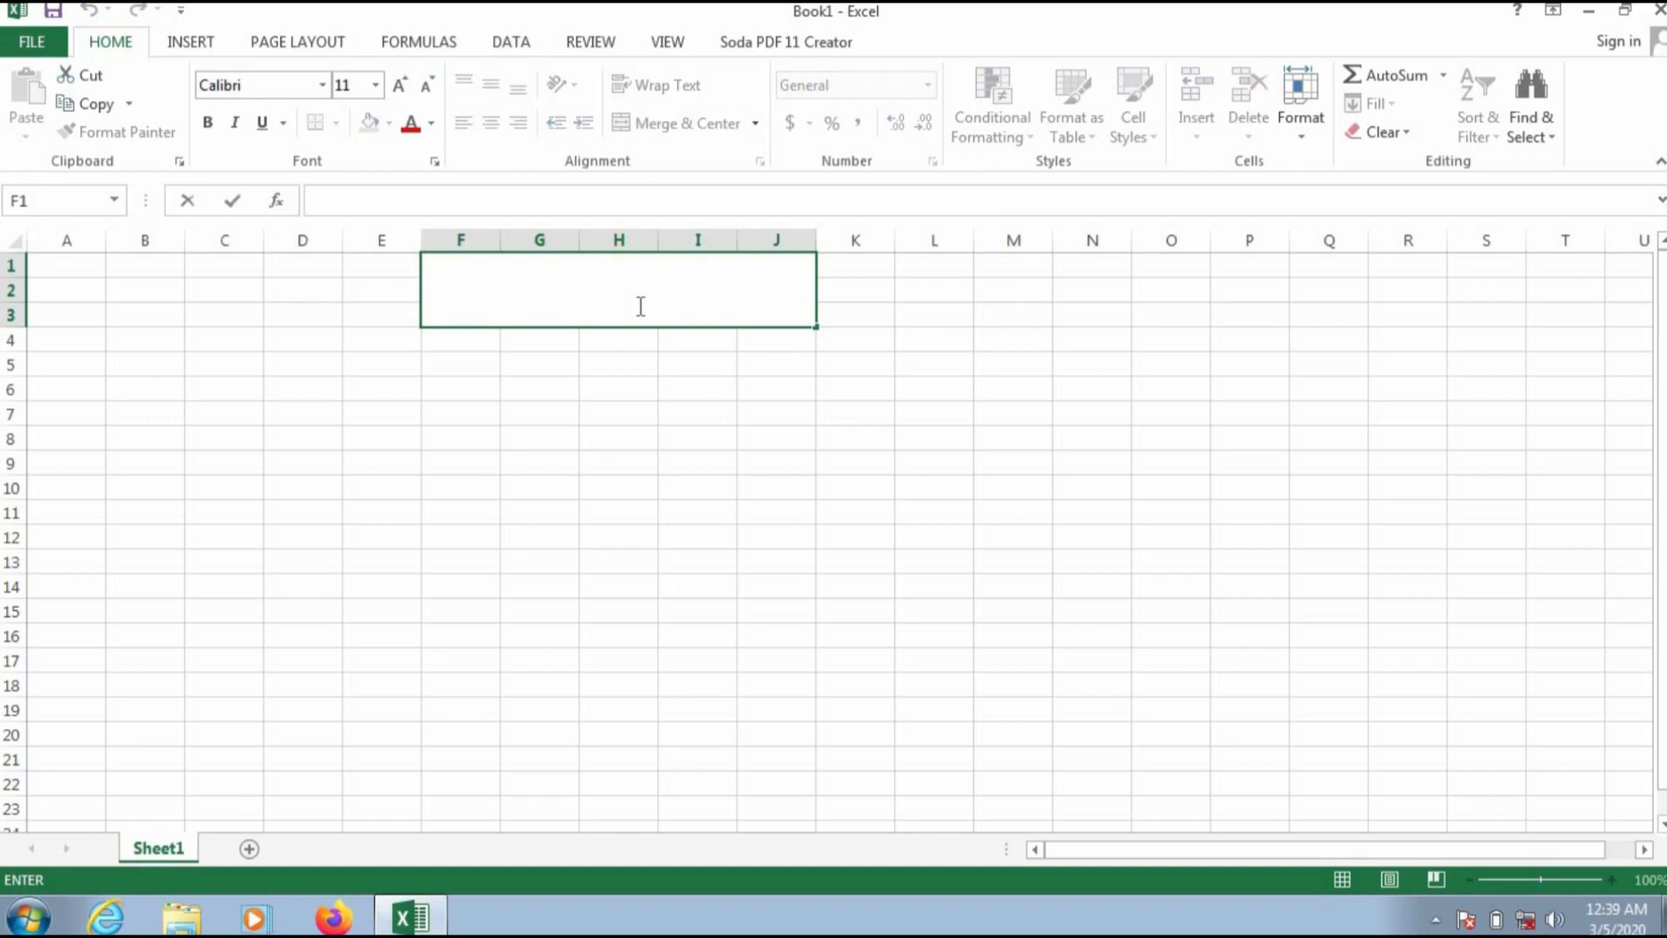
{"action": "type", "text": "DAVISA COMPUTERS"}
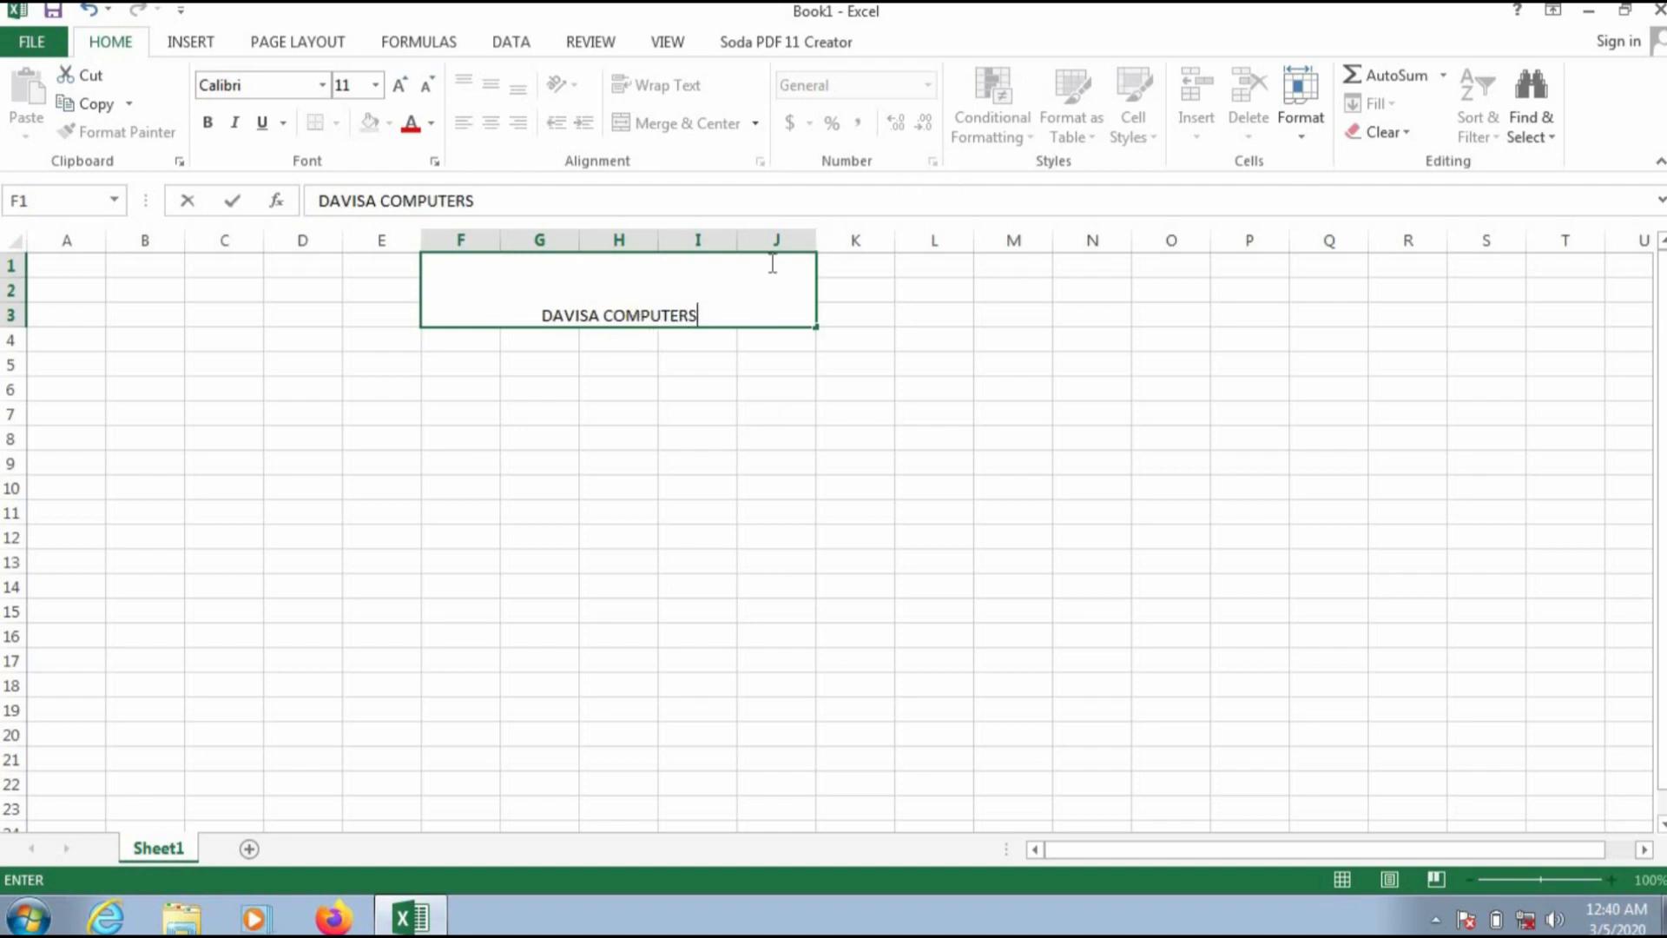
Step: Format the DAVISA COMPUTERS title as 24-point bold text in dark red
{"action": "triple_click", "coordinate": [613, 311]}
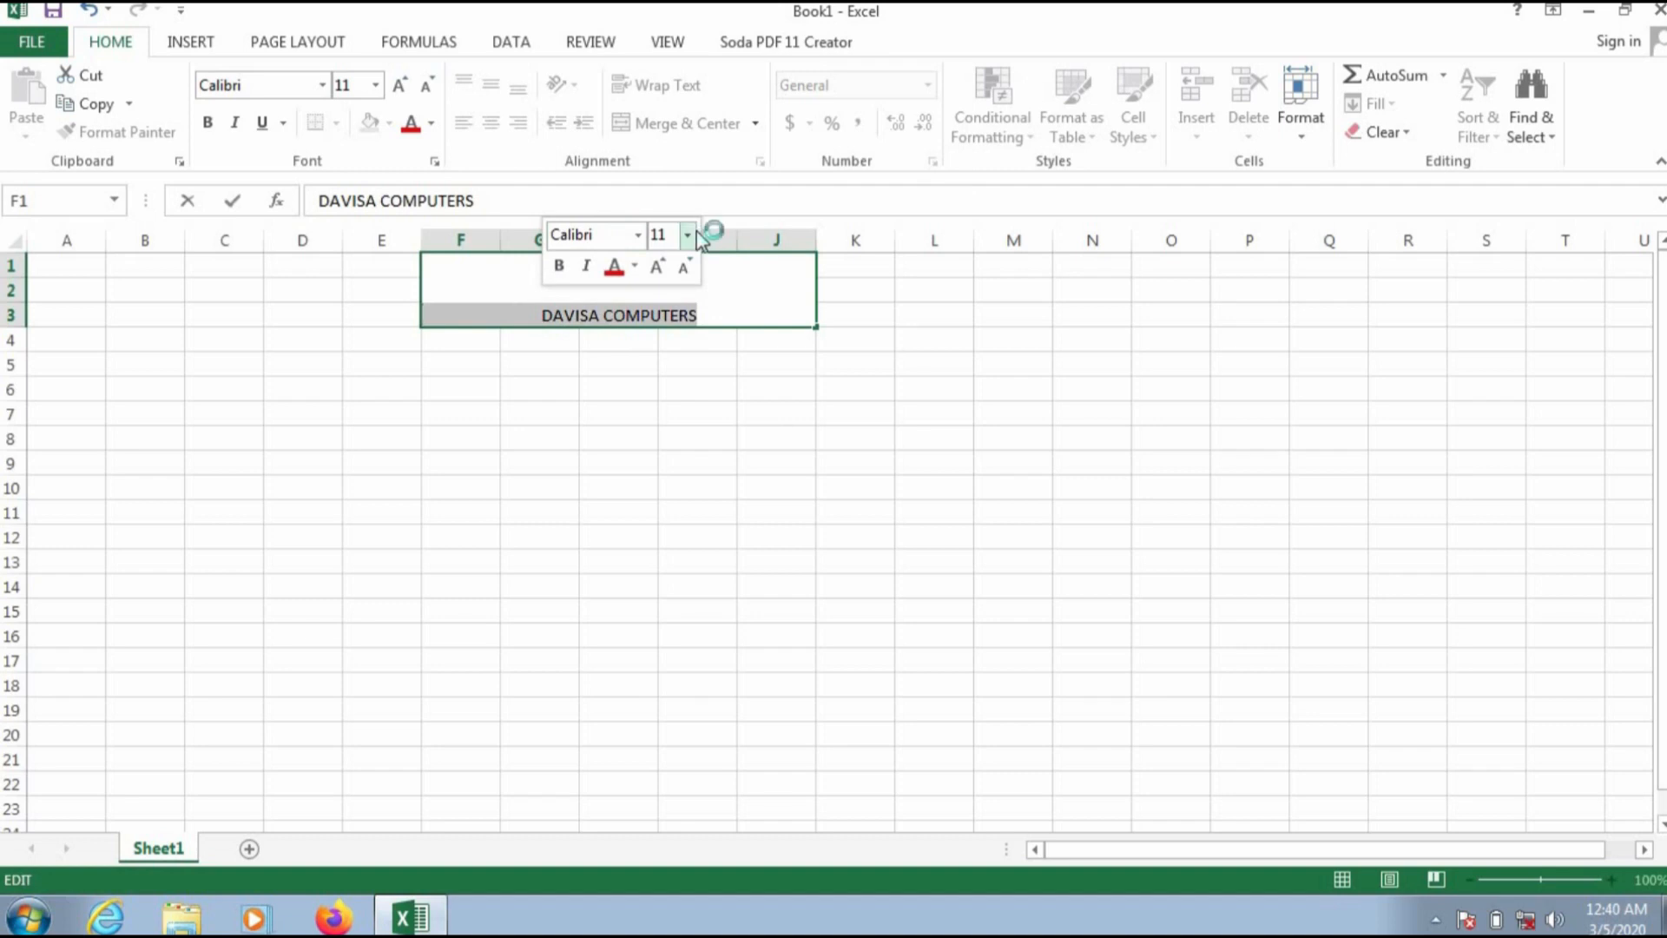
{"action": "left_click", "coordinate": [687, 235]}
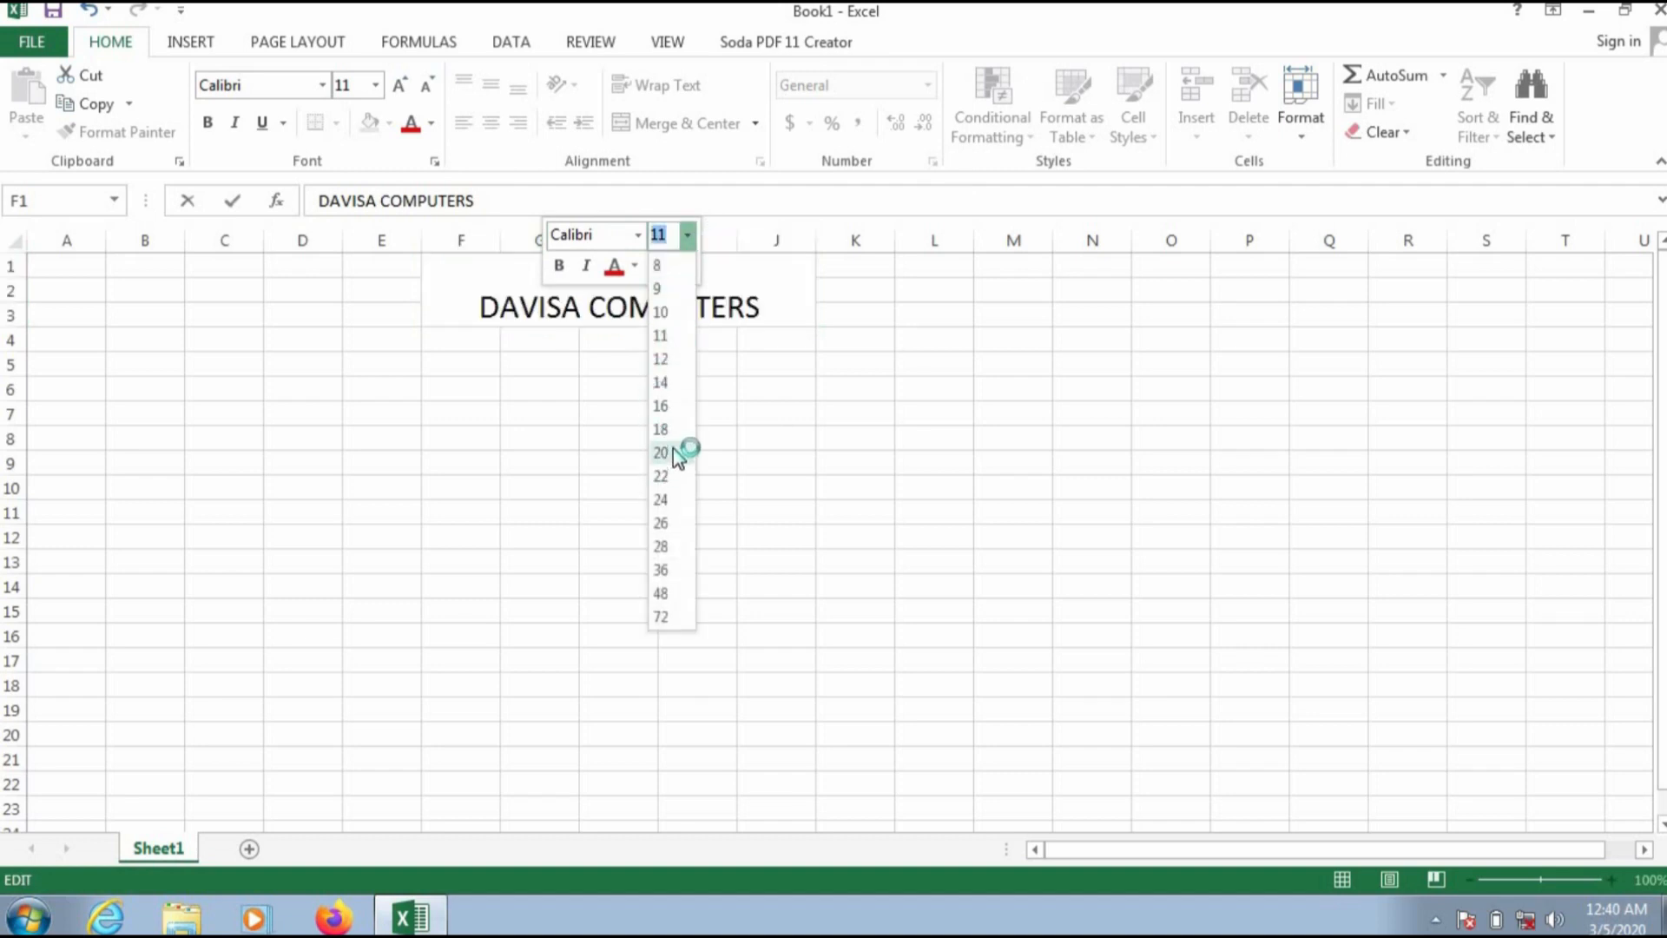
{"action": "left_click", "coordinate": [667, 499]}
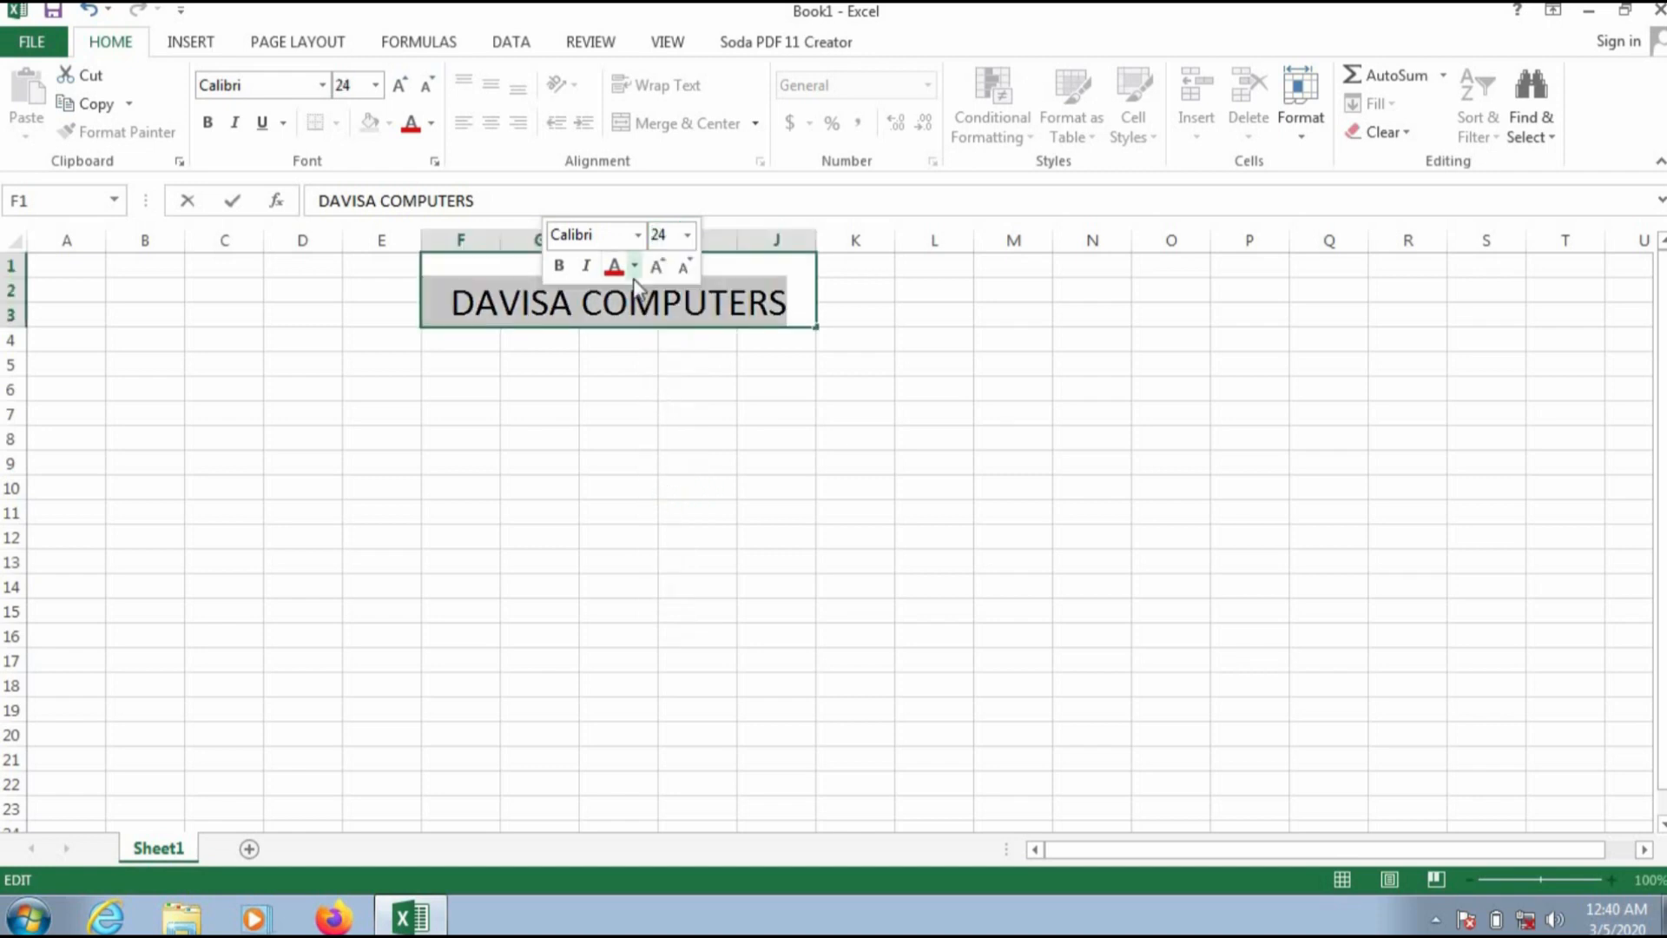
{"action": "left_click", "coordinate": [560, 268]}
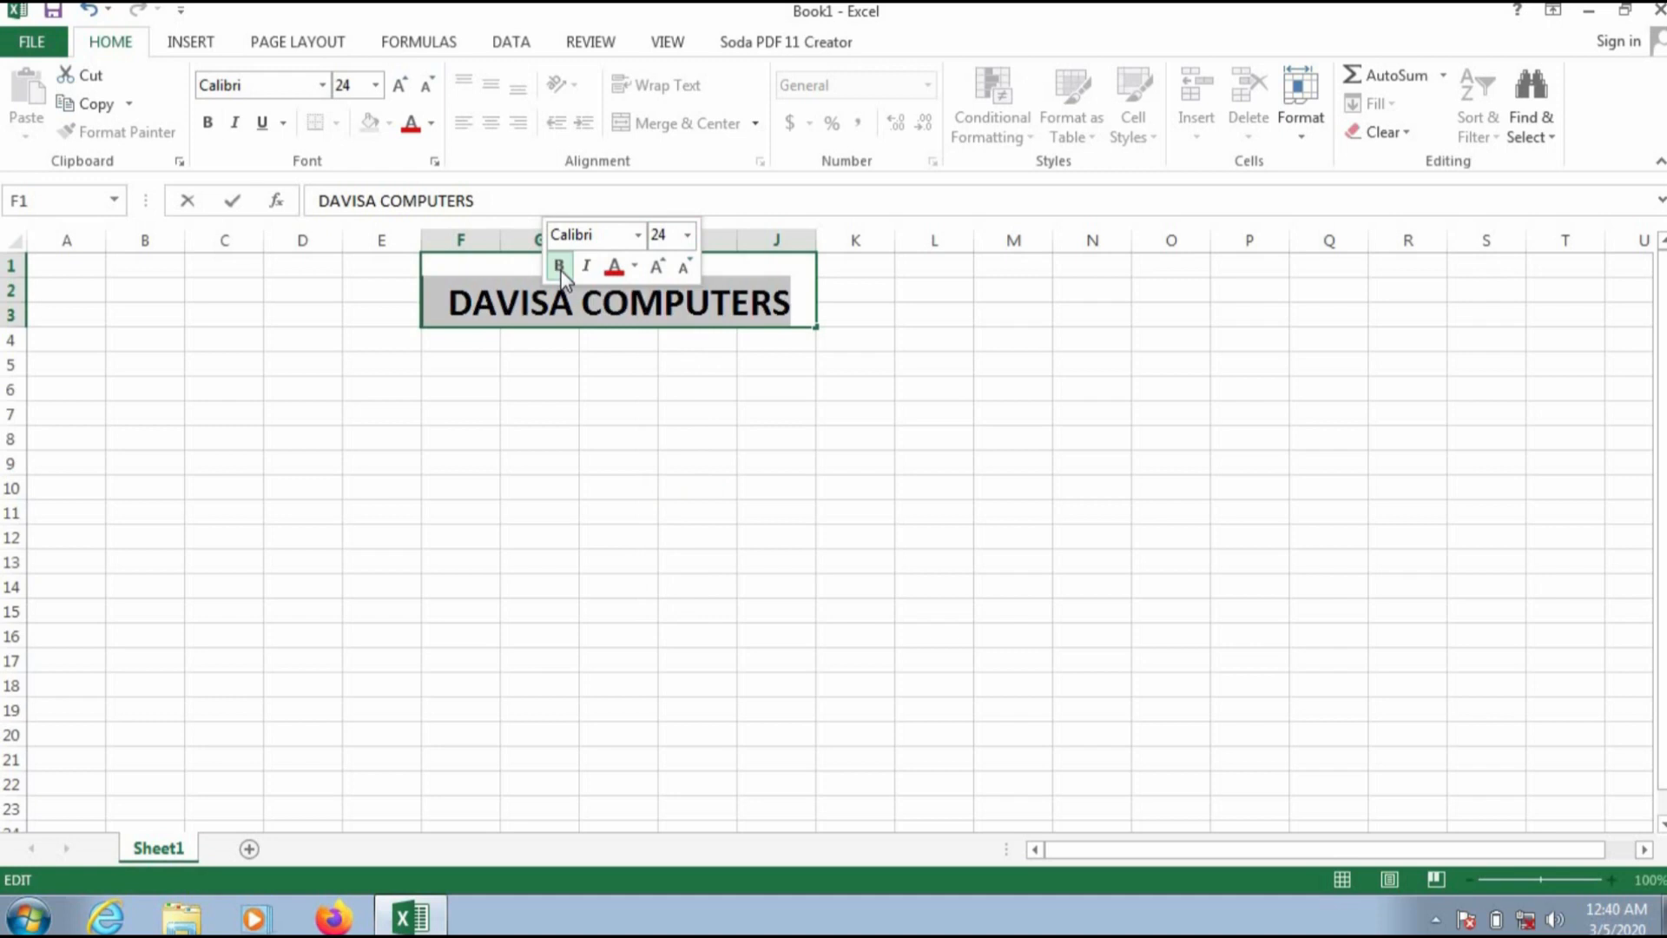
{"action": "left_click", "coordinate": [634, 270]}
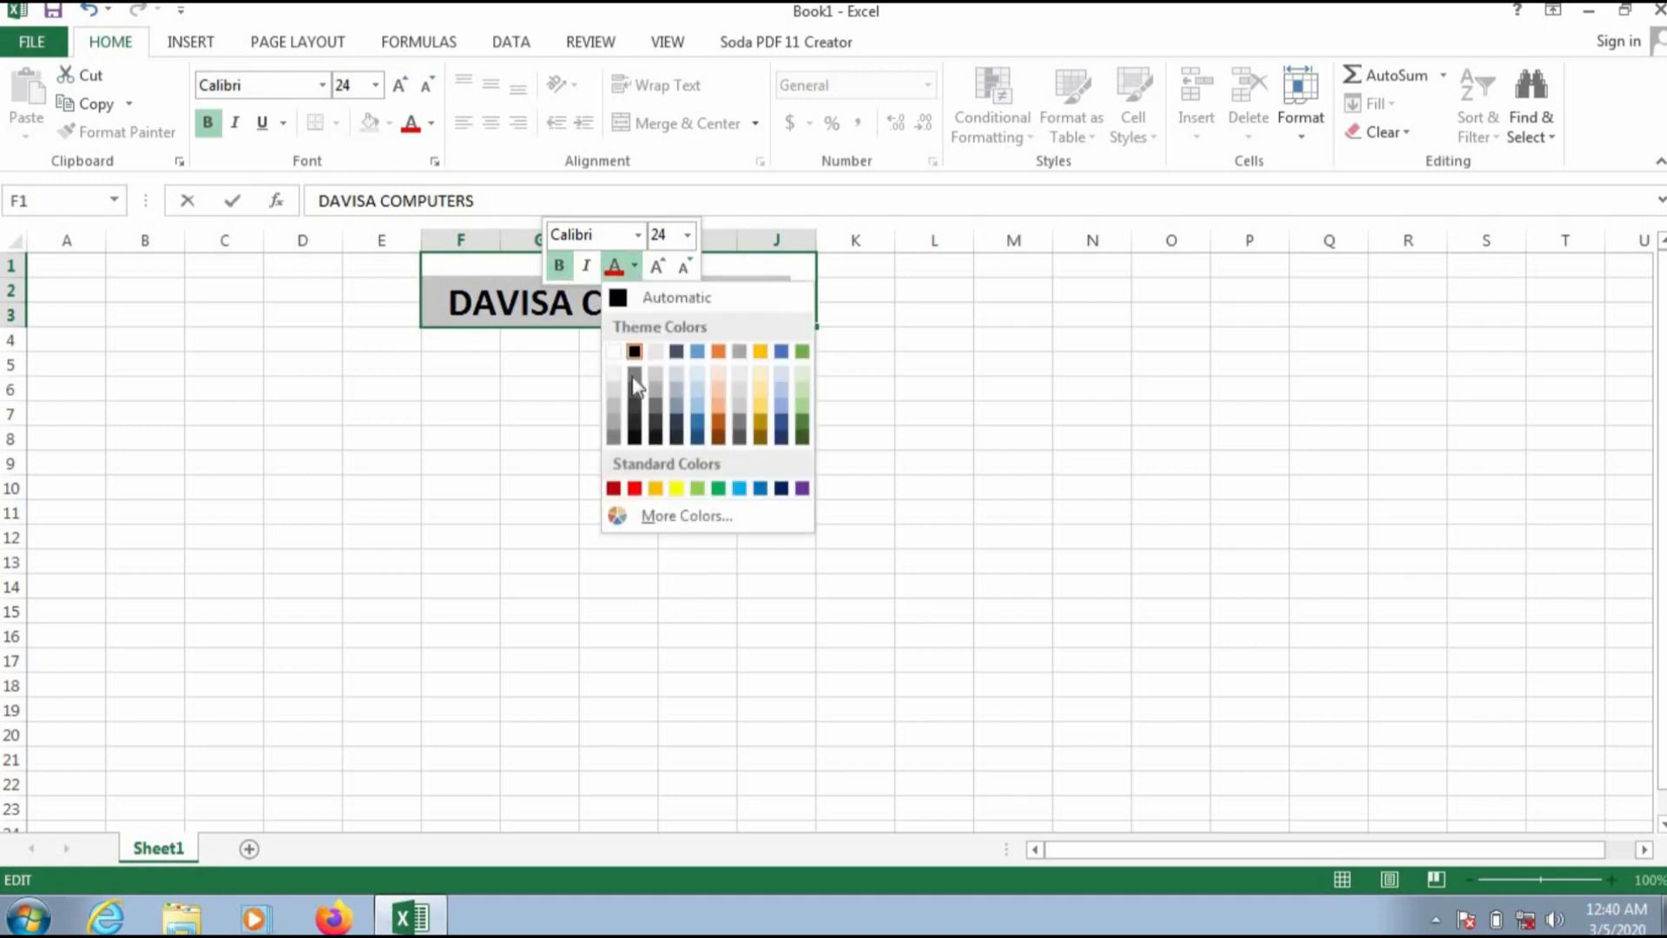
{"action": "left_click", "coordinate": [614, 488]}
{"action": "left_click", "coordinate": [556, 410]}
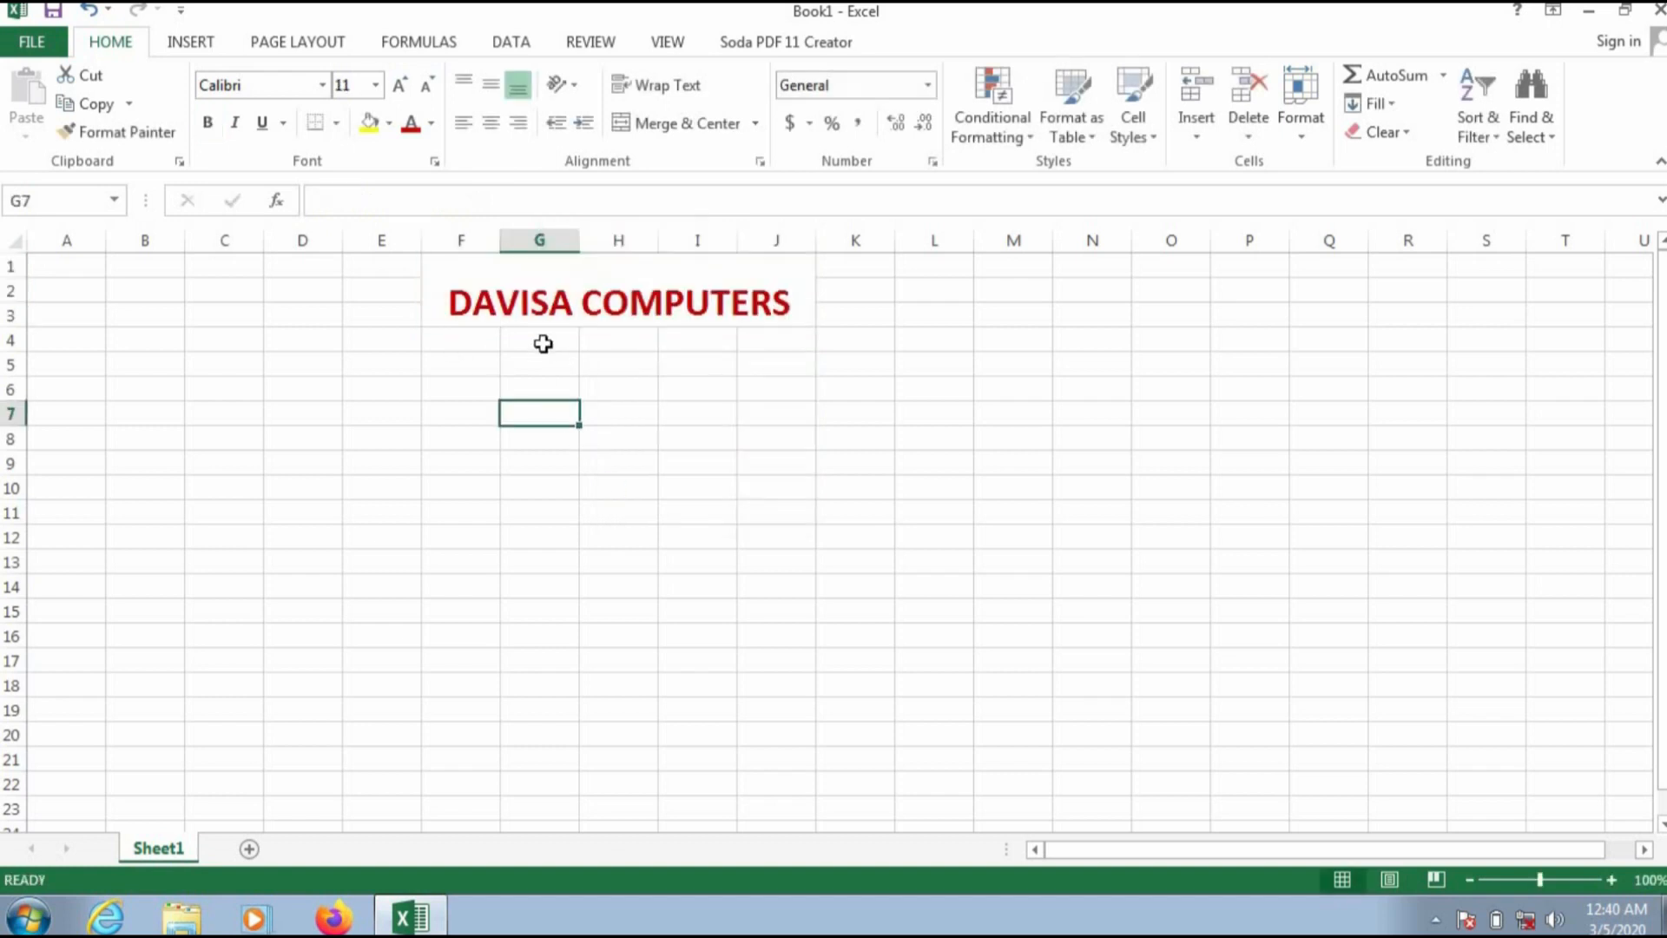
Step: Merge and center cells G4 through I5 and enter the subtitle STAFF RECORD
{"action": "left_click_drag", "start_coordinate": [541, 343], "coordinate": [687, 369]}
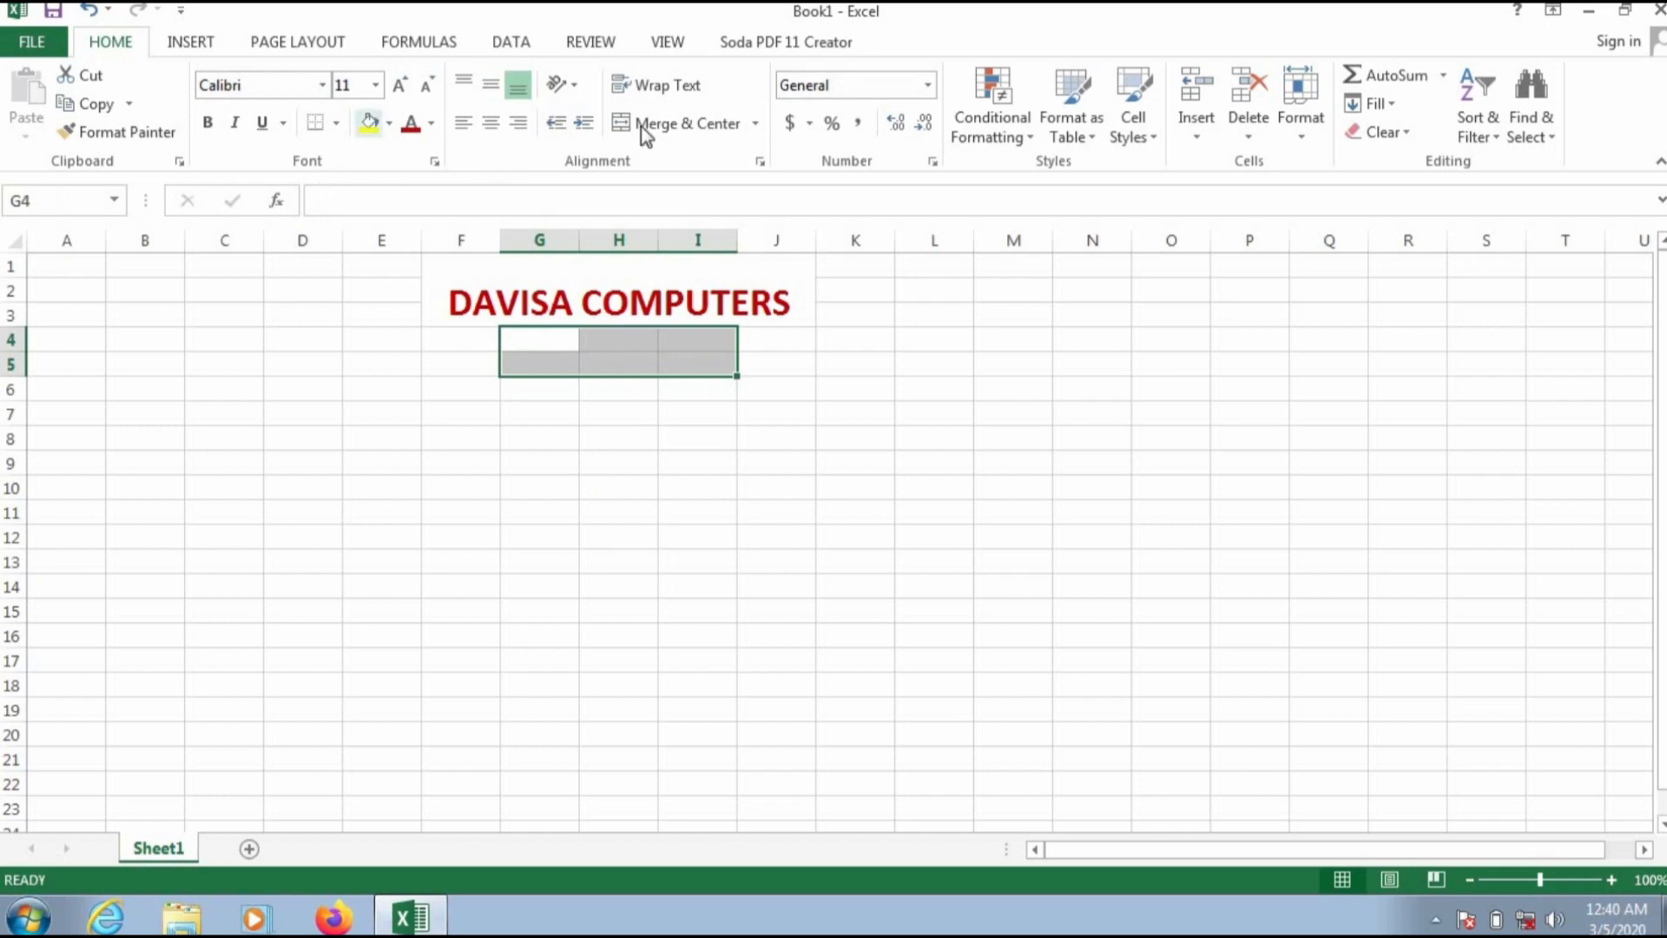
{"action": "left_click", "coordinate": [695, 129]}
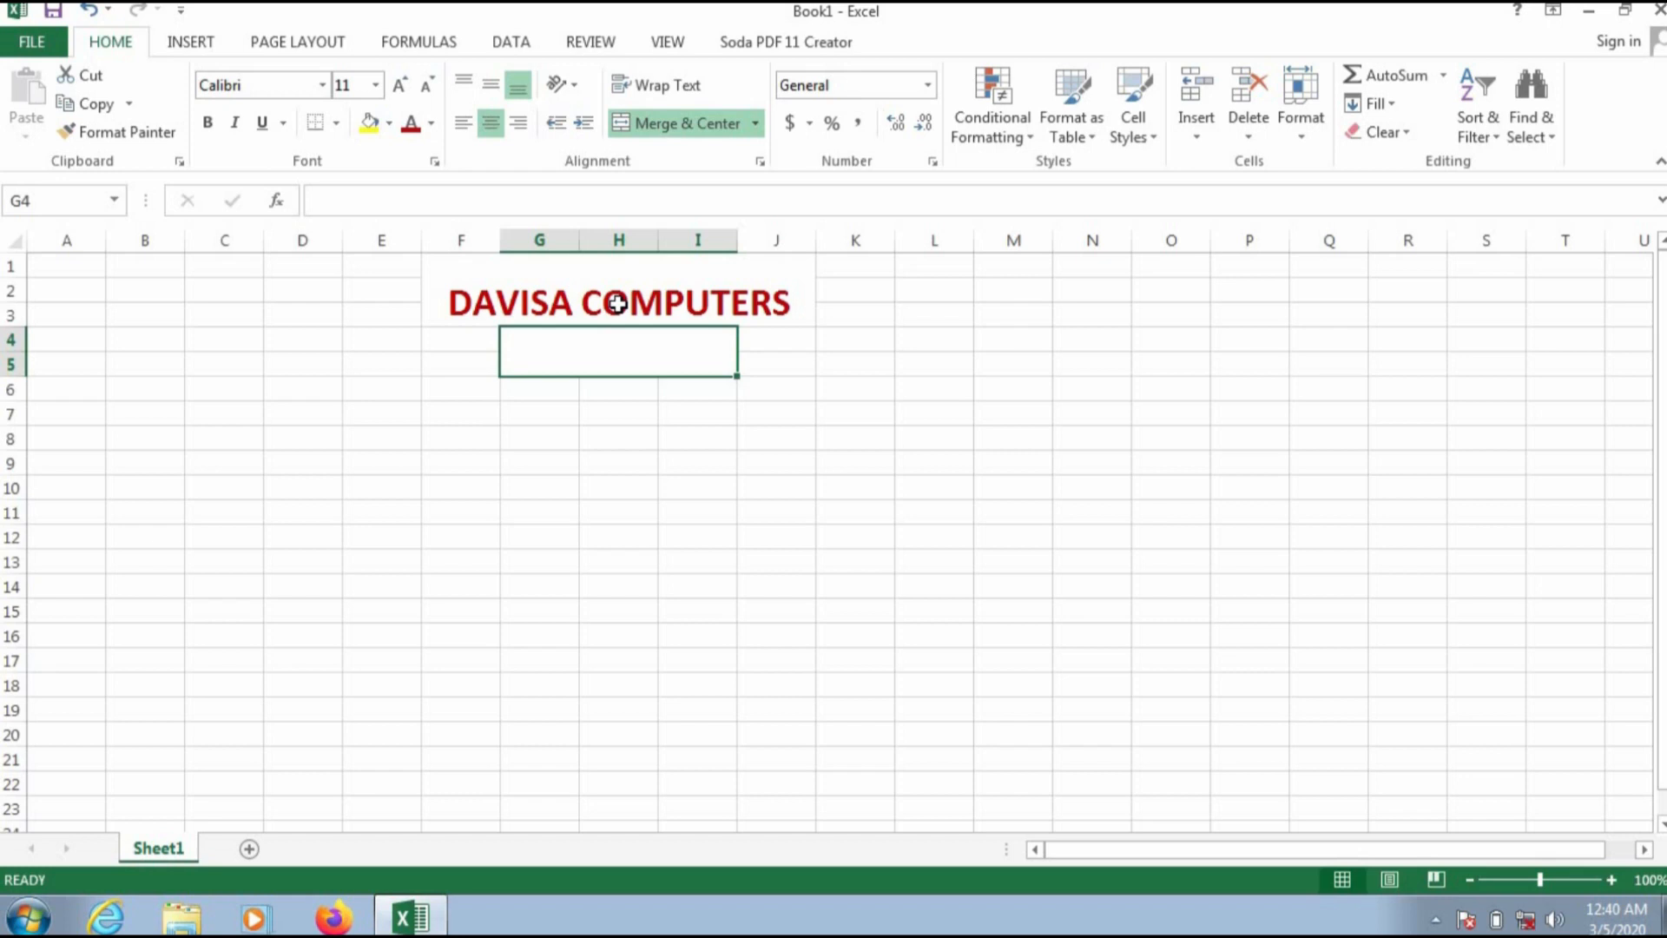
{"action": "type", "text": "S"}
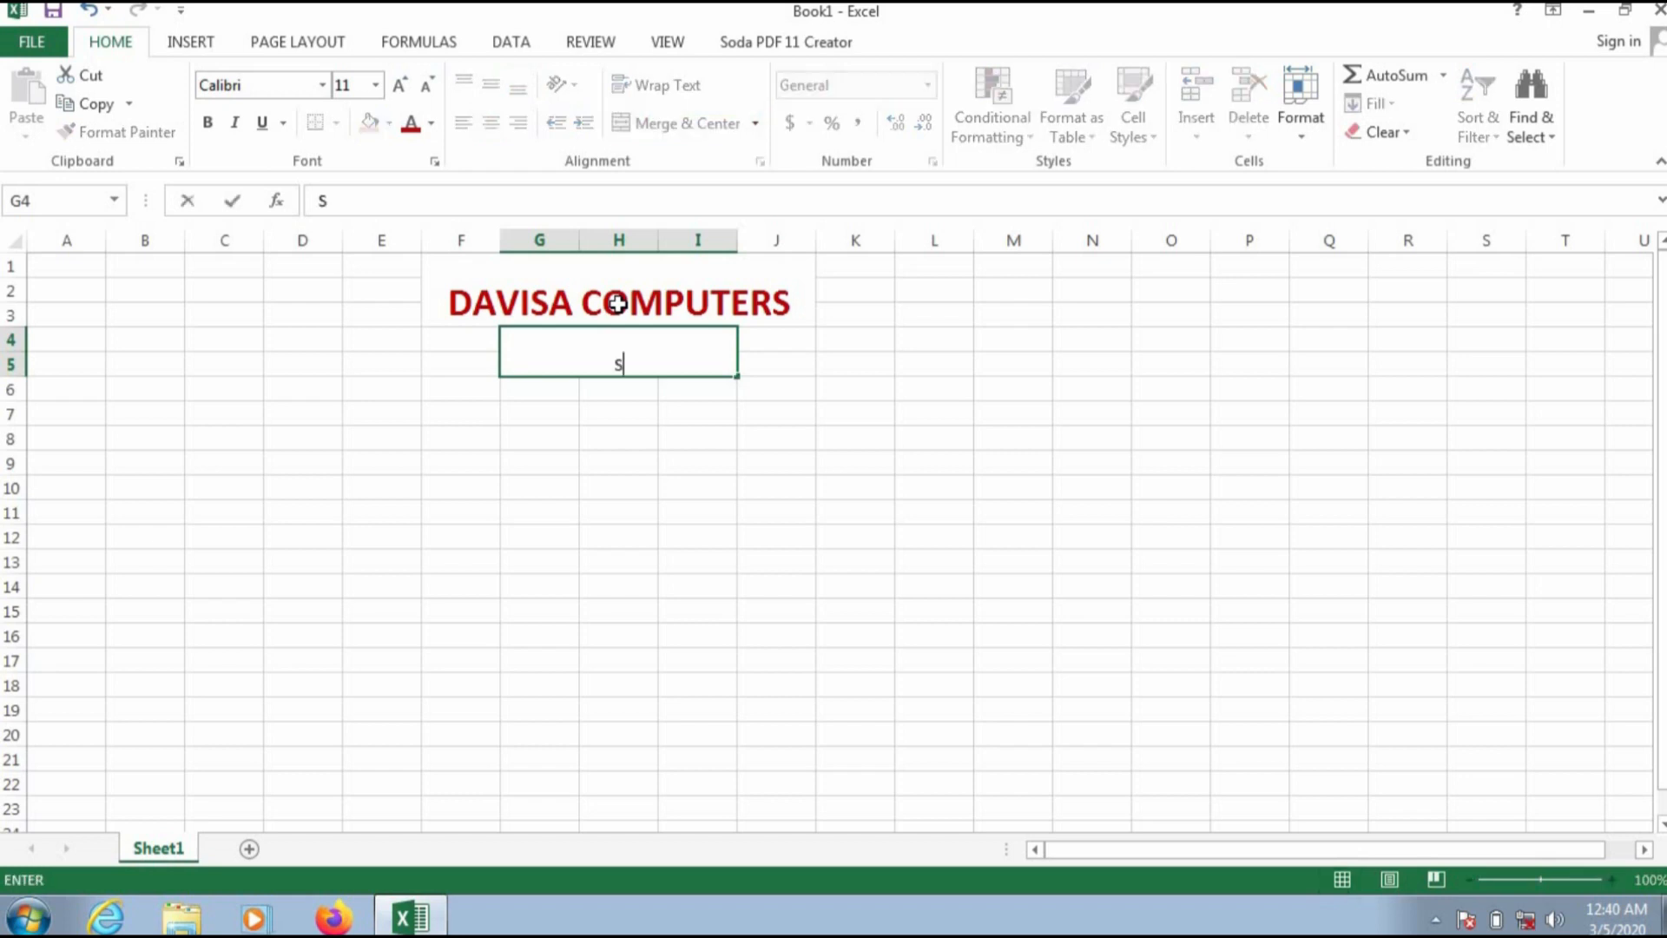
{"action": "type", "text": "TAFF RECORD"}
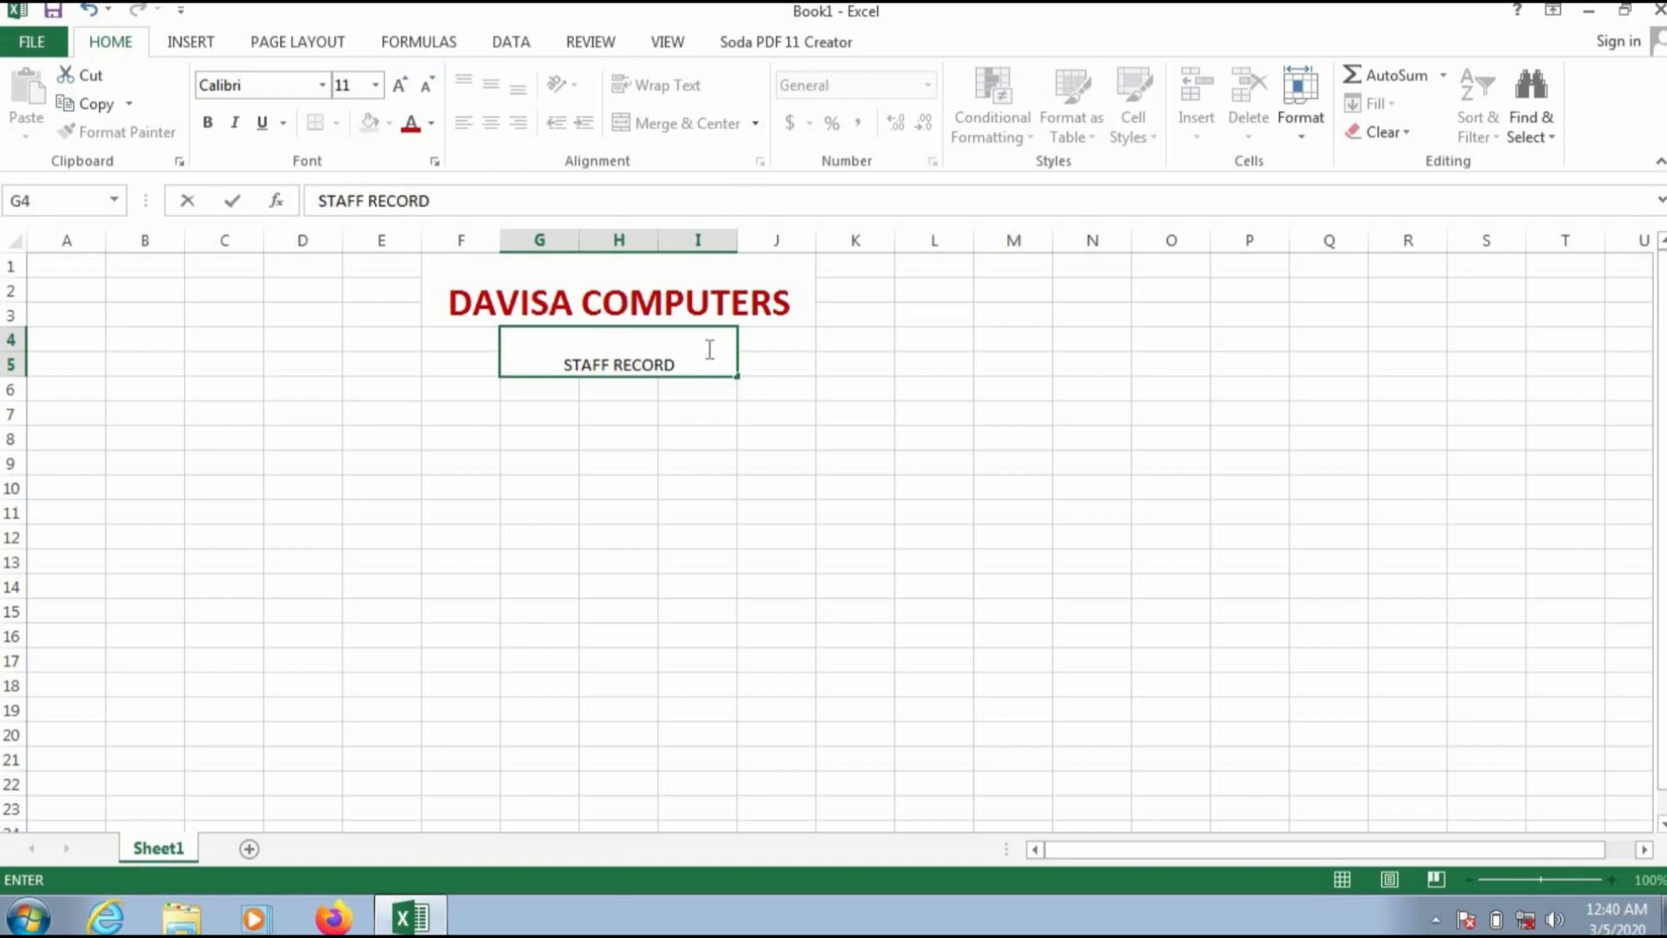
Step: Format the STAFF RECORD subtitle as 16-point bold Arial Rounded MT Bold text
{"action": "left_click_drag", "start_coordinate": [686, 353], "coordinate": [498, 361]}
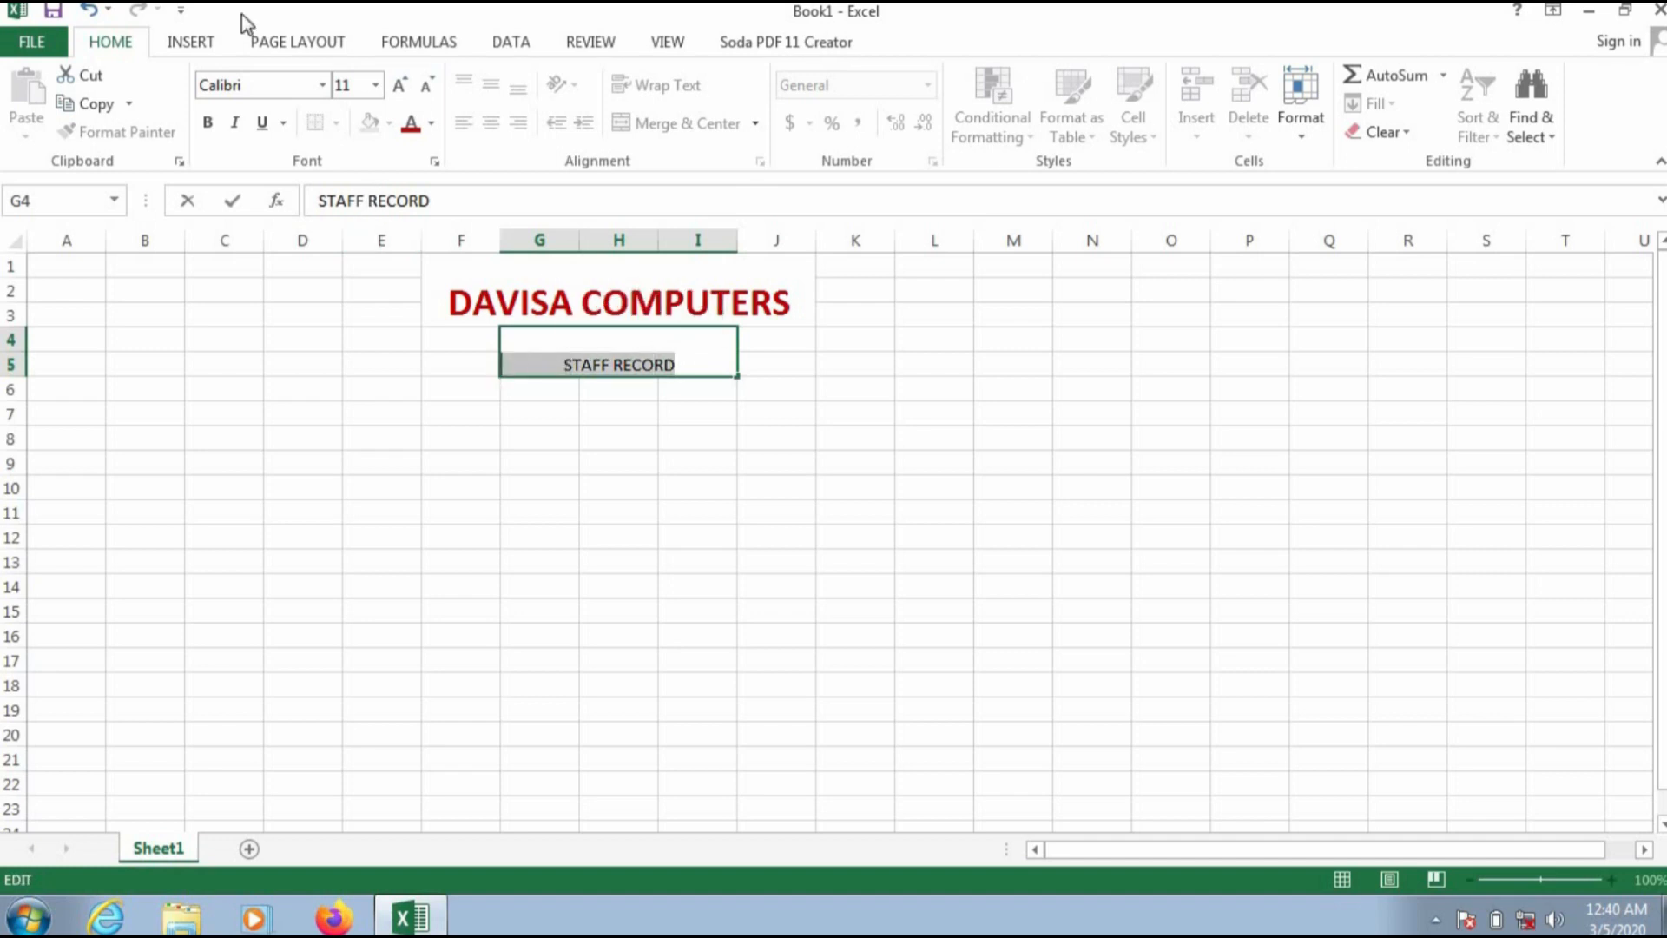
{"action": "left_click", "coordinate": [375, 85]}
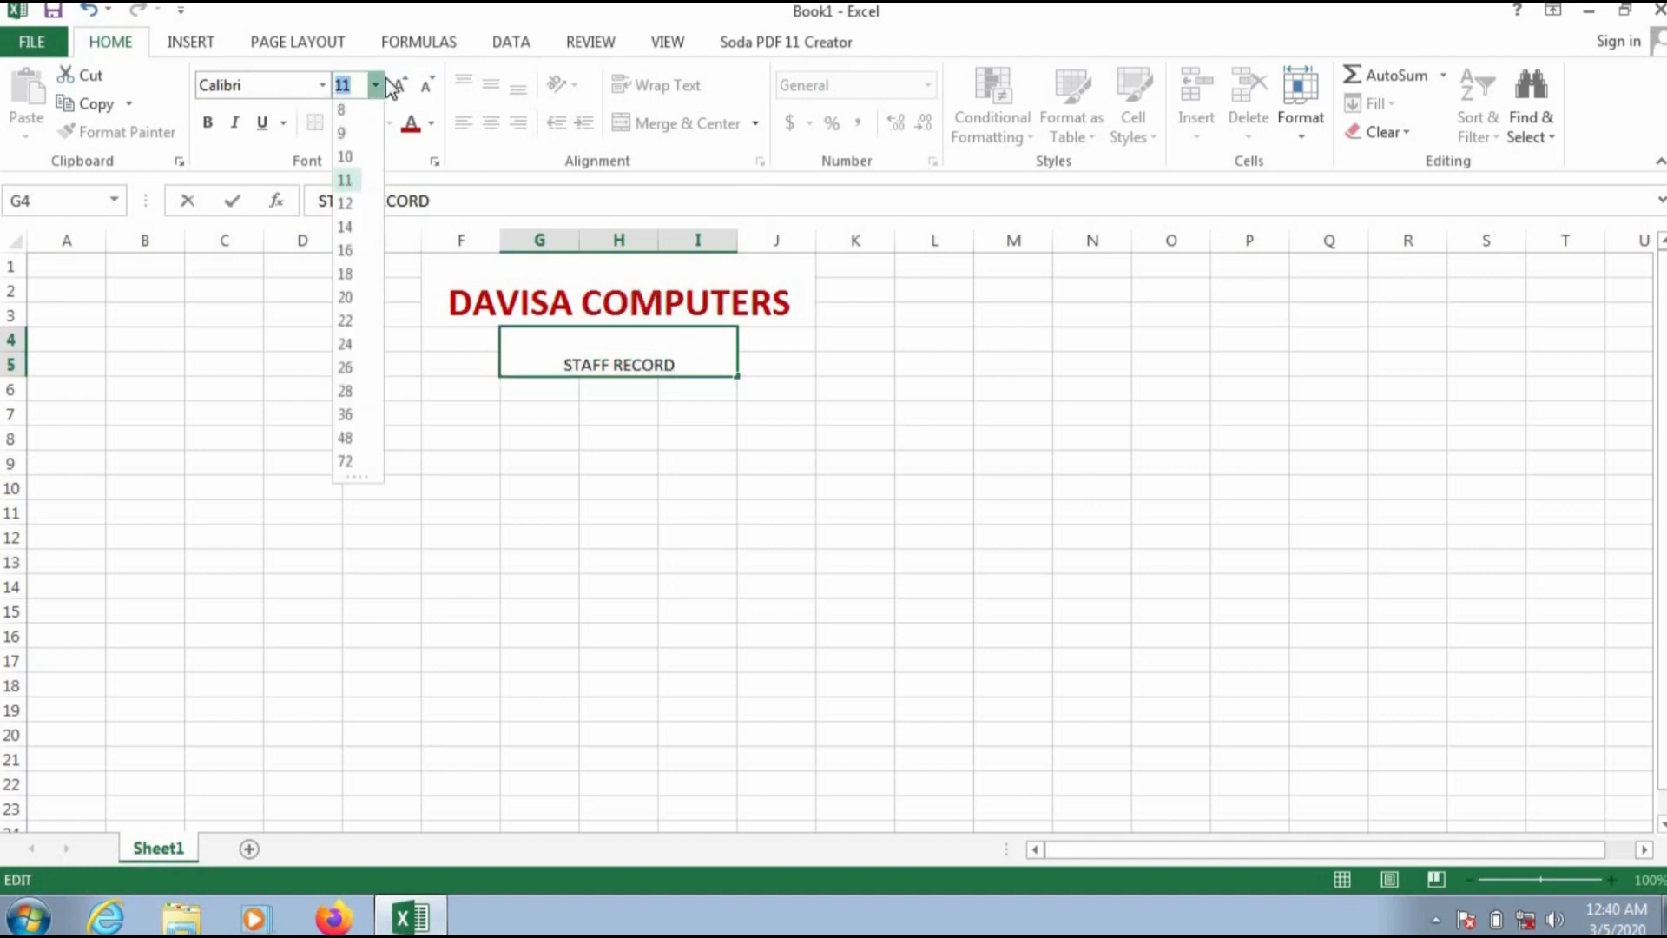
{"action": "left_click", "coordinate": [351, 255]}
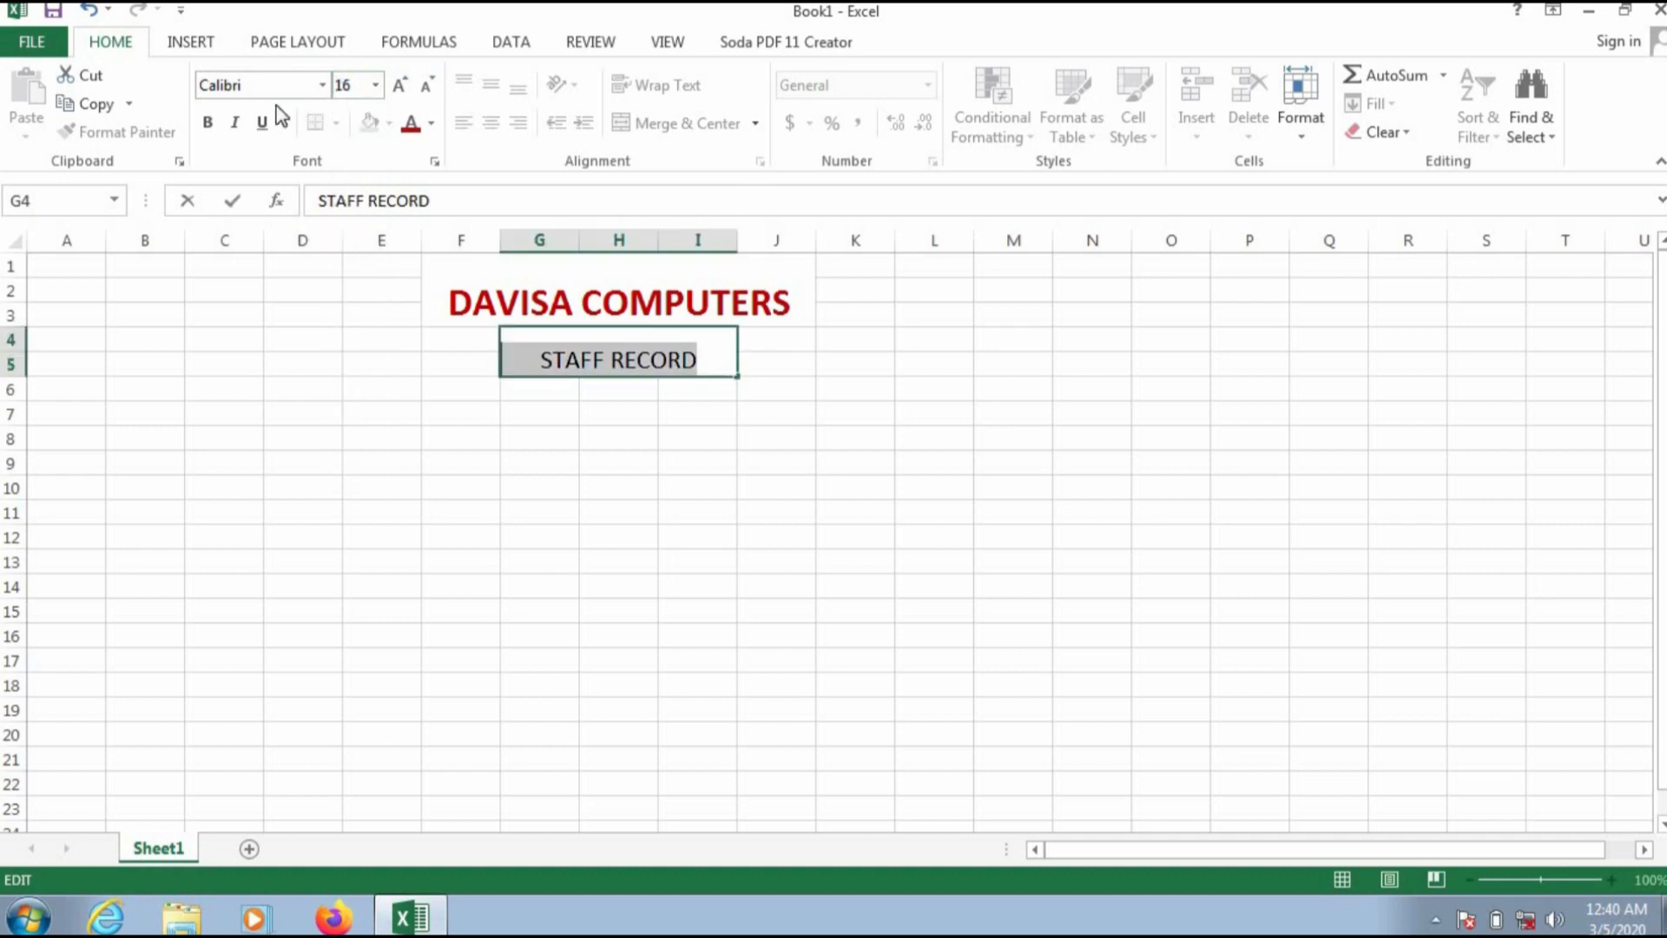
{"action": "left_click", "coordinate": [207, 122]}
{"action": "left_click", "coordinate": [323, 84]}
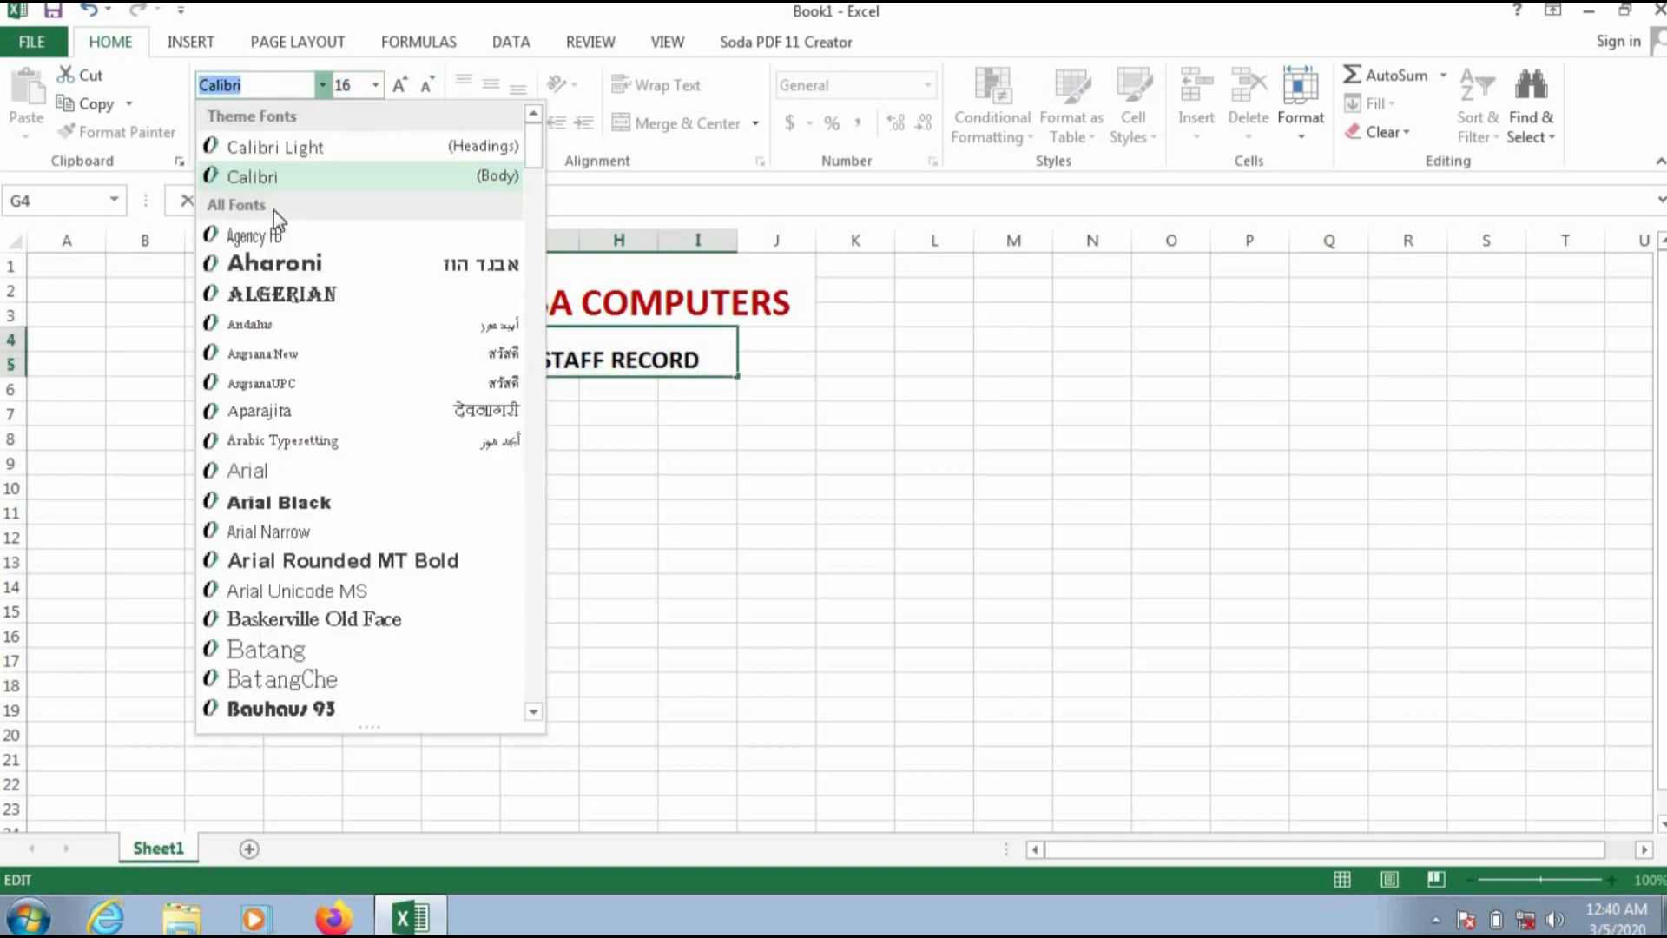
{"action": "left_click", "coordinate": [251, 560]}
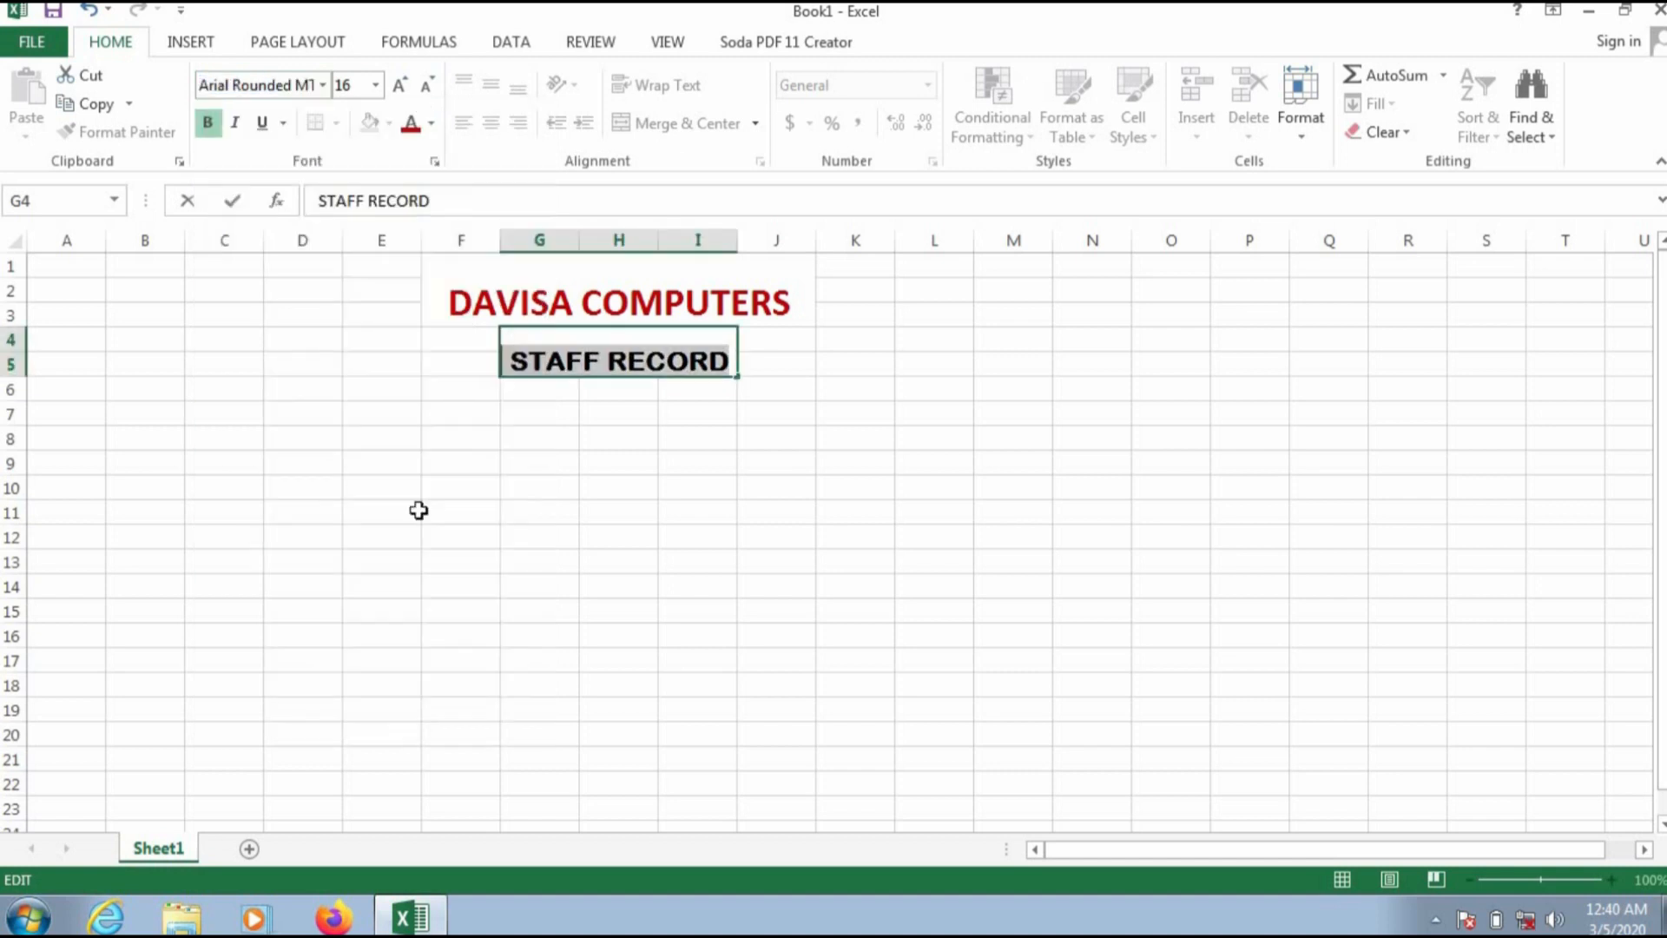
{"action": "left_click", "coordinate": [533, 460]}
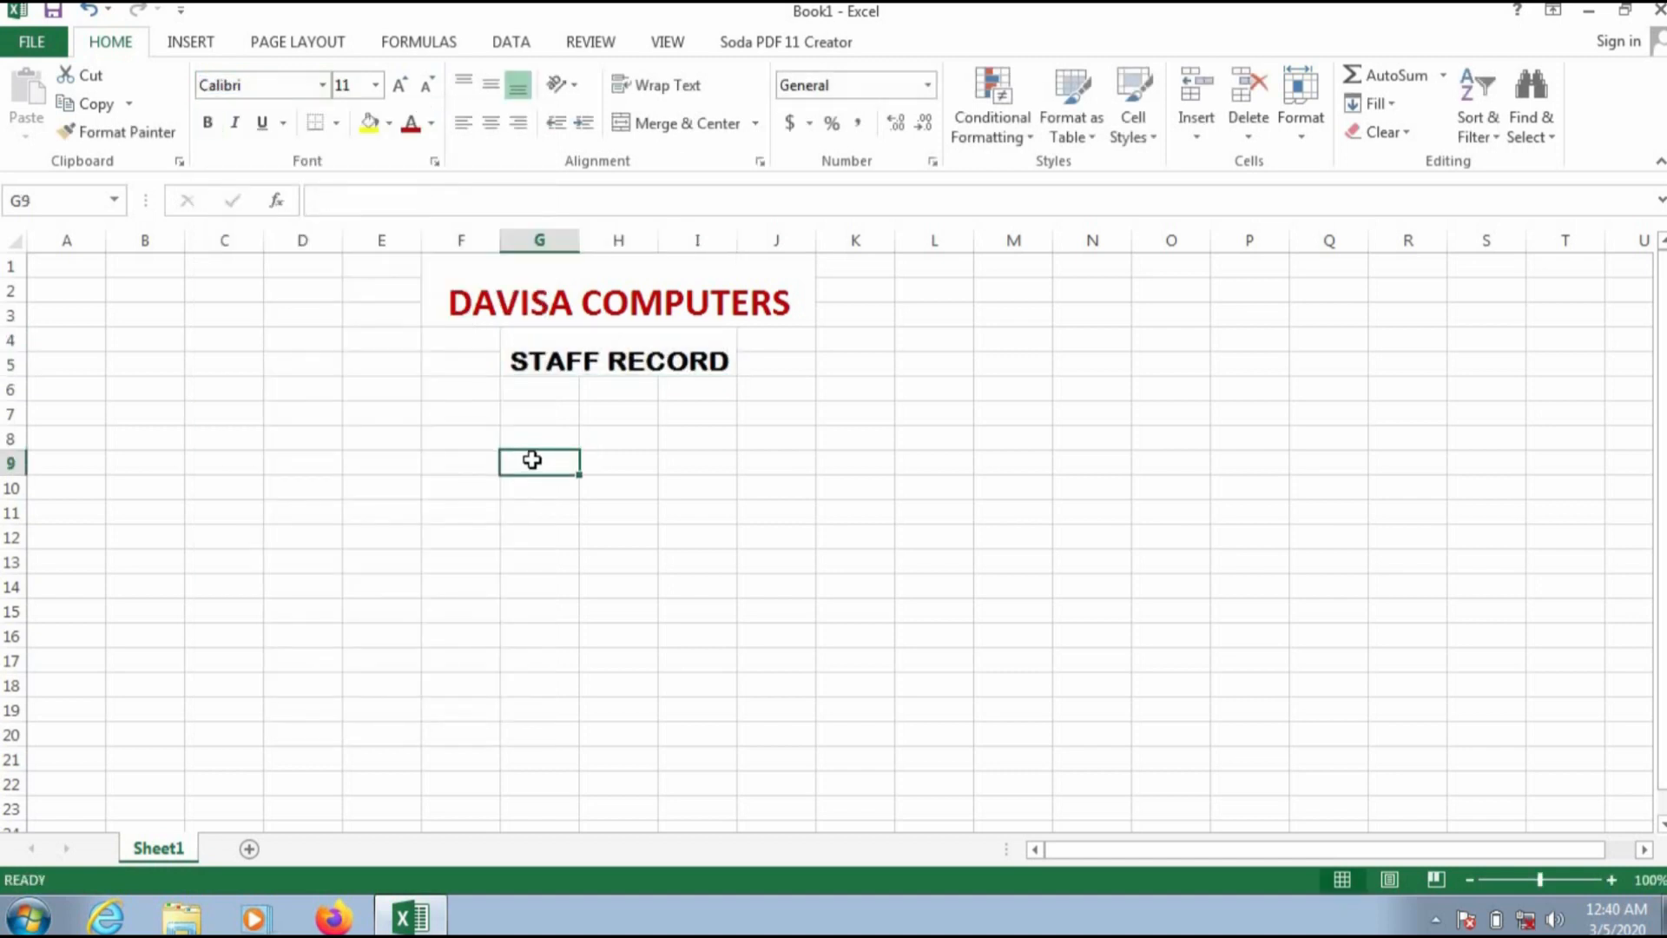
Step: Enter the column heading NAME in cell A7
{"action": "left_click", "coordinate": [68, 416]}
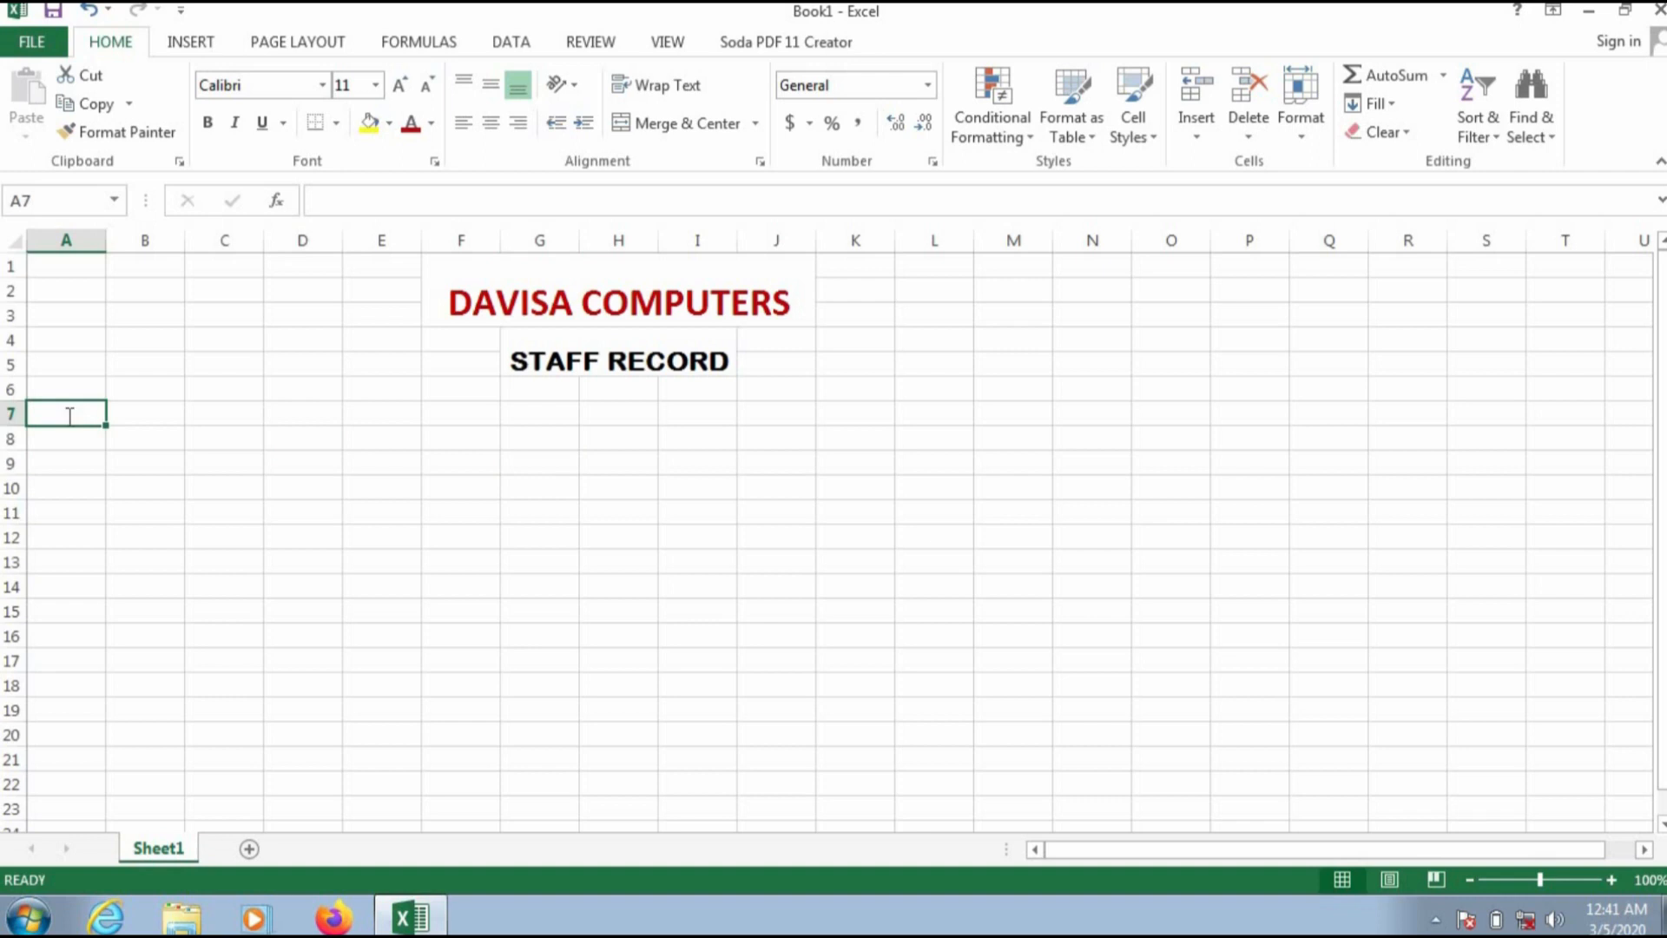
{"action": "type", "text": "NAME"}
{"action": "key", "text": "Tab"}
{"action": "left_click", "coordinate": [70, 418]}
{"action": "right_click", "coordinate": [69, 417]}
{"action": "type", "text": "aGE"}
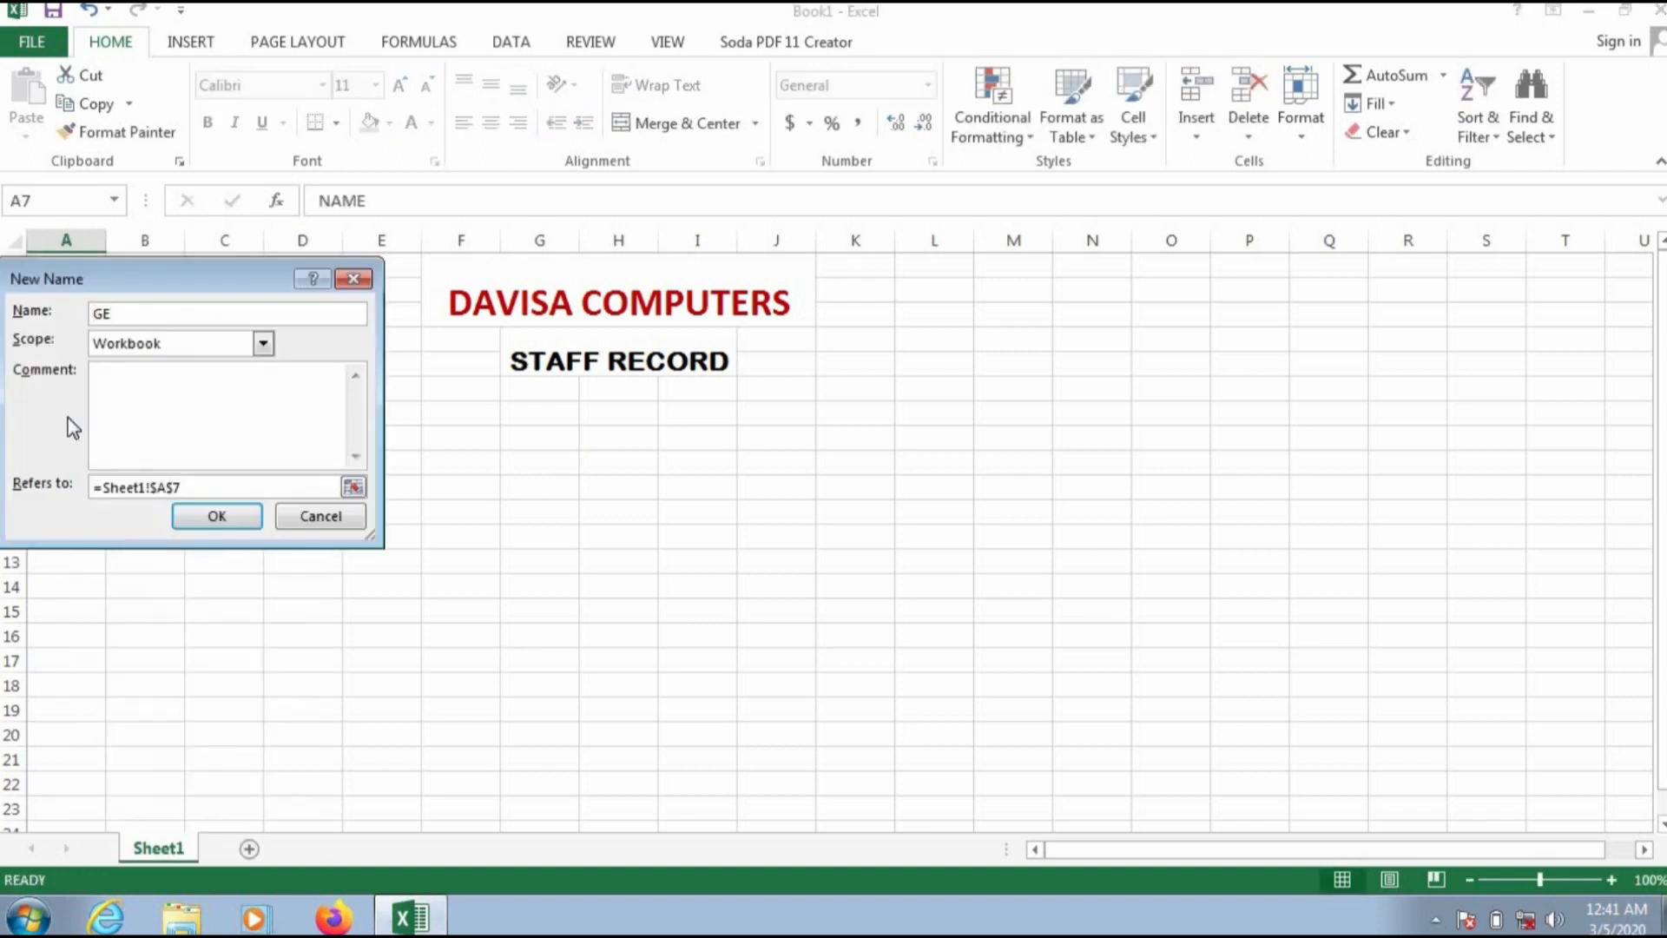
{"action": "left_click", "coordinate": [353, 279]}
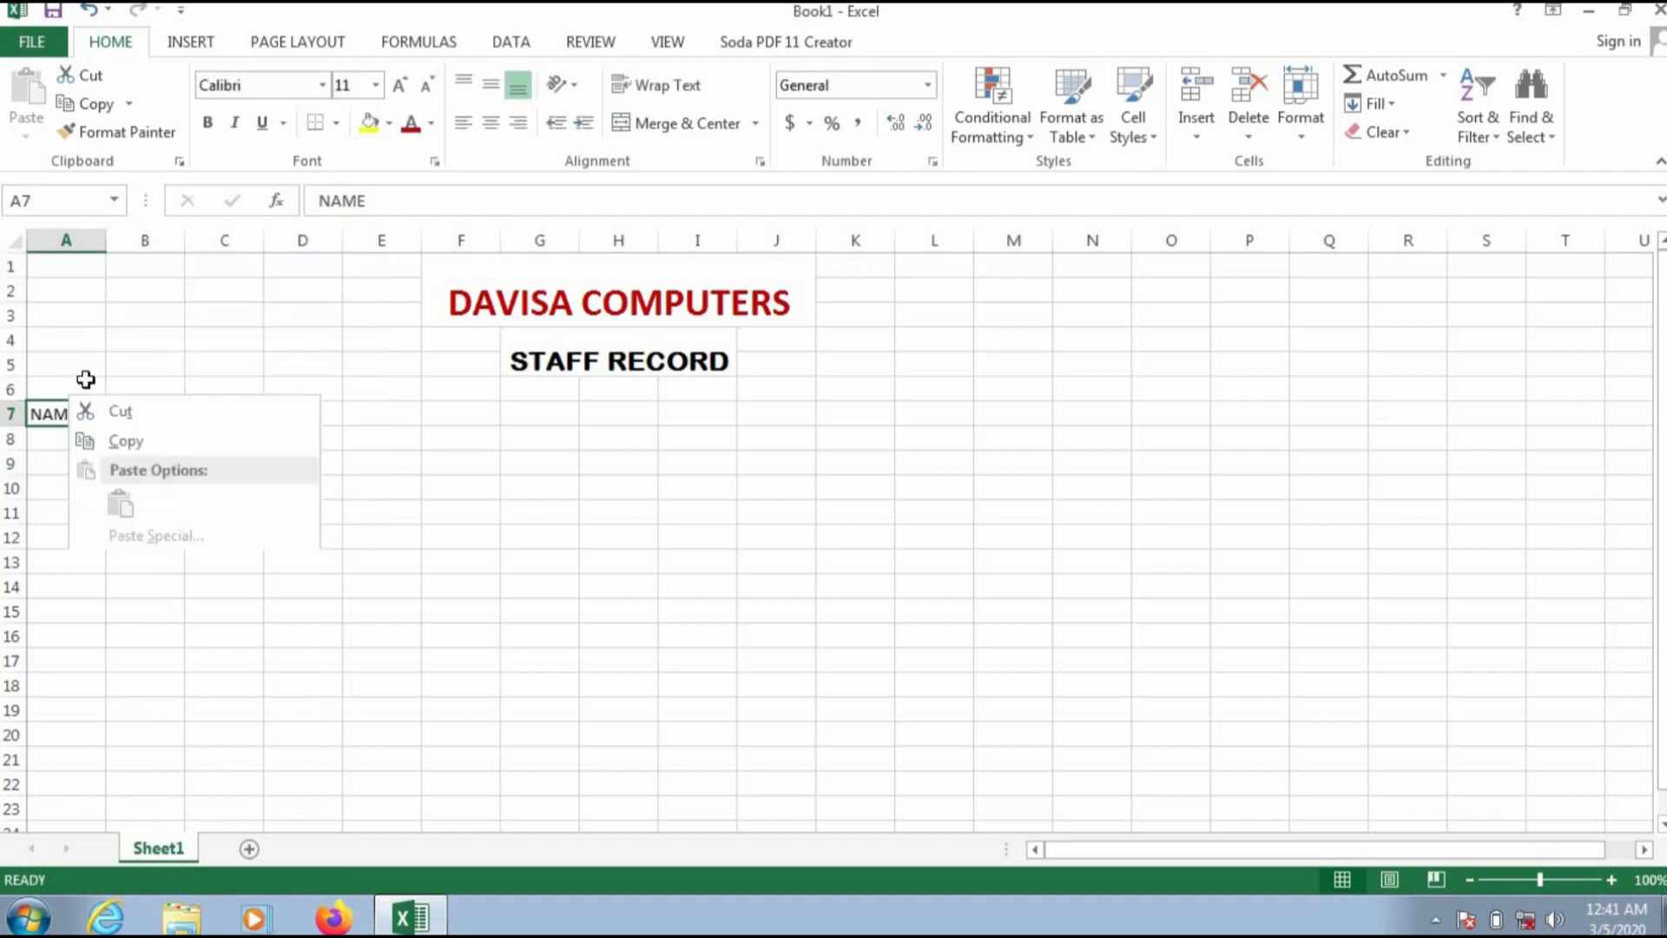
{"action": "left_click", "coordinate": [225, 333]}
Step: Enter the column heading AGE in cell B7
{"action": "left_click", "coordinate": [150, 413]}
{"action": "type", "text": "AGE"}
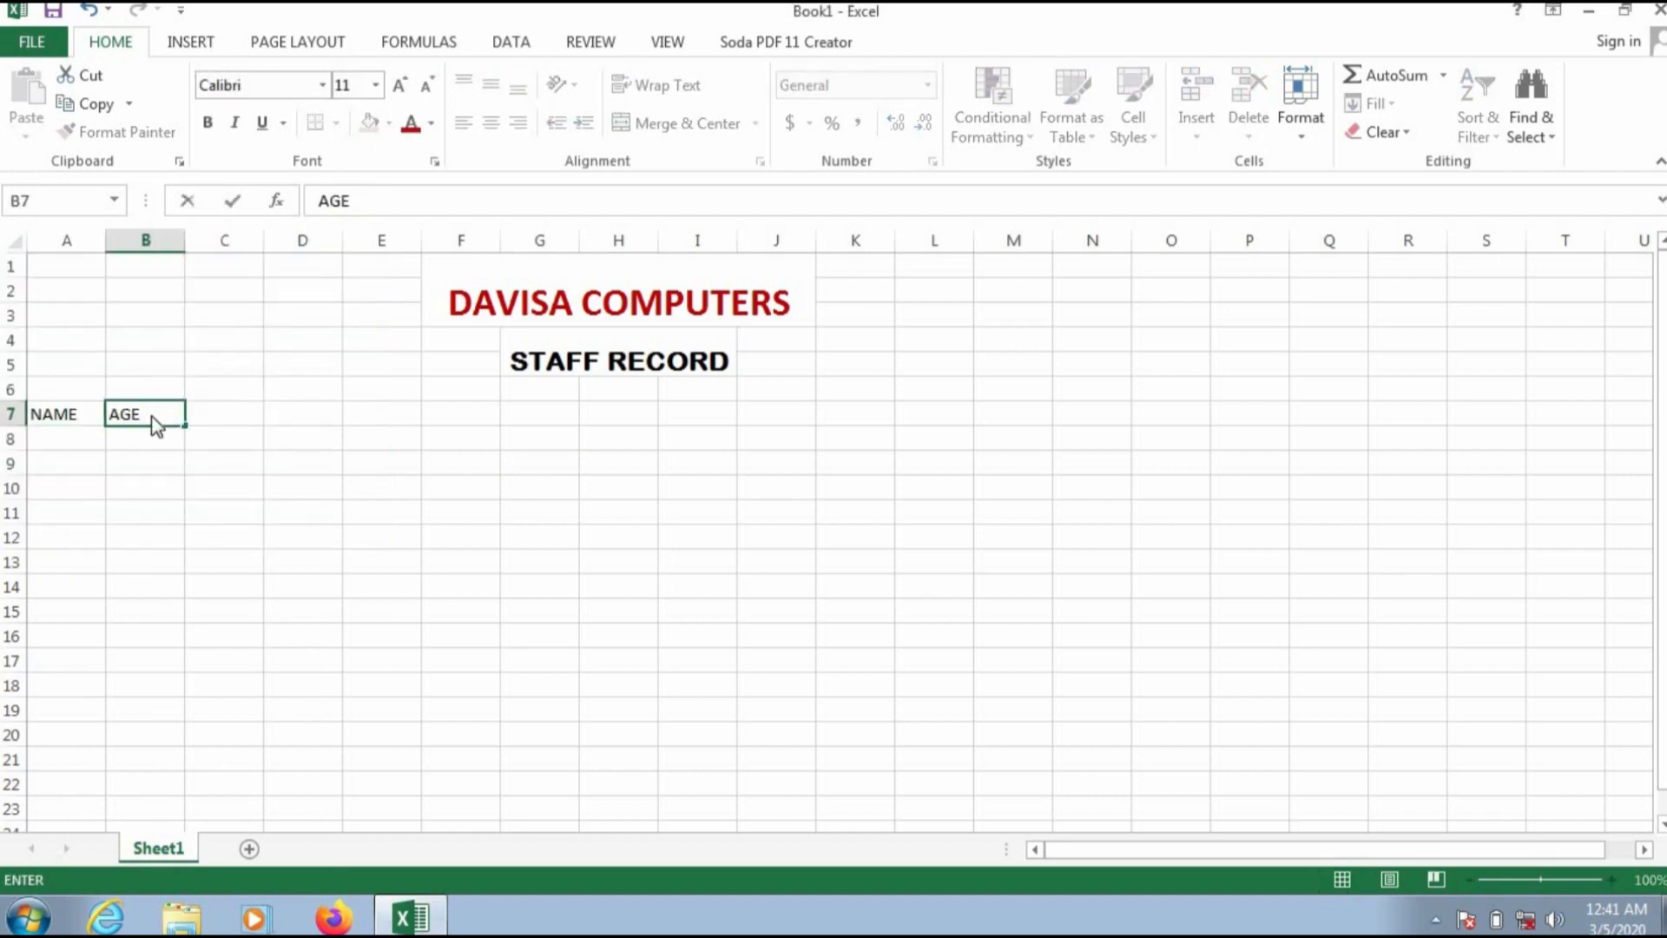
{"action": "right_click", "coordinate": [153, 419]}
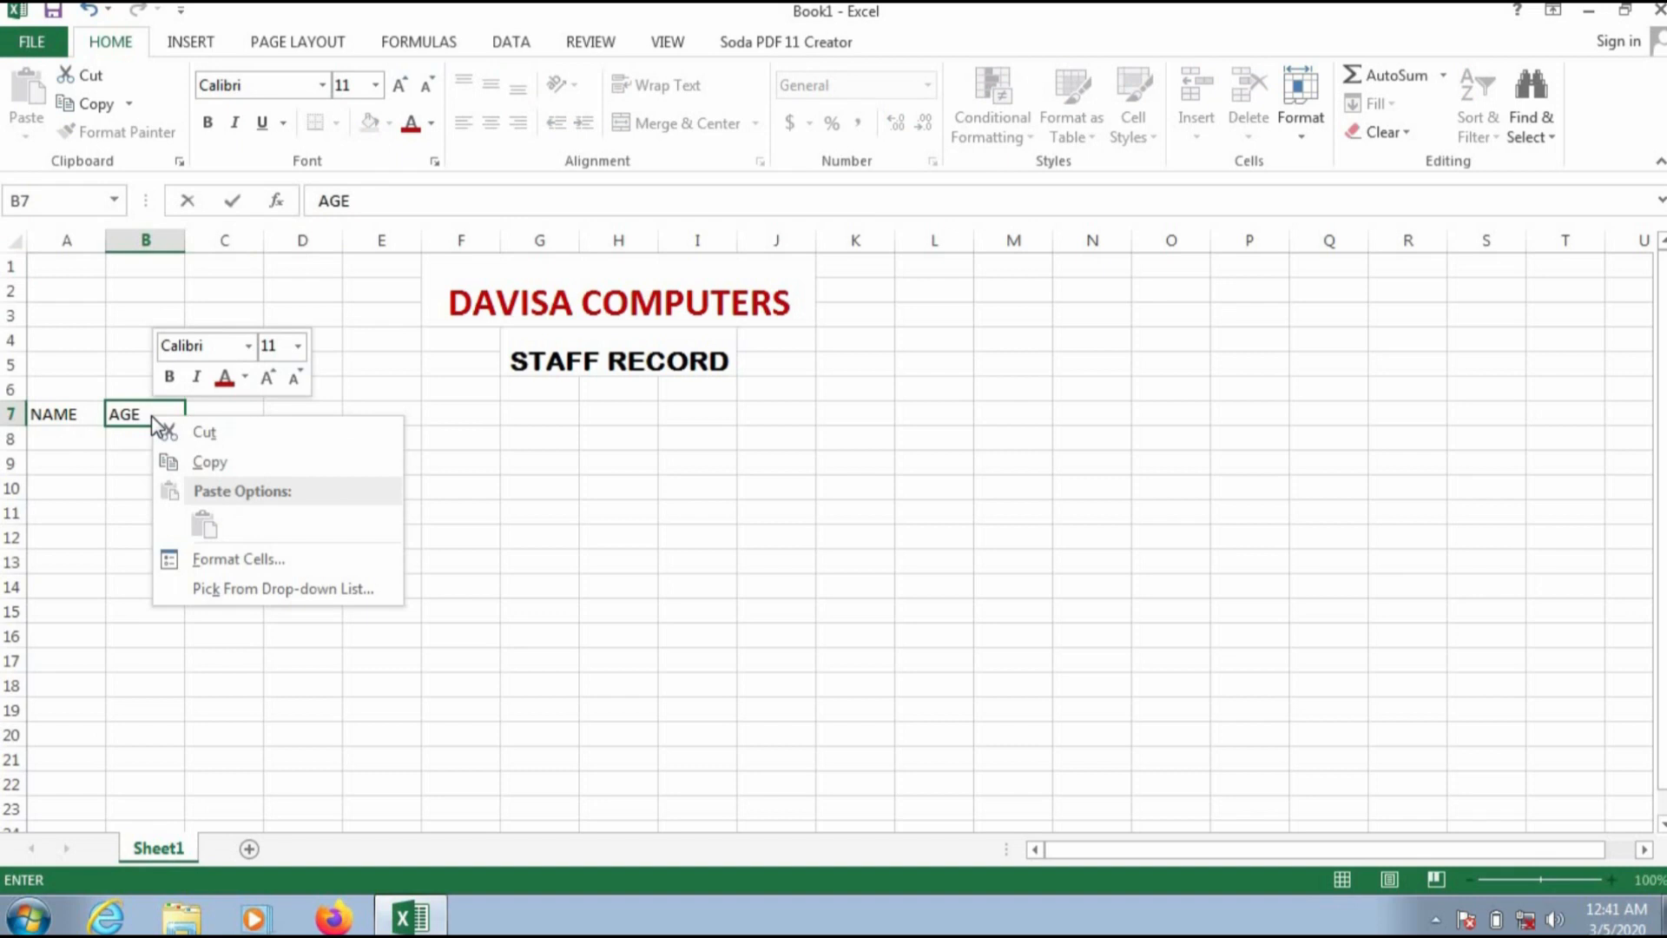
{"action": "key", "text": "Escape"}
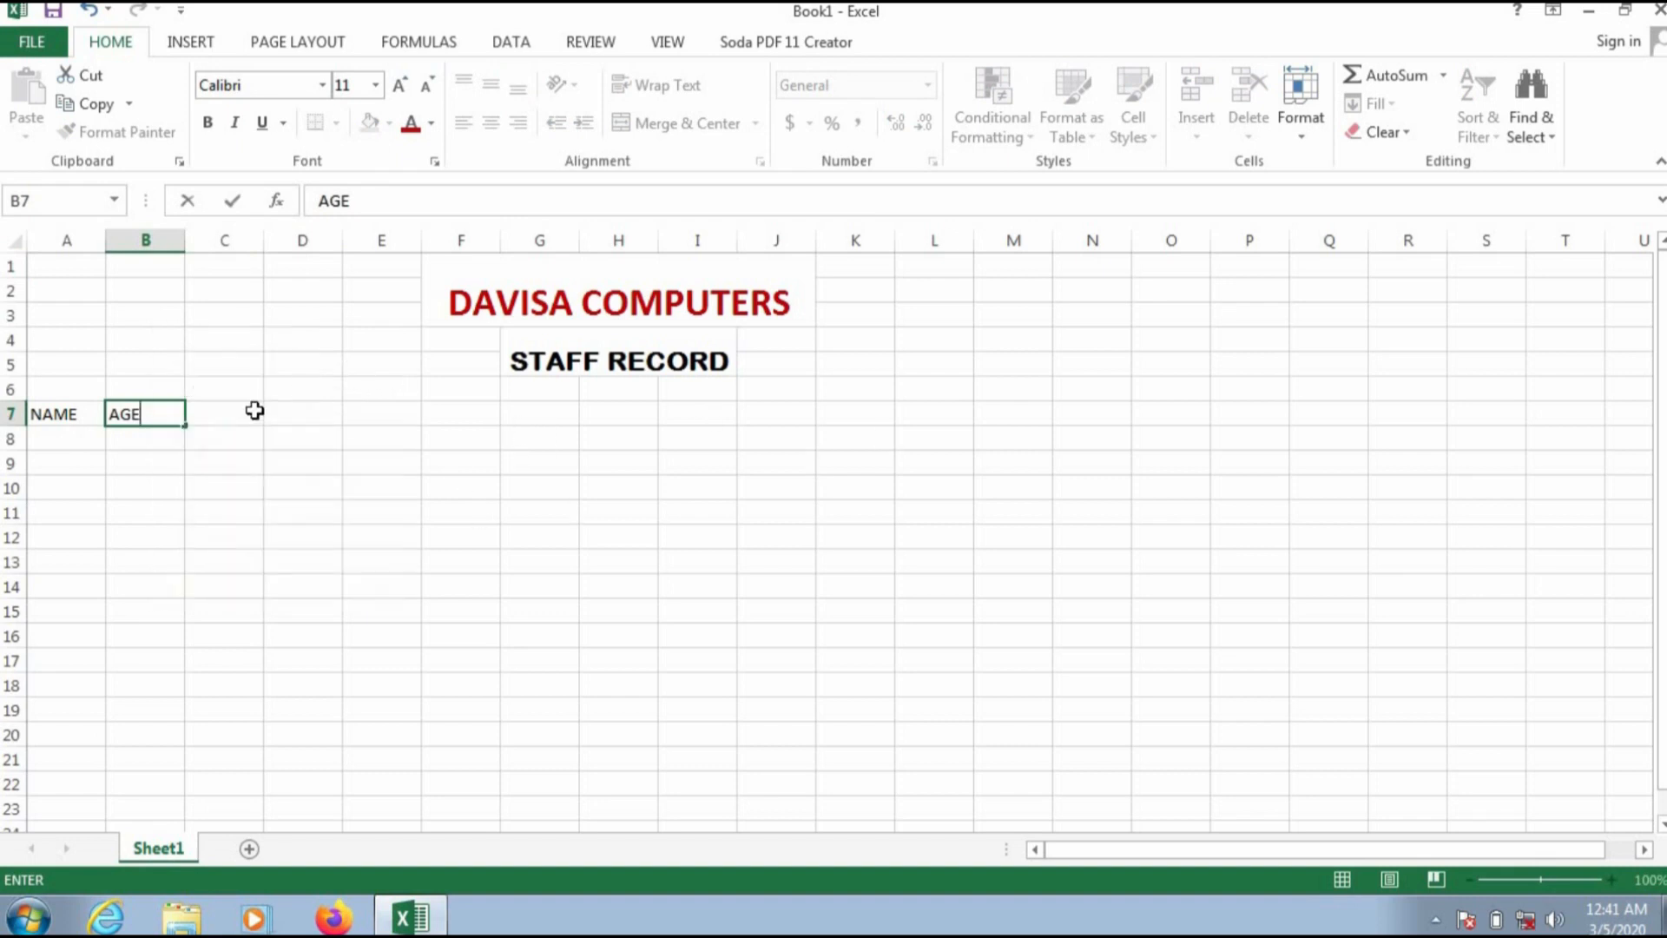
{"action": "left_click", "coordinate": [225, 410]}
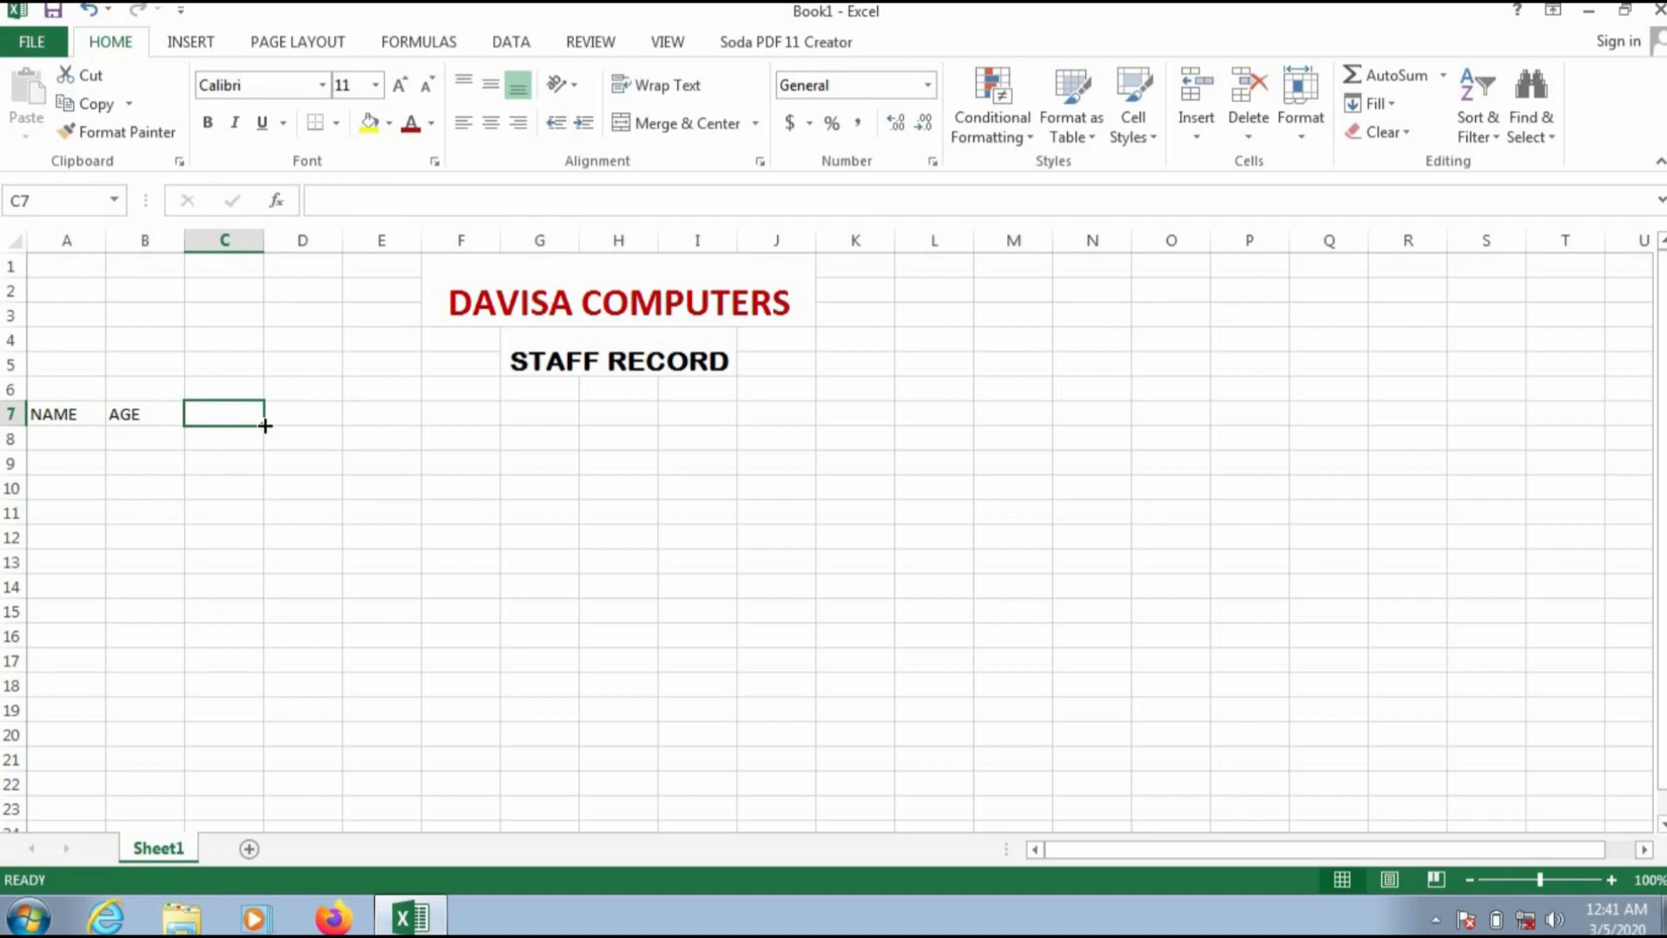
{"action": "type", "text": "S"}
{"action": "right_click", "coordinate": [300, 457]}
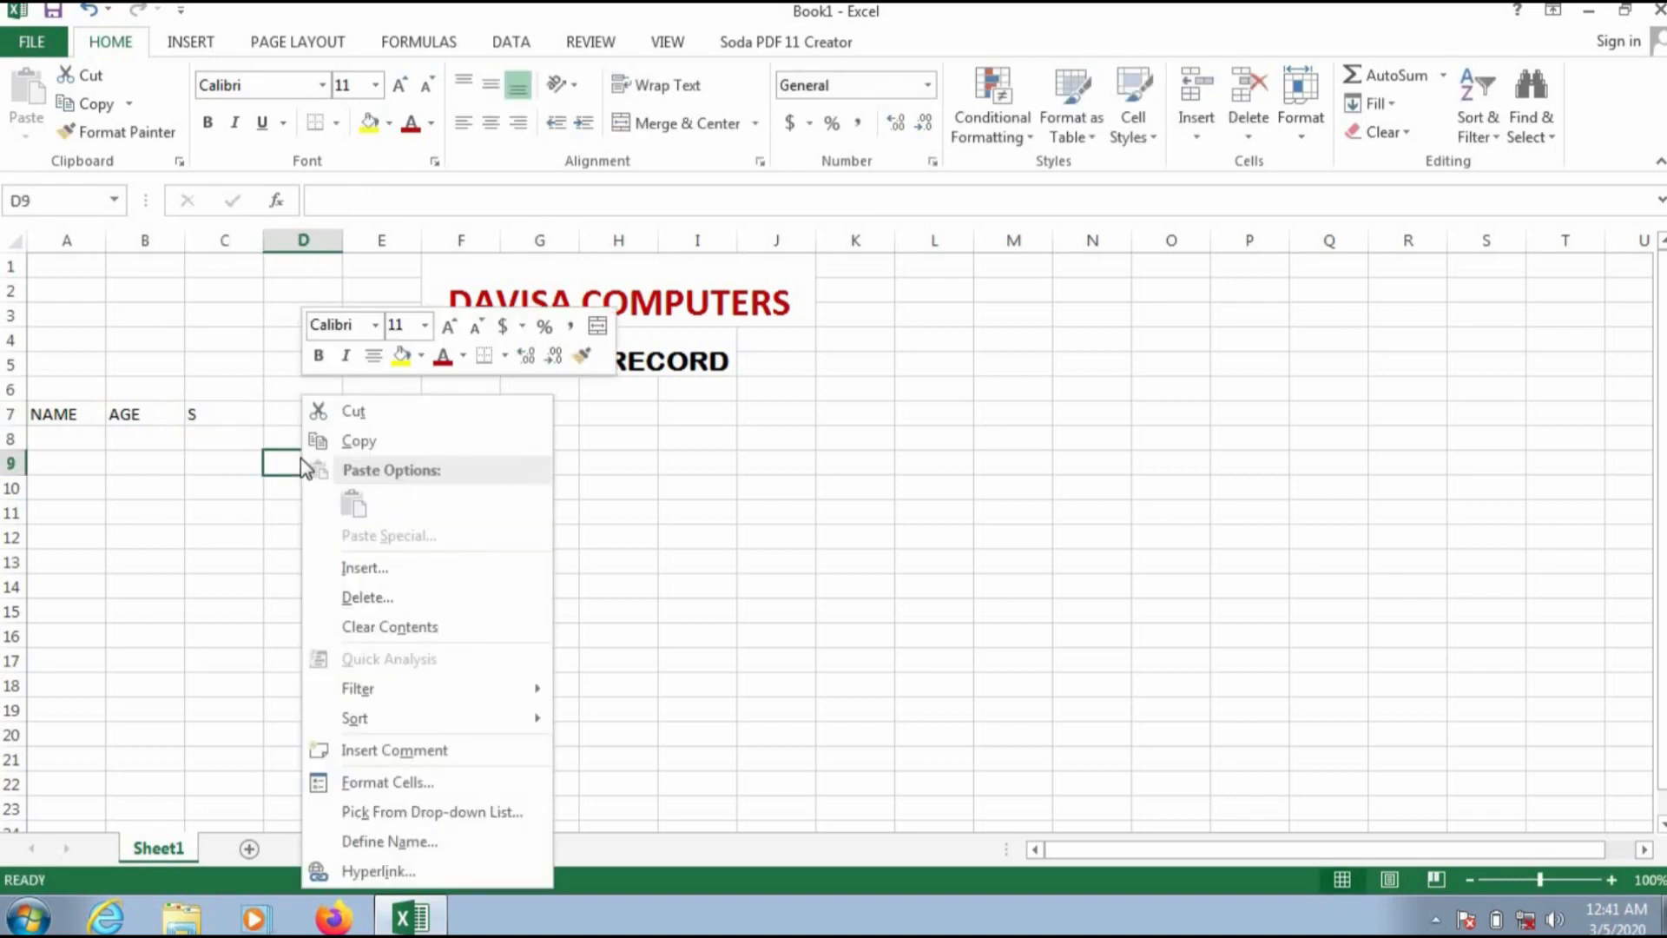
{"action": "key", "text": "Escape"}
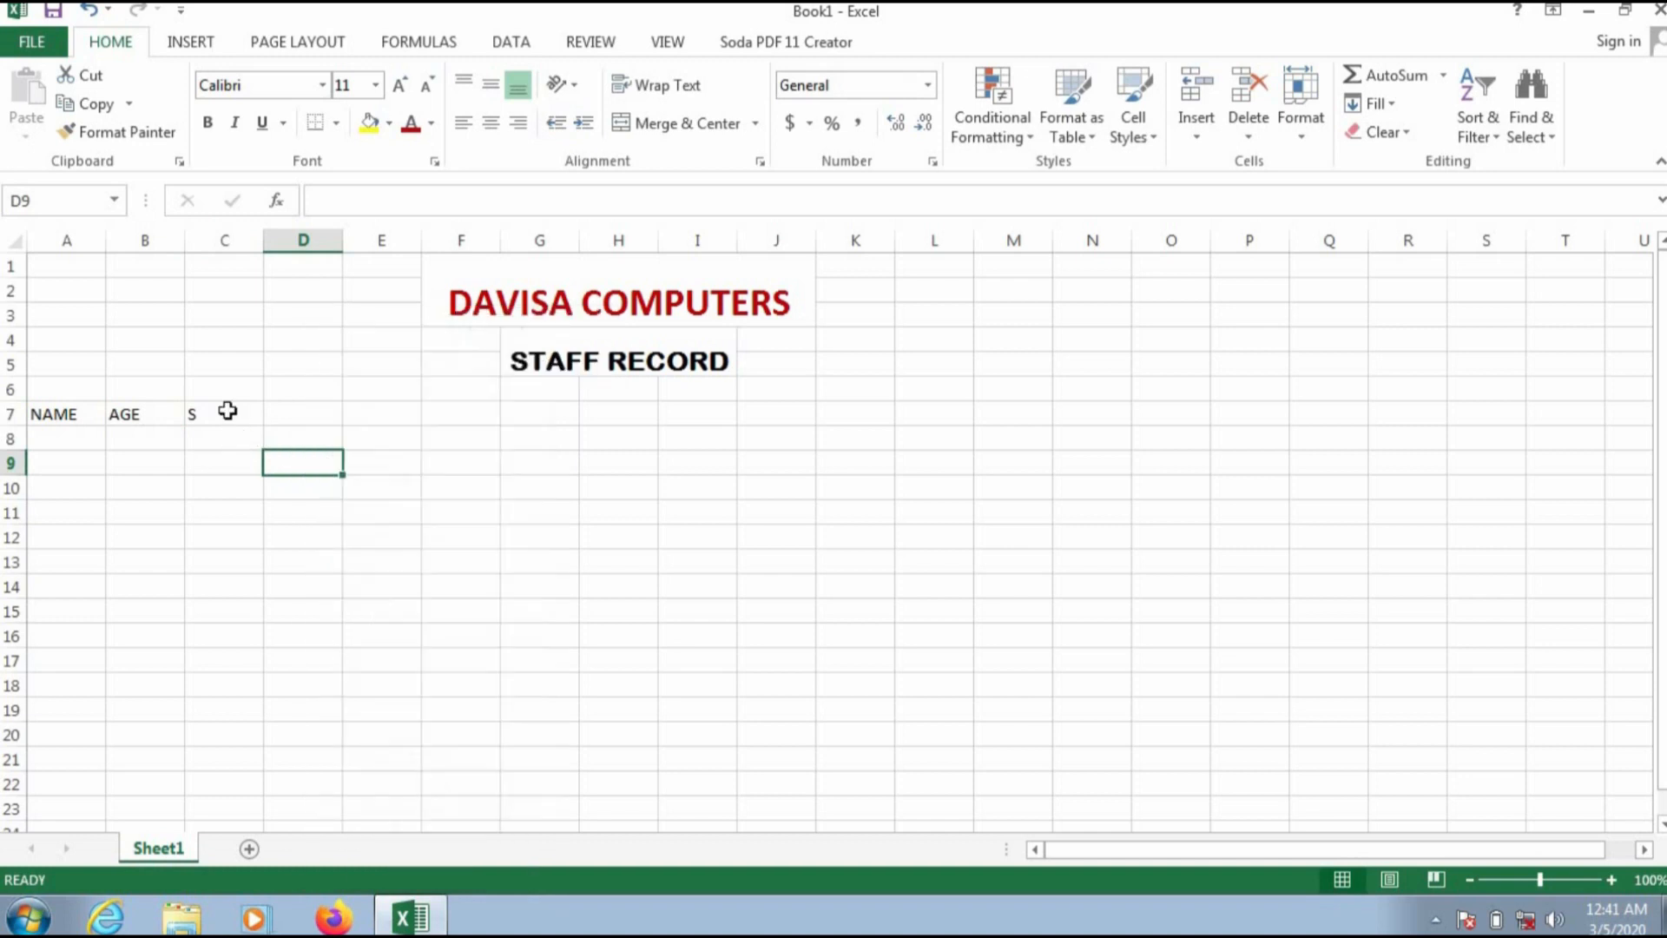
Step: Enter the headings SEX, DEPT. and SALARY in cells C7 through E7
{"action": "left_click", "coordinate": [227, 410]}
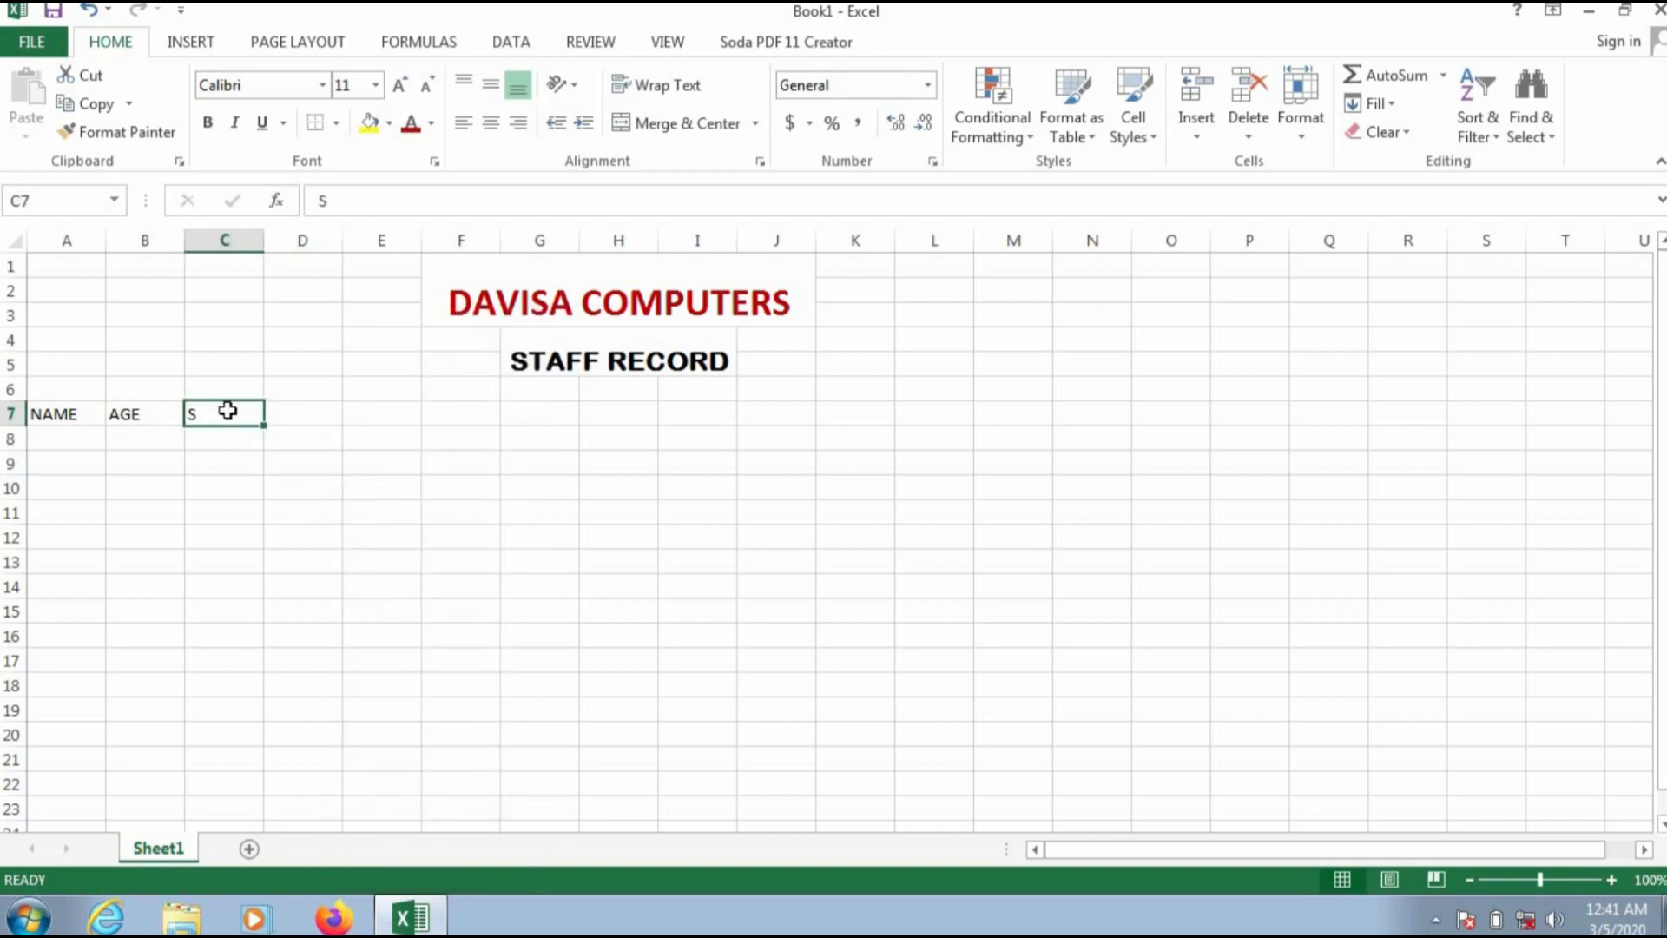
{"action": "type", "text": "SEX"}
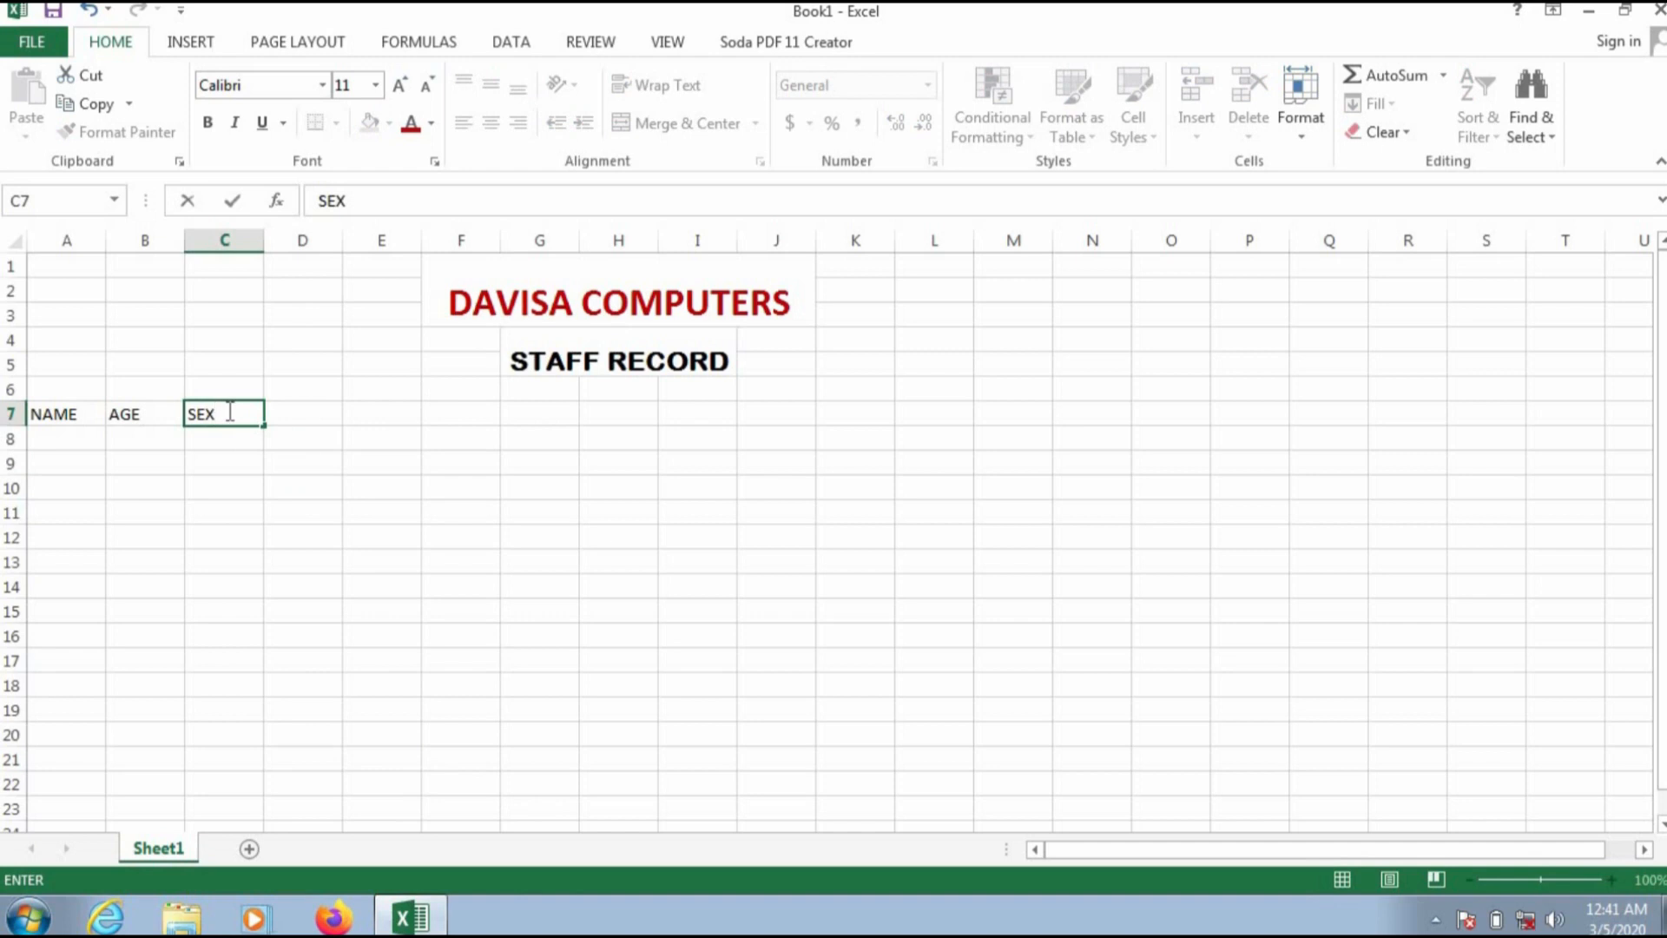
{"action": "key", "text": "Tab"}
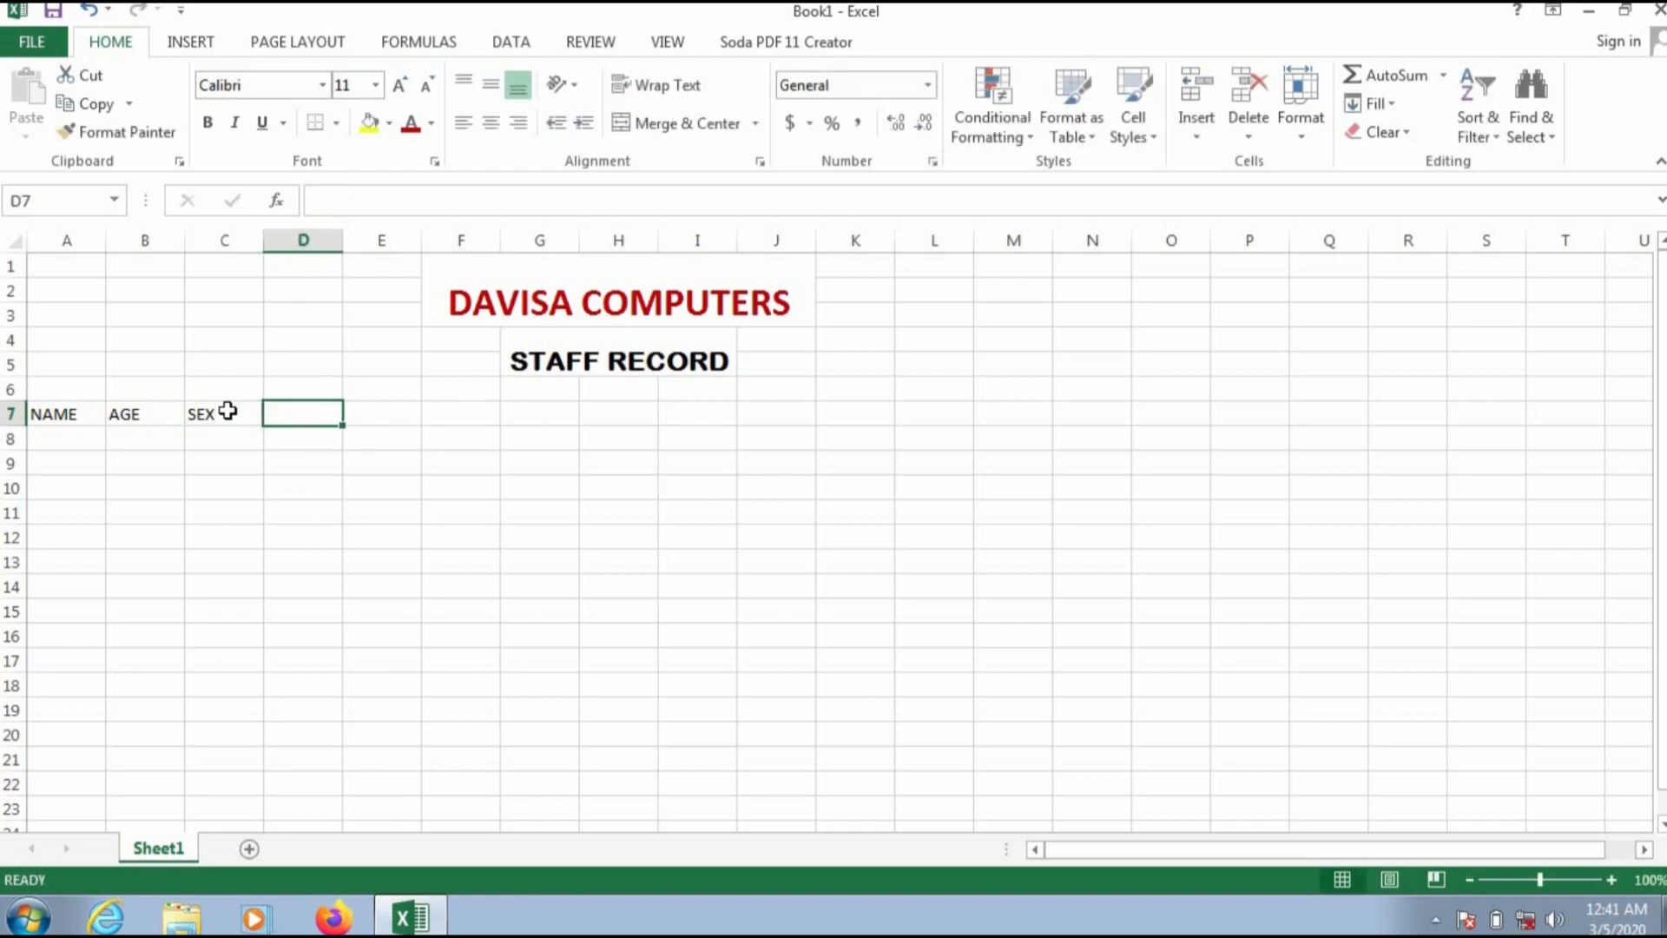
{"action": "type", "text": "DEPT"}
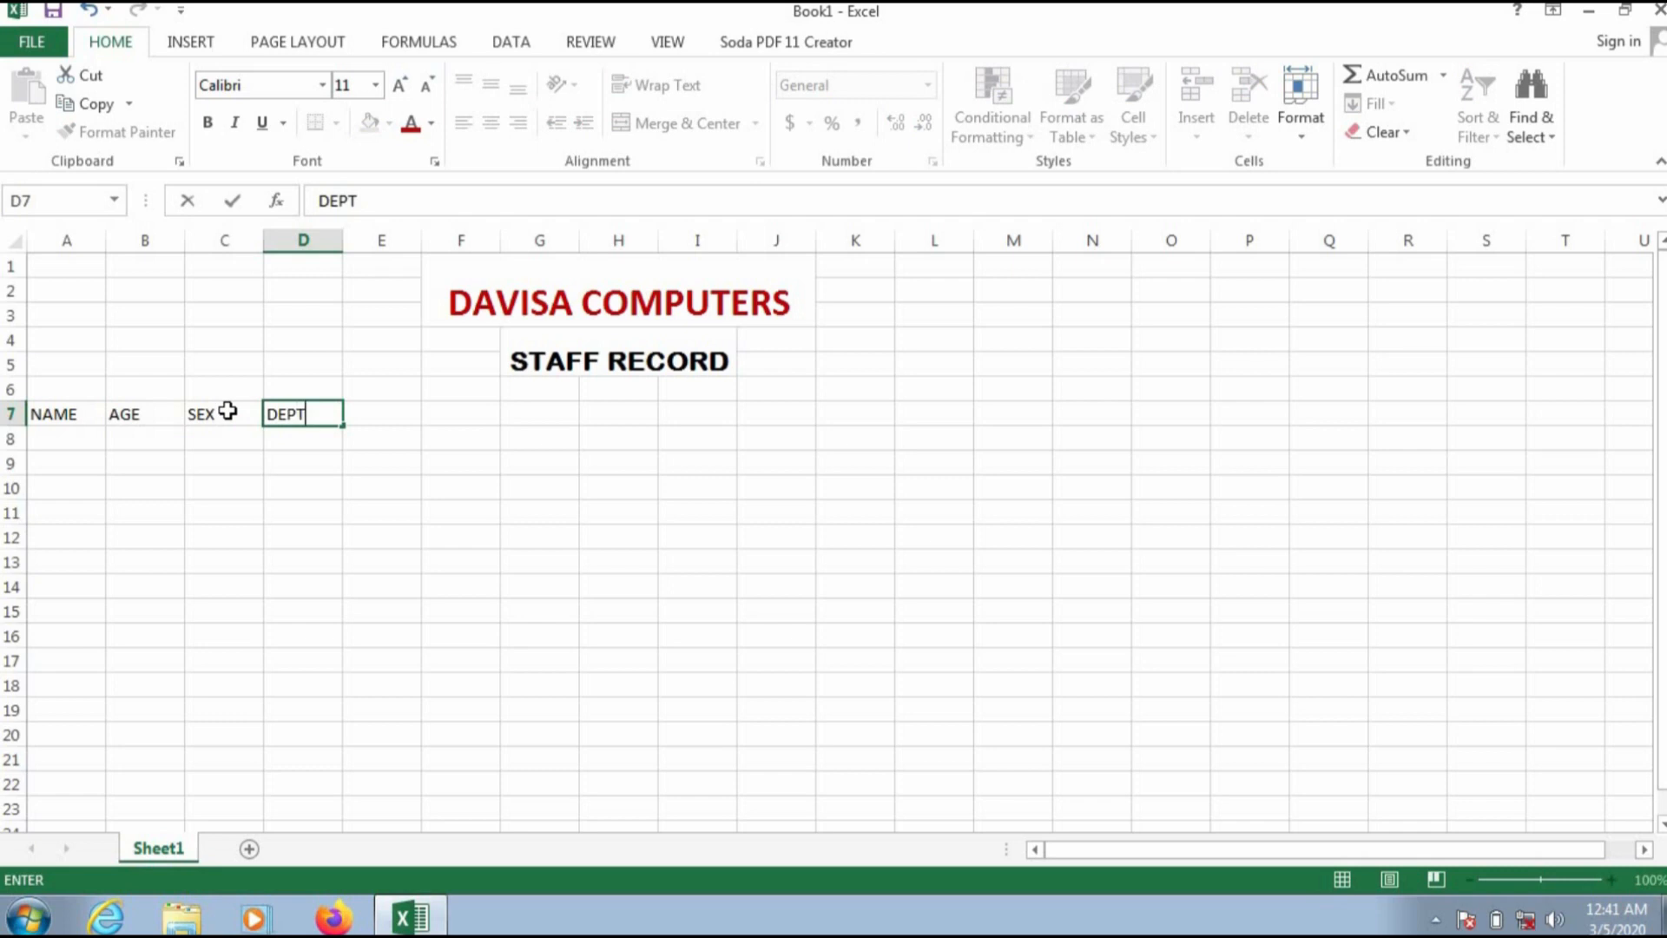
{"action": "type", "text": "."}
{"action": "key", "text": "Tab"}
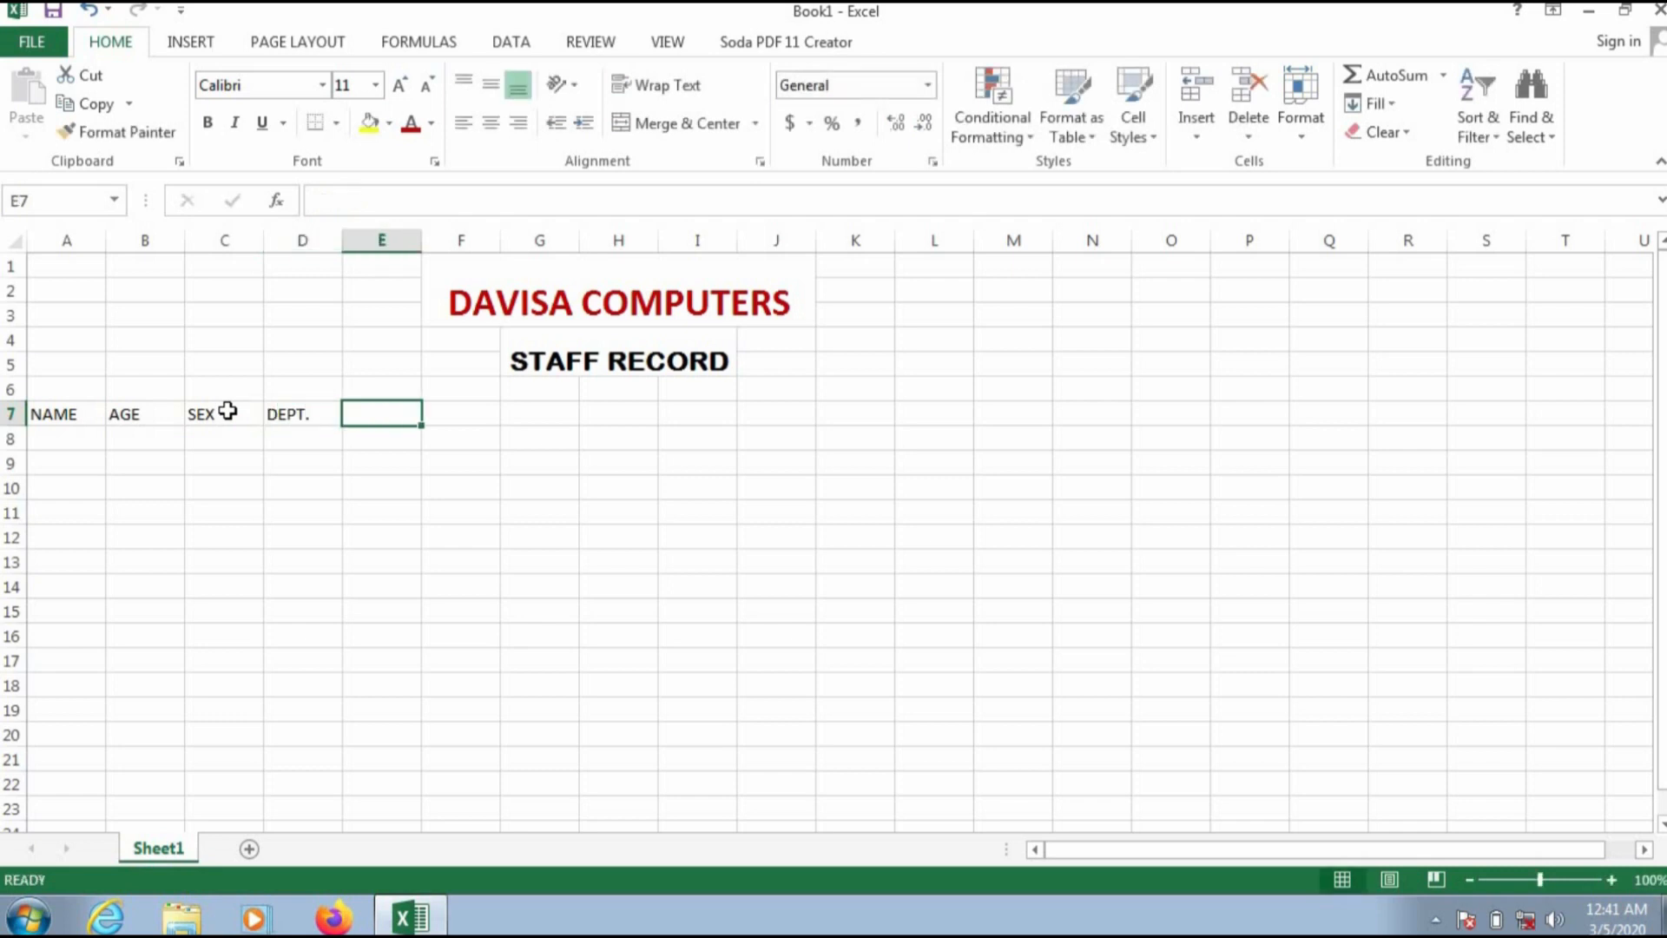
{"action": "type", "text": "SALARY"}
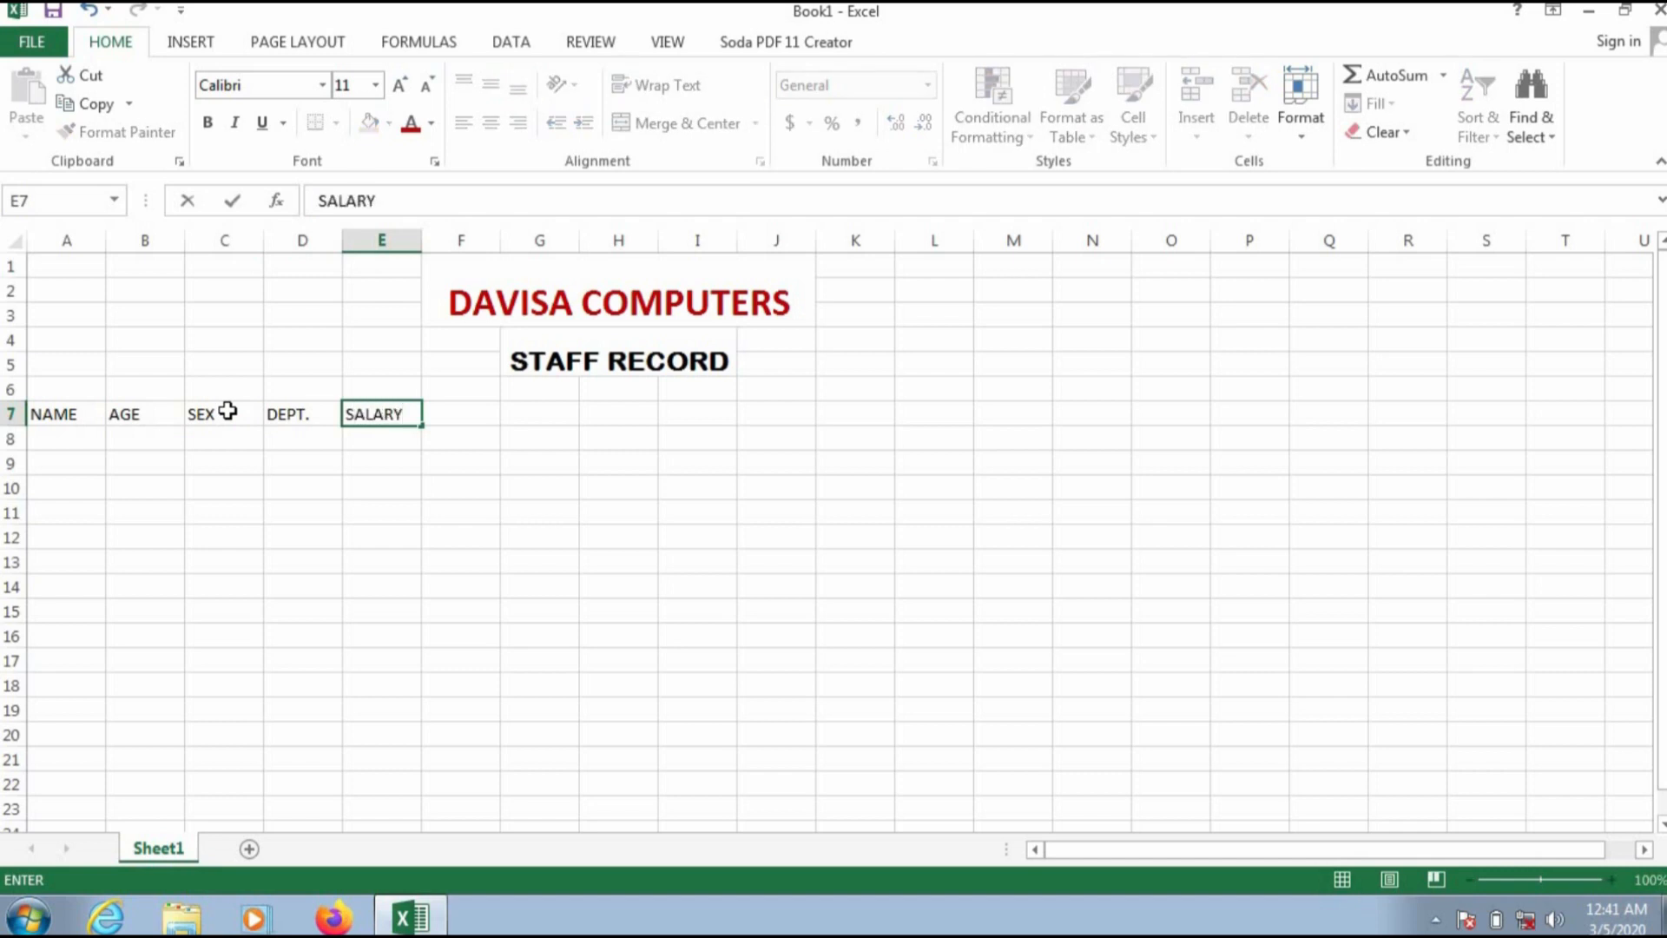
{"action": "key", "text": "Tab"}
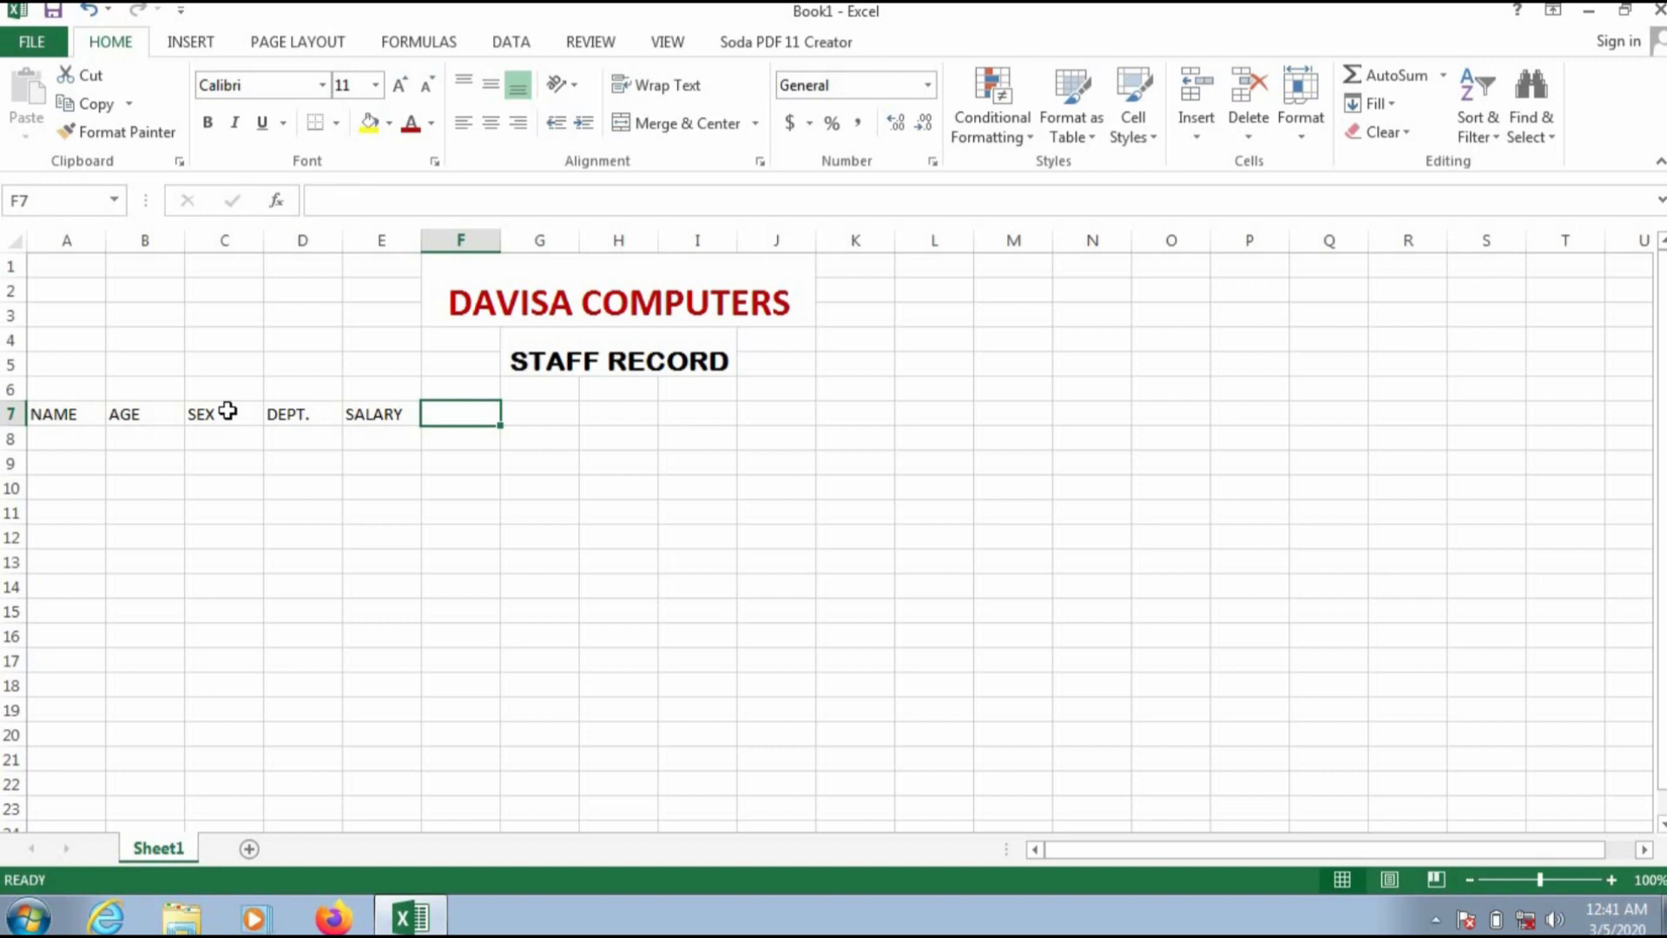
Step: Enter the headings FEED ALL, TRANS ALL and MED ALL in cells F7 through H7
{"action": "type", "text": "FEED ALL"}
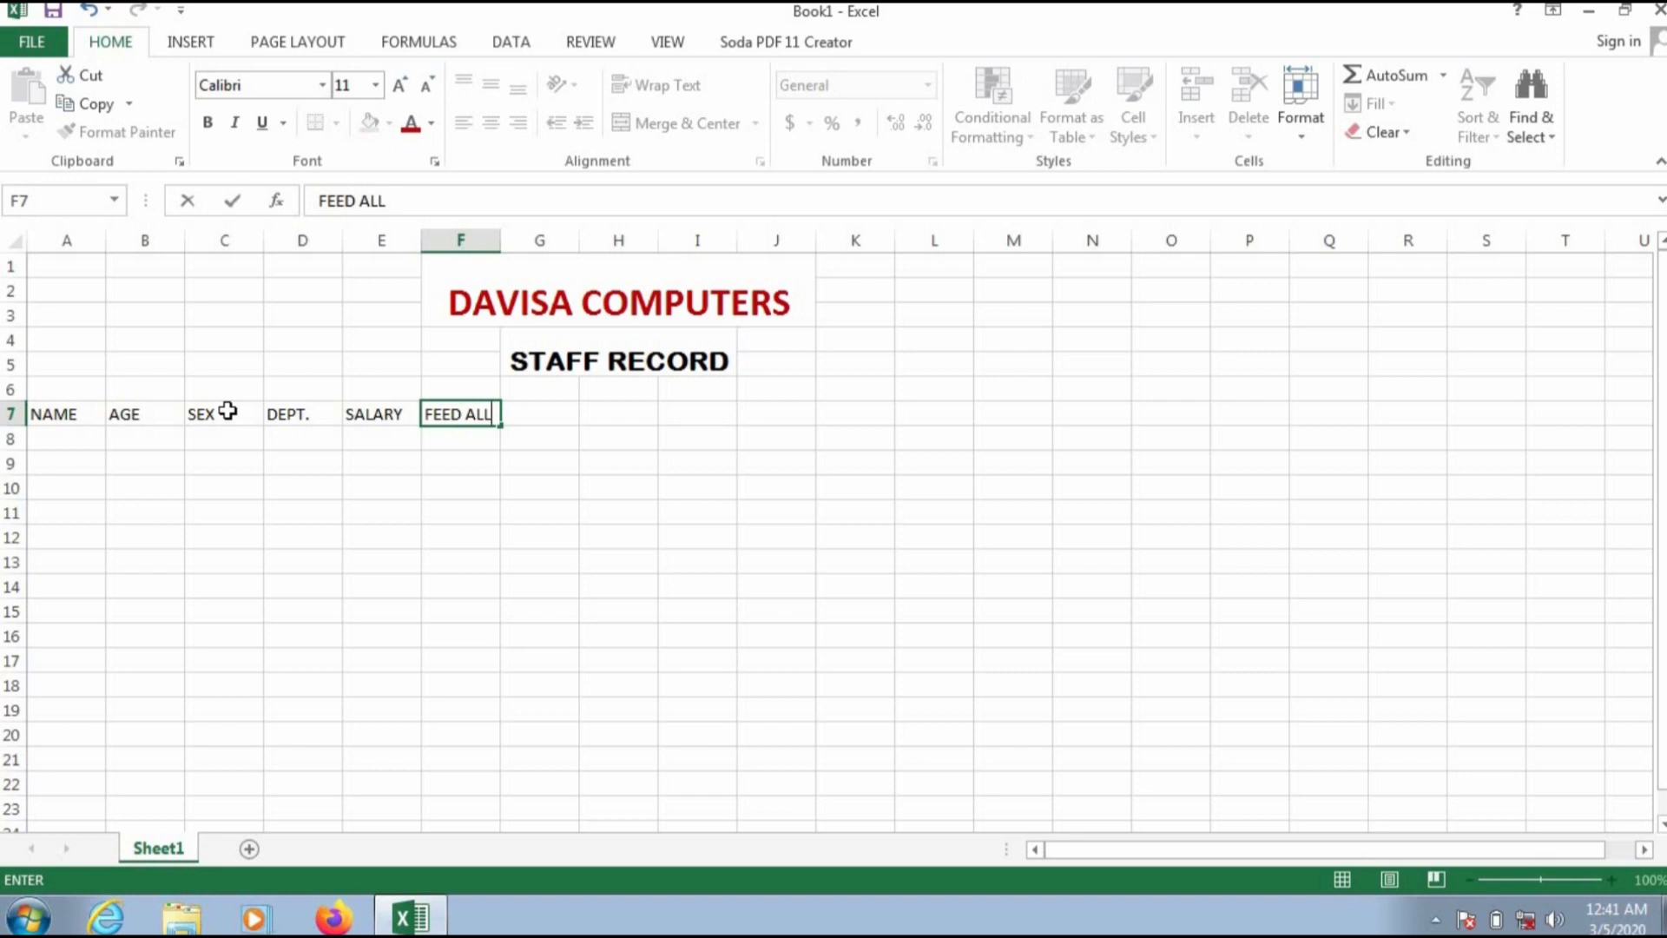
{"action": "key", "text": "Tab"}
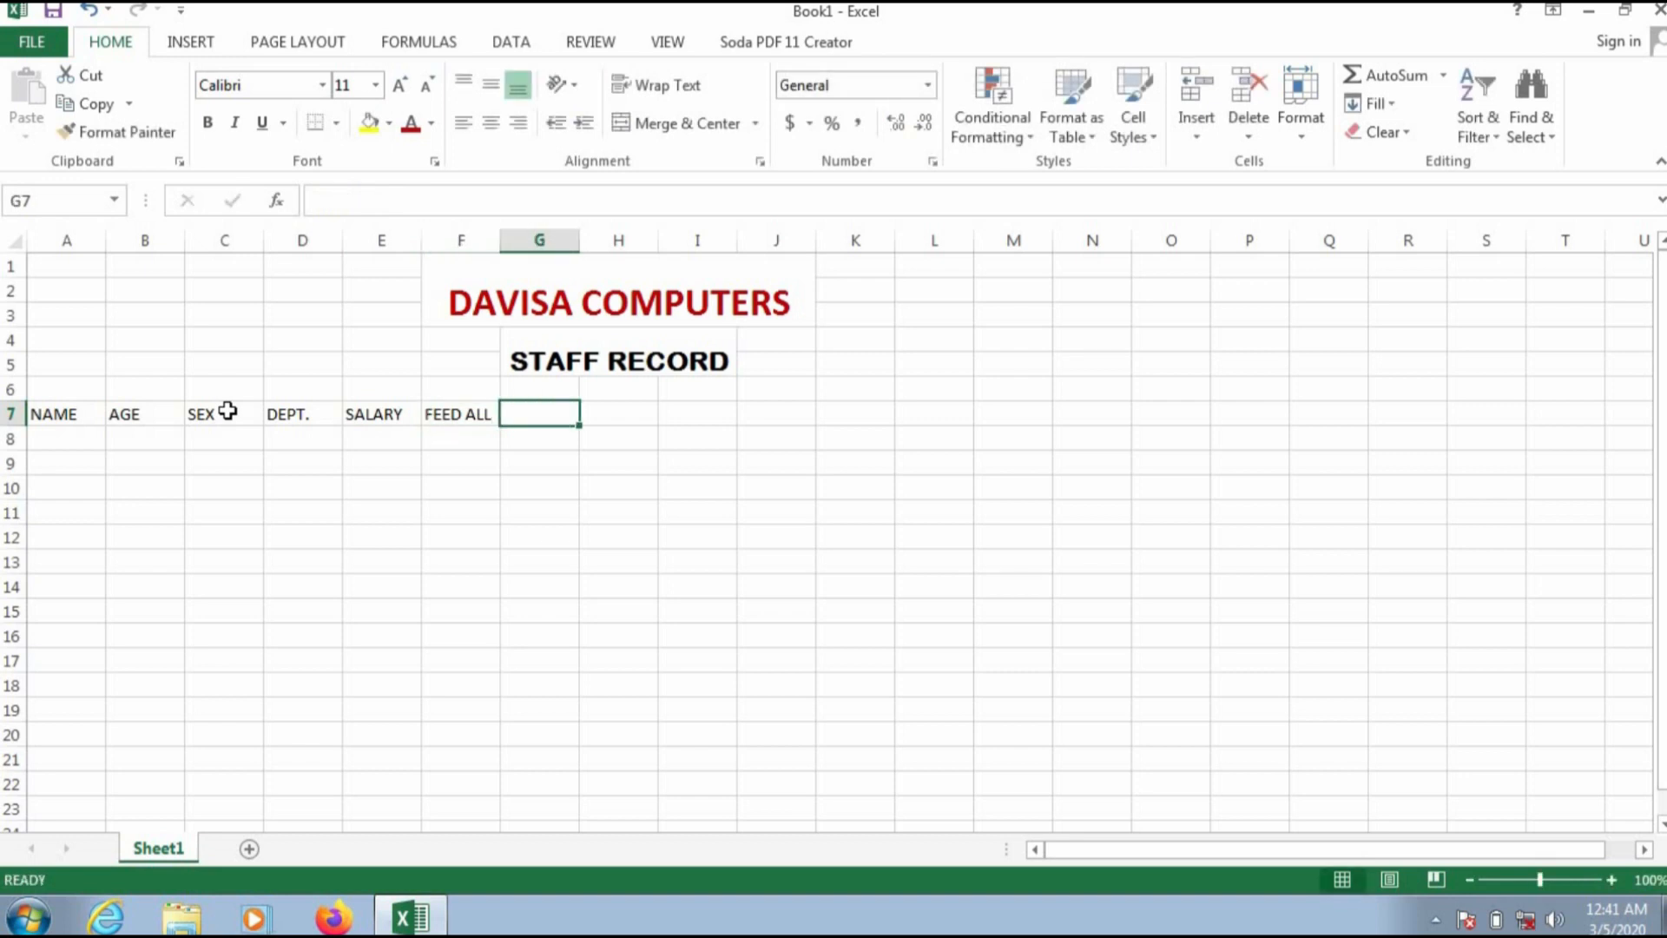
{"action": "type", "text": "TRANS"}
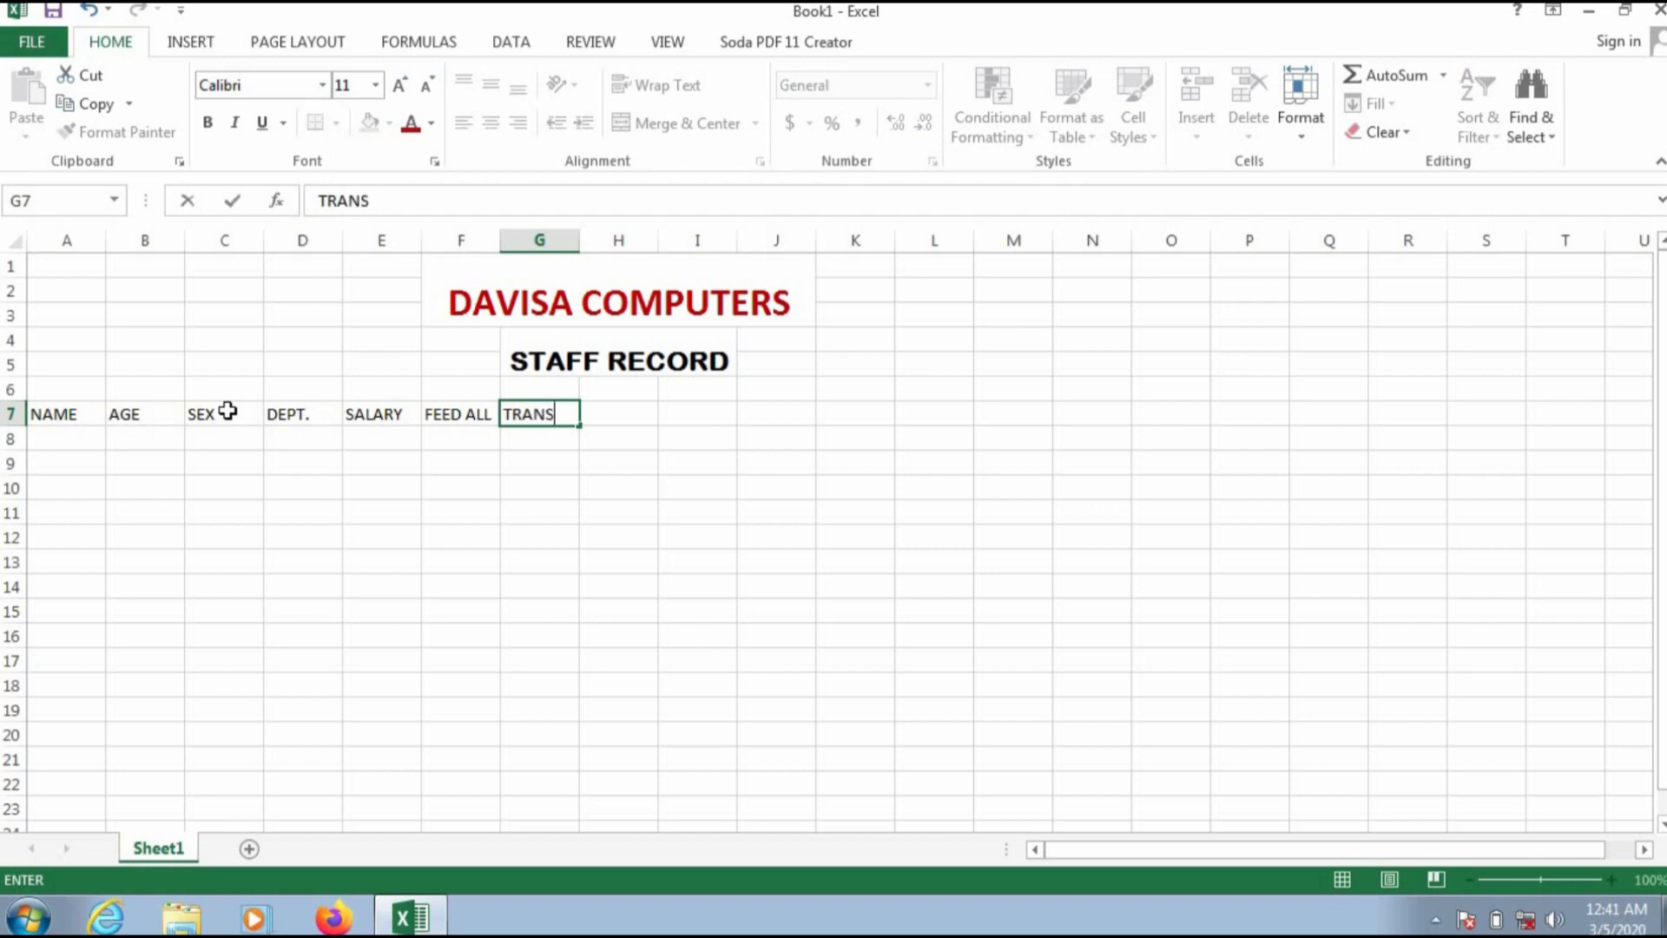
{"action": "type", "text": " ALL"}
{"action": "key", "text": "Tab"}
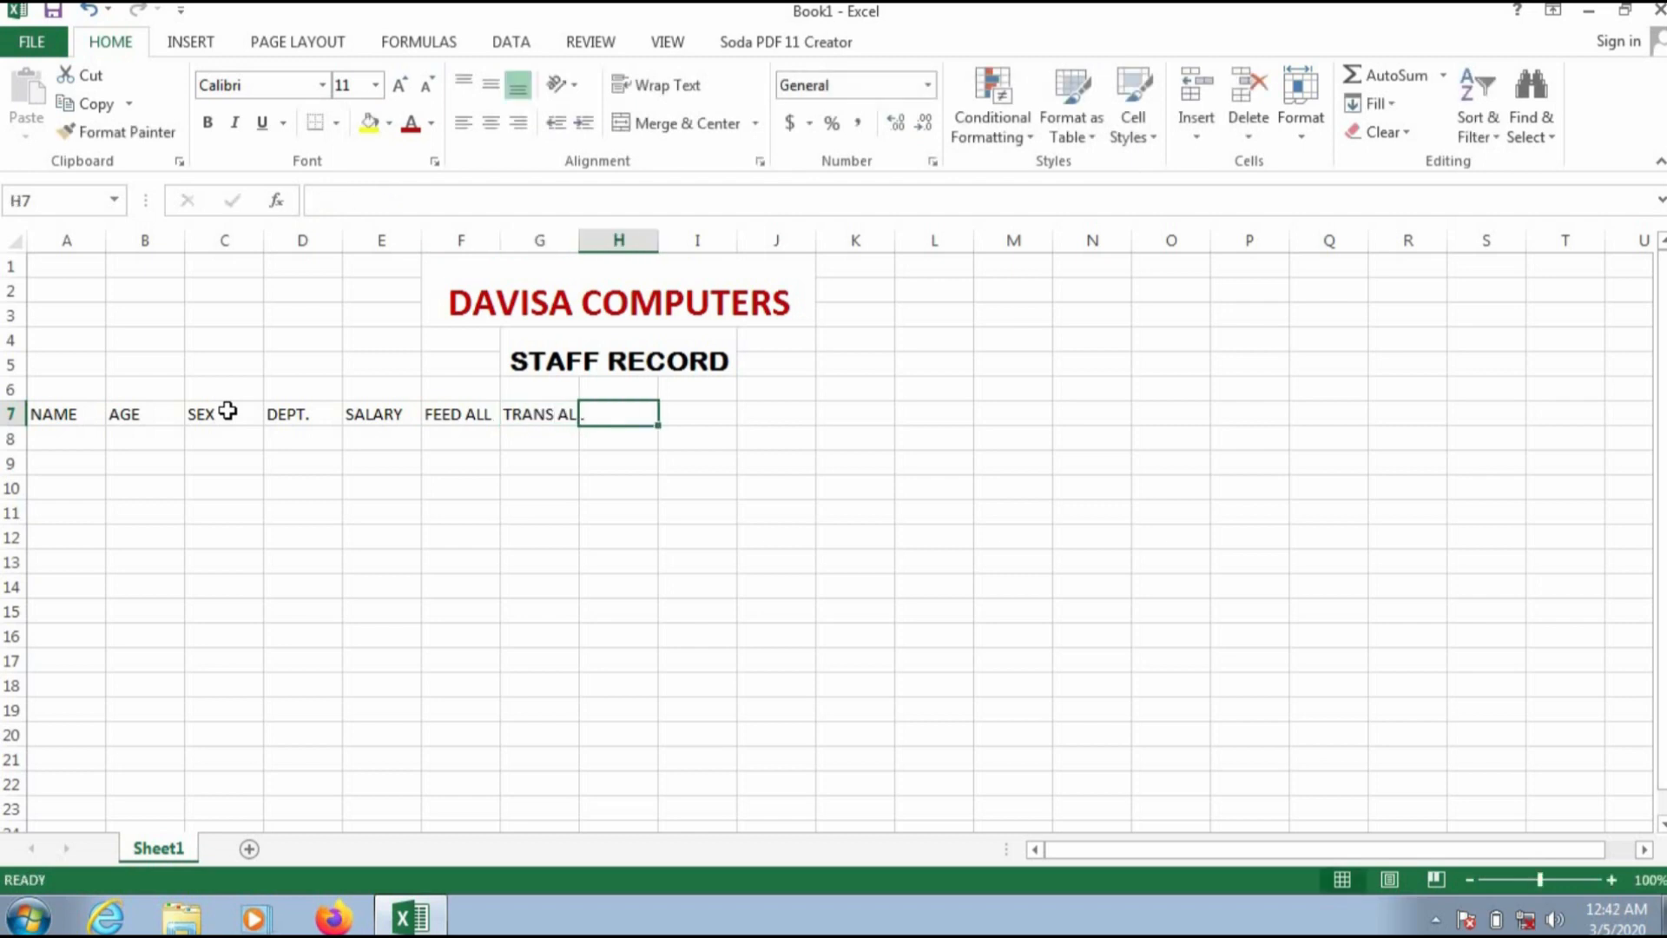
{"action": "type", "text": "MED "}
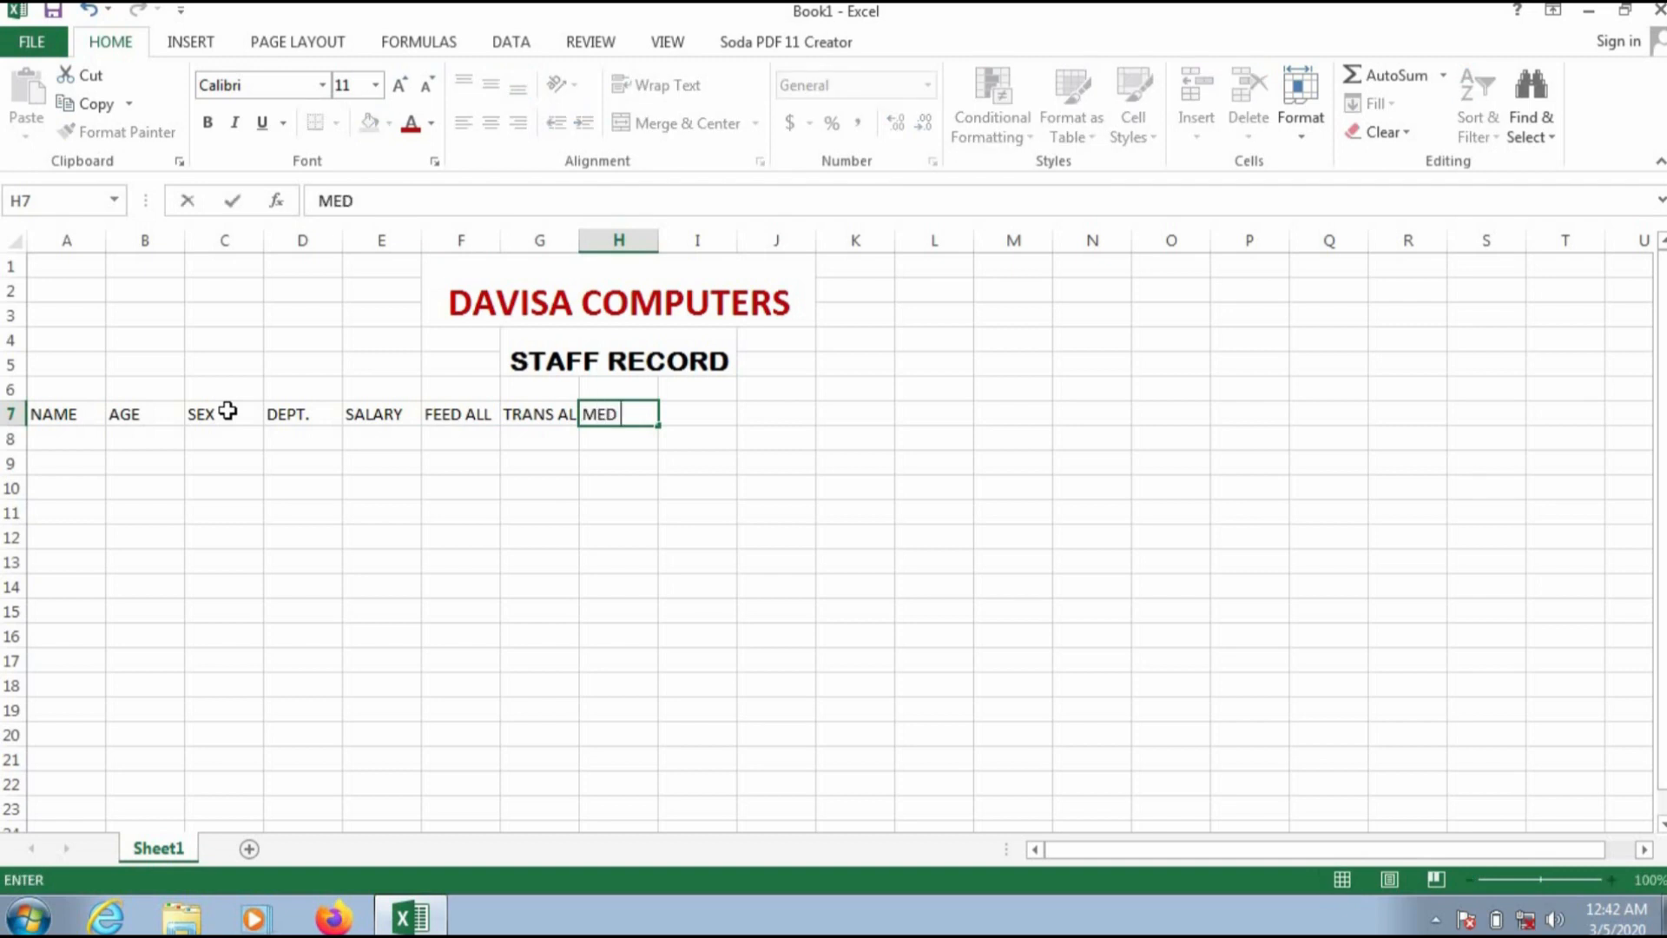
{"action": "type", "text": "ALL"}
{"action": "key", "text": "Tab"}
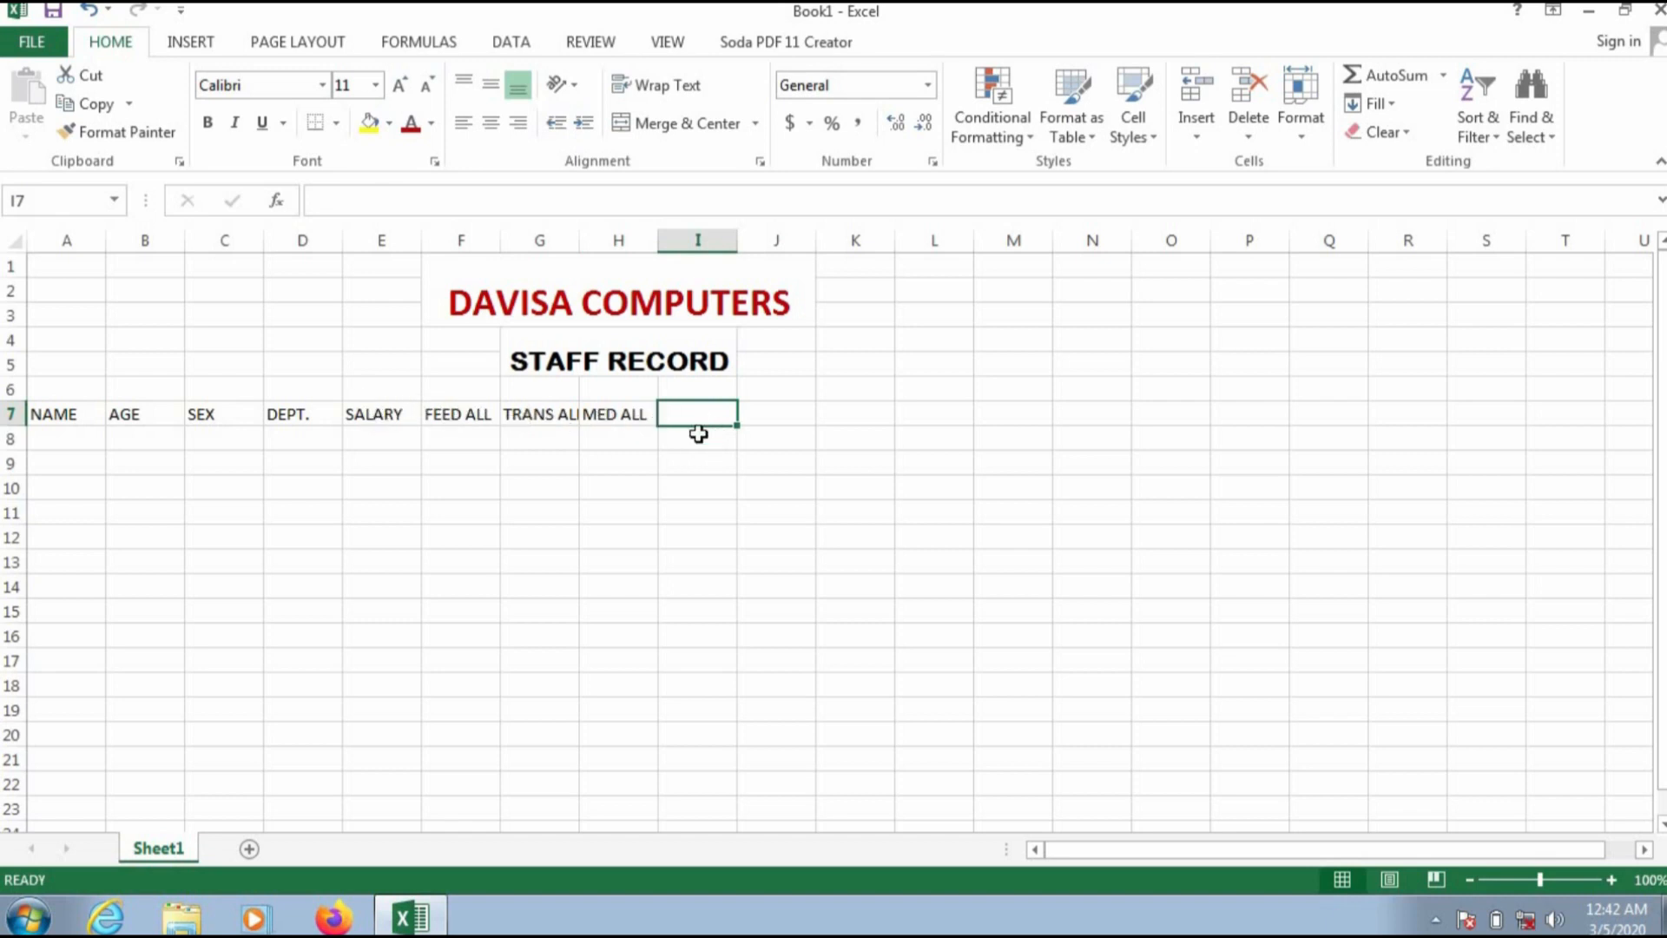
Step: Enter the heading GROSS SAL in cell I7
{"action": "type", "text": "GR"}
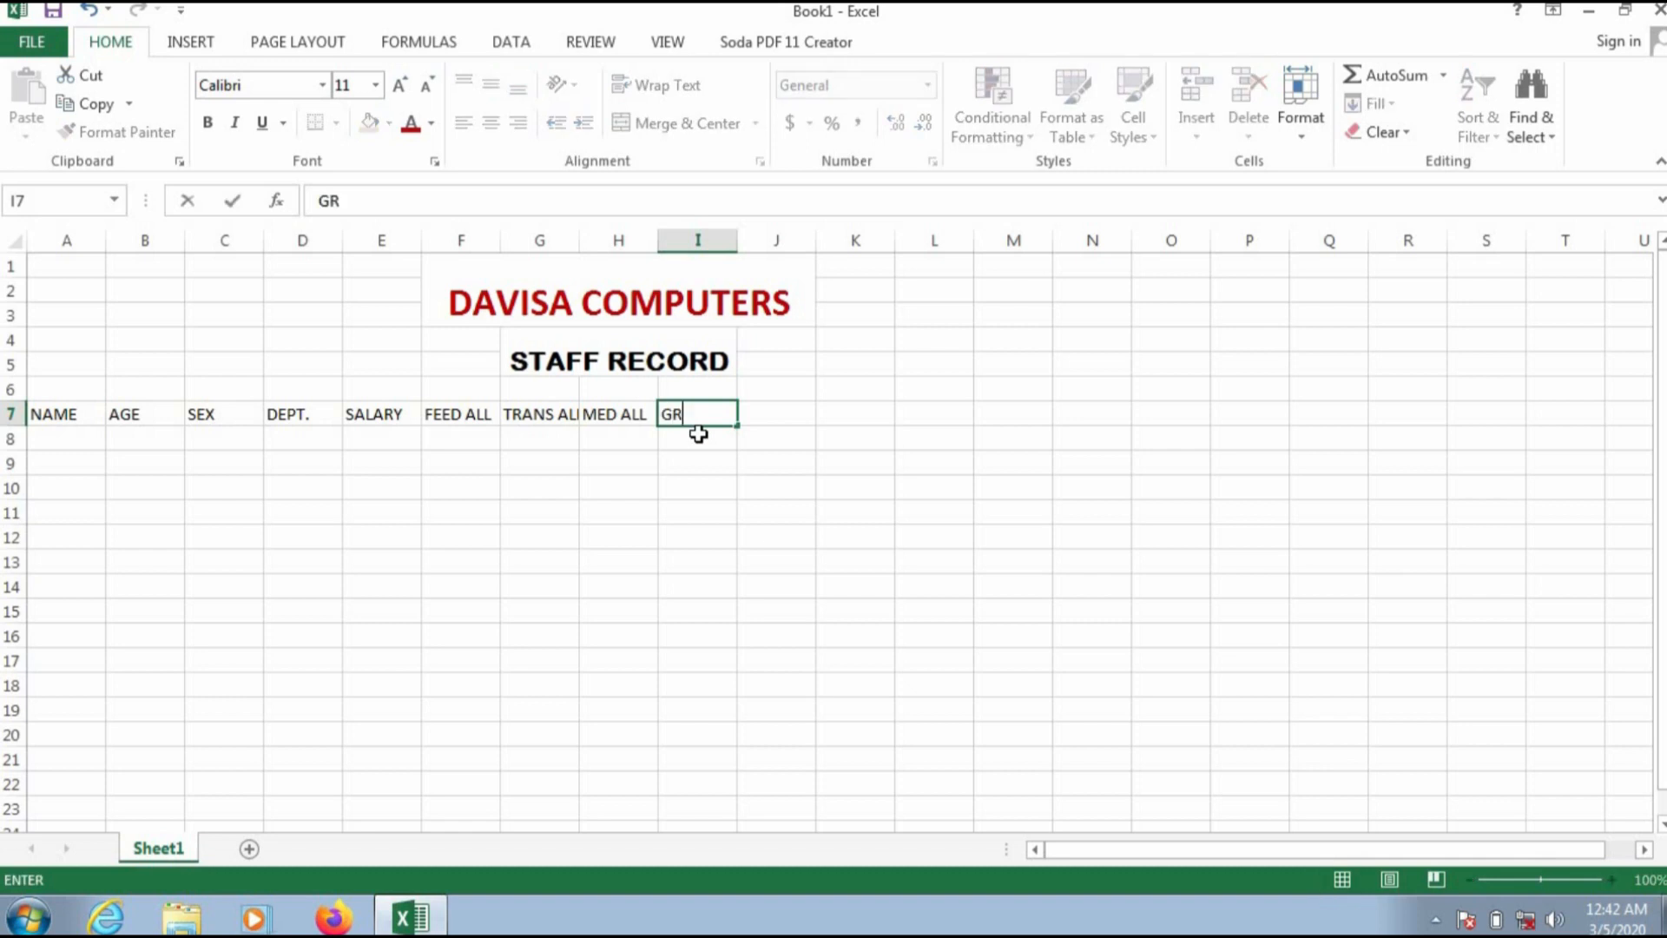
{"action": "type", "text": "OSS SAL"}
{"action": "key", "text": "Tab"}
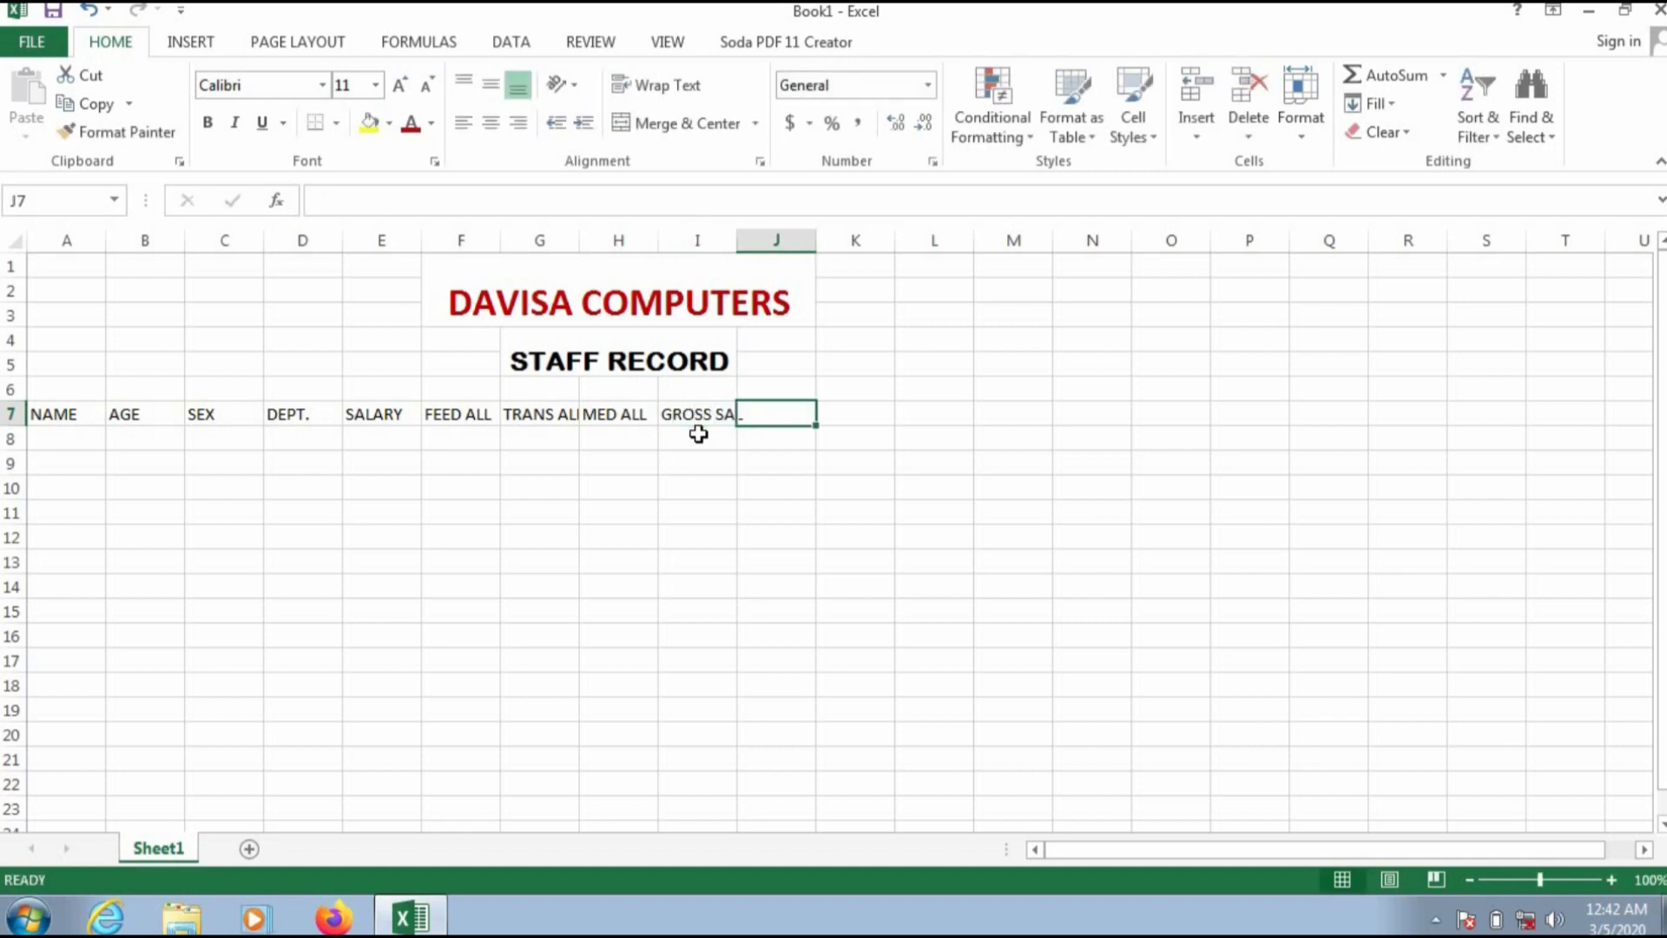
Step: Enter the headings TAX and NET SAL in cells J7 and K7
{"action": "type", "text": "TAX"}
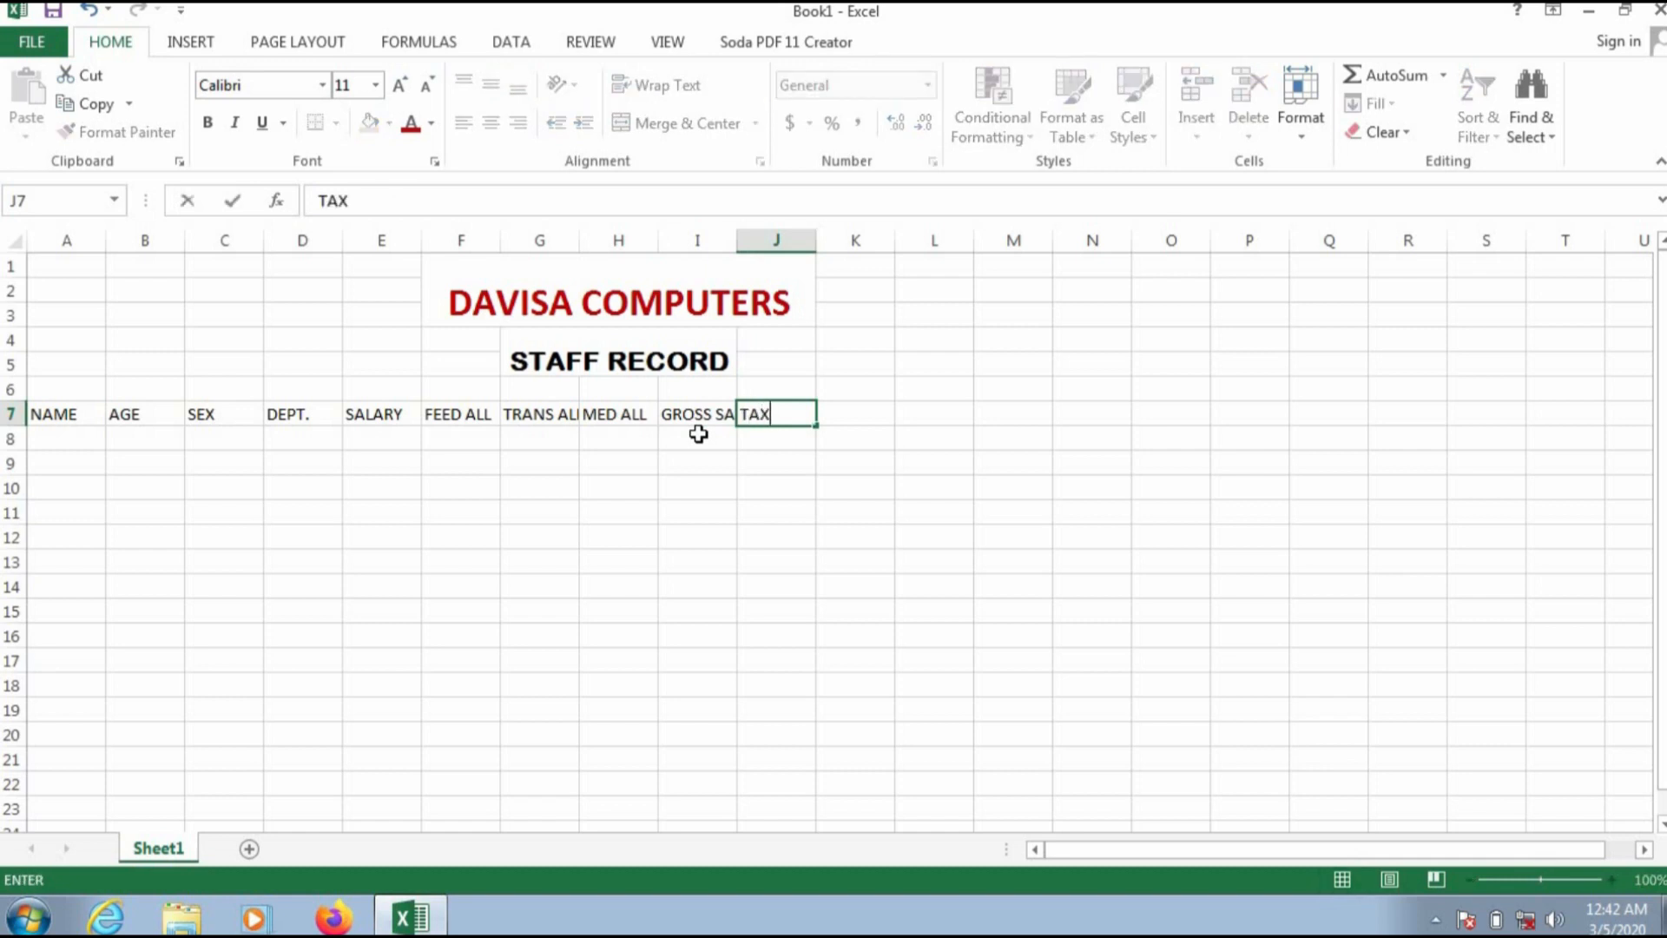
{"action": "key", "text": "Tab"}
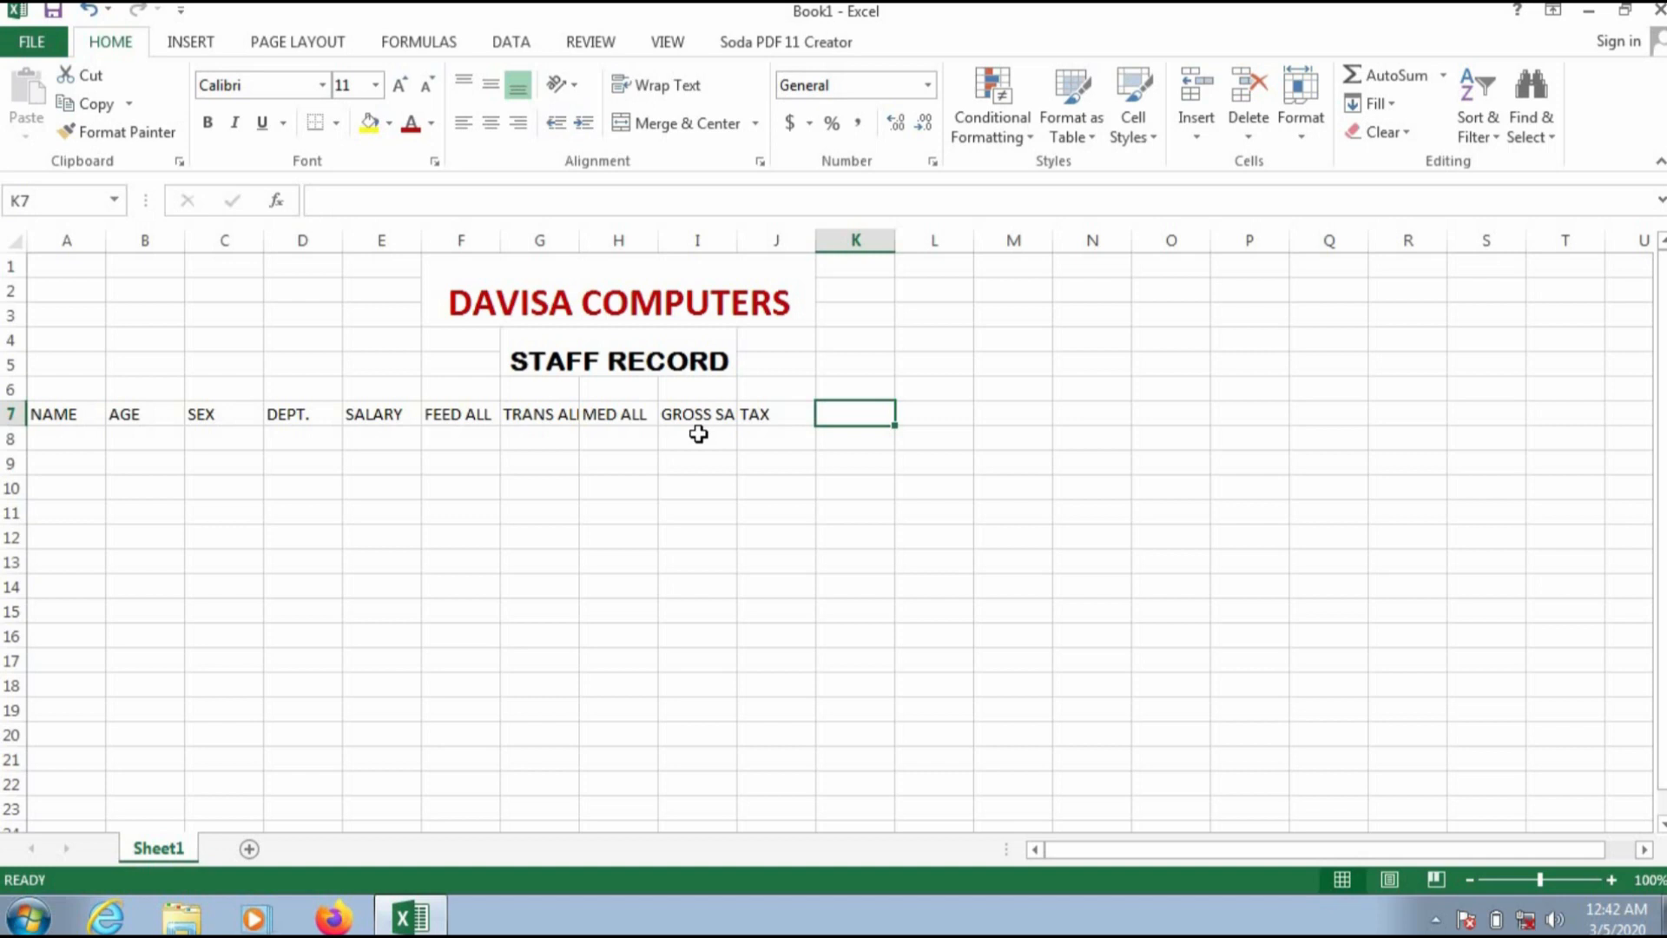
{"action": "type", "text": "NET SAL"}
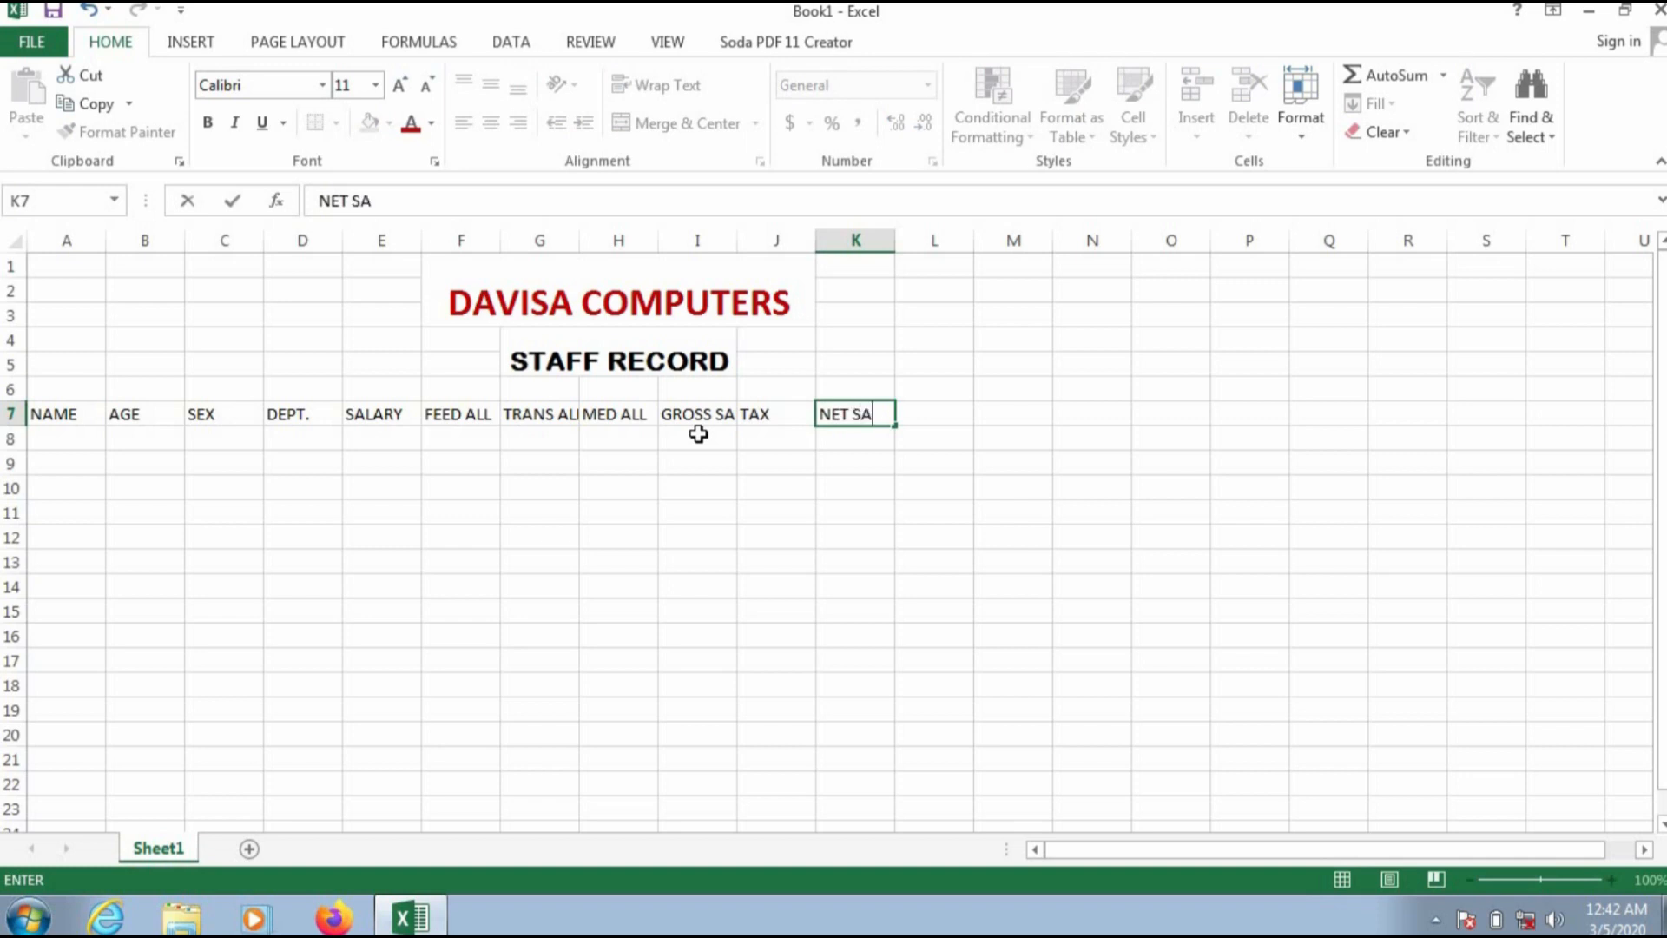
{"action": "left_click", "coordinate": [914, 414]}
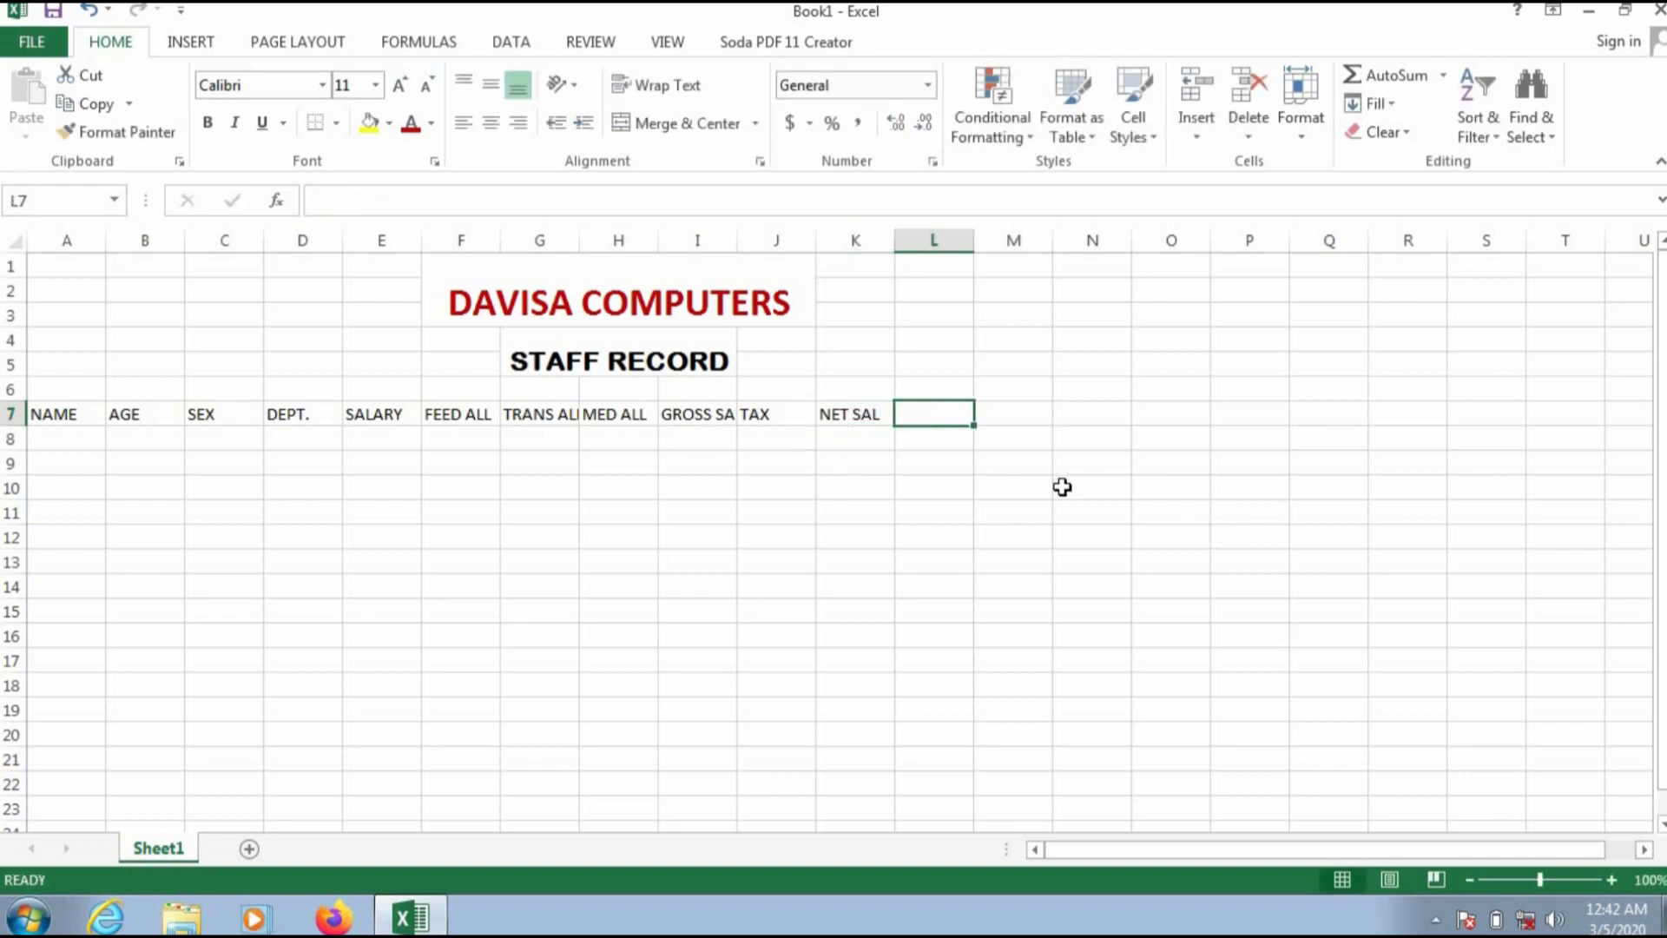
Step: Enter the headings PROMO STATUS and PROMO SAL in cells L7 and M7
{"action": "type", "text": "PRO"}
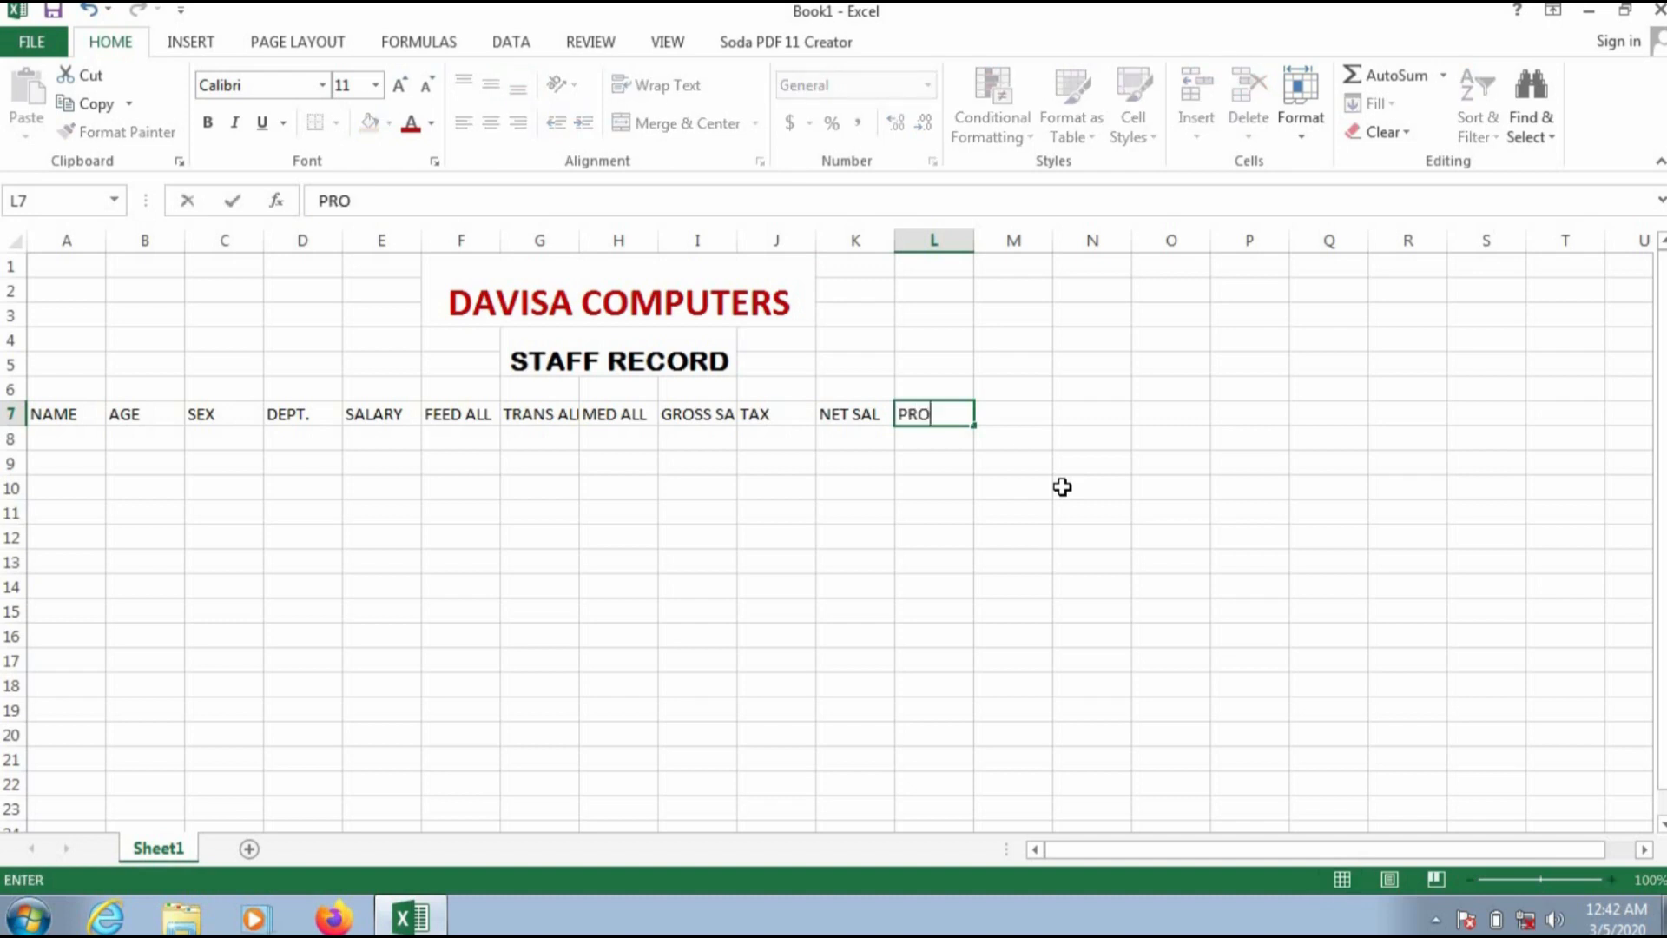
{"action": "type", "text": "MO STATUS"}
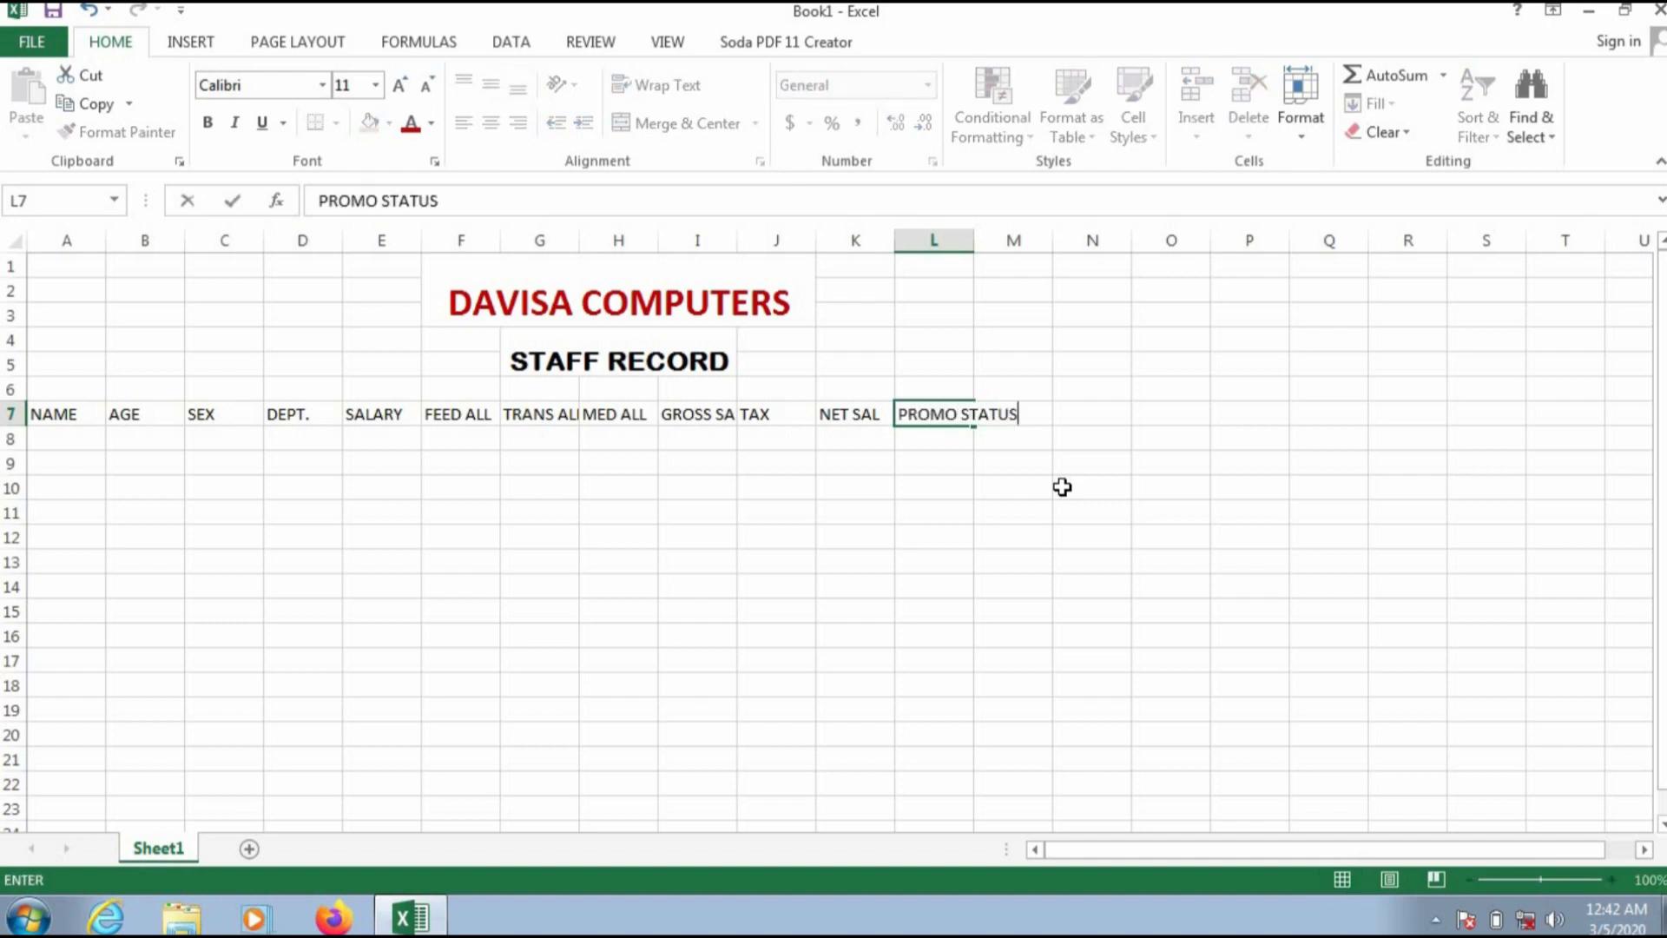
{"action": "key", "text": "Tab"}
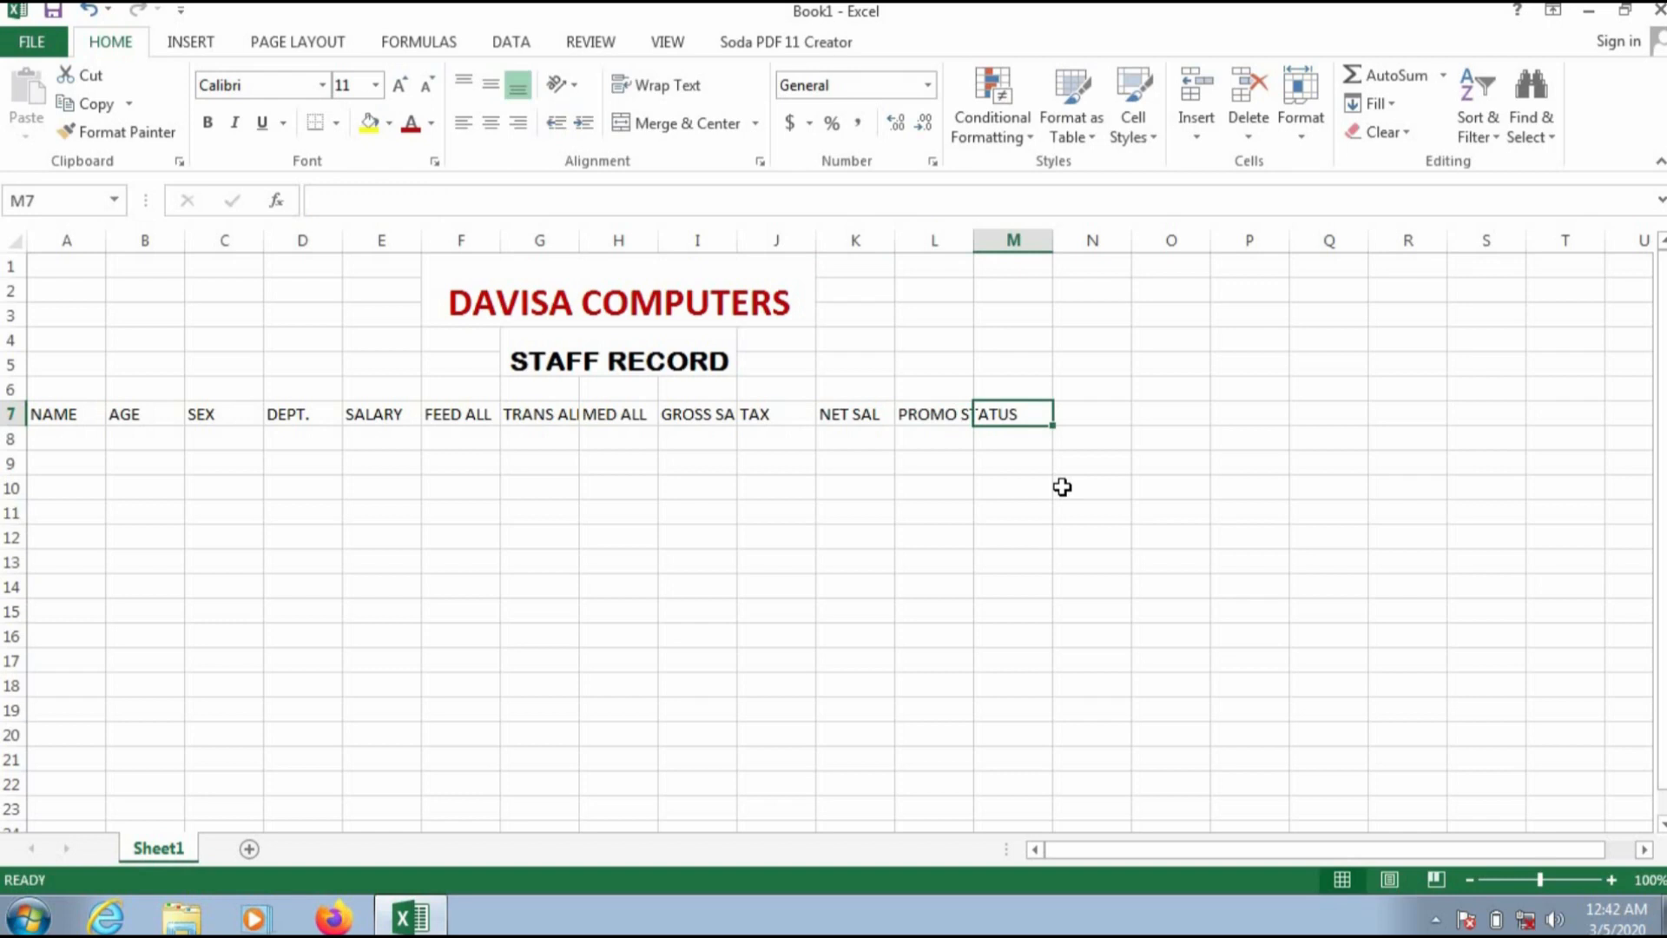
{"action": "type", "text": "PROM"}
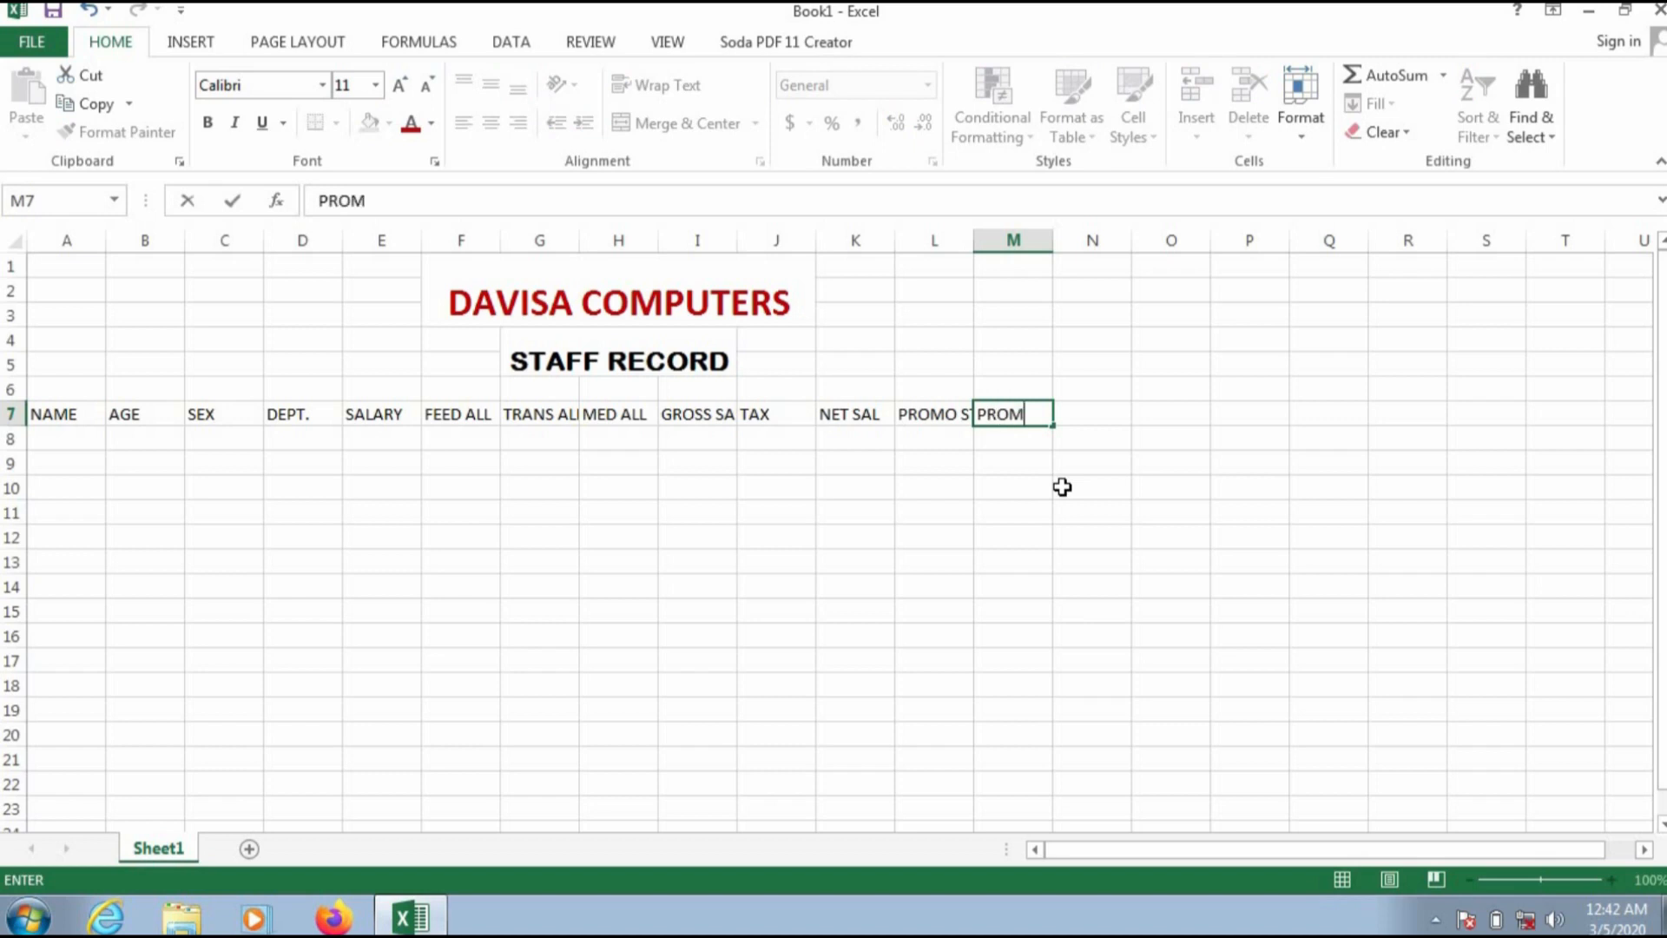
{"action": "type", "text": "O SAL"}
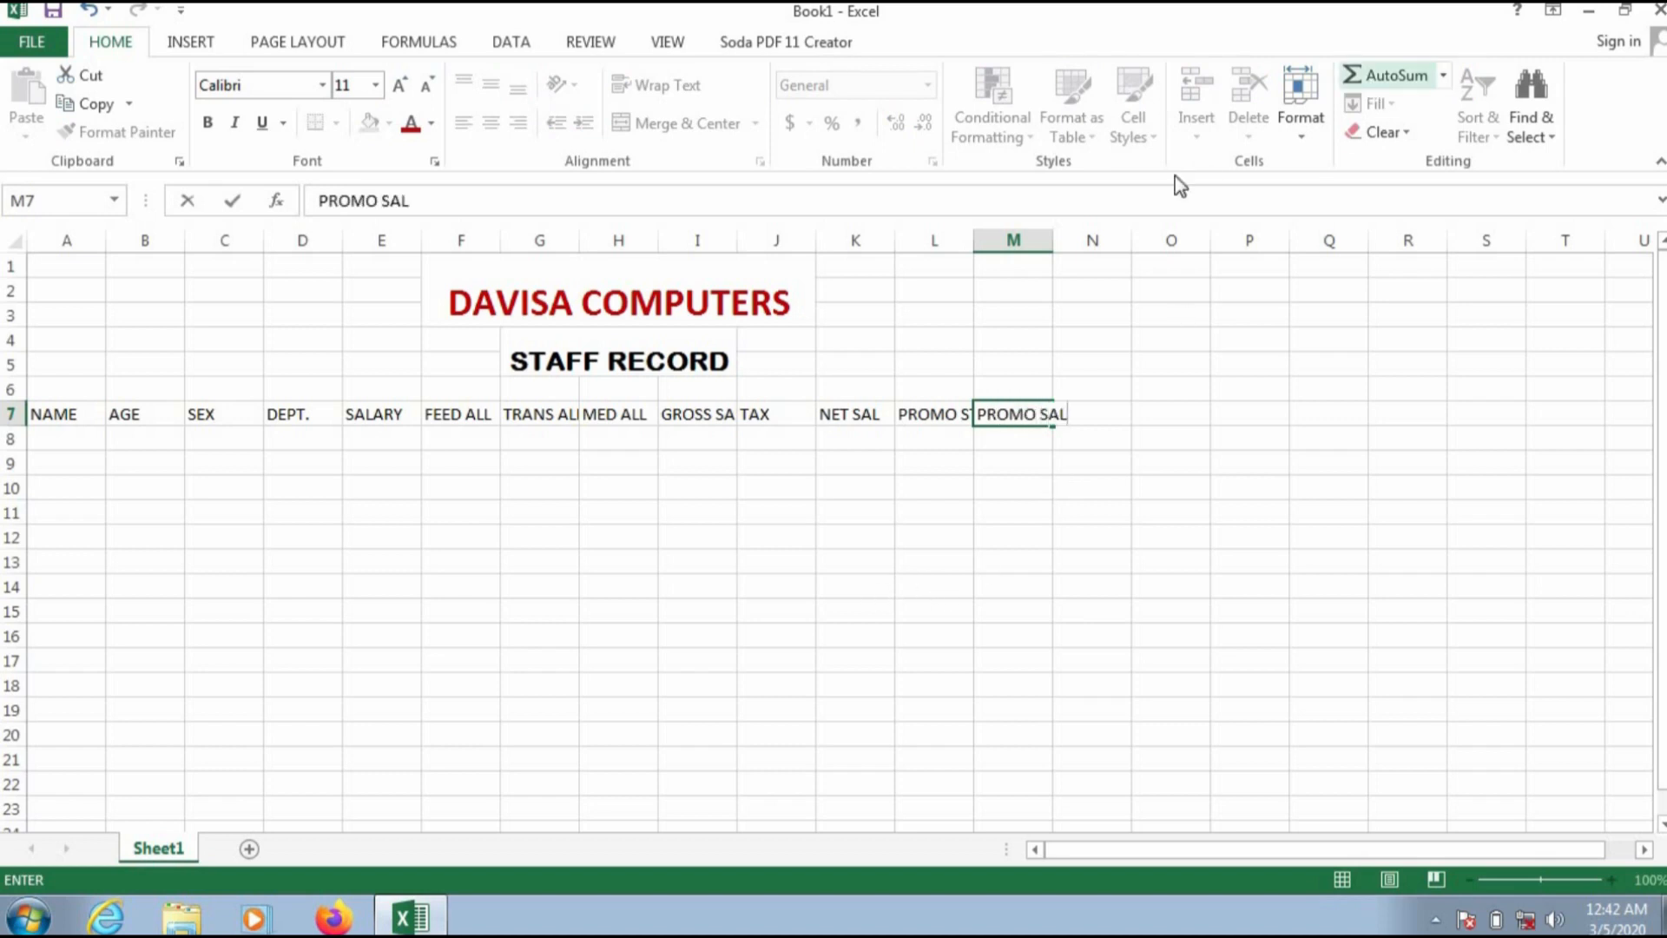
{"action": "left_click", "coordinate": [798, 467]}
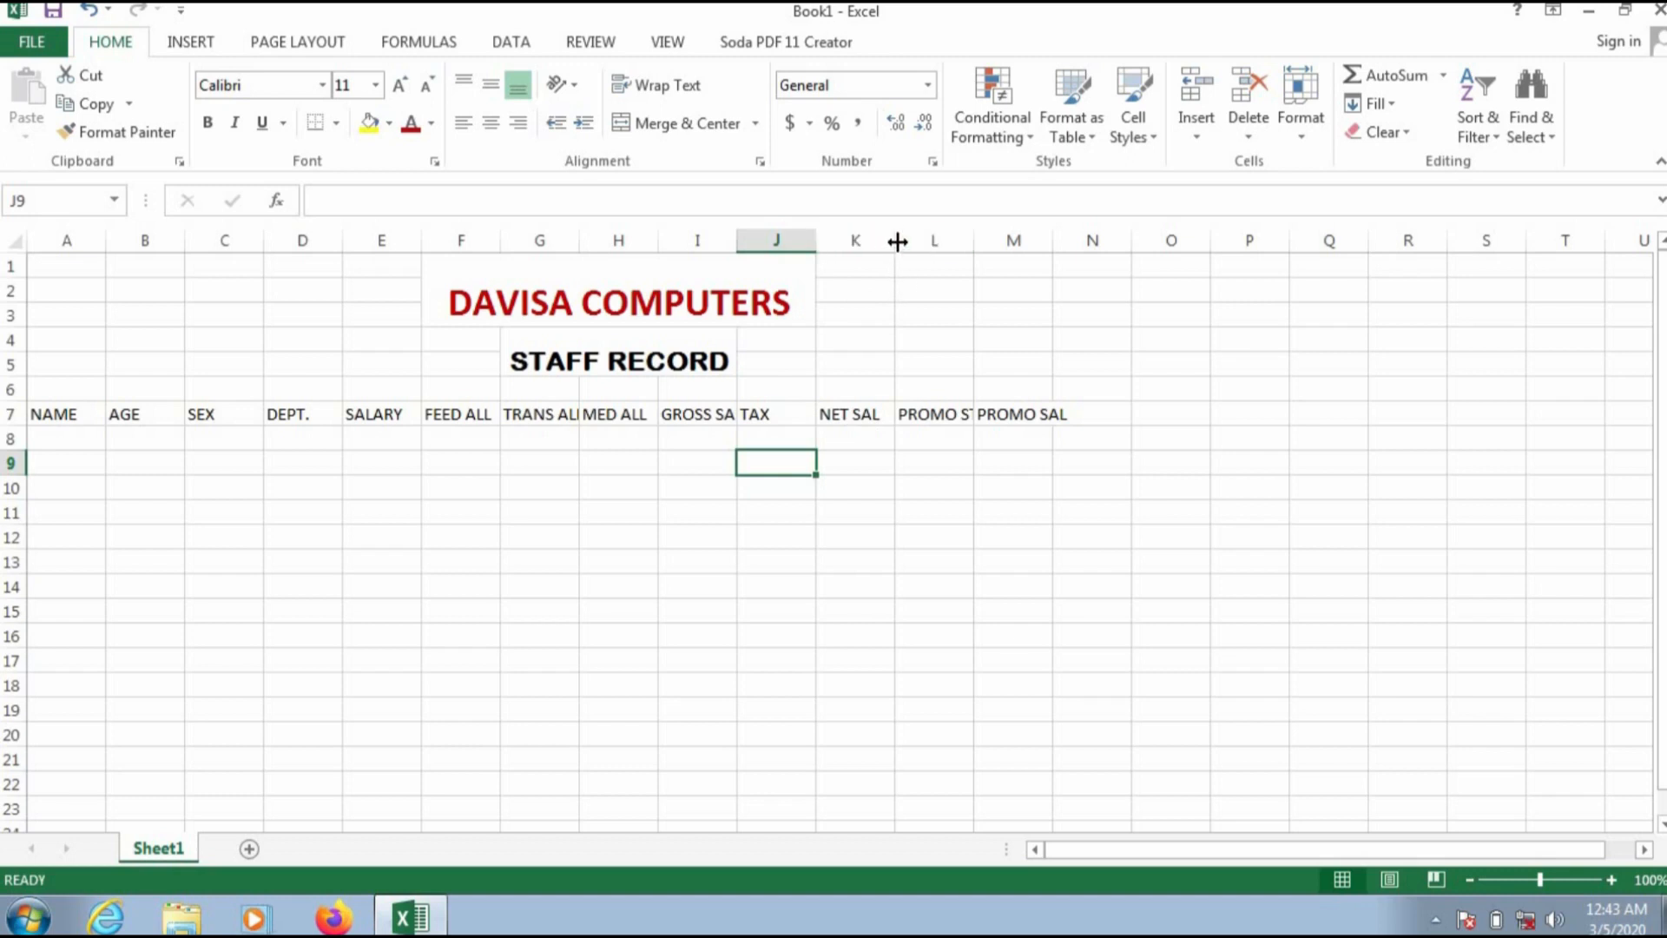
Step: Widen the columns holding TRANS ALL, GROSS SAL, NET SAL and PROMO STATUS so those headings fit
{"action": "left_click_drag", "start_coordinate": [897, 243], "coordinate": [1148, 235]}
{"action": "left_click", "coordinate": [935, 308]}
{"action": "left_click_drag", "start_coordinate": [741, 248], "coordinate": [764, 249]}
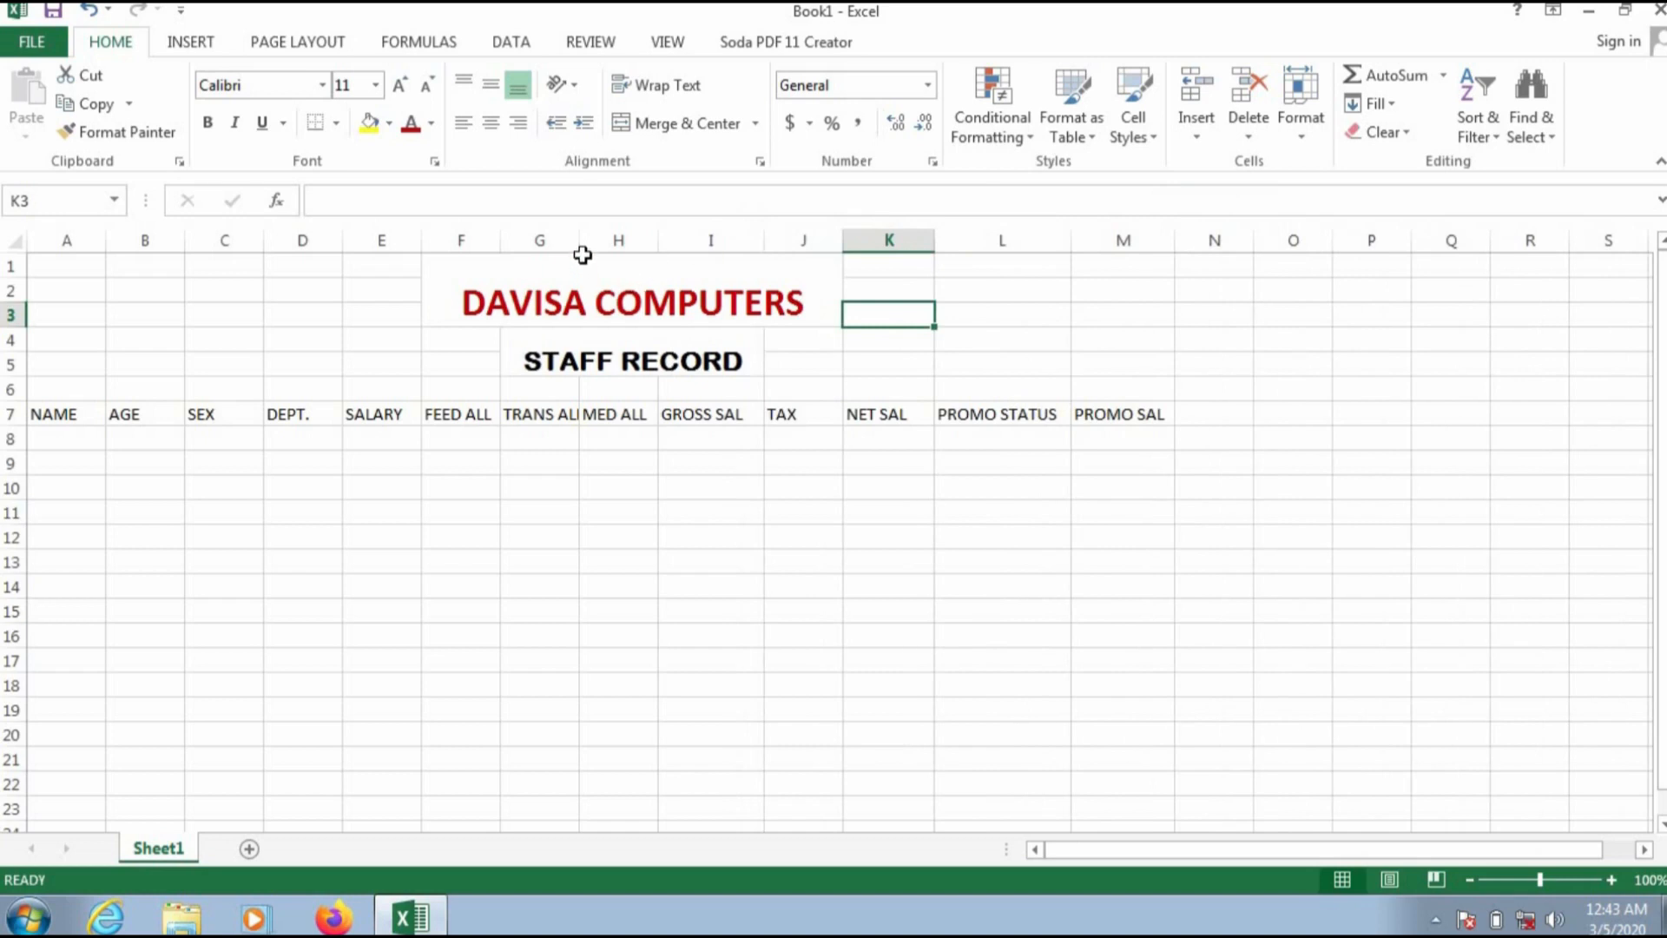
{"action": "left_click_drag", "start_coordinate": [596, 244], "coordinate": [616, 244]}
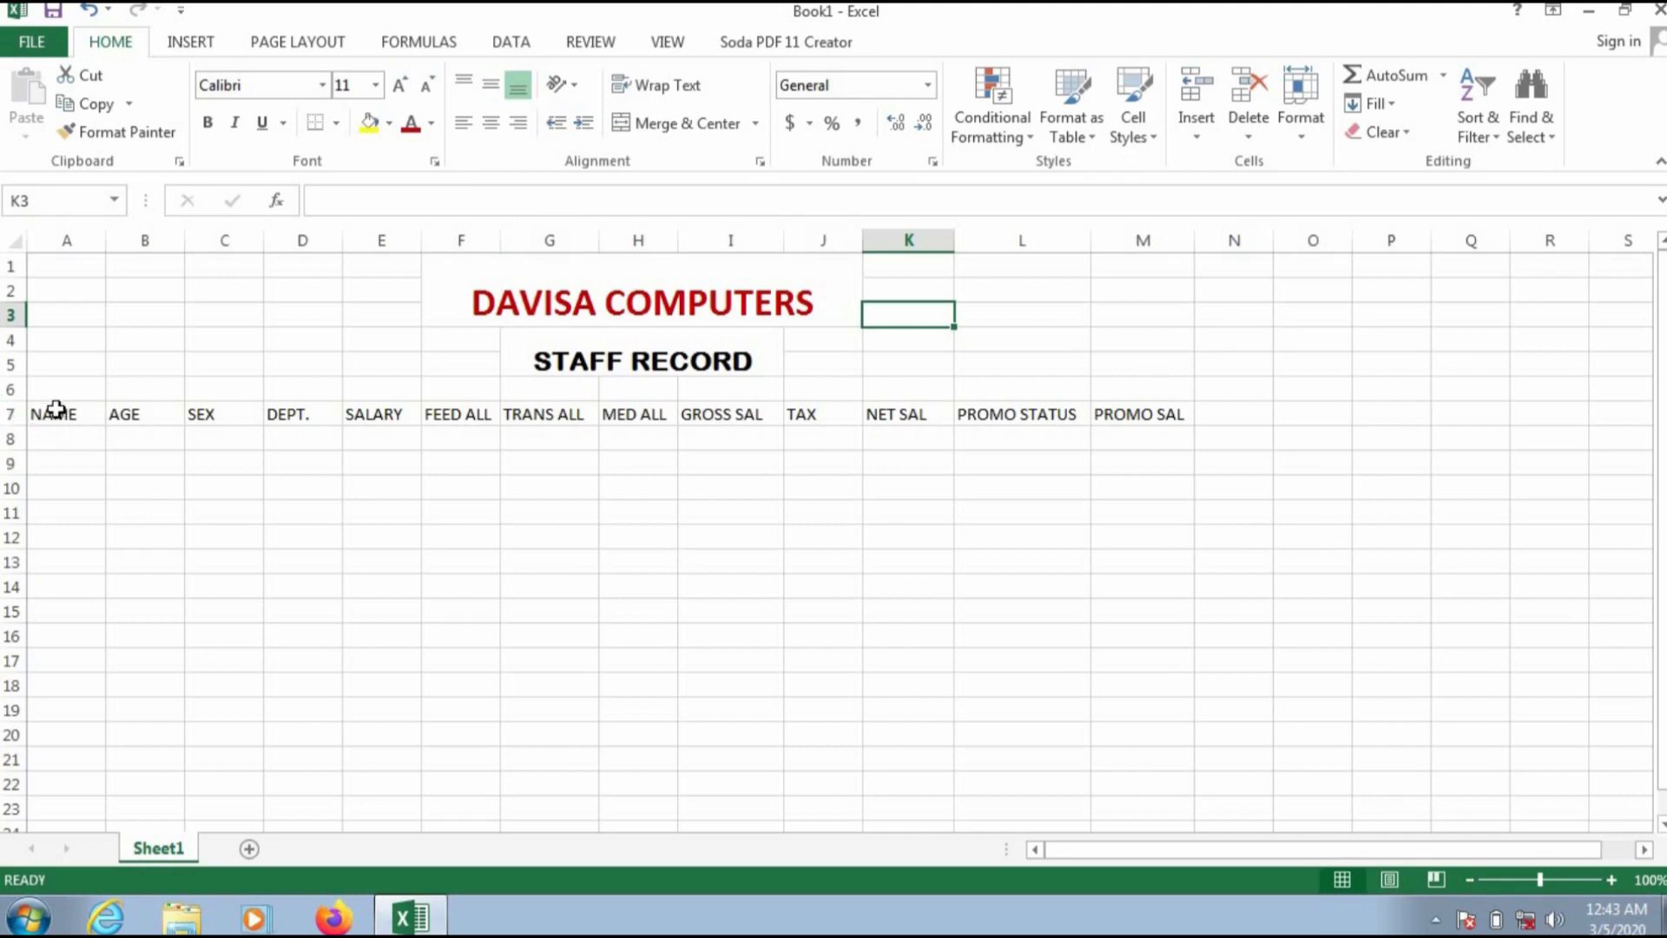
Step: Set the heading row A7:M7 to 14-point bold
{"action": "left_click_drag", "start_coordinate": [47, 414], "coordinate": [1114, 418]}
{"action": "left_click", "coordinate": [374, 84]}
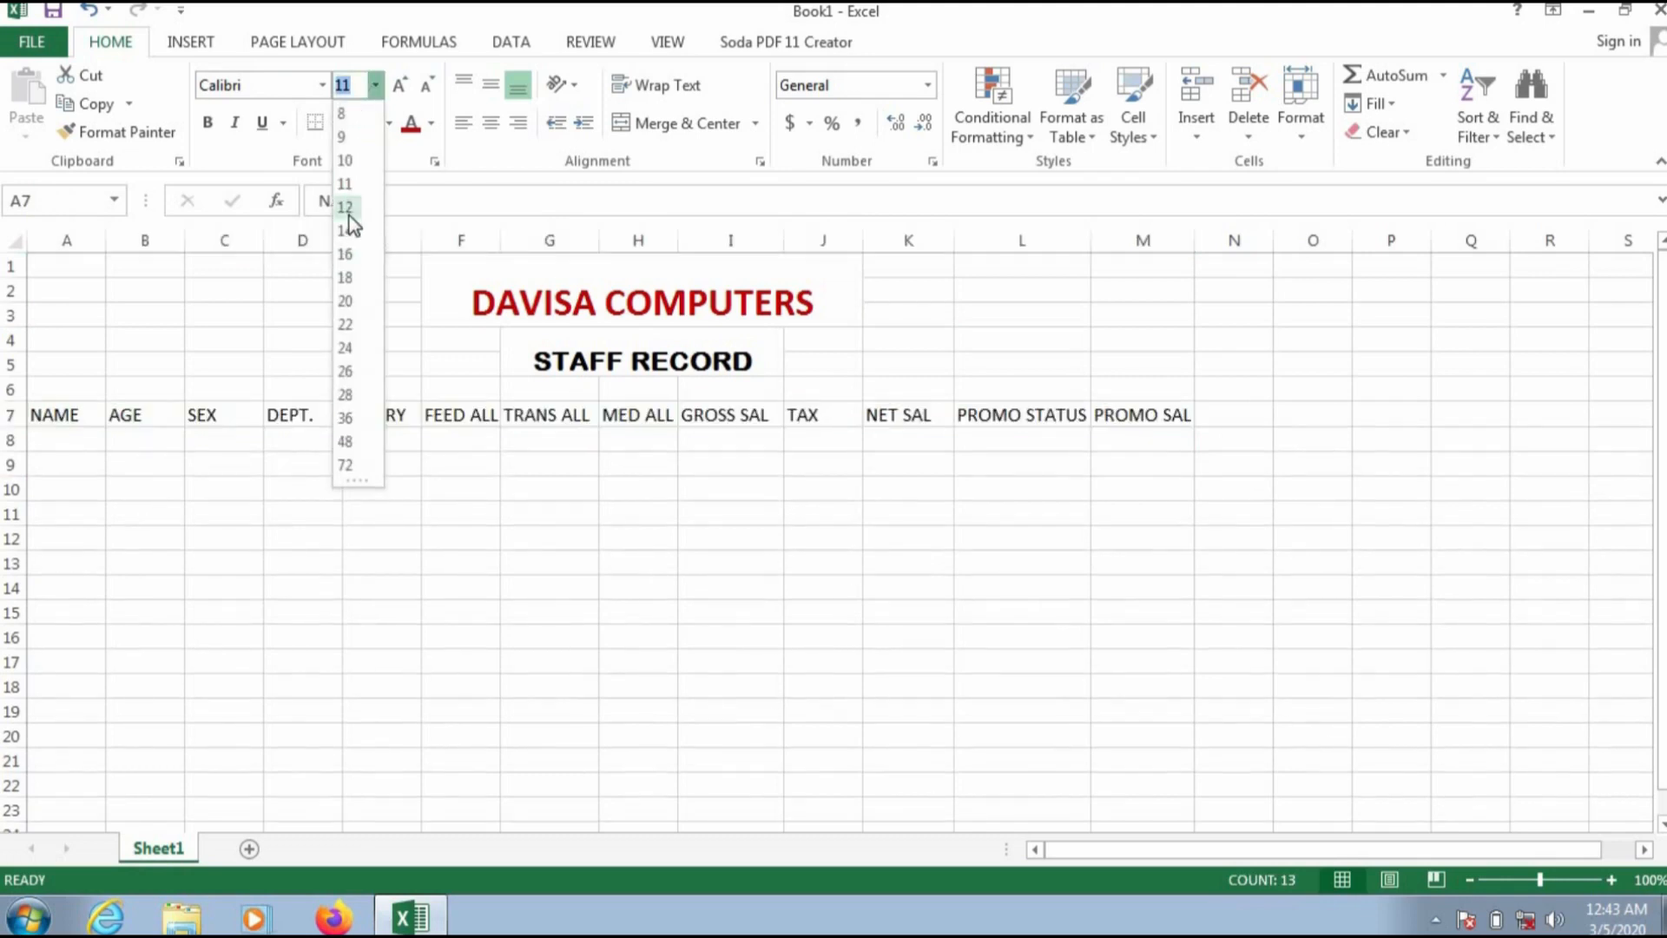
{"action": "left_click", "coordinate": [352, 230]}
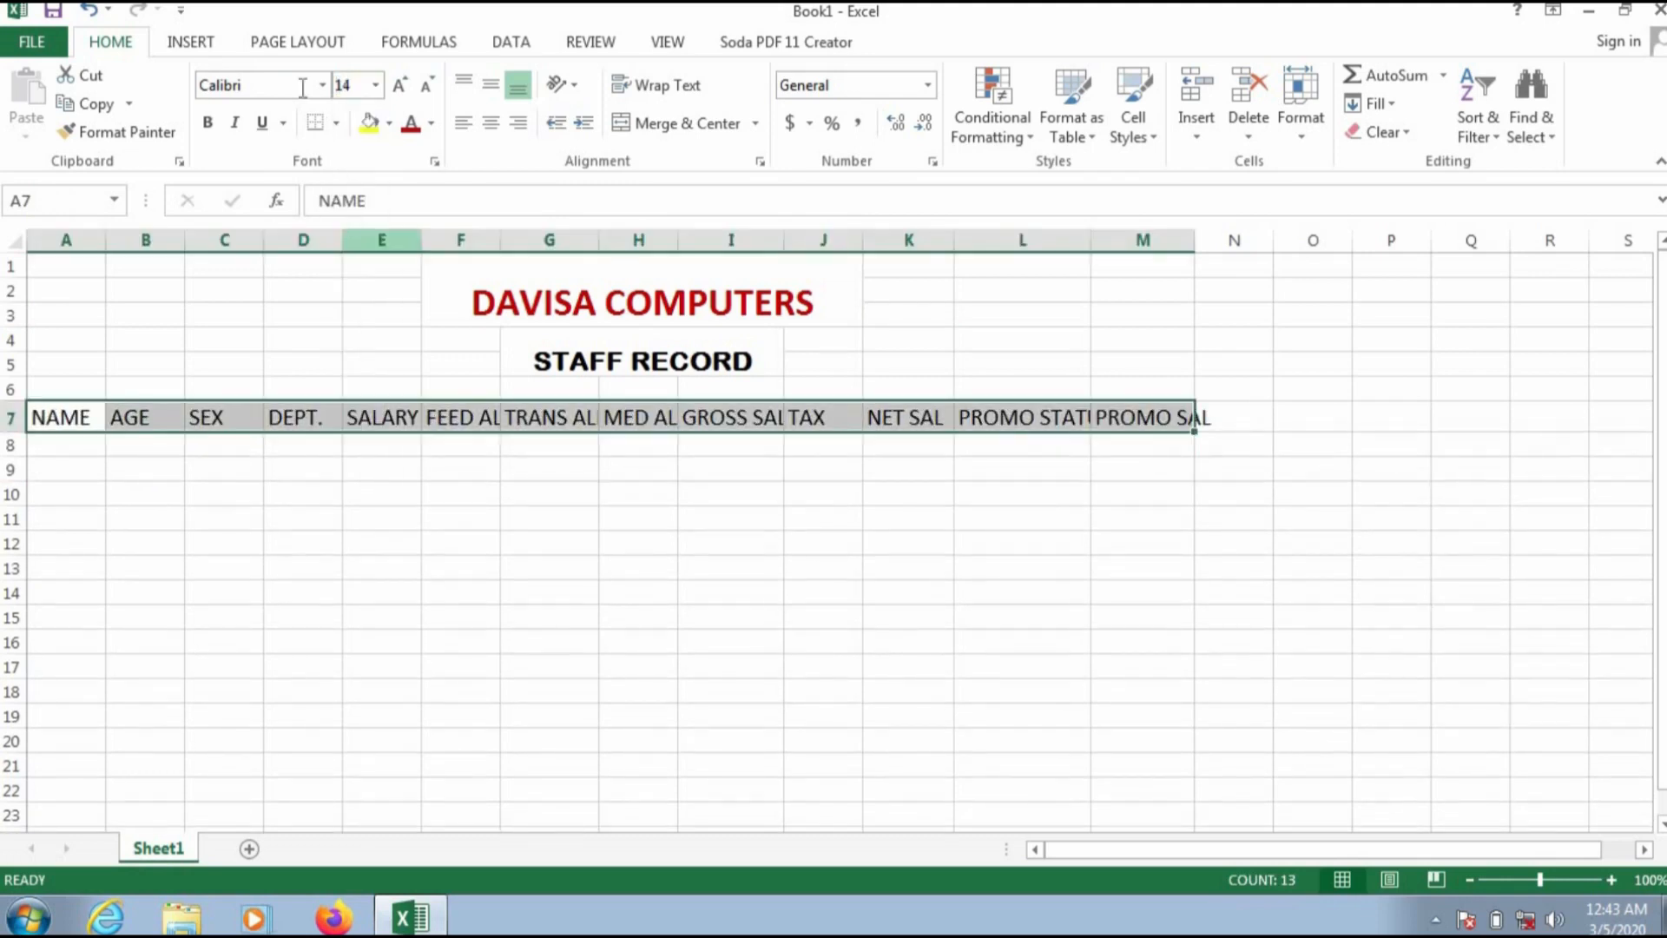
{"action": "left_click", "coordinate": [208, 121]}
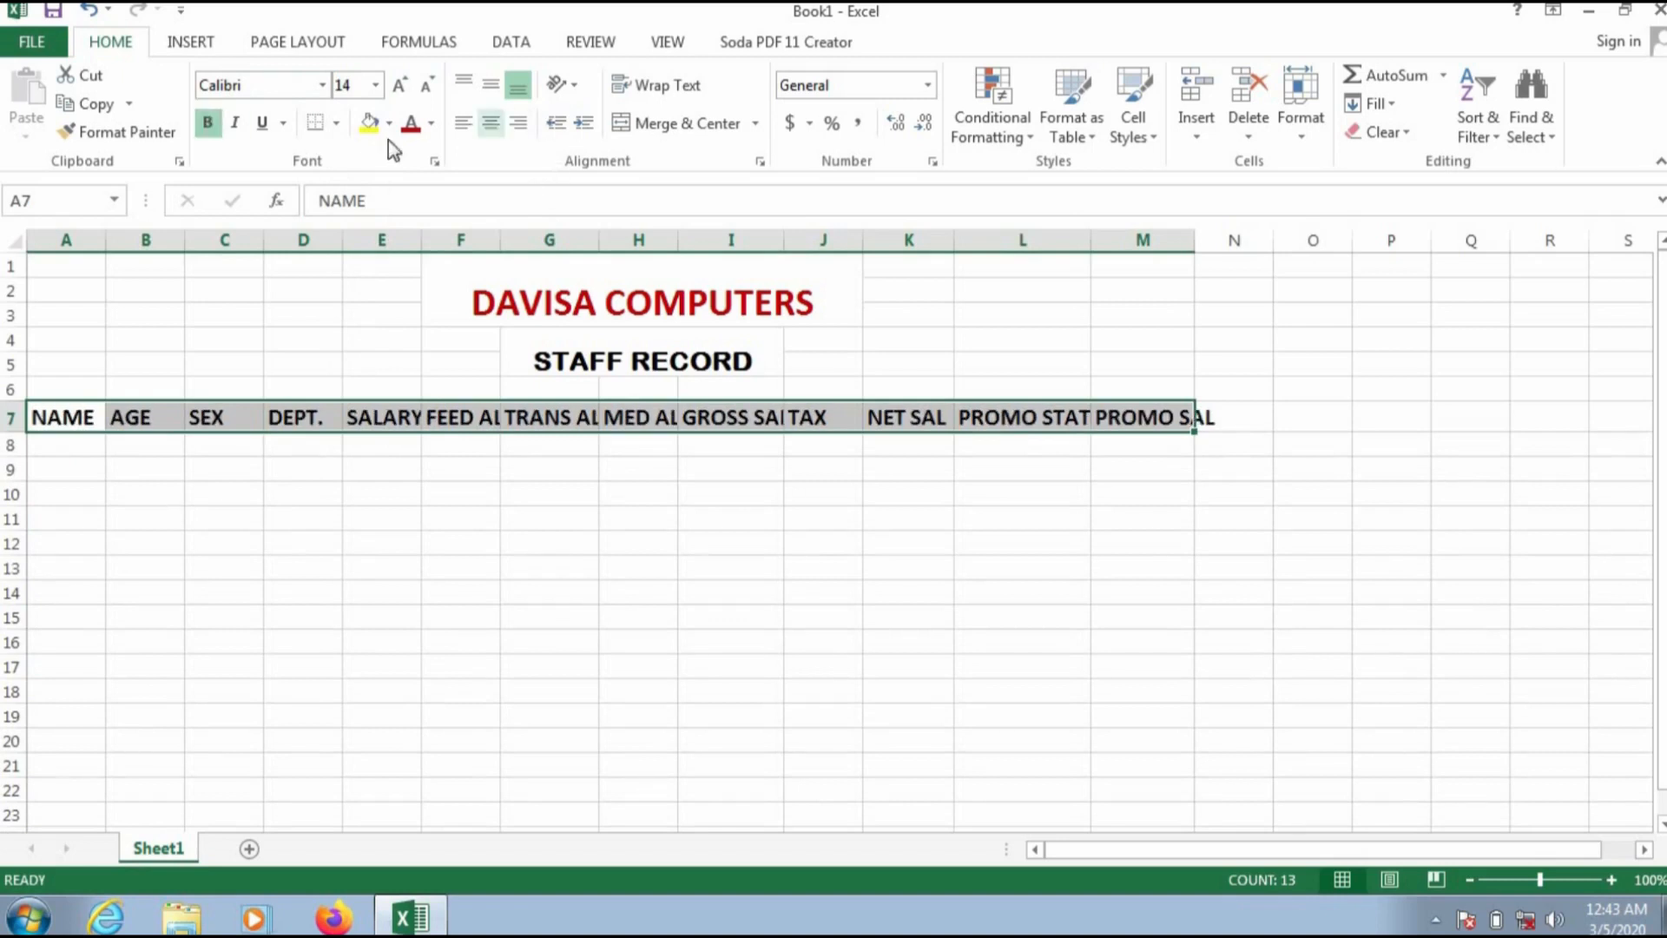
Step: Fill the heading row A7:M7 with yellow
{"action": "left_click", "coordinate": [433, 127]}
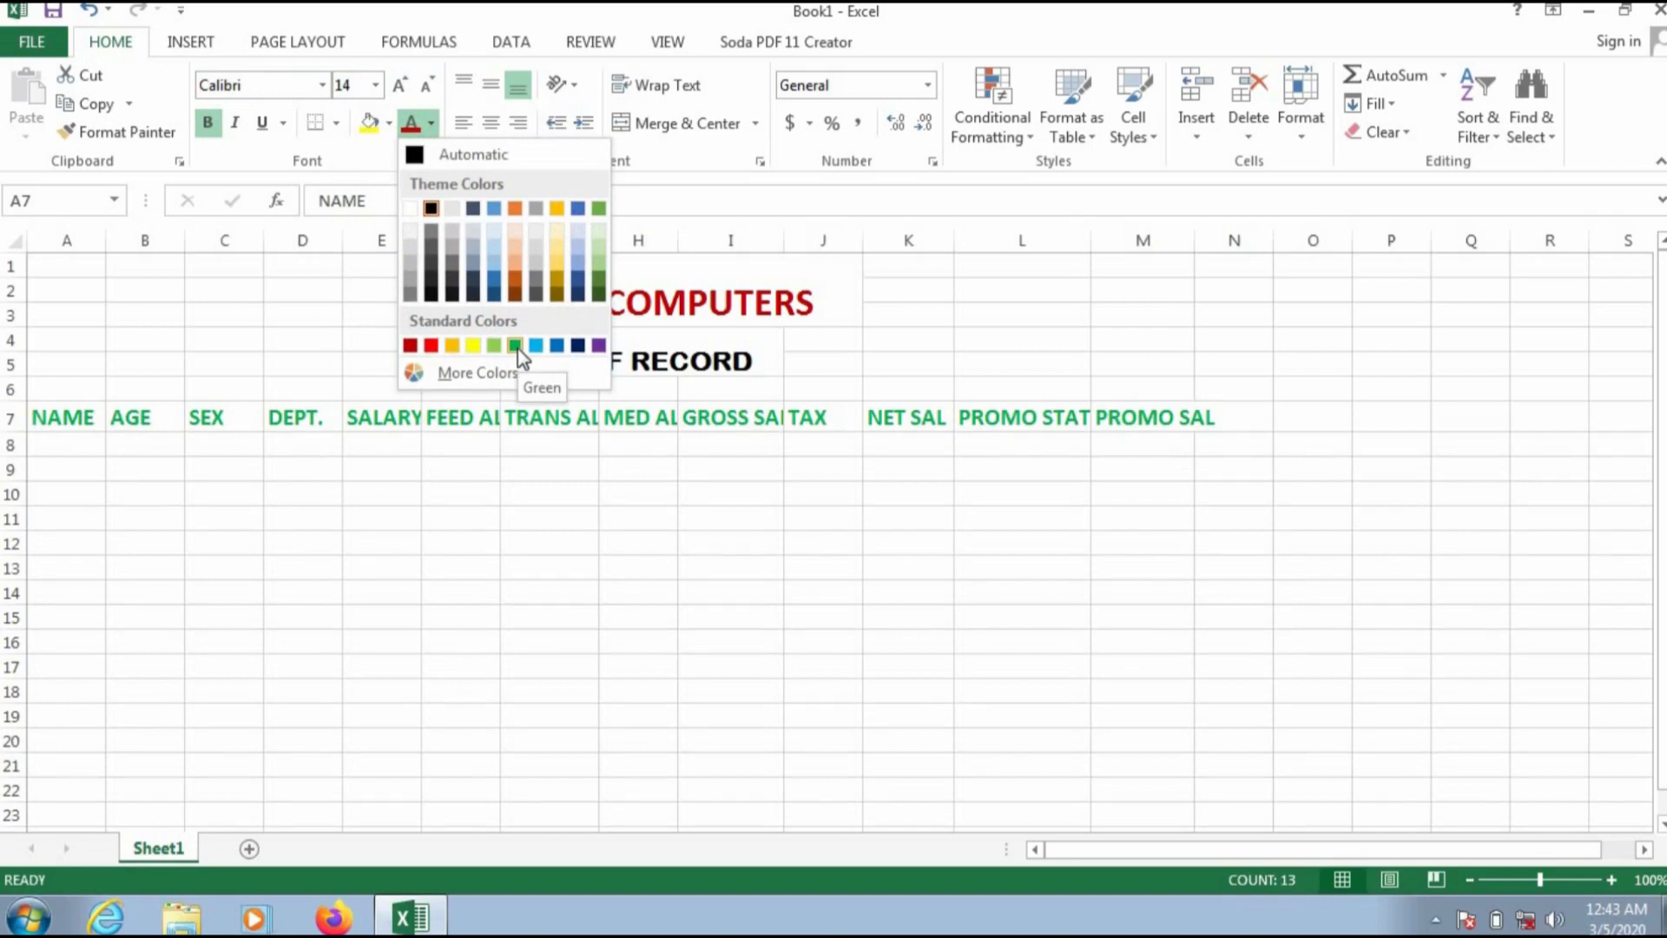
{"action": "left_click", "coordinate": [370, 123]}
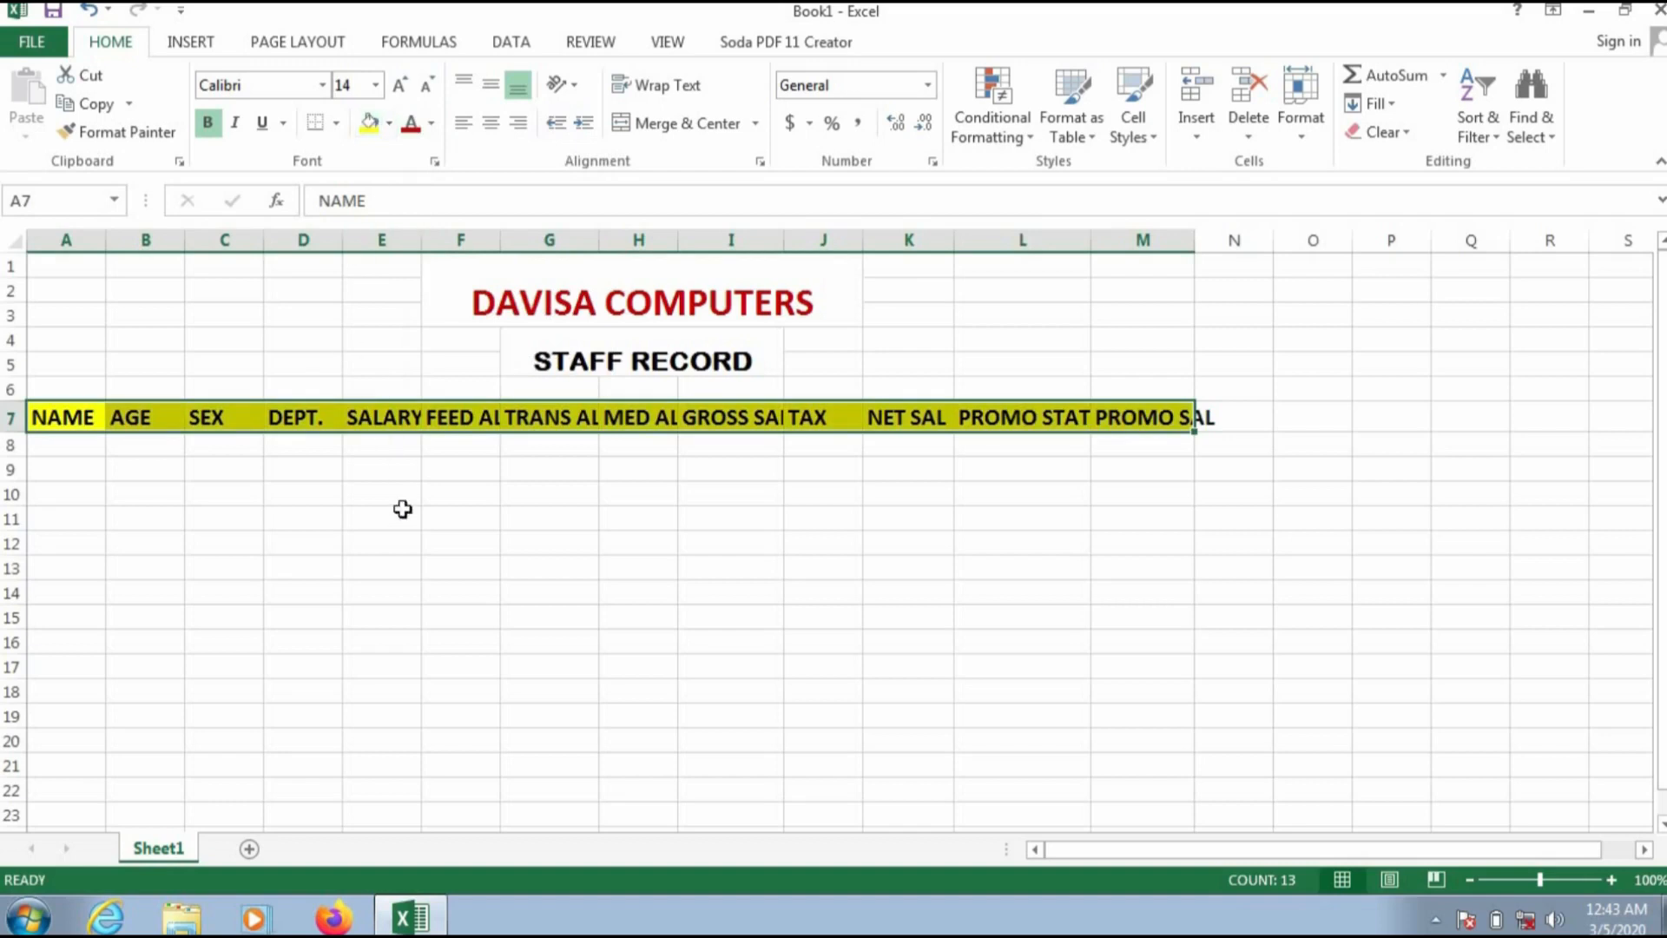
{"action": "left_click", "coordinate": [423, 580]}
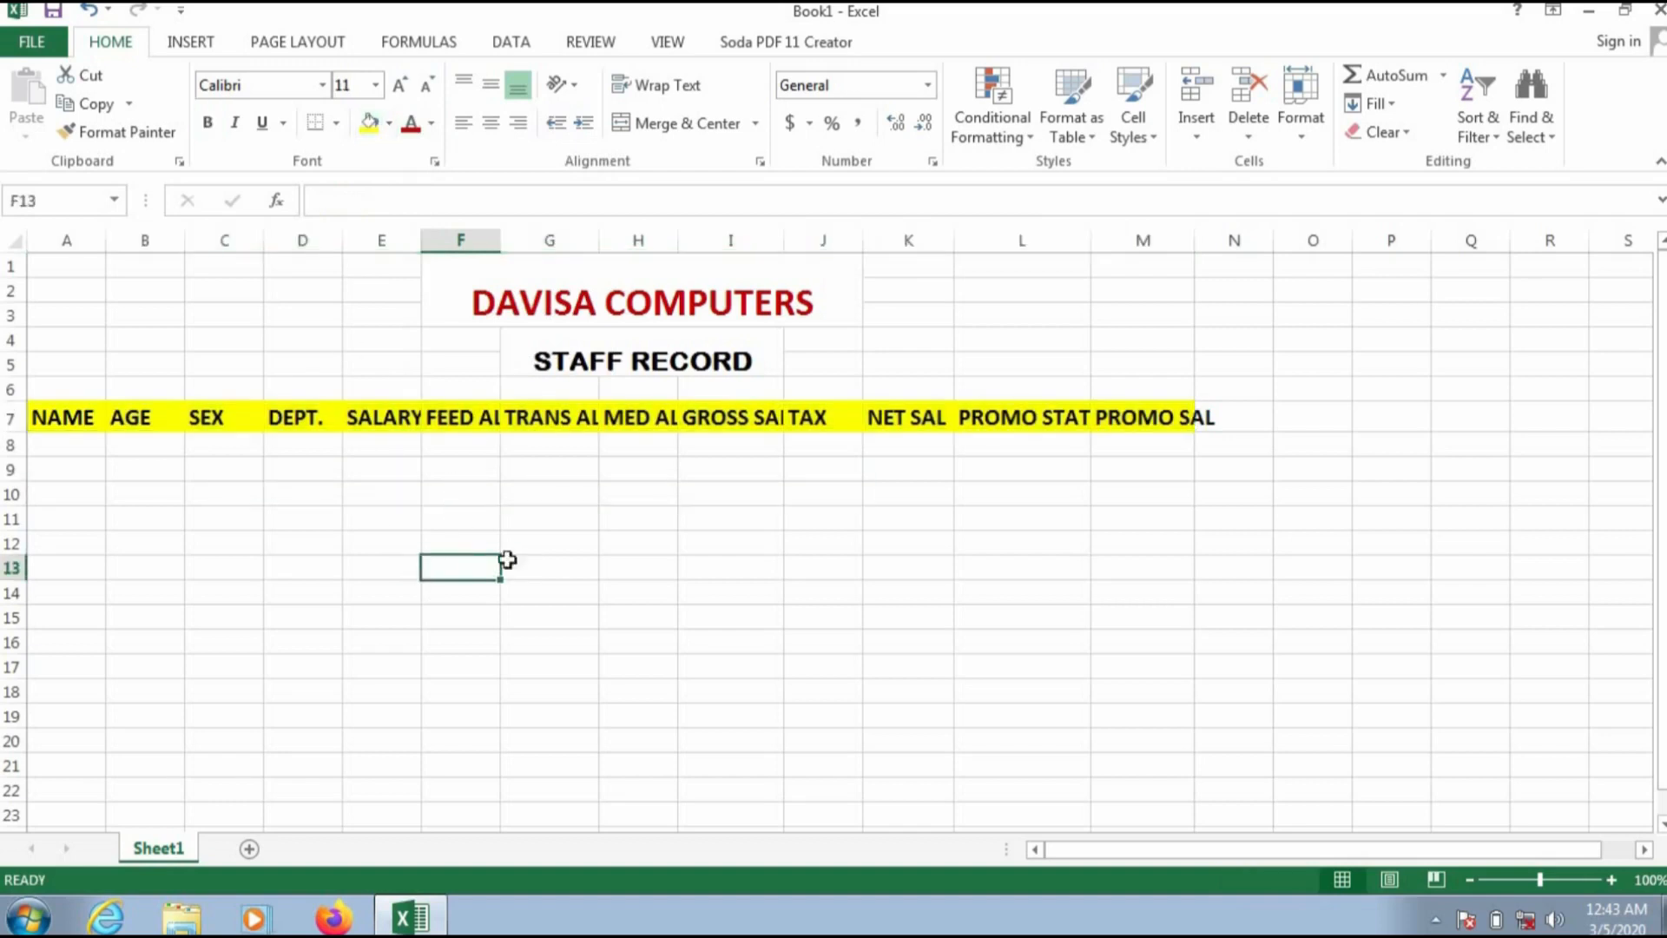
Step: Widen columns F through M so each enlarged heading fits fully
{"action": "left_click_drag", "start_coordinate": [783, 240], "coordinate": [806, 243]}
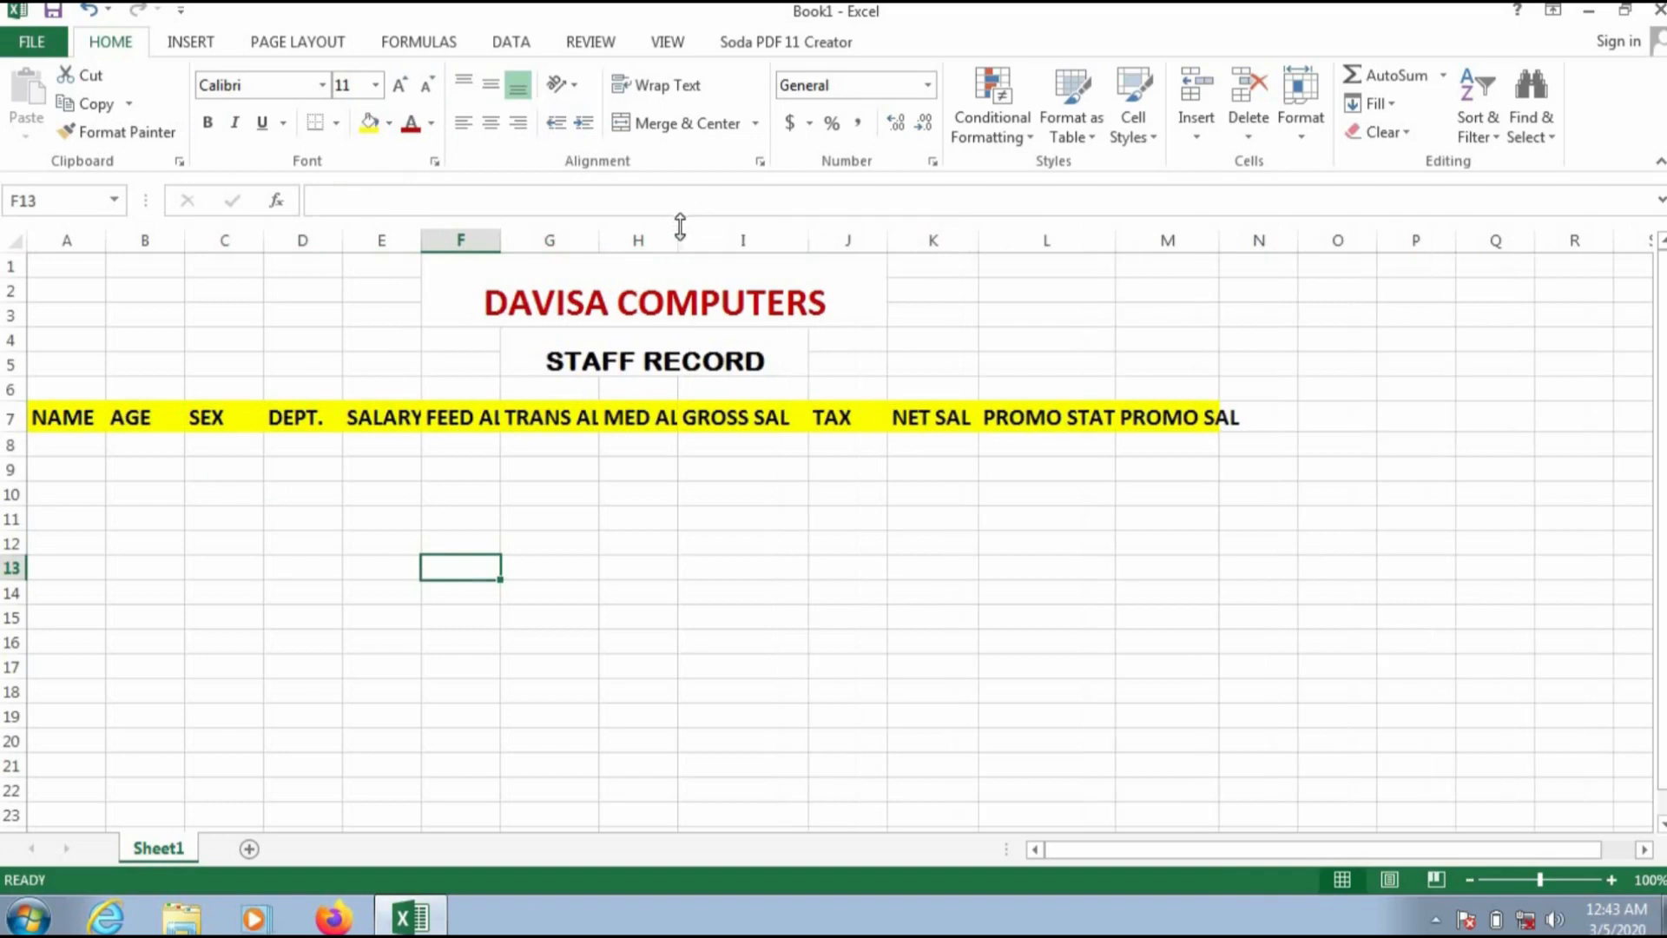
{"action": "left_click_drag", "start_coordinate": [679, 237], "coordinate": [705, 240]}
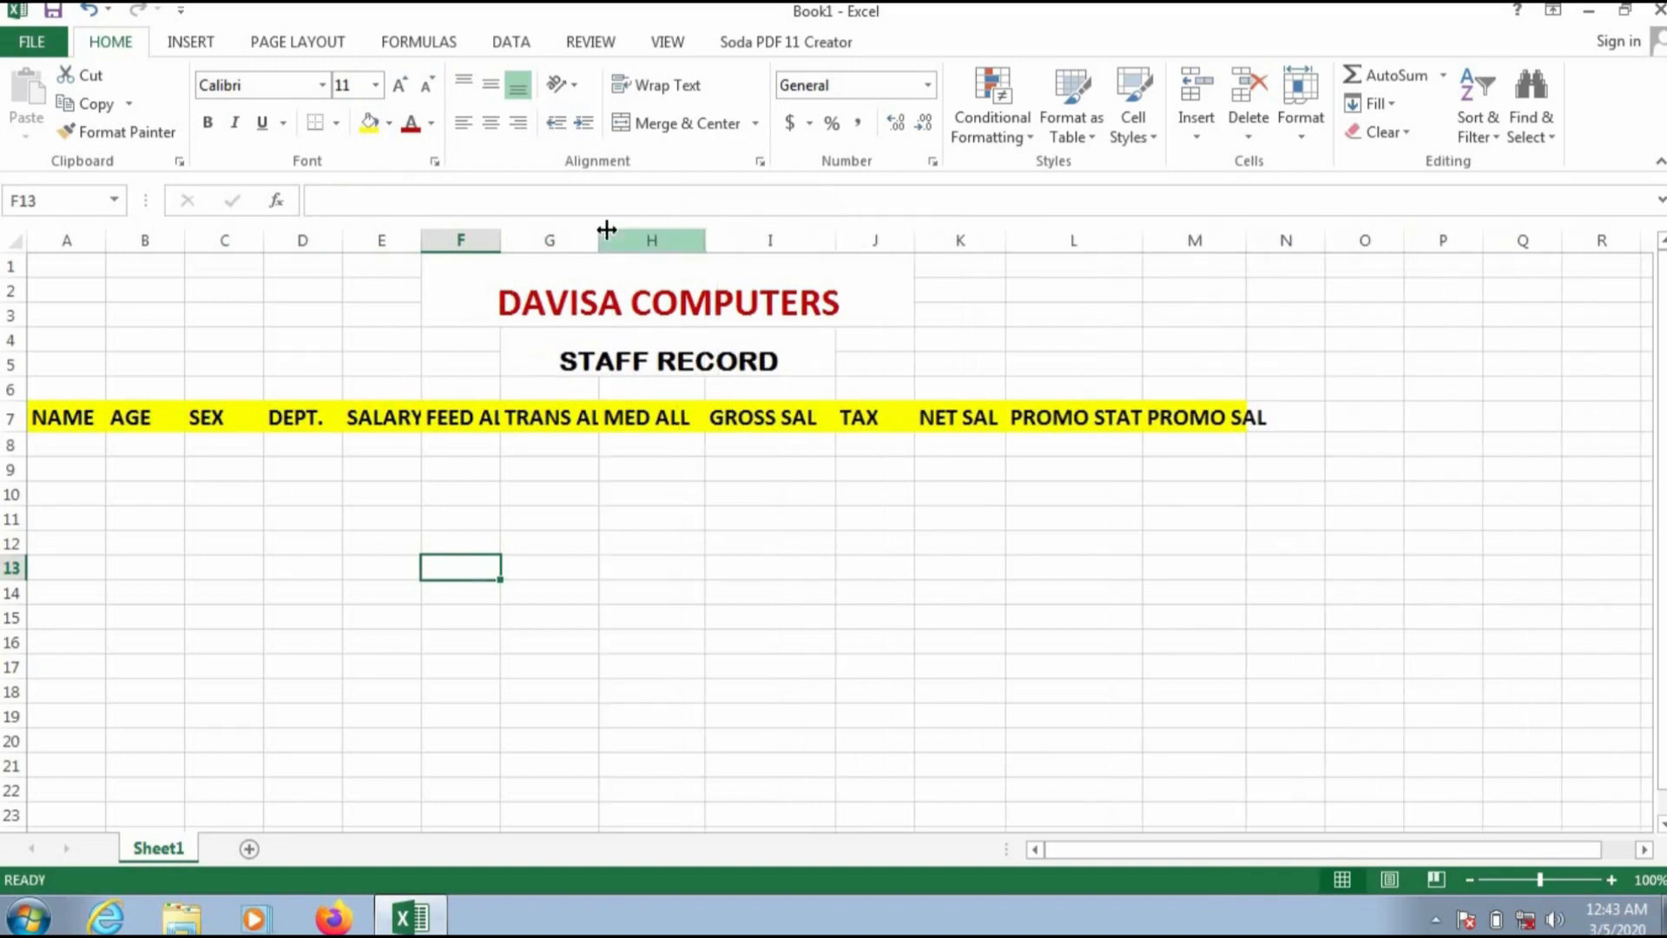
{"action": "left_click_drag", "start_coordinate": [599, 239], "coordinate": [623, 245]}
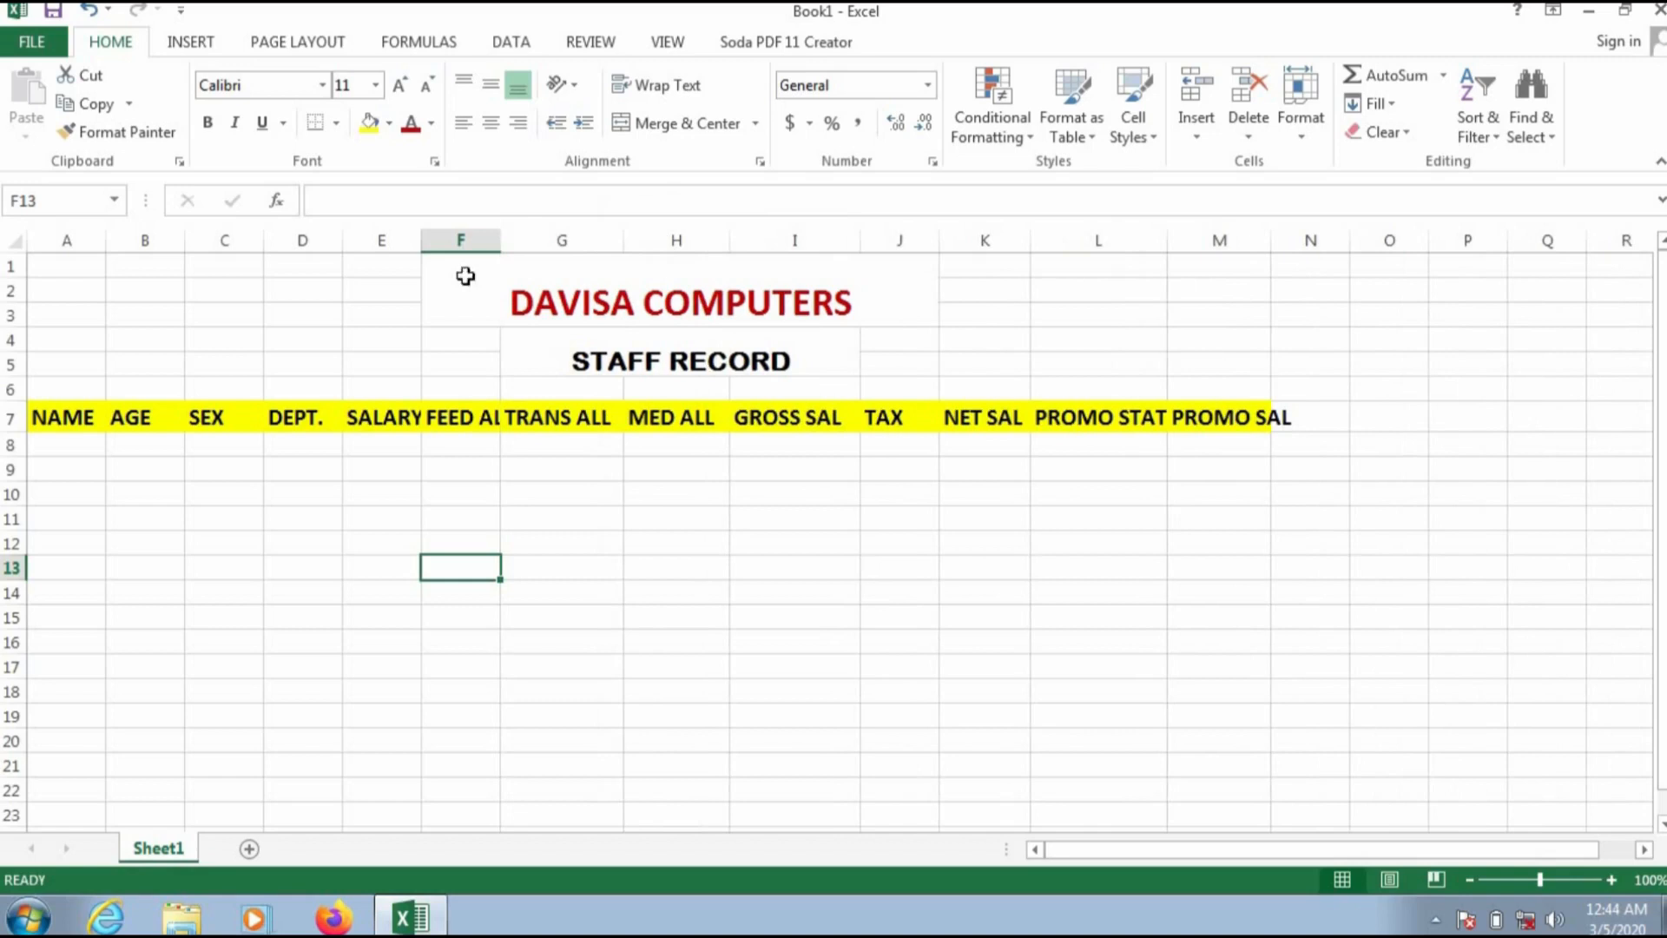
{"action": "left_click_drag", "start_coordinate": [508, 234], "coordinate": [437, 242]}
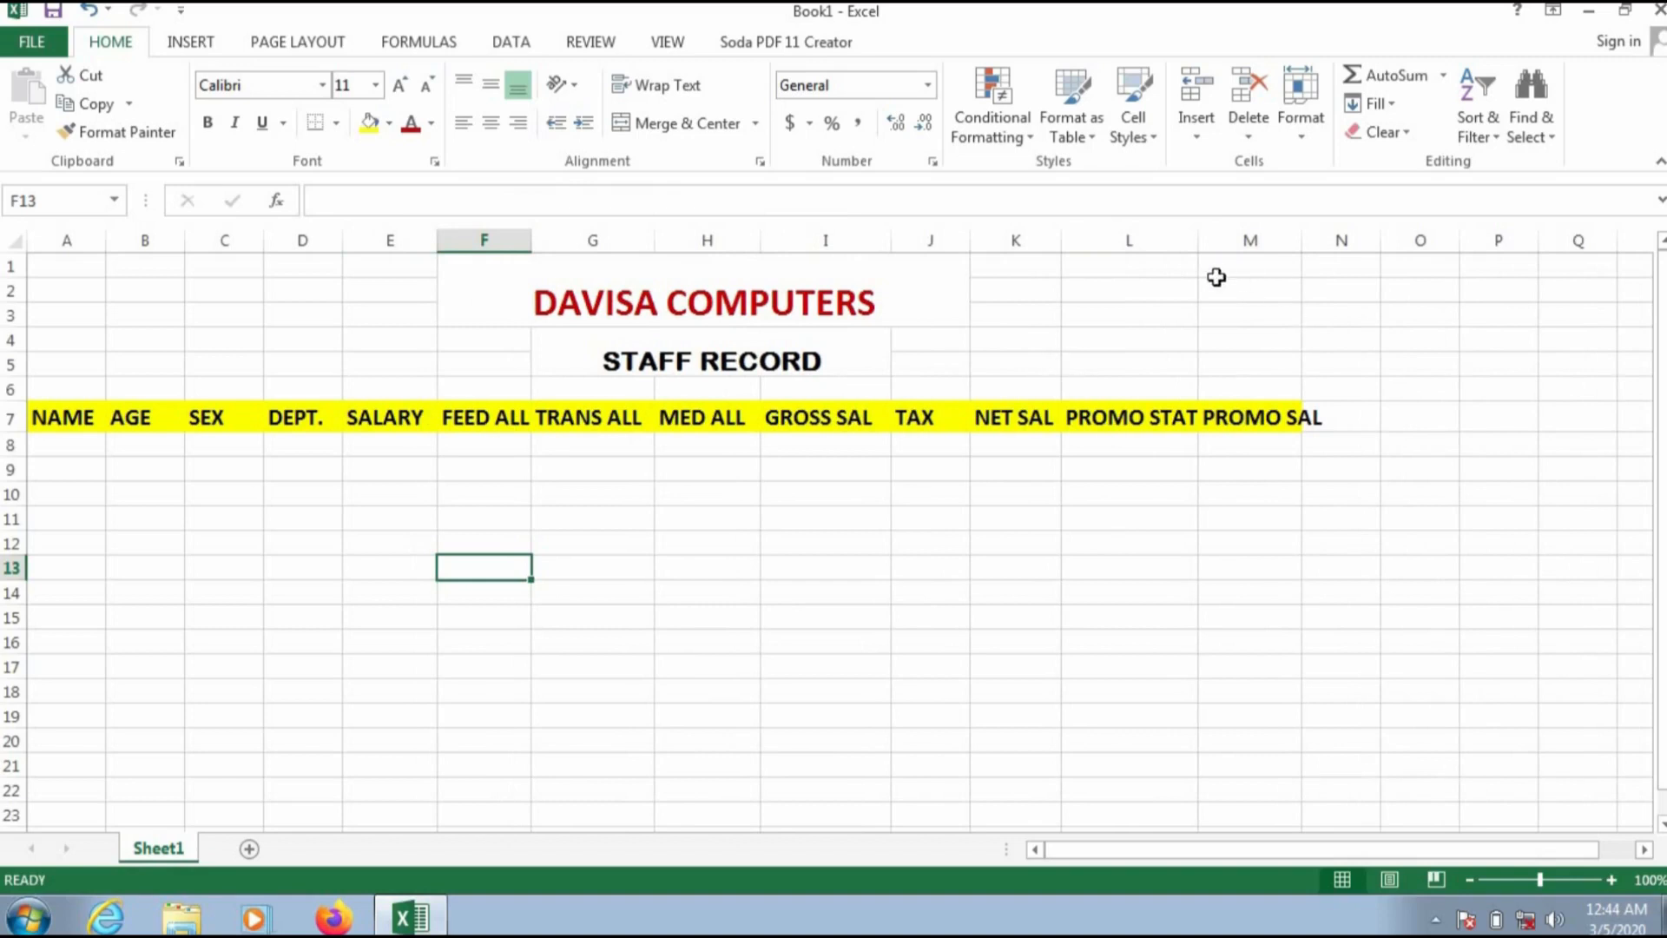
{"action": "left_click_drag", "start_coordinate": [1206, 240], "coordinate": [1233, 240]}
{"action": "left_click_drag", "start_coordinate": [1336, 242], "coordinate": [1366, 248]}
Step: Change the fill of the heading row A7:M7 to a light gold theme shade
{"action": "left_click_drag", "start_coordinate": [1353, 413], "coordinate": [65, 419]}
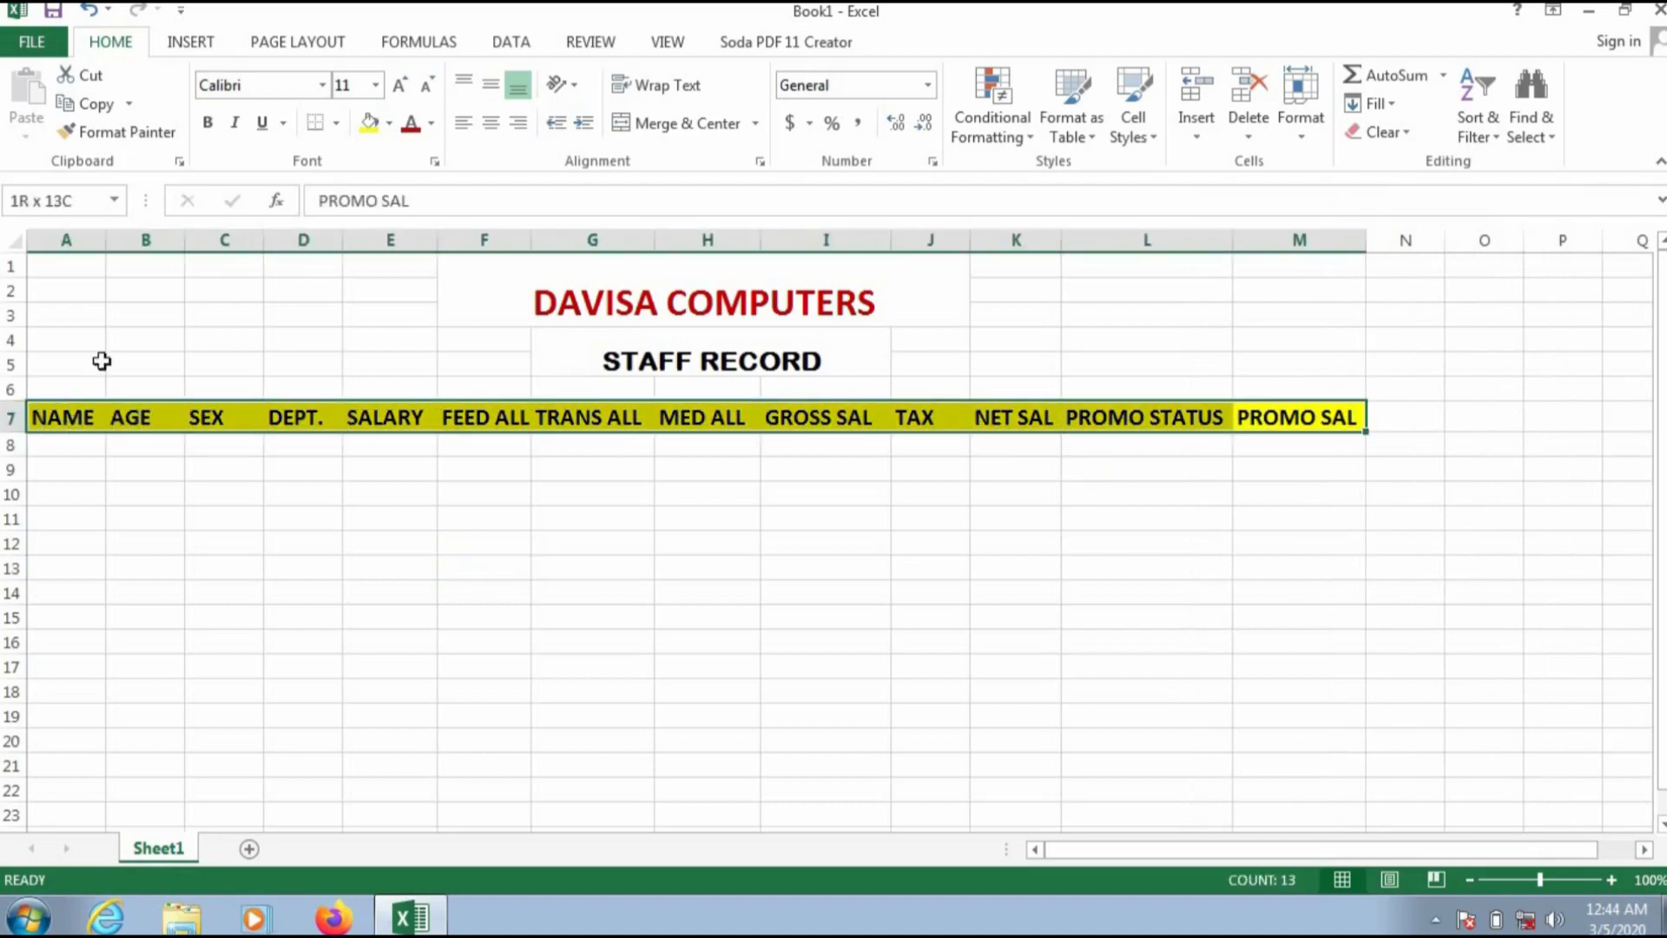
{"action": "left_click", "coordinate": [389, 123]}
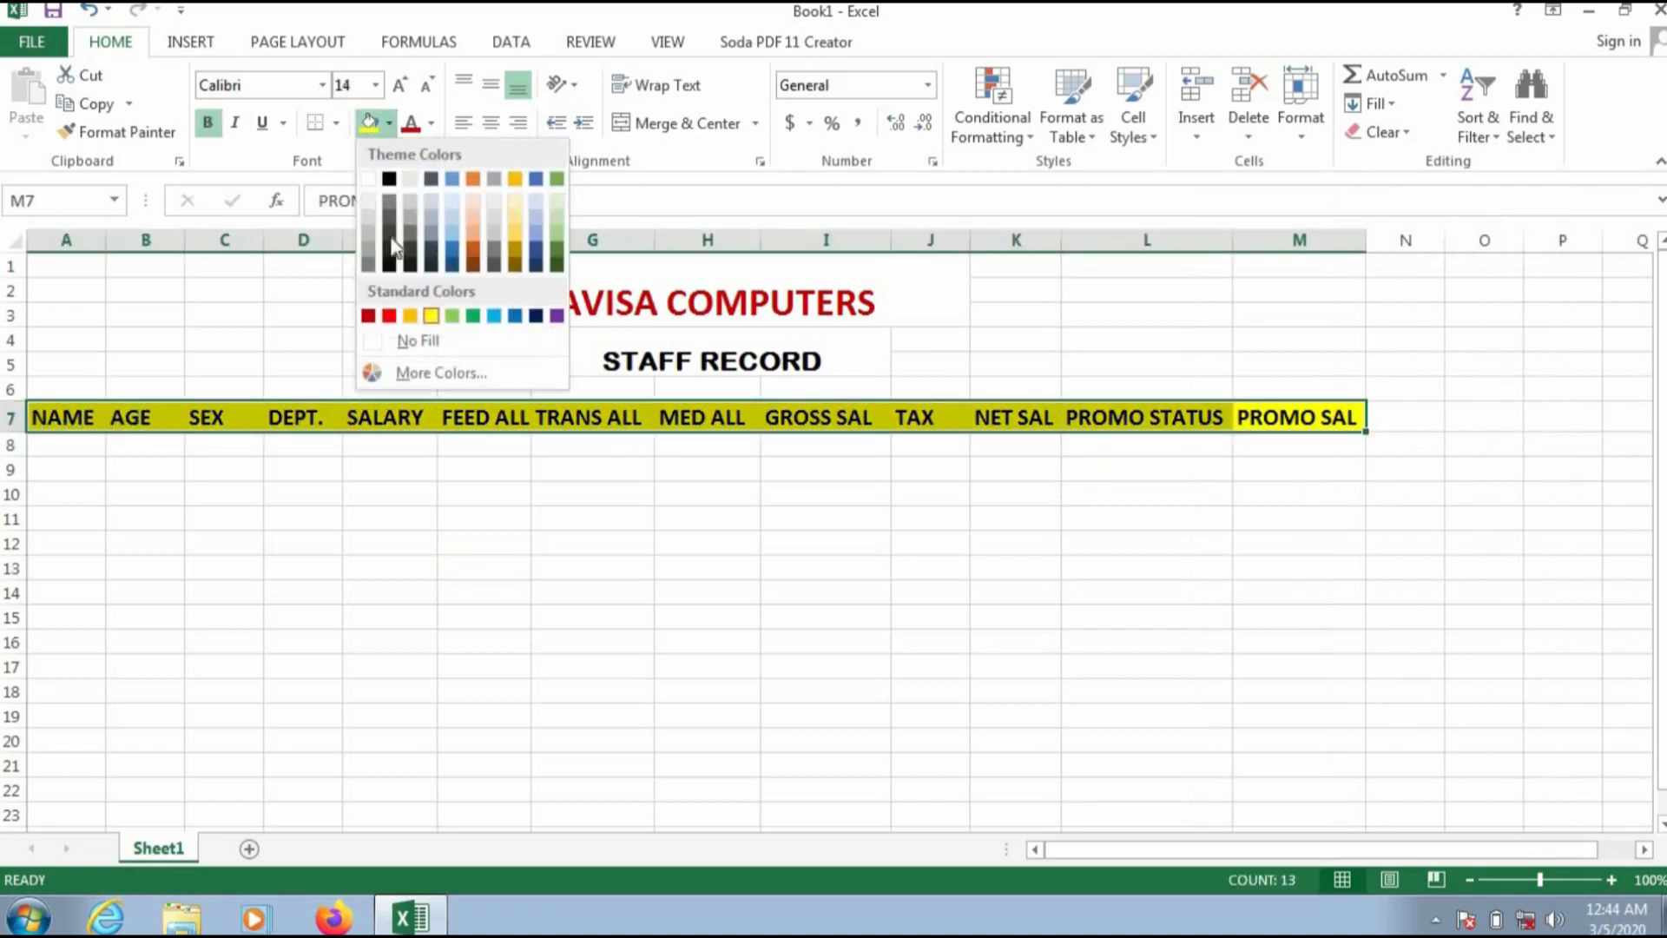
{"action": "left_click", "coordinate": [517, 223]}
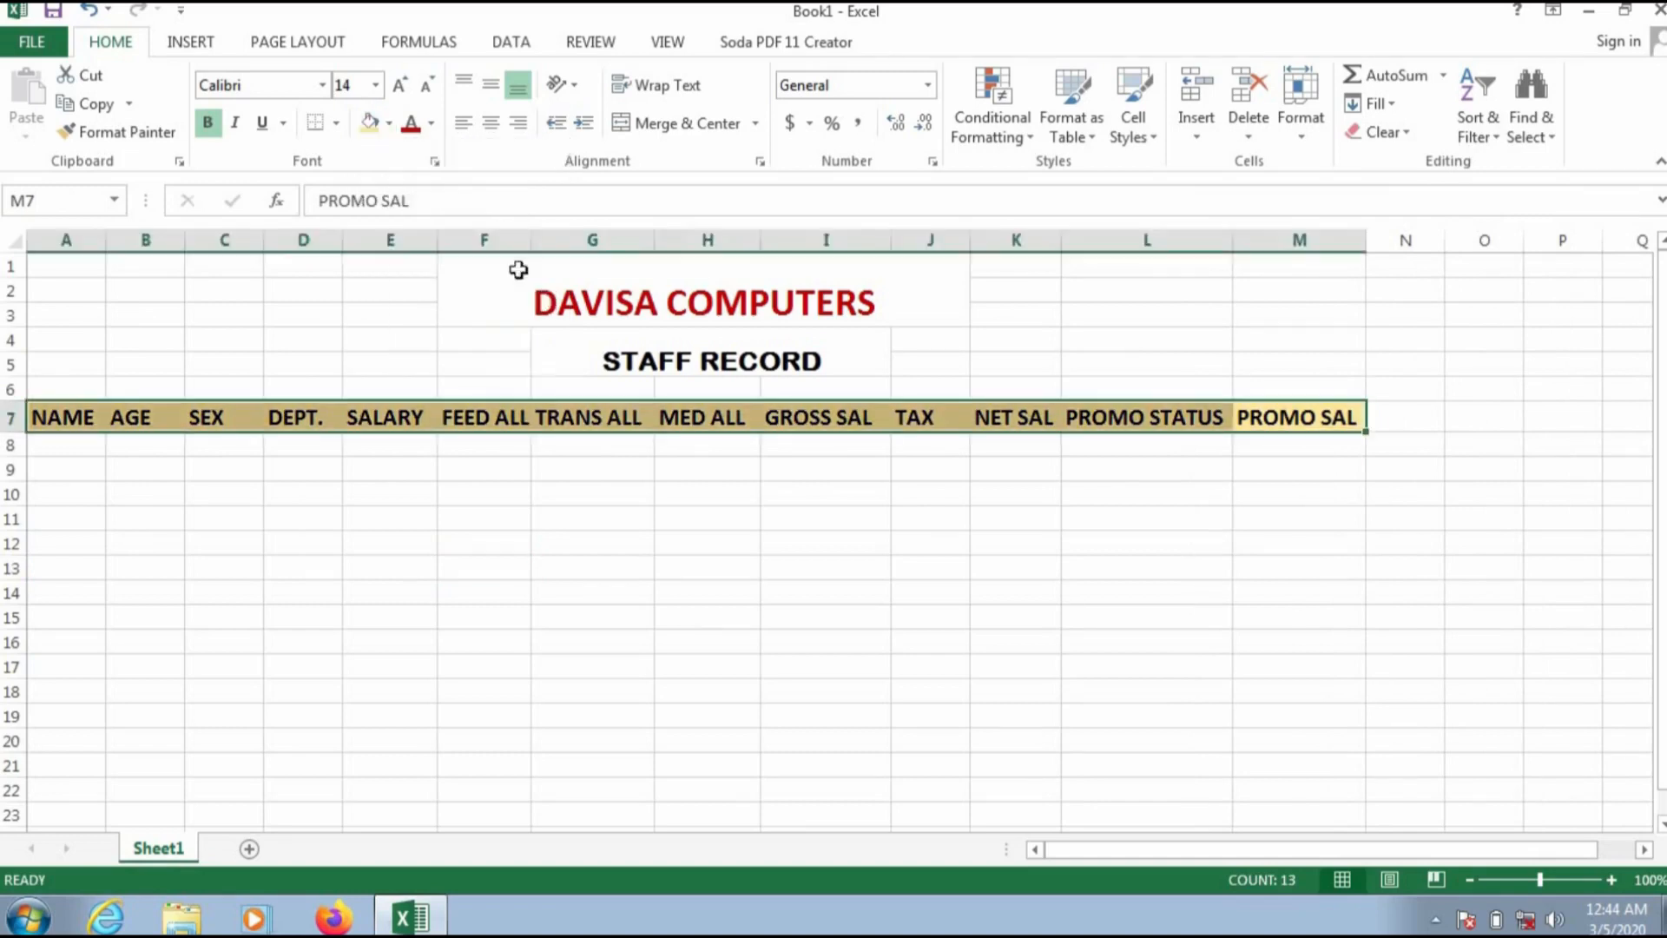
{"action": "left_click", "coordinate": [528, 517]}
Step: Enter the first three staff first names down the NAME column in cells A8 to A10
{"action": "left_click", "coordinate": [78, 445]}
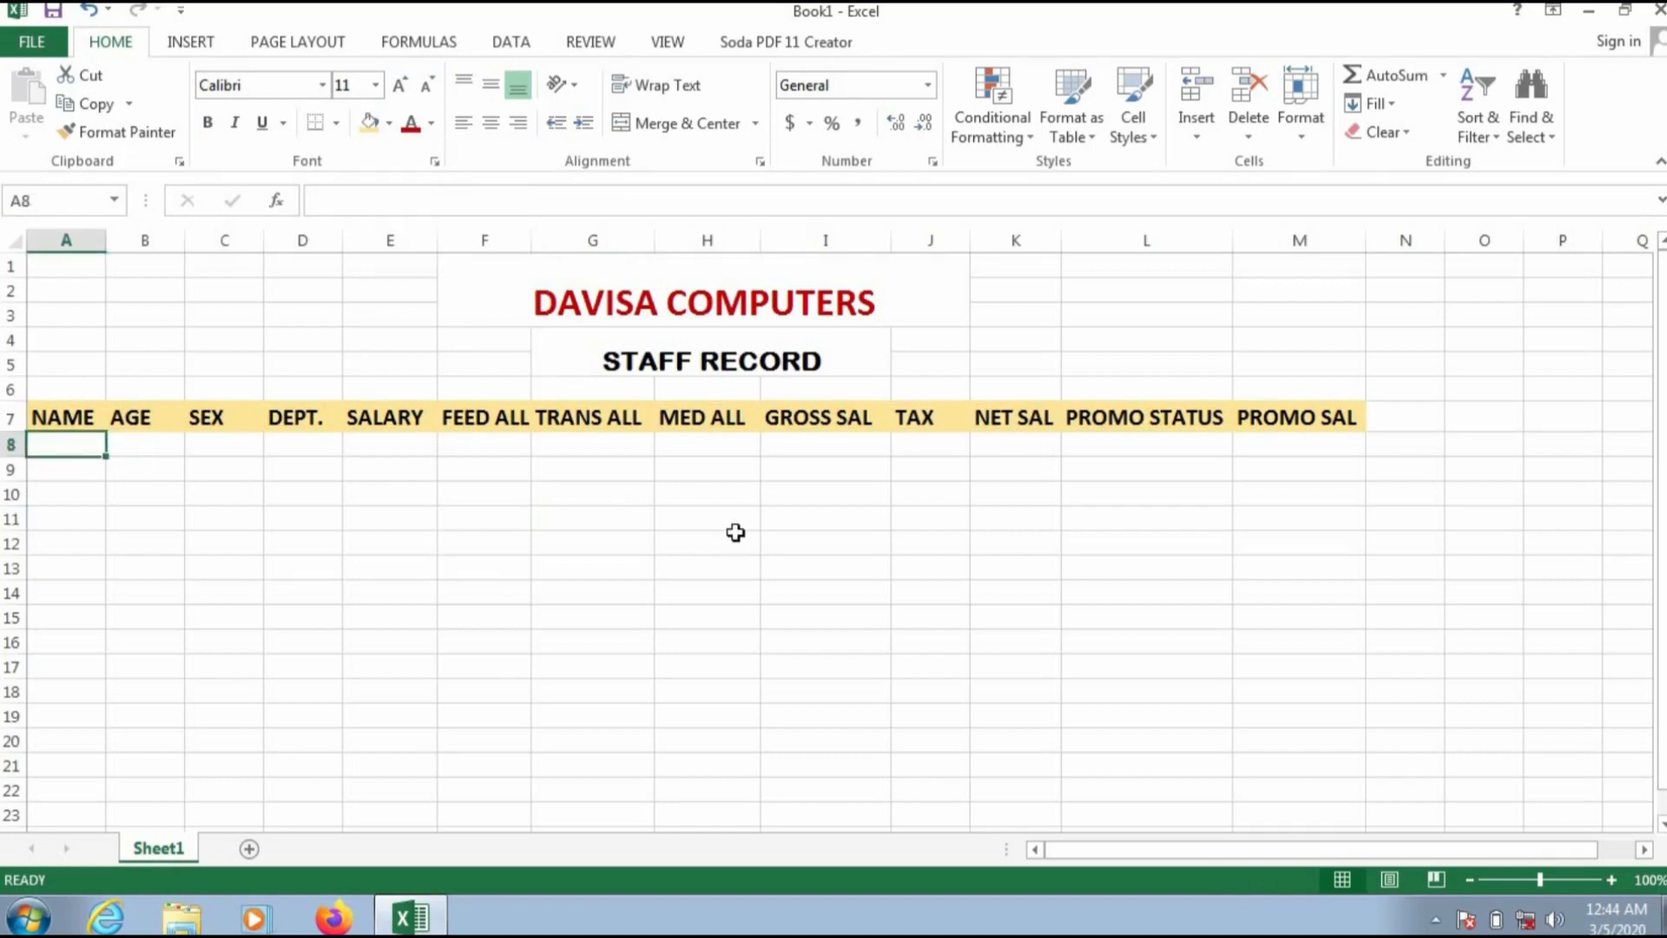
{"action": "type", "text": "JACK"}
{"action": "key", "text": "Return"}
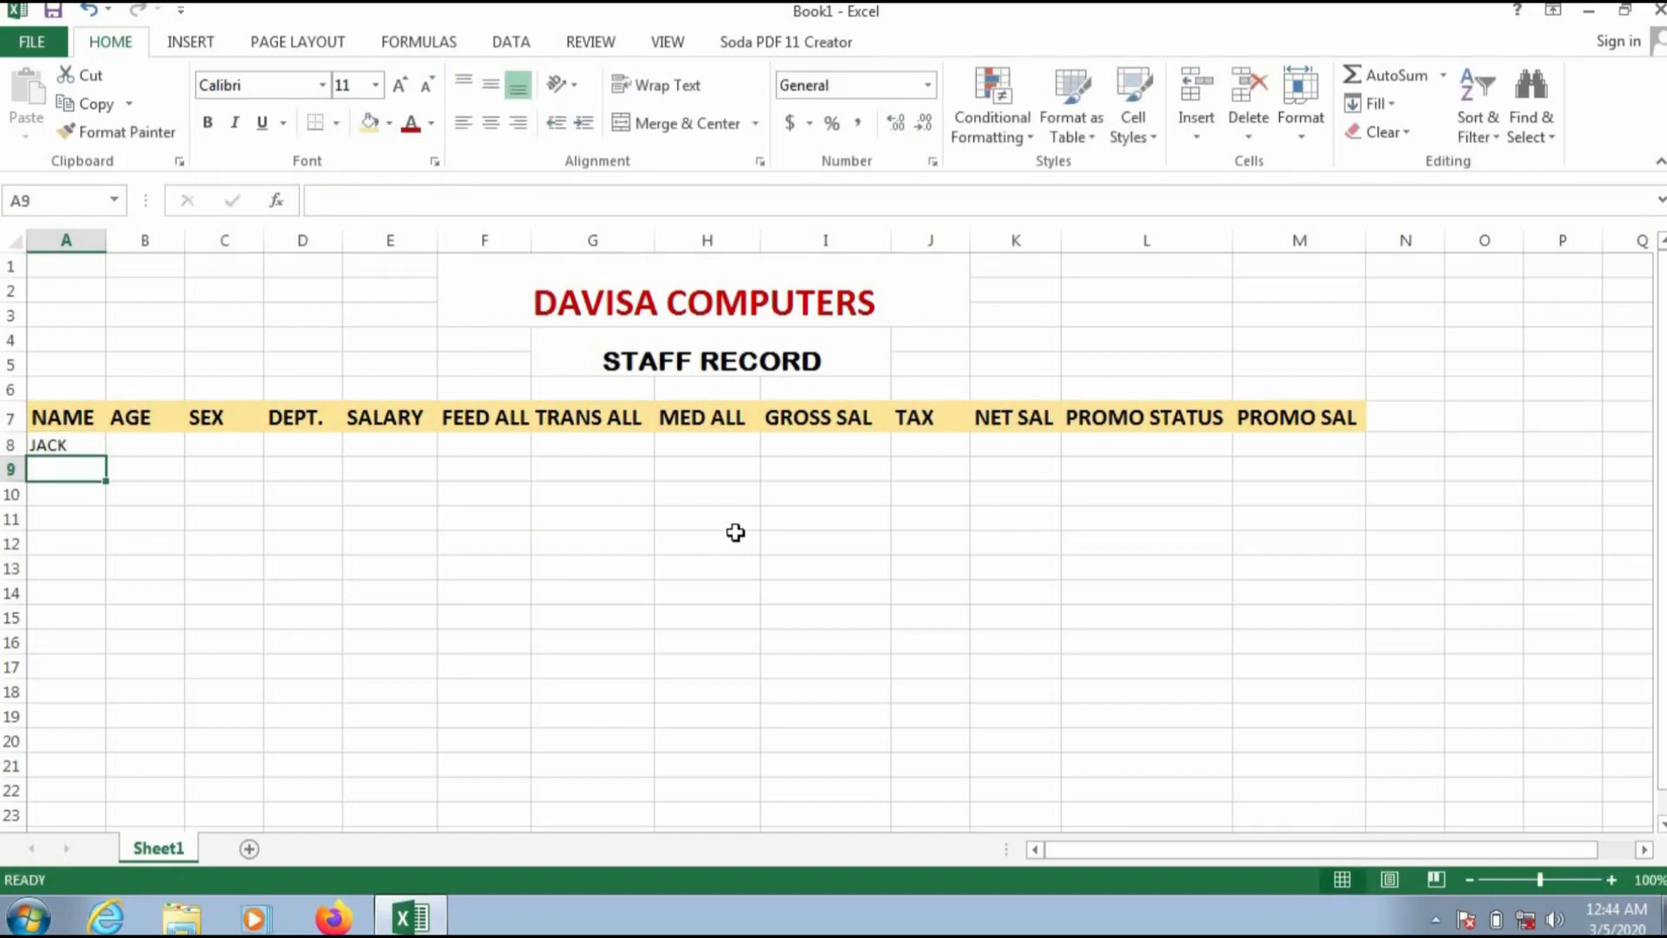
{"action": "type", "text": "EMMA"}
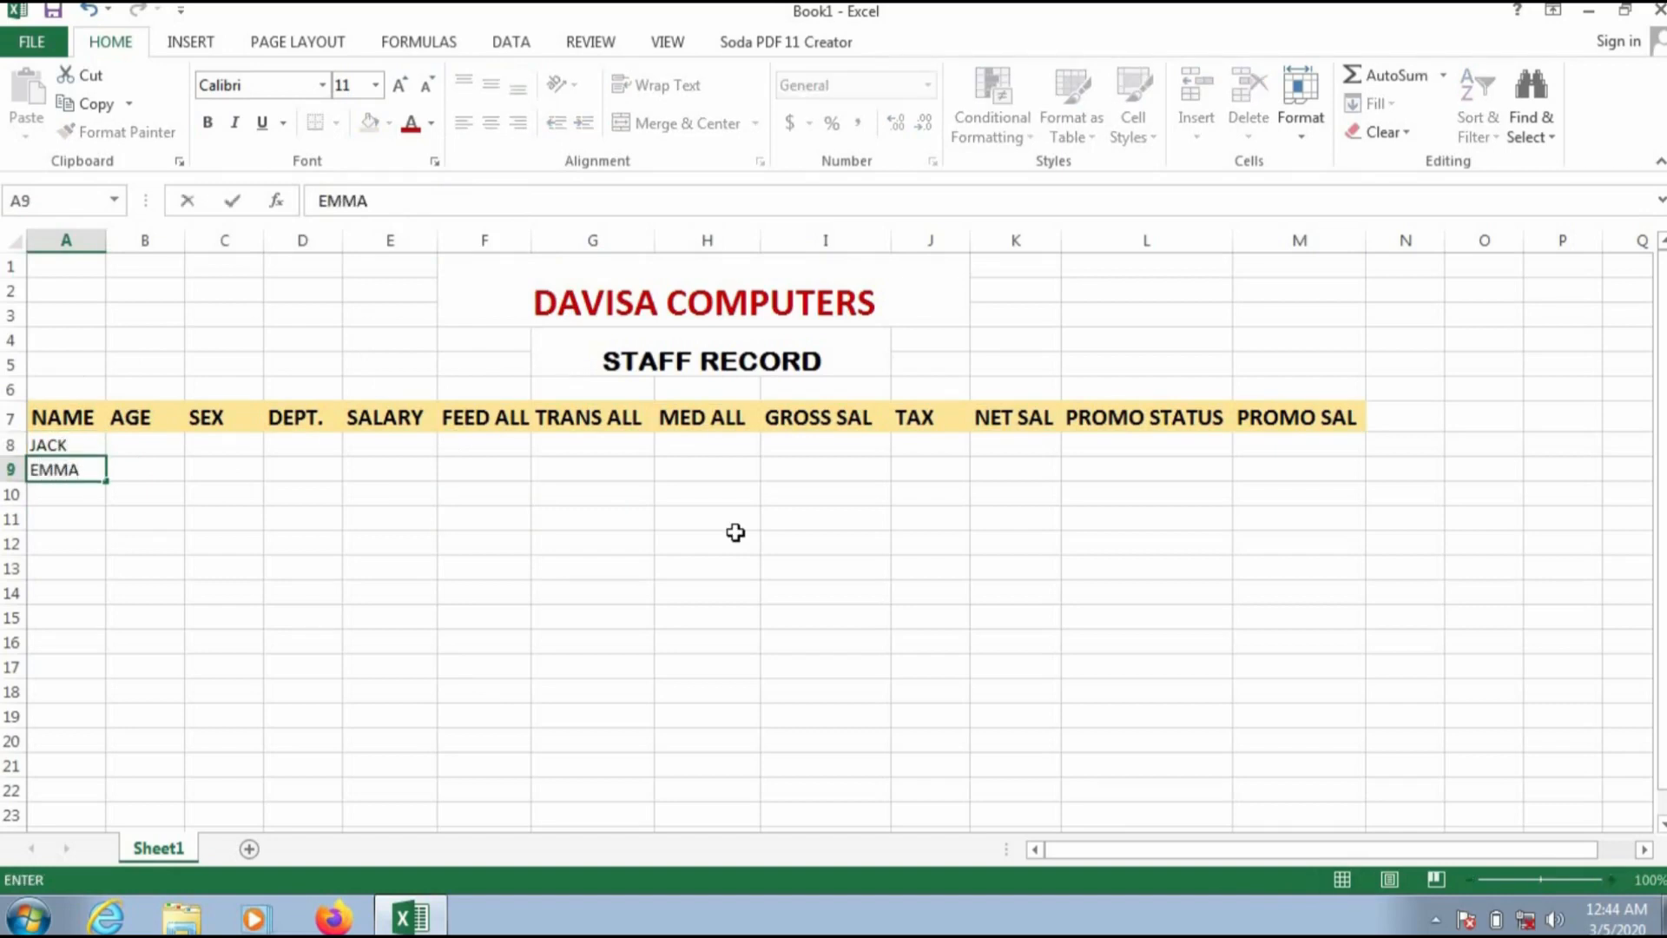
{"action": "key", "text": "Return"}
{"action": "type", "text": "GRACE"}
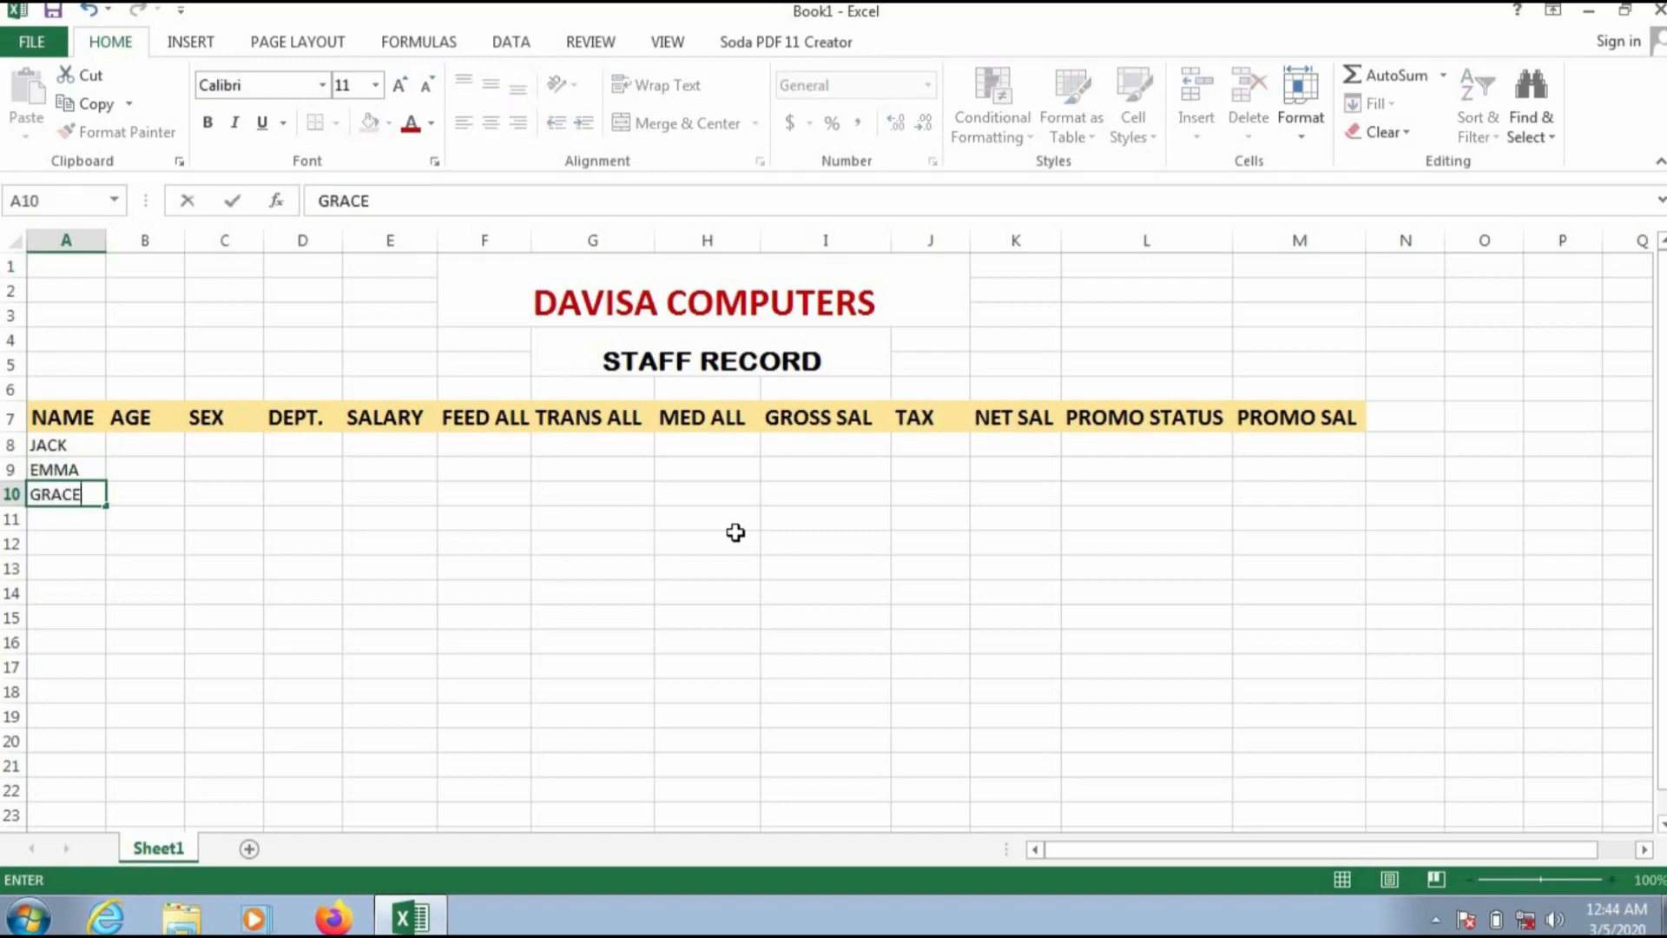
{"action": "key", "text": "Return"}
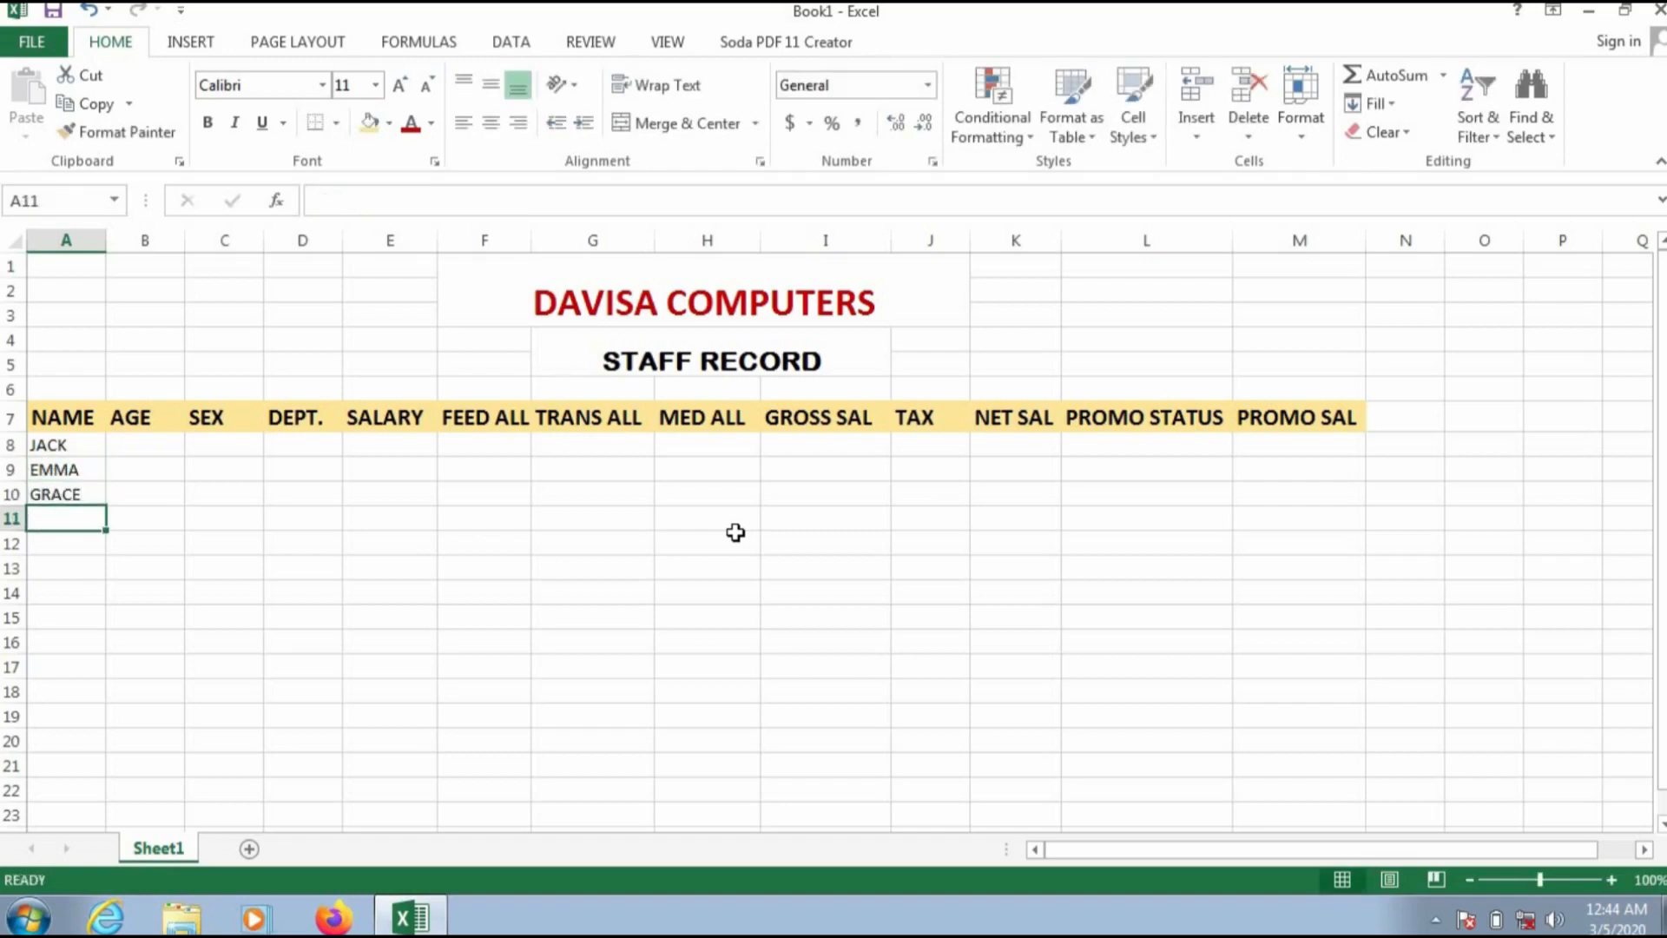
Step: Enter the remaining staff names NELLY, OKON, EBERE, TUNDE, MUSA and IMEH in cells A11 to A16
{"action": "type", "text": "NELLY"}
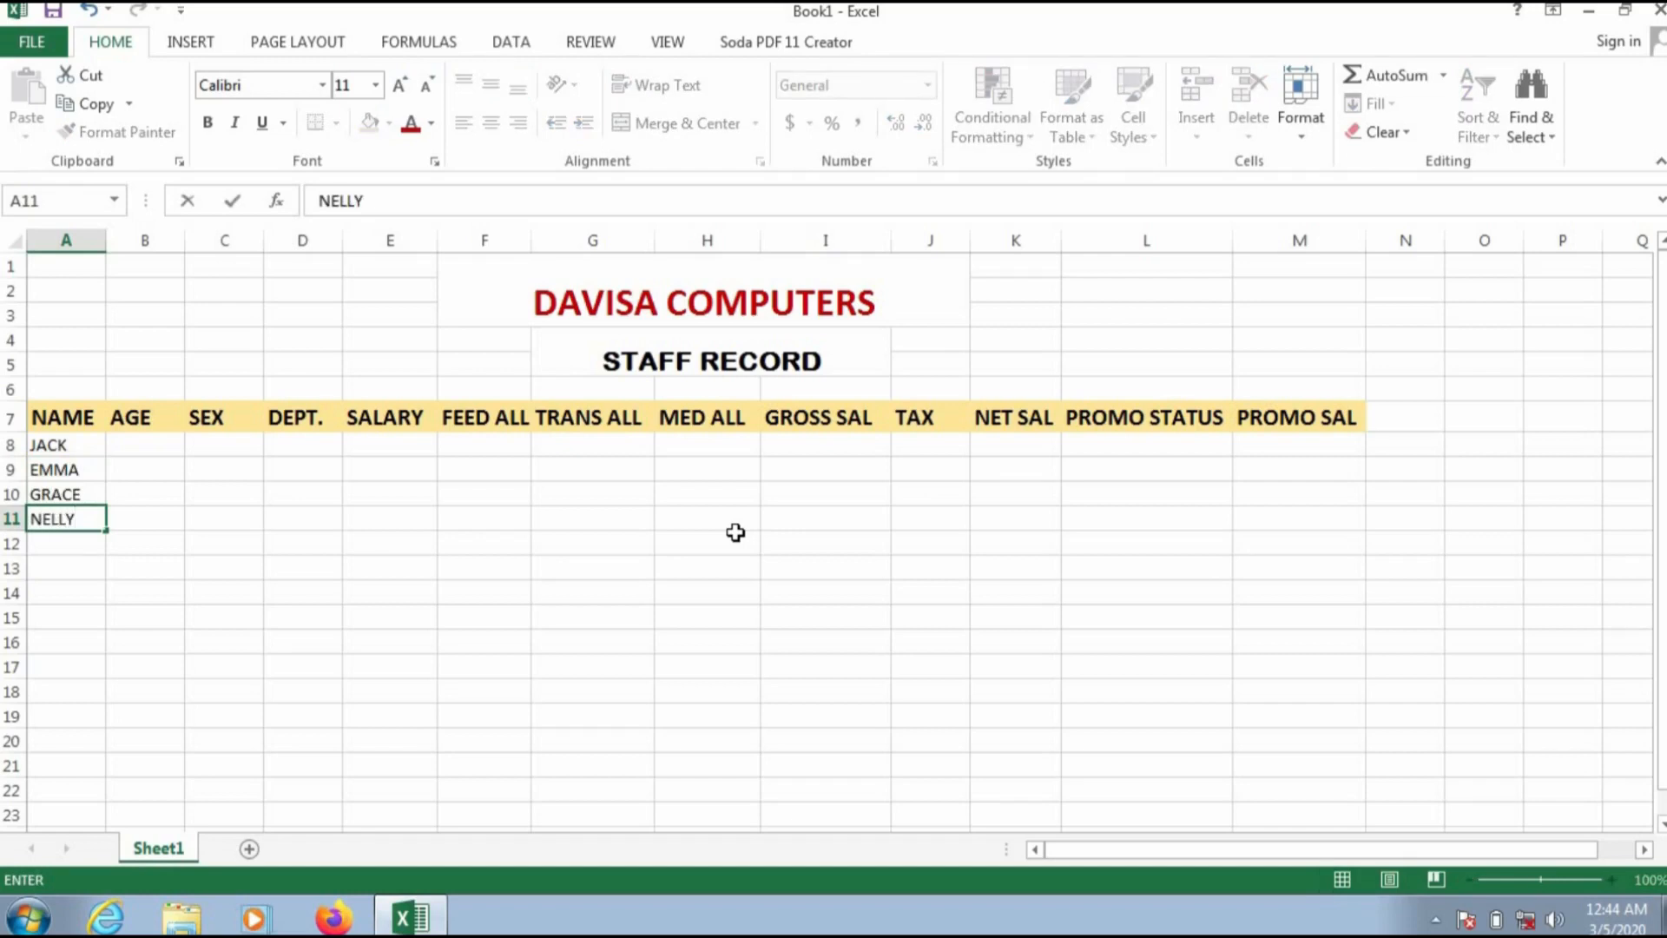
{"action": "key", "text": "Return"}
{"action": "type", "text": "OKON"}
{"action": "key", "text": "Return"}
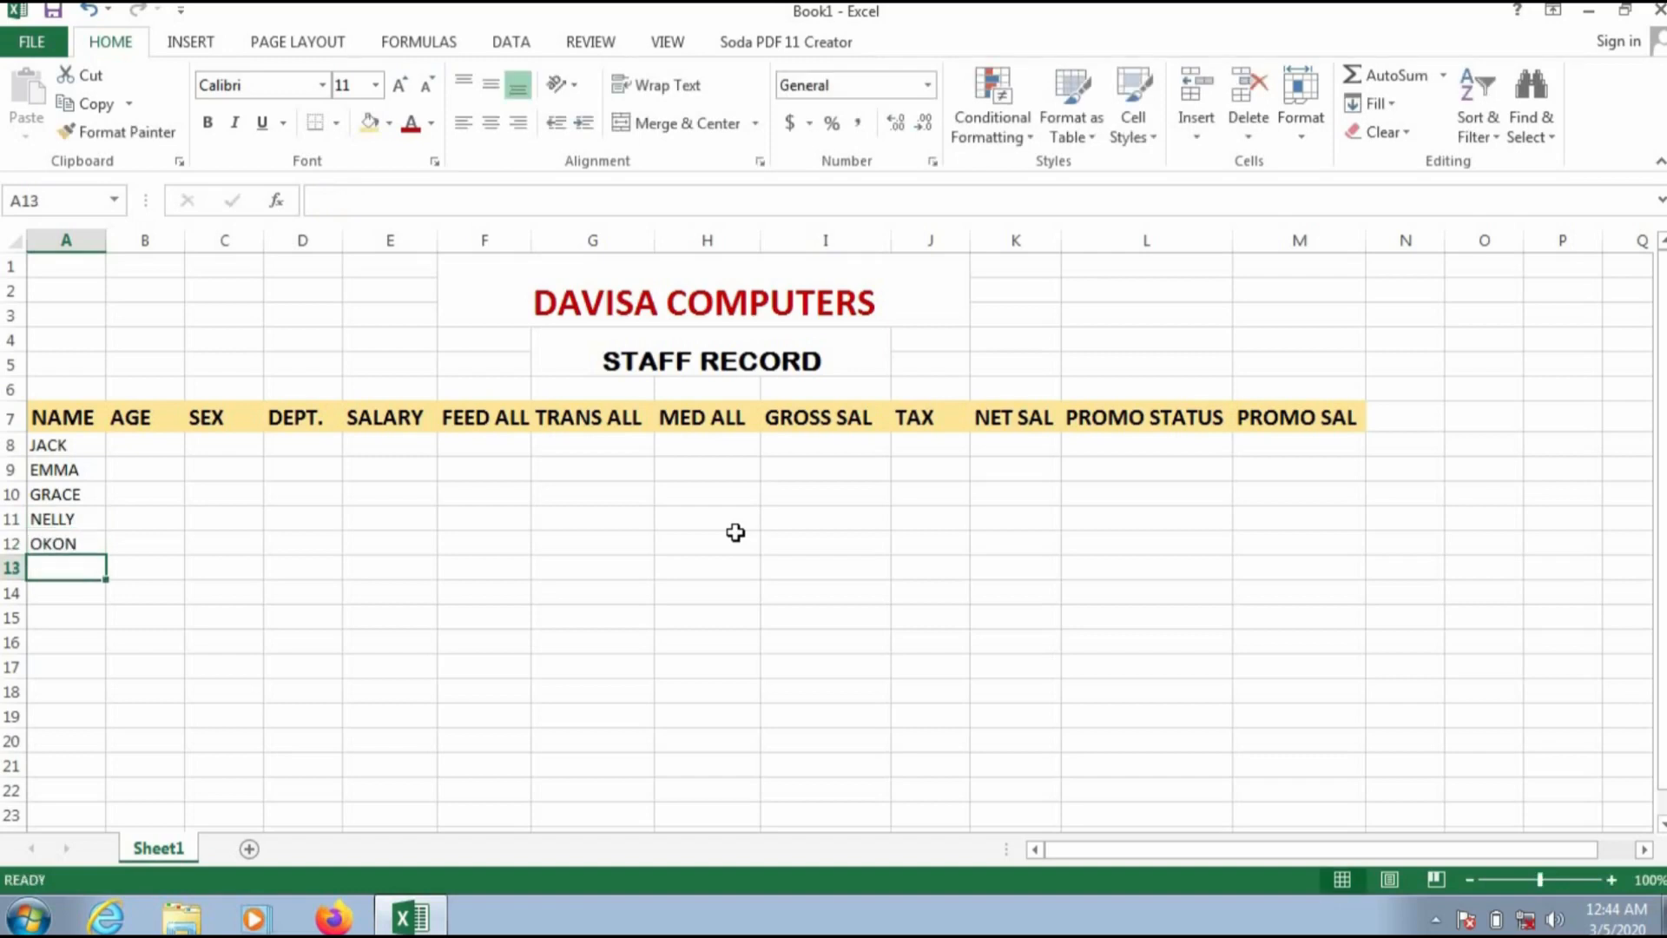
{"action": "type", "text": "EBERE"}
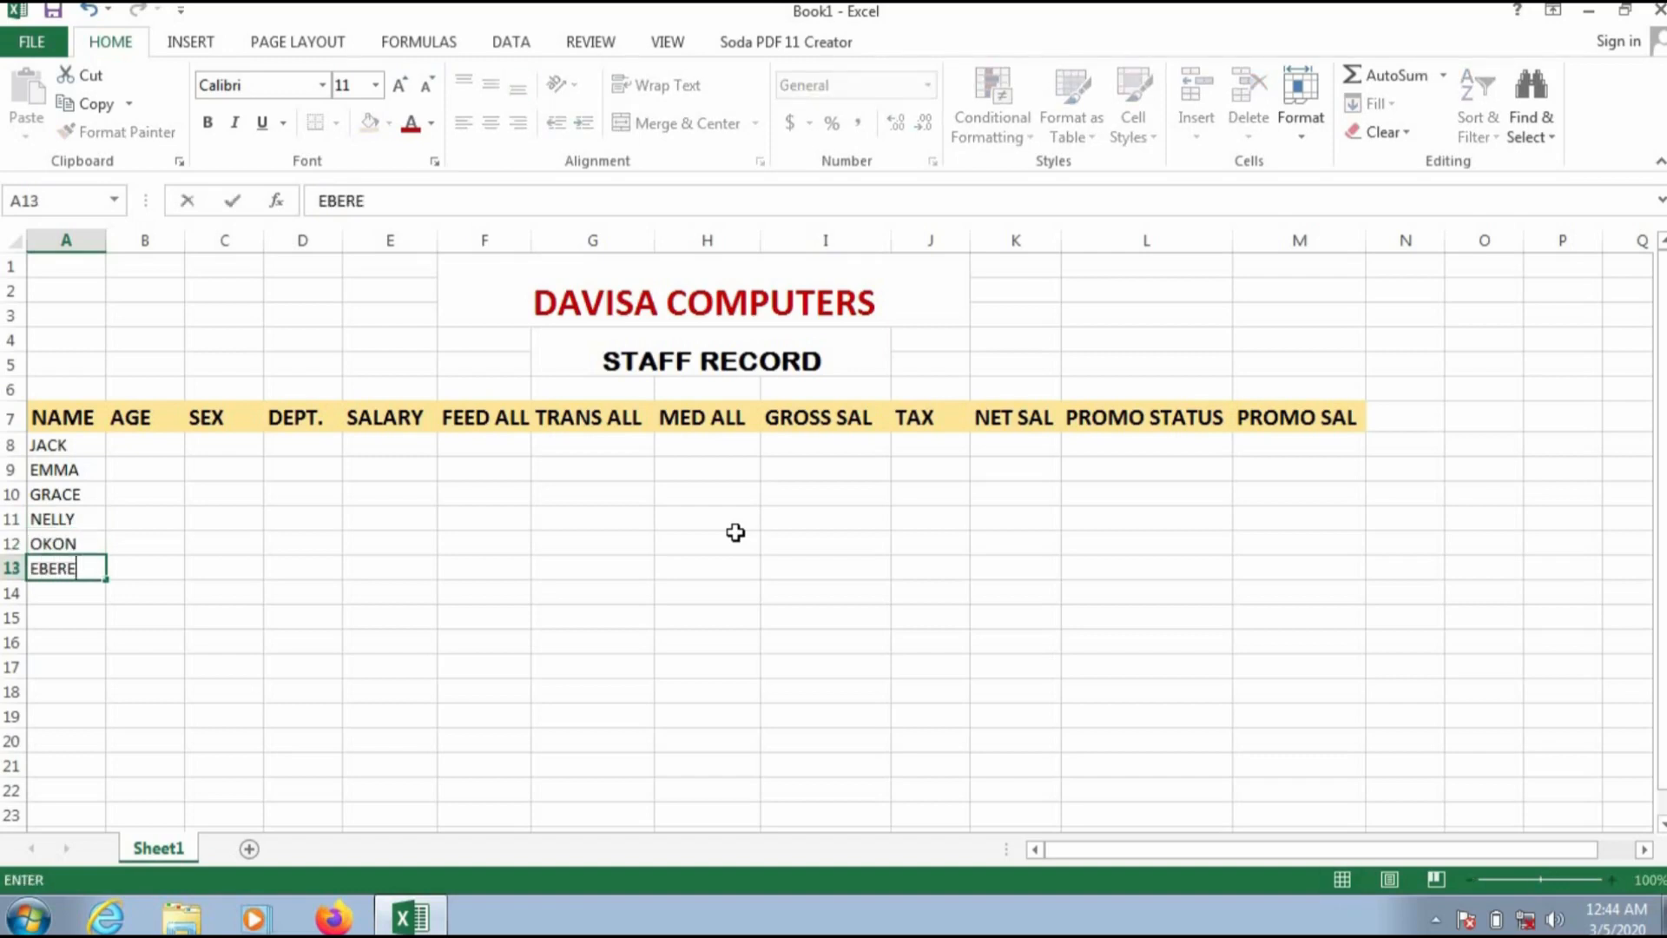
{"action": "key", "text": "Return"}
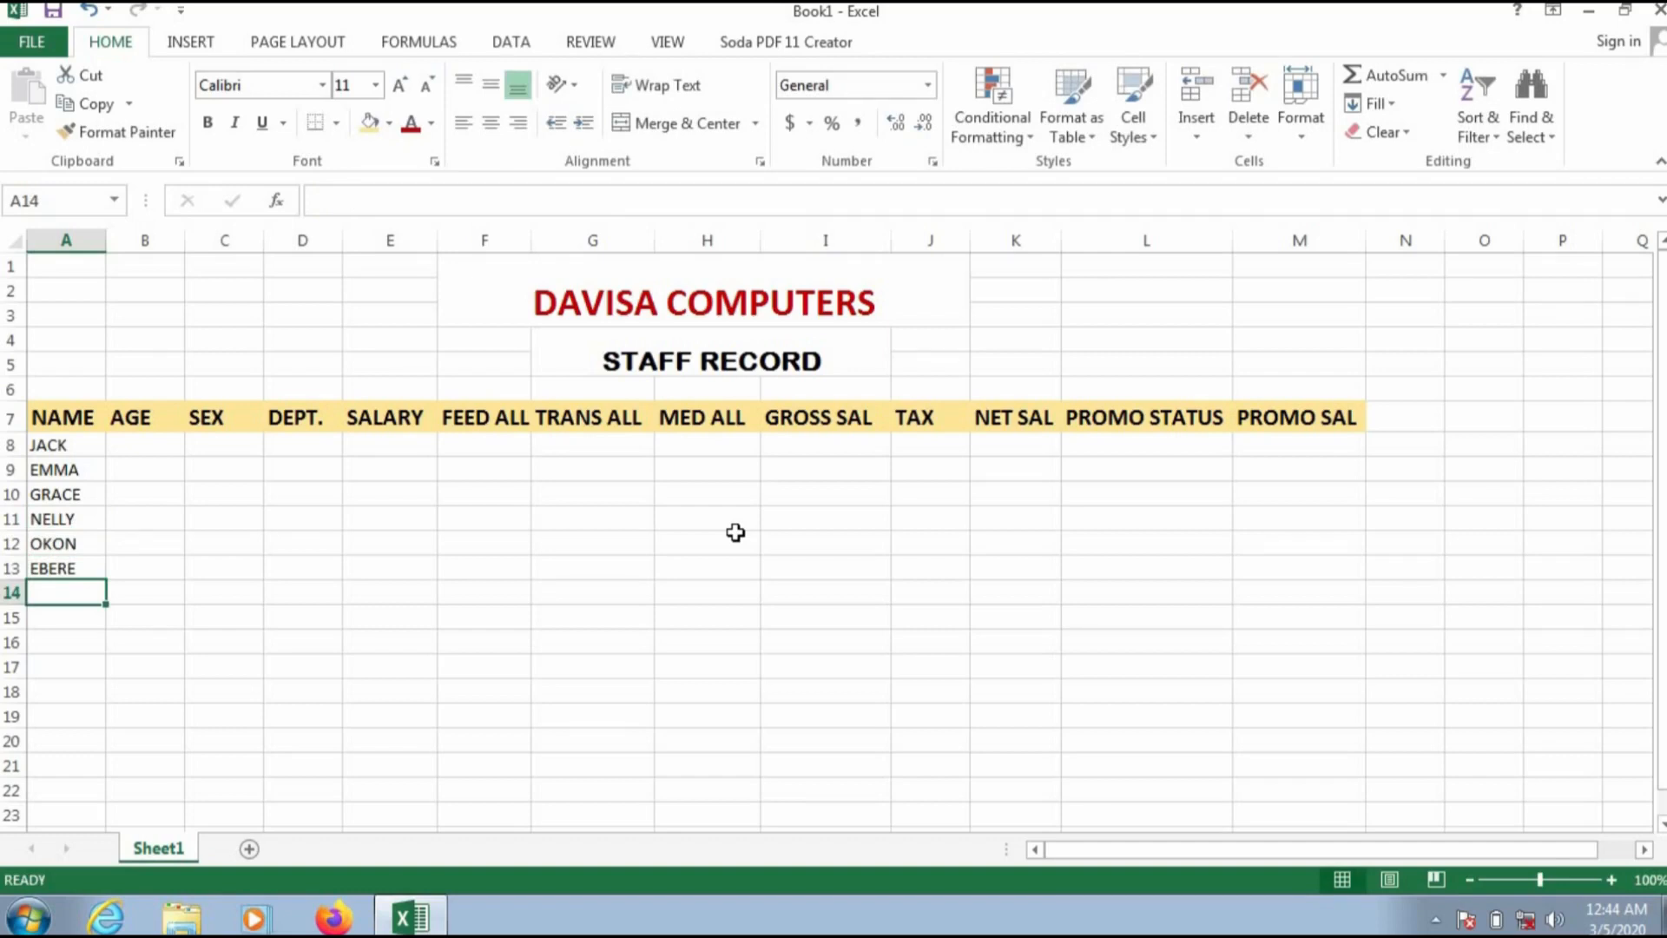
{"action": "type", "text": "TUNDE"}
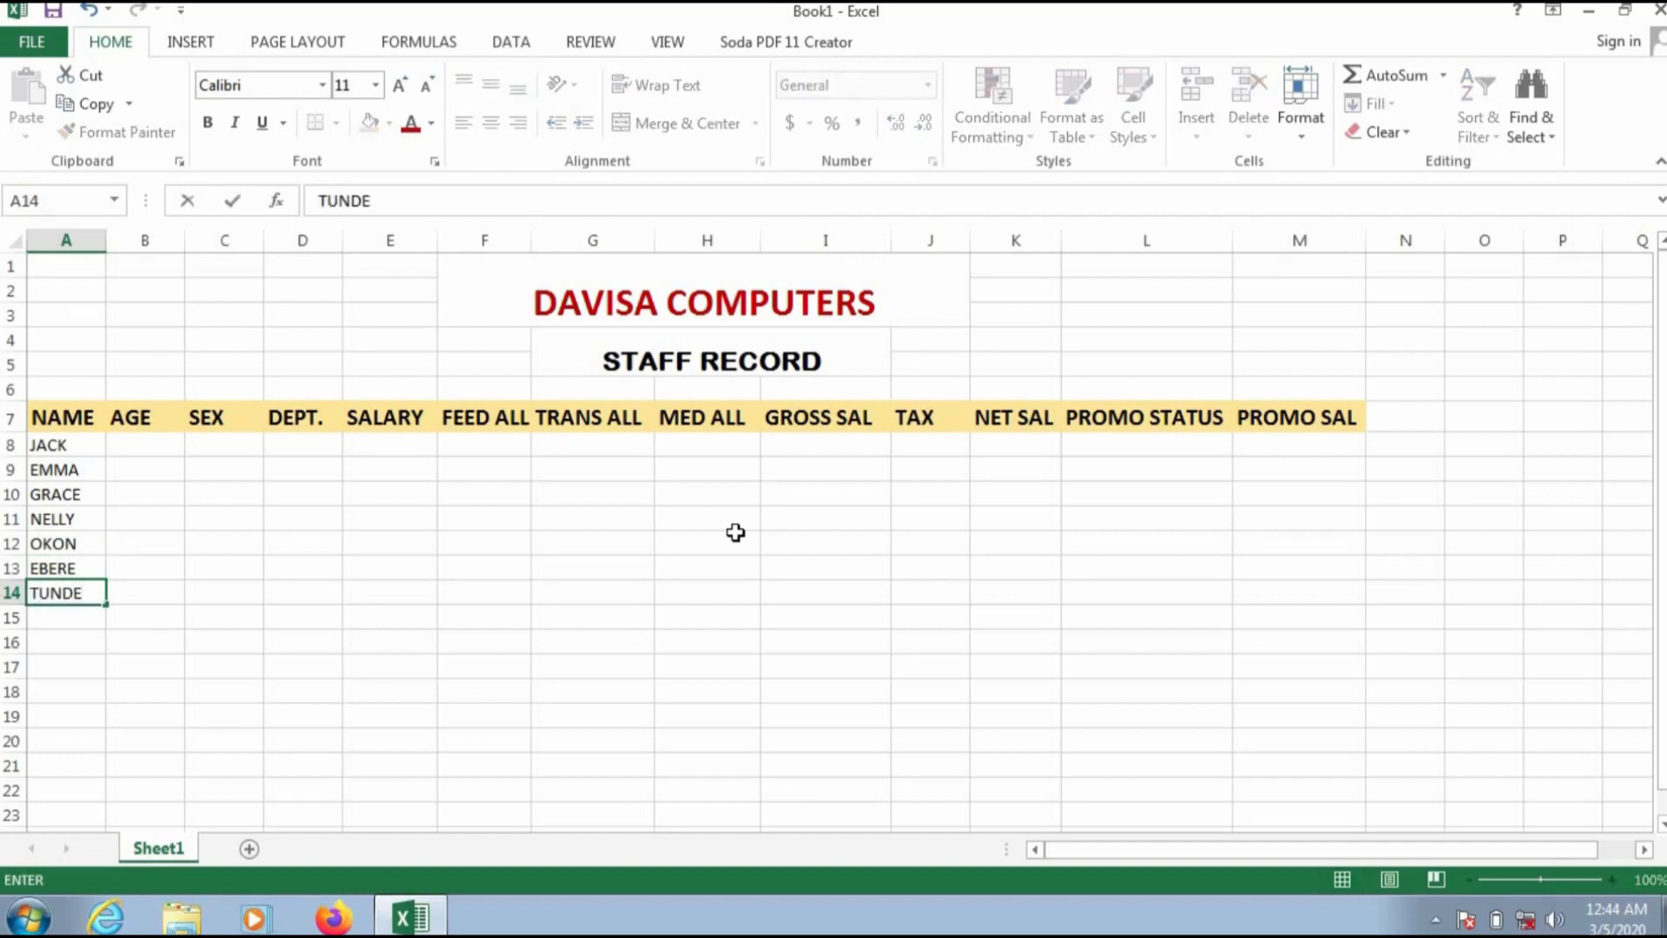
{"action": "key", "text": "Return"}
{"action": "type", "text": "MUSA"}
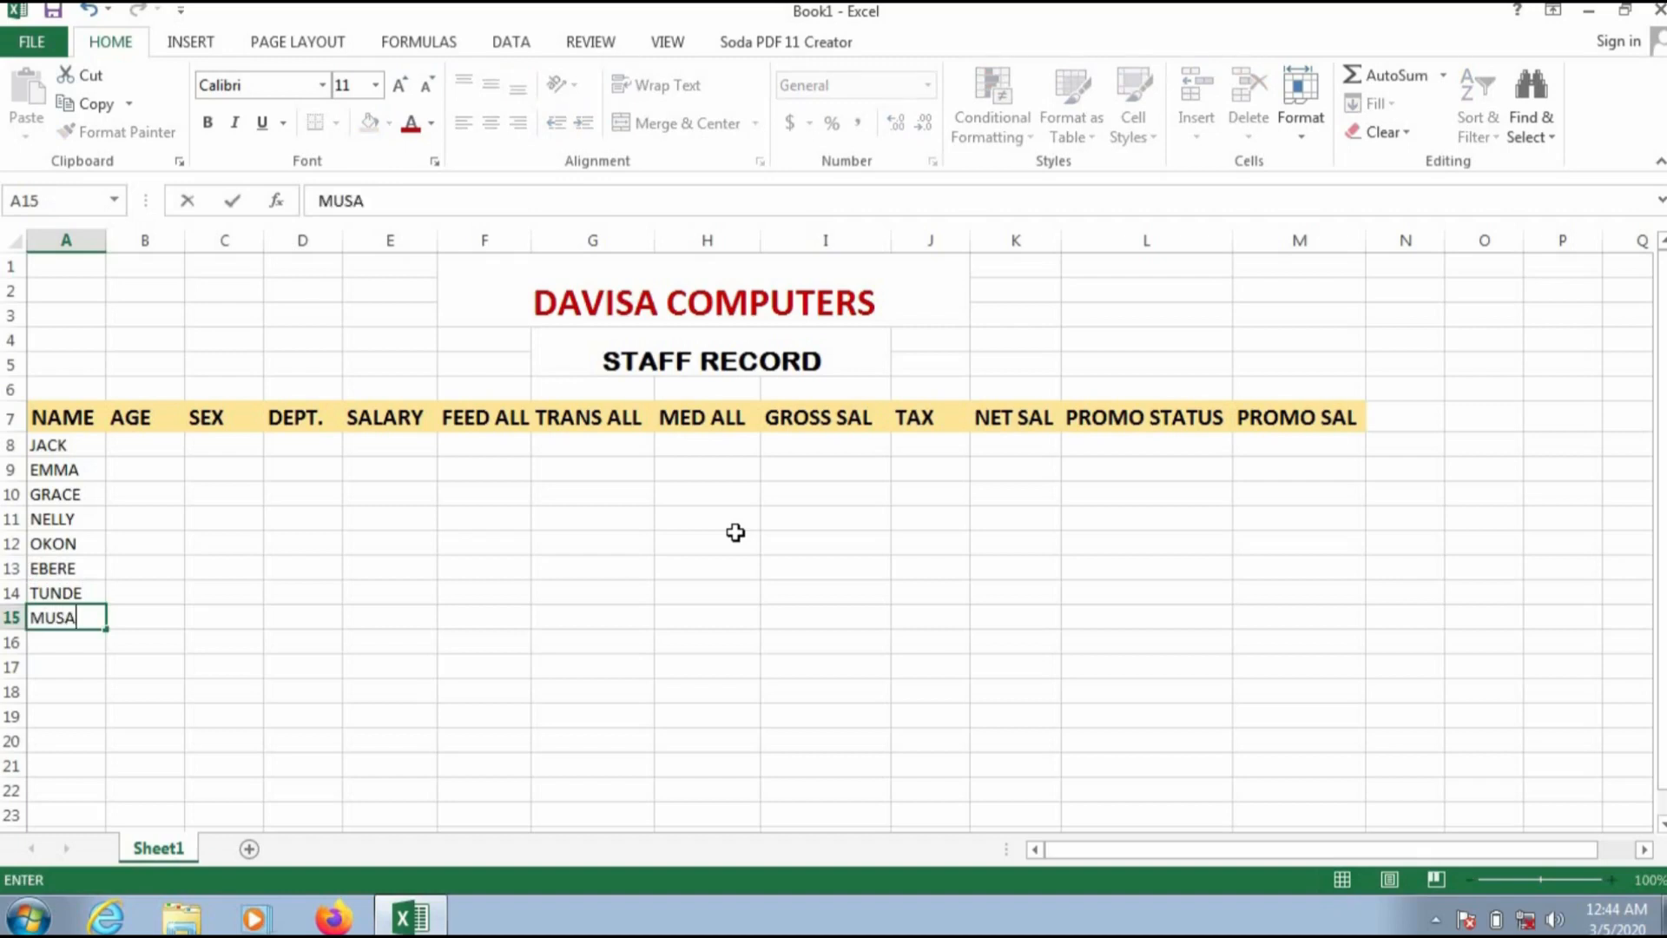
{"action": "key", "text": "Return"}
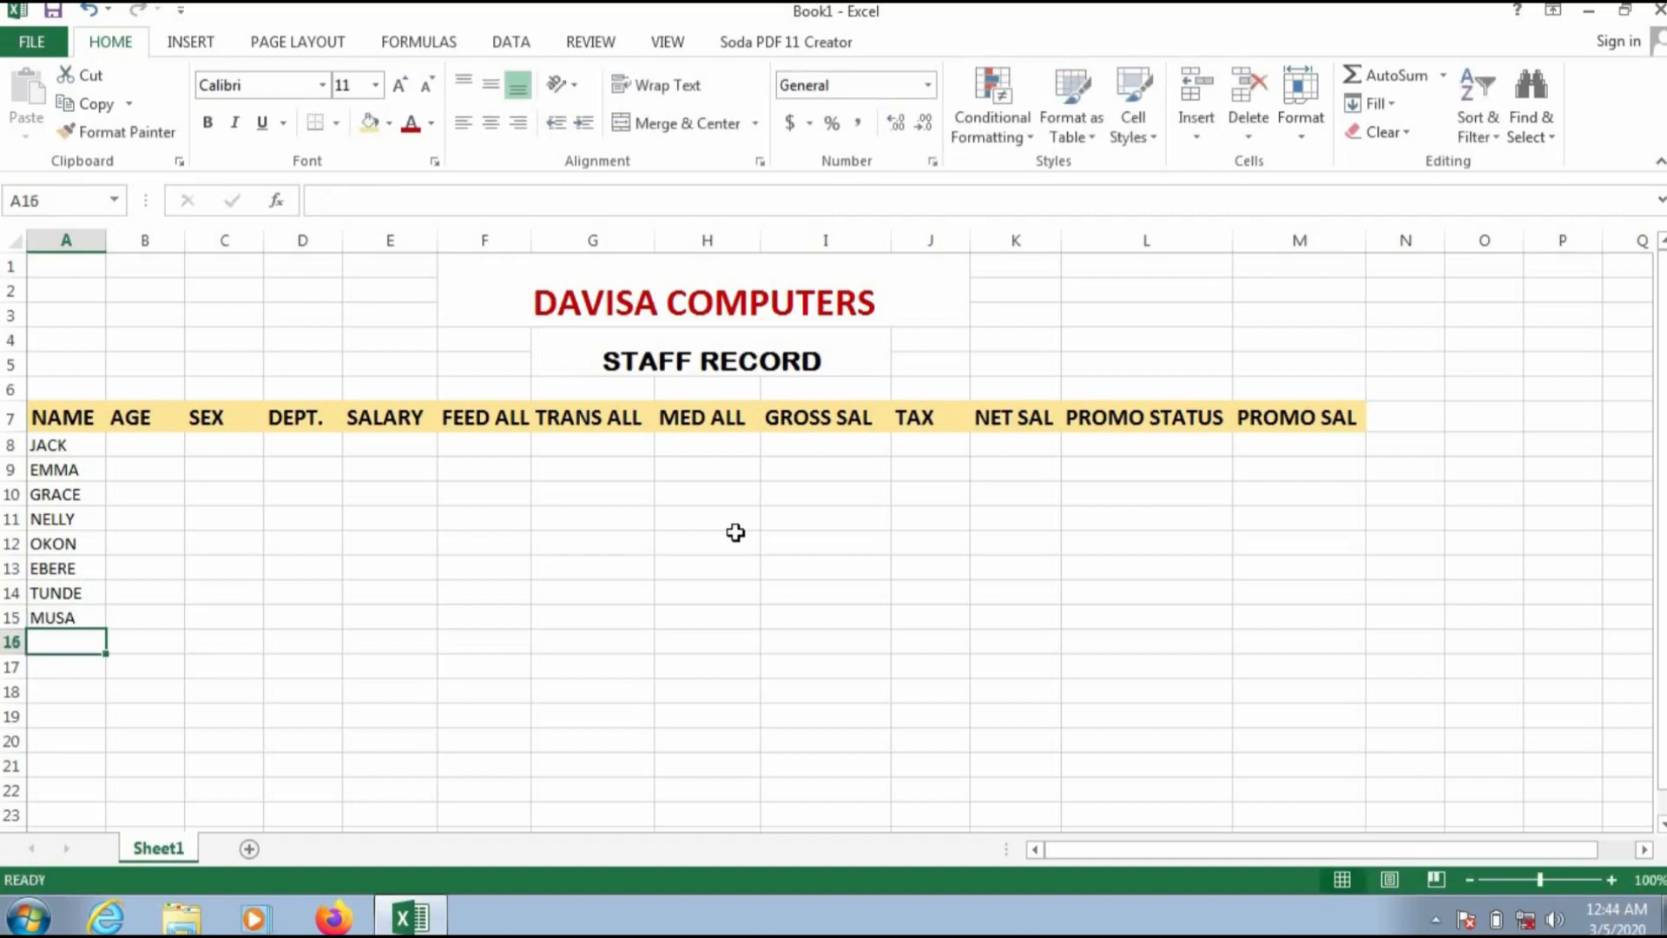
{"action": "type", "text": "IM"}
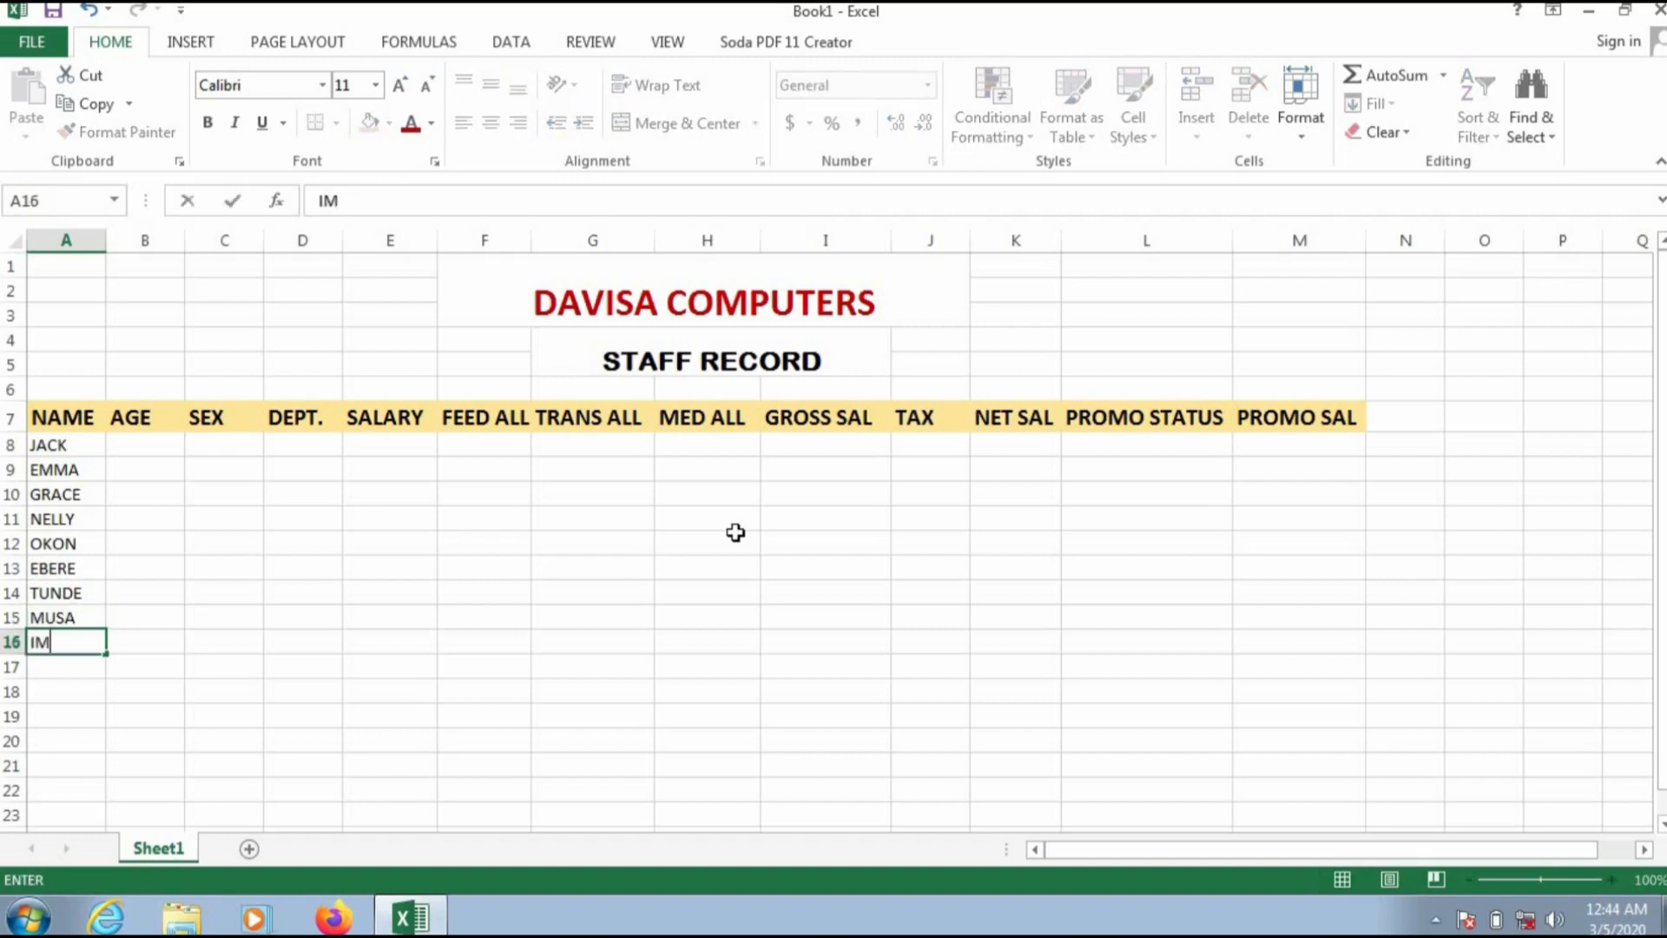
{"action": "type", "text": "EH"}
{"action": "left_click", "coordinate": [151, 443]}
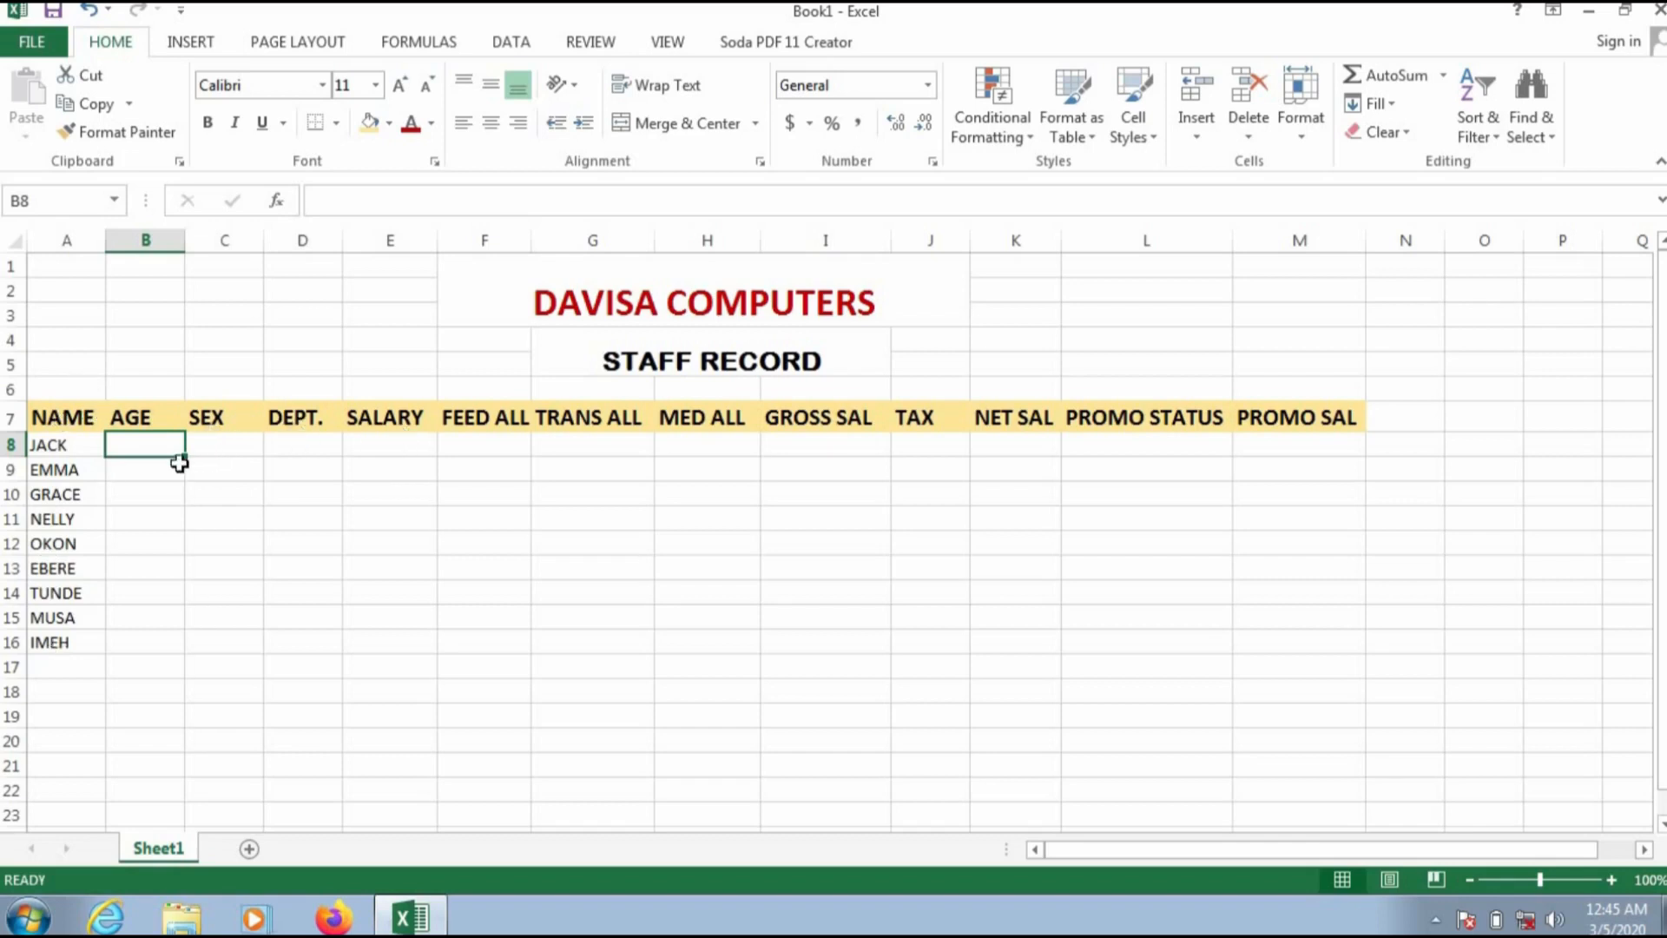
Step: Enter ages 33 and 41 for JACK and EMMA in the AGE column
{"action": "type", "text": "33"}
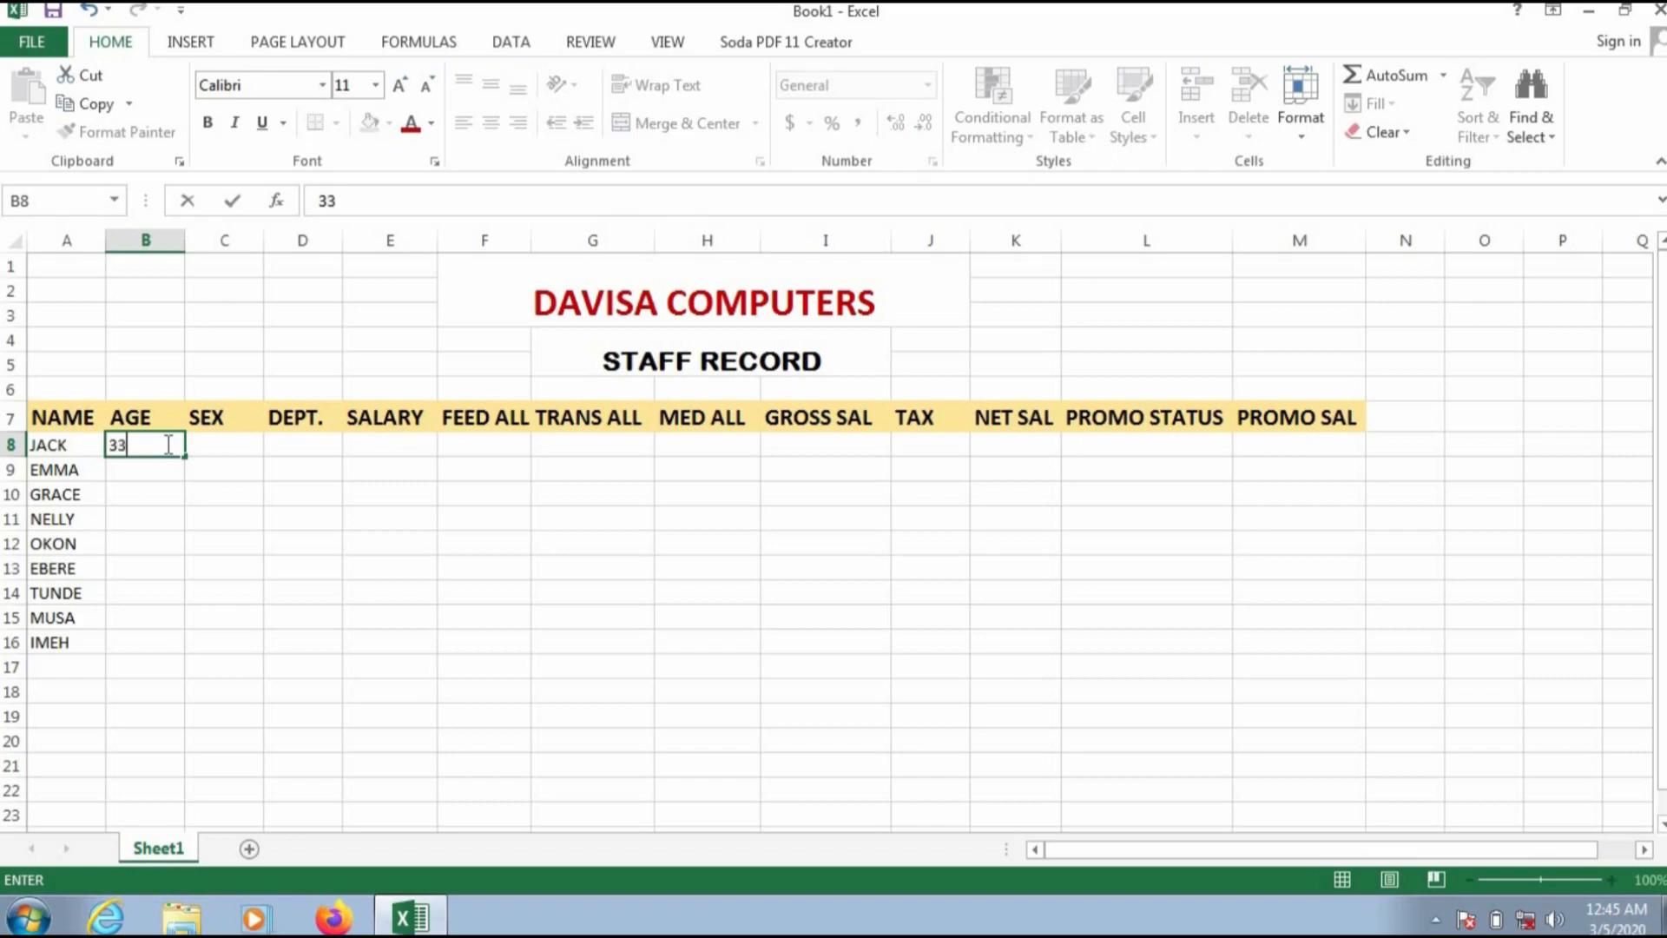
{"action": "key", "text": "Return"}
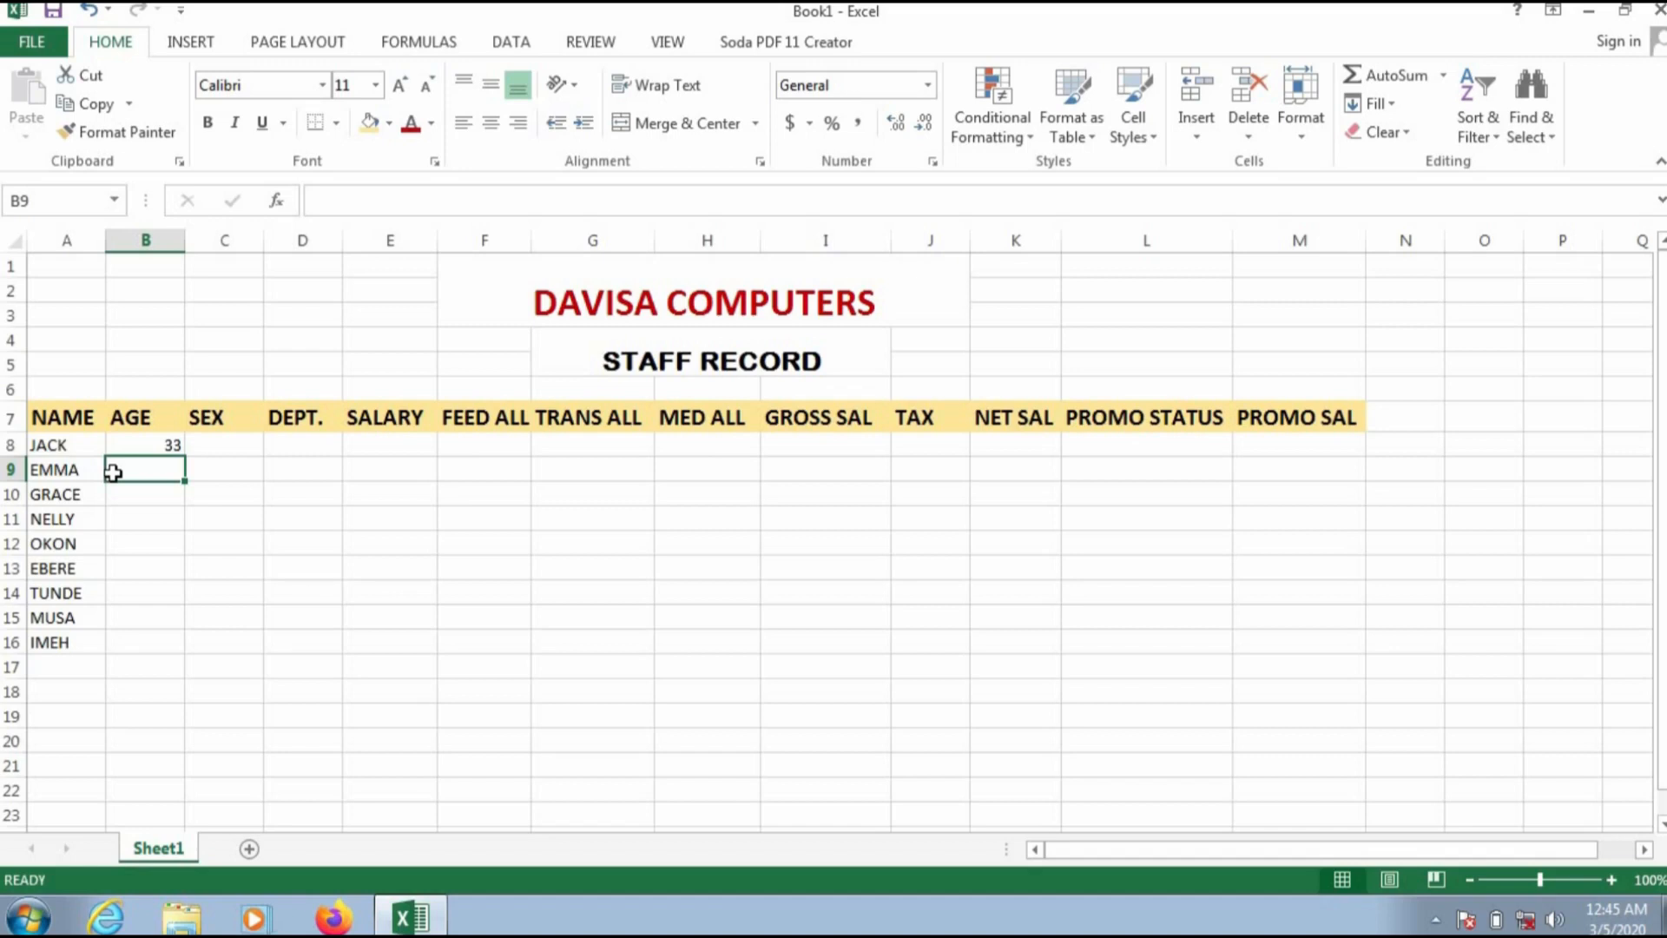
{"action": "type", "text": "41"}
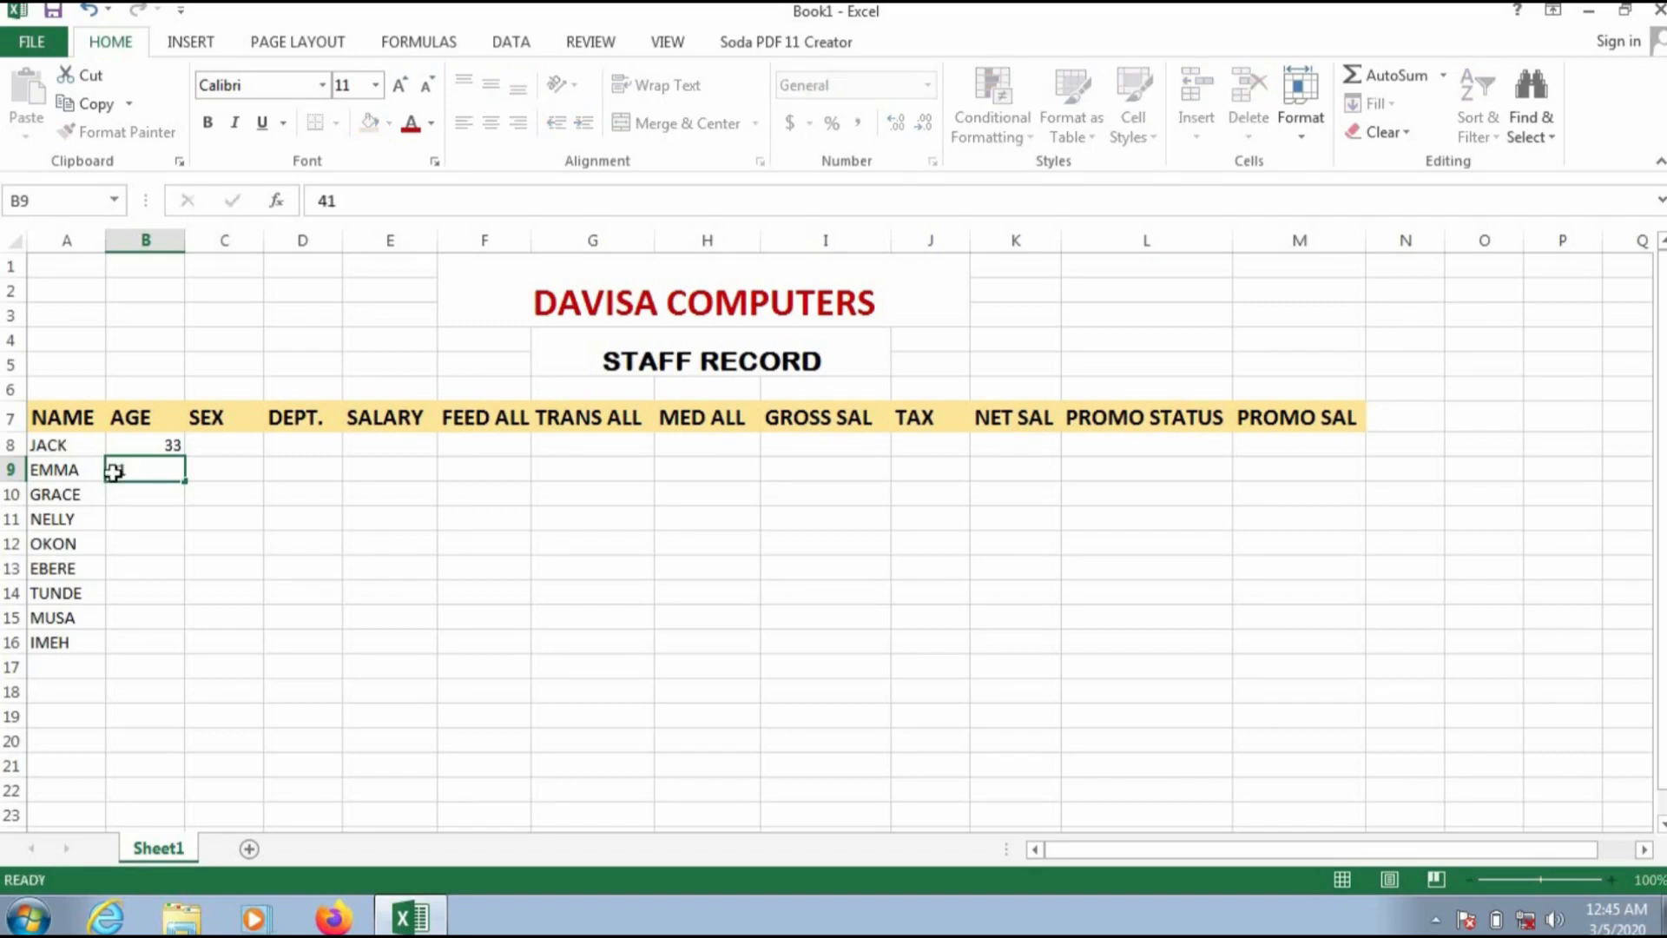
{"action": "key", "text": "Return"}
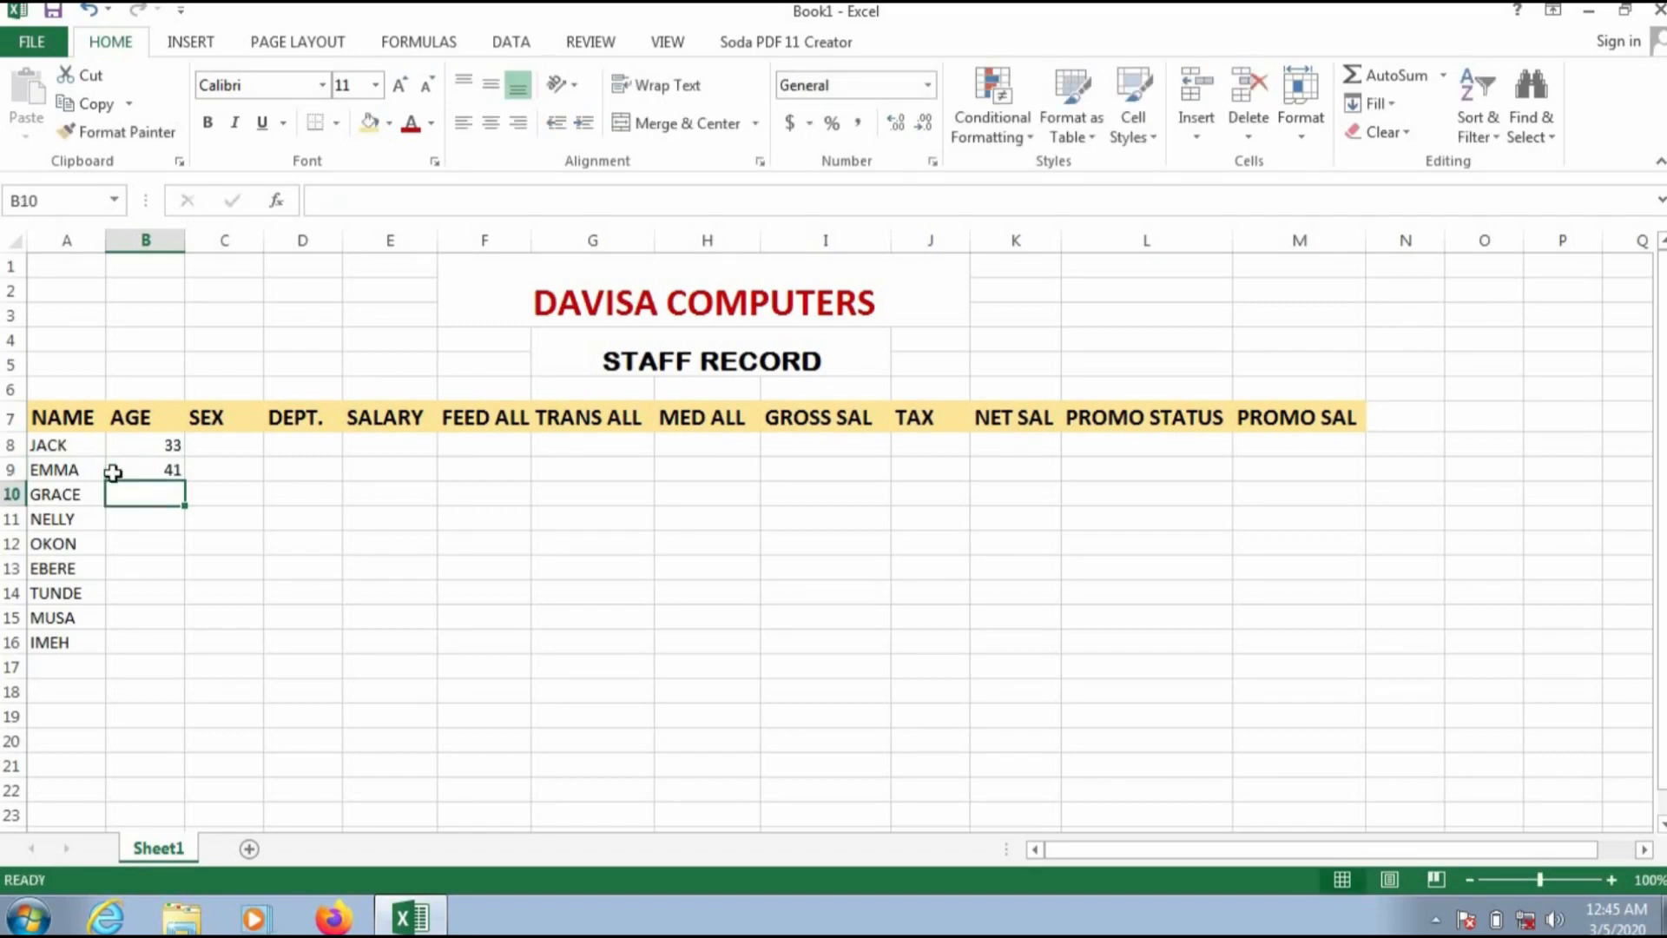
Step: Change JACK's age in B8 to 50
{"action": "key", "text": "Up"}
{"action": "key", "text": "Up"}
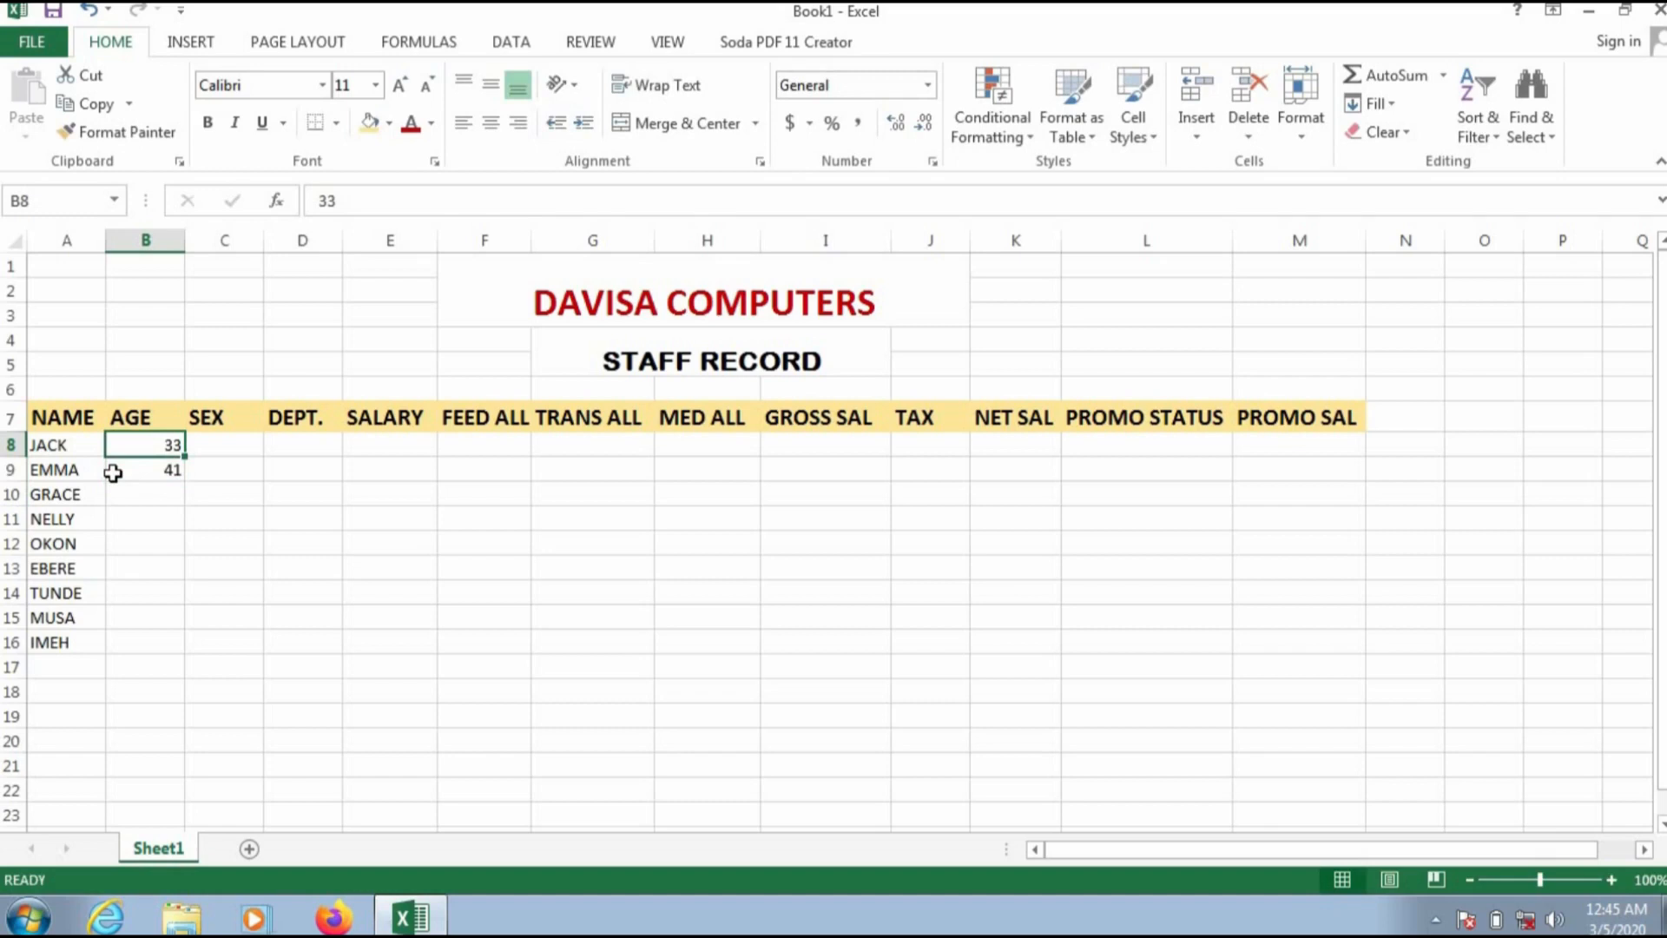
{"action": "type", "text": "50"}
{"action": "key", "text": "Return"}
{"action": "key", "text": "Return"}
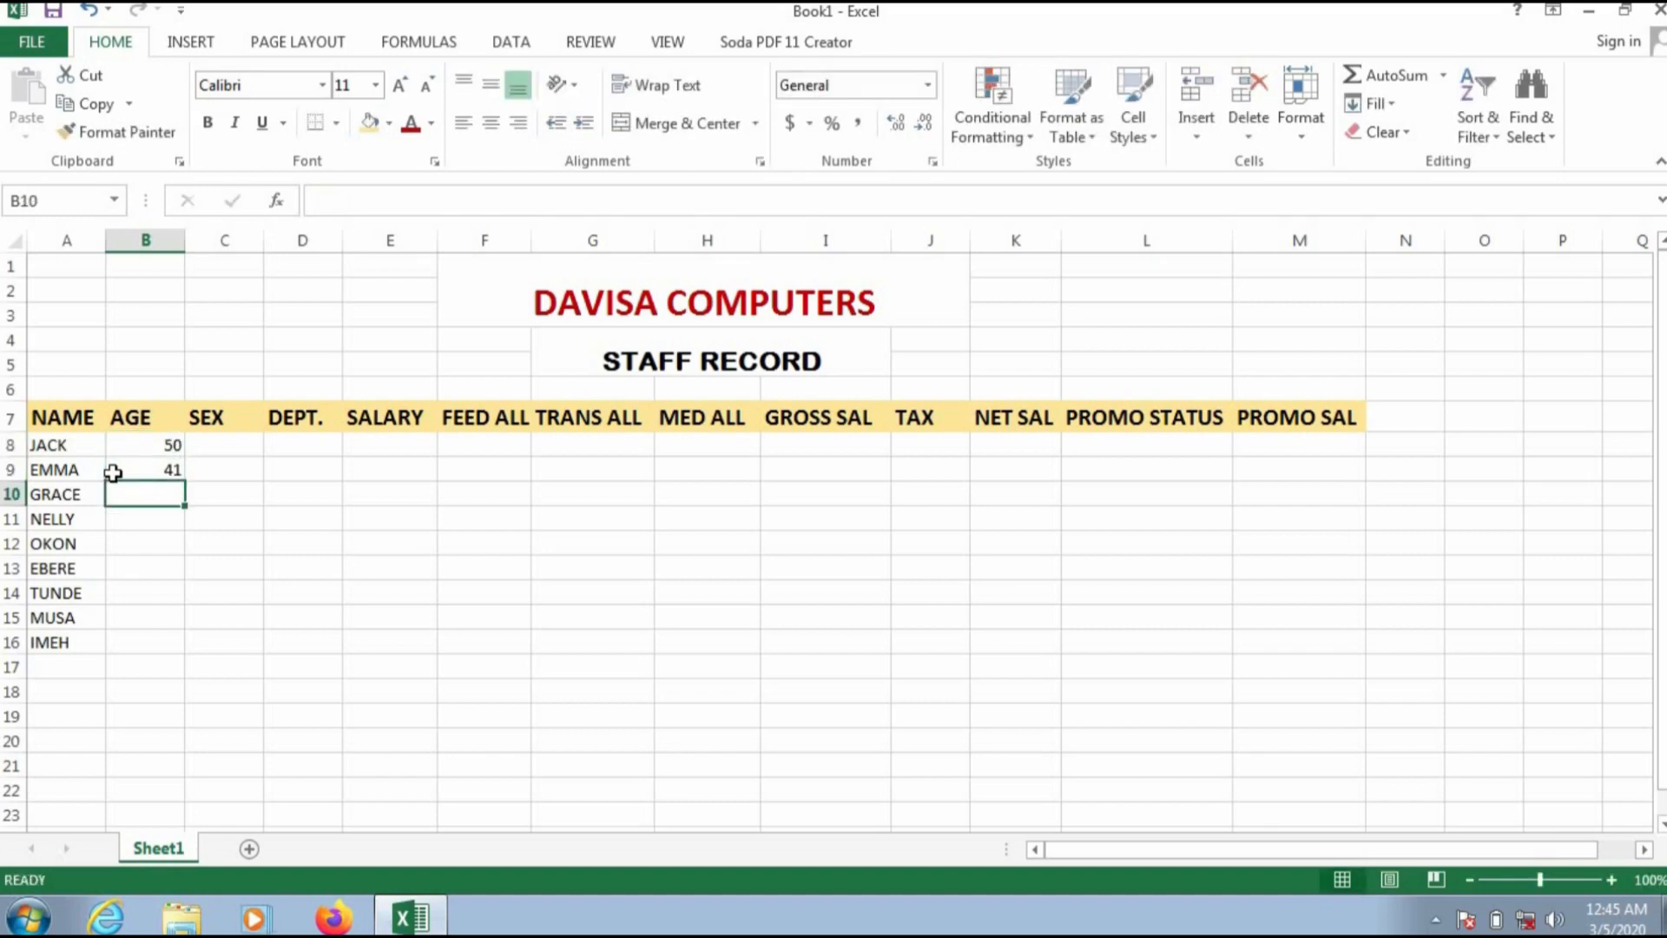
Step: Enter ages 31, 65, 51, 22, 38, 55 and 60 for the remaining staff in cells B10 to B16
{"action": "type", "text": "31"}
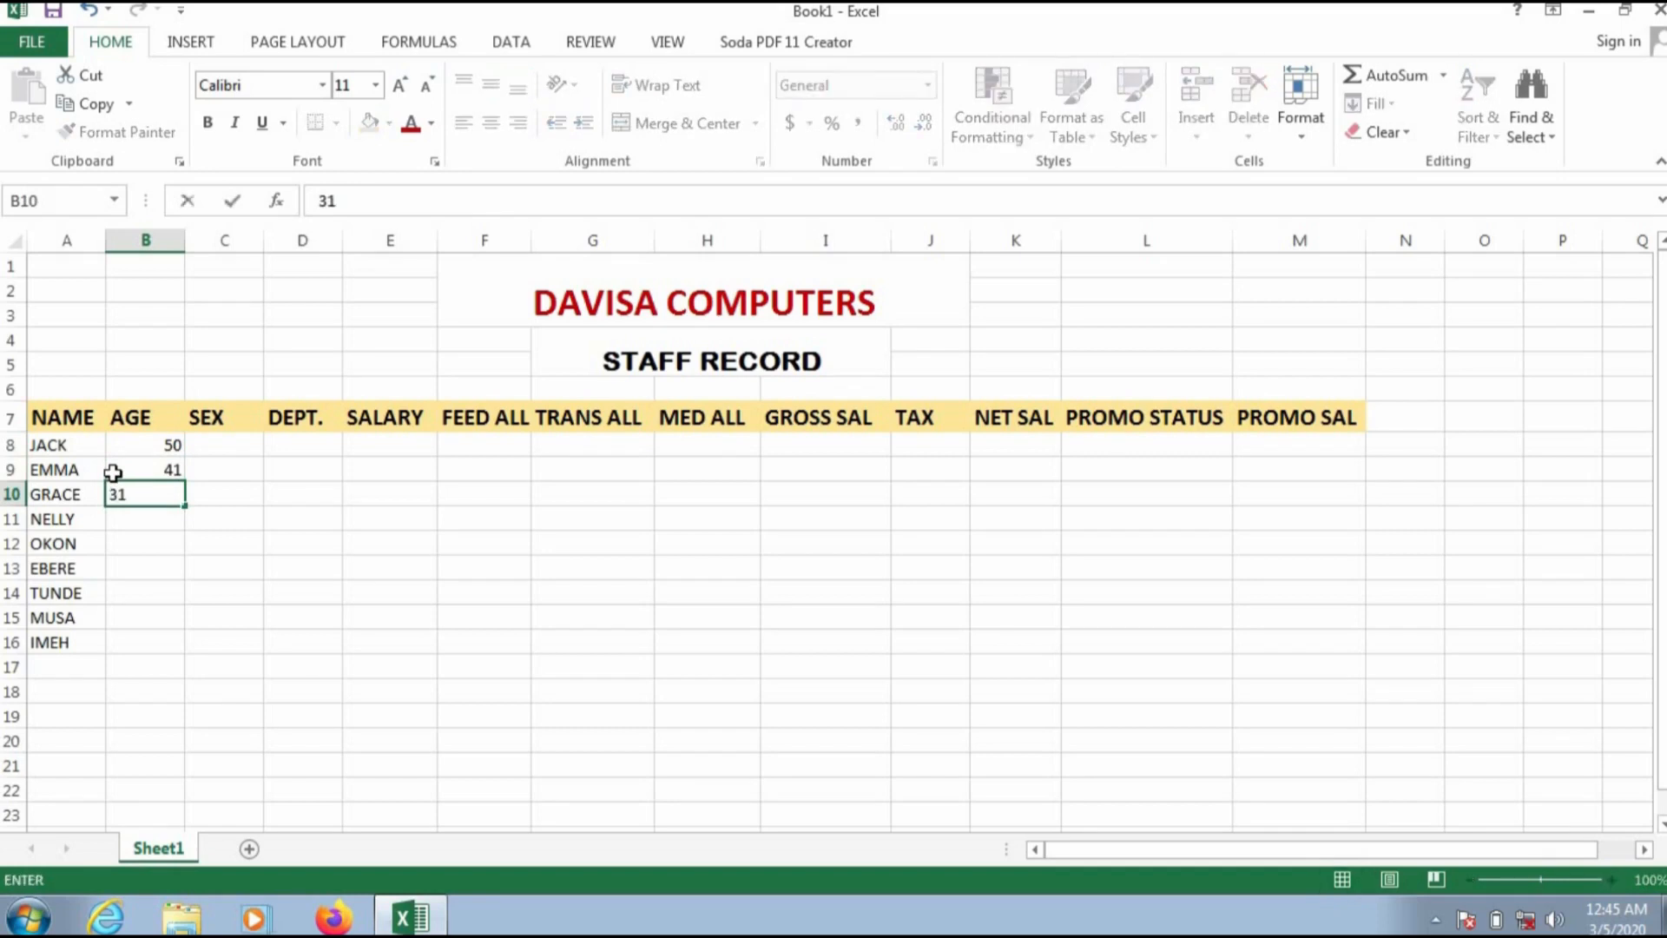
{"action": "key", "text": "Return"}
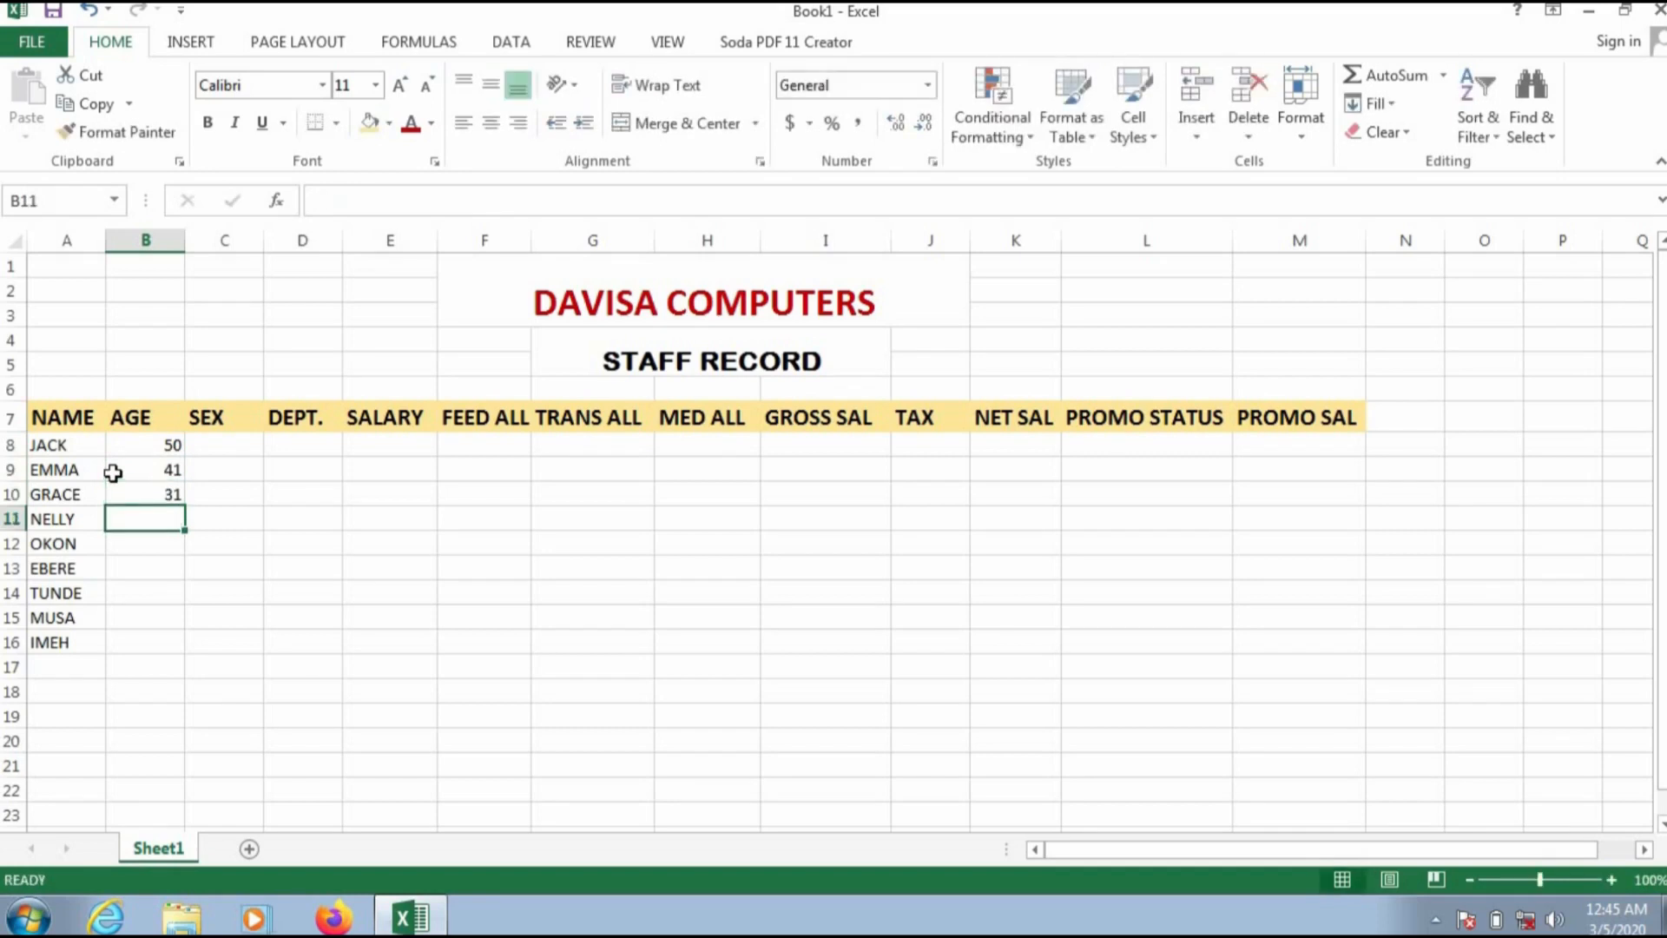
{"action": "type", "text": "65"}
{"action": "key", "text": "Return"}
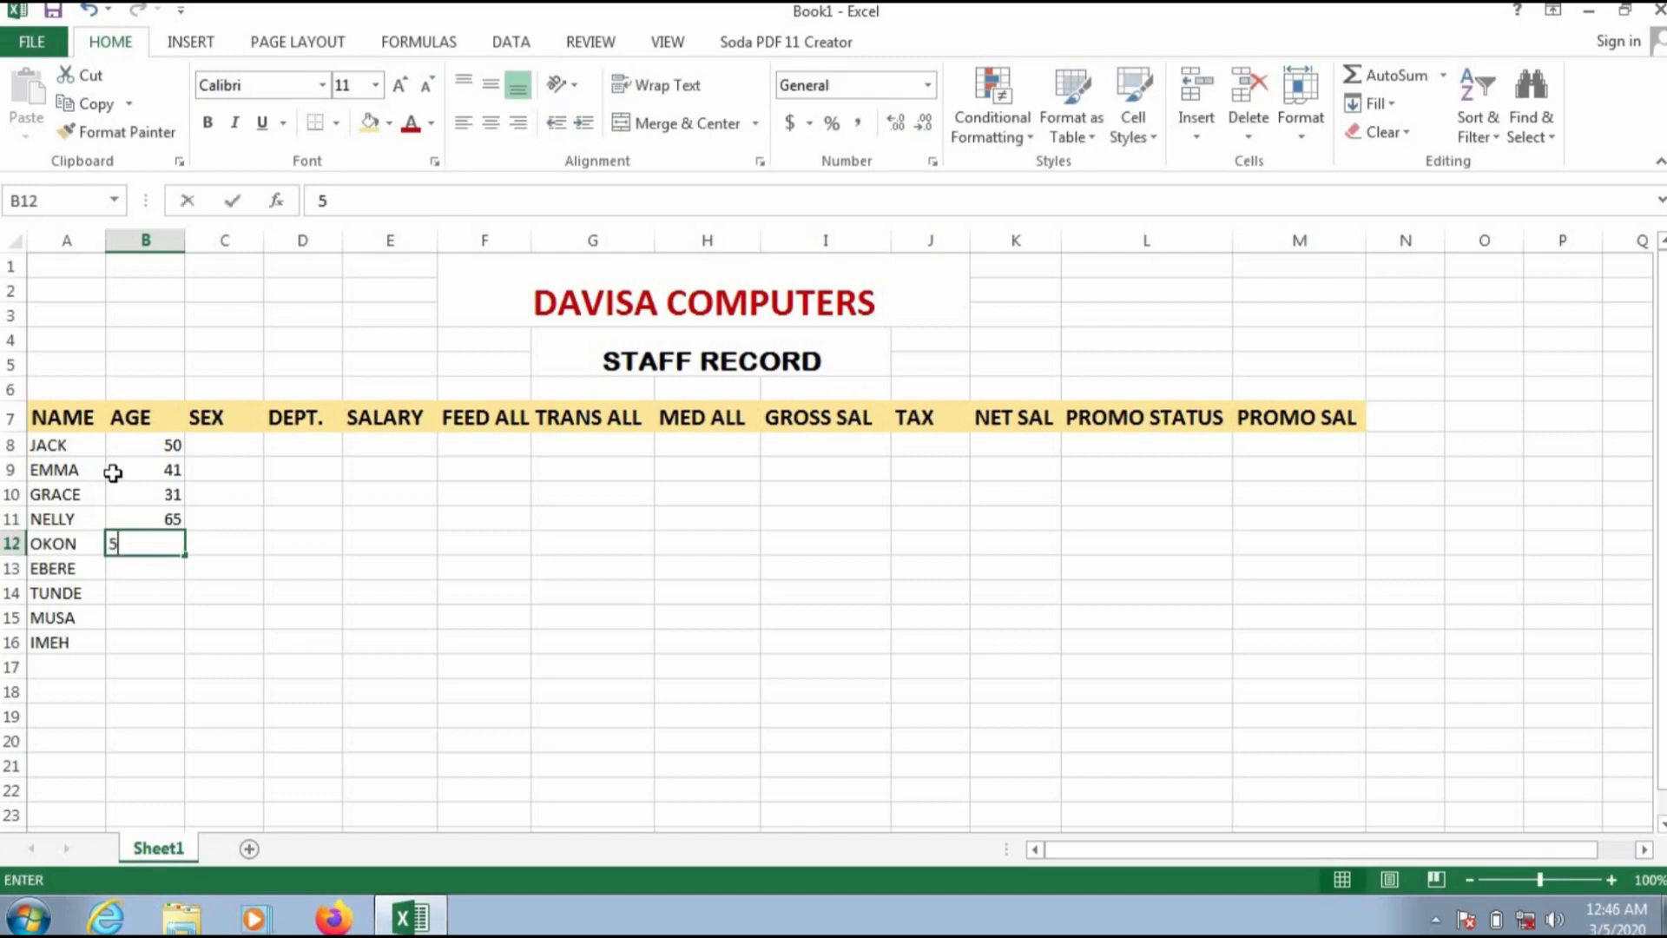
{"action": "type", "text": "51"}
{"action": "key", "text": "Return"}
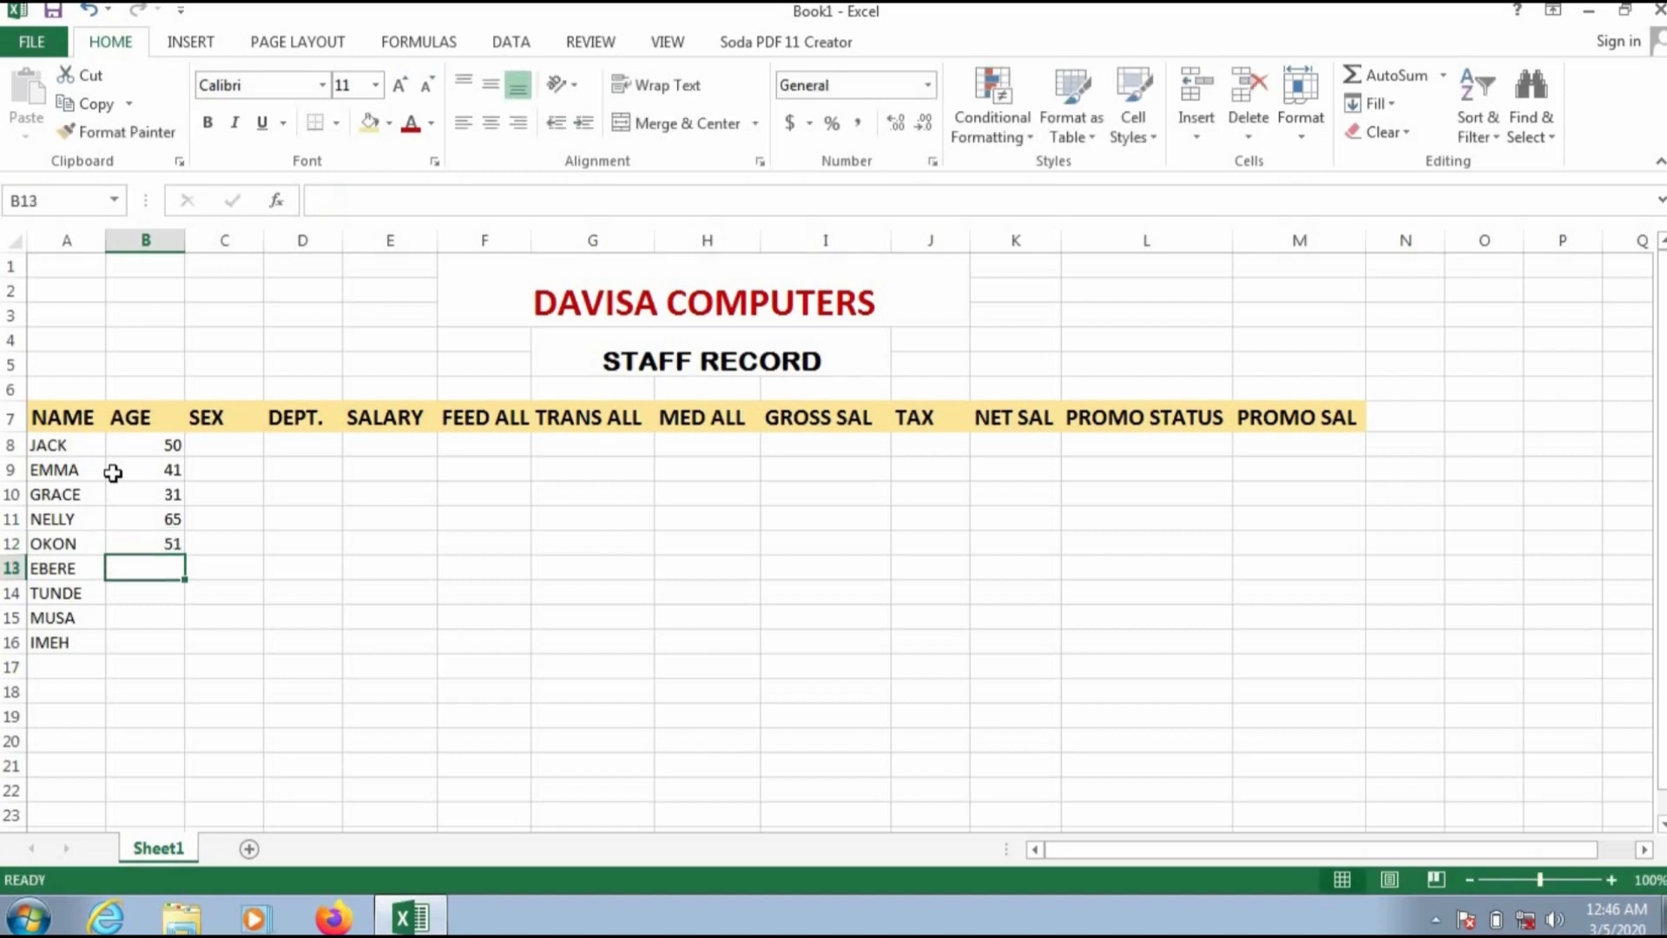
{"action": "type", "text": "22"}
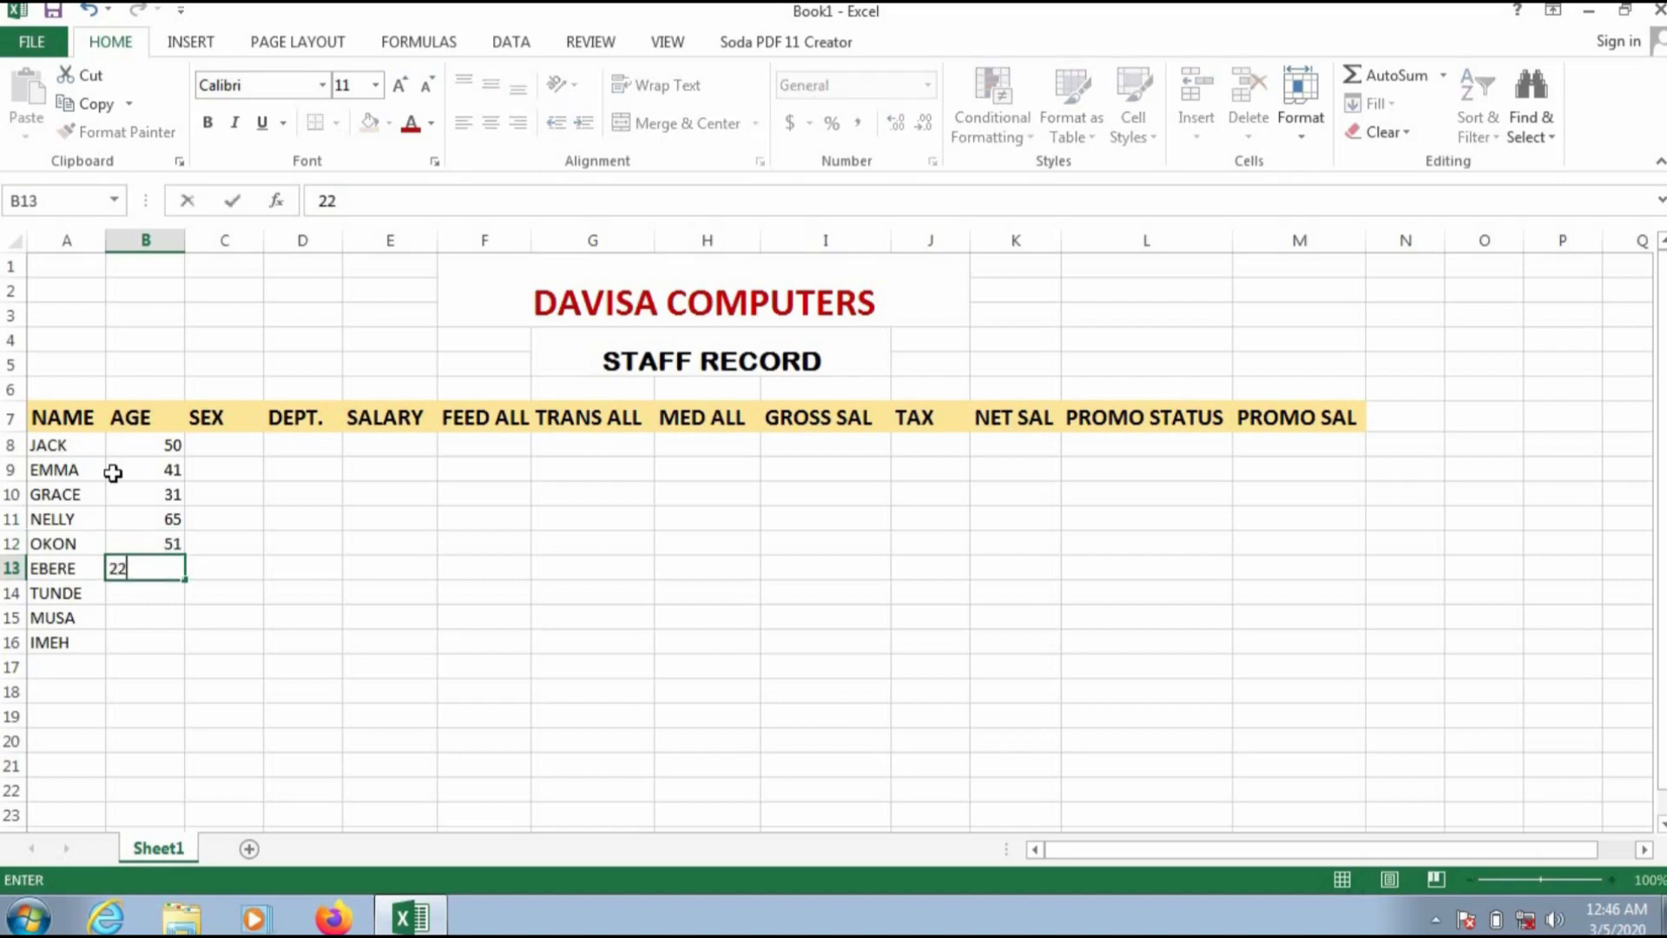
{"action": "key", "text": "Return"}
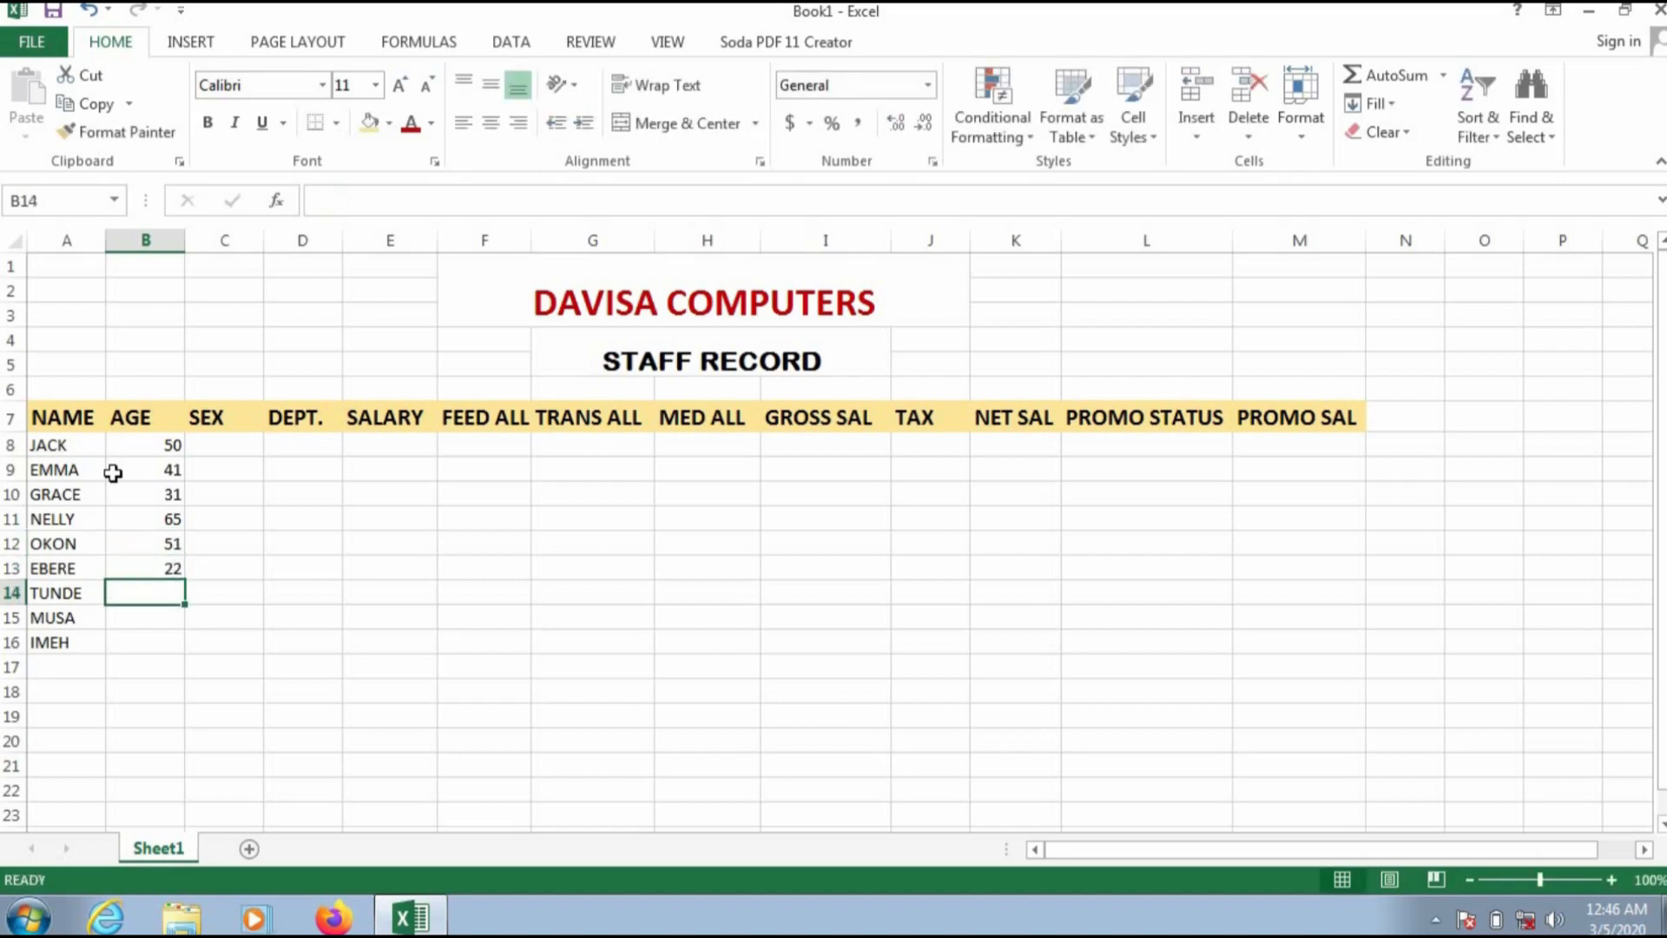
{"action": "type", "text": "38"}
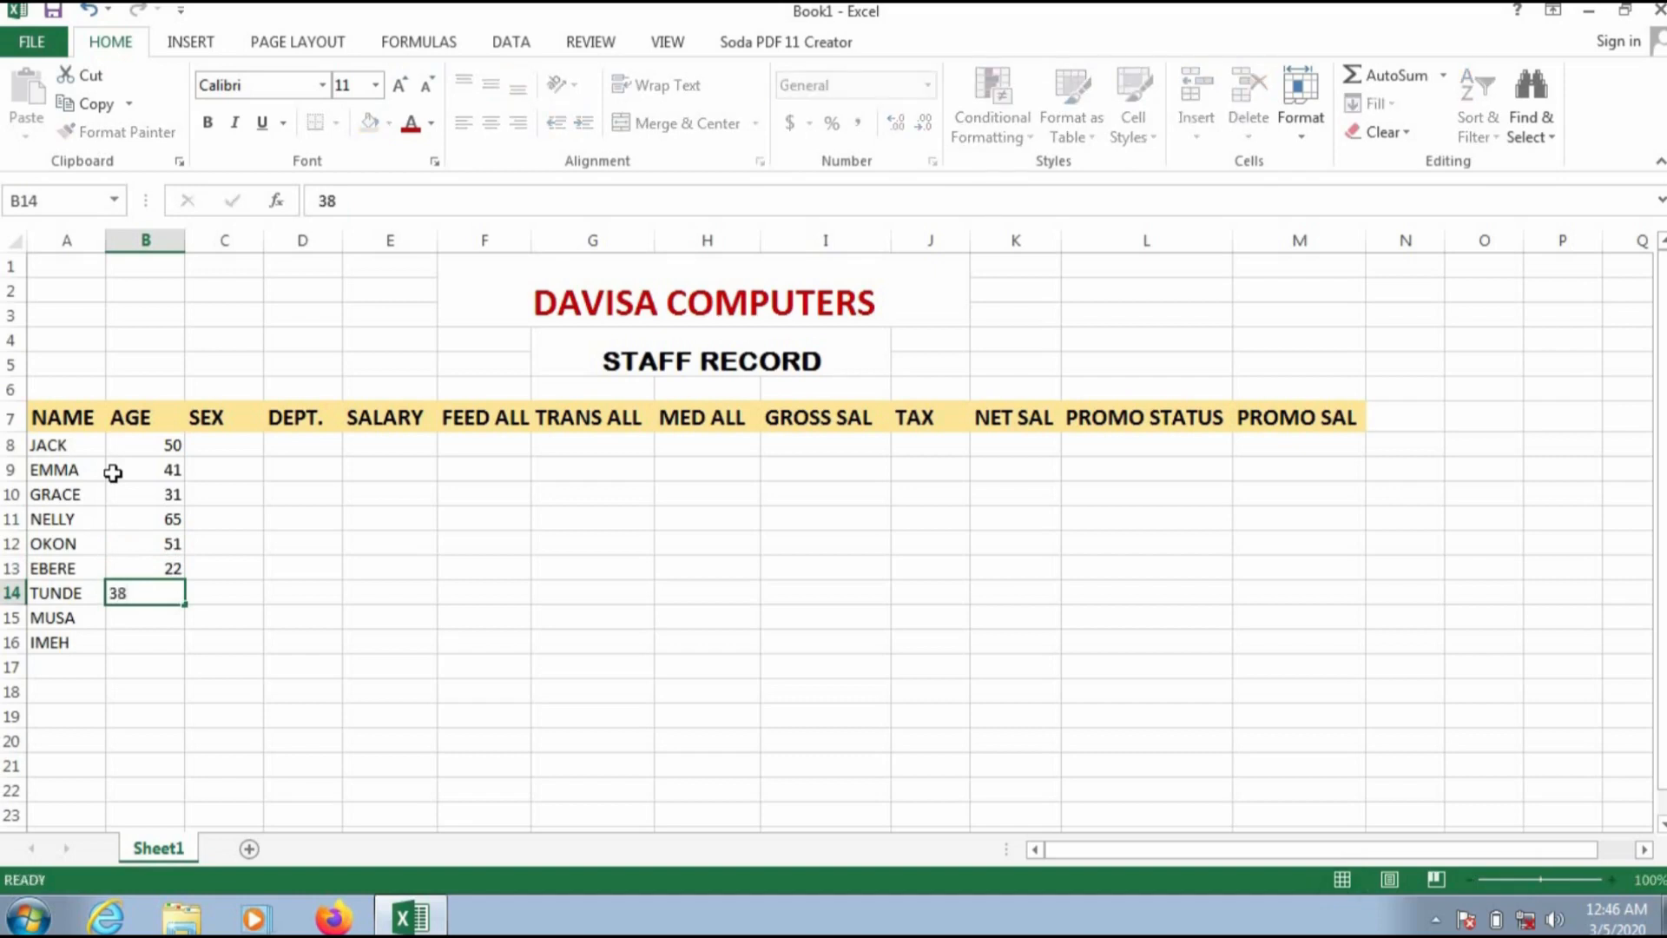
{"action": "key", "text": "Return"}
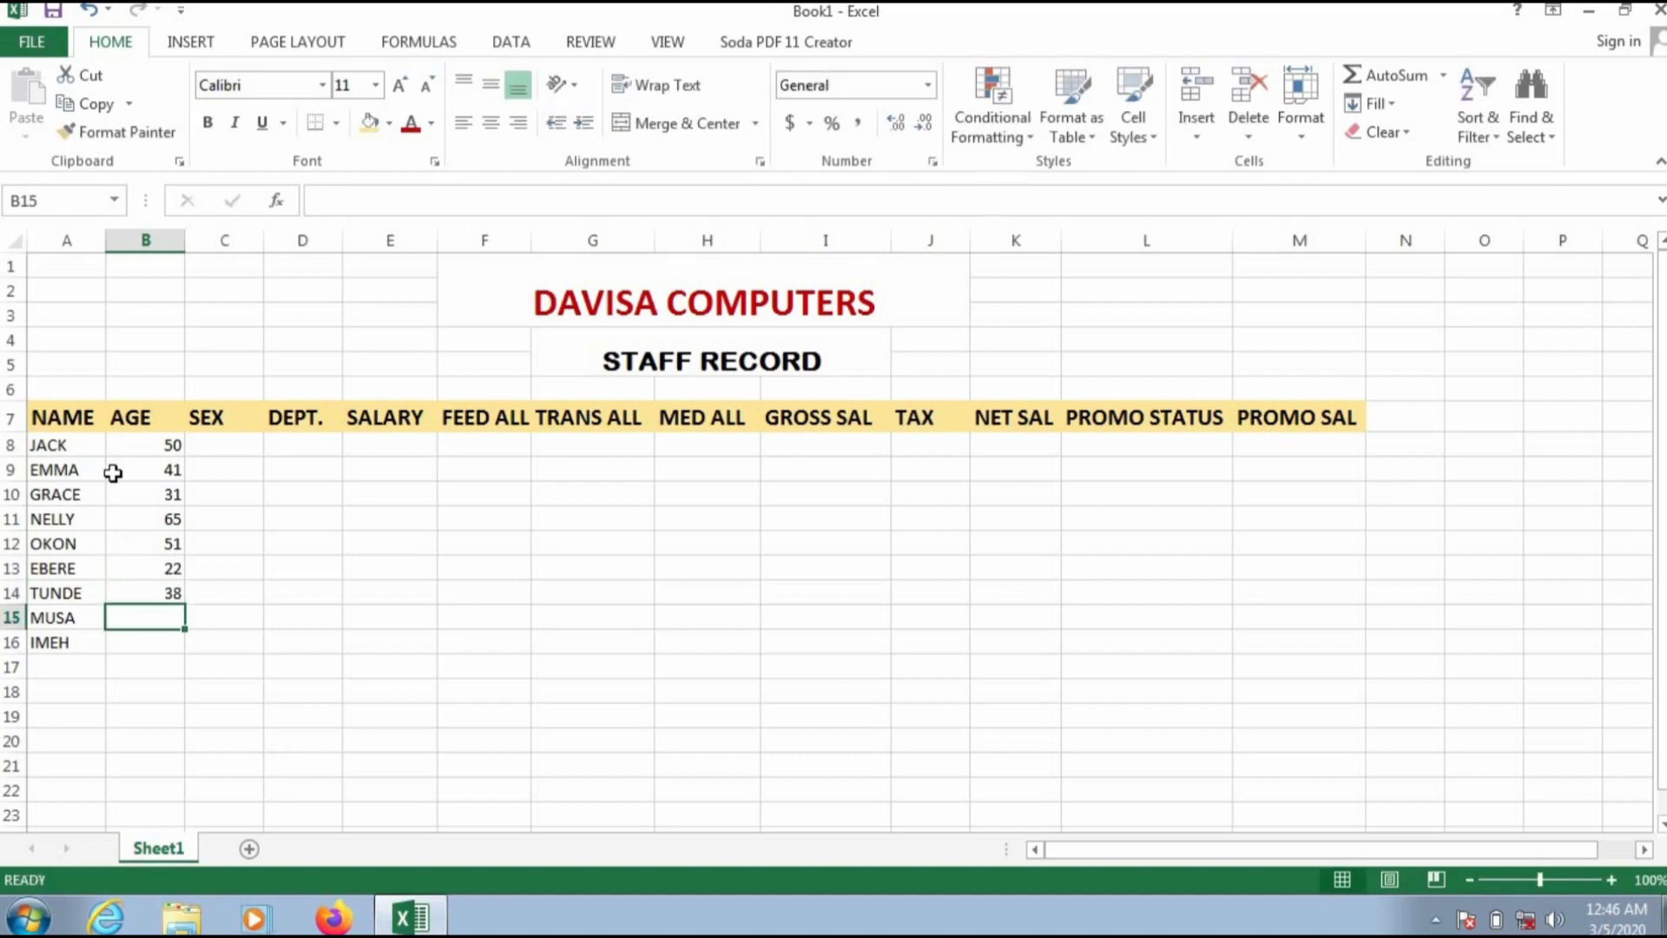
{"action": "type", "text": "55"}
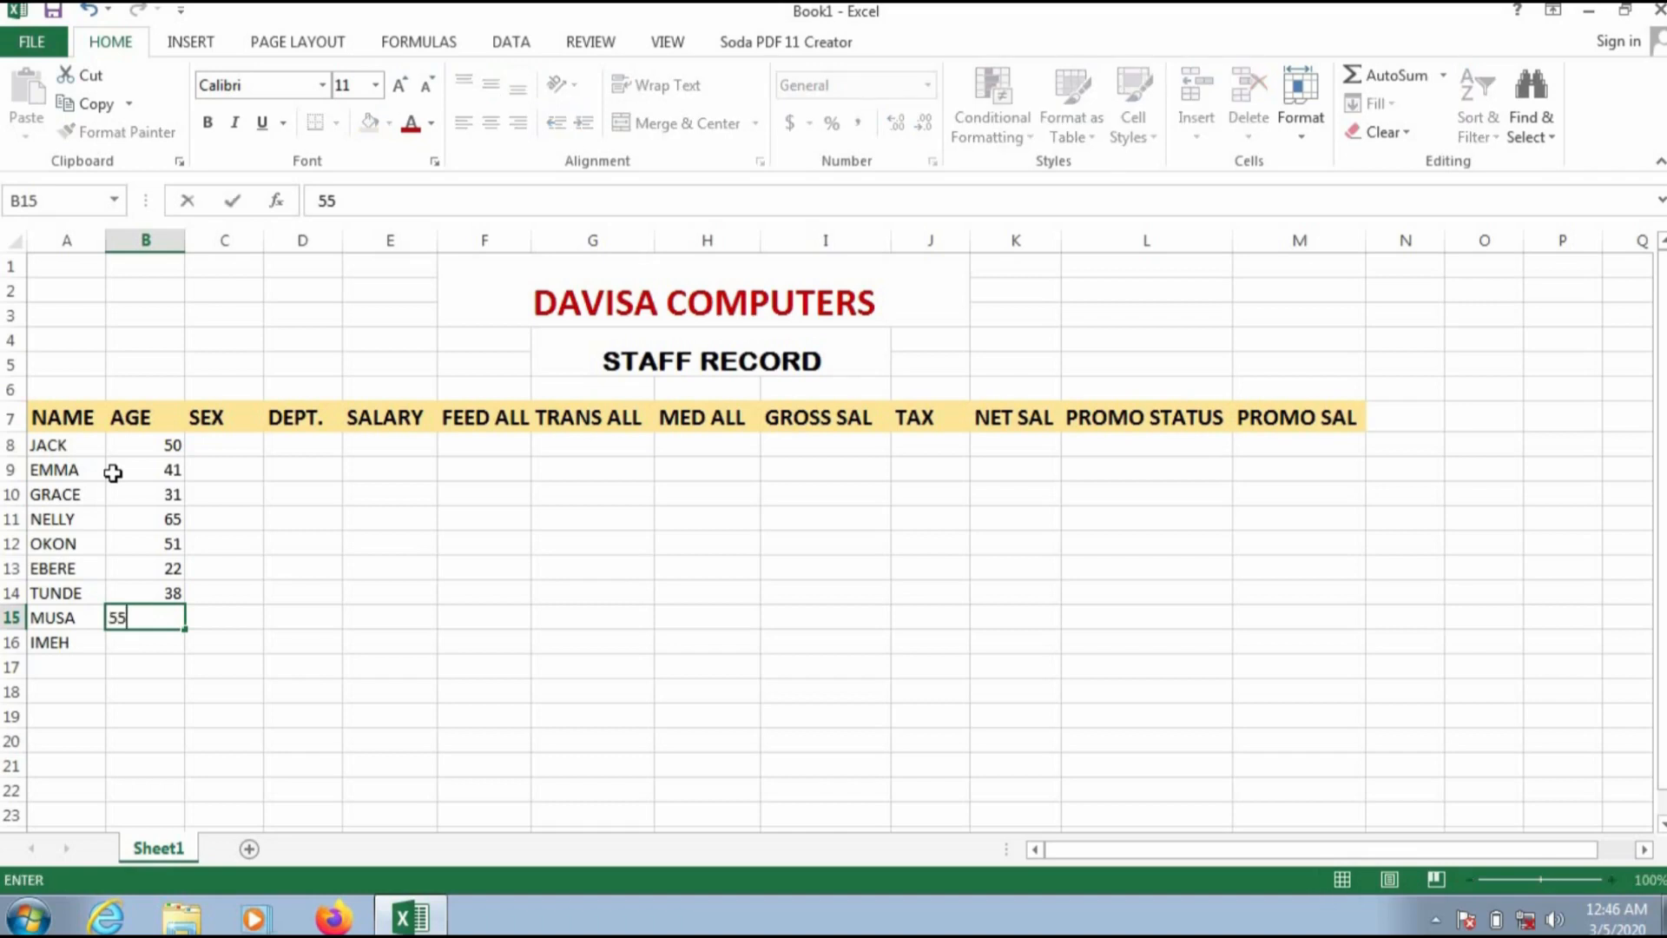
{"action": "key", "text": "Return"}
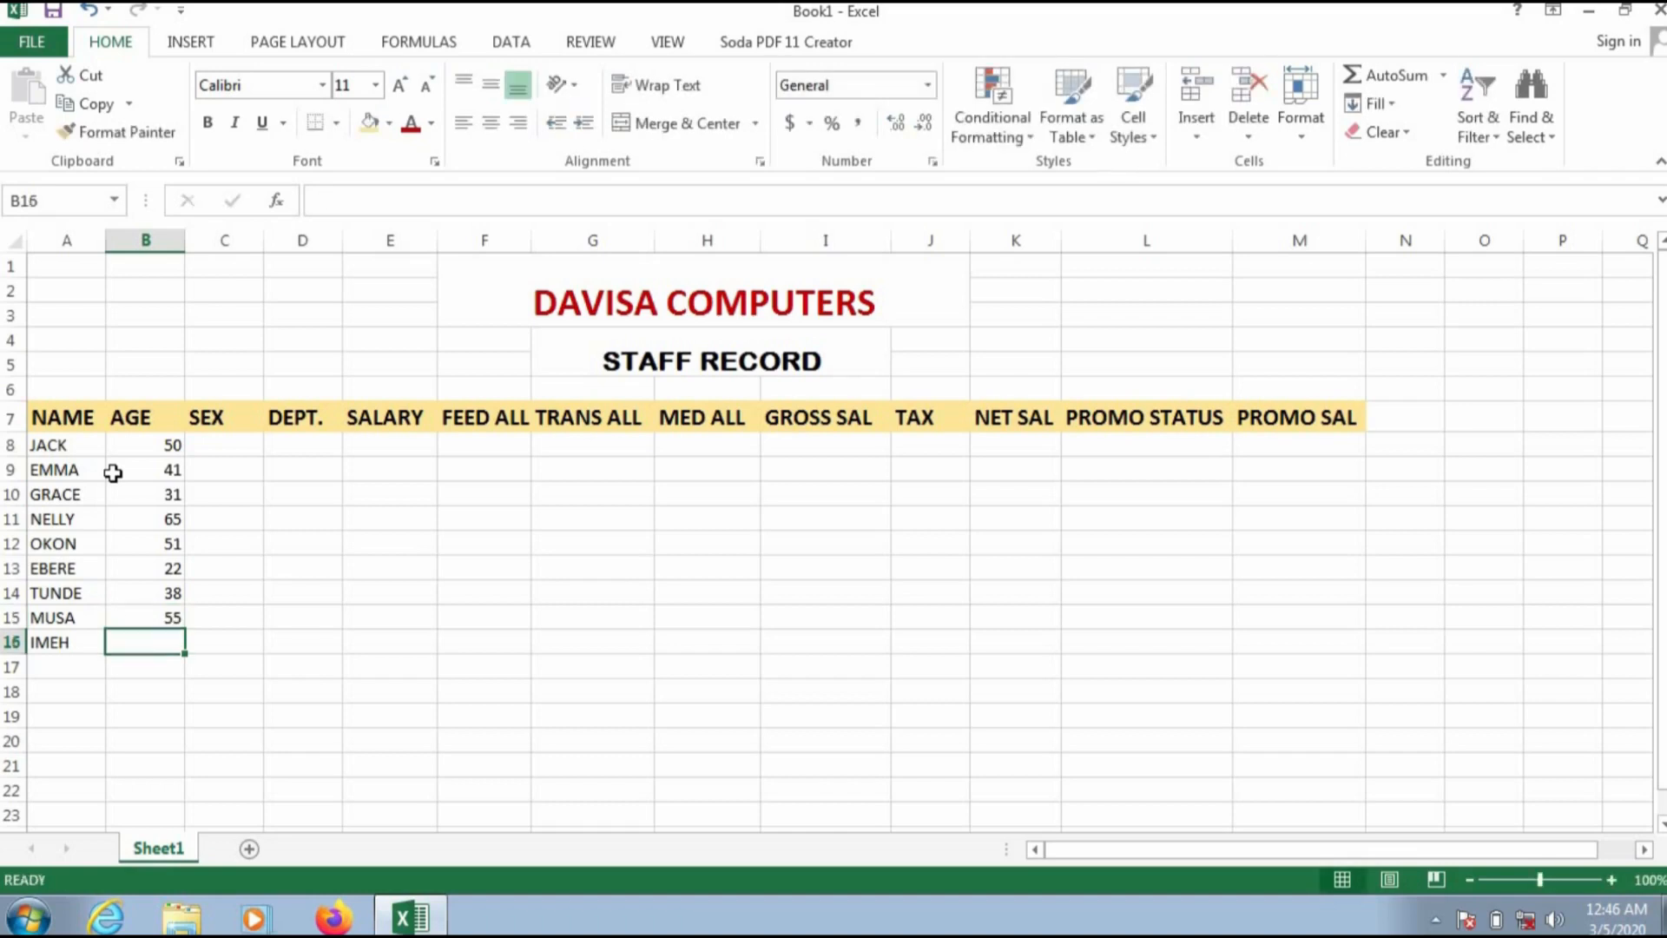
{"action": "type", "text": "6"}
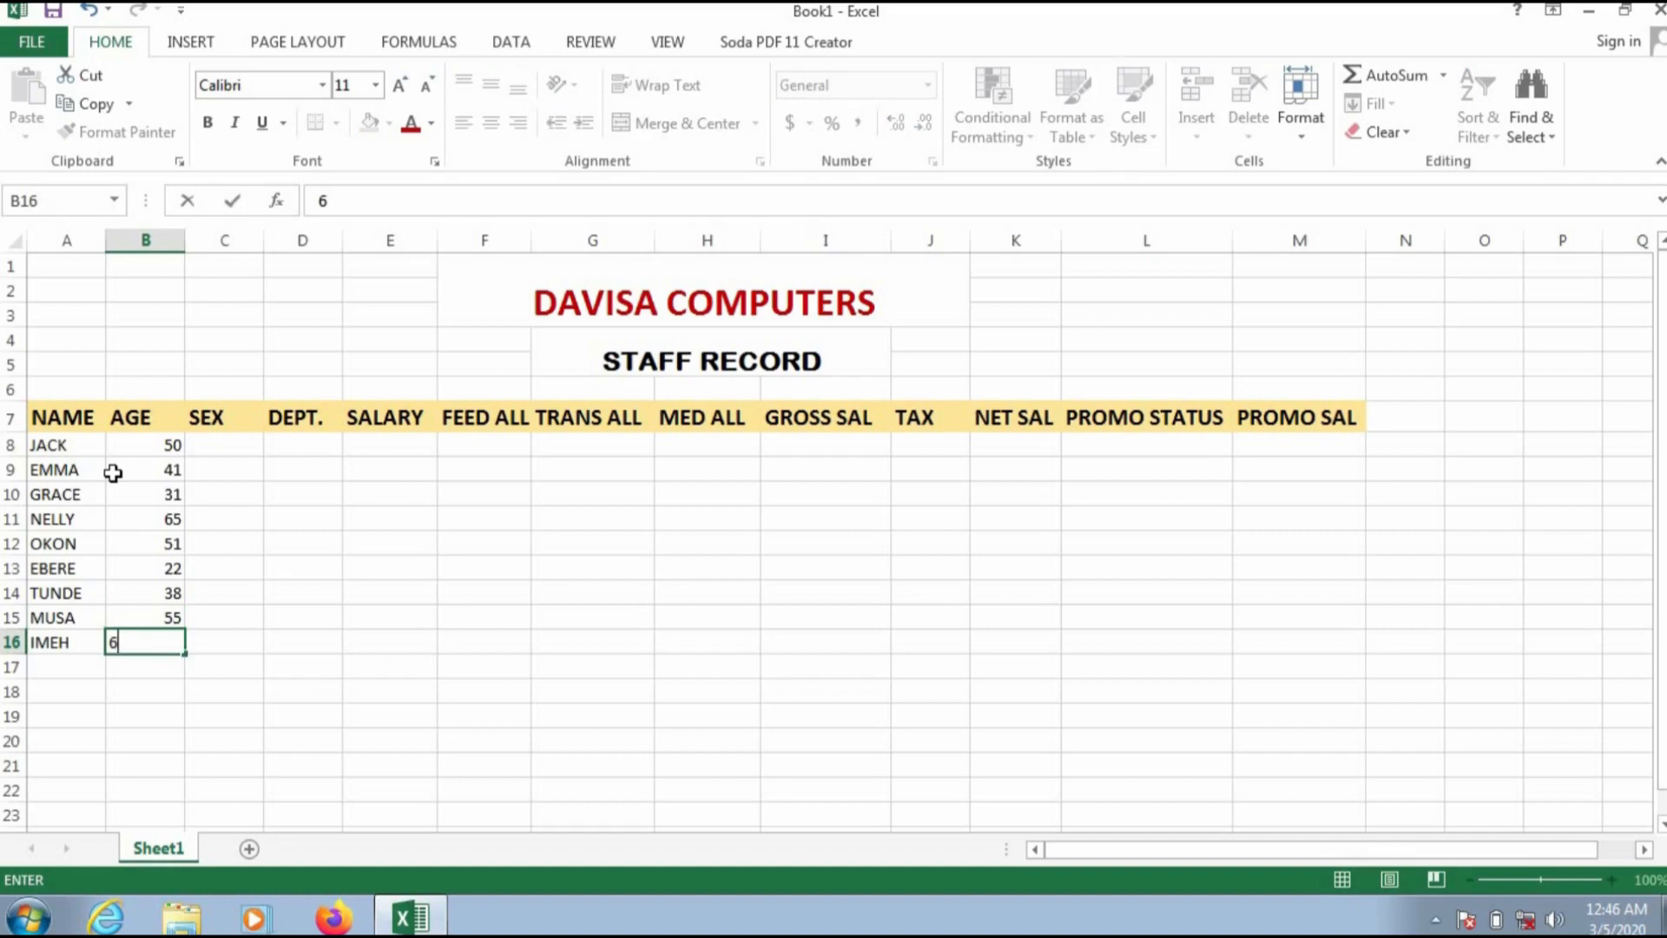
{"action": "type", "text": "0"}
{"action": "left_click", "coordinate": [230, 448]}
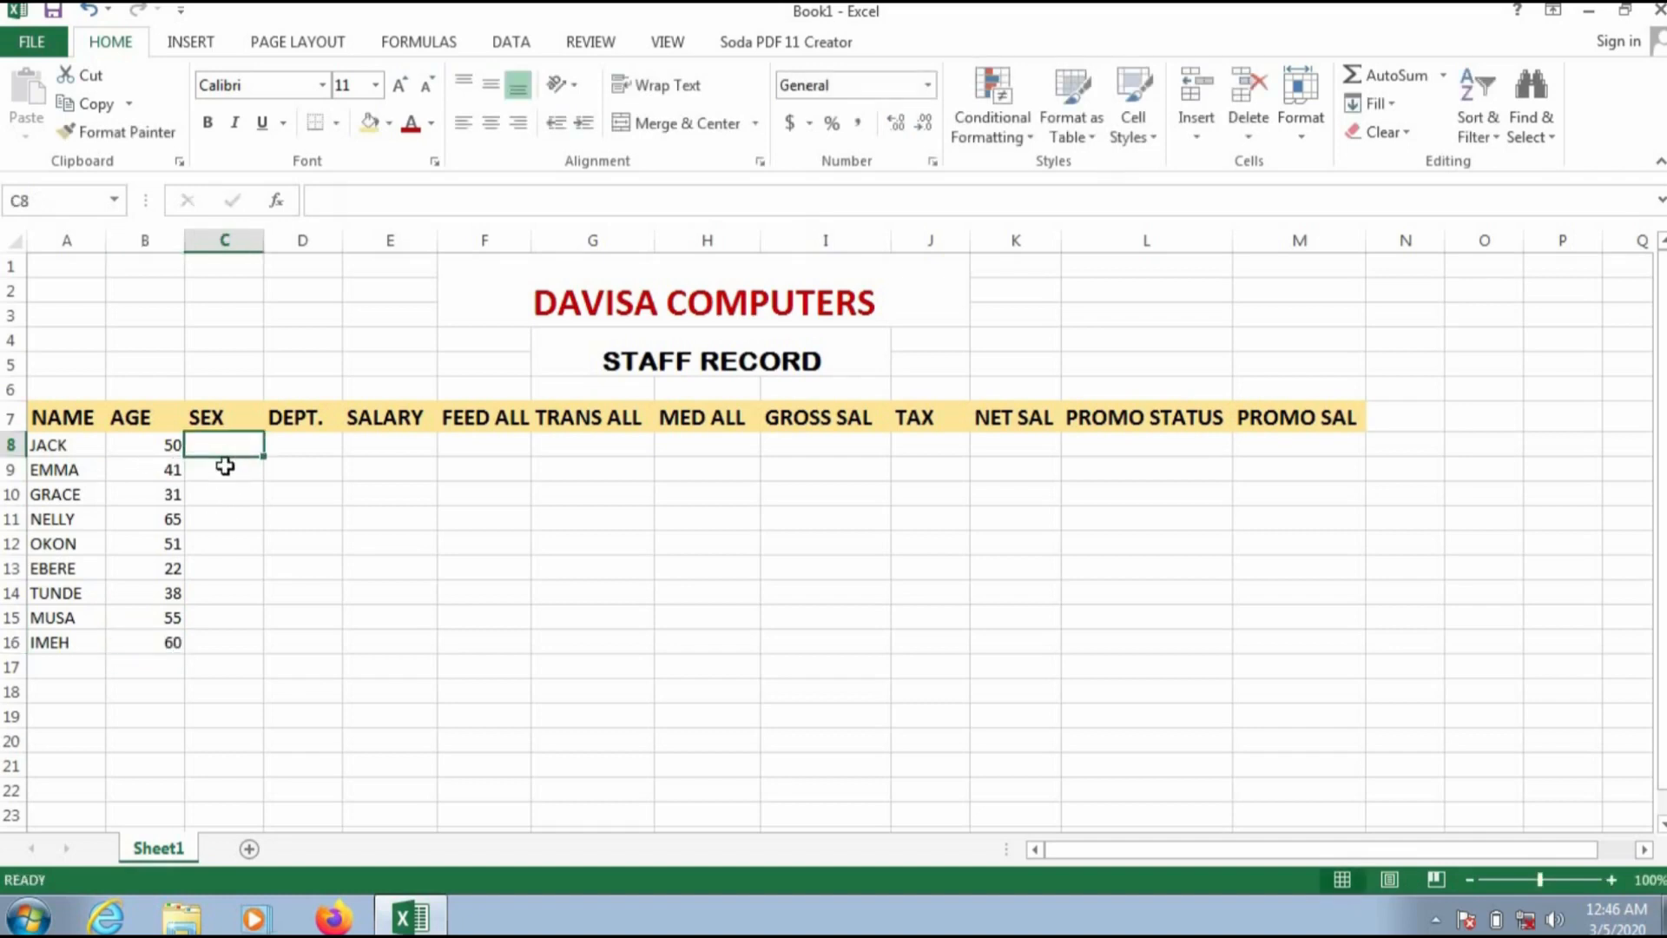
Step: Enter MALE, MALE, FEMALE and FEMALE in the SEX column for the first four staff, C8 to C11
{"action": "type", "text": "MALE"}
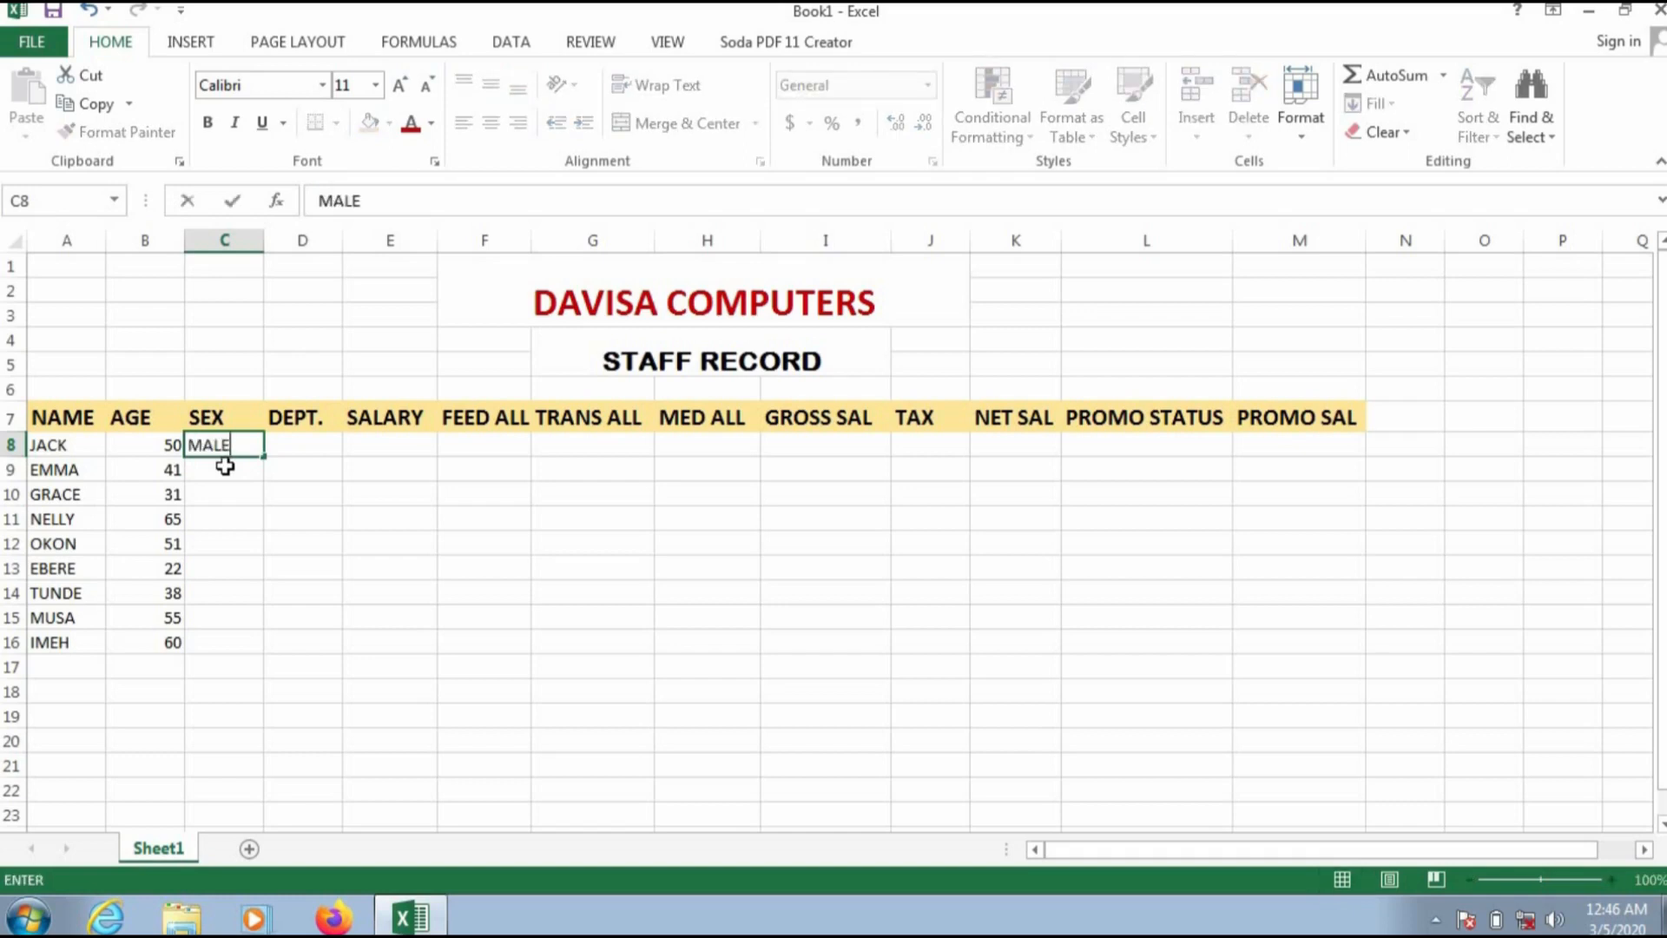
{"action": "left_click", "coordinate": [225, 467]}
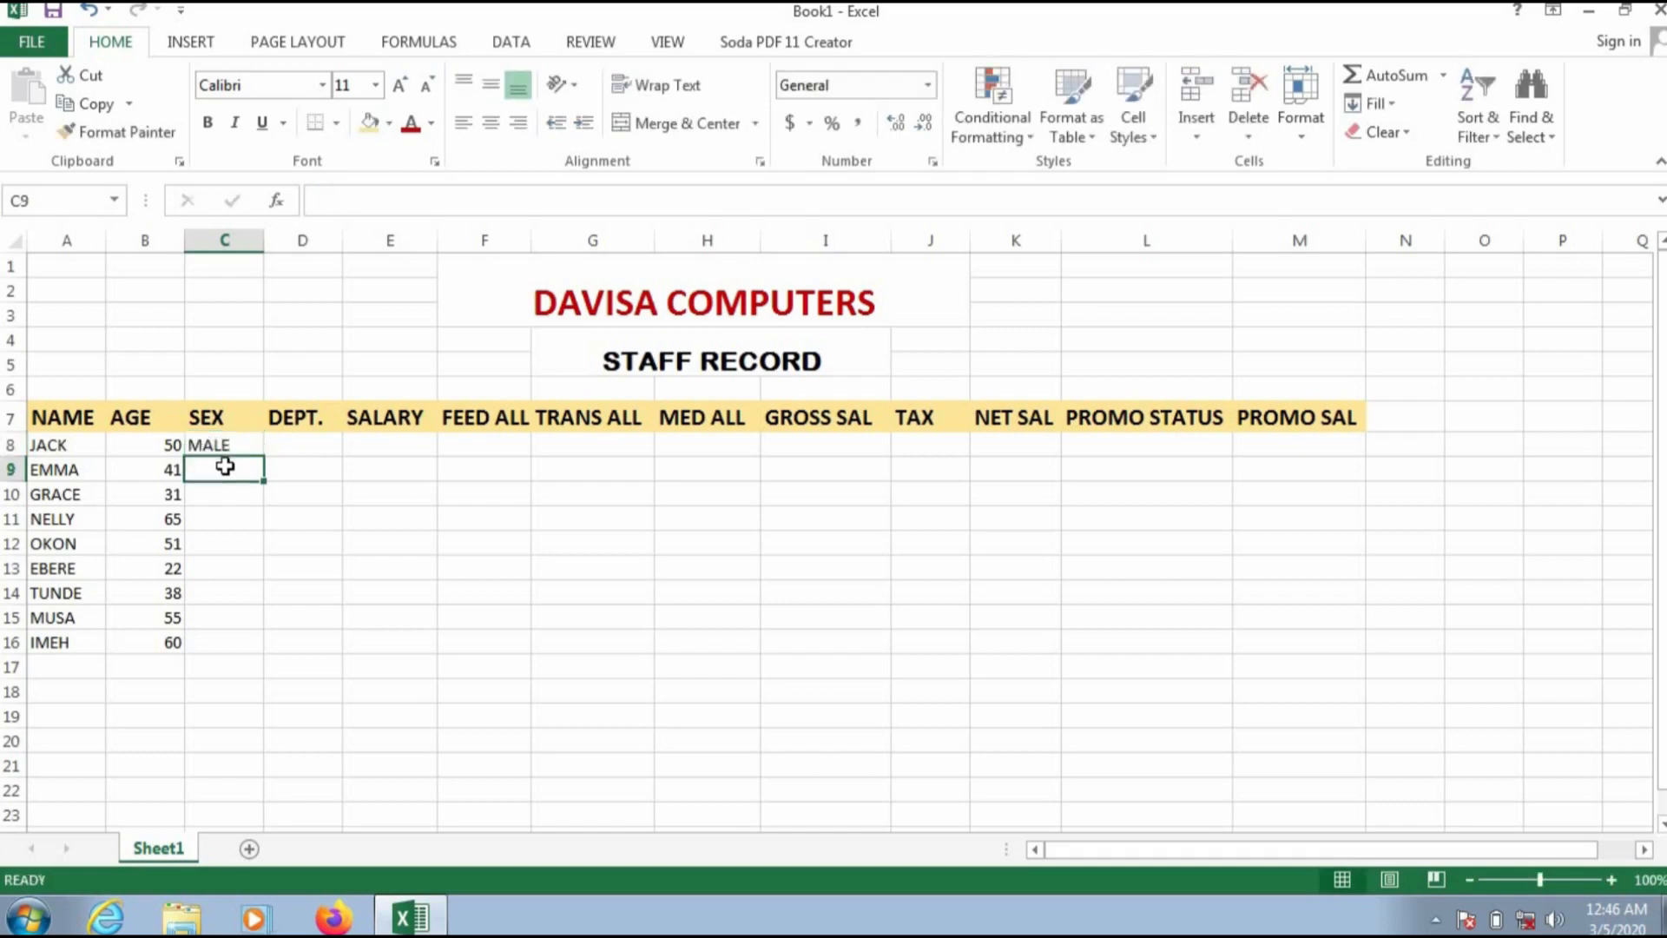
{"action": "type", "text": "MALE"}
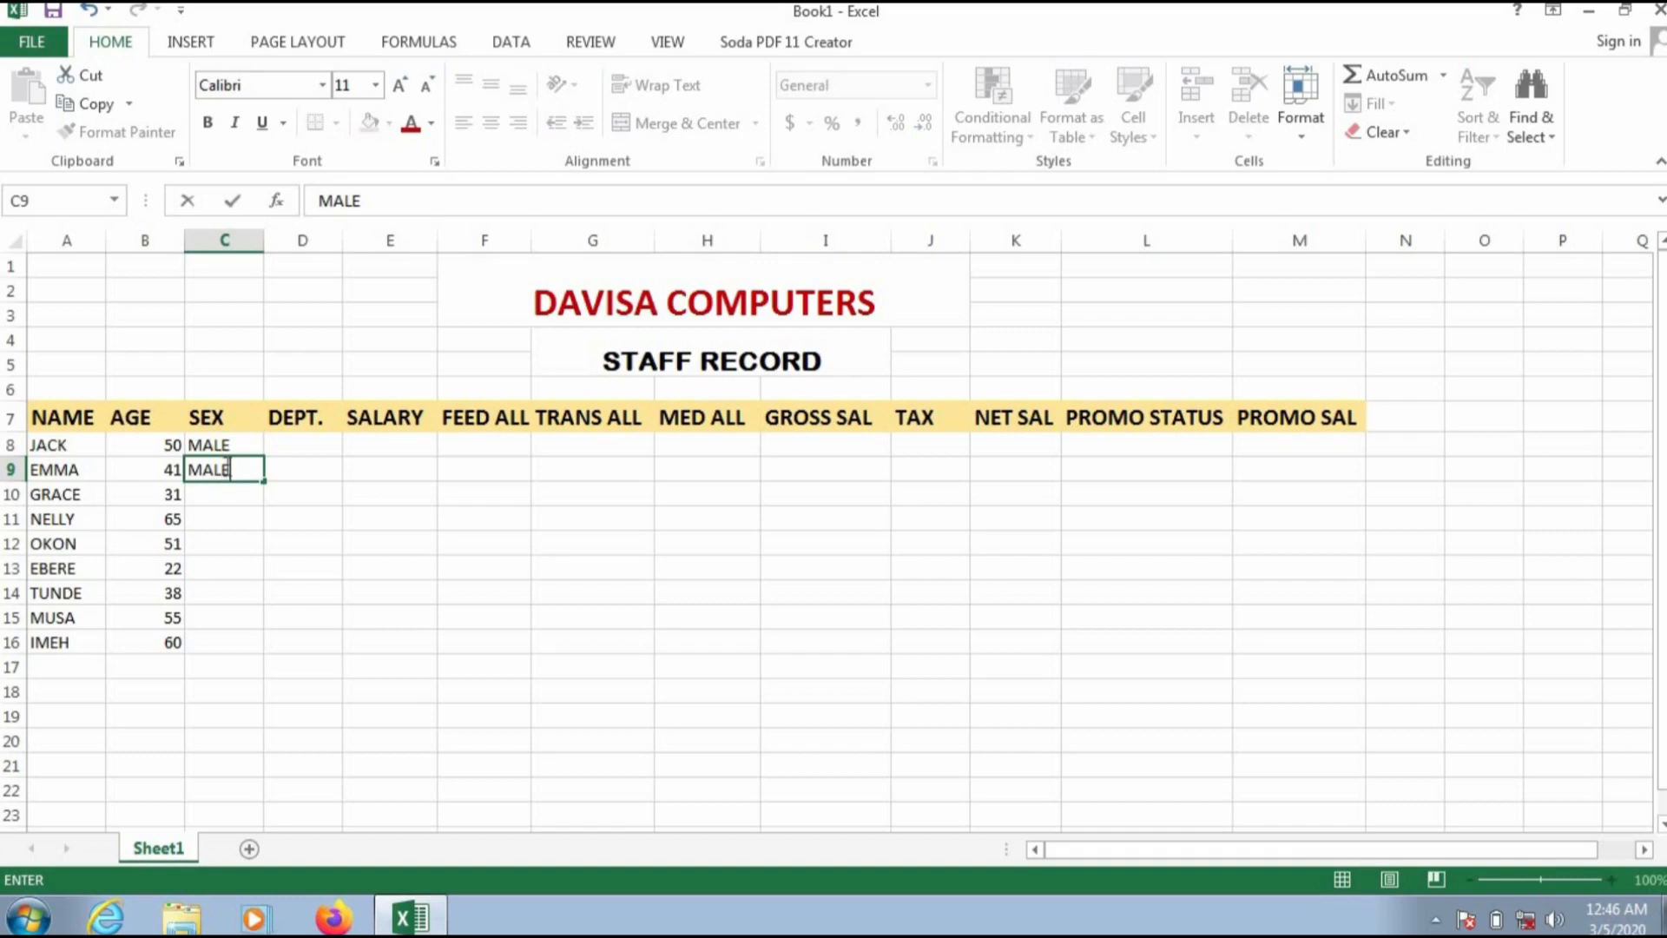
{"action": "key", "text": "Return"}
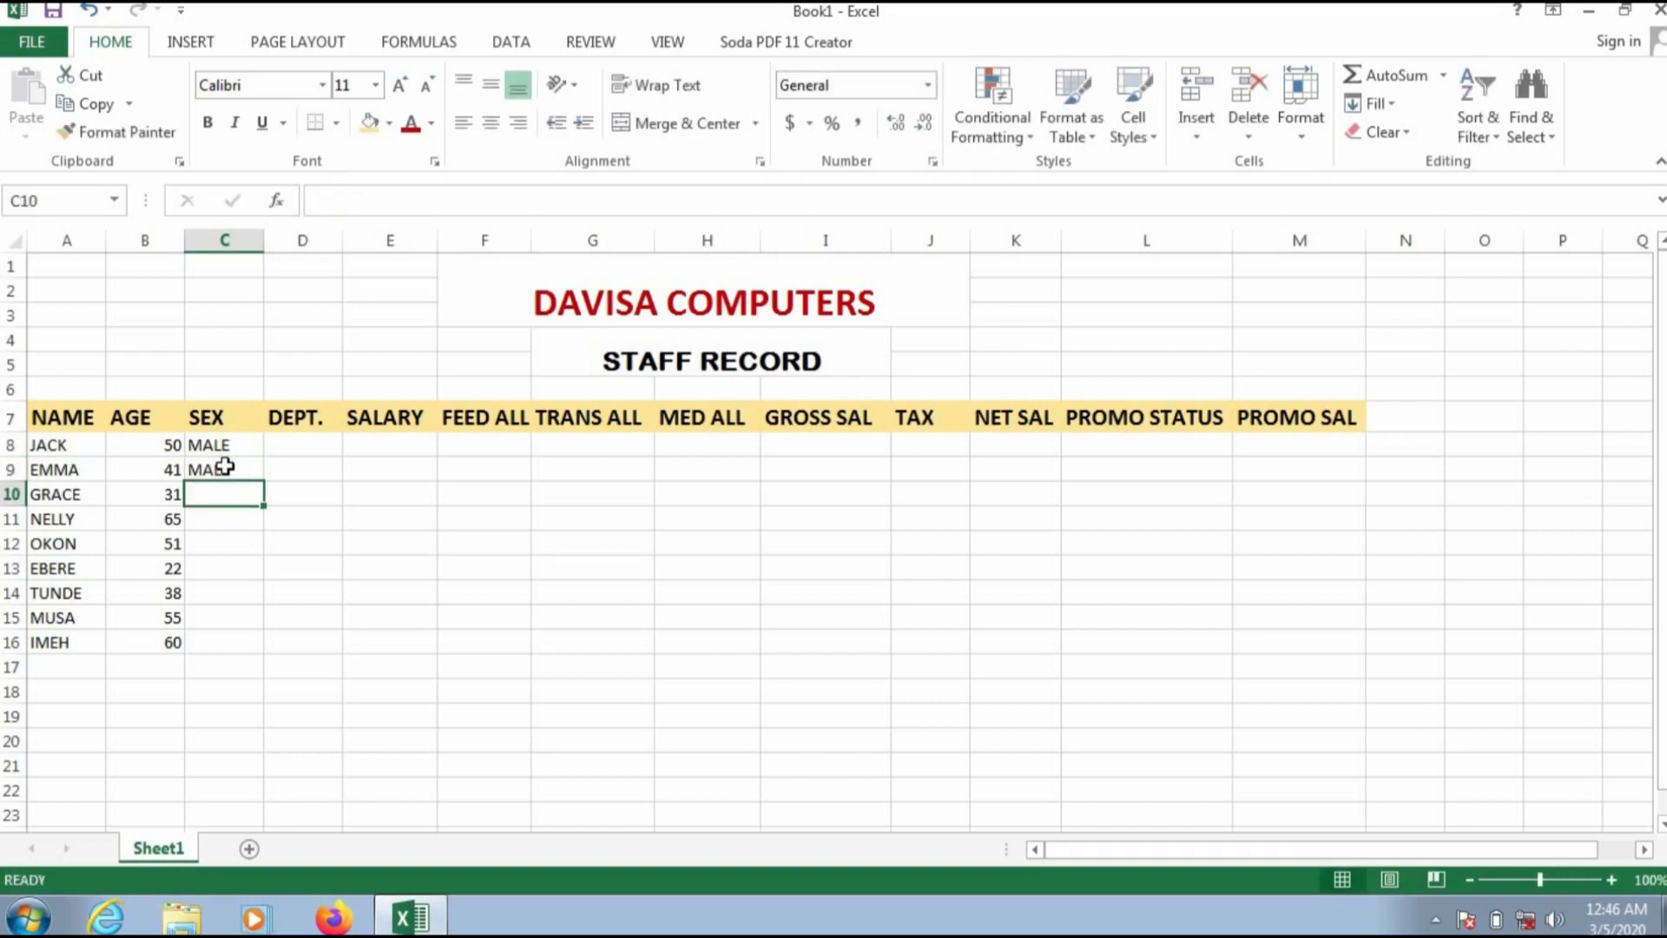
{"action": "type", "text": "FEMALE"}
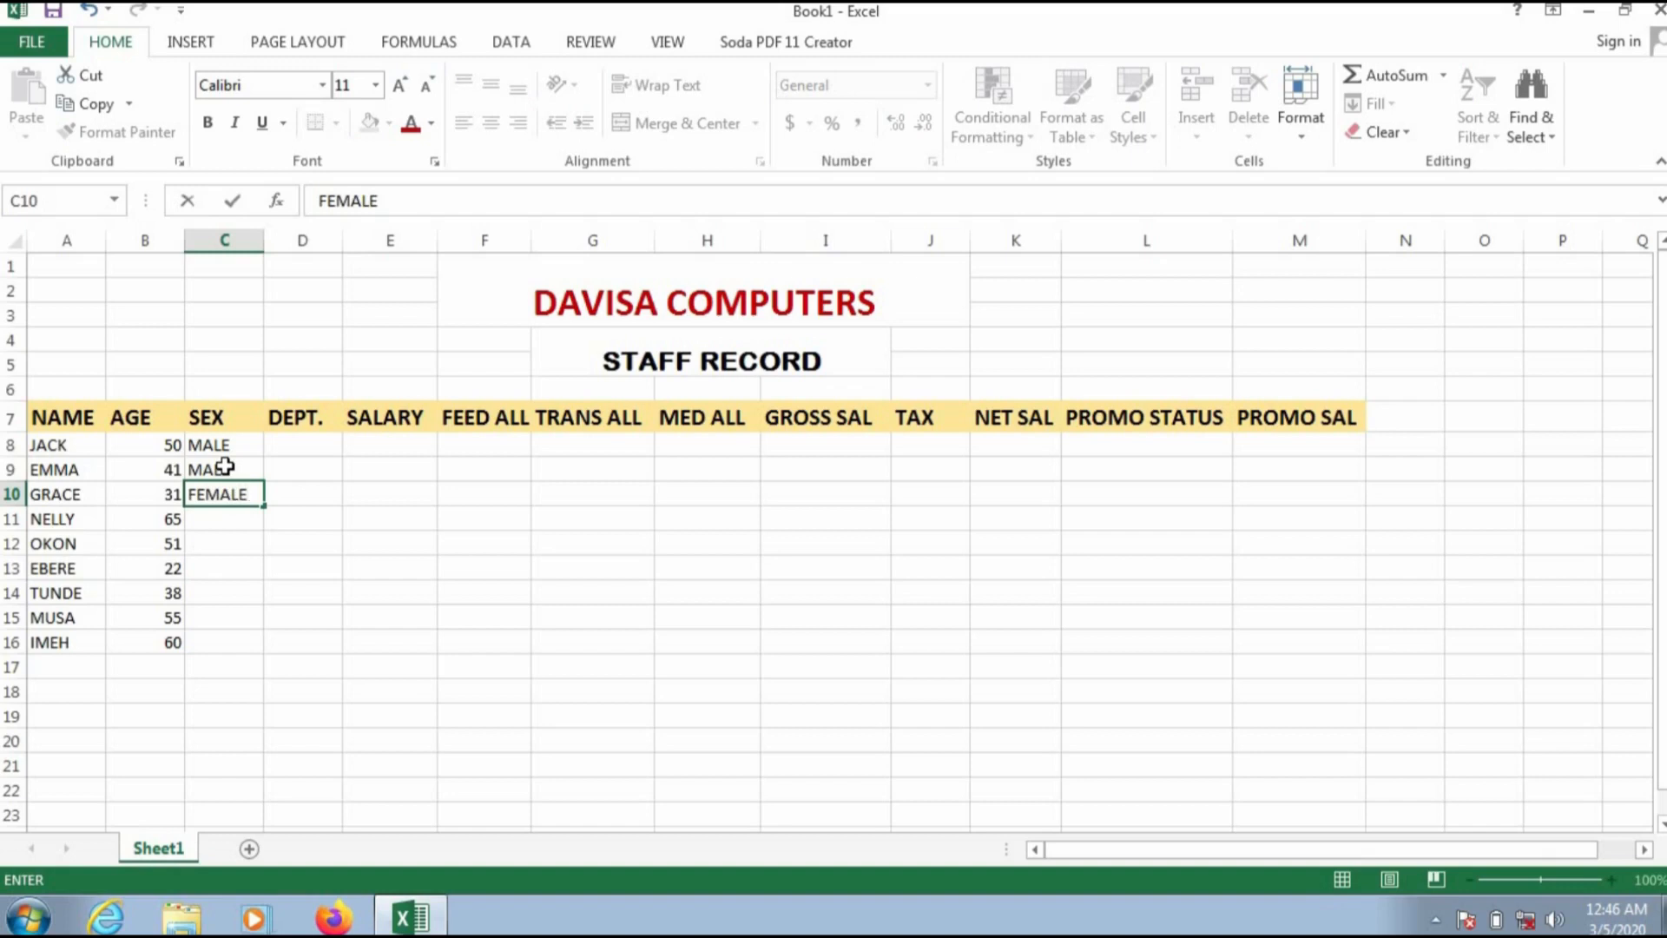
{"action": "key", "text": "Return"}
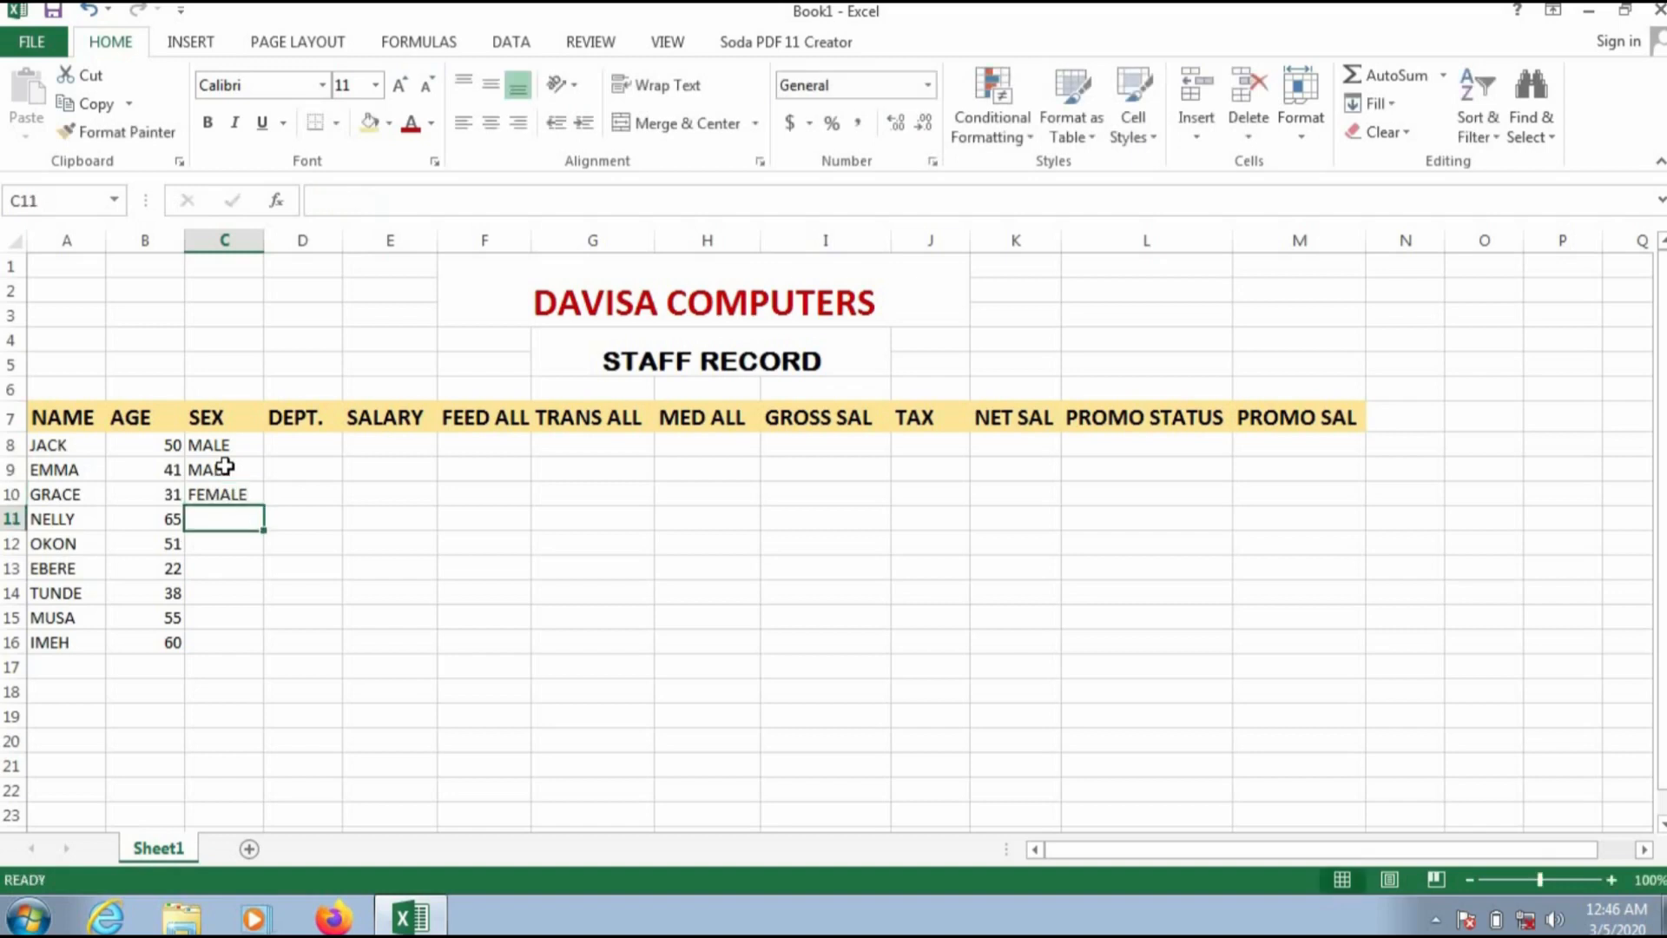
{"action": "type", "text": "FEMALE"}
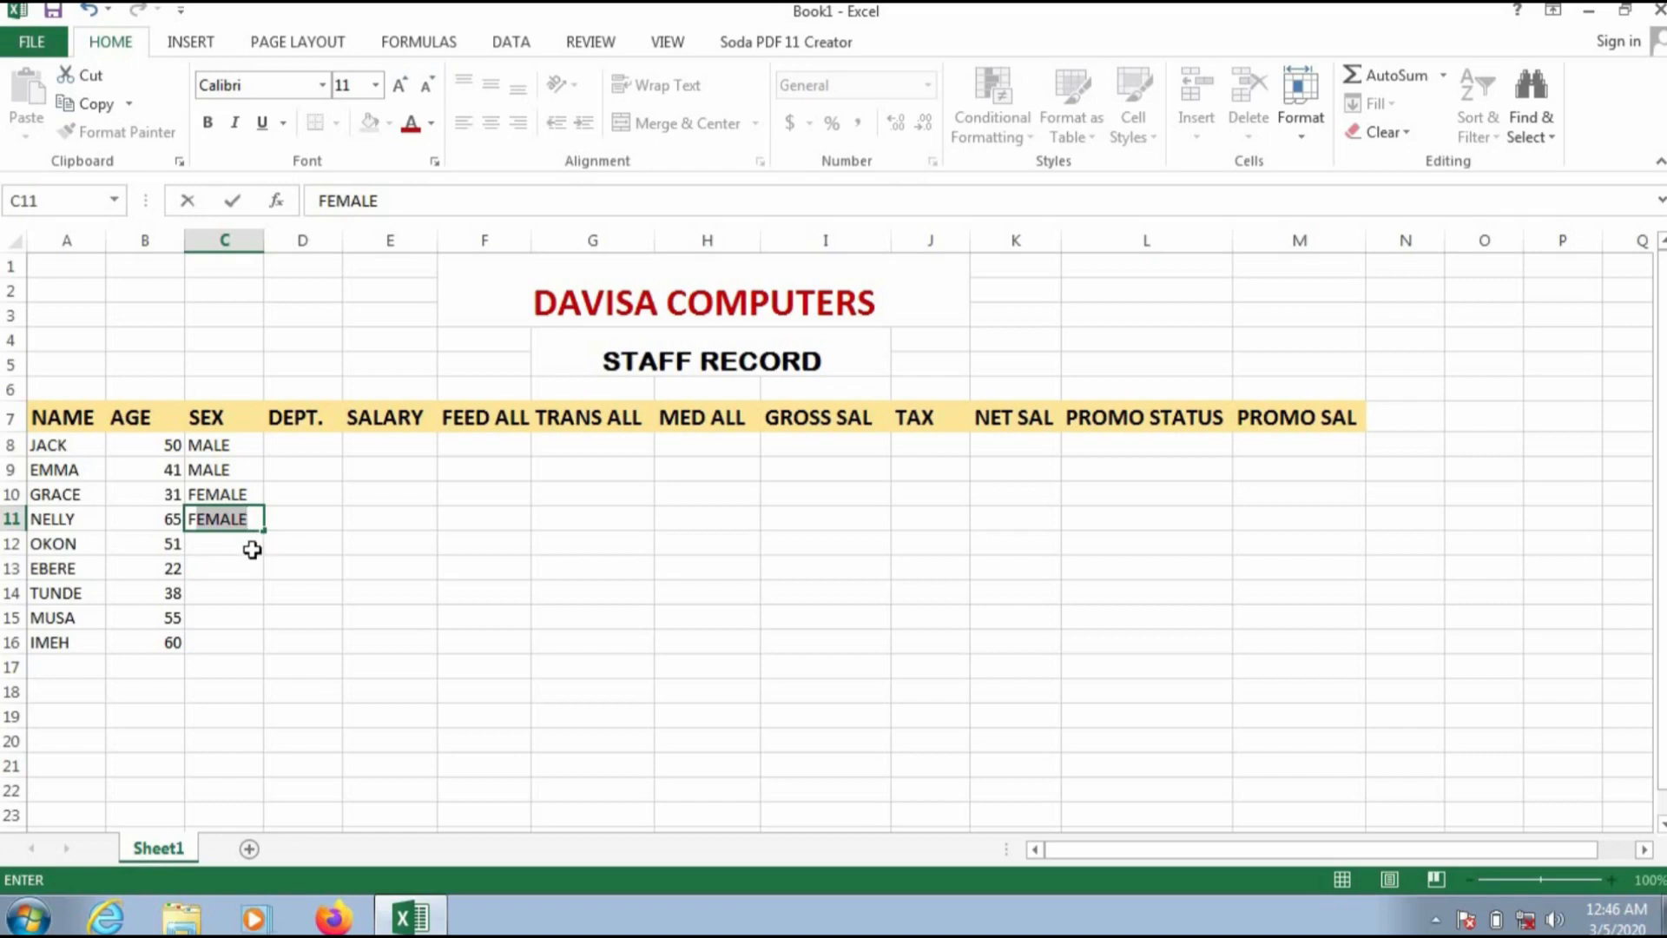
{"action": "key", "text": "Return"}
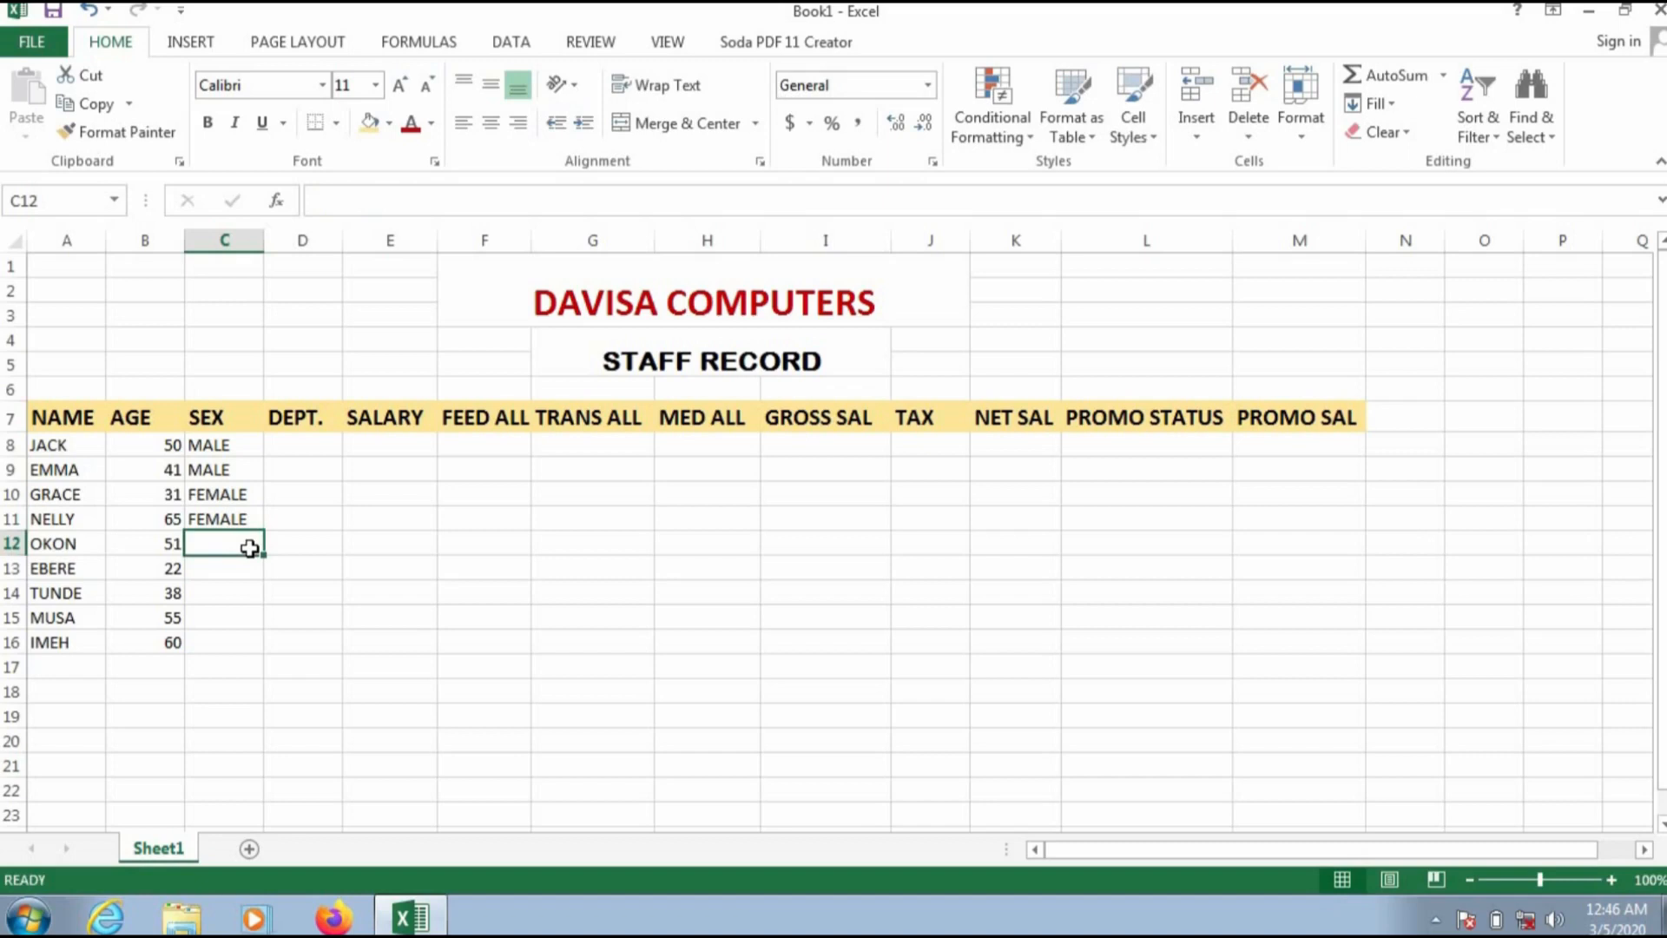
Step: Enter MALE, FEMALE, MALE, MALE and FEMALE in the SEX column for the remaining staff, C12 to C16
{"action": "type", "text": "MALE"}
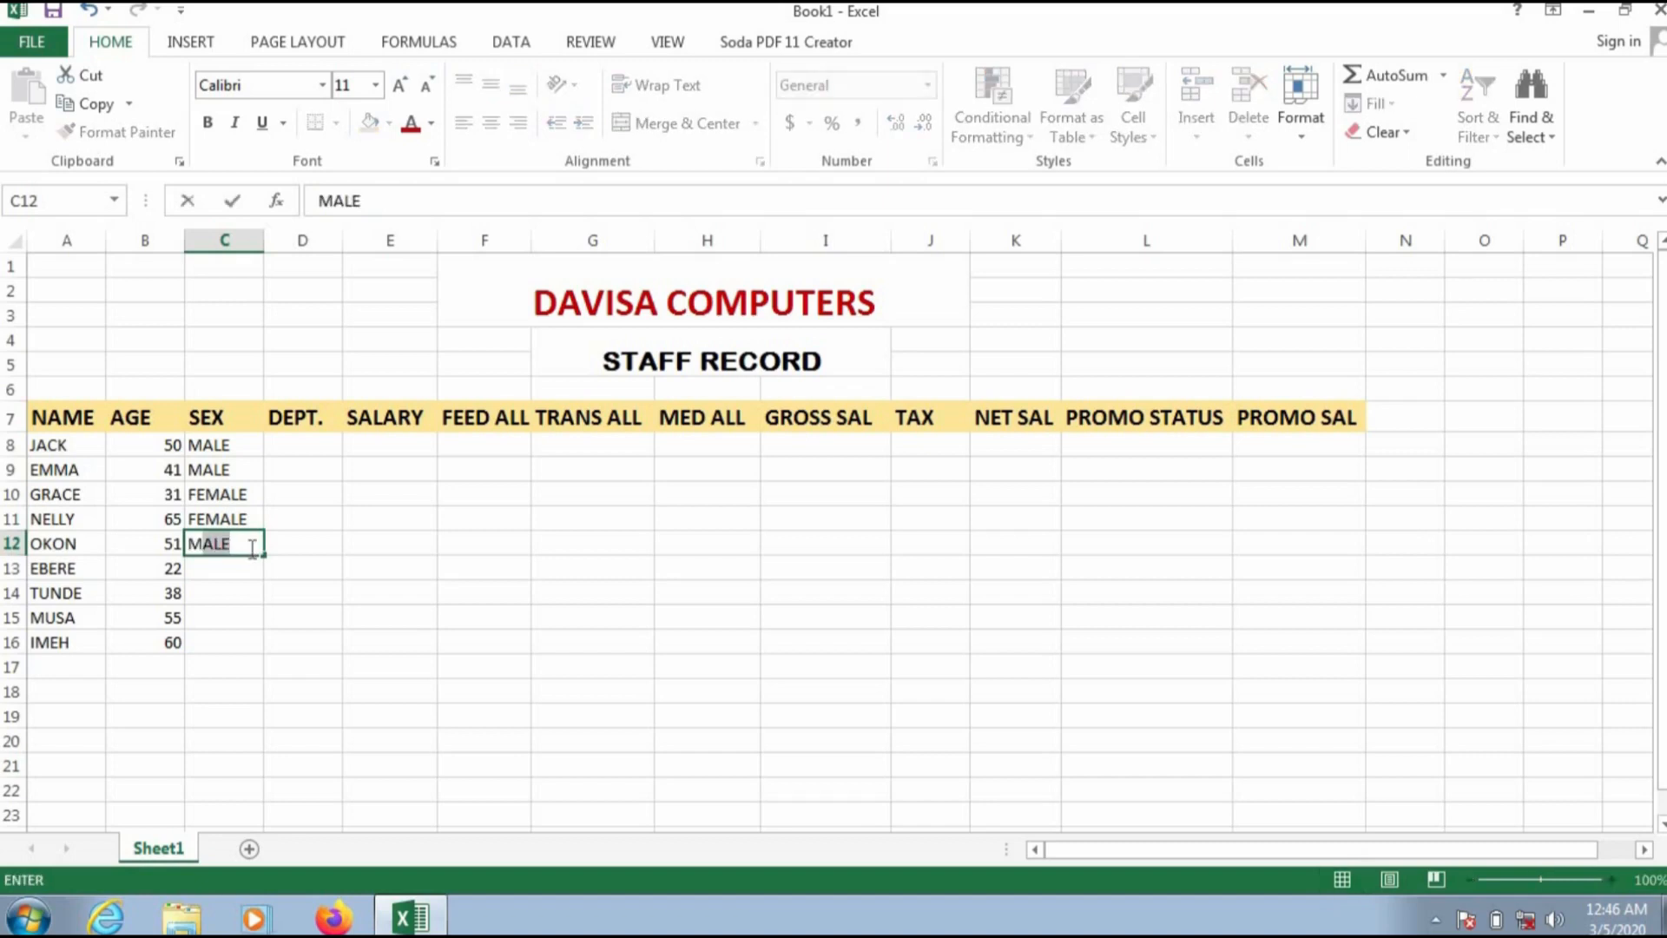
{"action": "key", "text": "Return"}
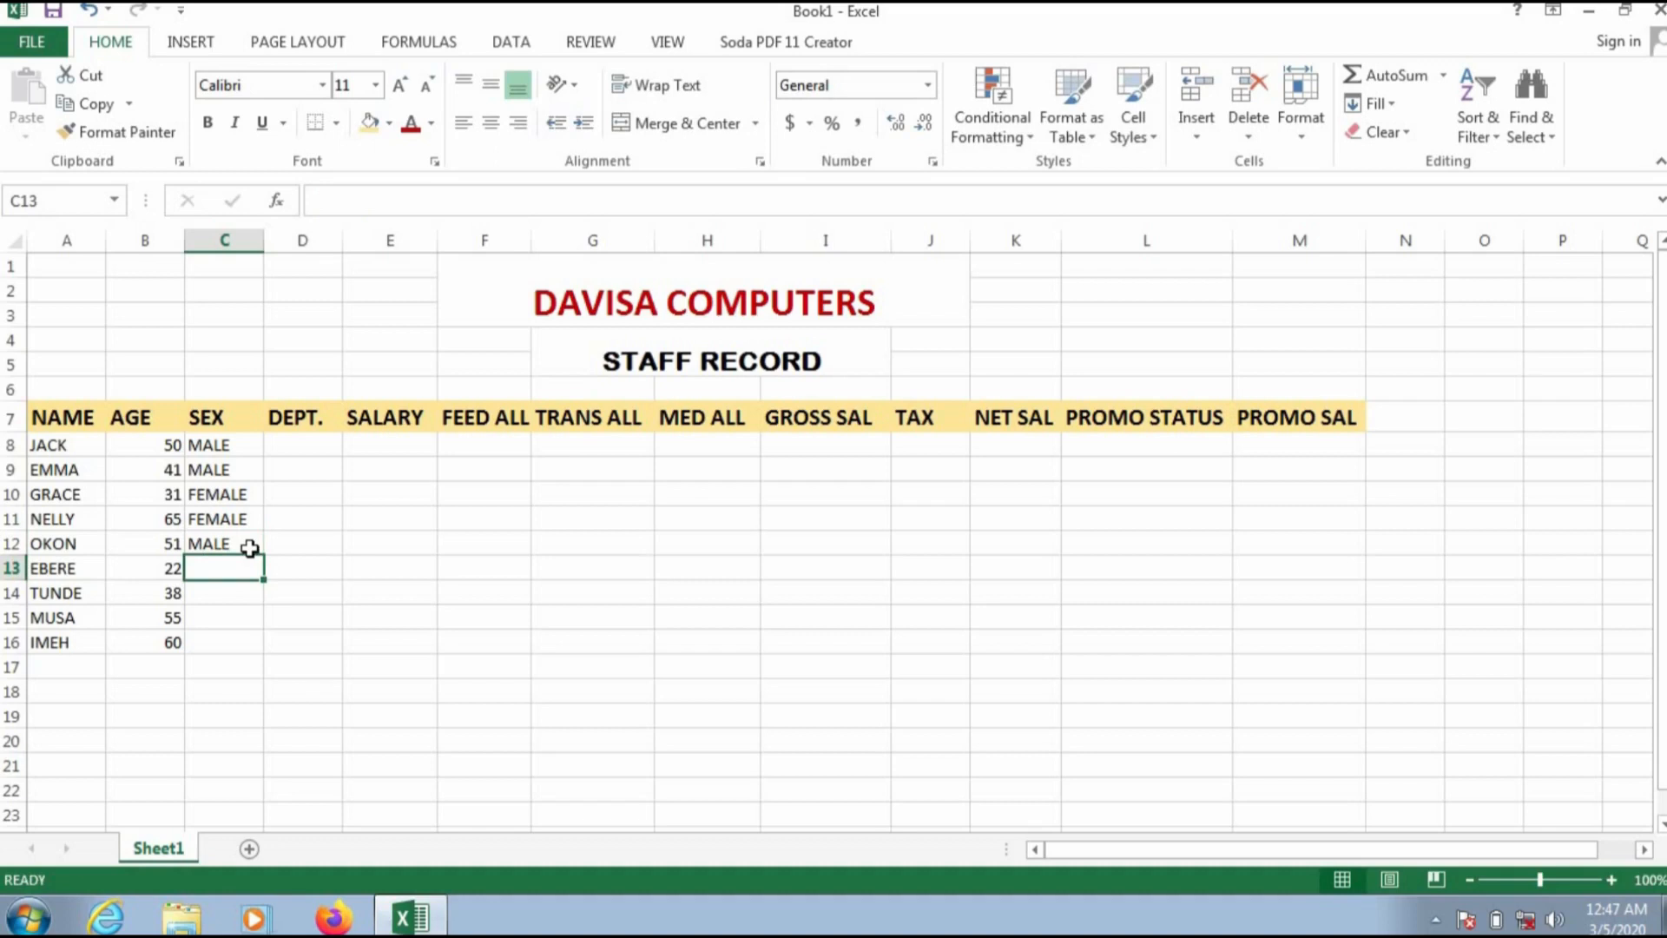
{"action": "type", "text": "FEMALE"}
{"action": "key", "text": "Return"}
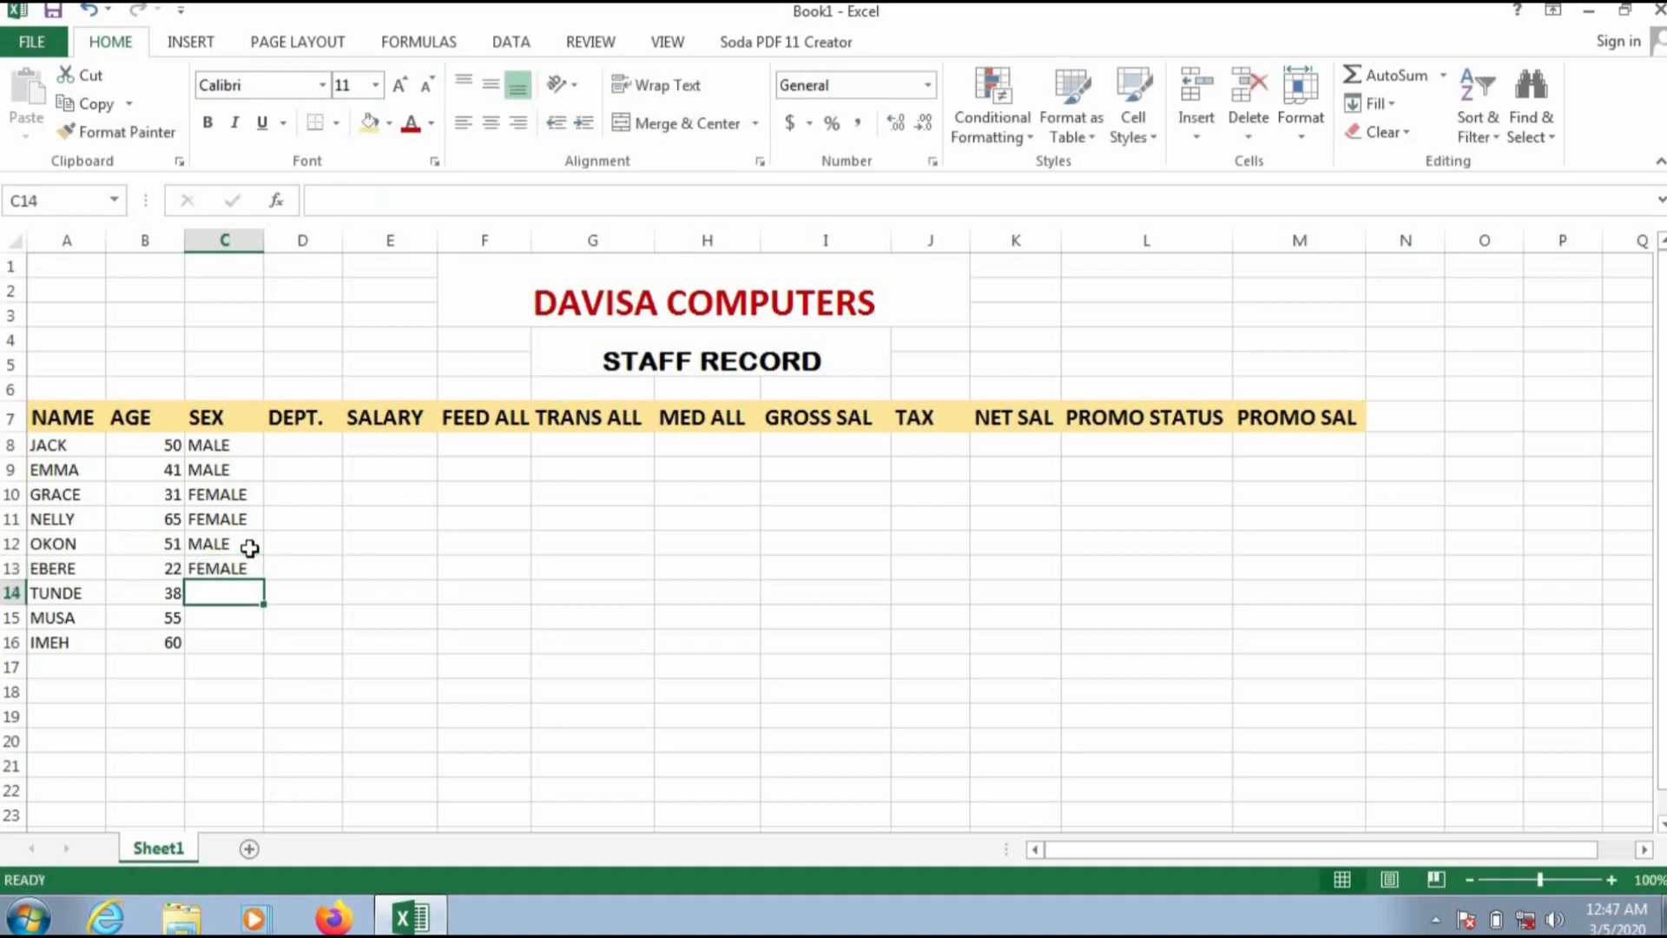
{"action": "type", "text": "M"}
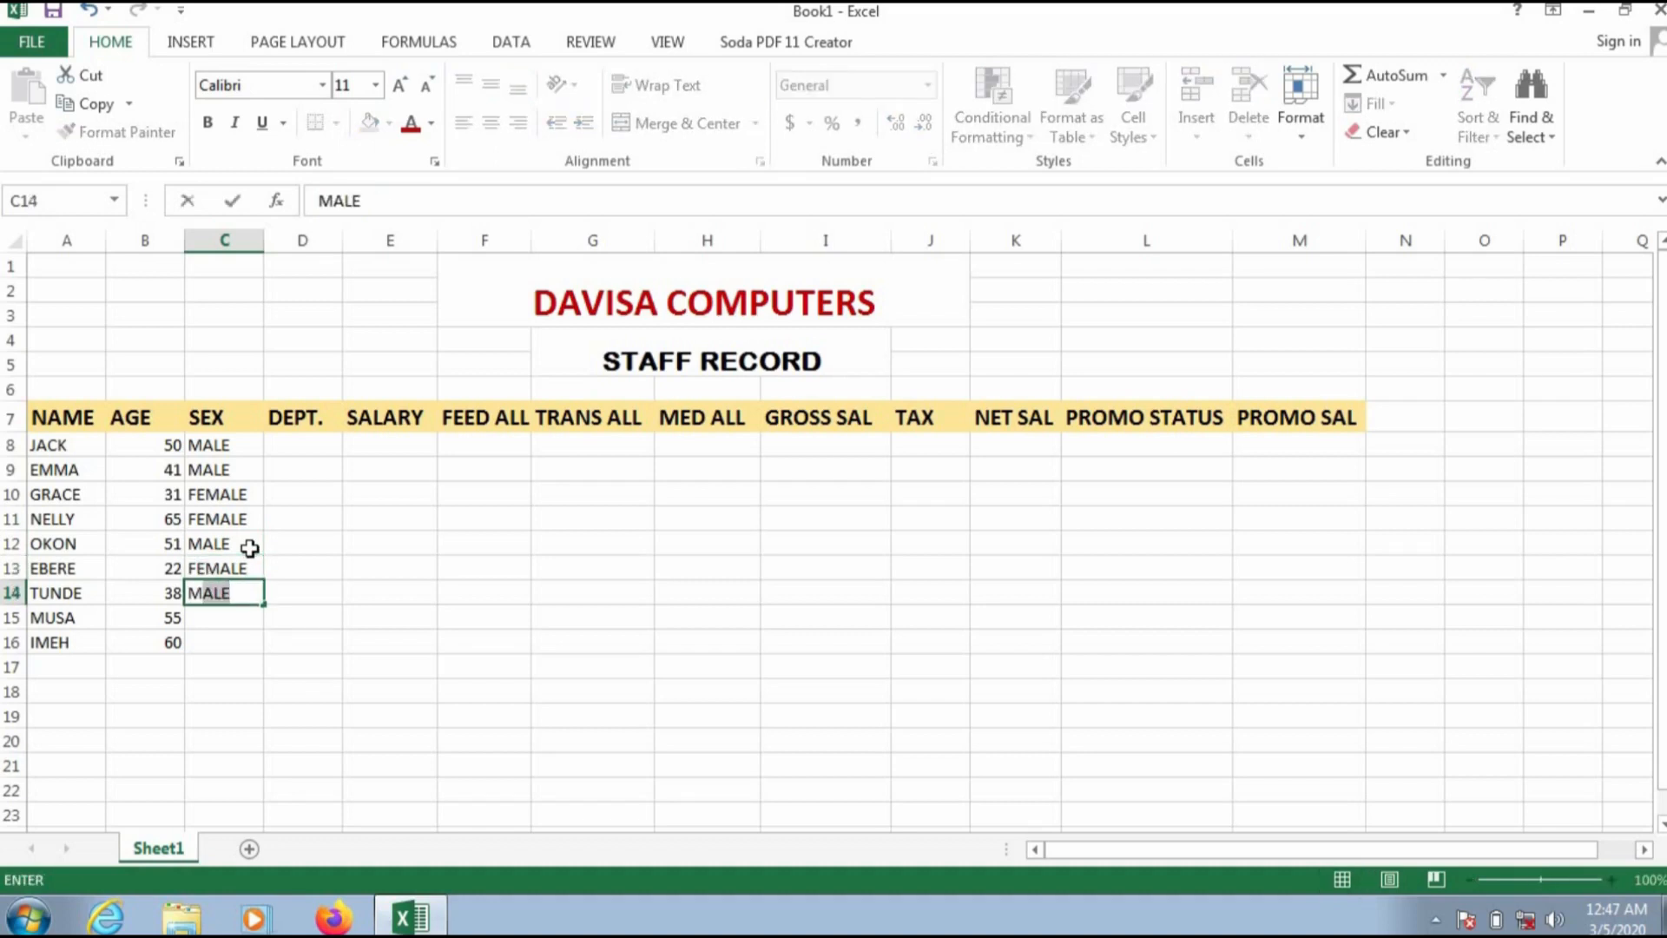
{"action": "key", "text": "Return"}
{"action": "type", "text": "MALE"}
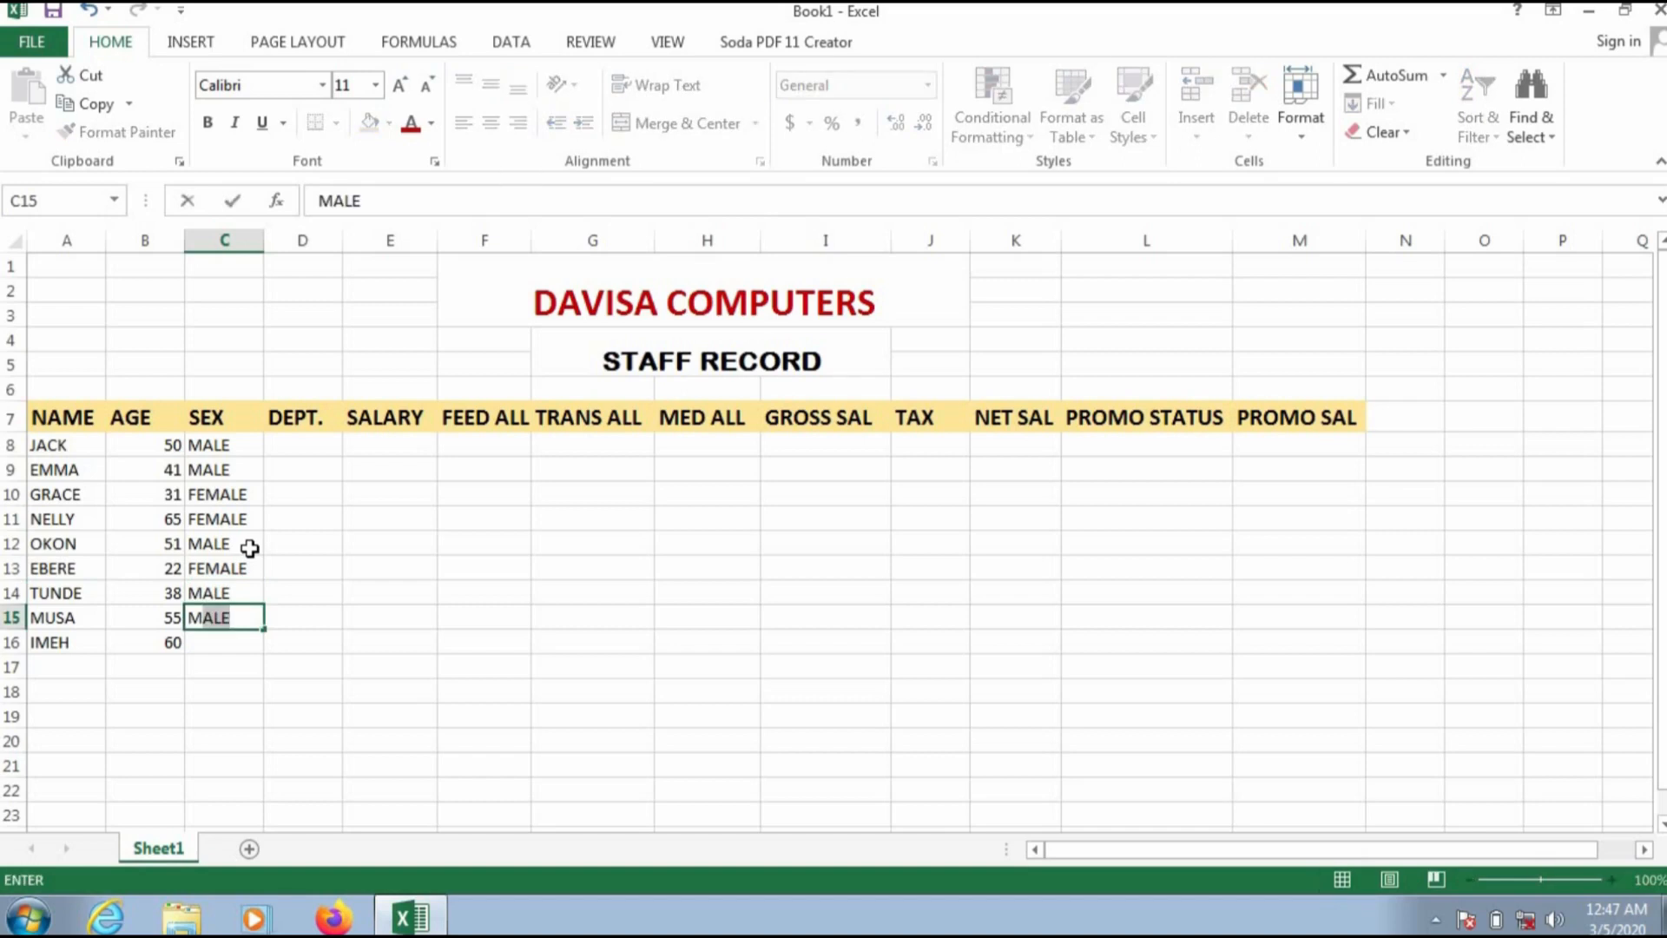
{"action": "key", "text": "Return"}
{"action": "type", "text": "FEMALE"}
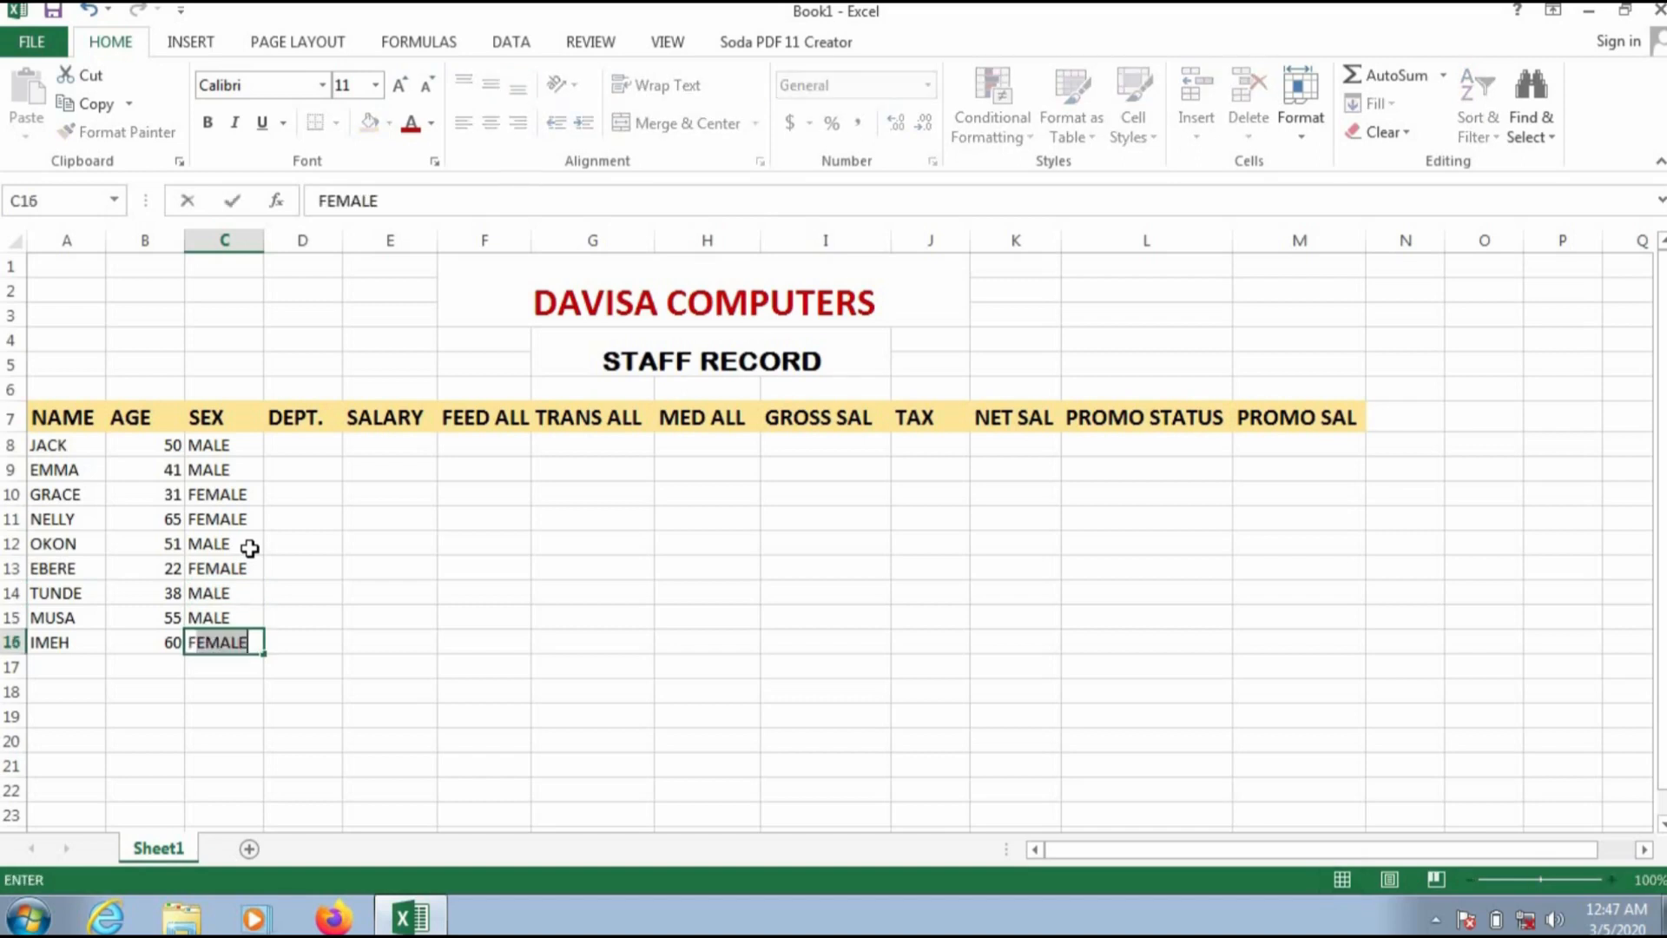
Step: Enter ACCOUNTS, PRODUCTION, LOGISTICS and MANAGEMENT in the DEPT. column for the first four staff, D8 to D11
{"action": "left_click", "coordinate": [314, 447]}
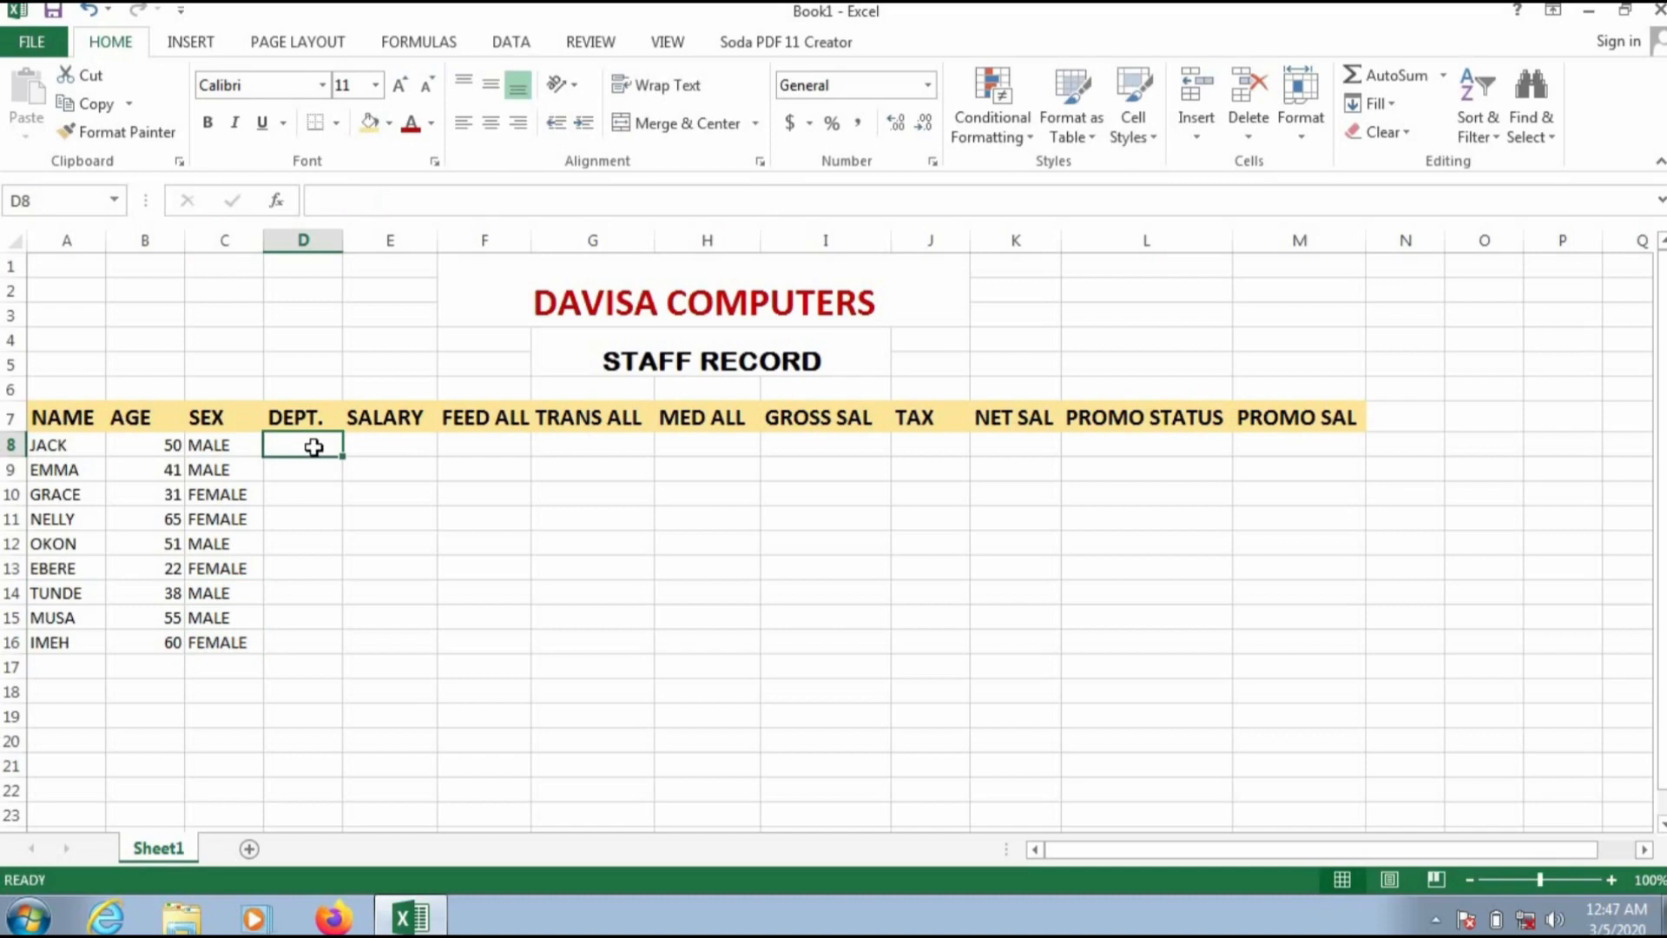
{"action": "type", "text": "AA"}
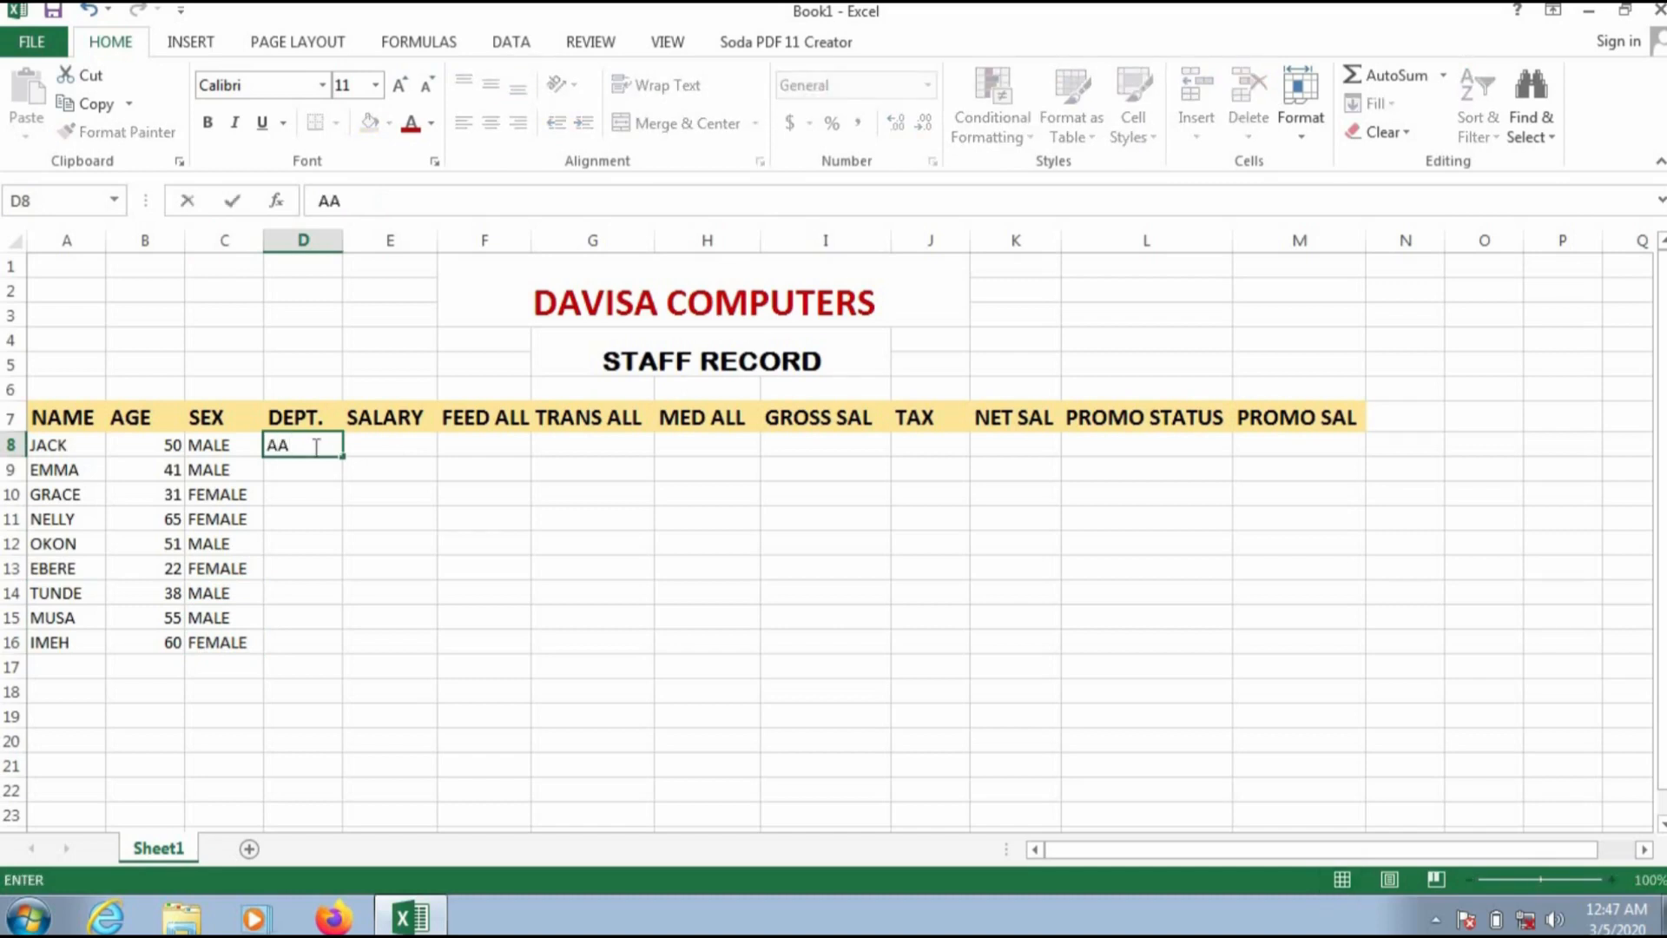
{"action": "key", "text": "BackSpace"}
{"action": "type", "text": "CCOUNT"}
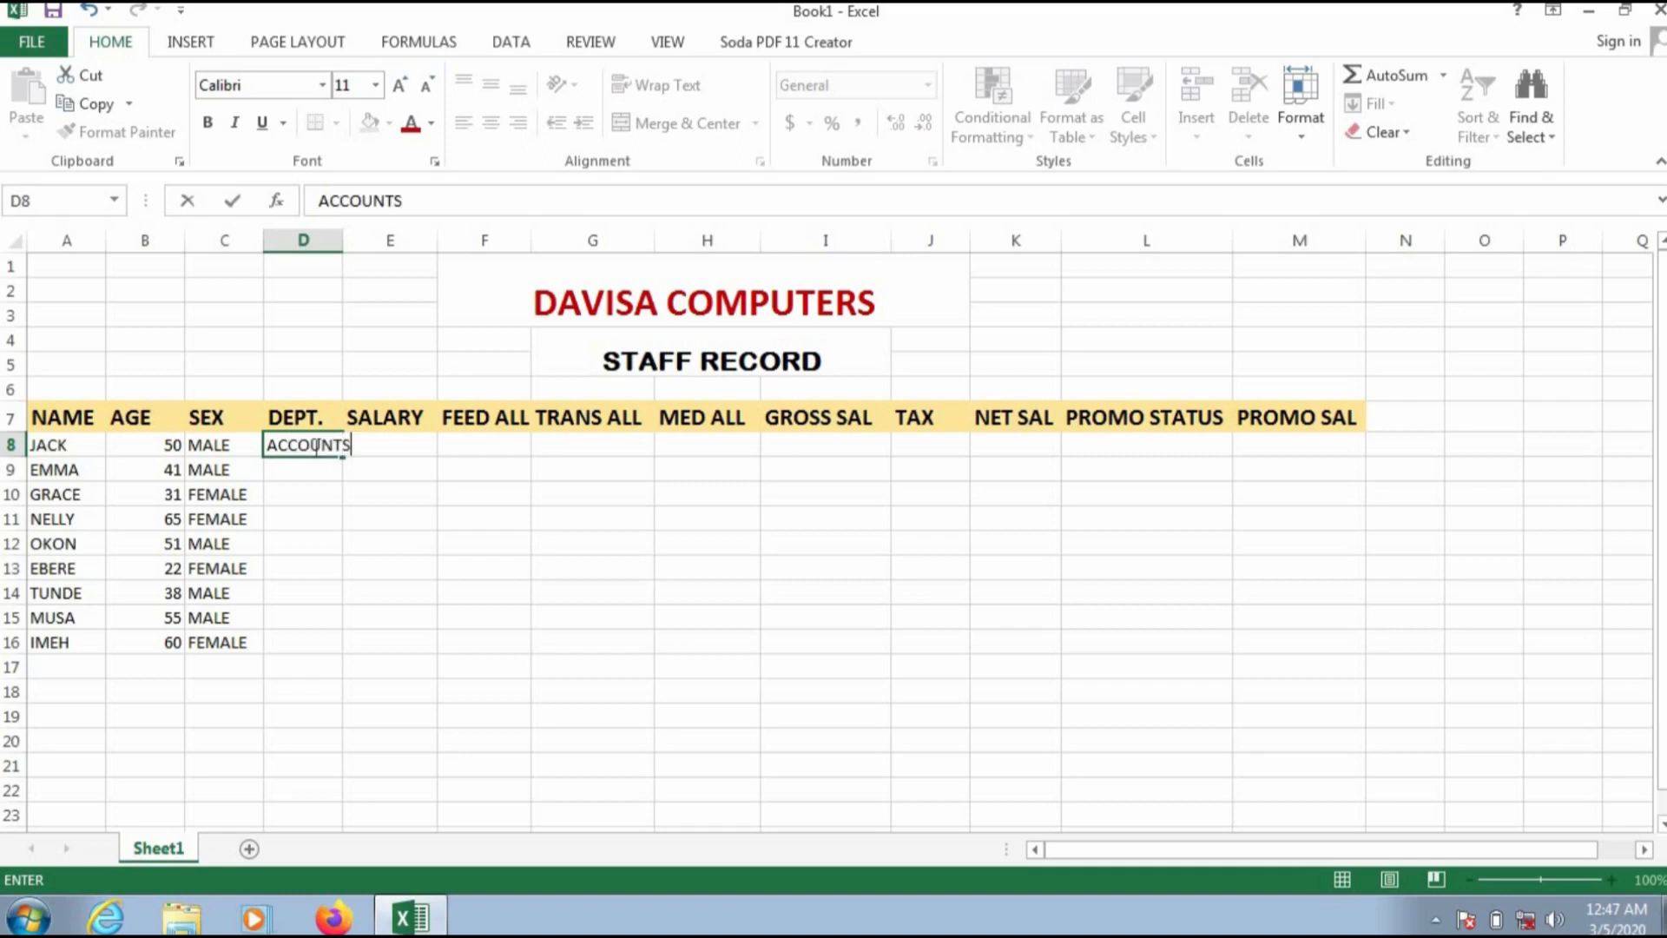
{"action": "type", "text": "S"}
{"action": "key", "text": "Return"}
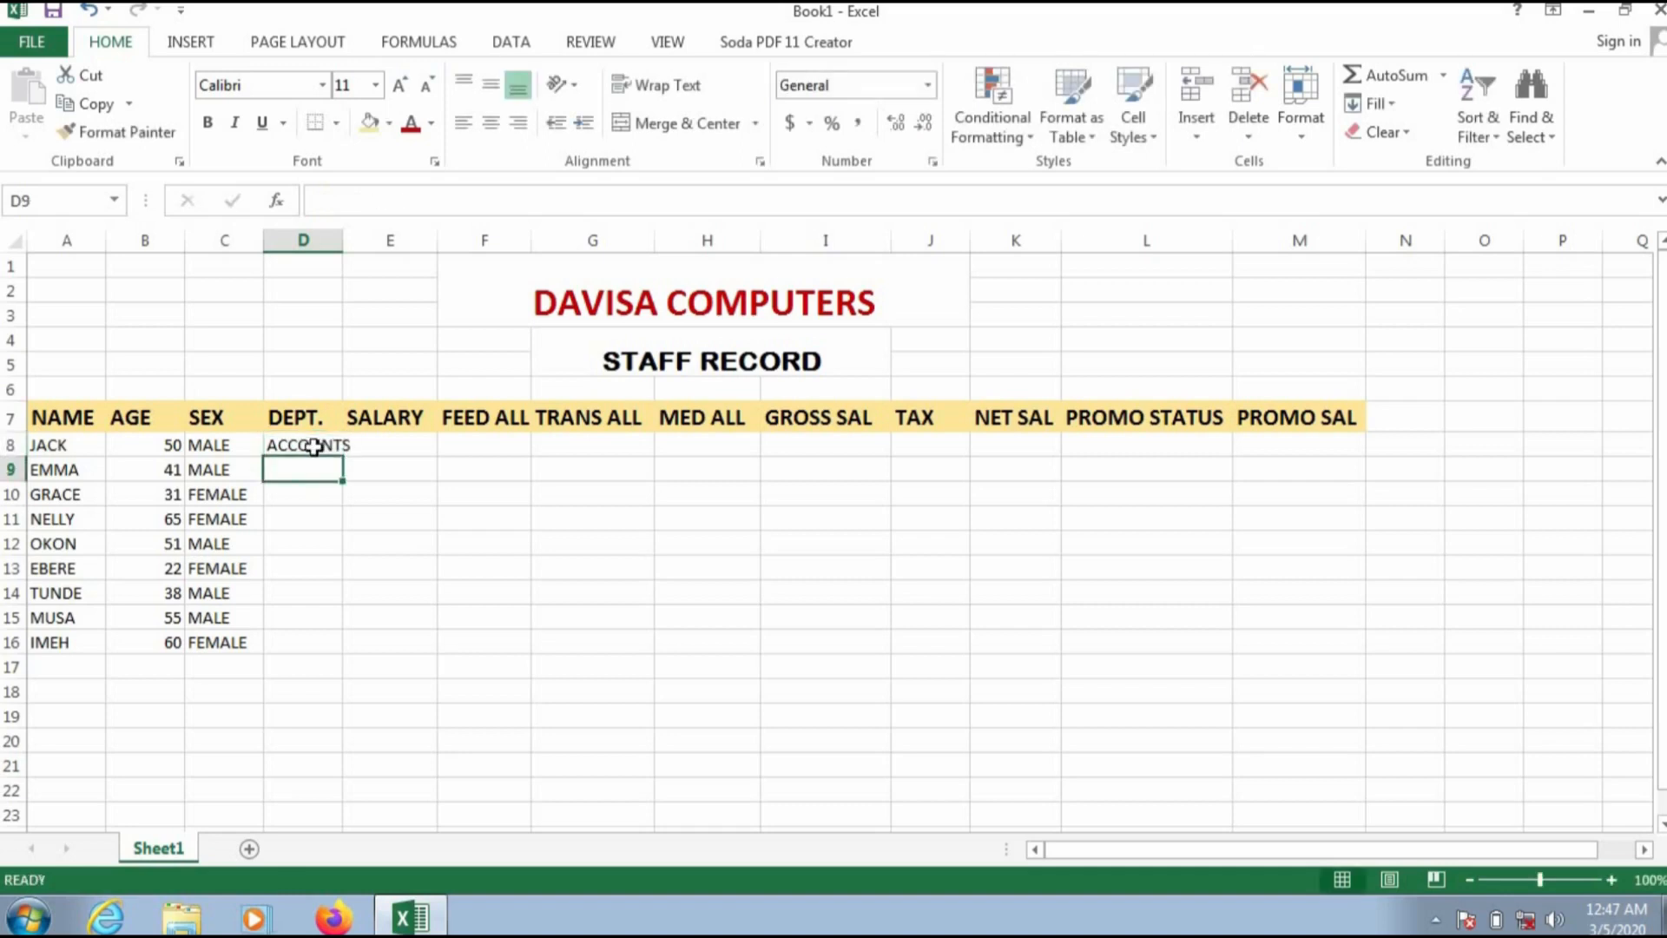
{"action": "type", "text": "PRODUC"}
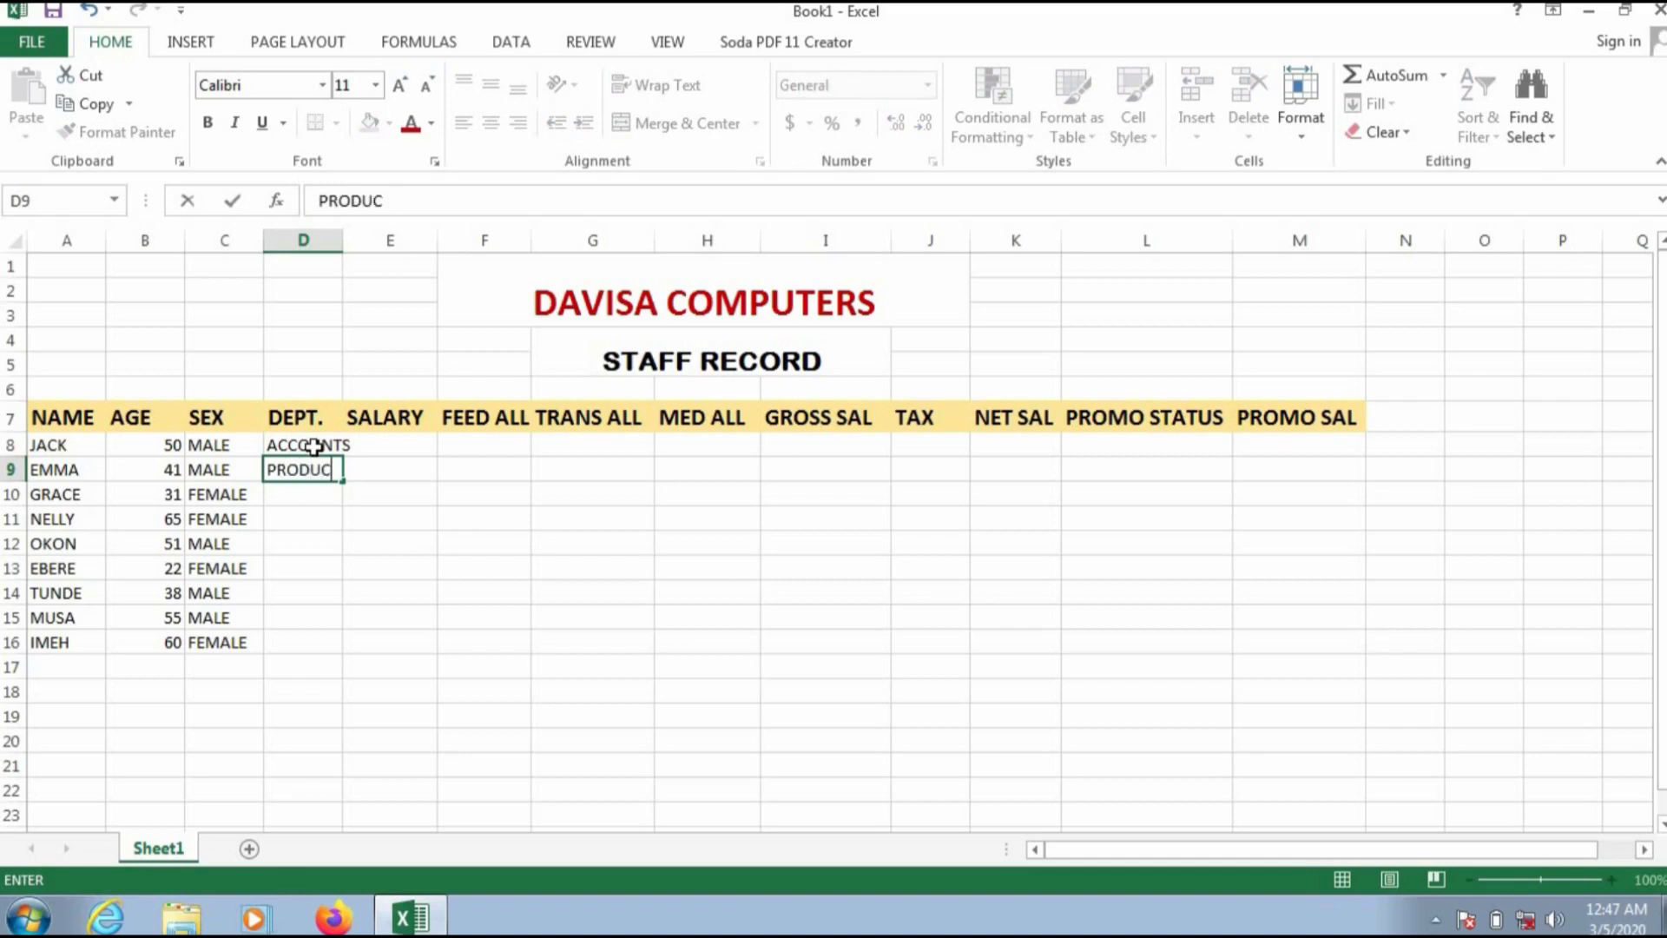
{"action": "type", "text": "TION"}
{"action": "key", "text": "Return"}
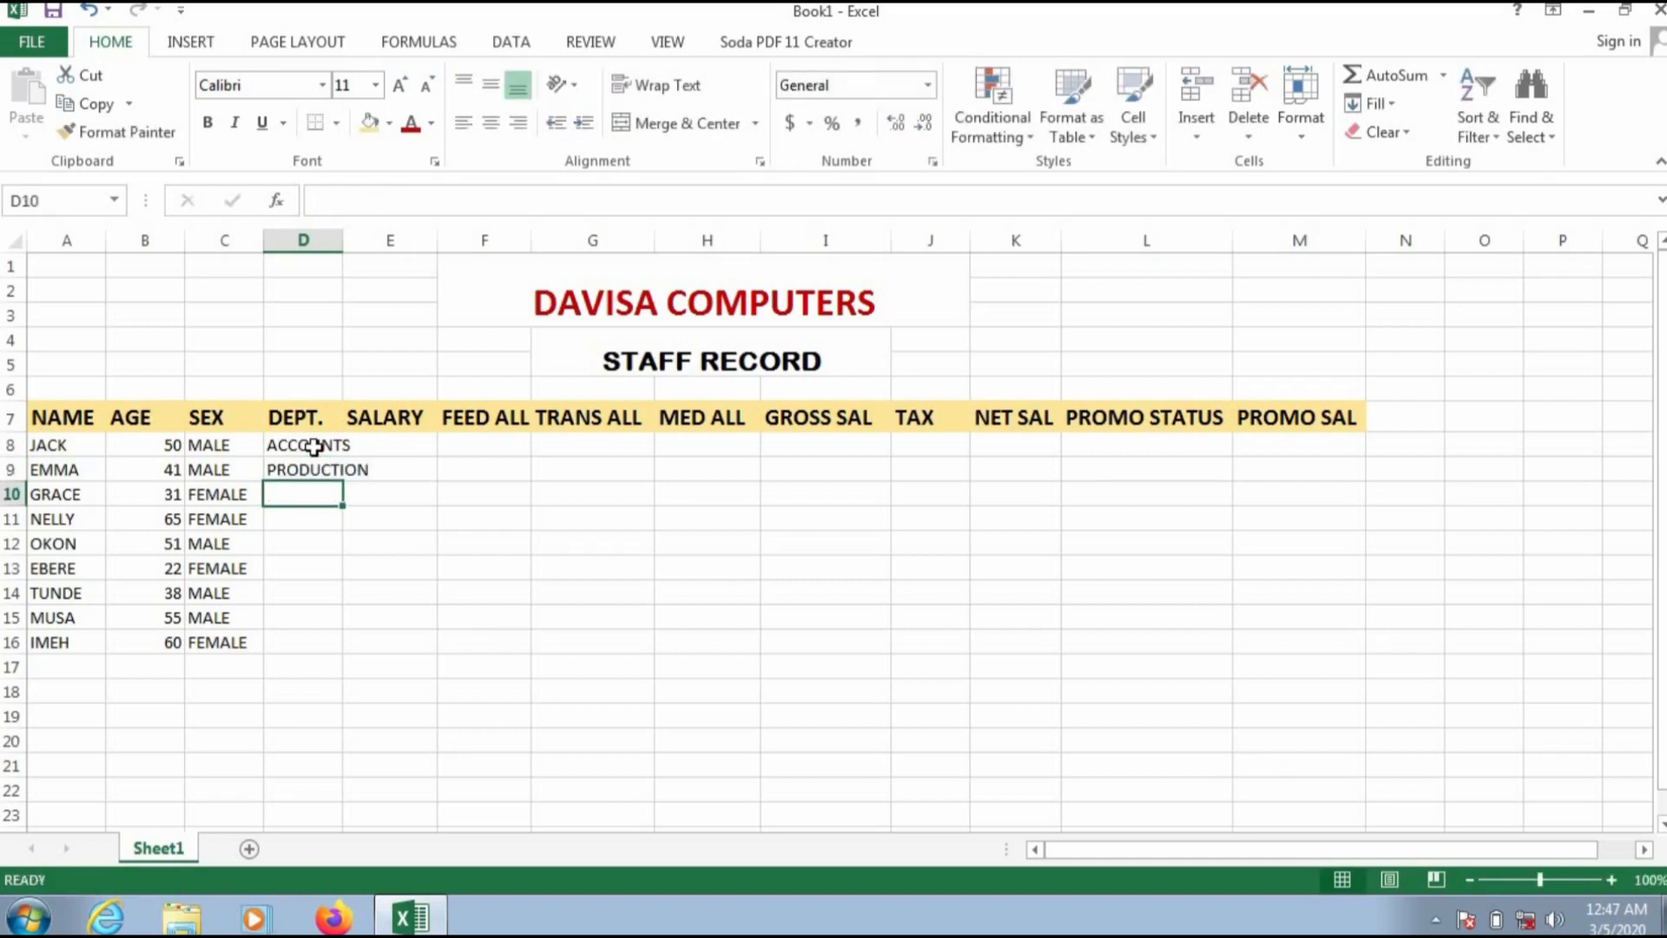
{"action": "type", "text": "LOG"}
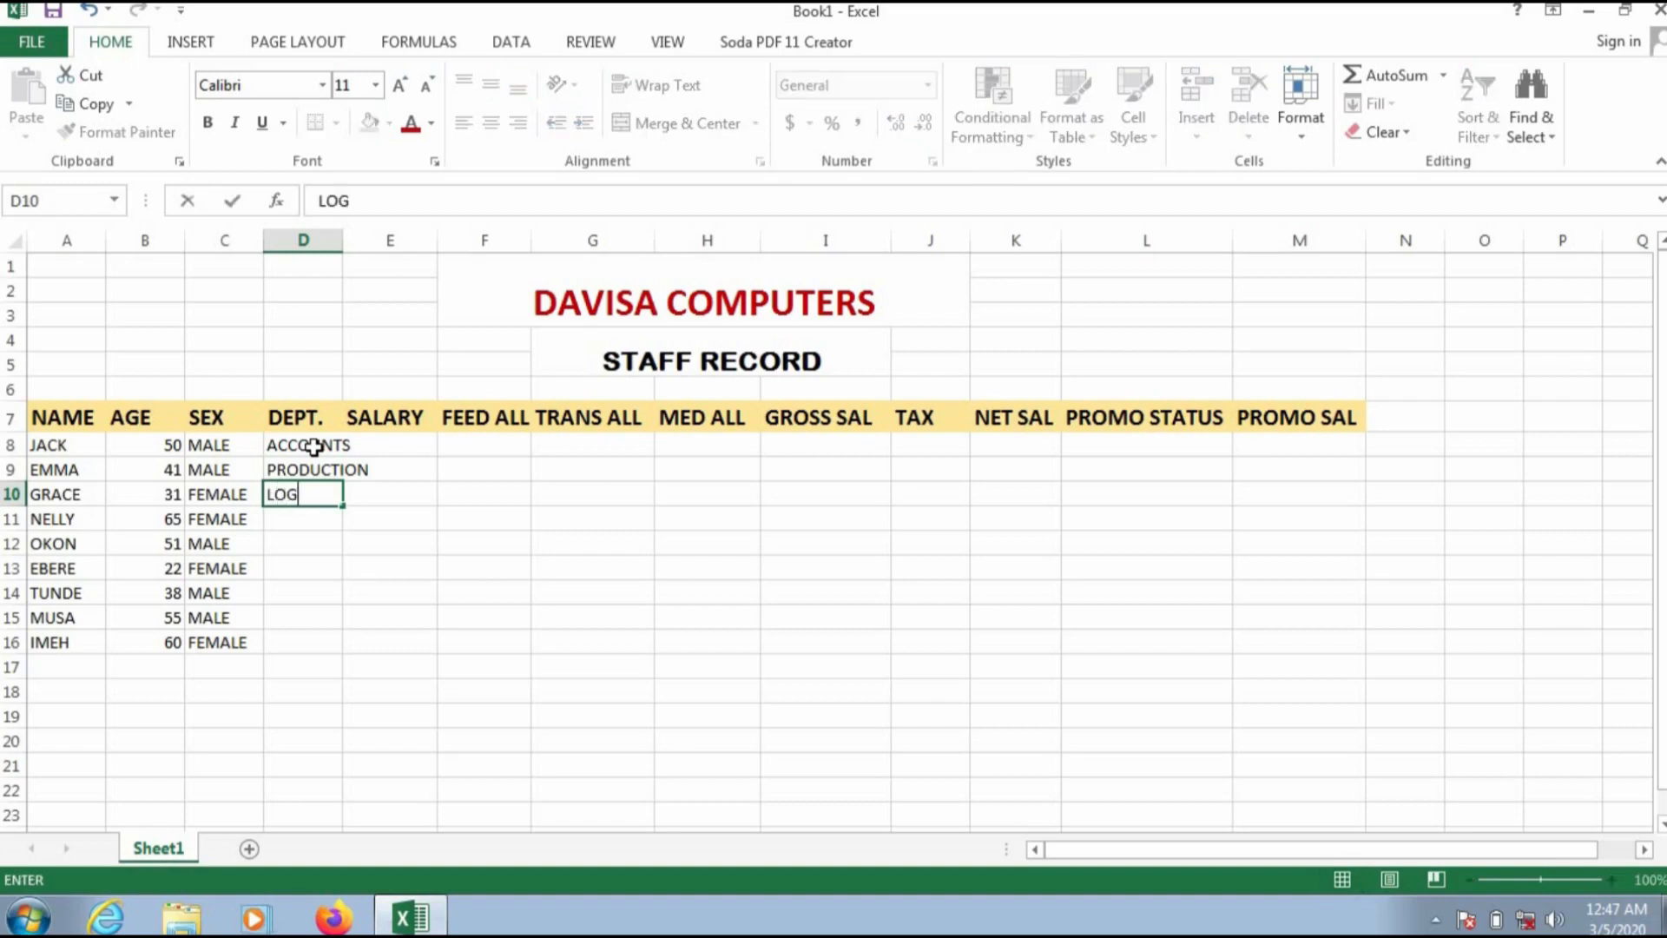
{"action": "type", "text": "ISTICS"}
{"action": "key", "text": "Return"}
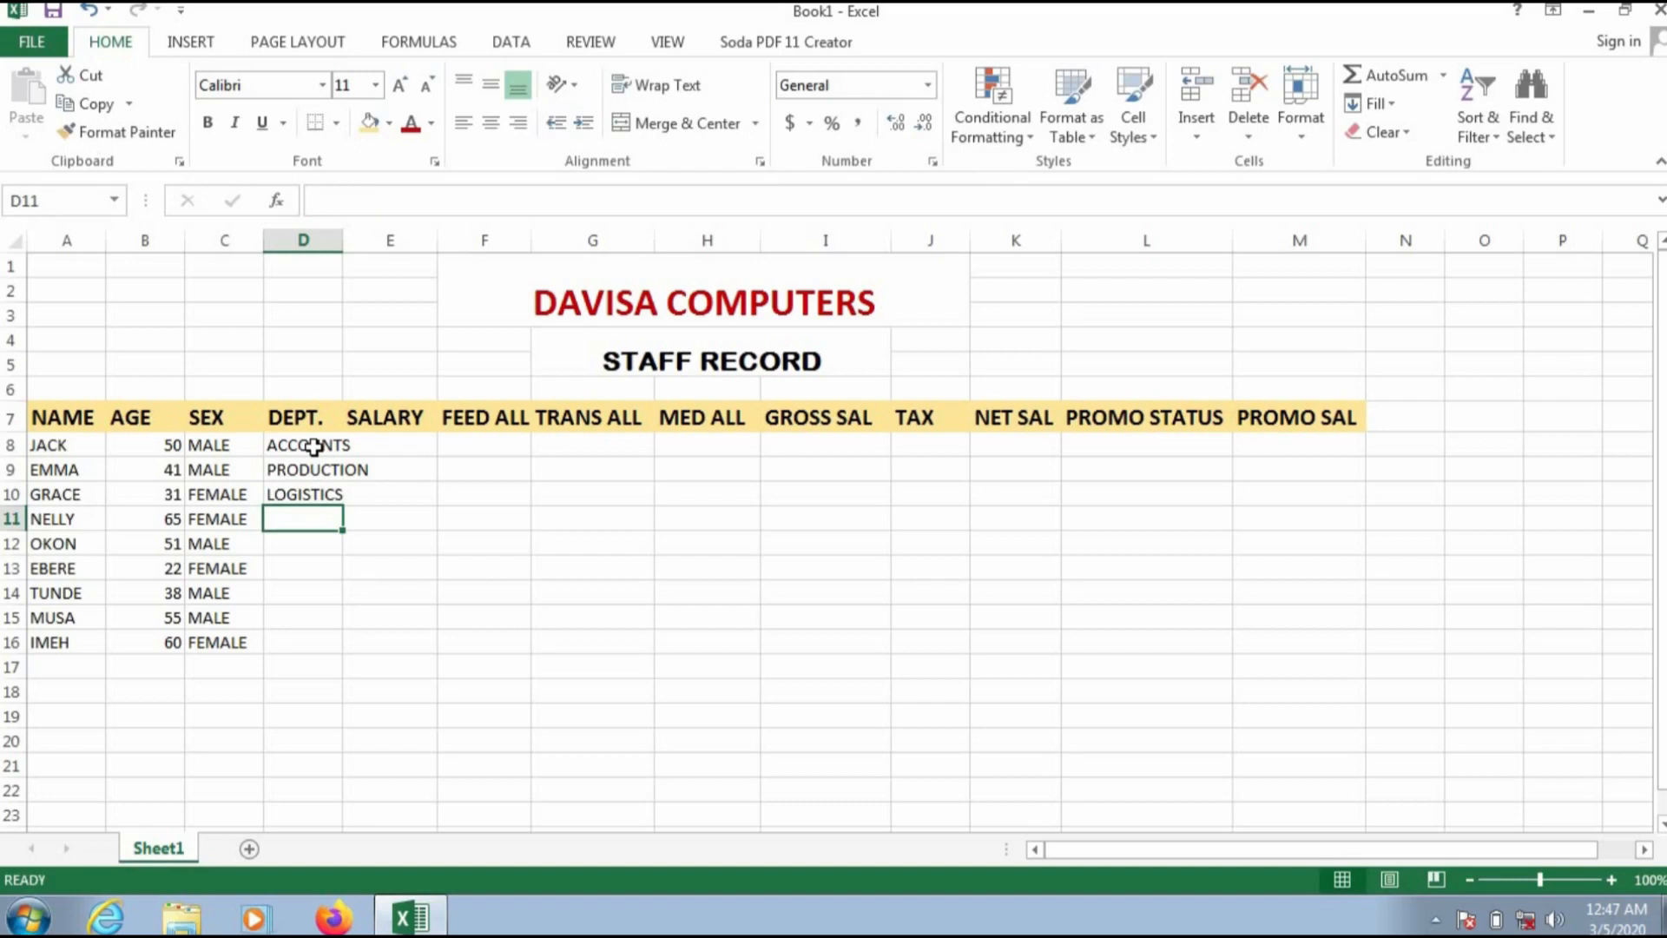
{"action": "type", "text": "MANAGEMENT"}
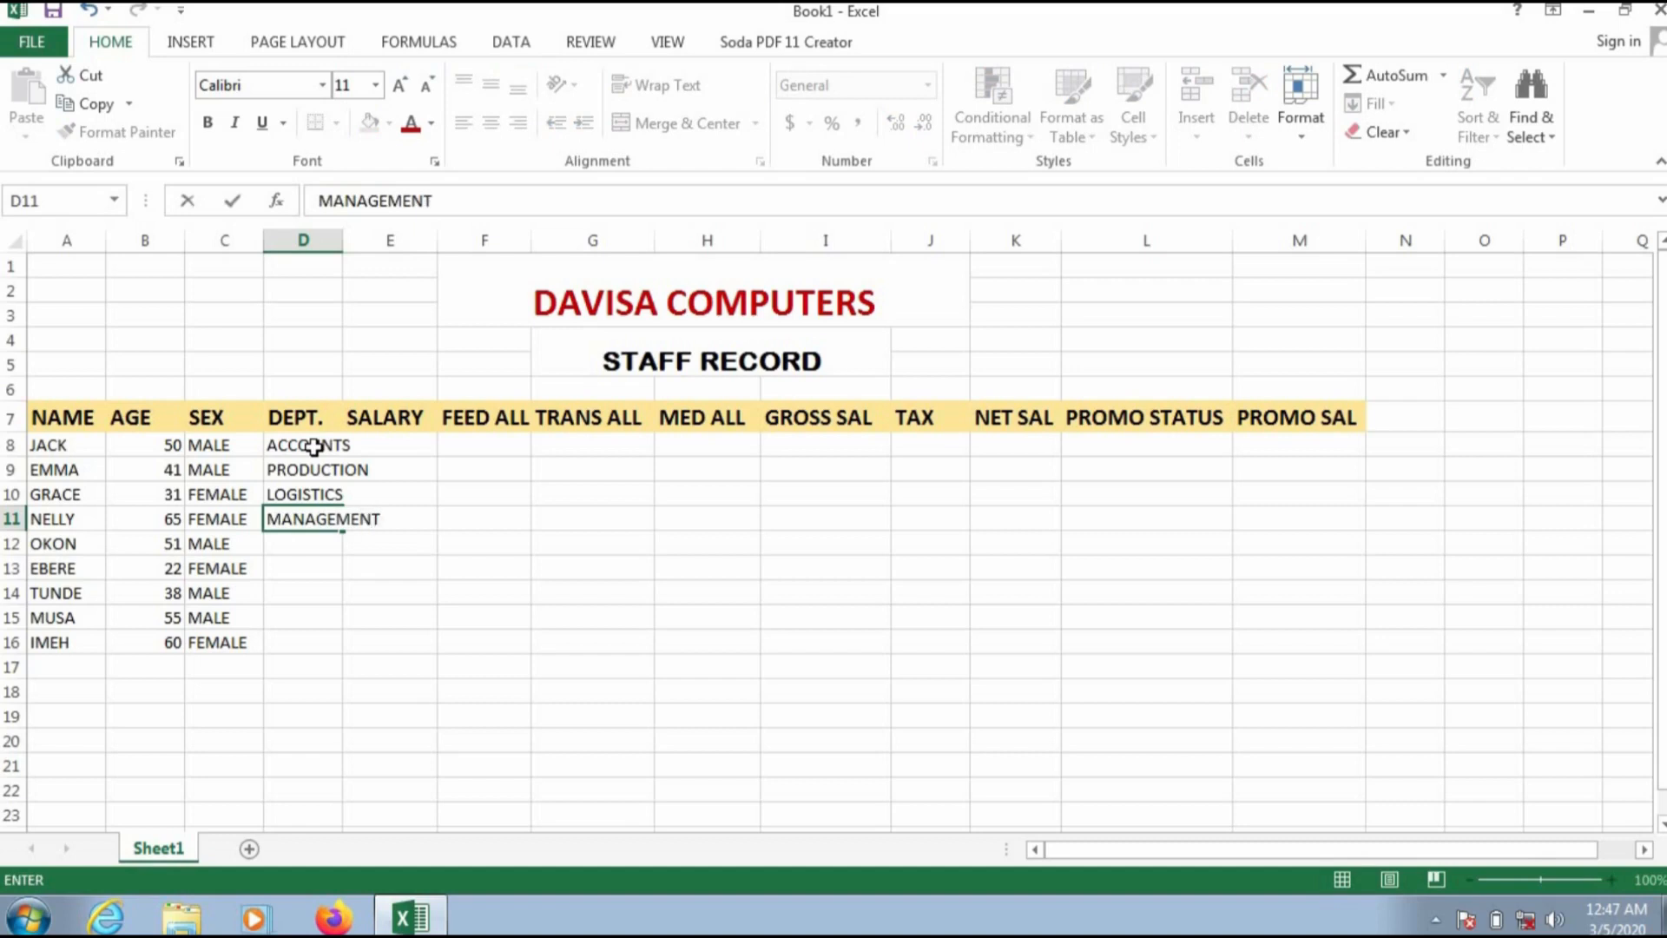
{"action": "key", "text": "Return"}
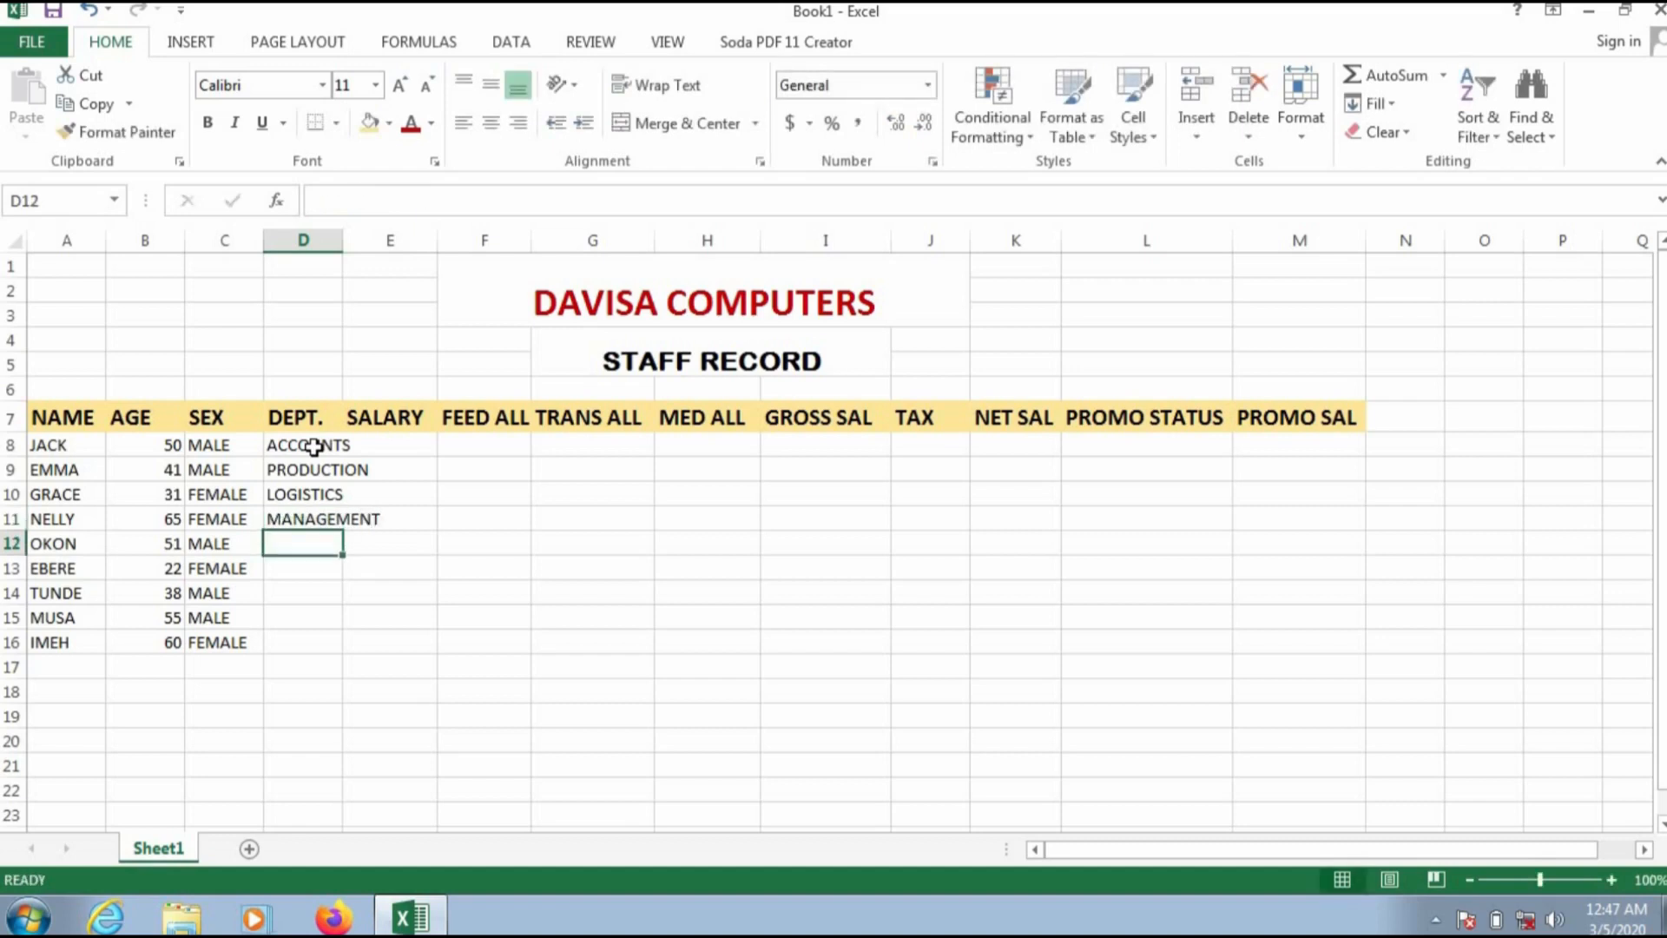
Step: Enter MARKETING, FINANCE, SECURITY, LOGISTICS and PRODUCTION as departments for the remaining staff in D12 to D16
{"action": "type", "text": "MARK"}
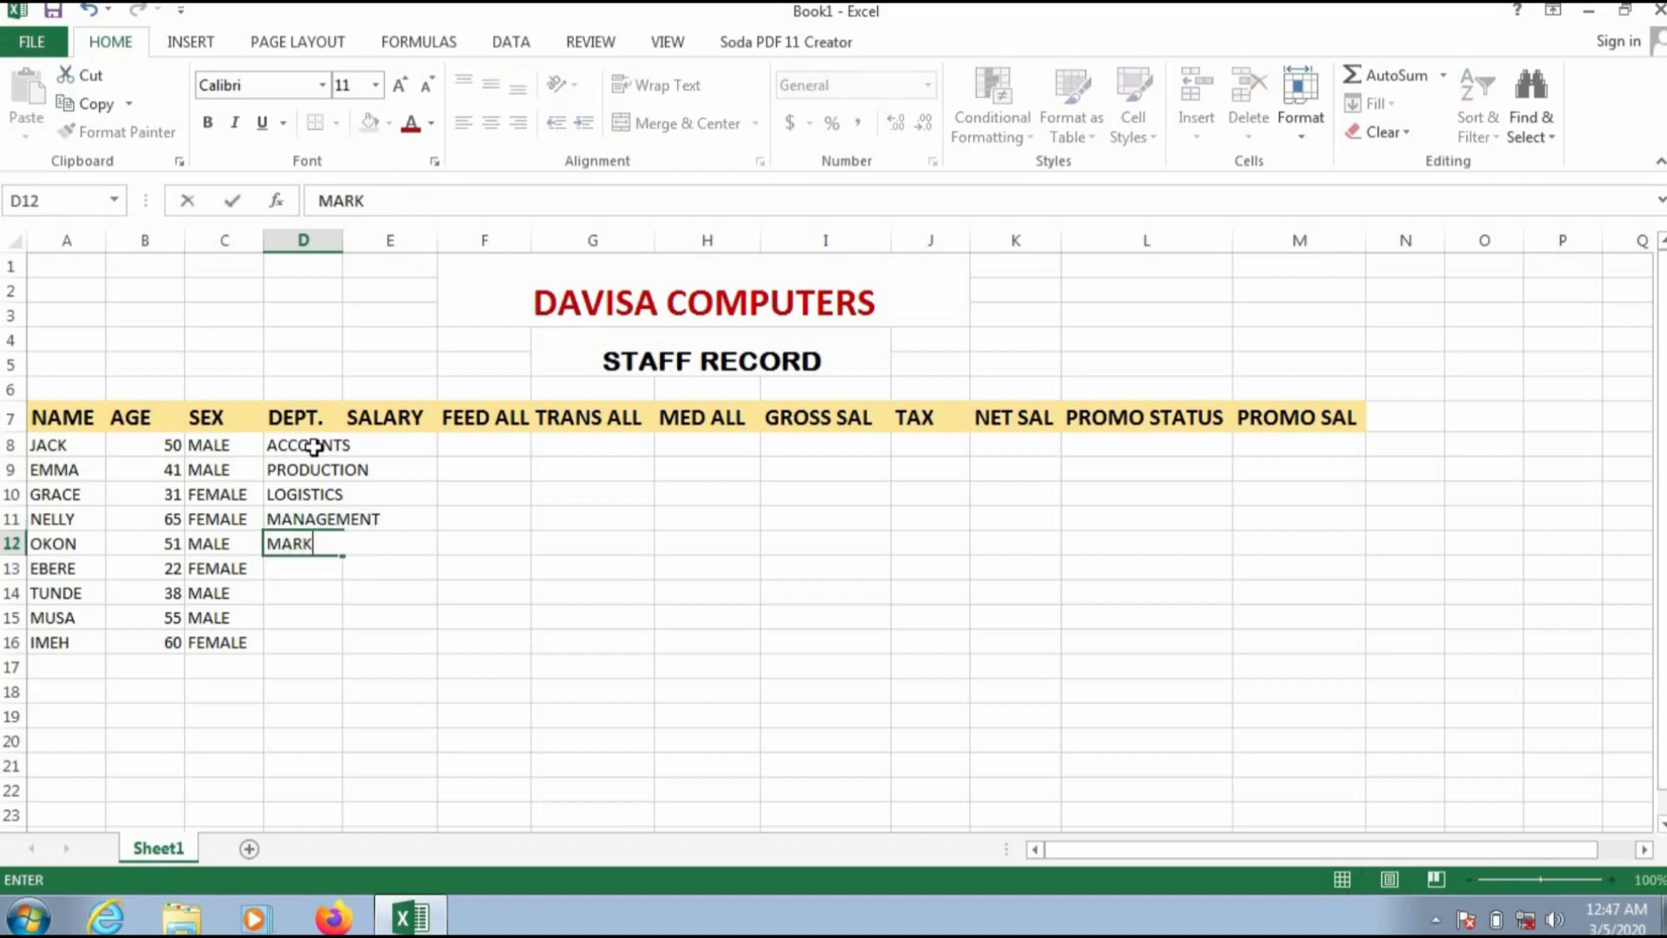
{"action": "type", "text": "ETING"}
{"action": "key", "text": "Return"}
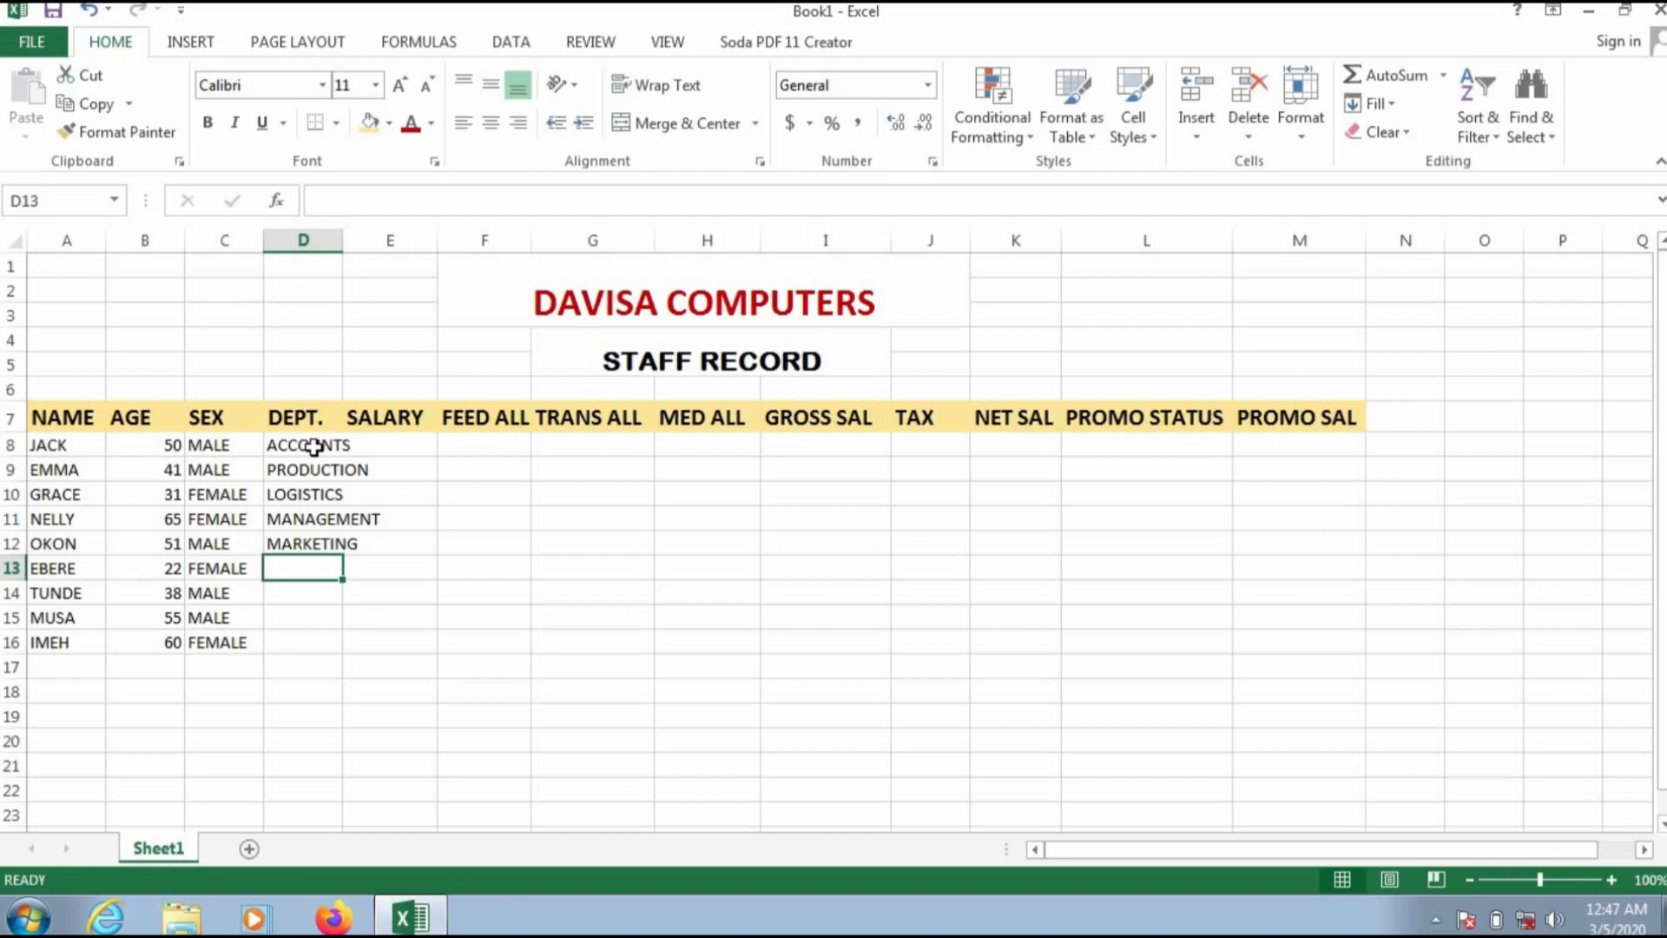
{"action": "type", "text": "FINANCE"}
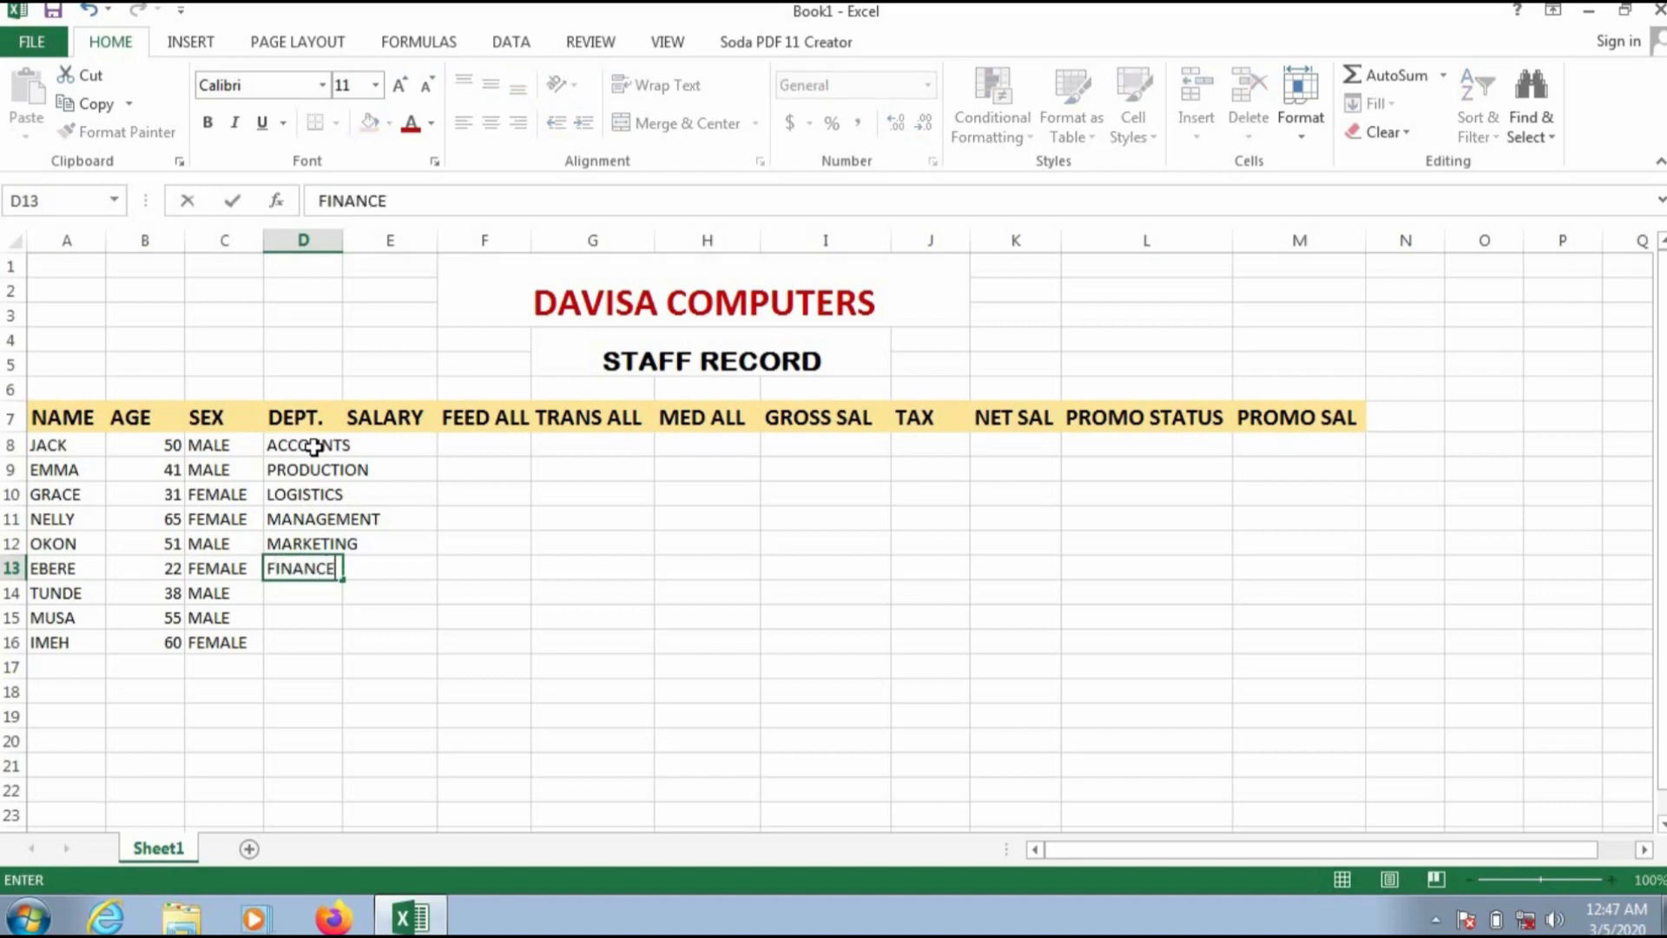
{"action": "key", "text": "Return"}
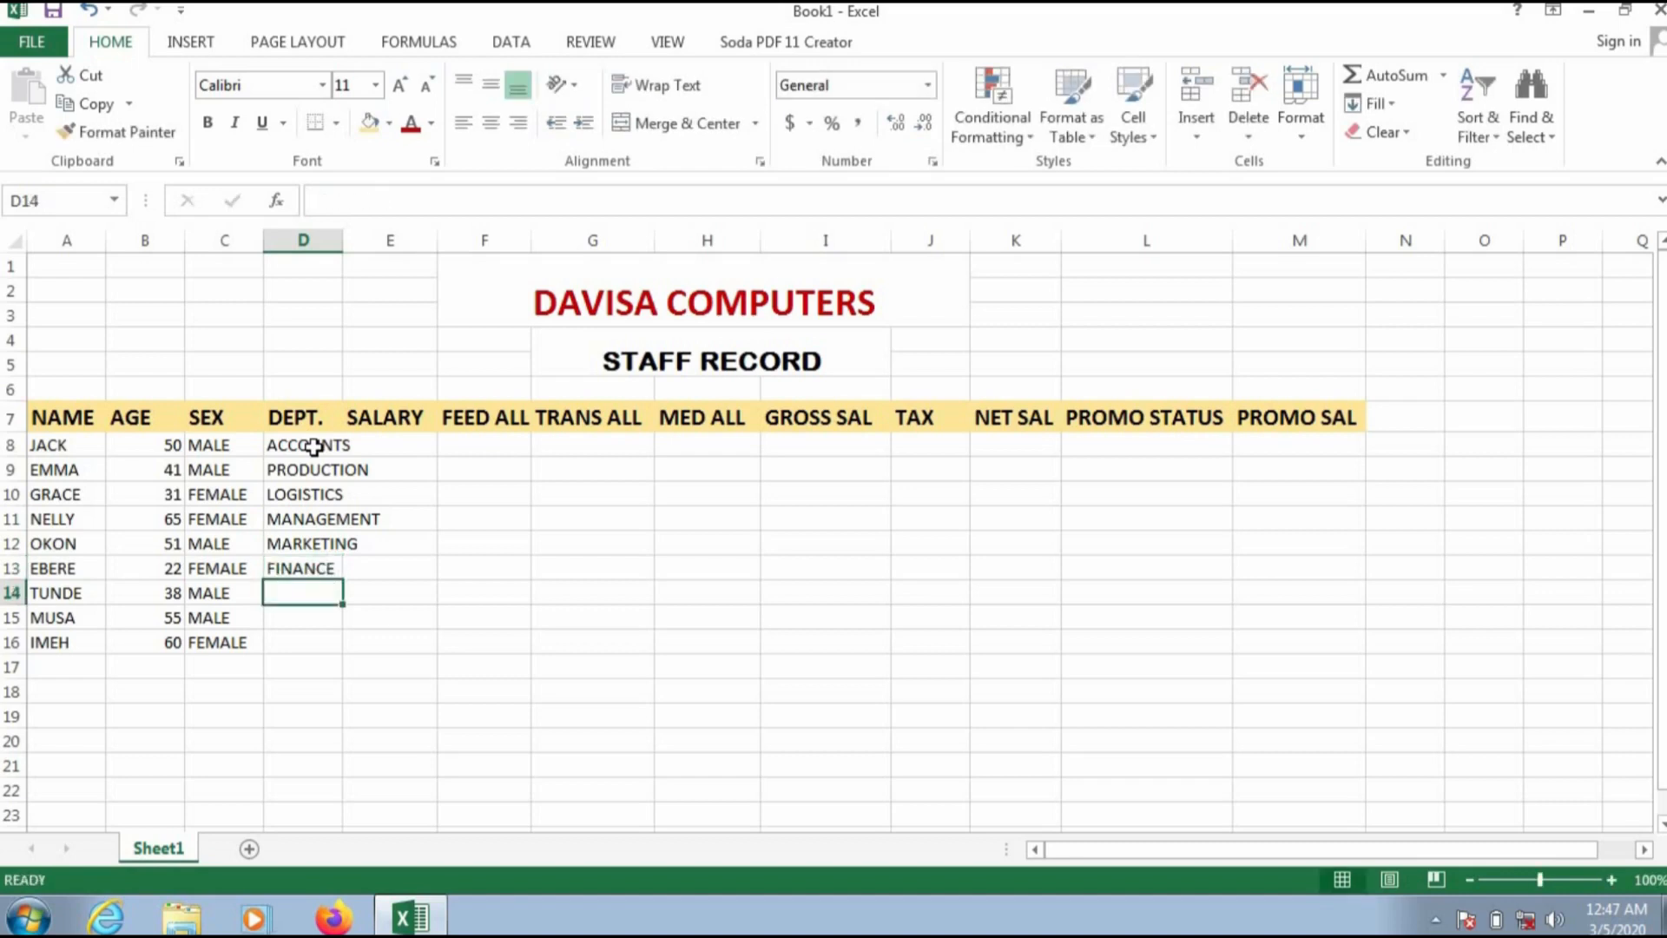
{"action": "type", "text": "SECI"}
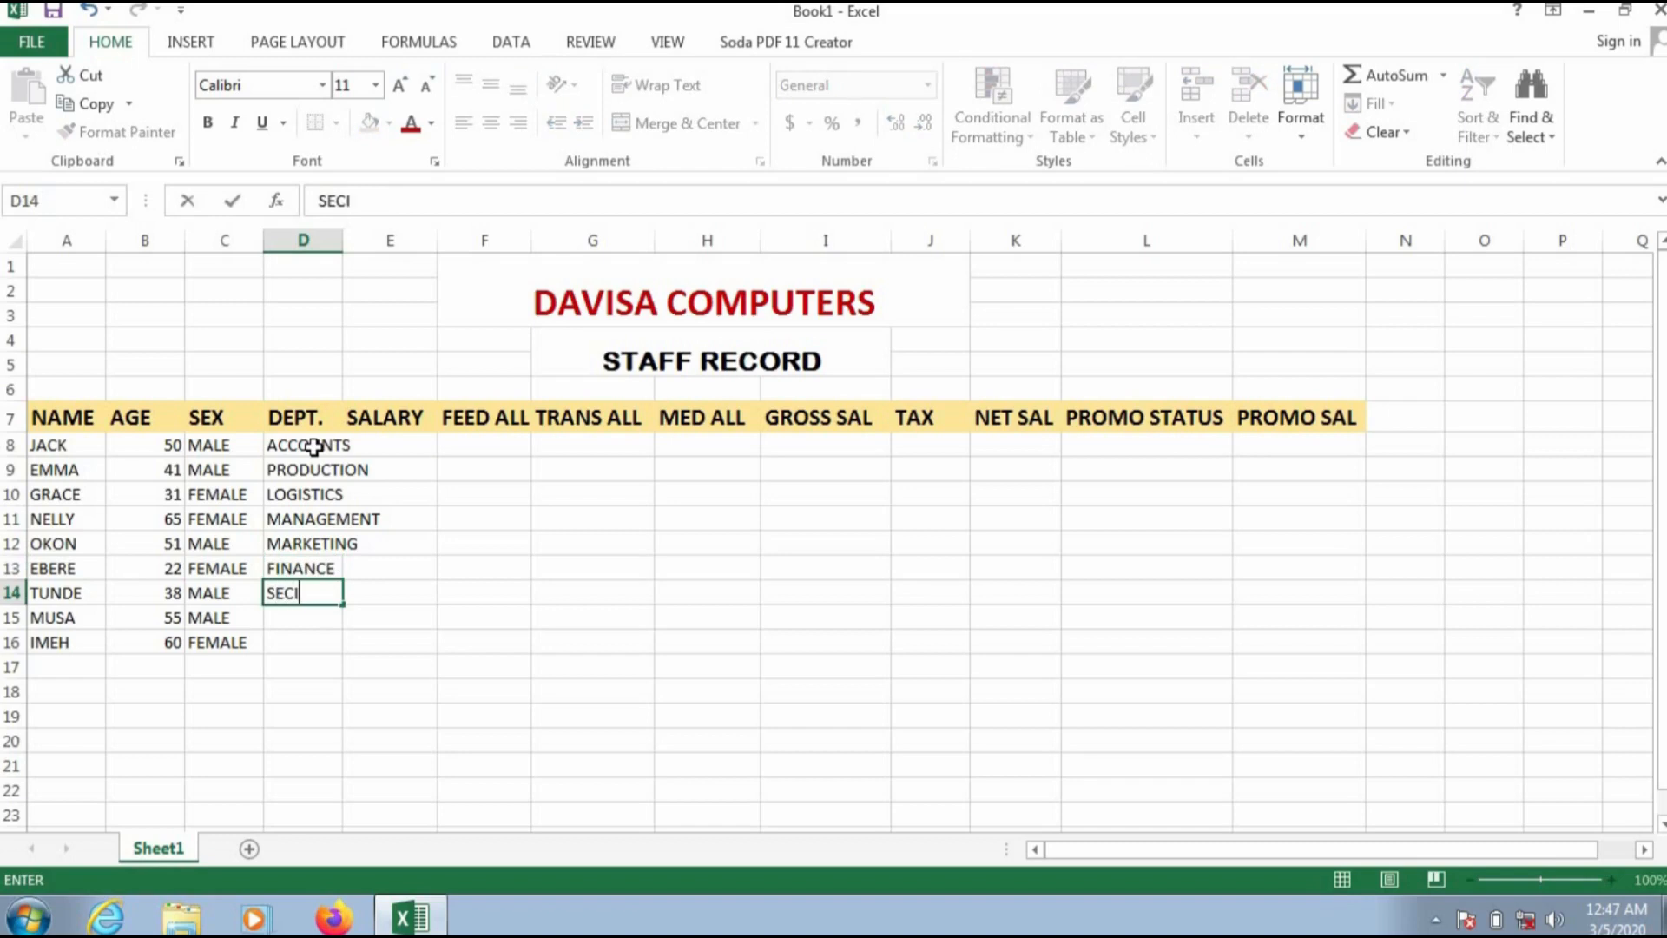
{"action": "key", "text": "BackSpace"}
{"action": "type", "text": "URITY"}
{"action": "key", "text": "Return"}
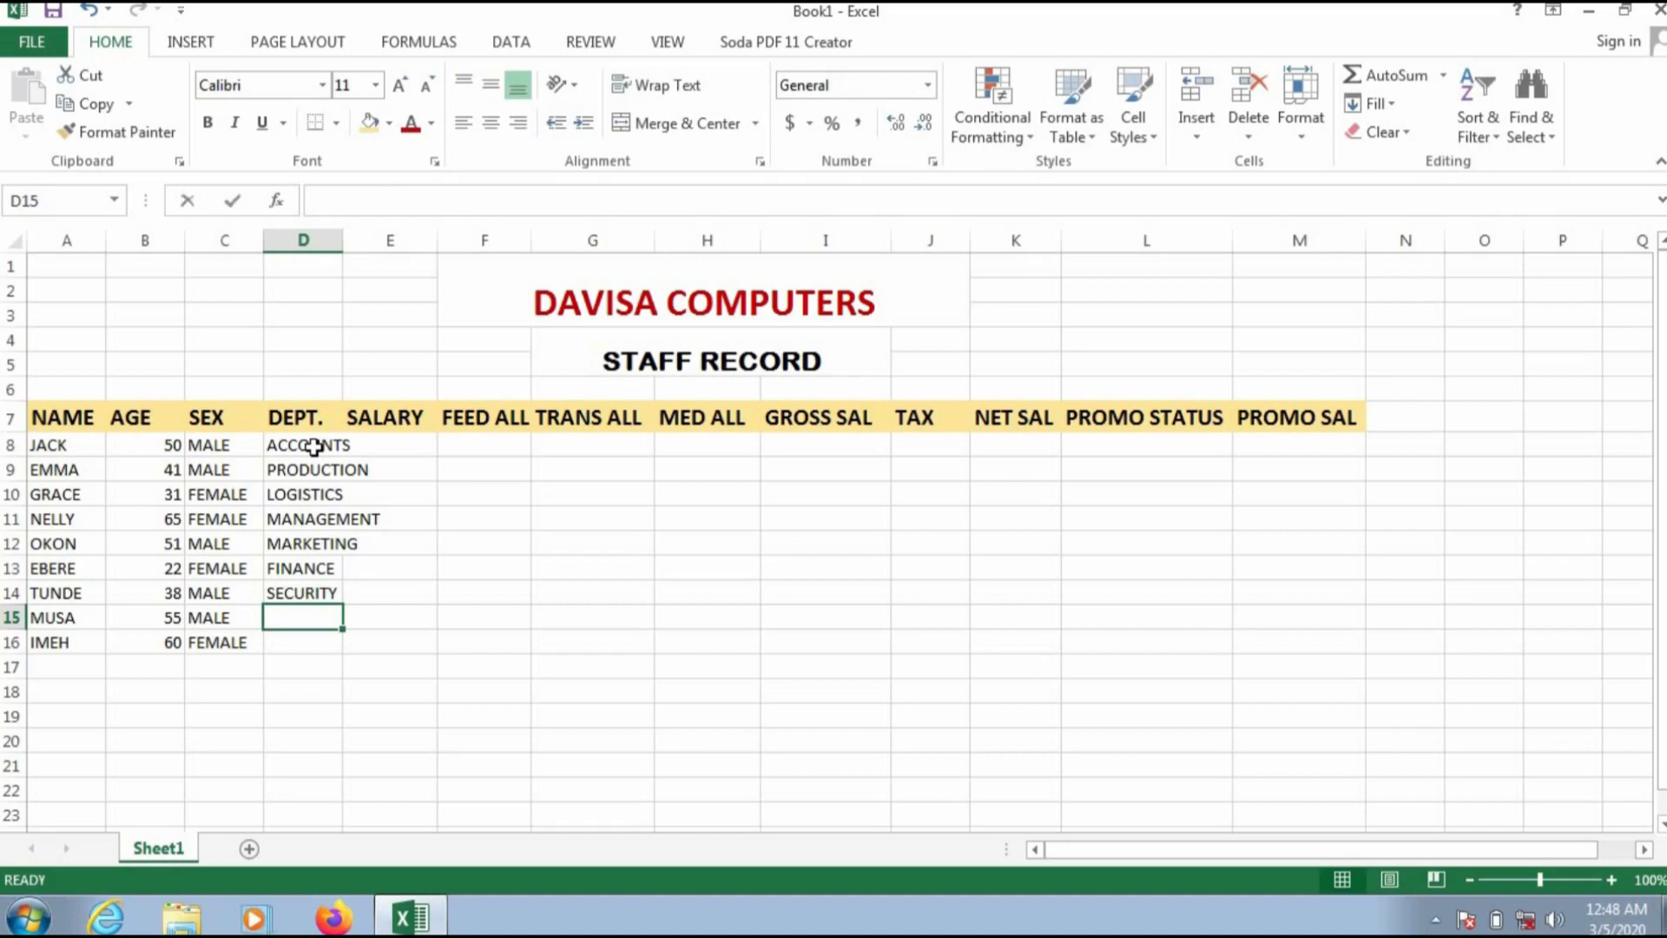
{"action": "type", "text": "LOGISTI"}
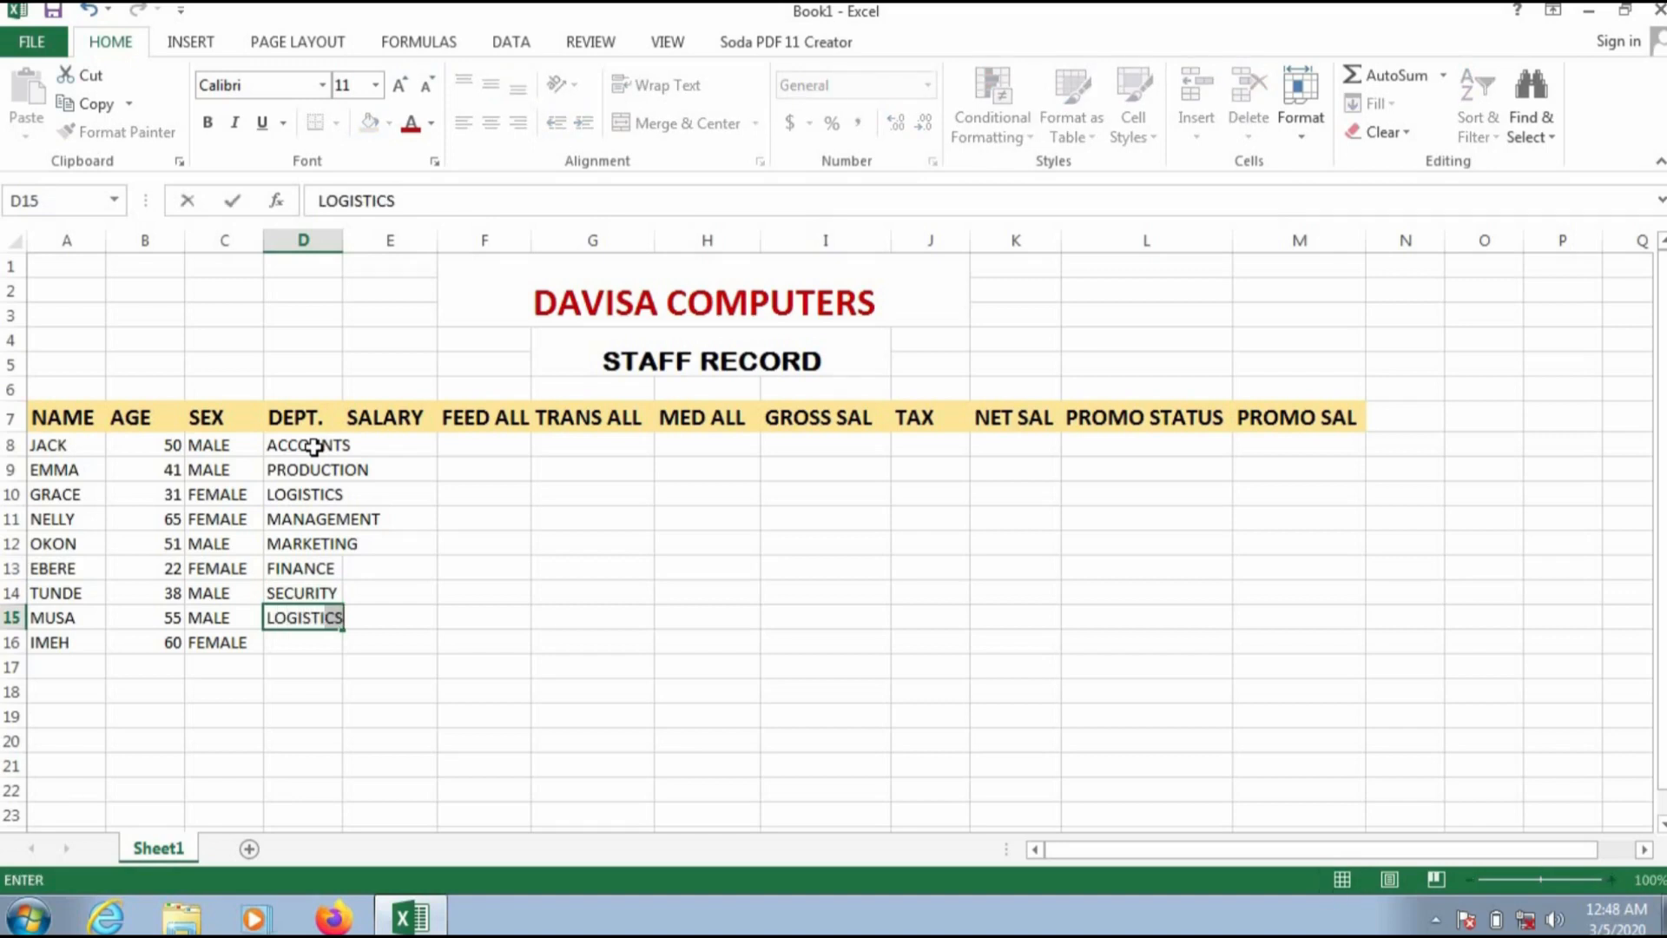
{"action": "key", "text": "Return"}
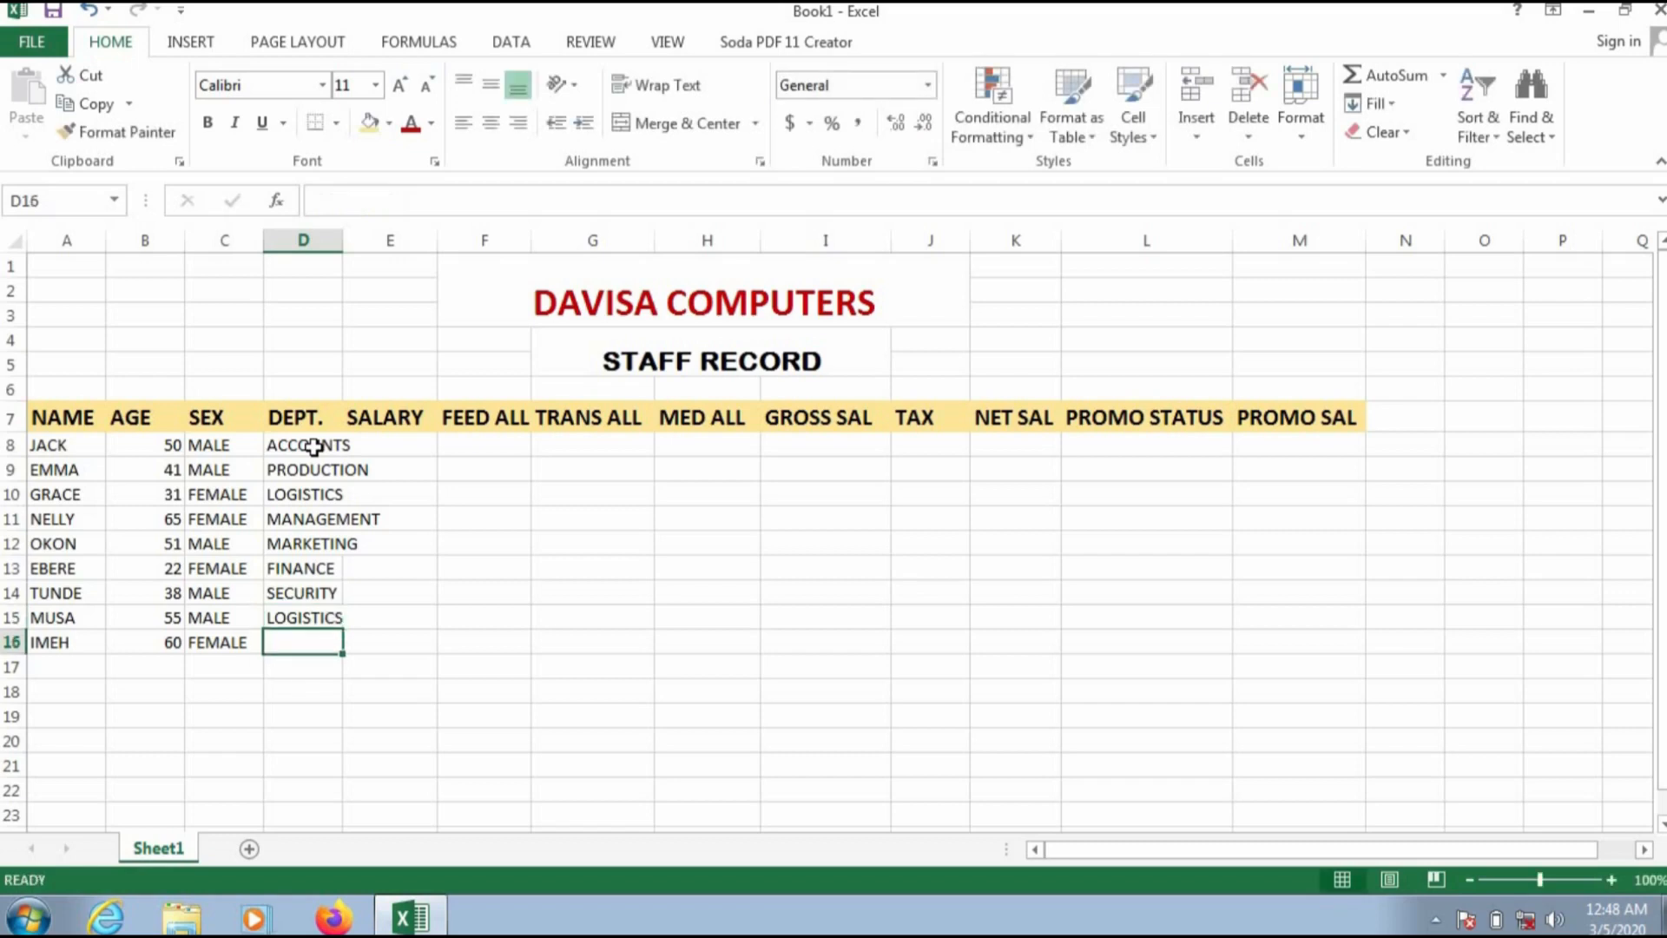
{"action": "type", "text": "PRODUCTION"}
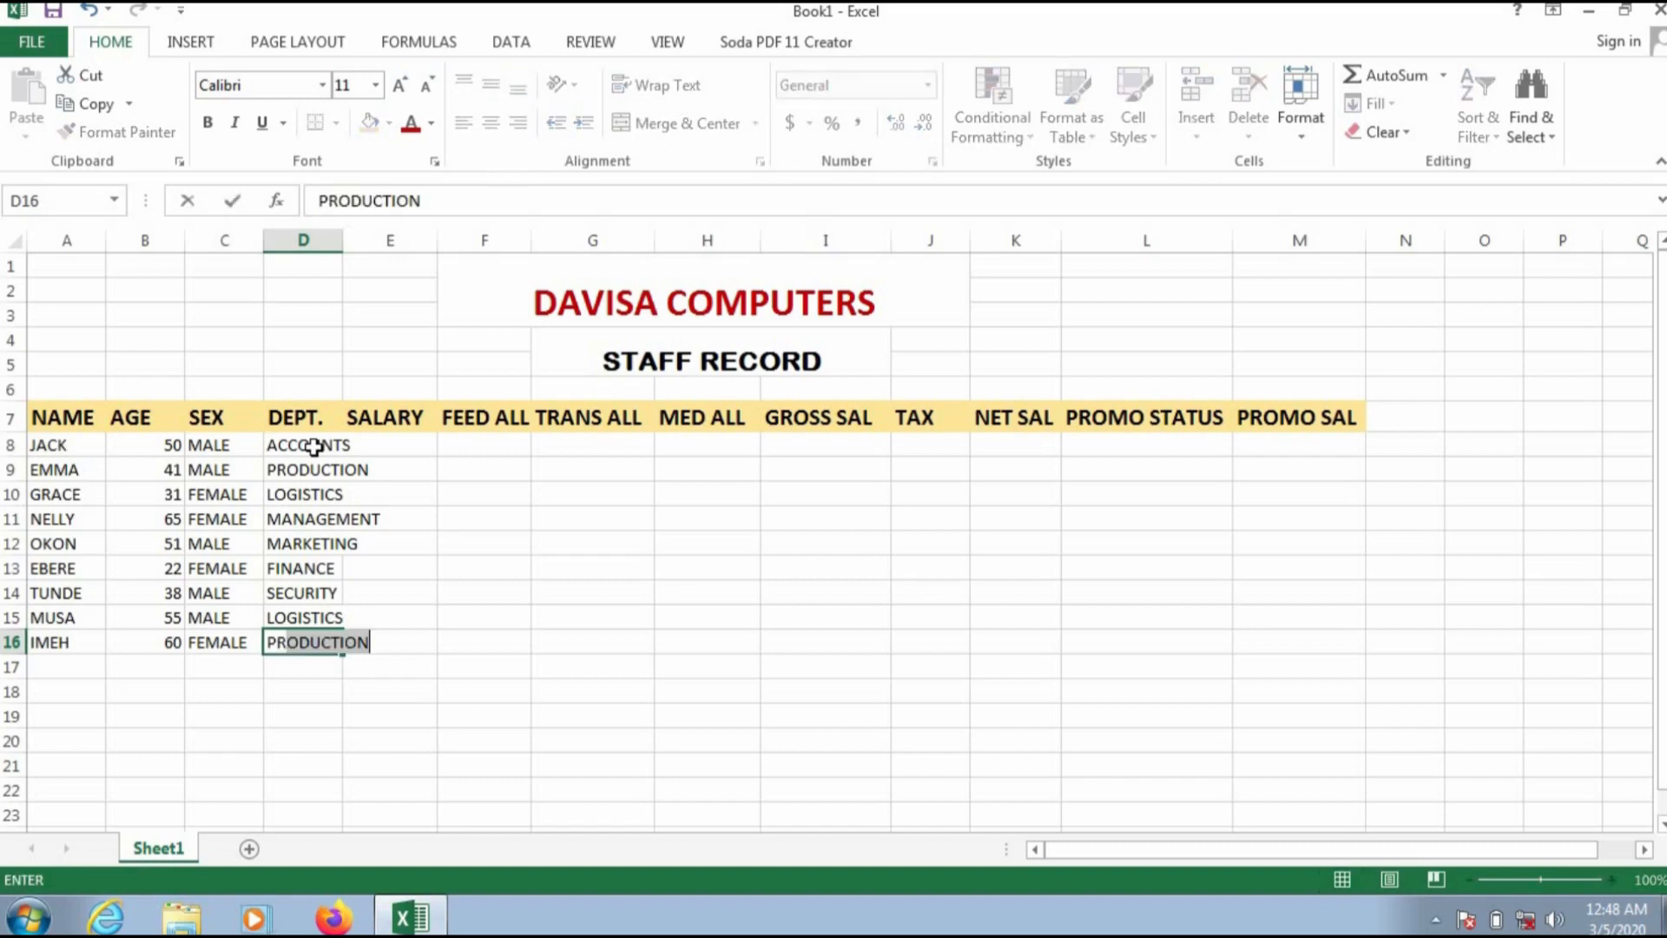
Step: Enter salaries 70000, 95000, 55000 and 100000 for the first four staff in E8 to E11
{"action": "left_click", "coordinate": [419, 439]}
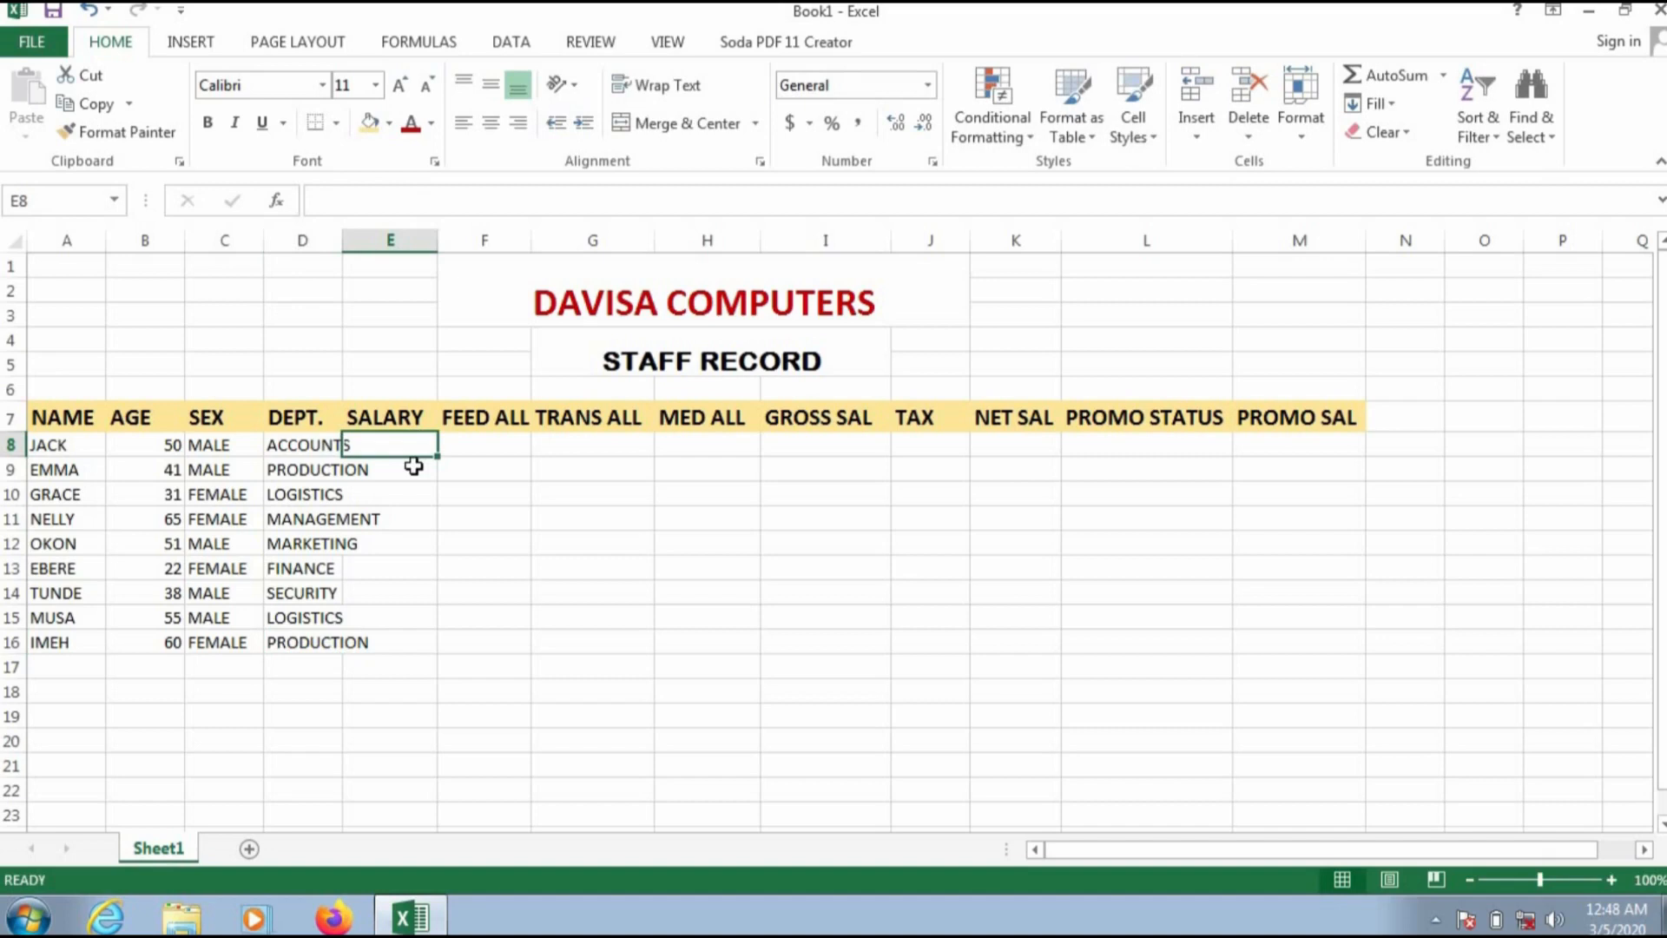
{"action": "type", "text": "70000"}
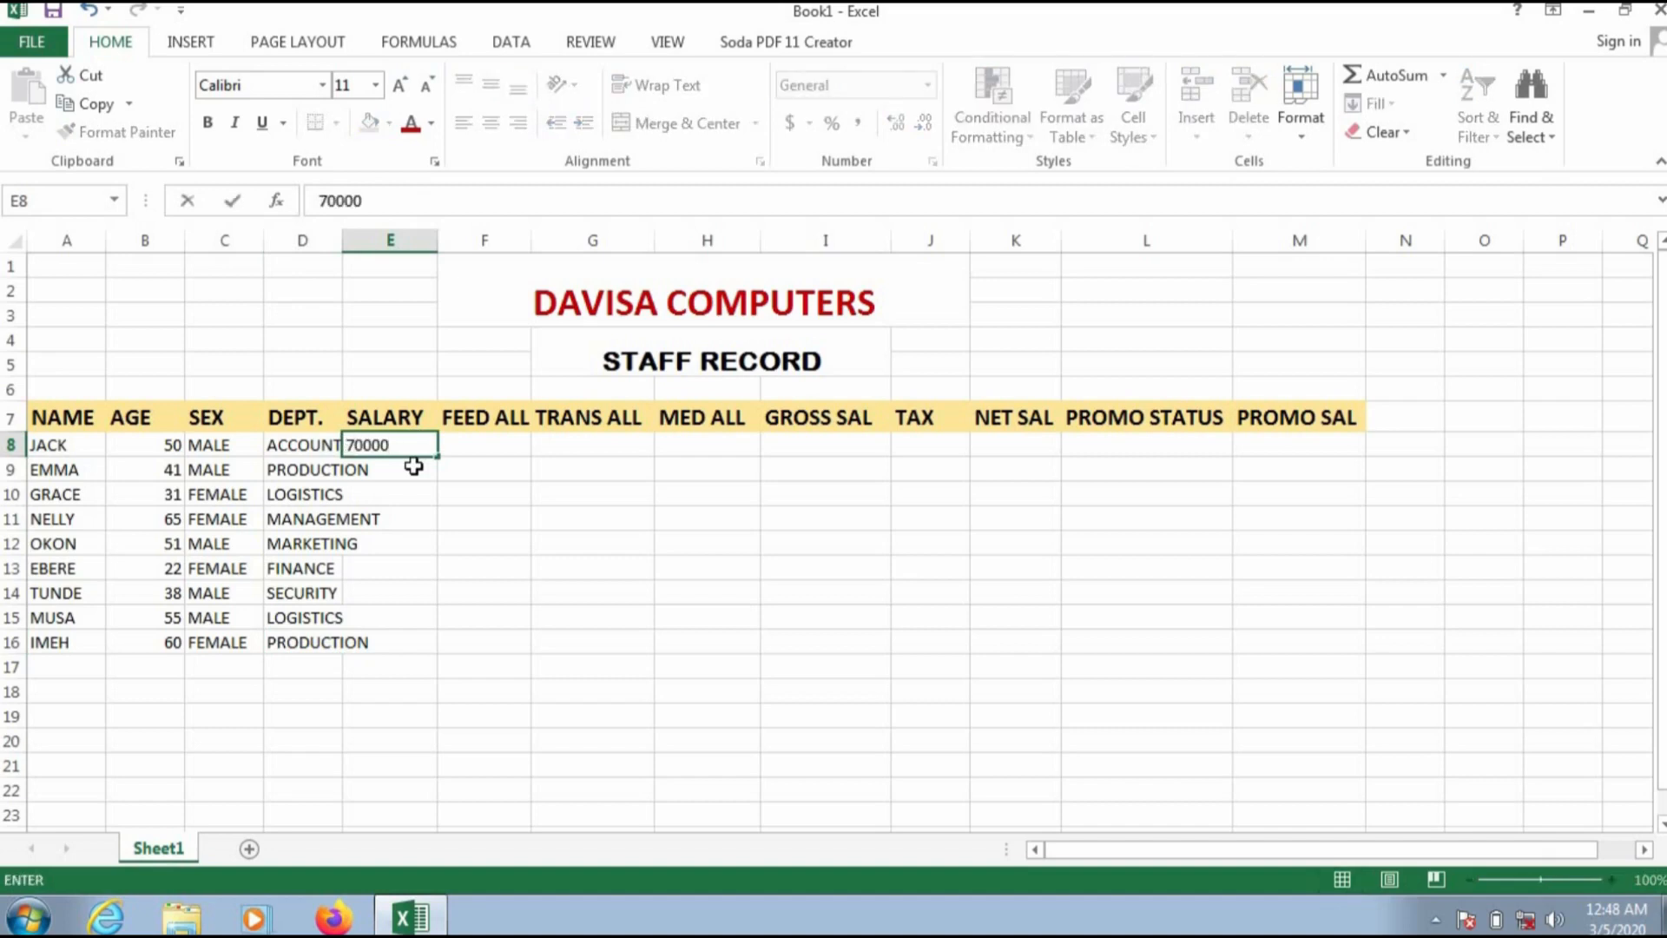
{"action": "key", "text": "Return"}
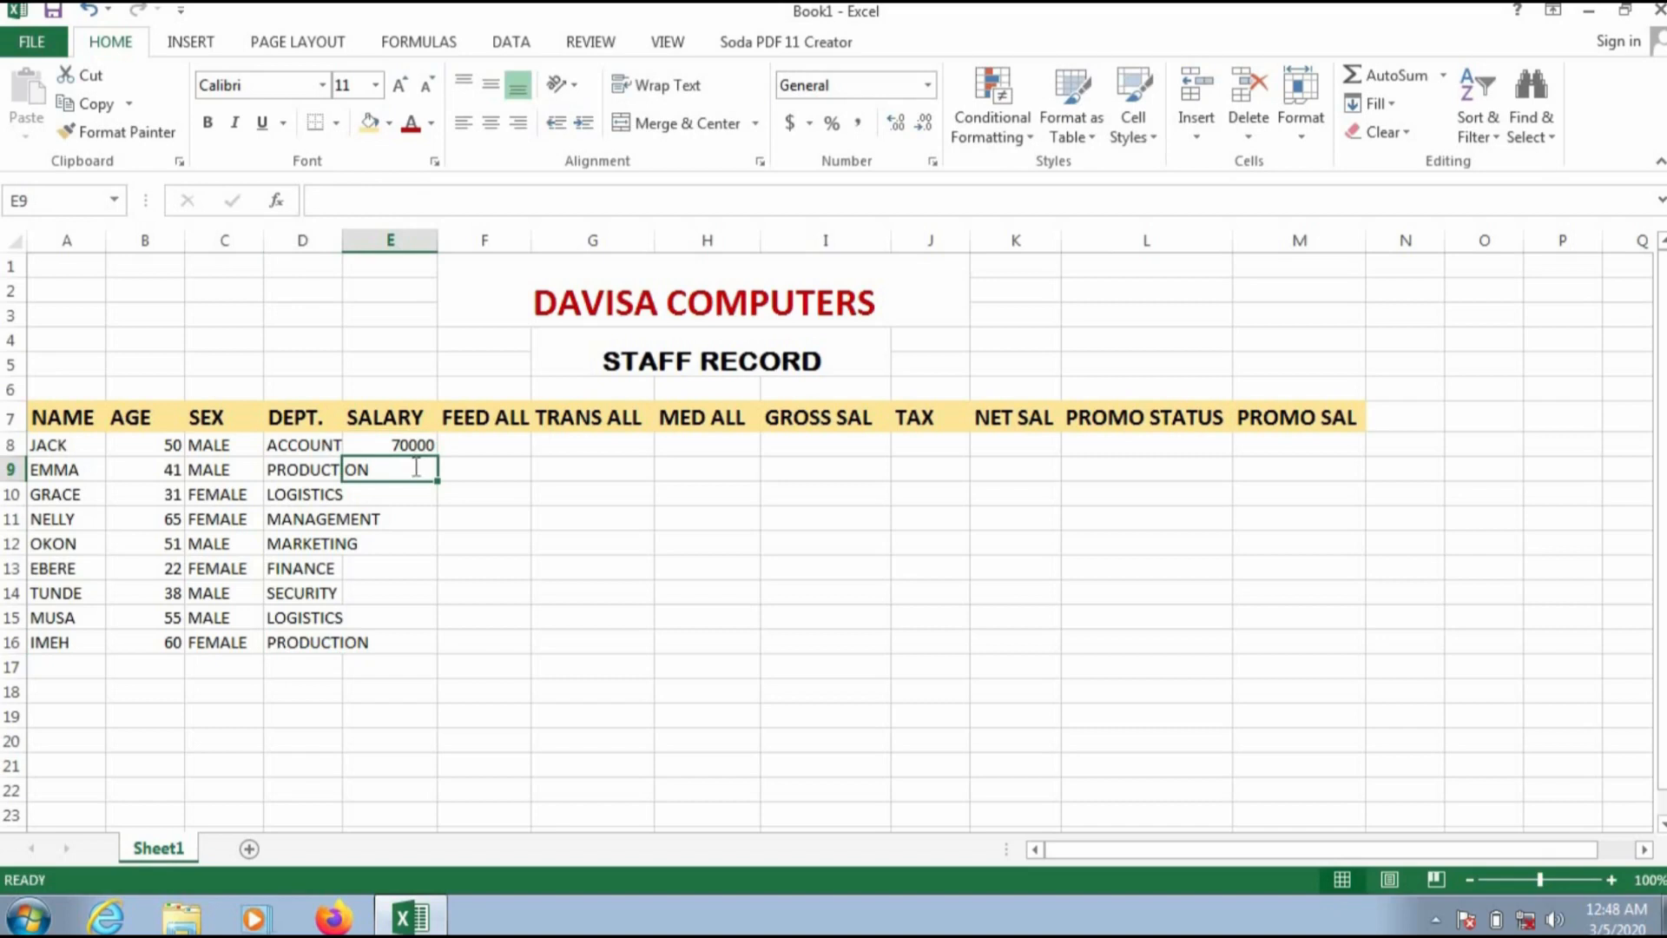
{"action": "type", "text": "95000"}
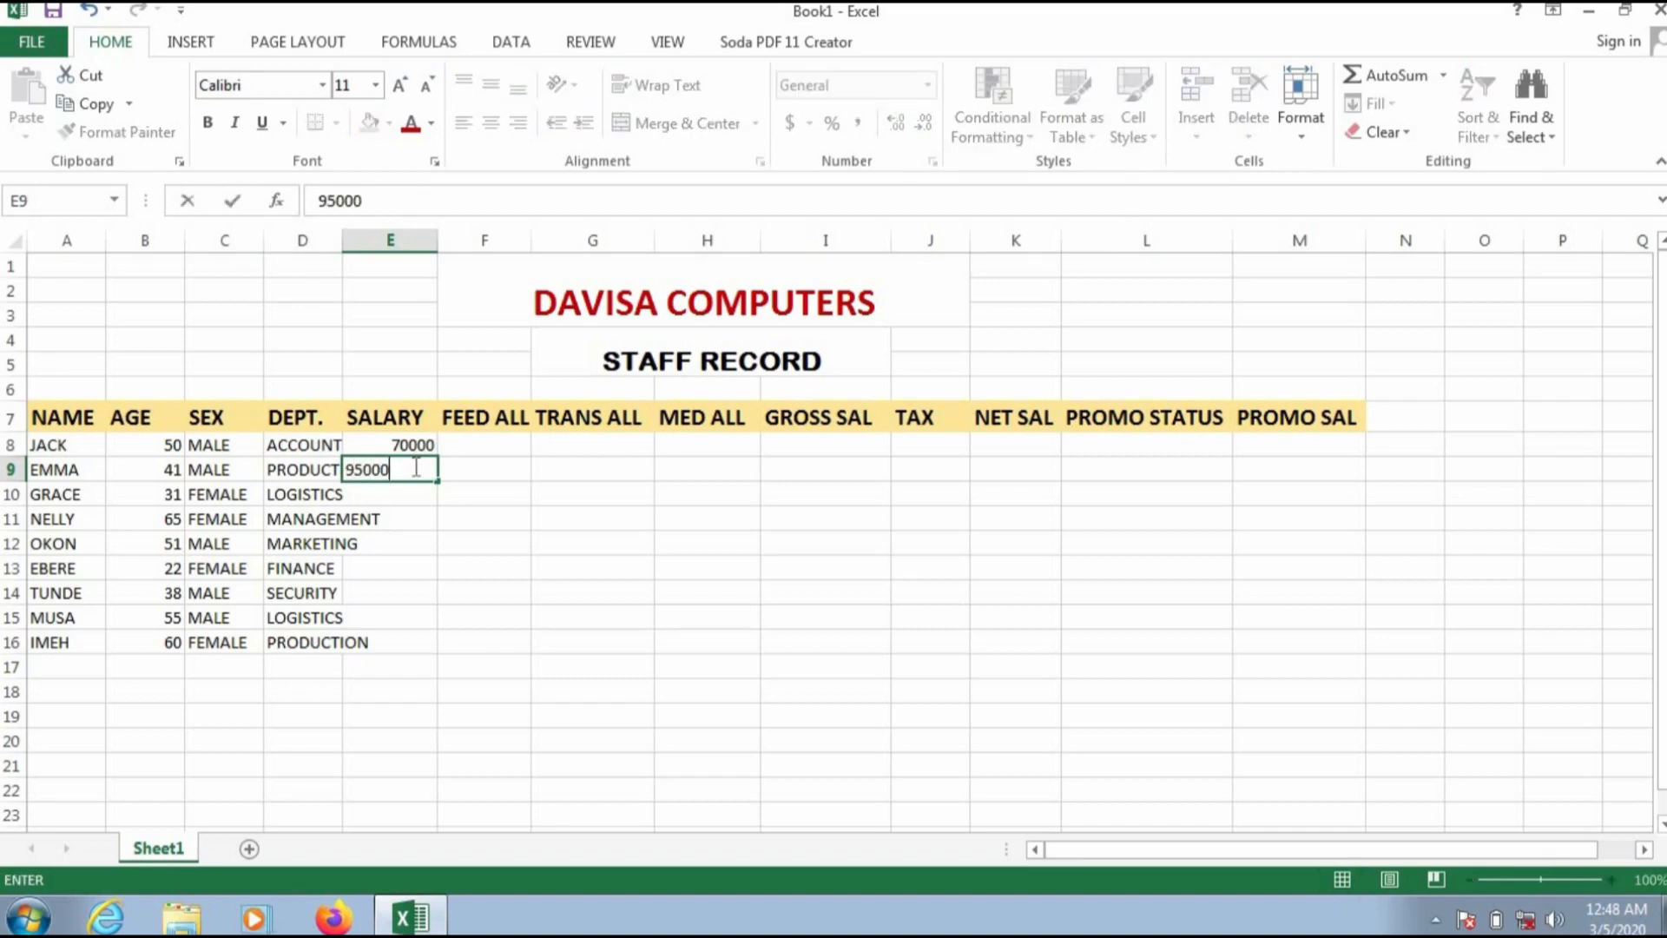
{"action": "key", "text": "Return"}
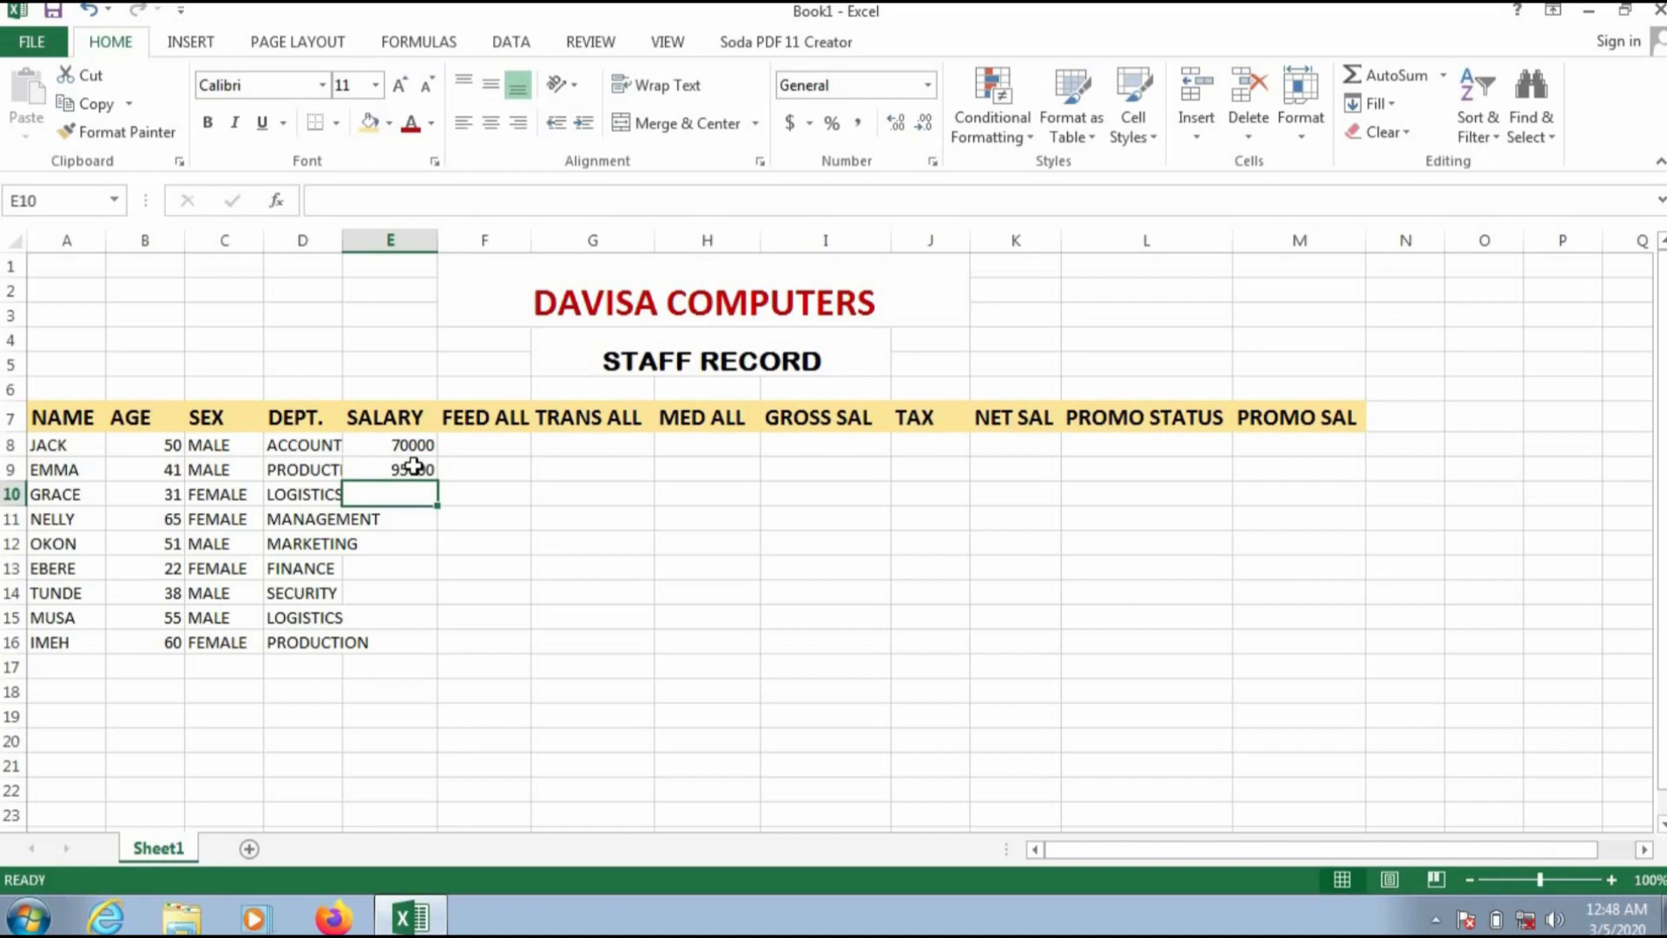
{"action": "type", "text": "5"}
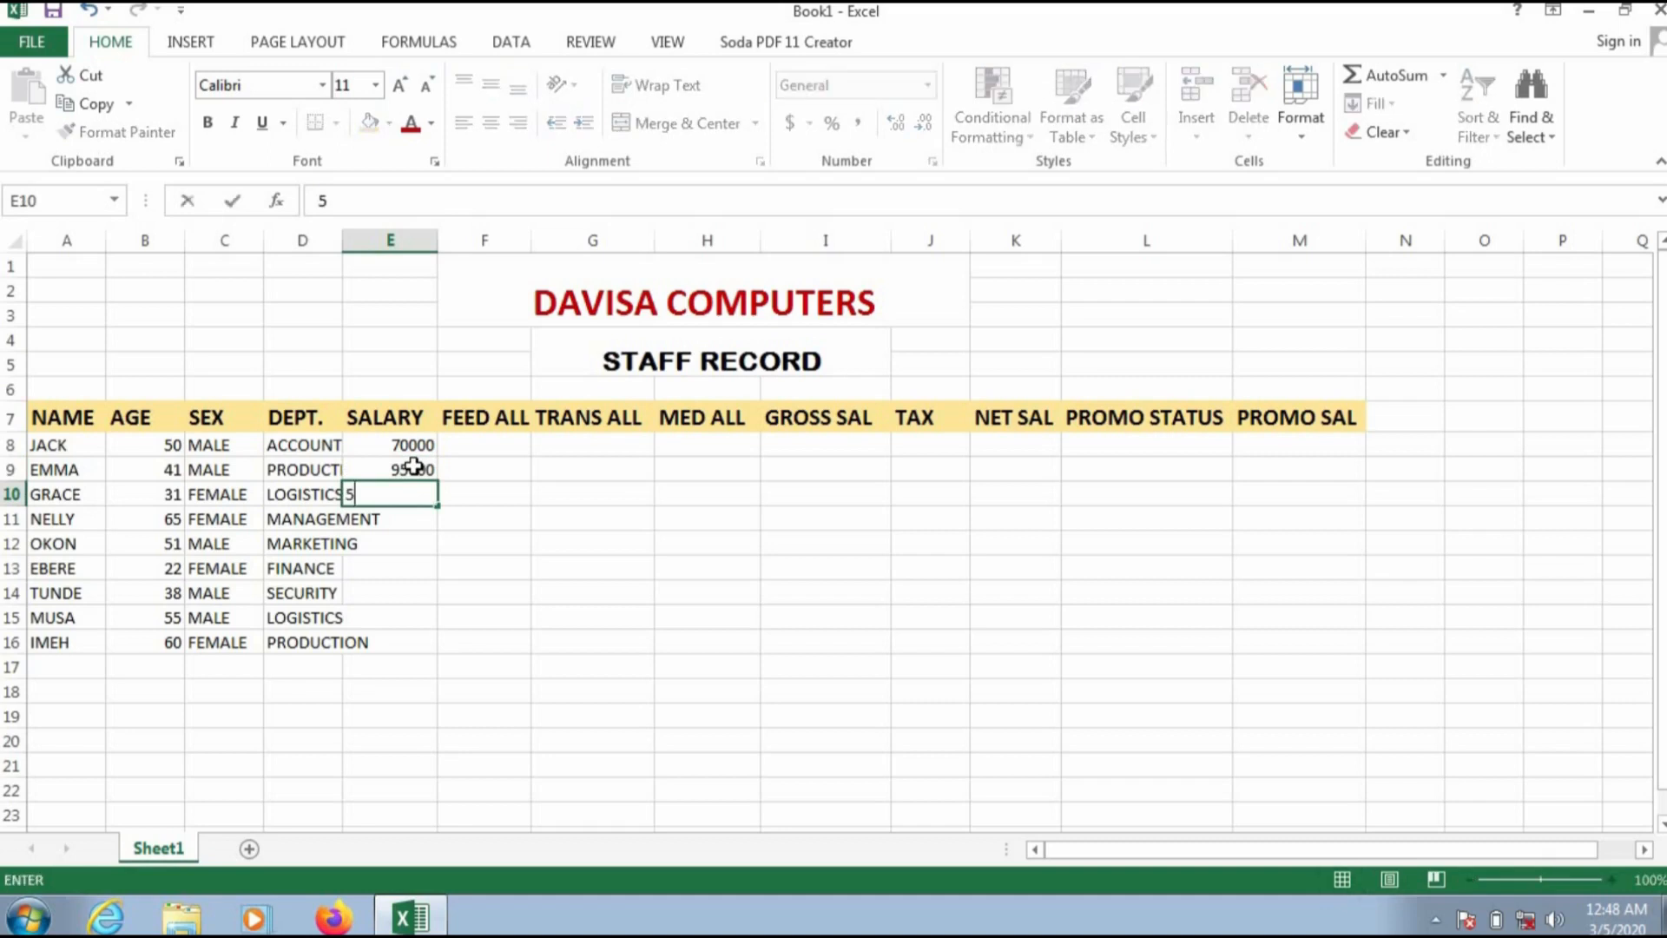
{"action": "type", "text": "5000"}
{"action": "key", "text": "Return"}
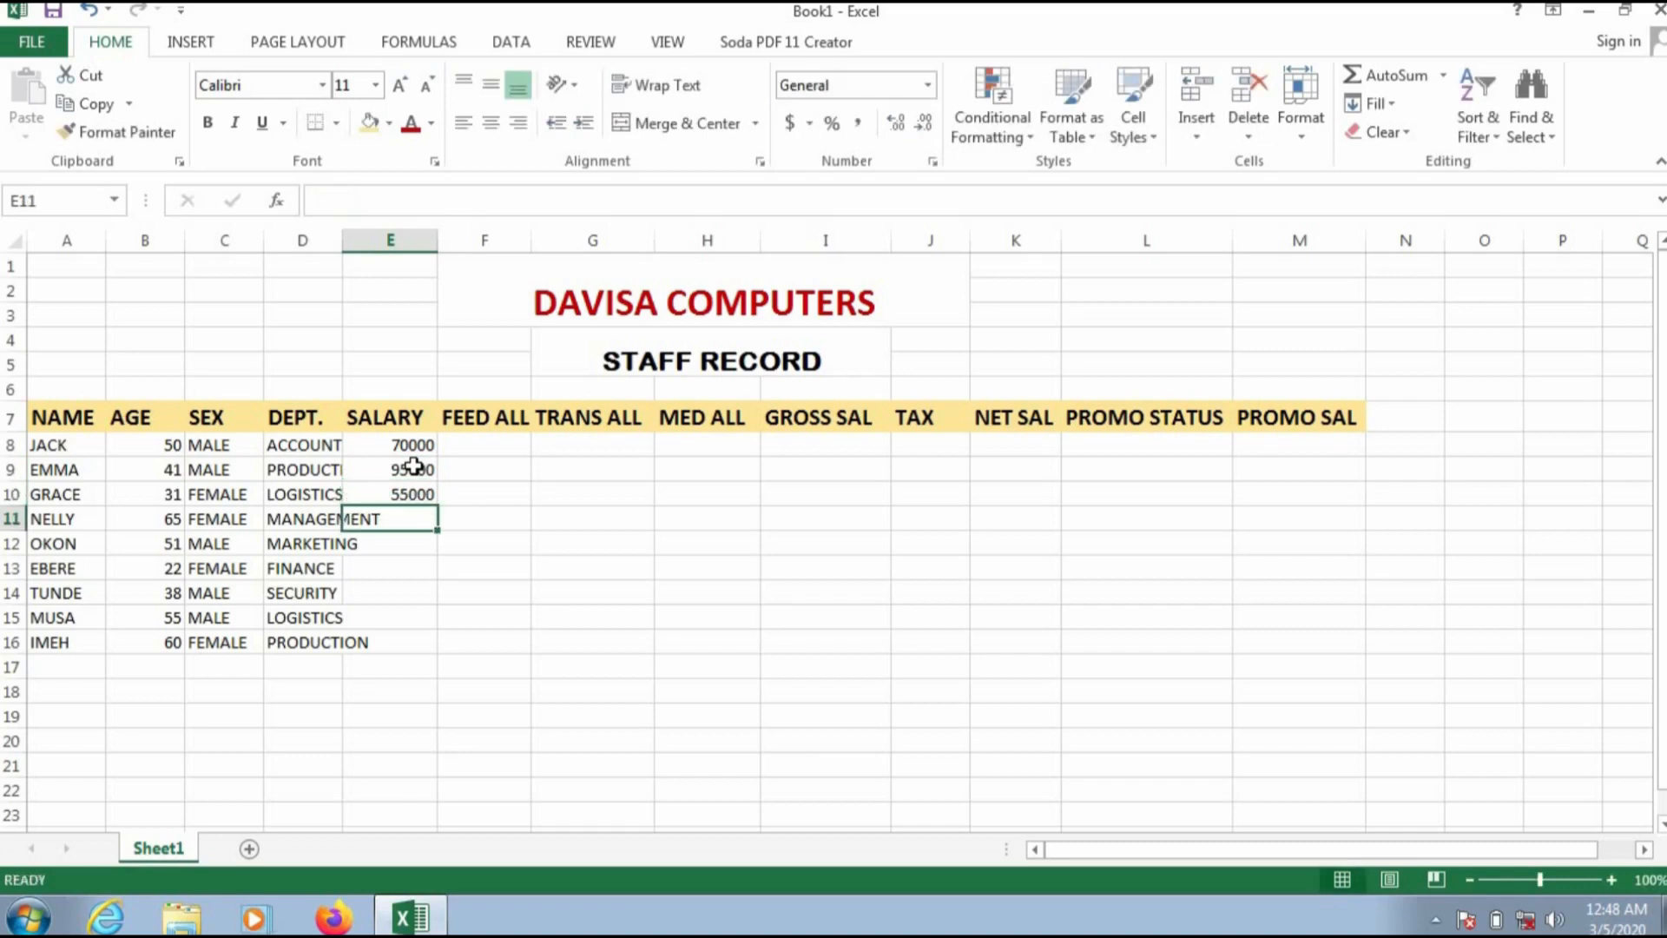
{"action": "type", "text": "10000"}
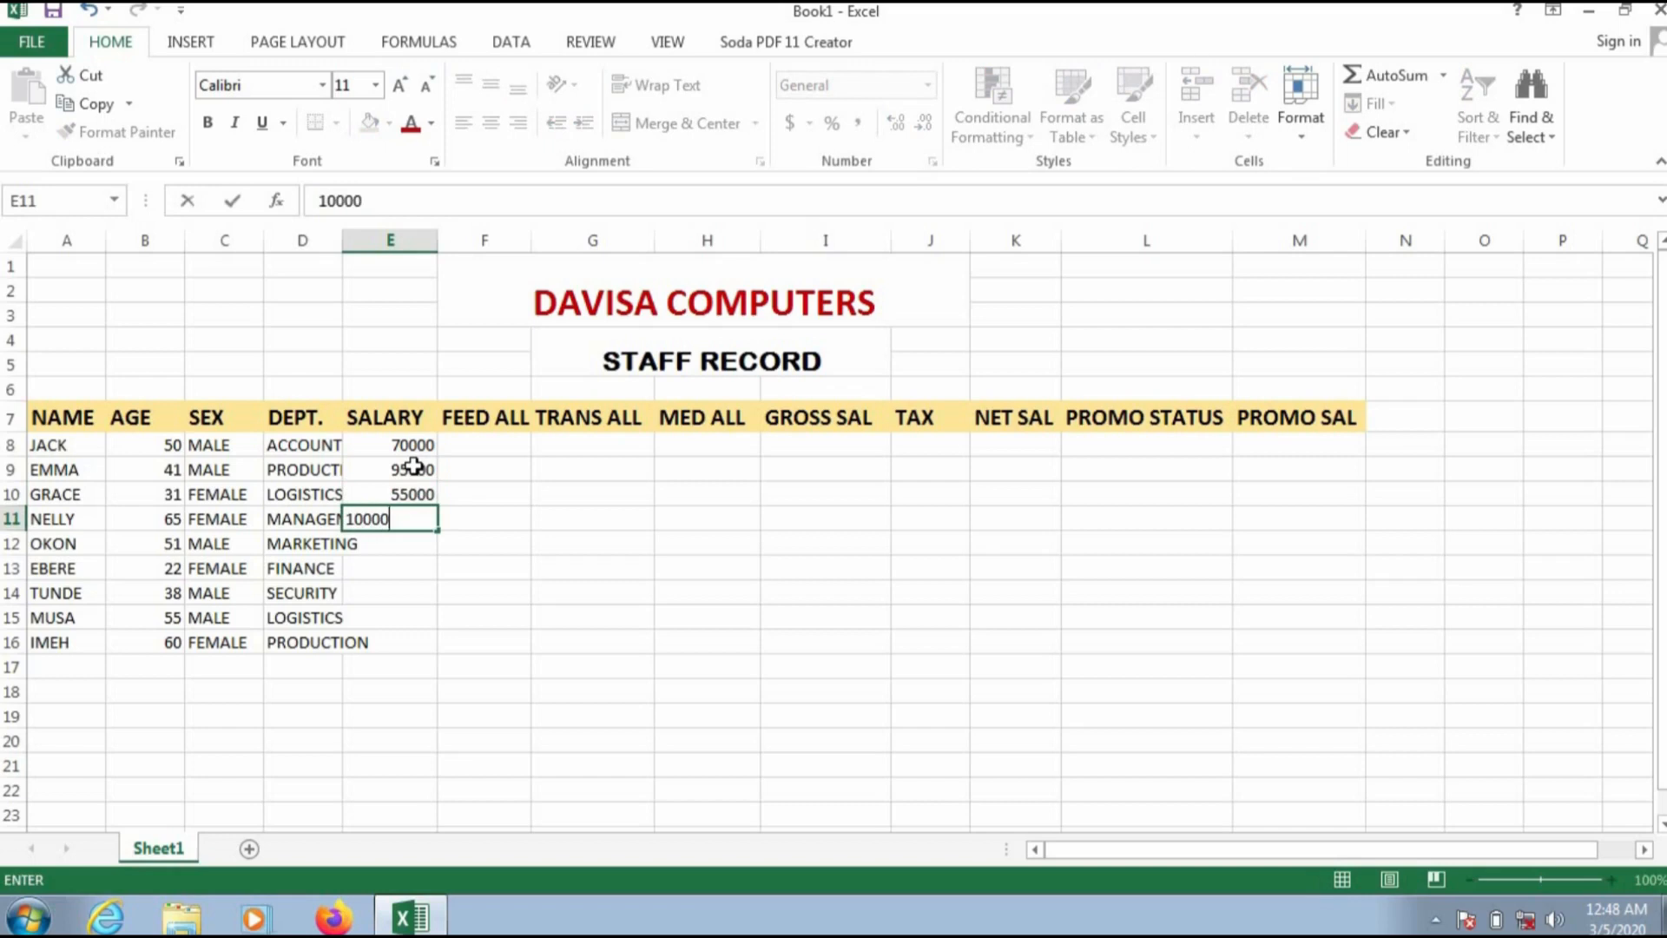
{"action": "type", "text": "0"}
{"action": "key", "text": "Return"}
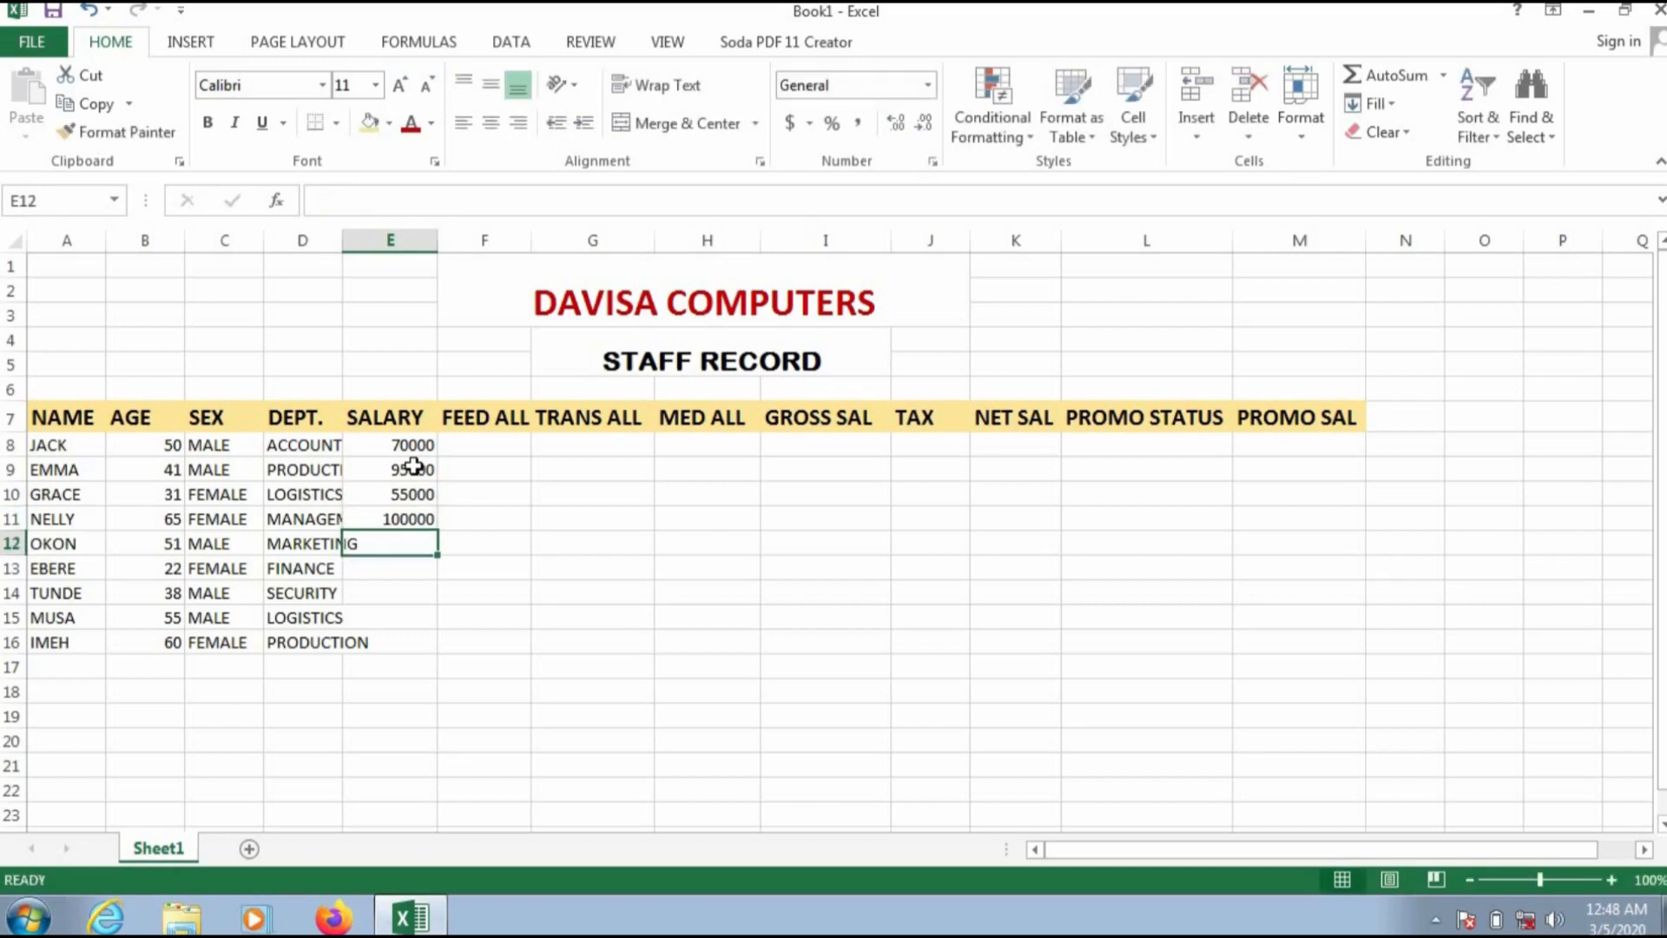
Step: Enter salaries 145000, 120000 and 110000 for the next three staff in E12 to E14
{"action": "type", "text": "145000"}
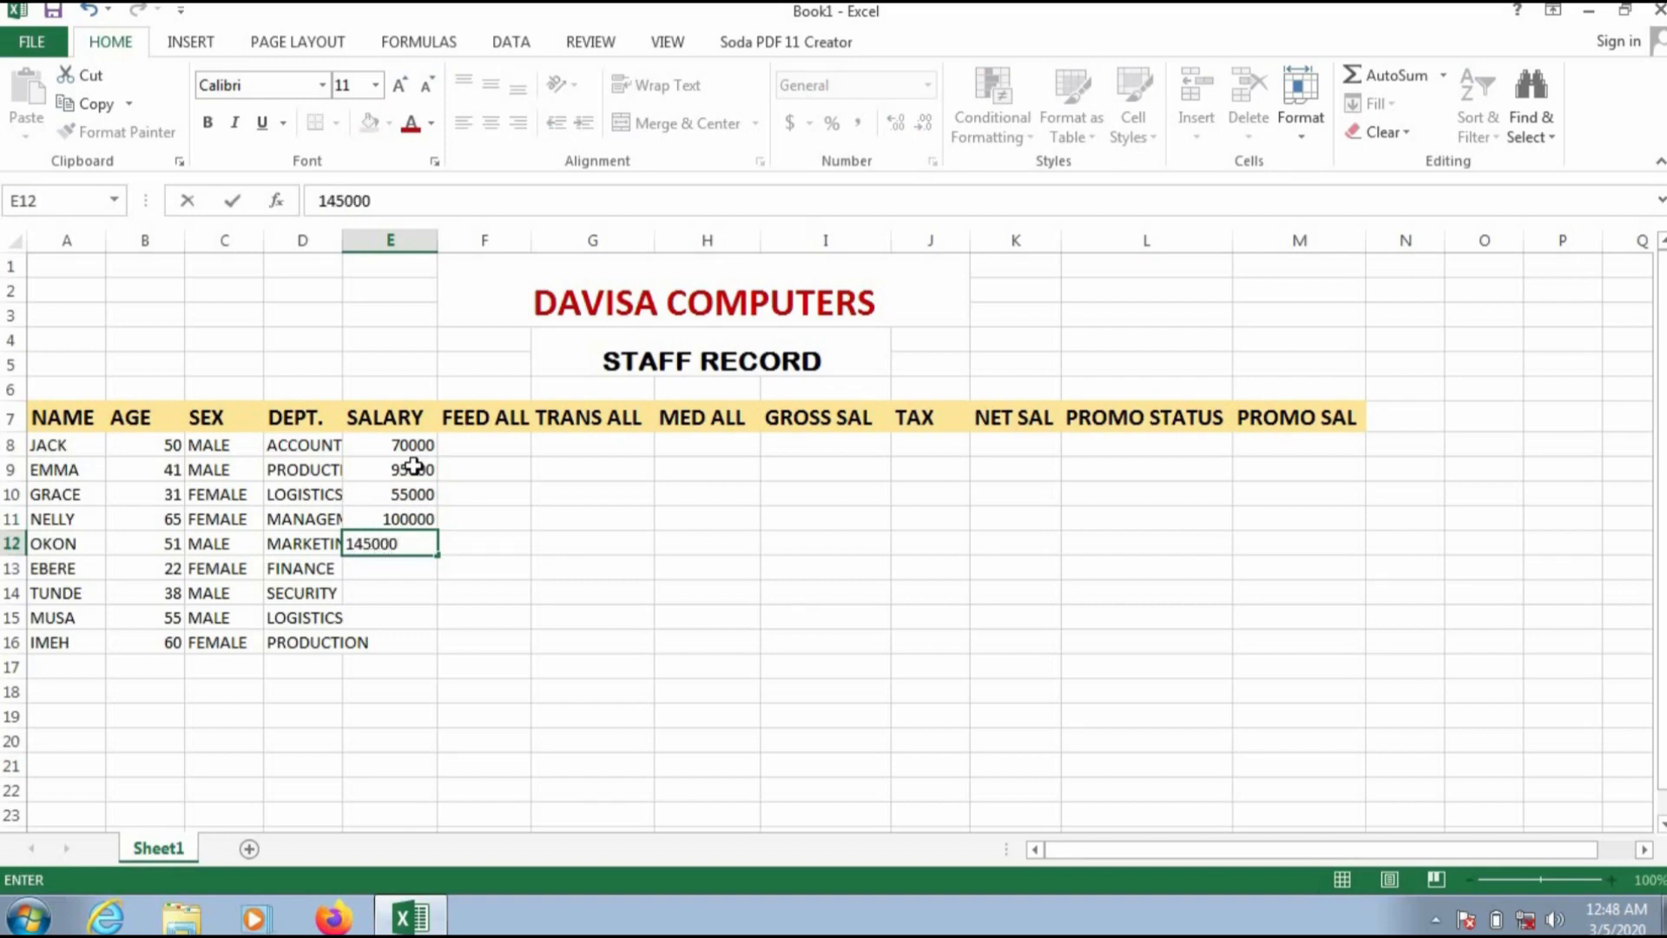
{"action": "key", "text": "Return"}
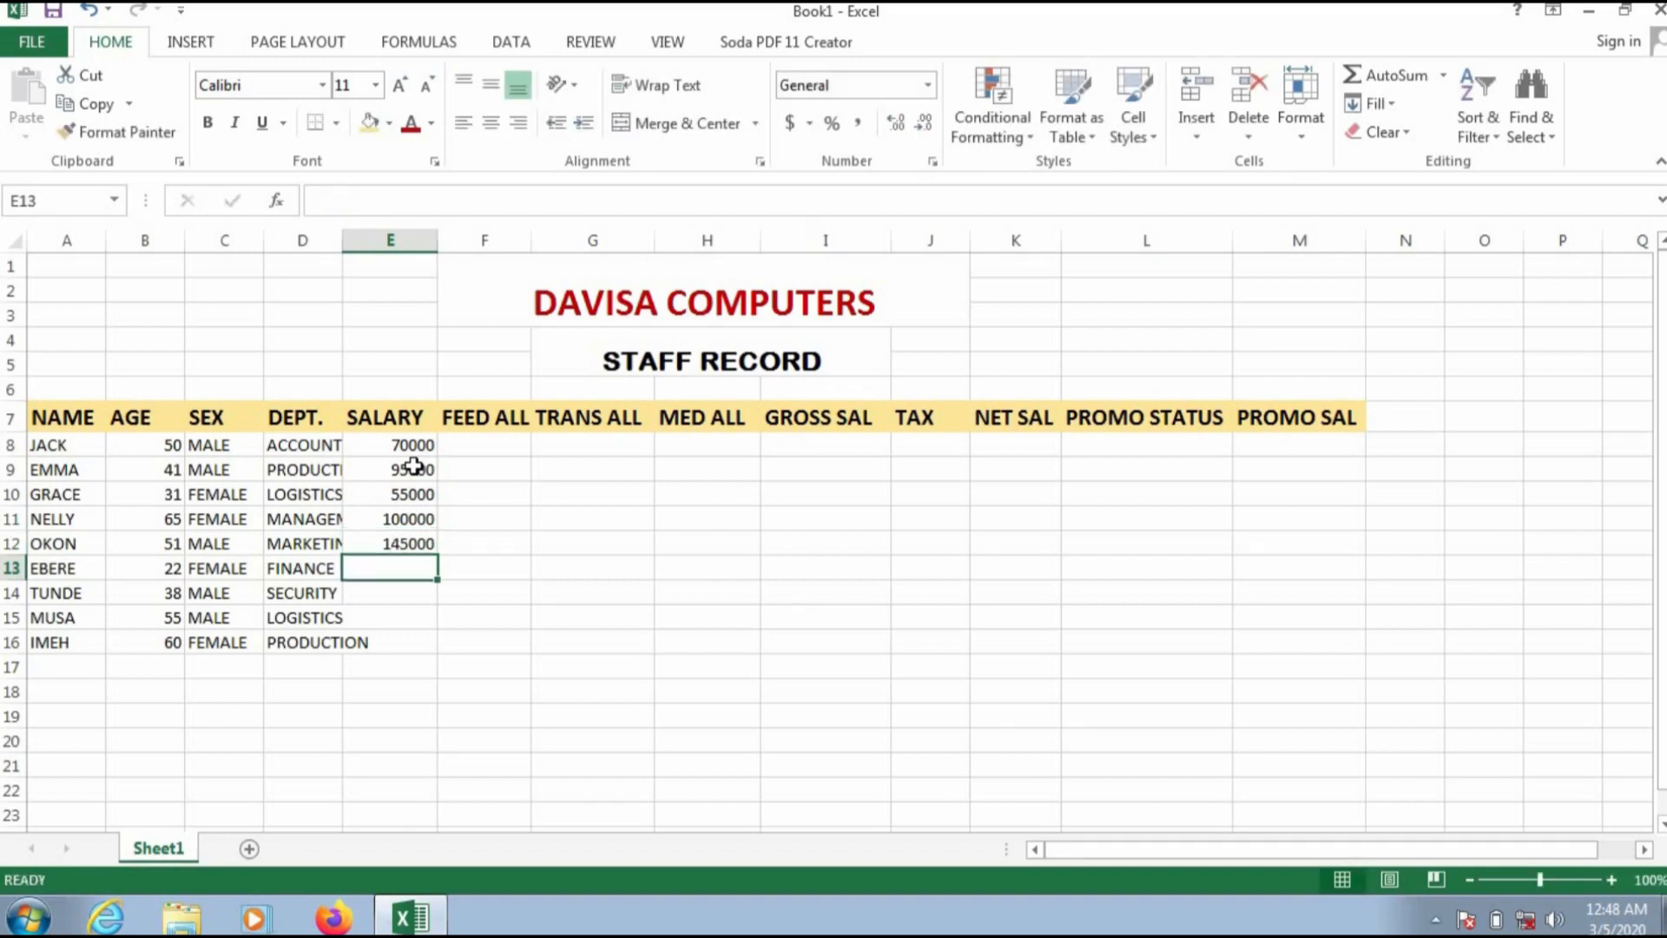
{"action": "type", "text": "1"}
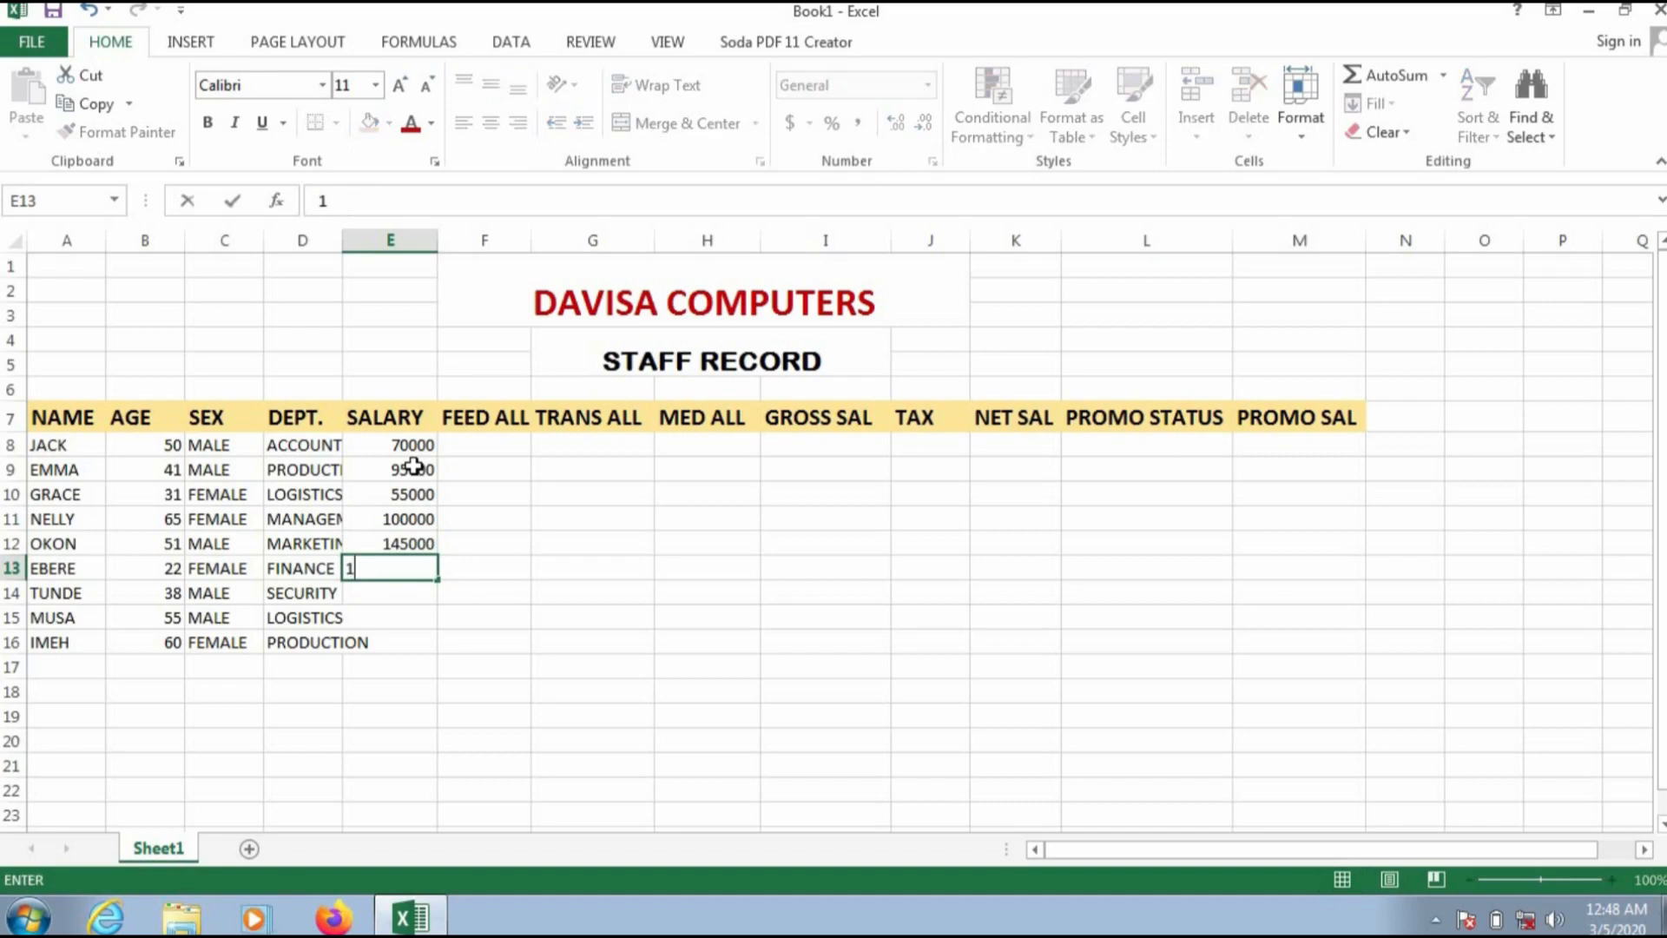
{"action": "type", "text": "20000"}
{"action": "key", "text": "Return"}
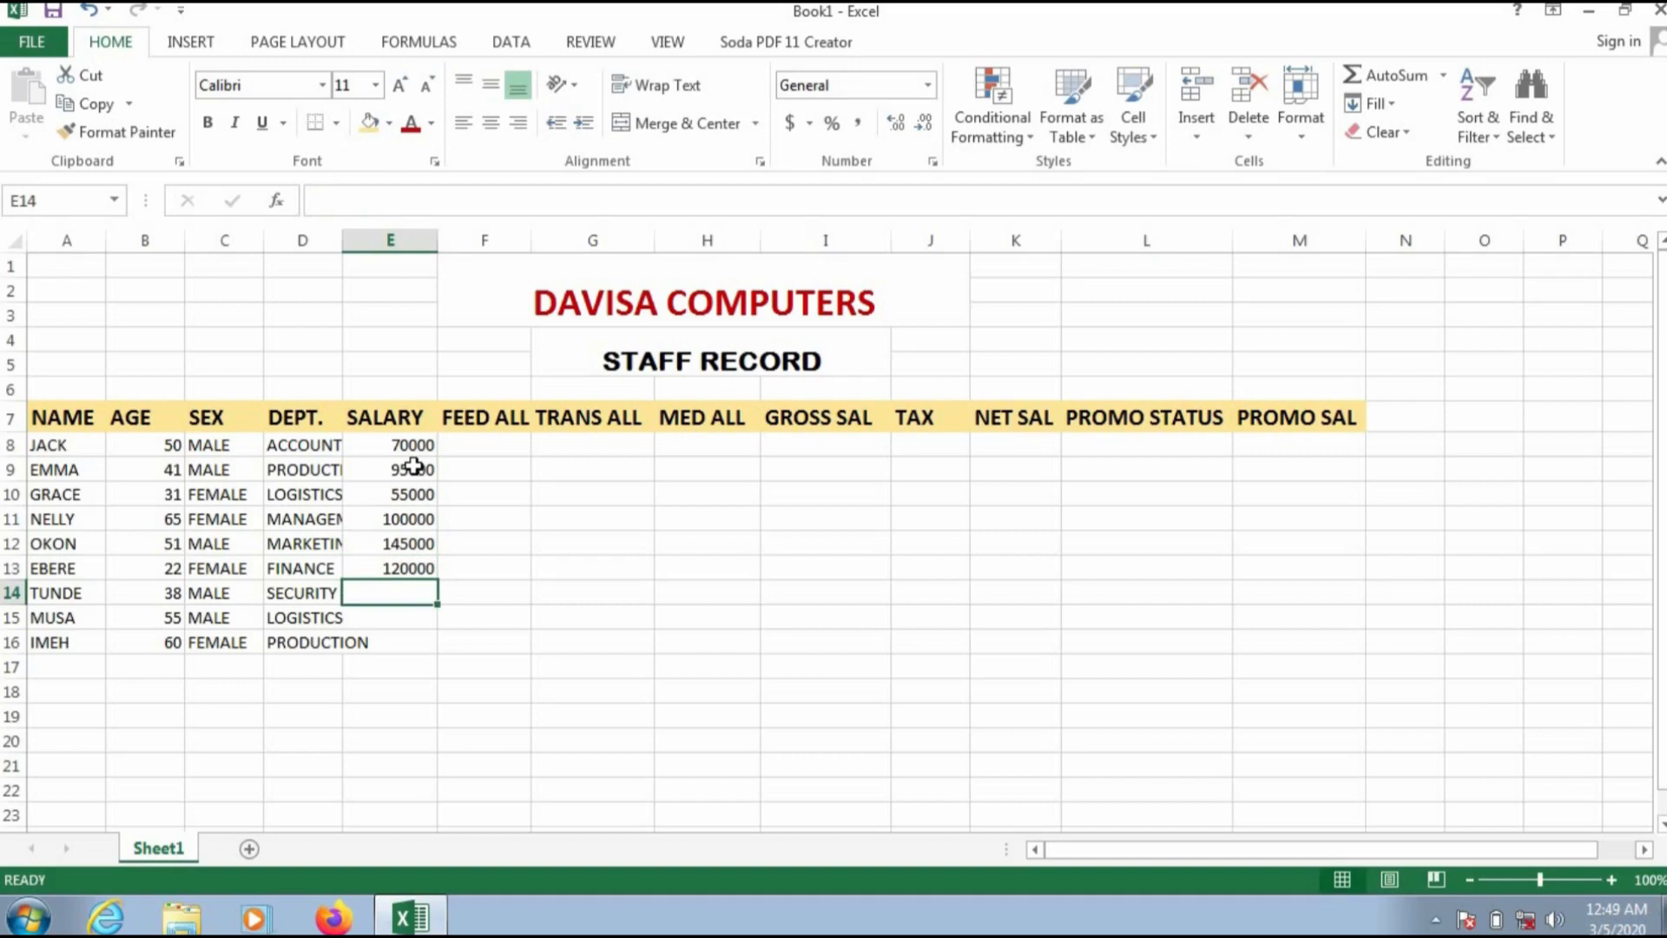
{"action": "type", "text": "11"}
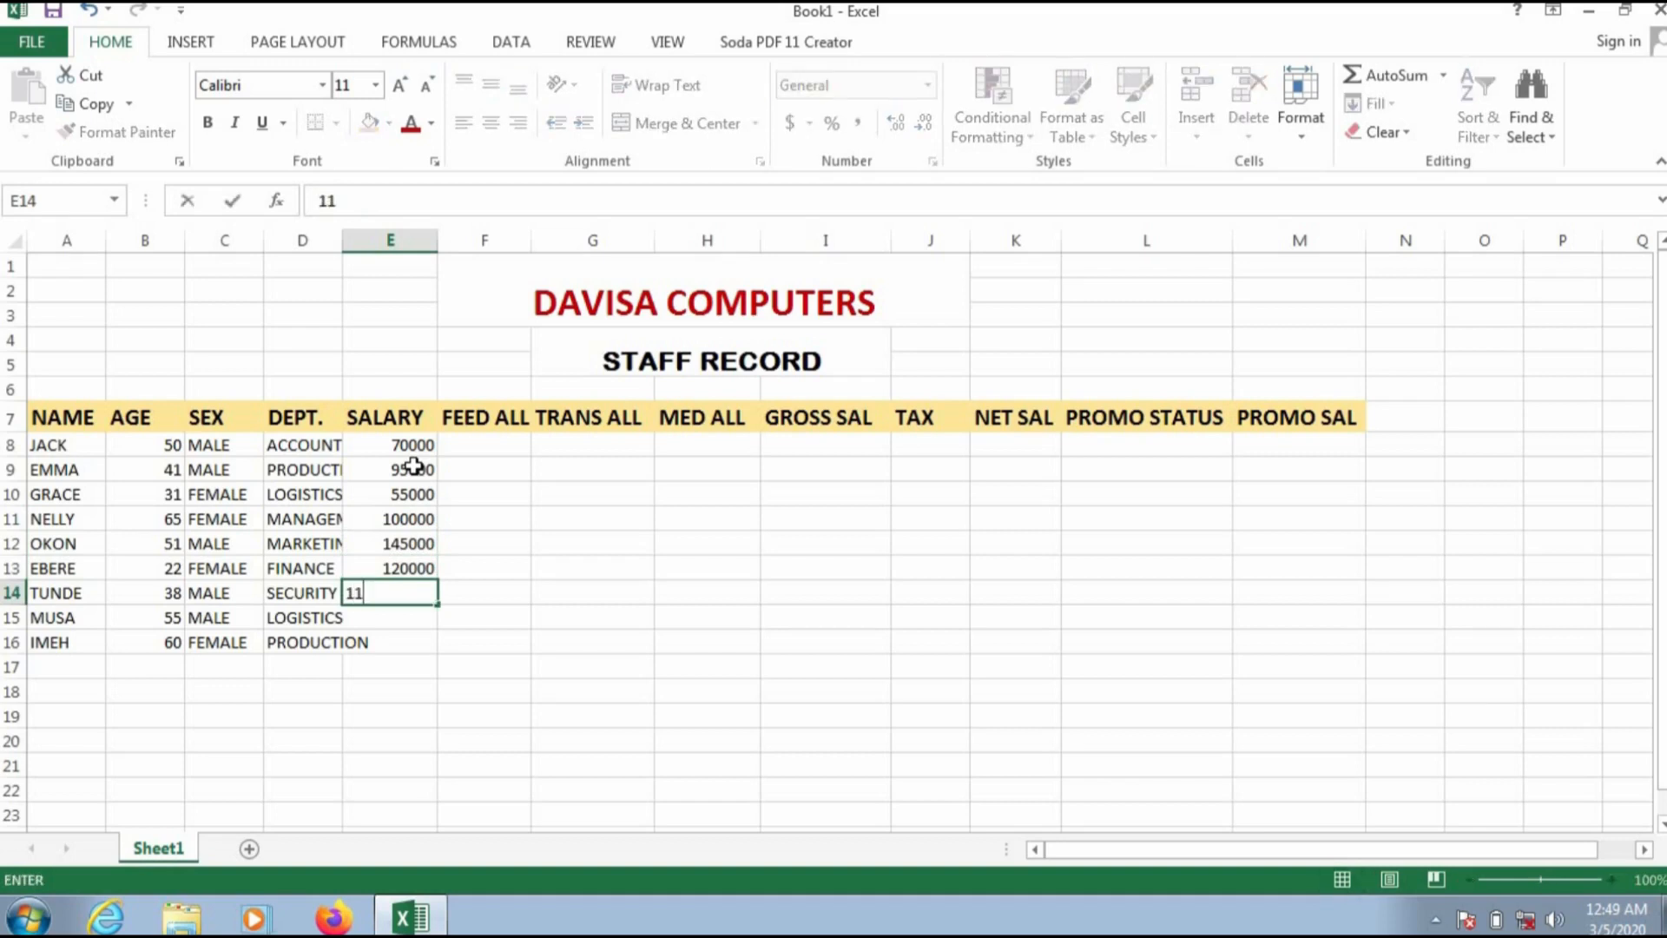
{"action": "type", "text": "0000"}
{"action": "key", "text": "Return"}
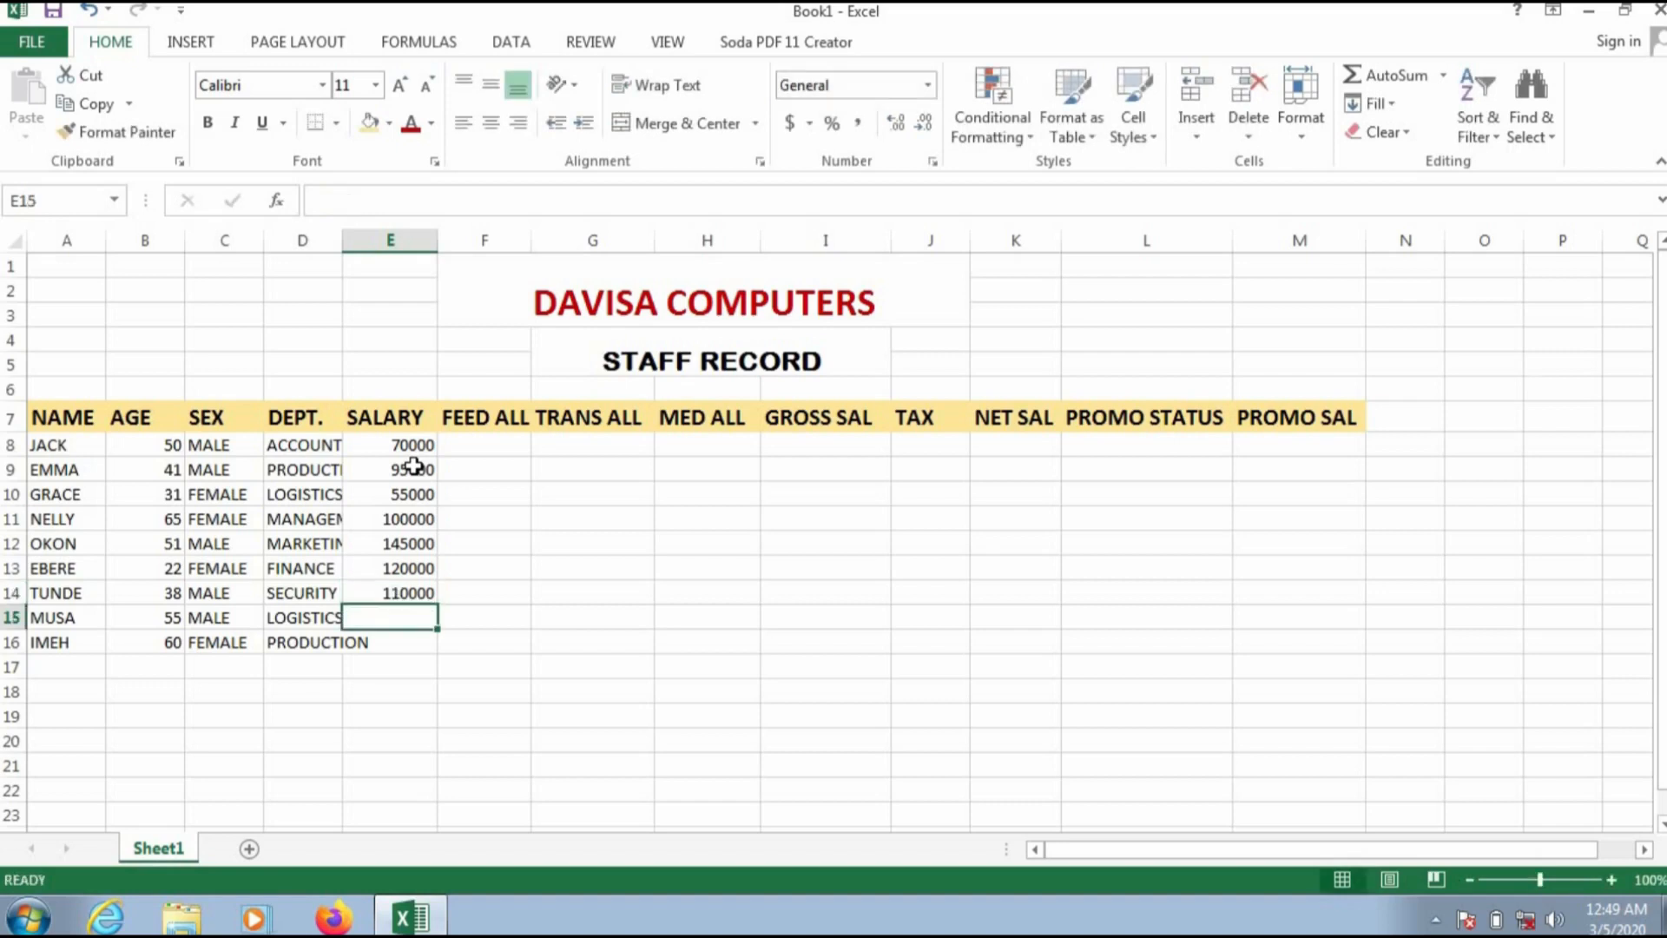
Step: Enter salaries 130000 and 600000 for the last two staff in E15 and E16
{"action": "type", "text": "1"}
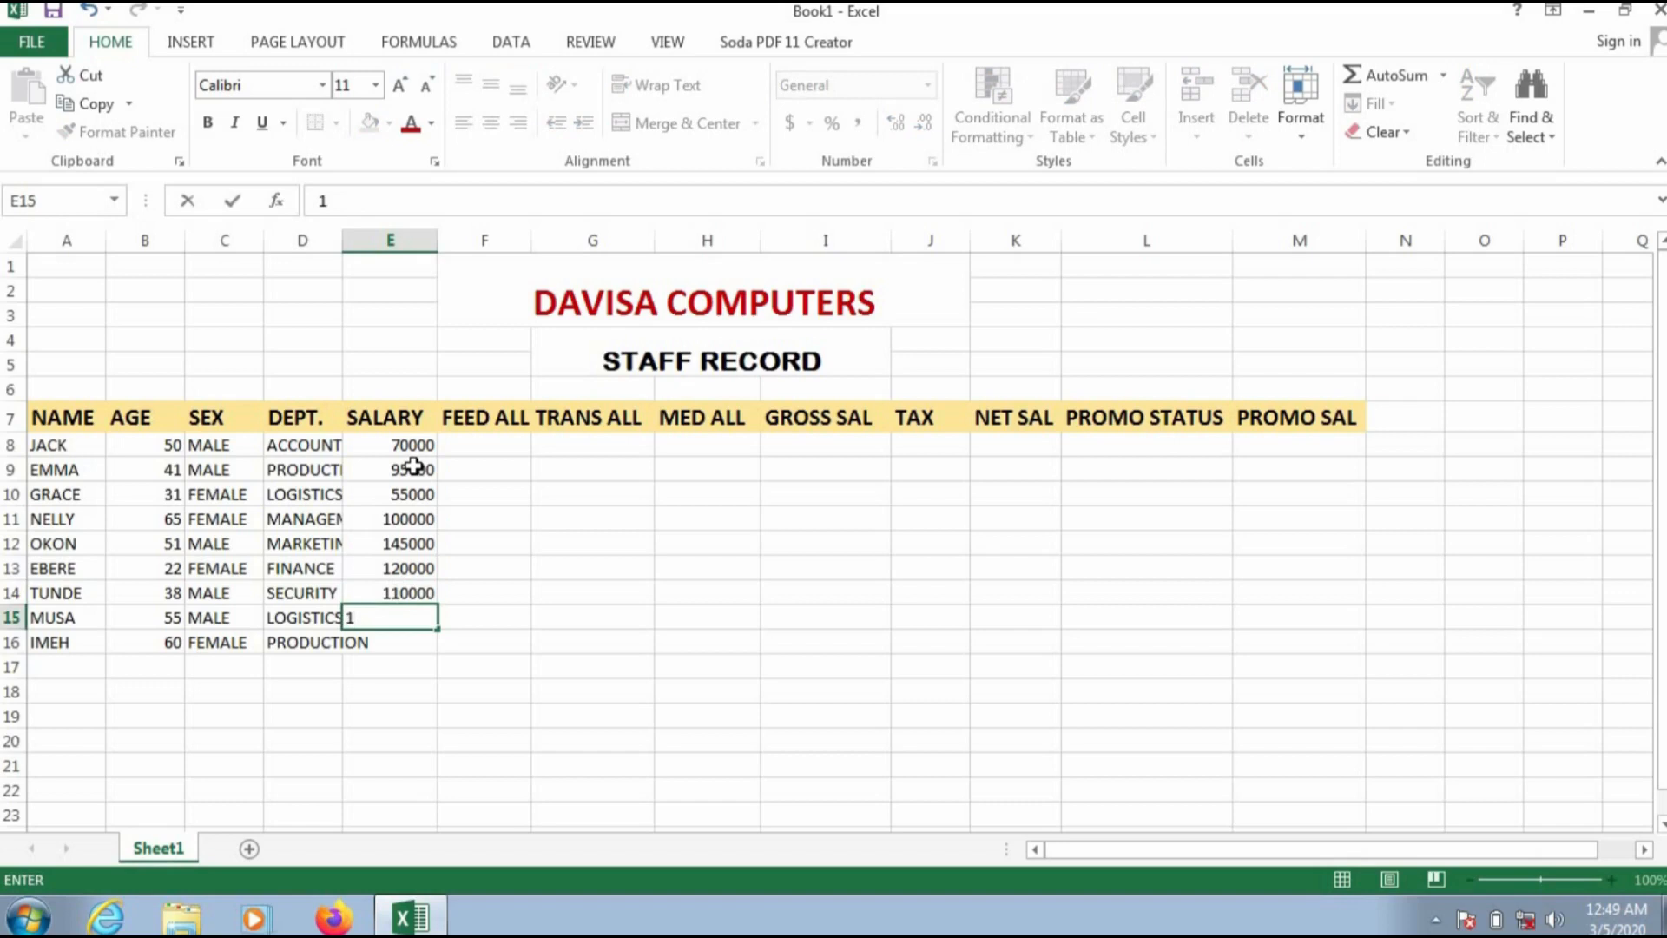
{"action": "type", "text": "30000"}
{"action": "key", "text": "Return"}
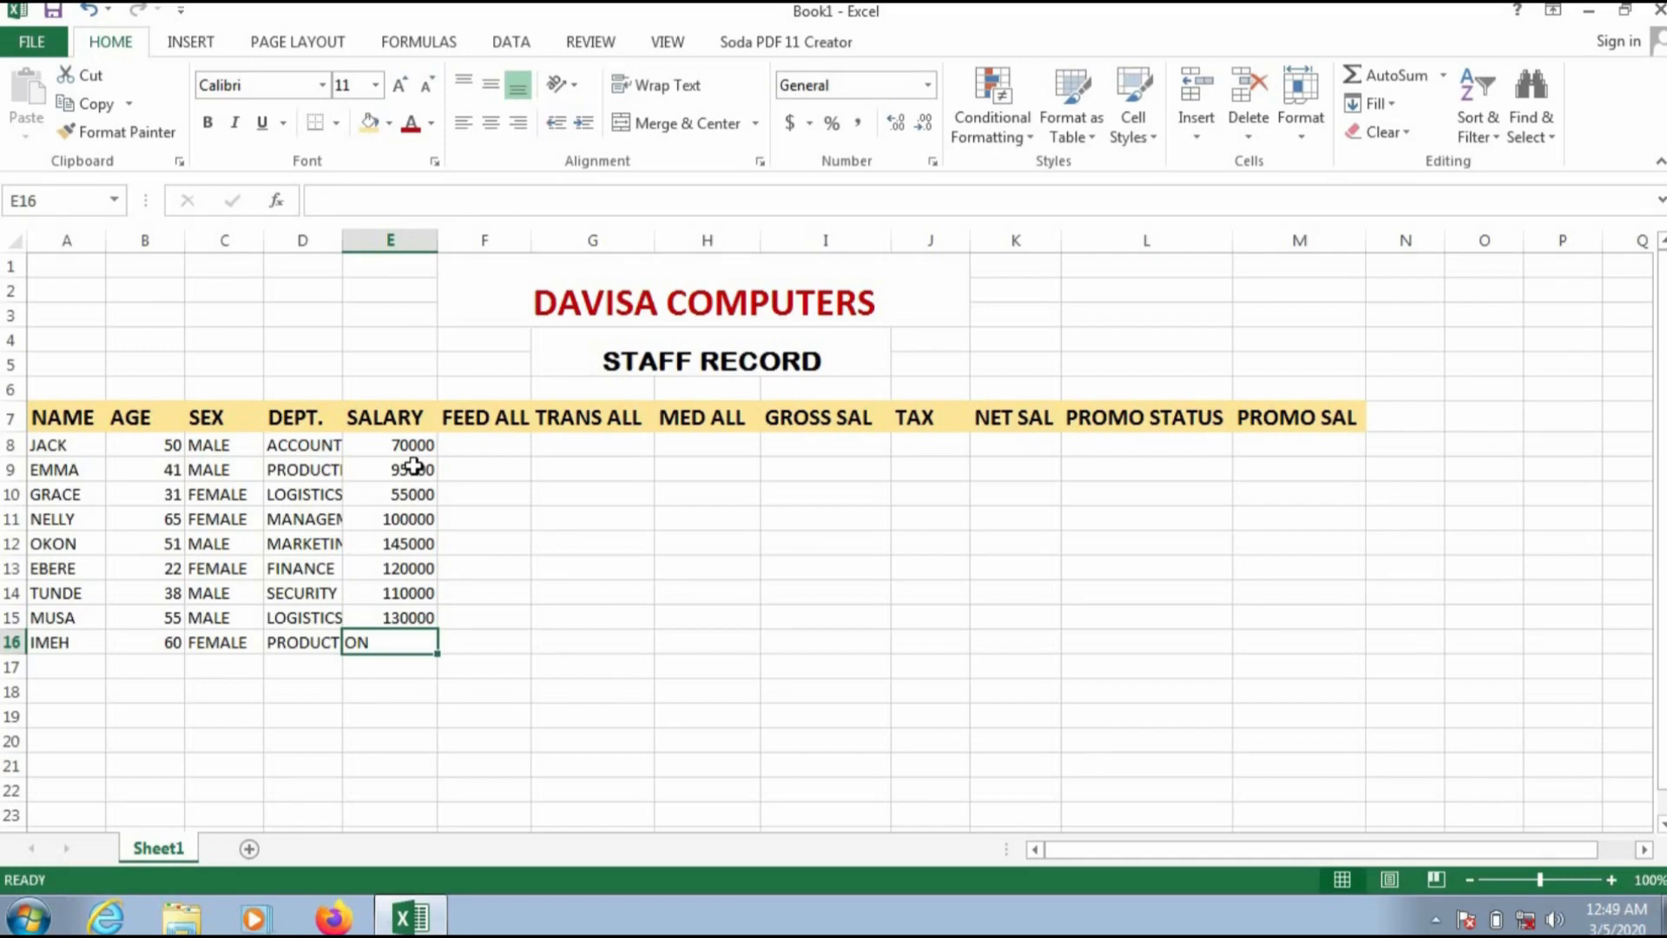
{"action": "type", "text": "60000"}
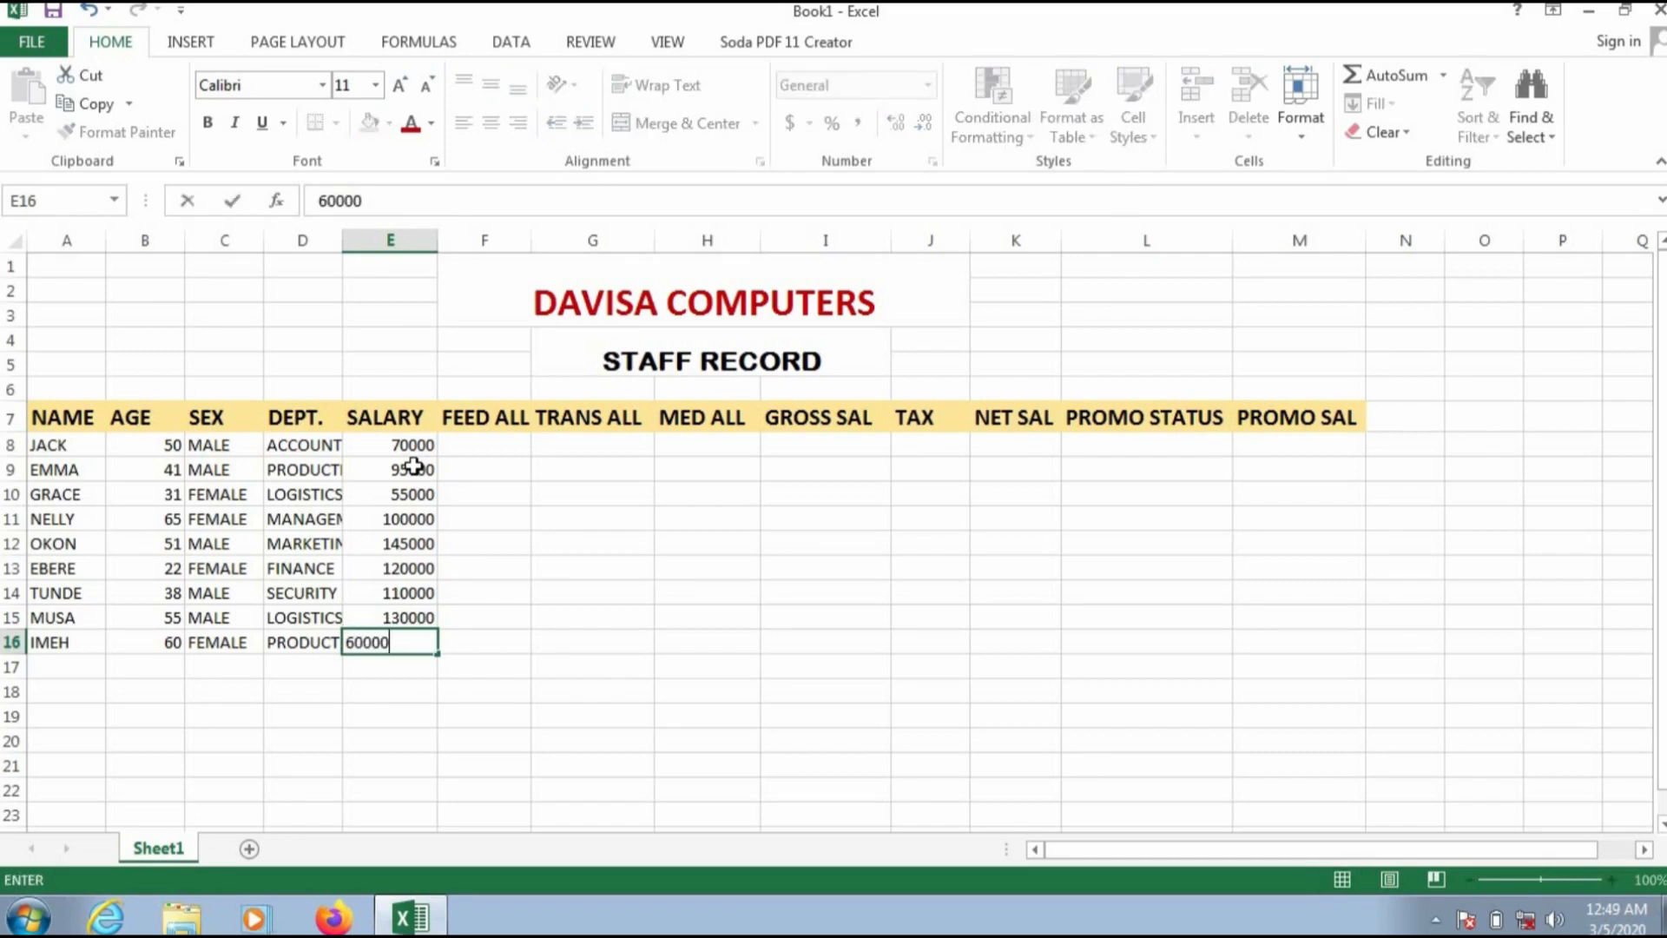
{"action": "type", "text": "0"}
{"action": "left_click", "coordinate": [488, 439]}
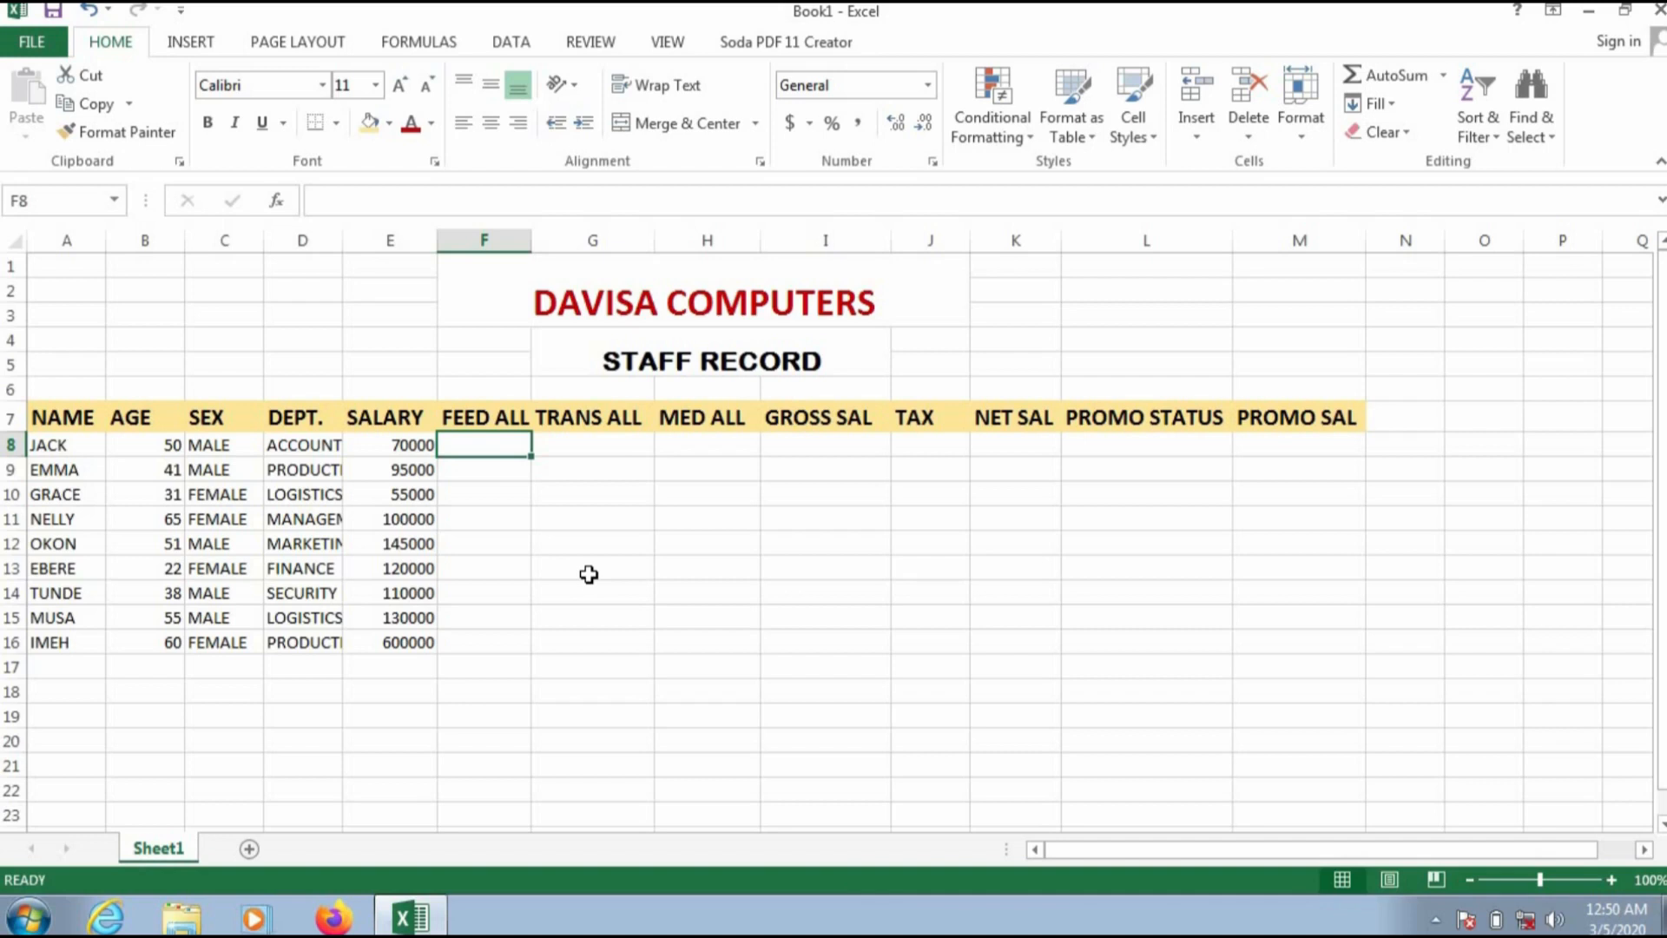
Step: Calculate the first staff member's feeding allowance in F8 with the formula =5%*E8
{"action": "type", "text": "="}
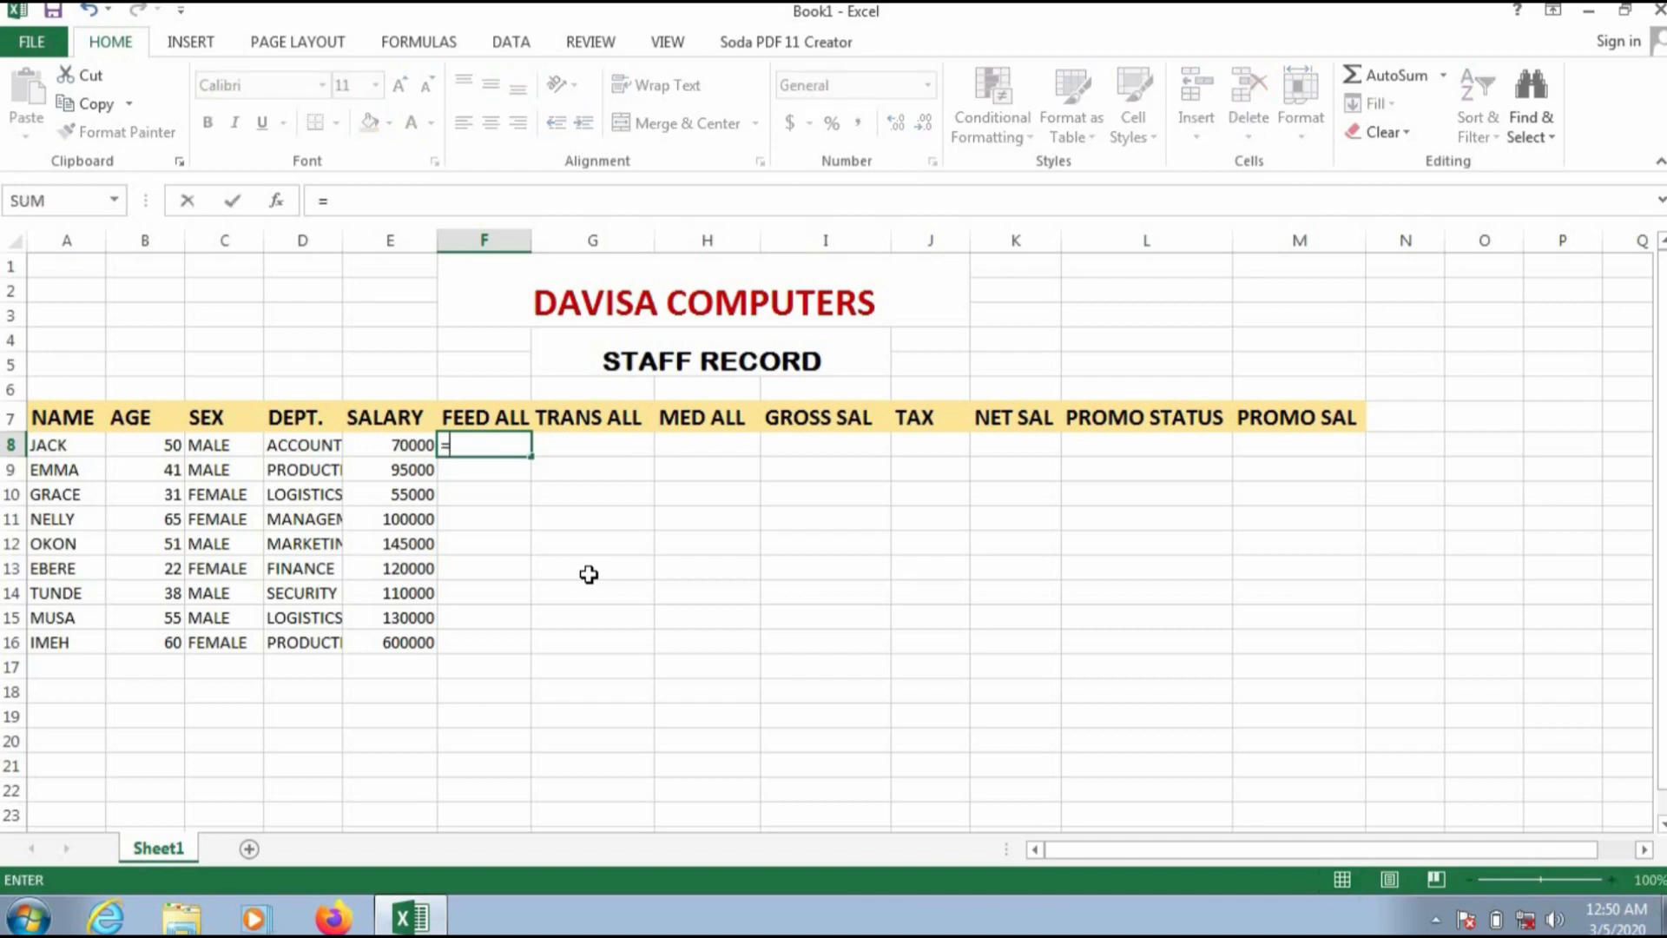
{"action": "type", "text": "5"}
{"action": "type", "text": "%"}
{"action": "type", "text": "8"}
{"action": "key", "text": "BackSpace"}
{"action": "key", "text": "BackSpace"}
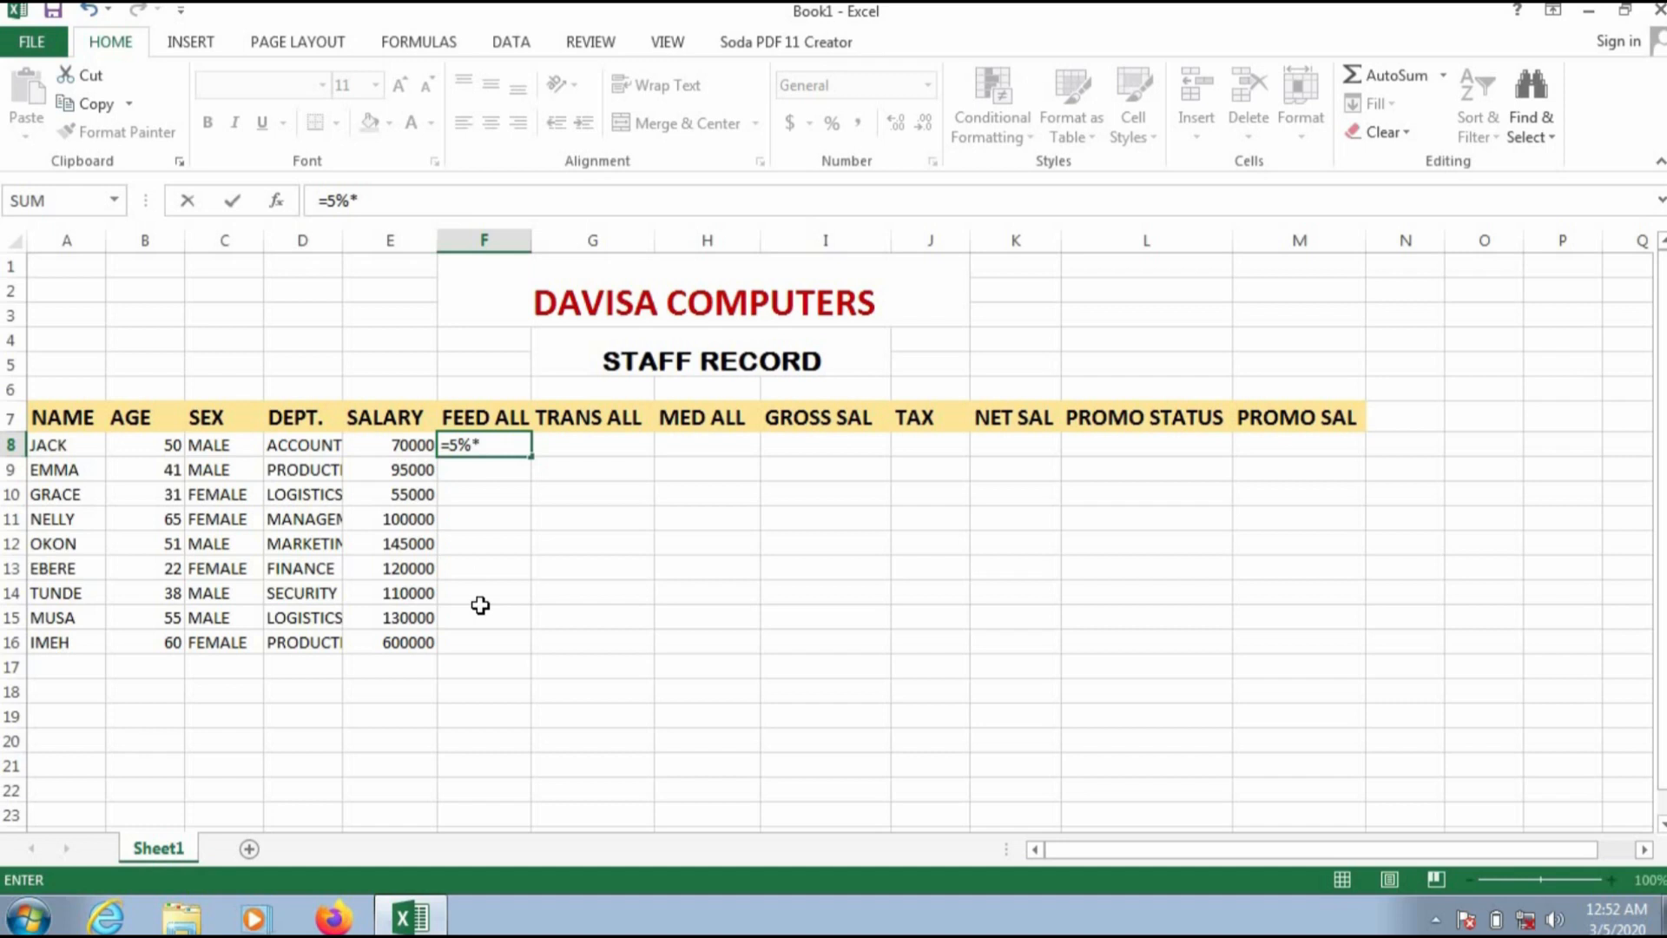
{"action": "type", "text": "E8"}
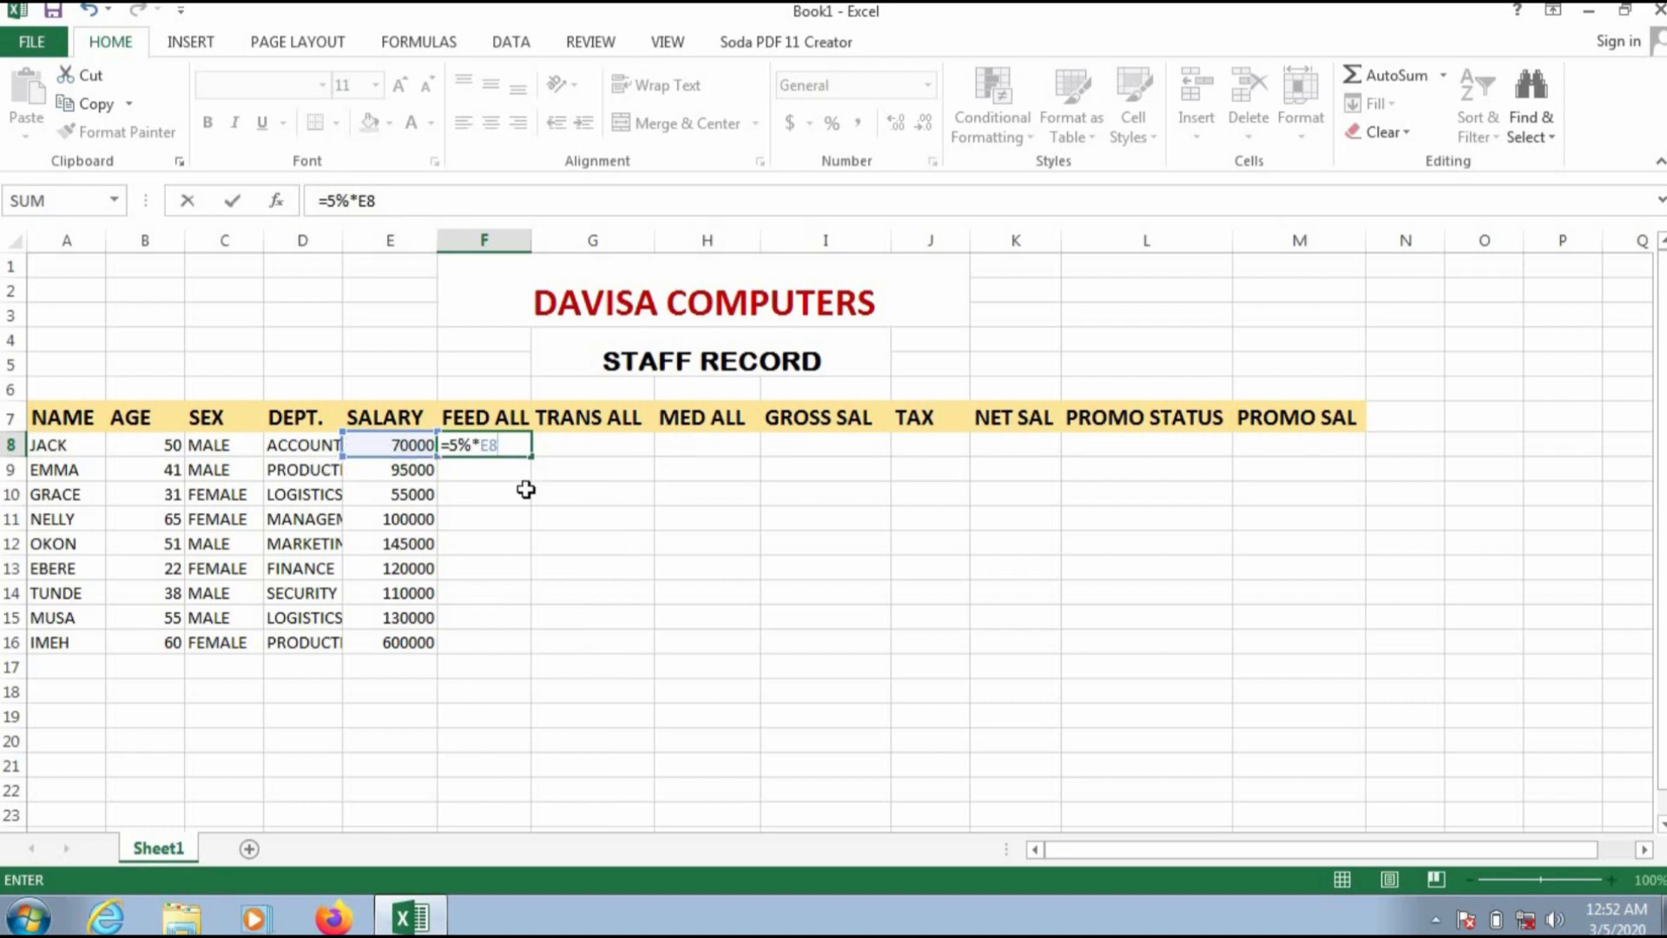
{"action": "key", "text": "Return"}
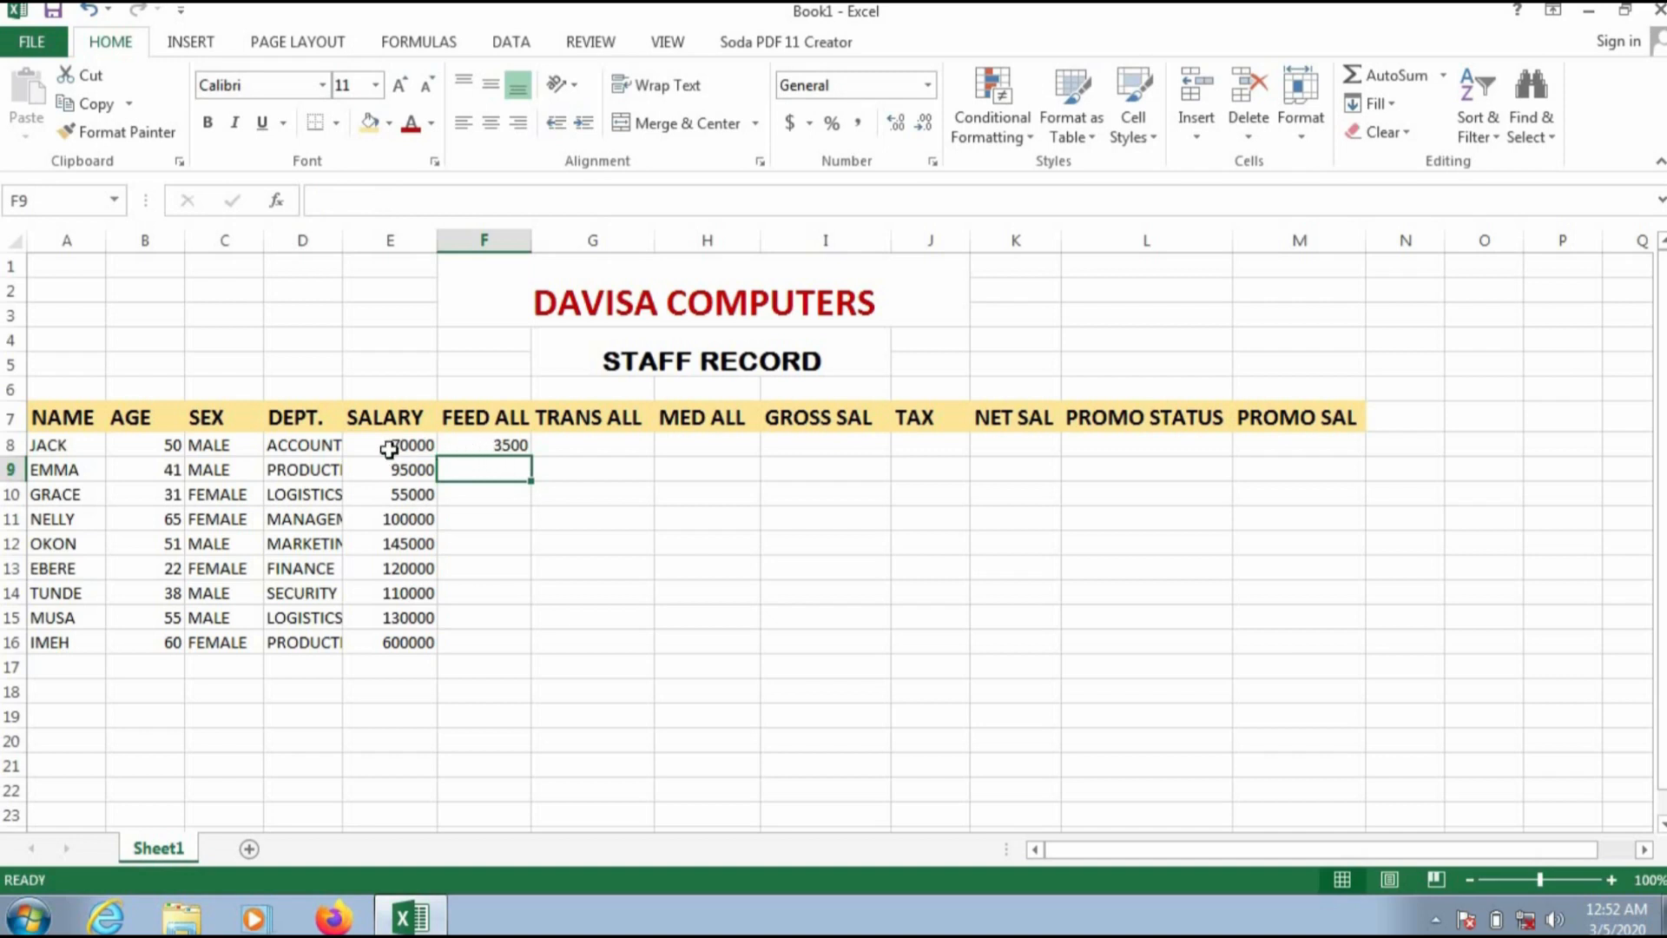
Step: Calculate the first staff member's transport allowance in G8 with the formula =8%*E8
{"action": "left_click", "coordinate": [598, 451]}
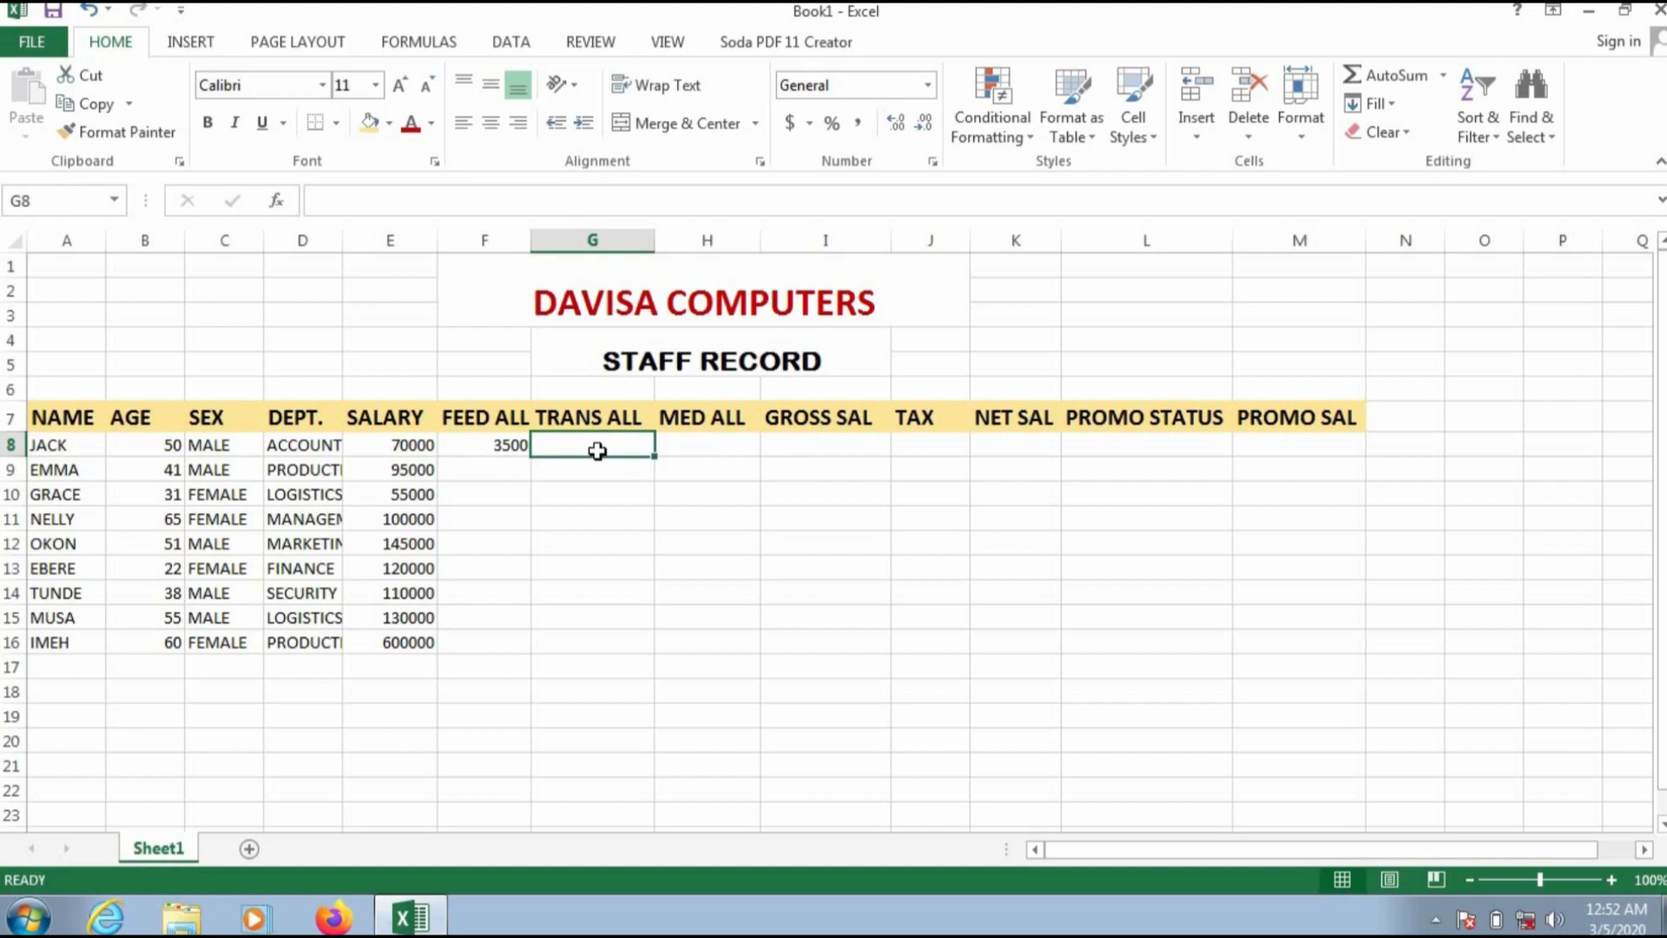
{"action": "type", "text": "=8"}
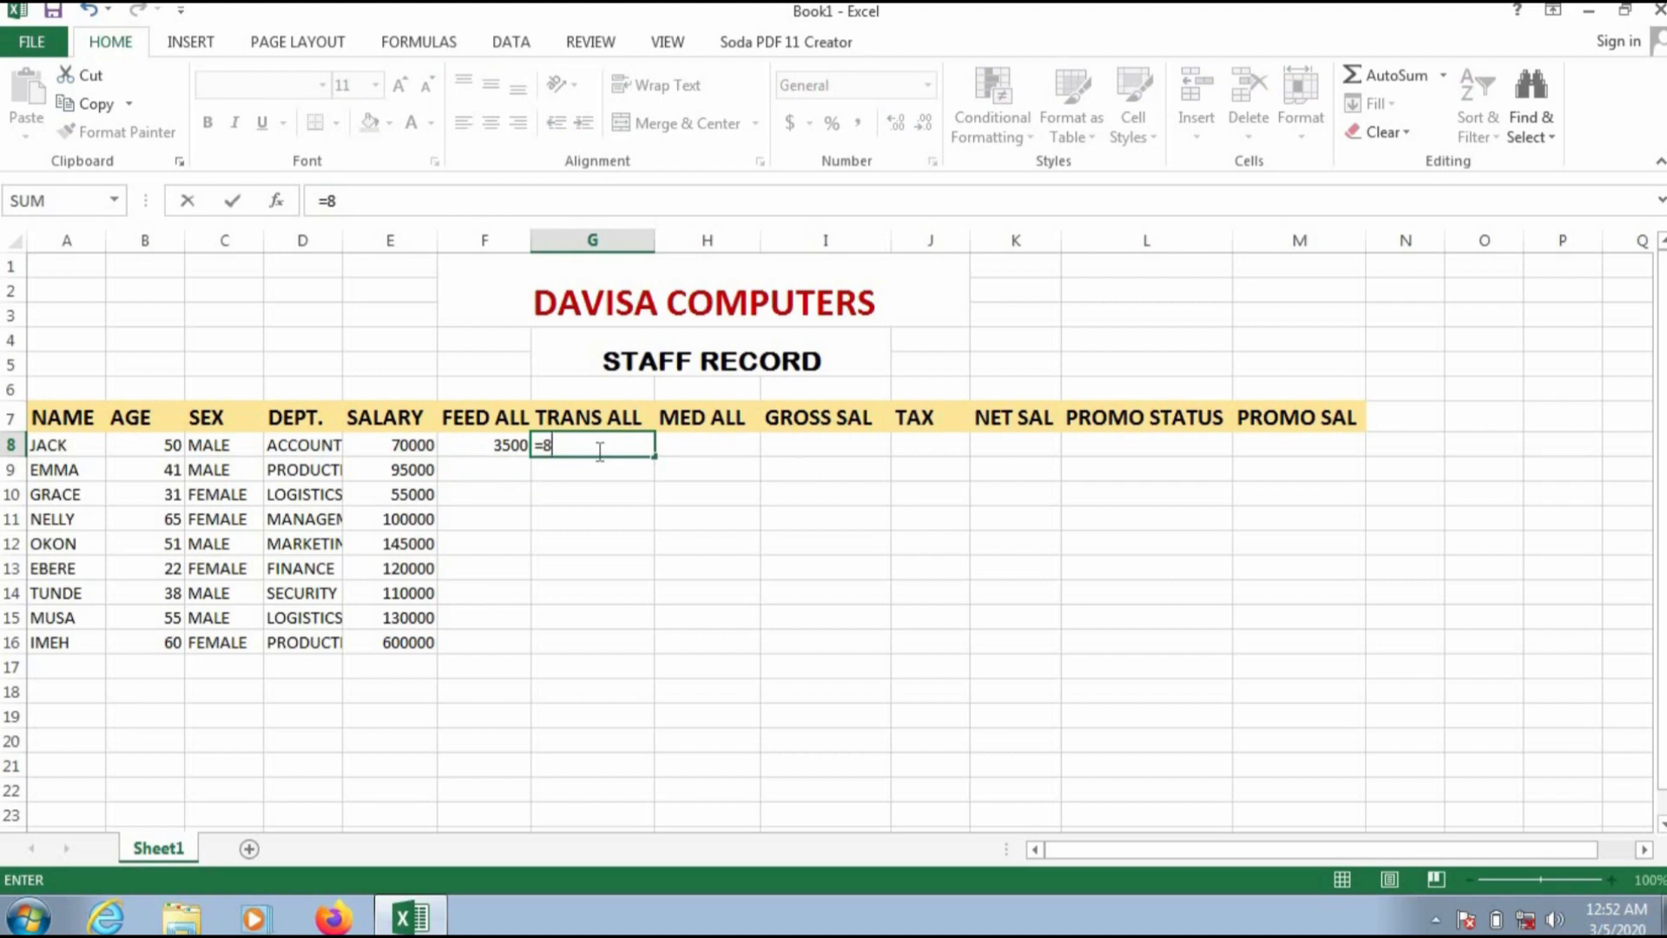
{"action": "type", "text": "%*"}
{"action": "type", "text": "E8"}
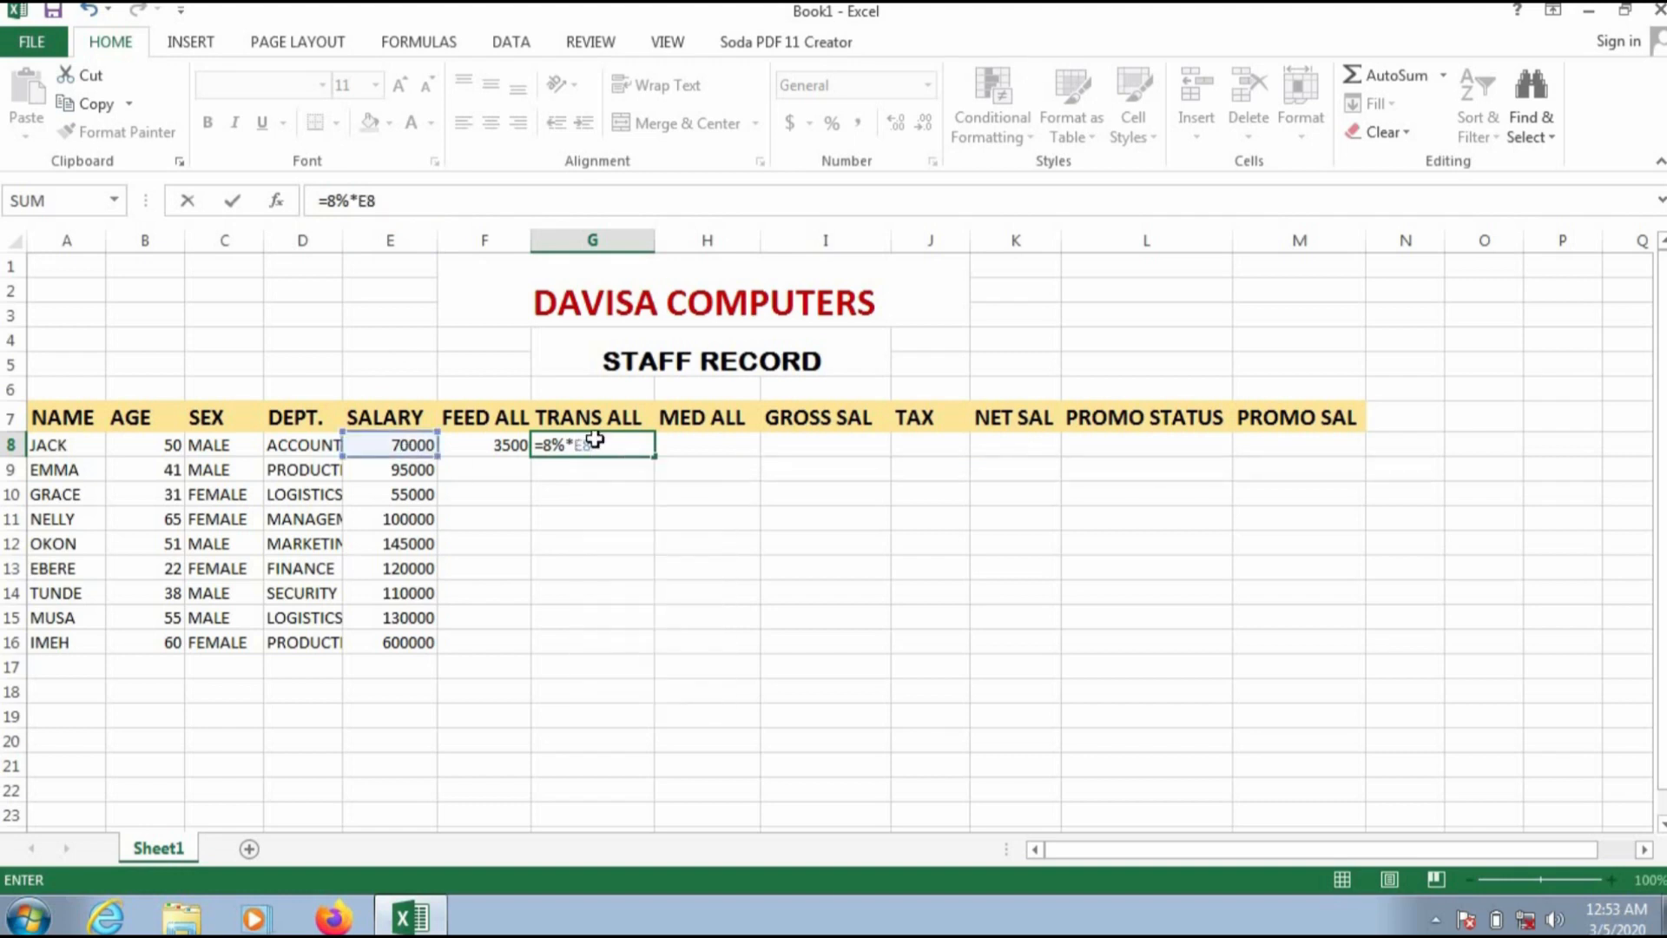
{"action": "key", "text": "Return"}
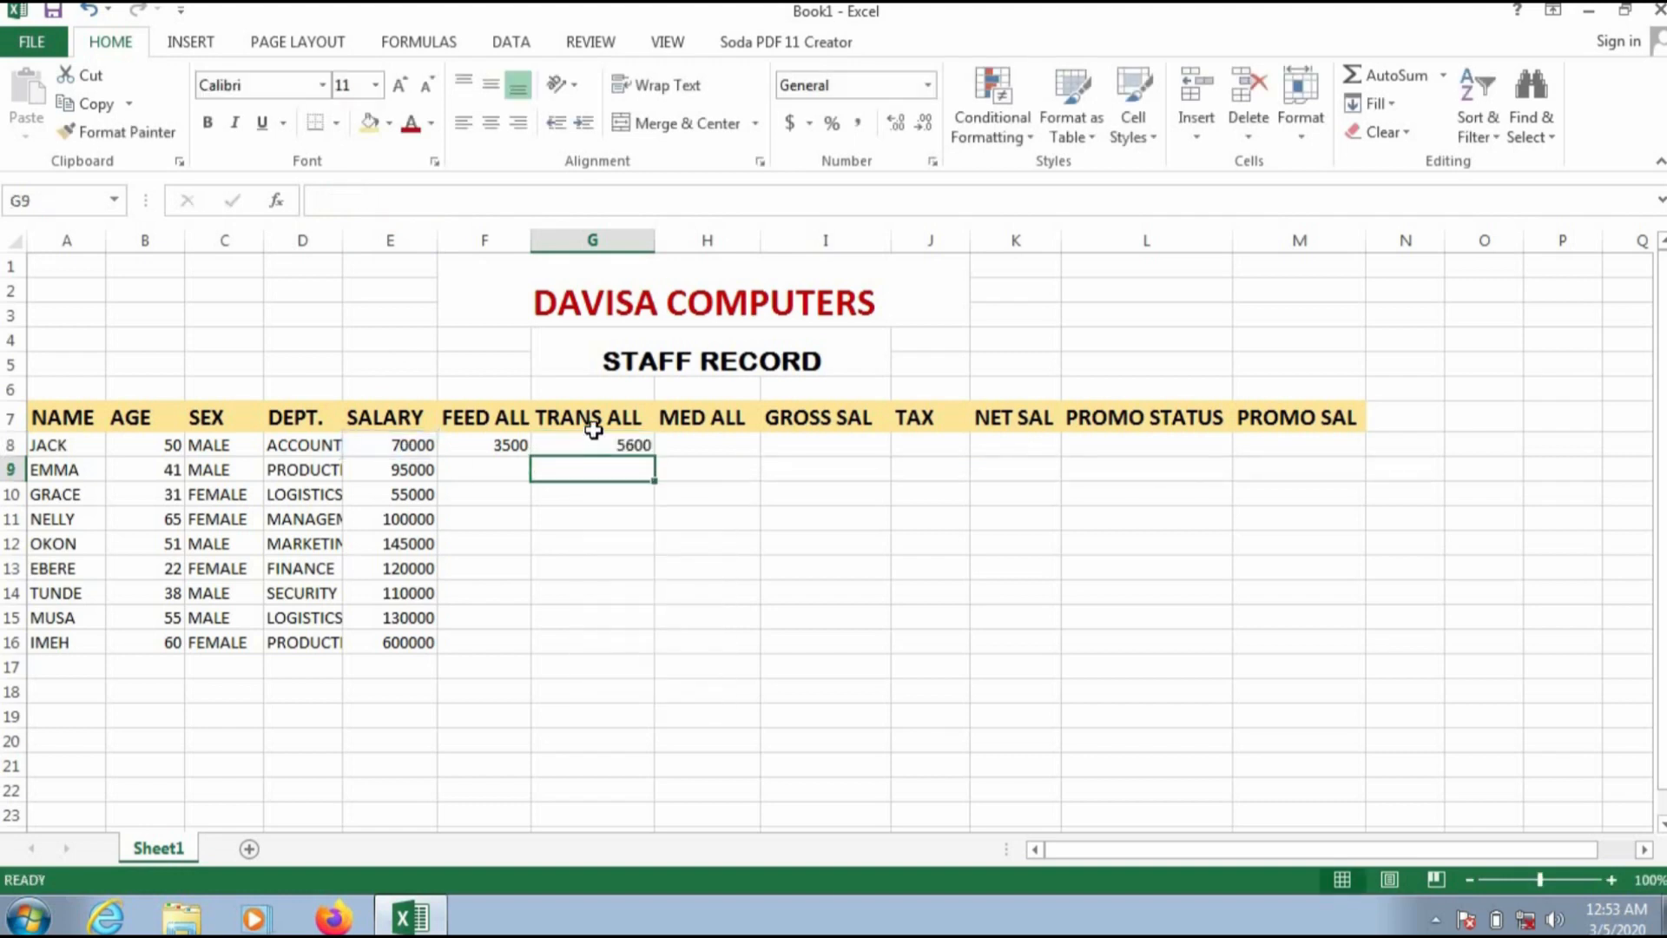
Step: Calculate the first staff member's medical allowance in H8 with the formula =10%*E8
{"action": "left_click", "coordinate": [707, 443]}
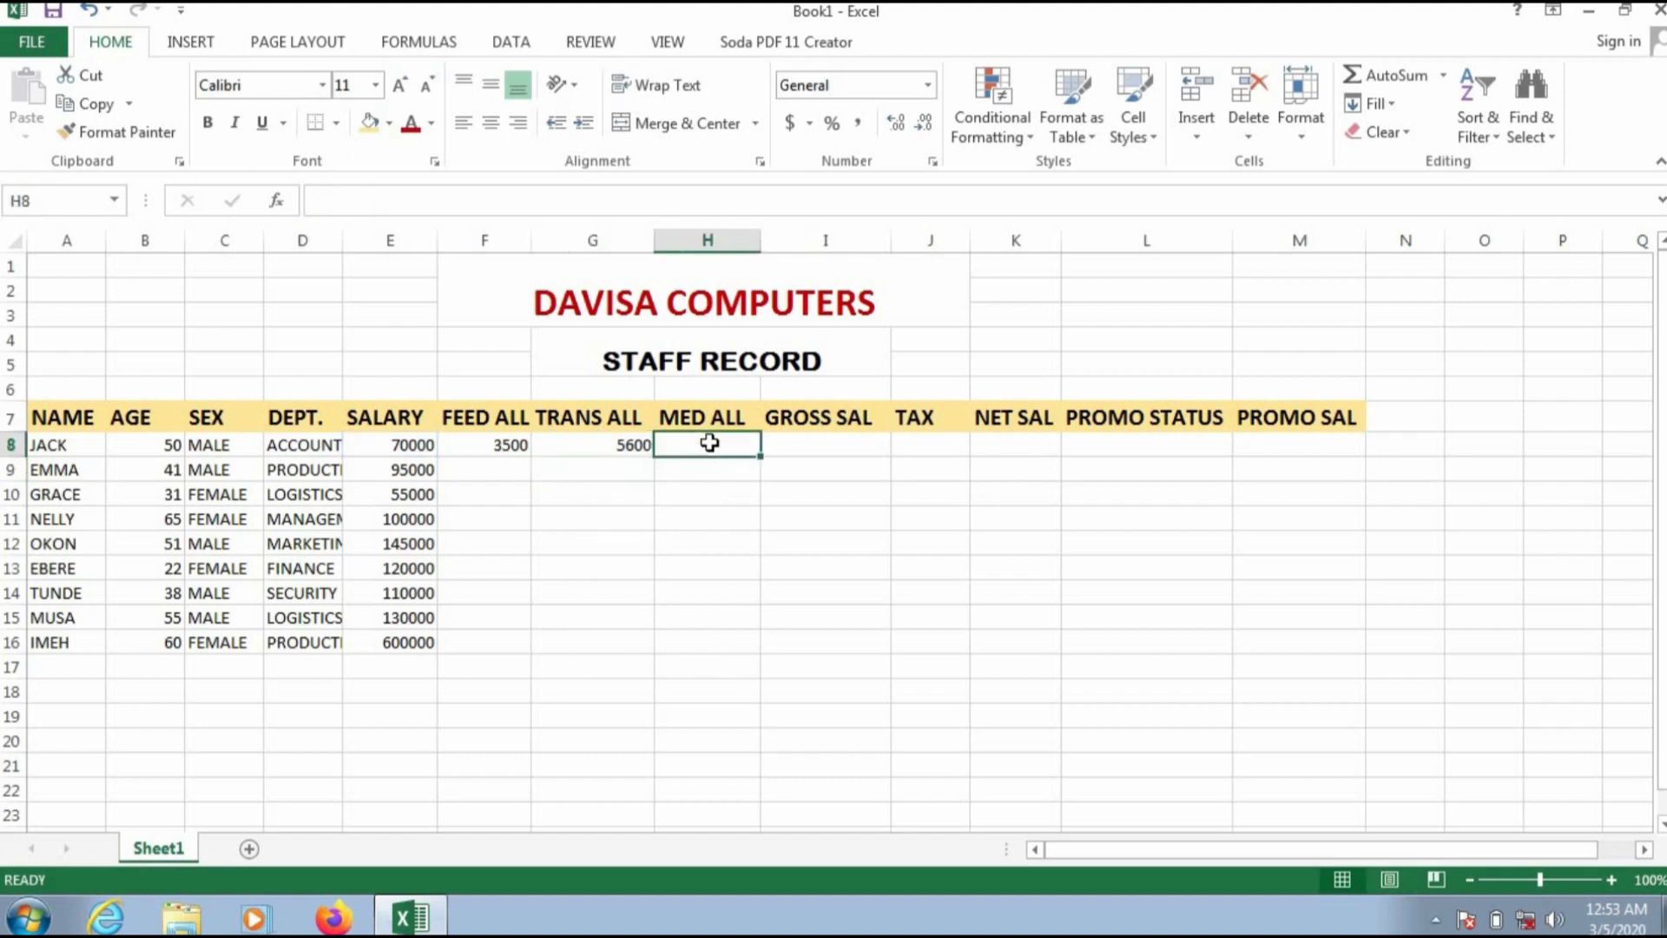
{"action": "type", "text": "=10%"}
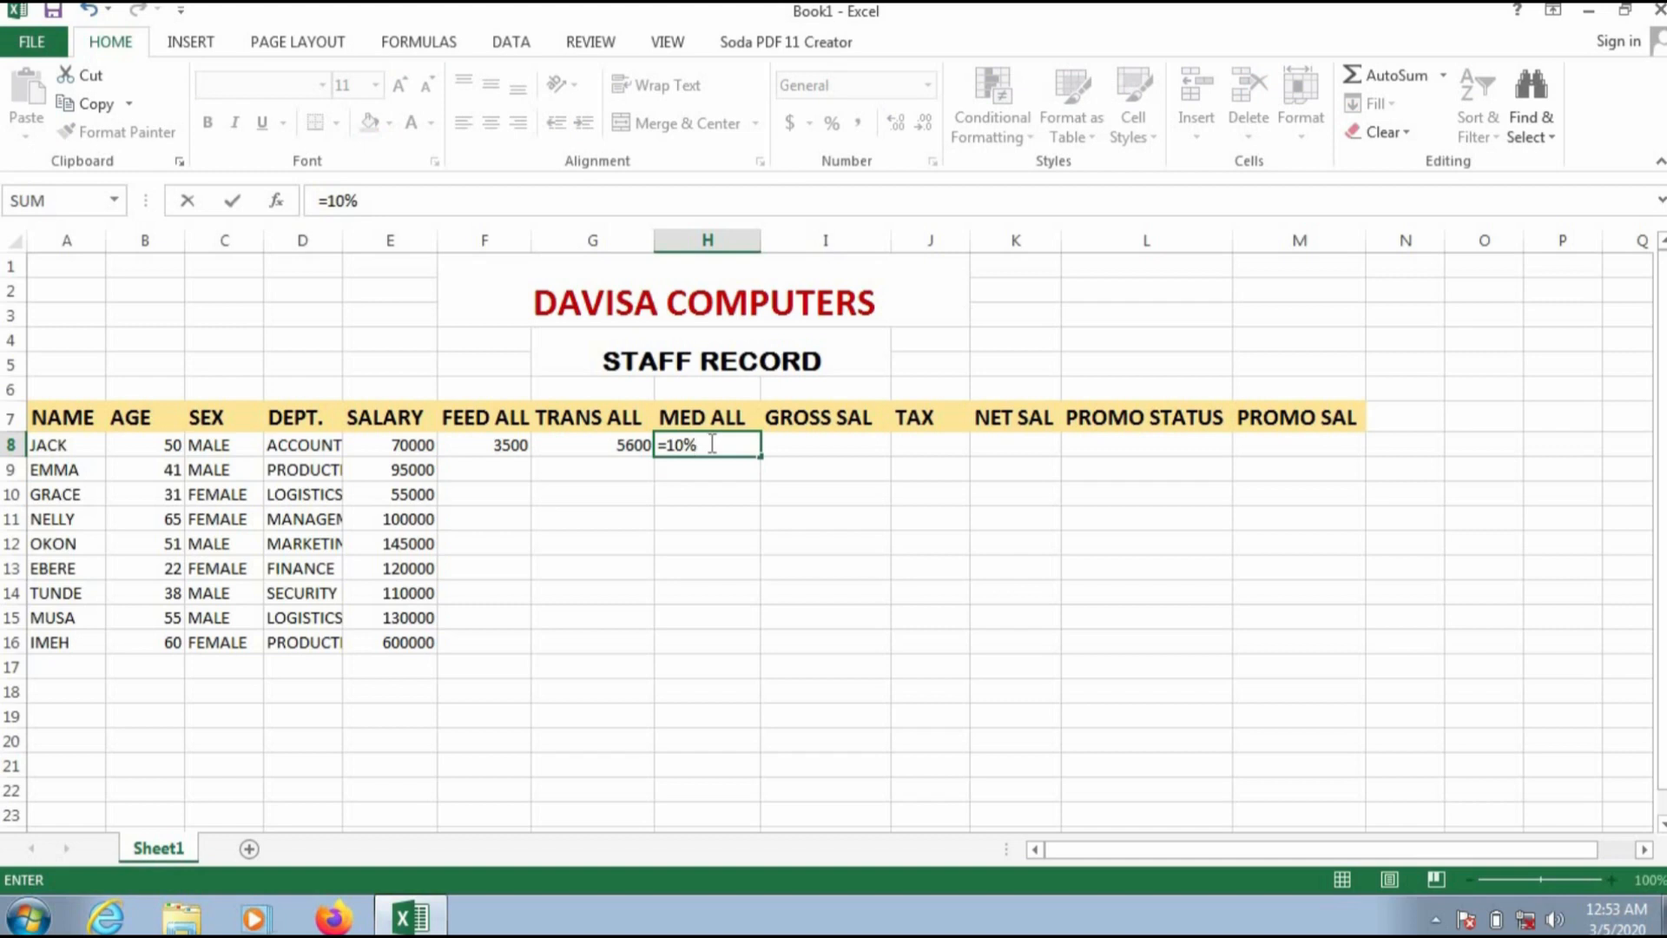
{"action": "type", "text": "*E8"}
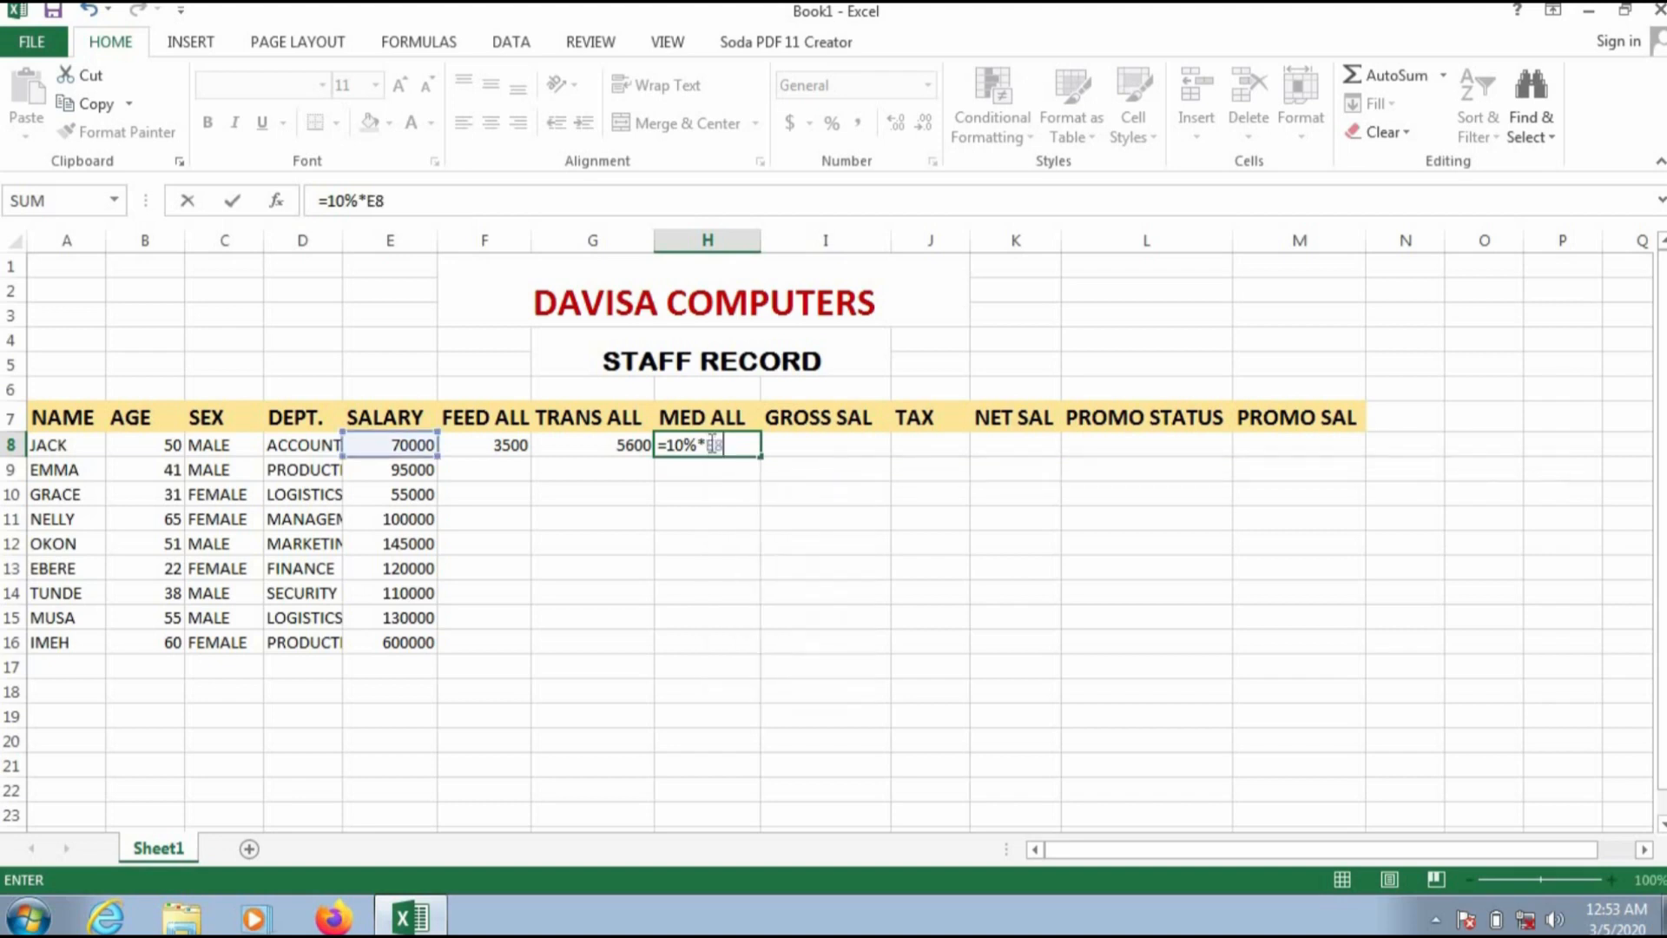
{"action": "key", "text": "Return"}
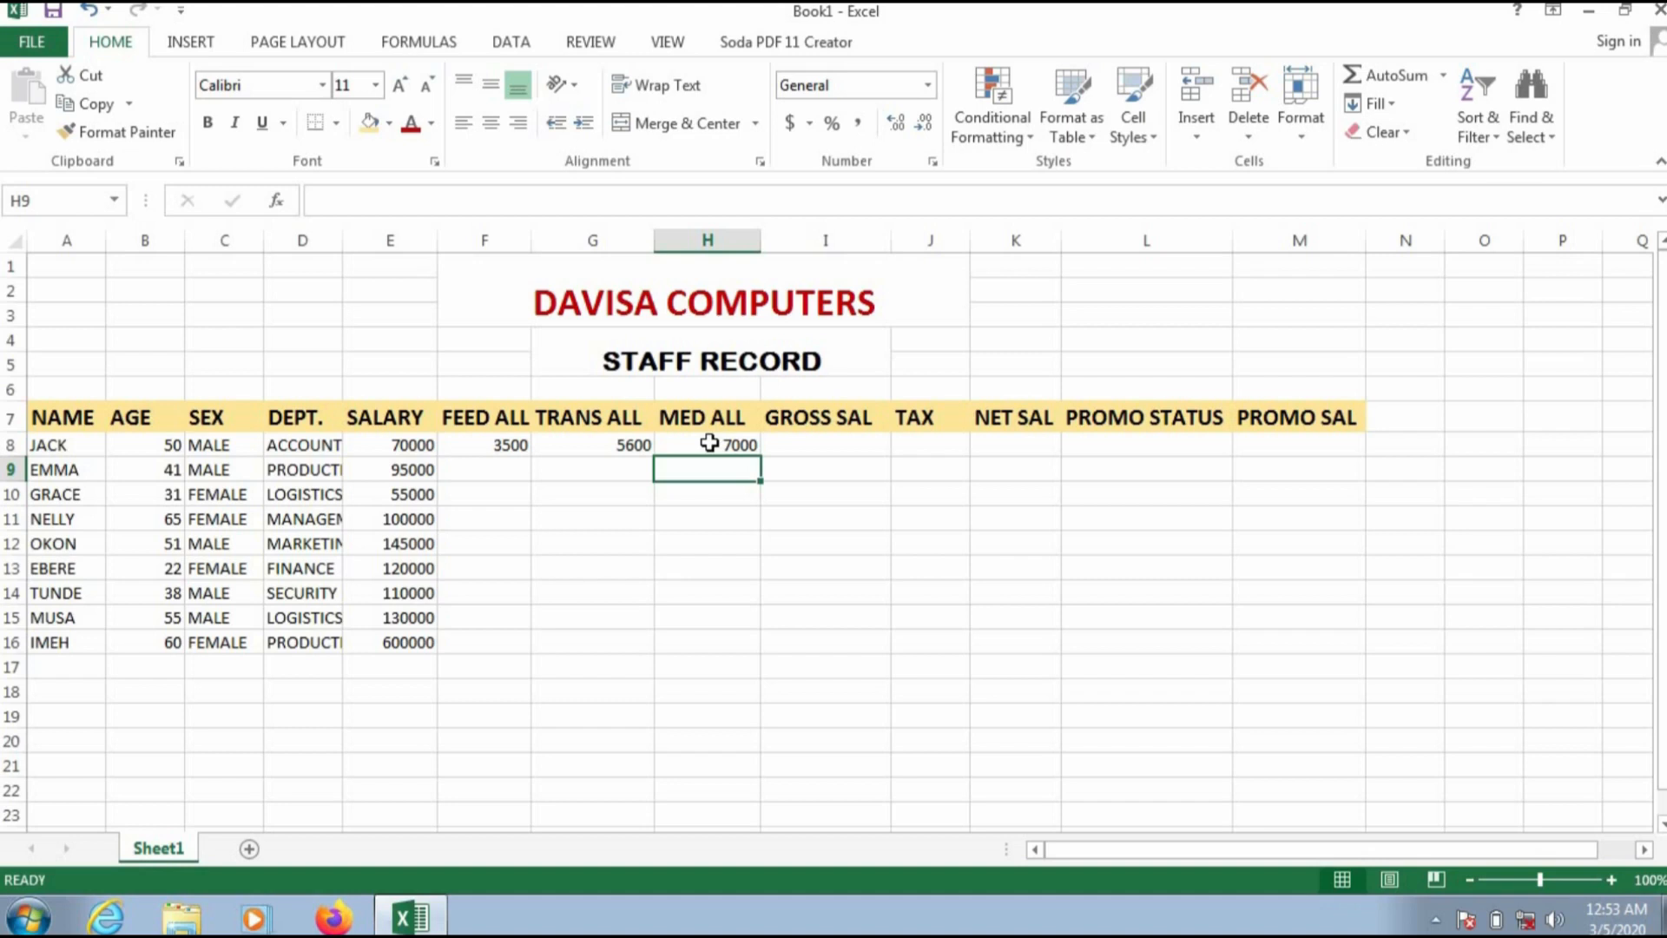
Step: Calculate the first staff member's gross salary in I8 with the formula =SUM(E8..H8)
{"action": "left_click", "coordinate": [853, 462]}
{"action": "left_click", "coordinate": [851, 443]}
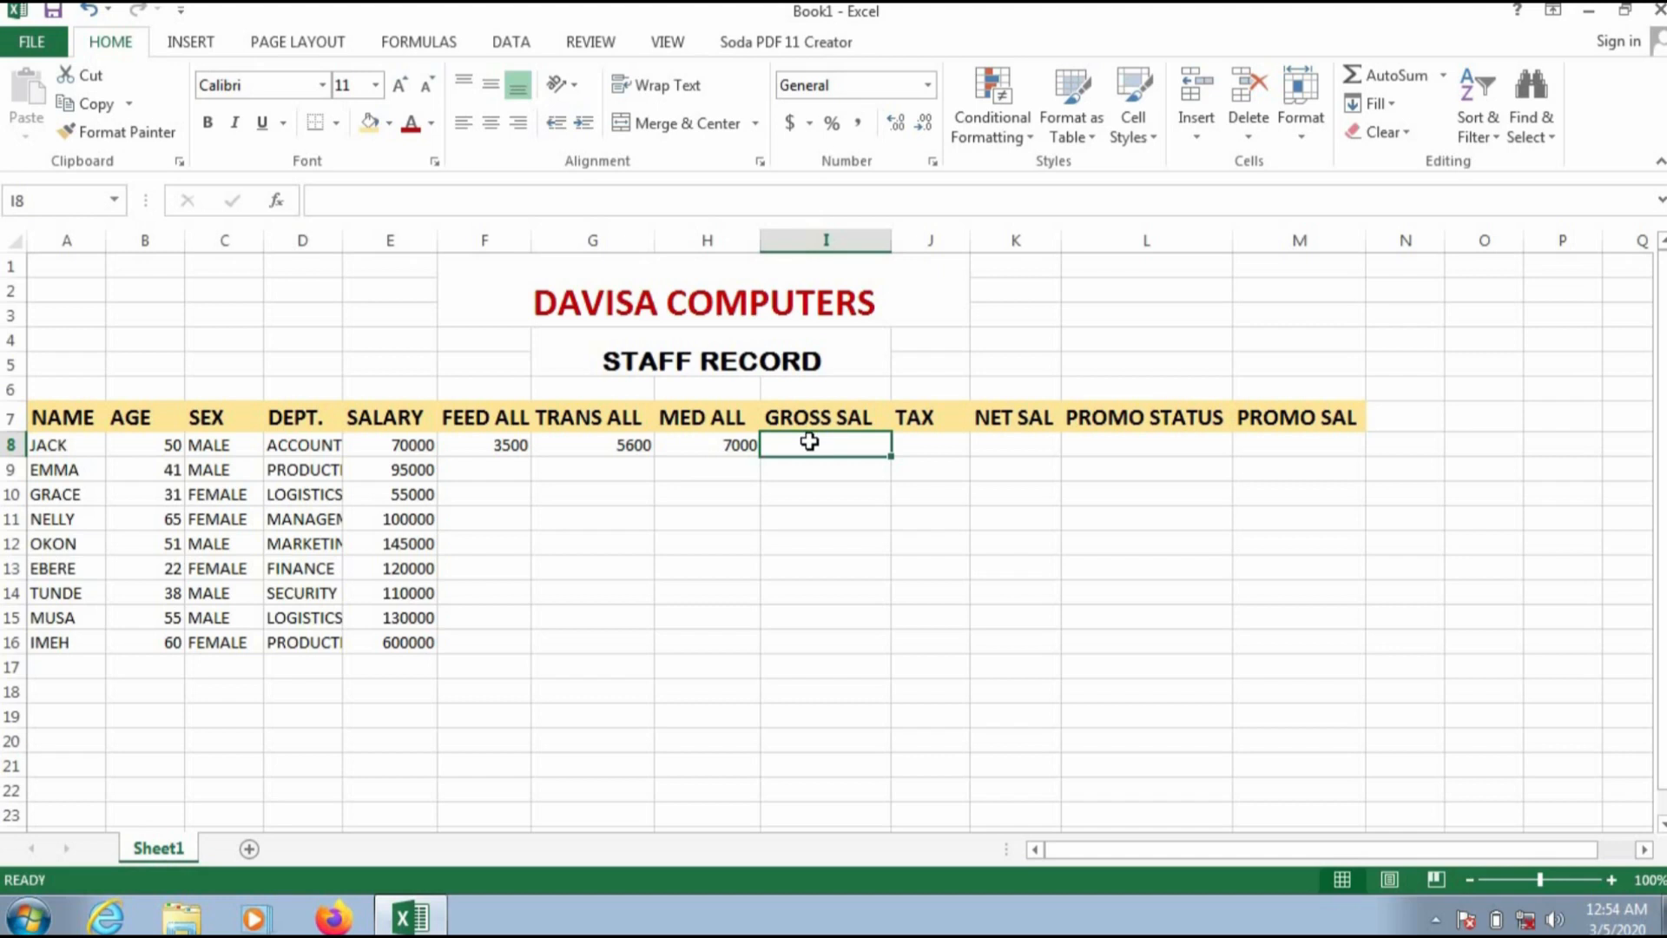
{"action": "type", "text": "=SUM"}
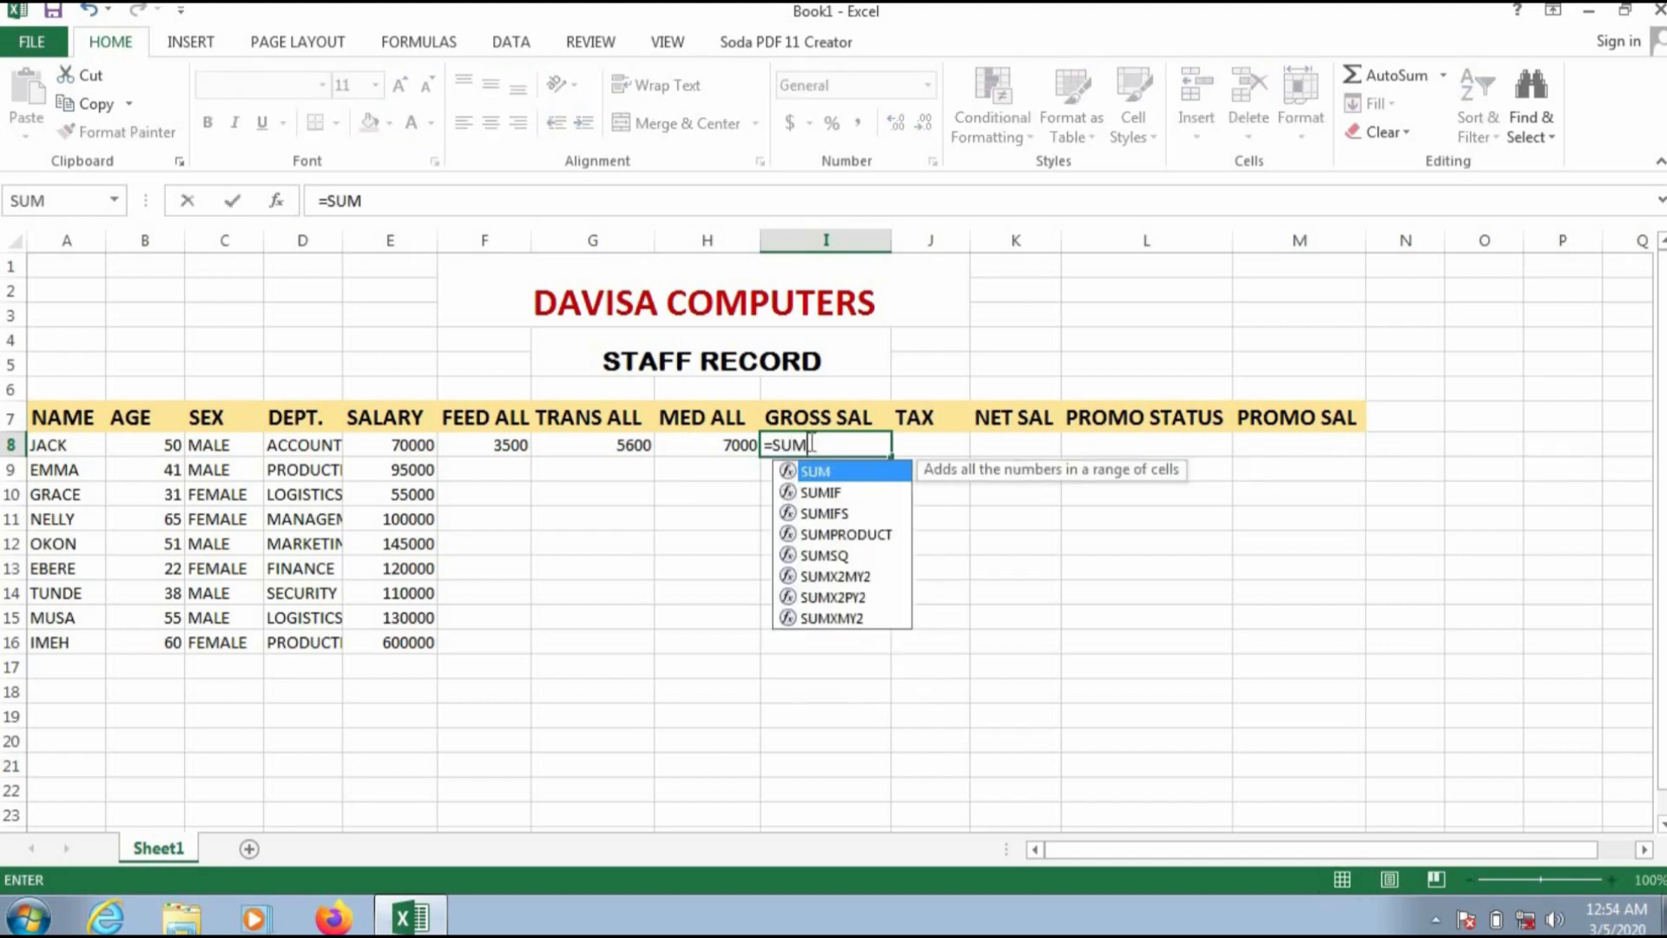
{"action": "type", "text": "("}
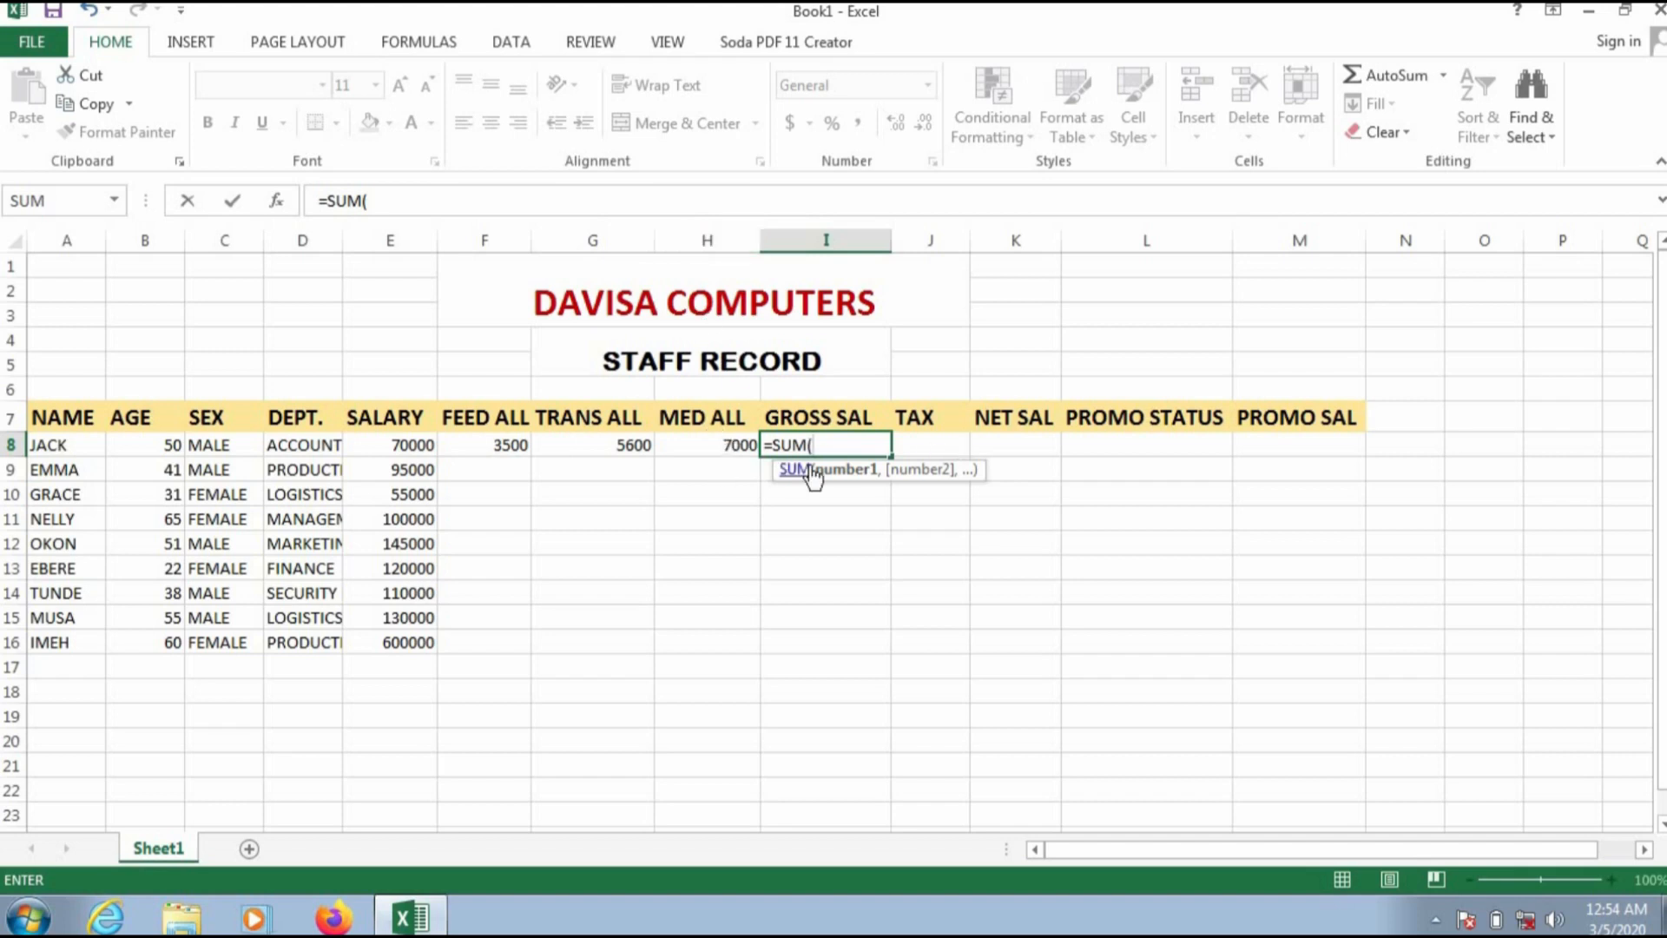
{"action": "type", "text": "E8"}
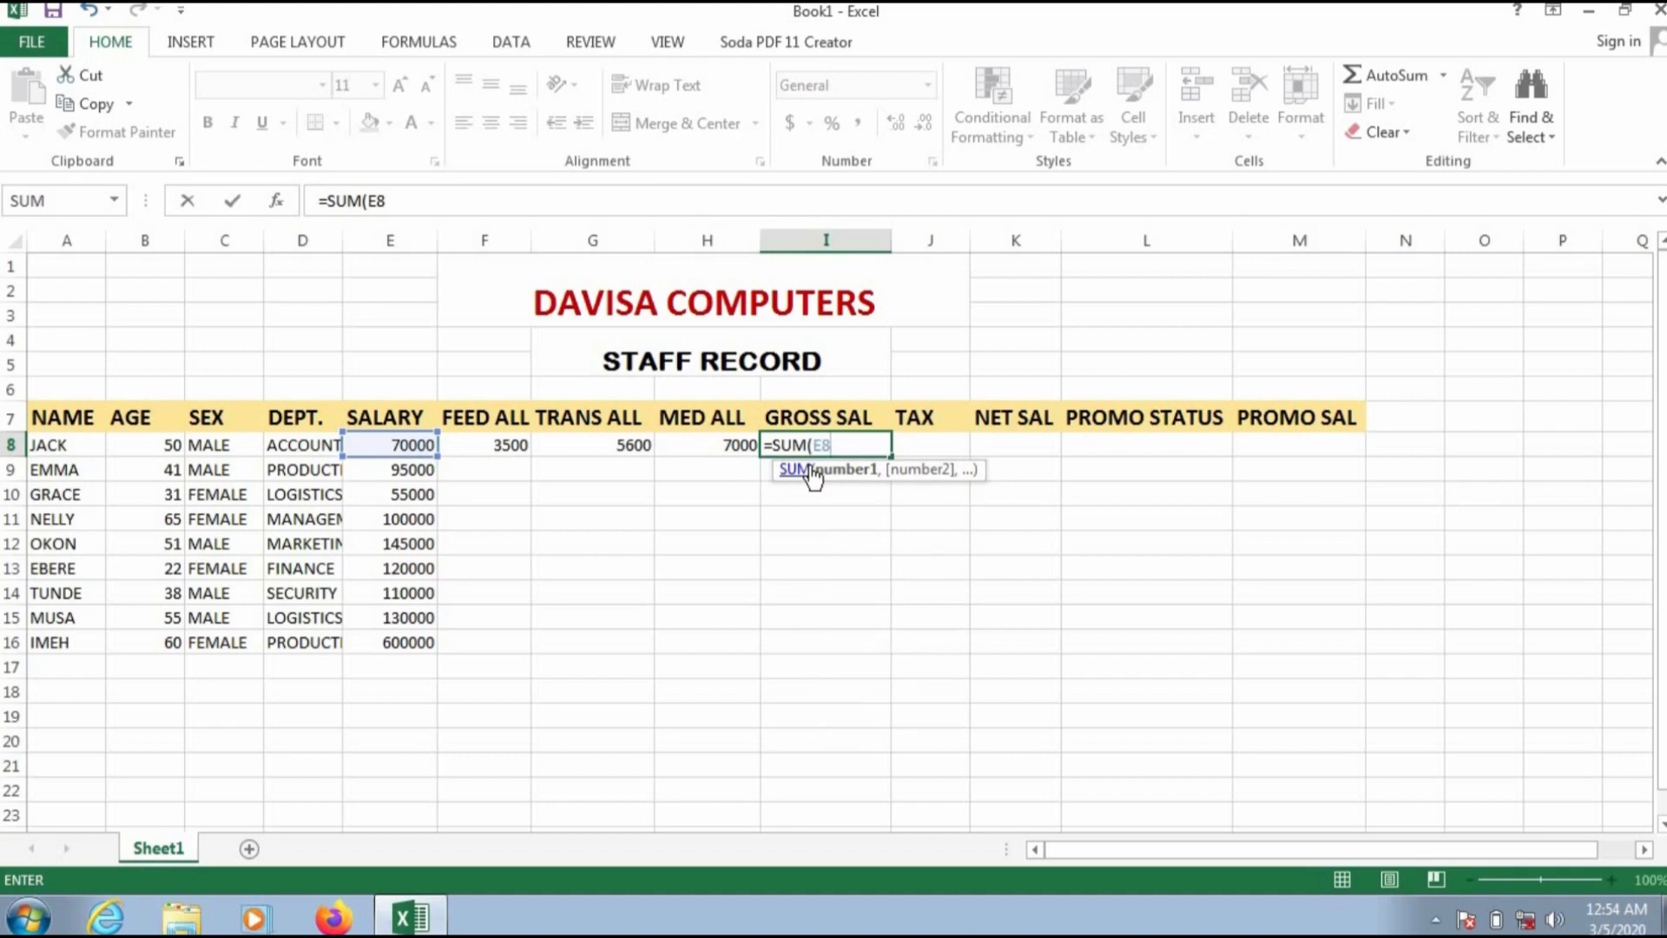
{"action": "type", "text": ".."}
{"action": "key", "text": "BackSpace"}
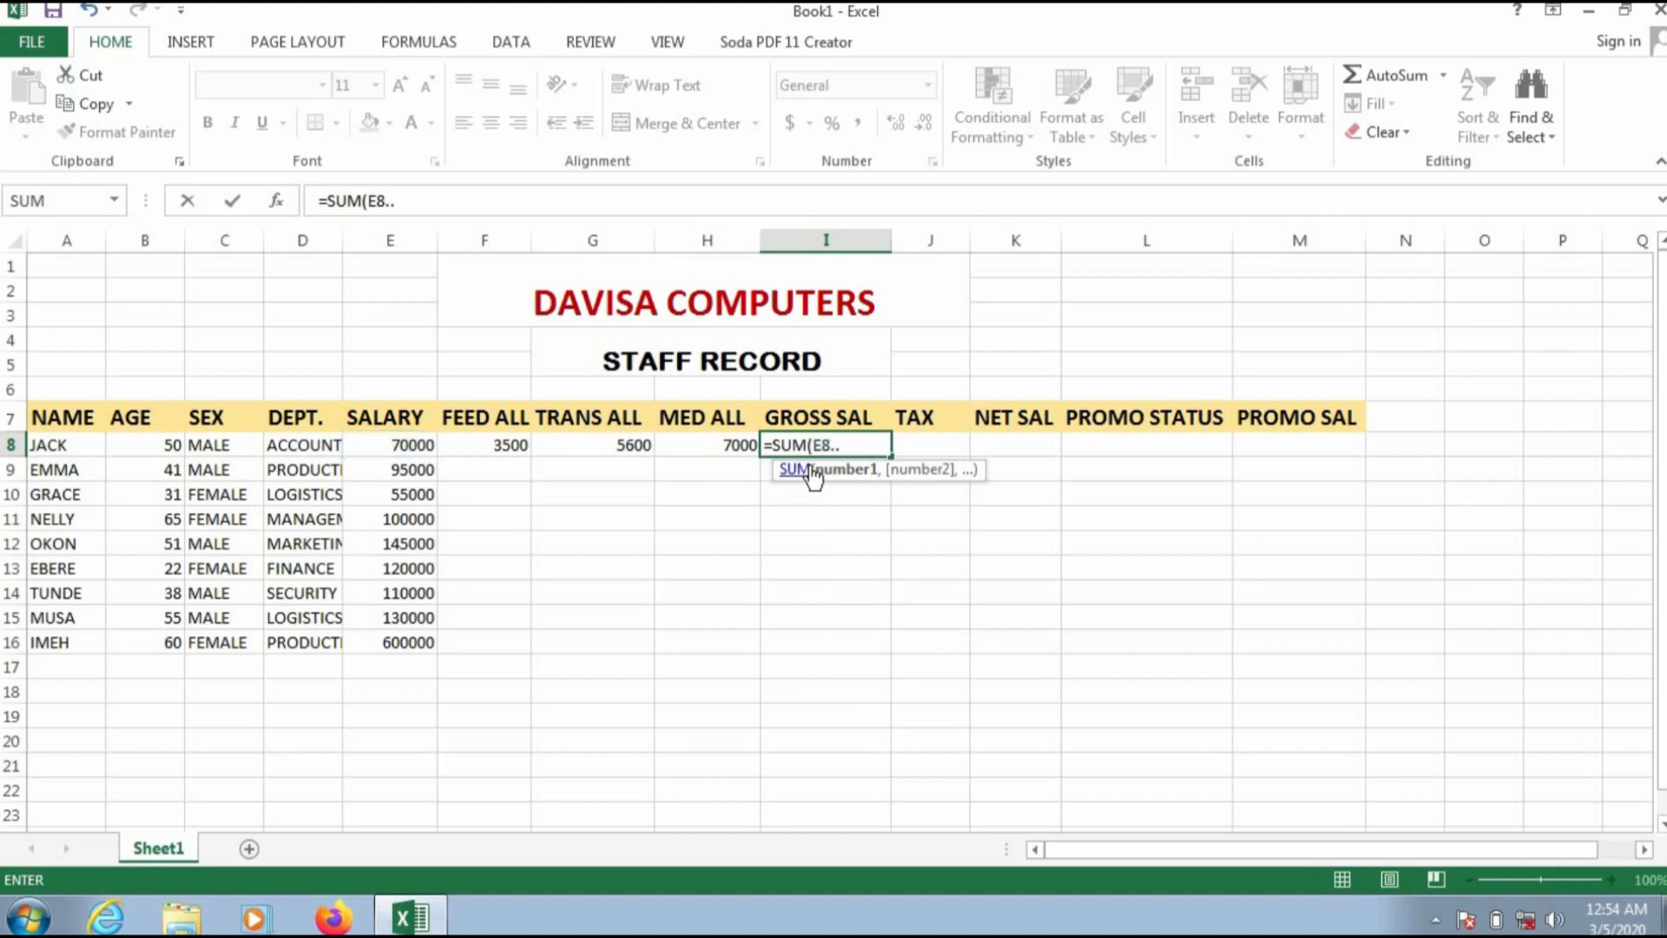
{"action": "key", "text": "BackSpace"}
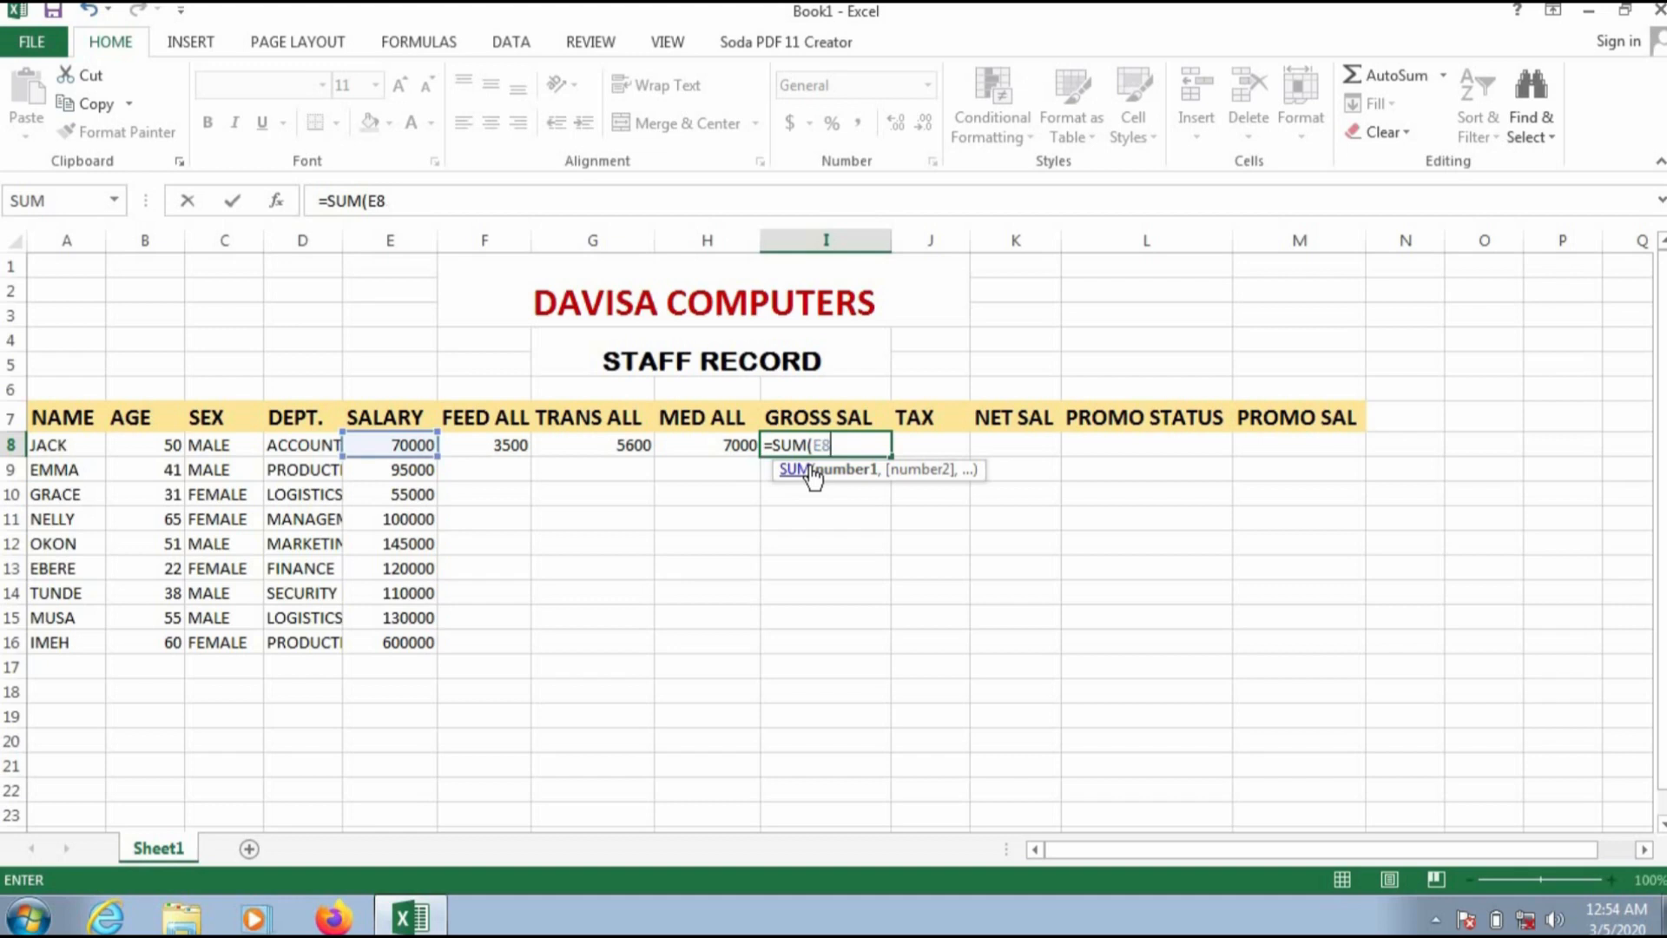
{"action": "type", "text": ":"}
{"action": "key", "text": "BackSpace"}
{"action": "type", "text": ".."}
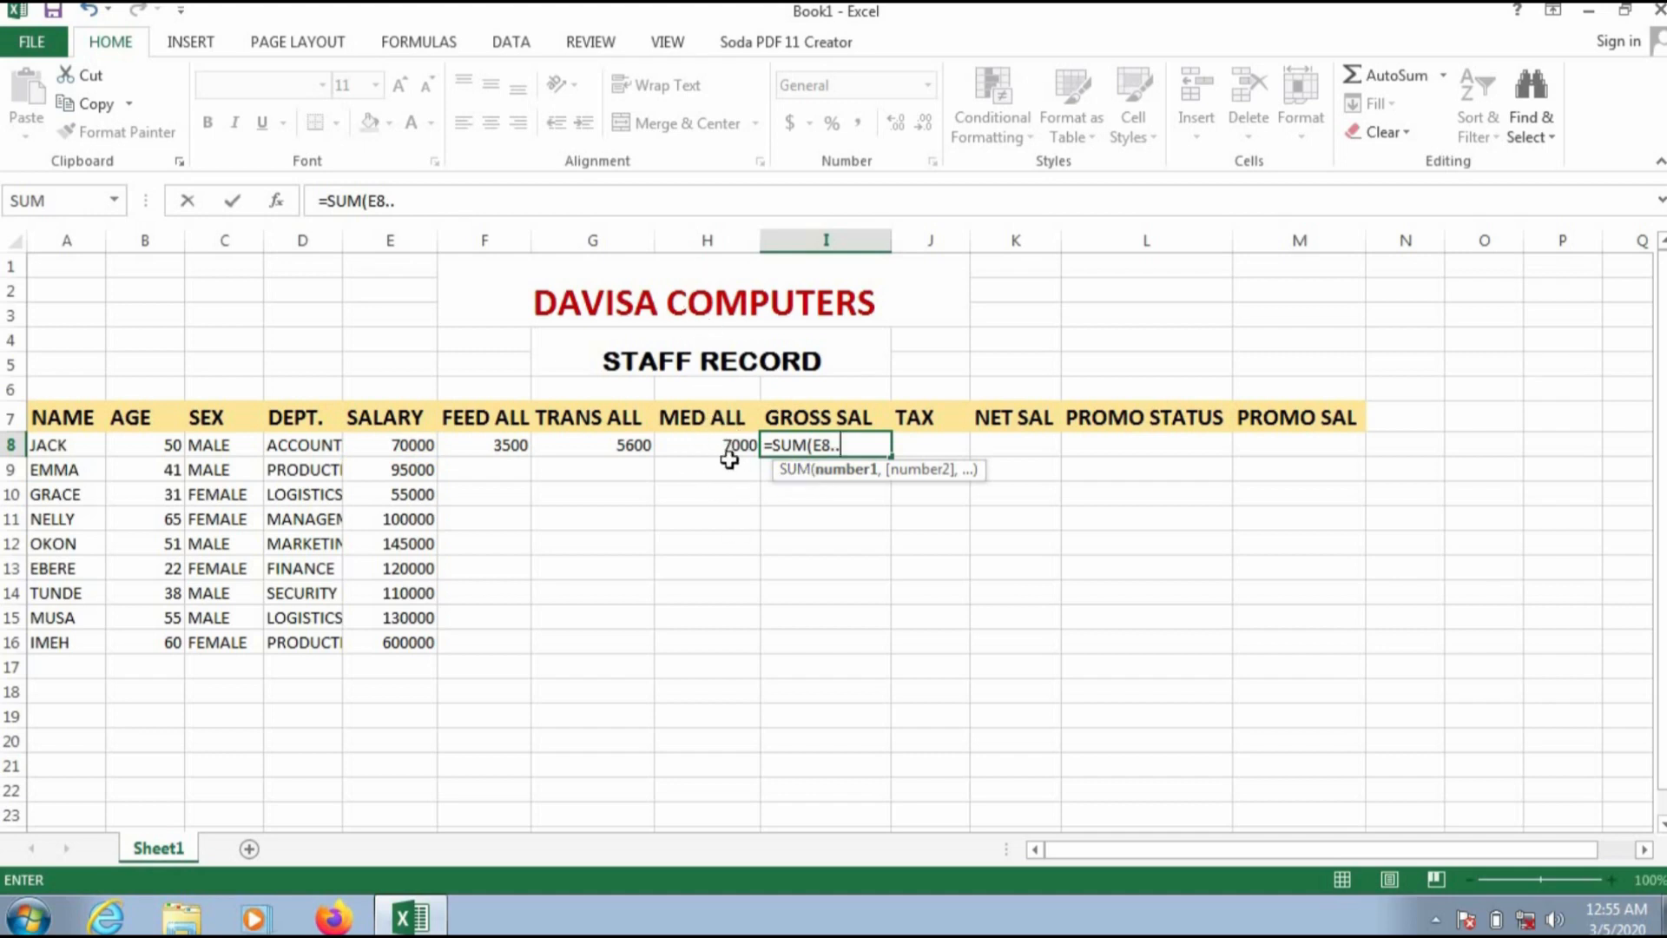
{"action": "type", "text": "H8"}
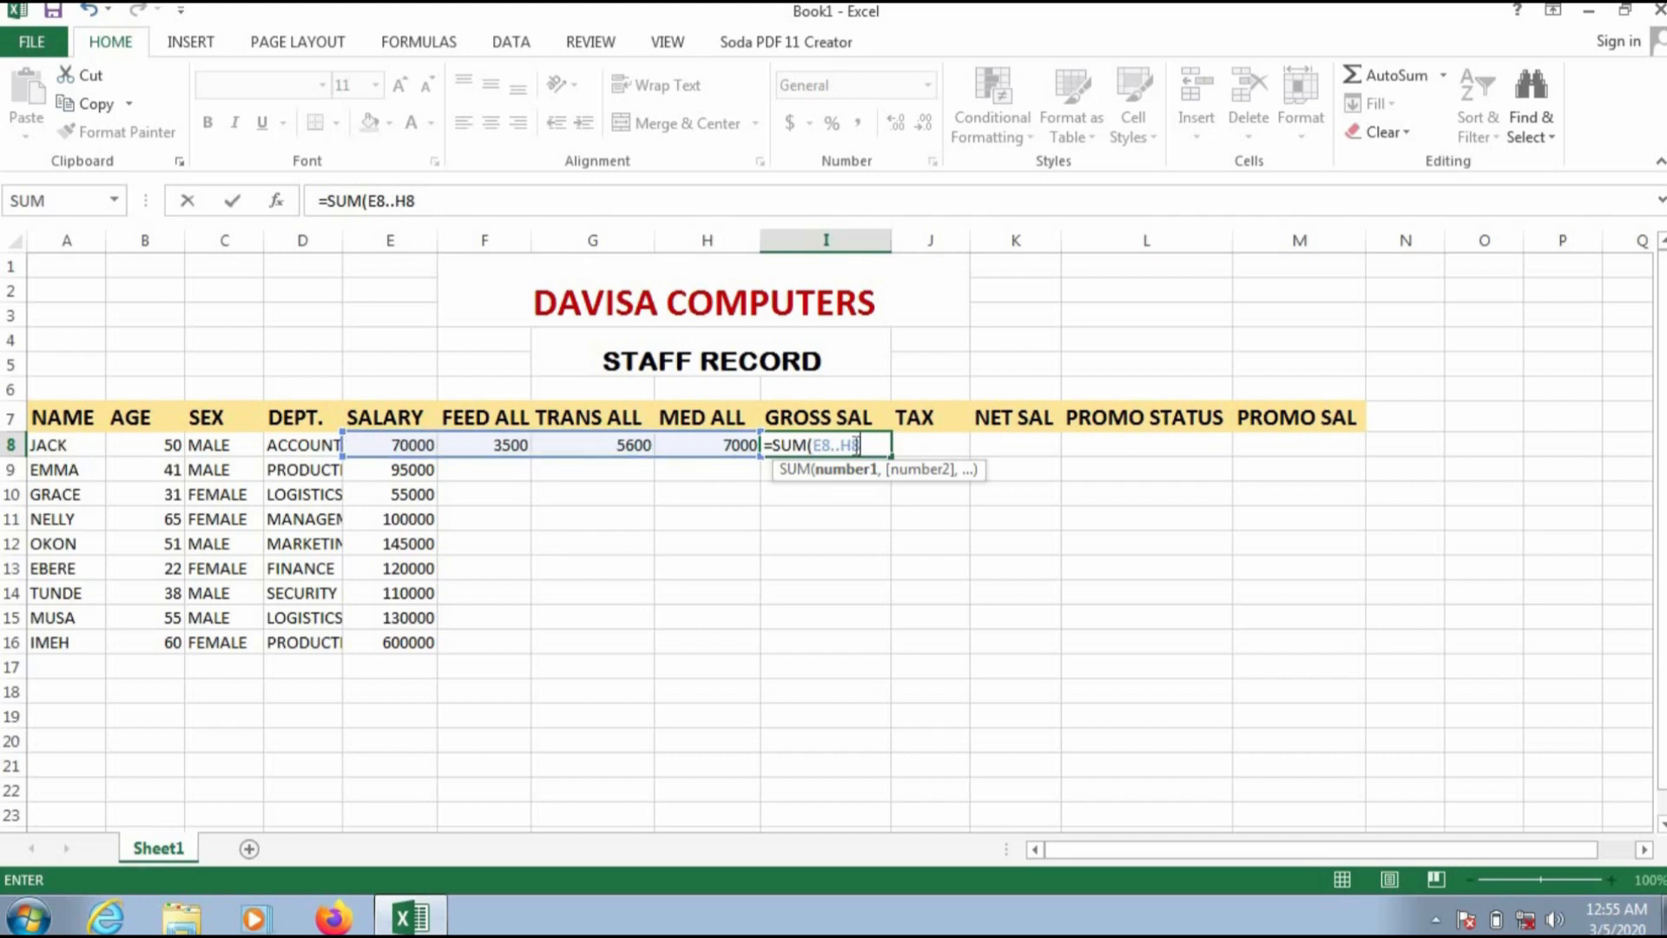
{"action": "type", "text": ")"}
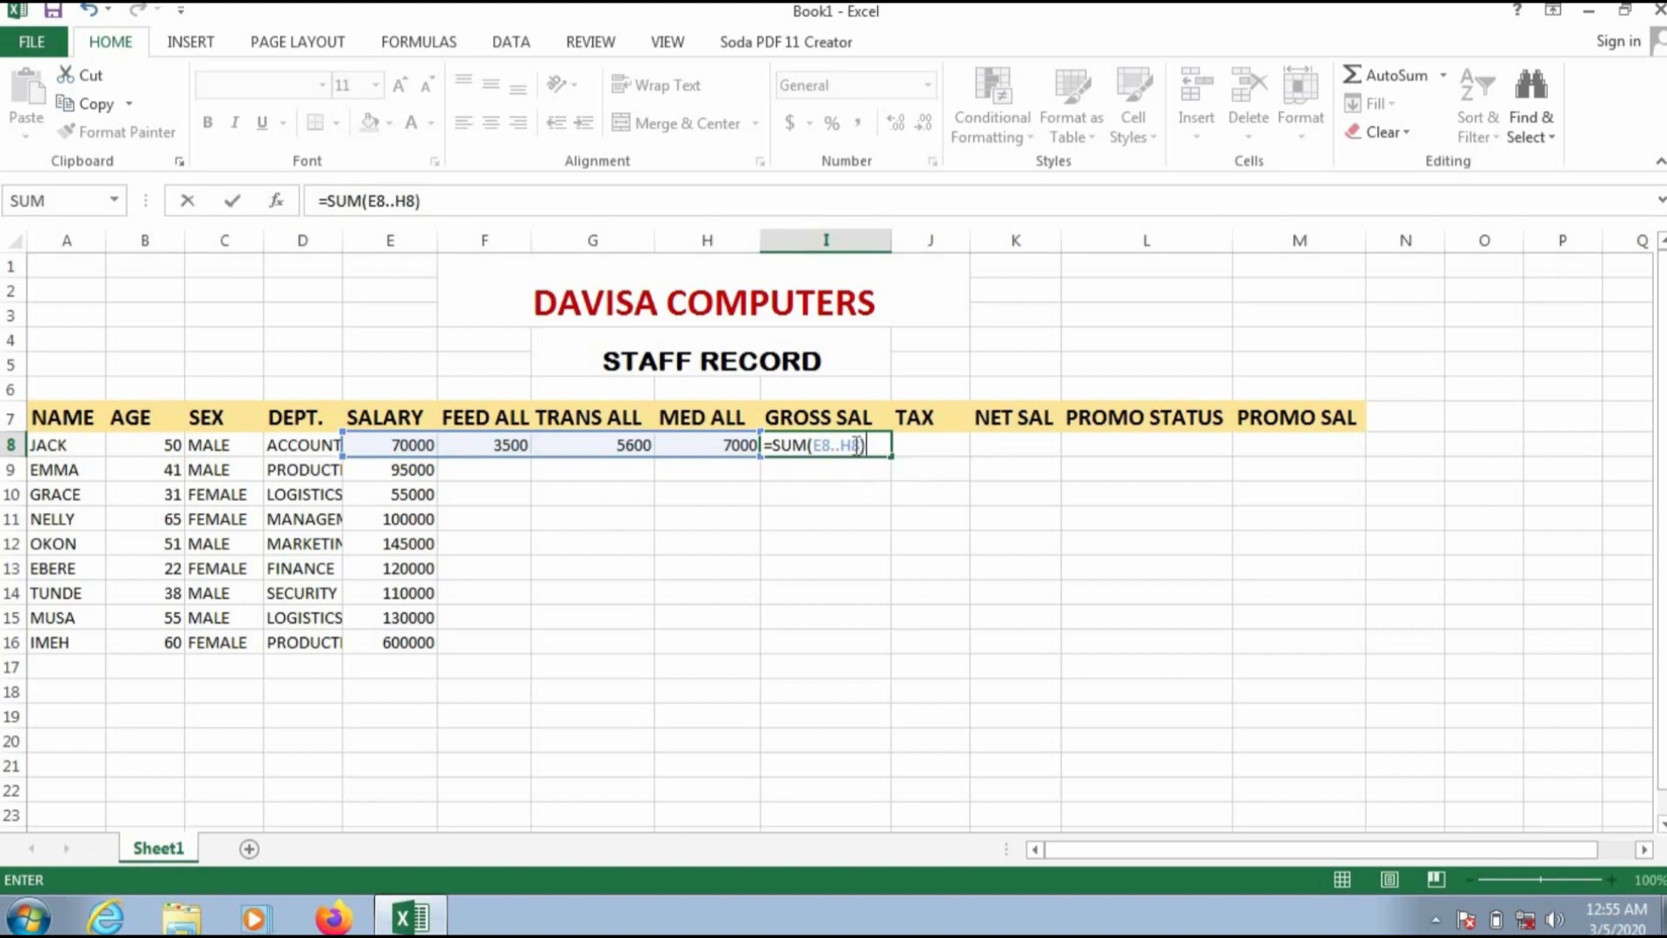
{"action": "key", "text": "Return"}
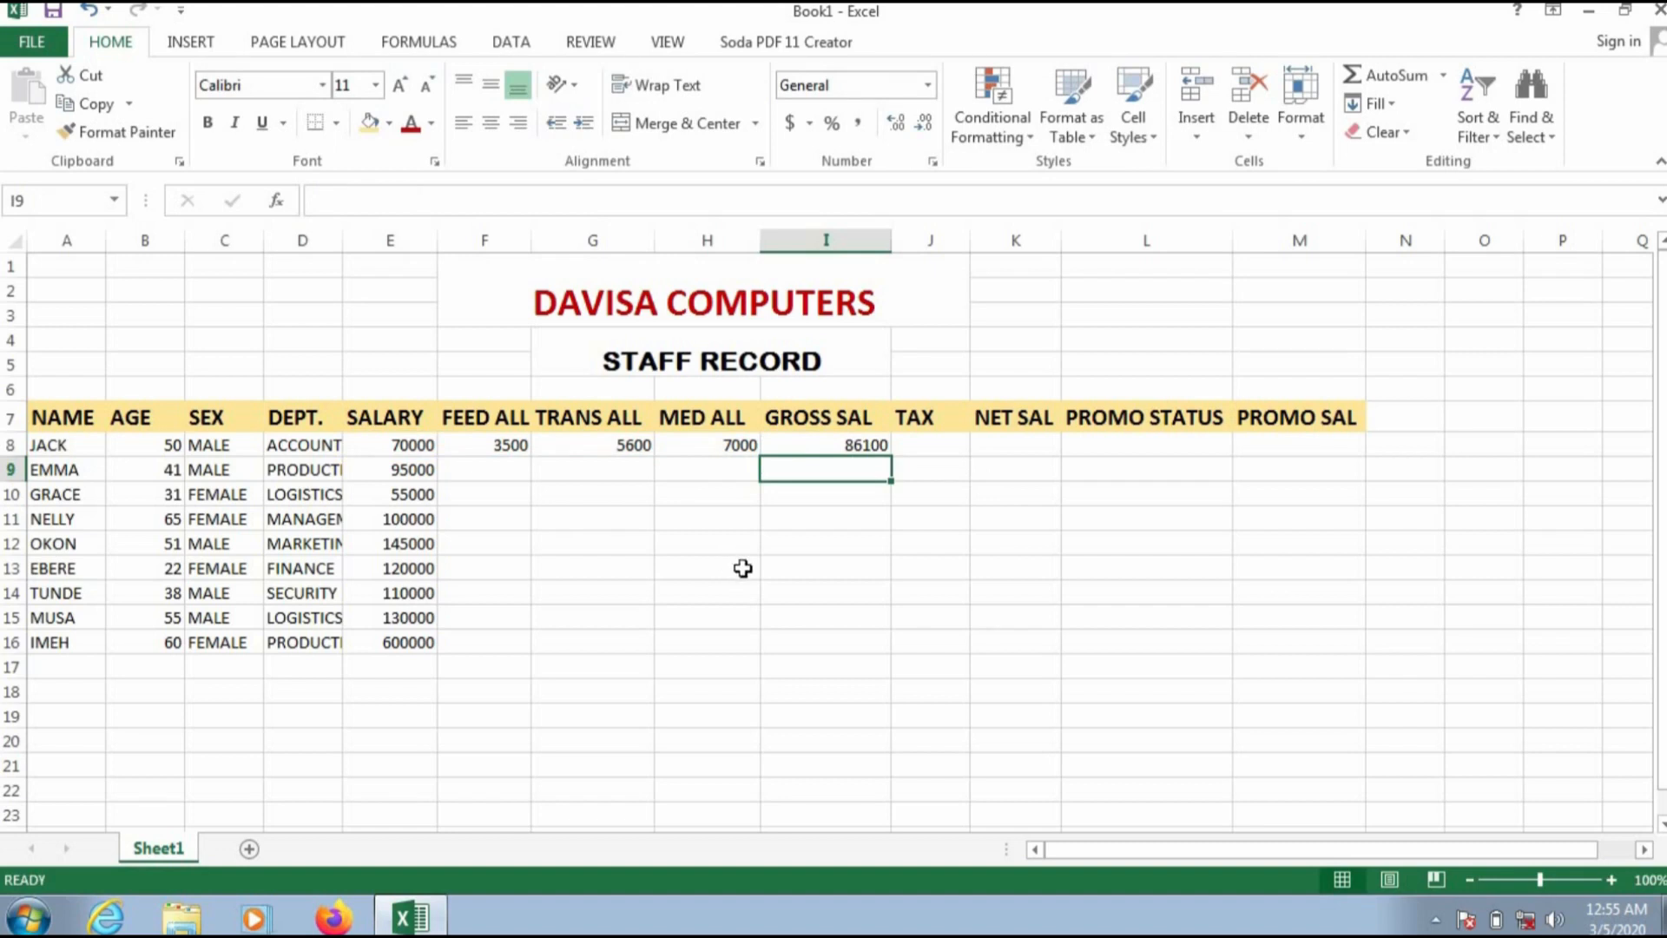
Step: Calculate the first staff member's tax in J8 with the formula =2%*E8
{"action": "left_click", "coordinate": [922, 447]}
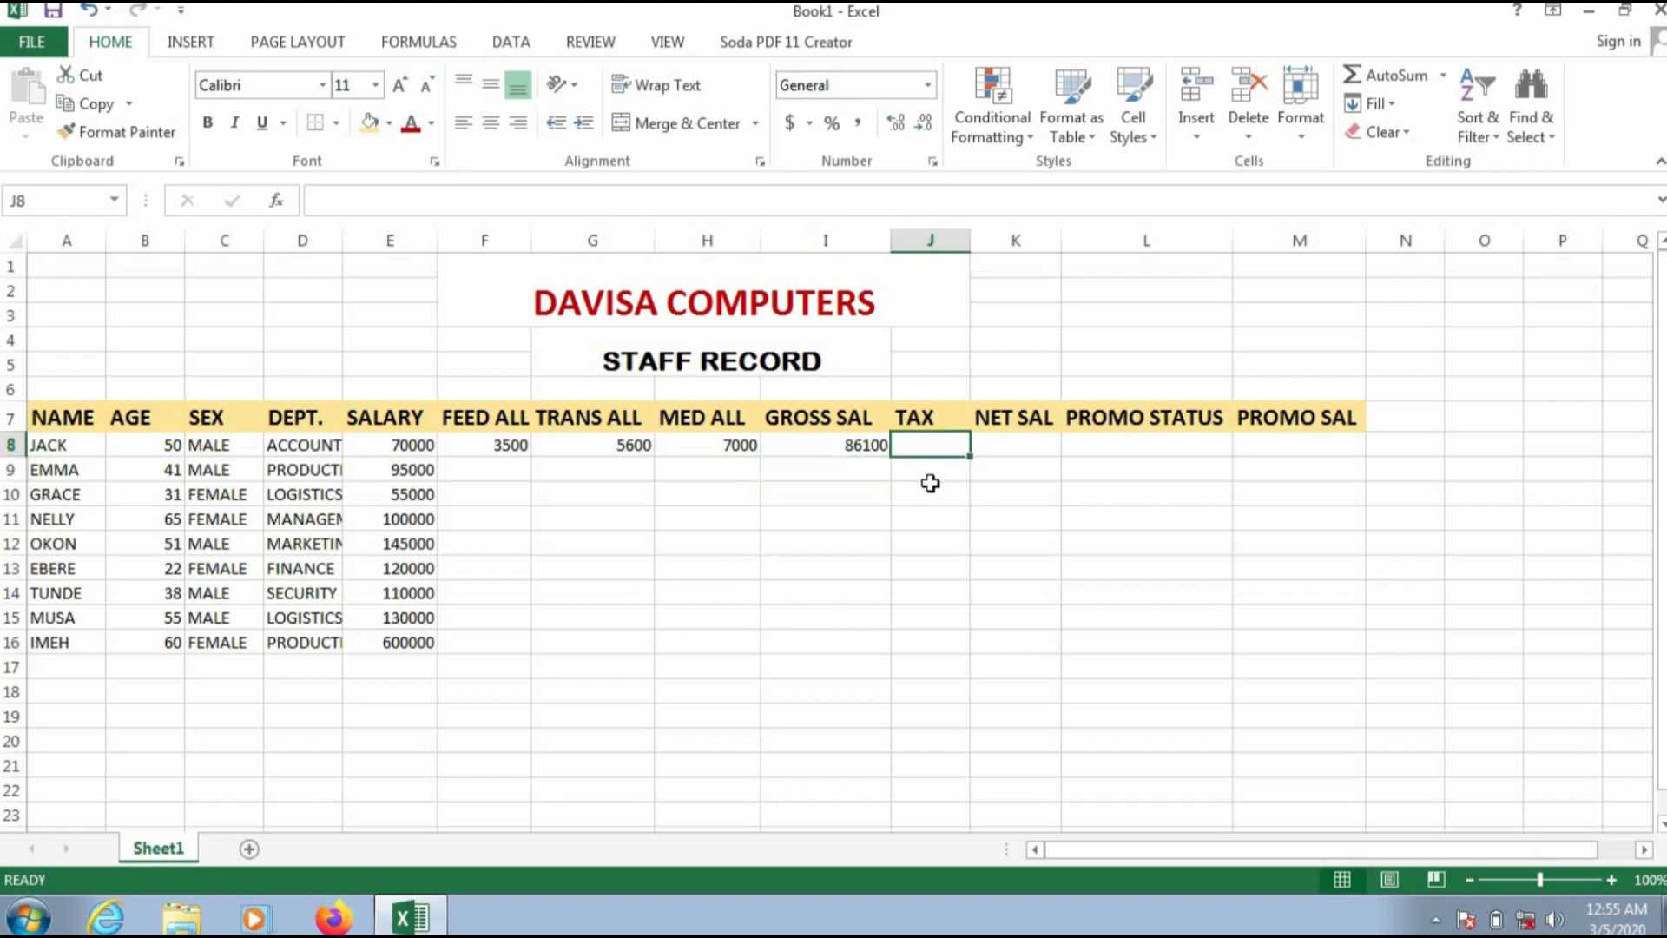
{"action": "type", "text": "="}
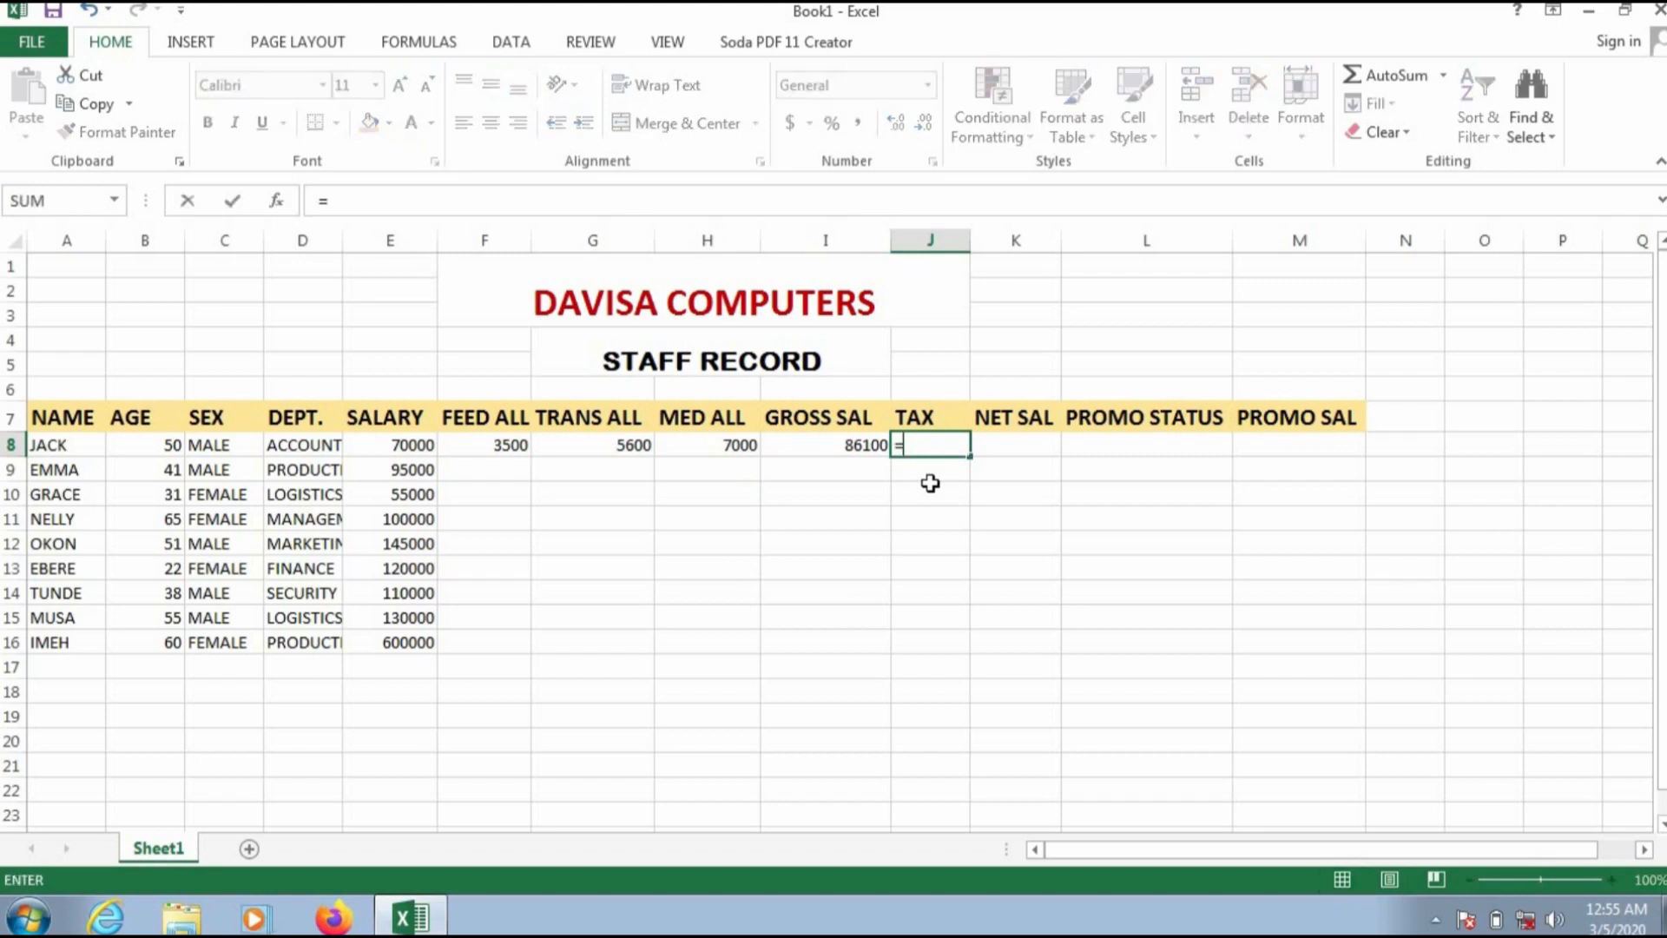
{"action": "type", "text": "2%*E8"}
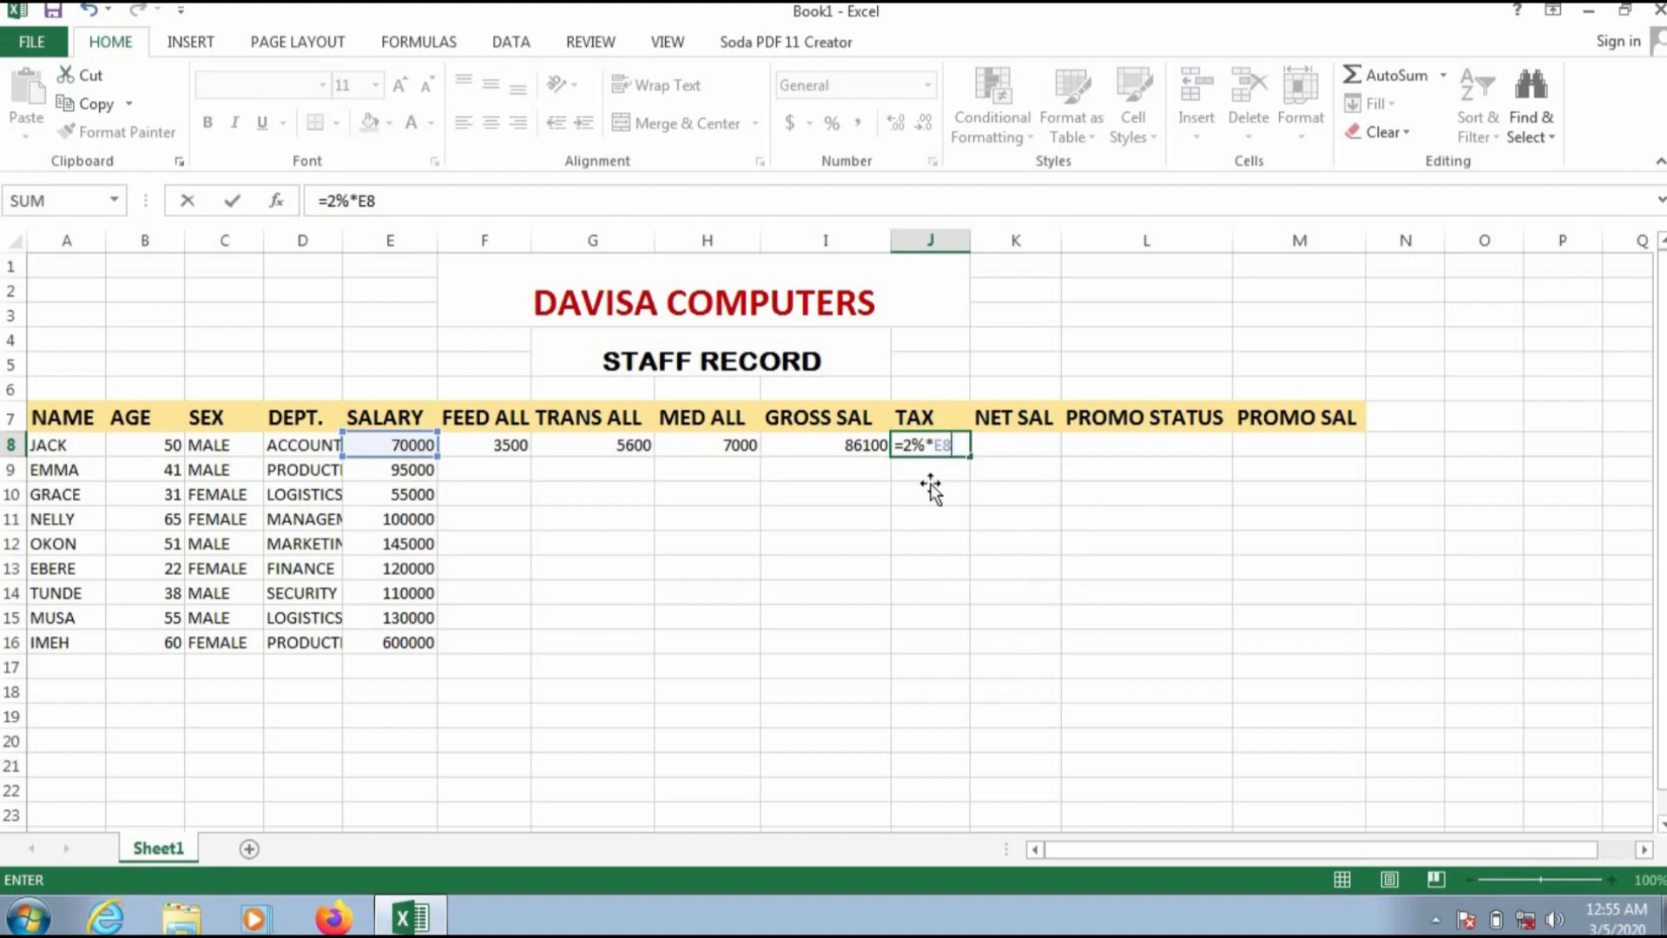
{"action": "key", "text": "Return"}
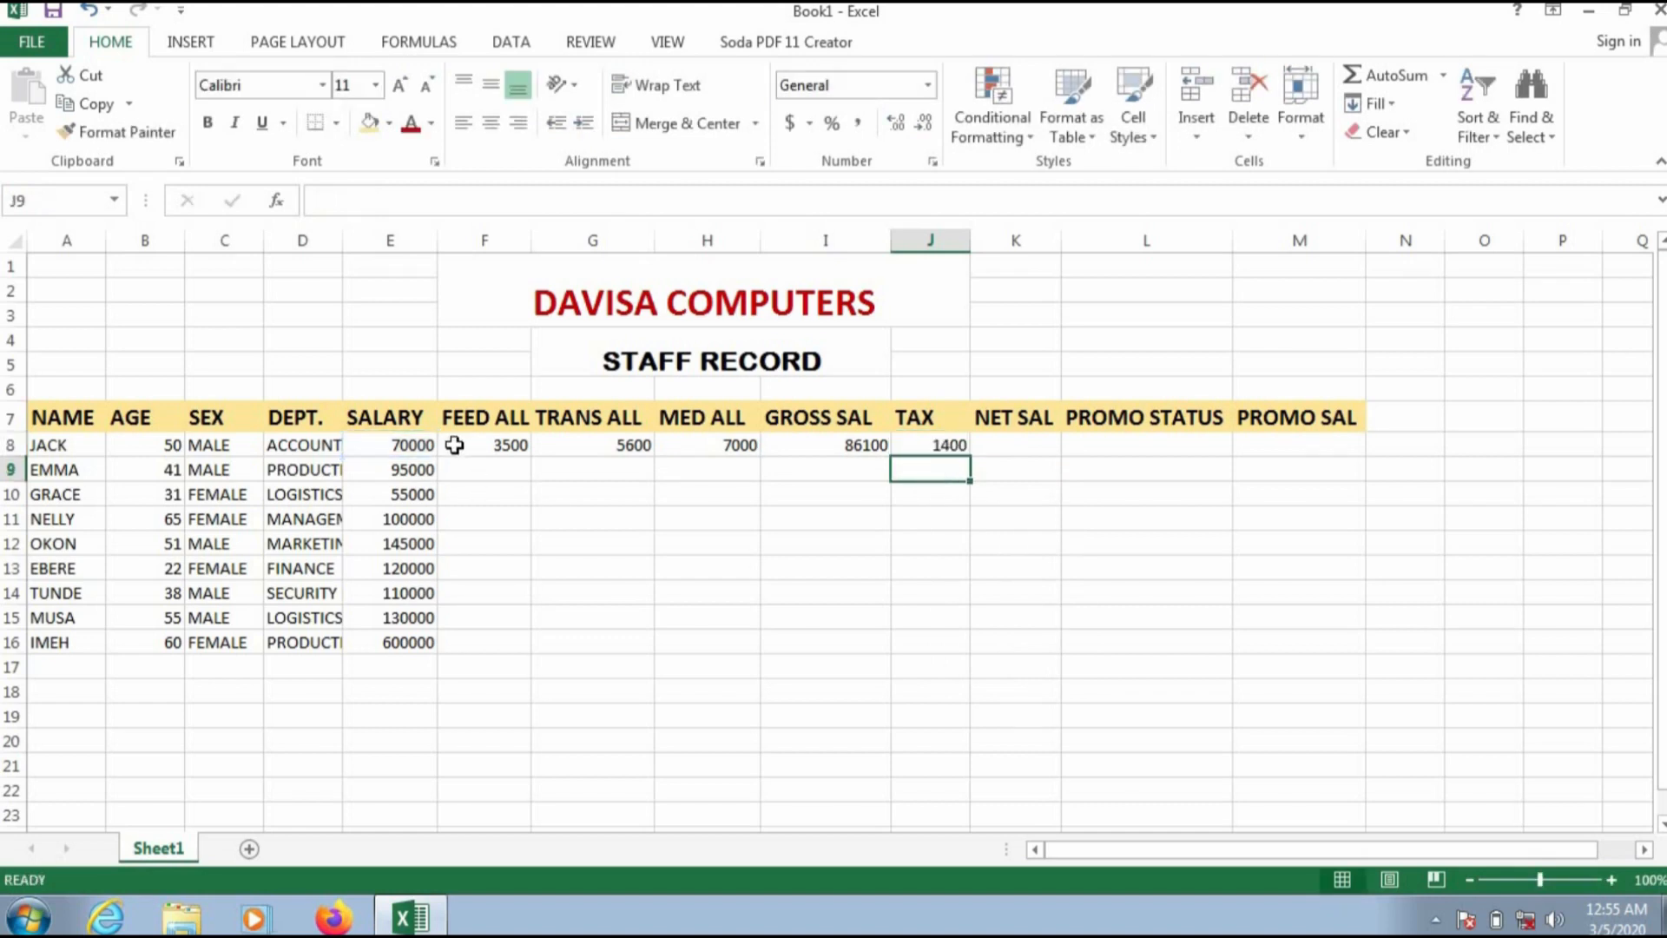
Step: Calculate the first staff member's net salary in K8 with the formula =I8-J8
{"action": "left_click", "coordinate": [1021, 448]}
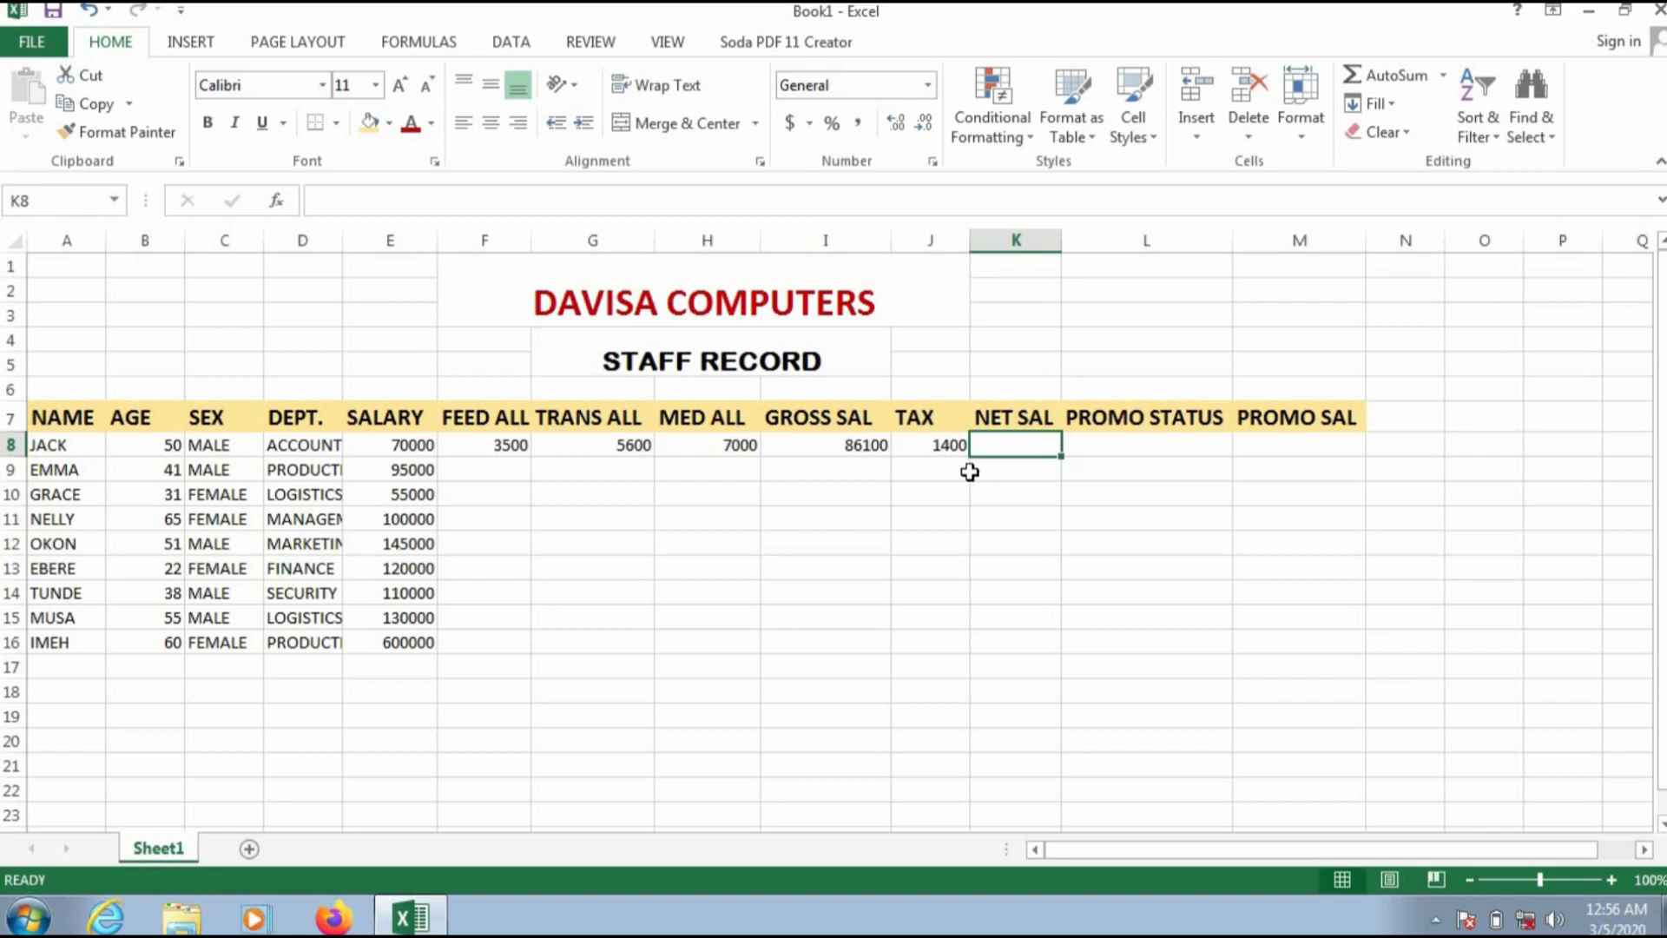
{"action": "type", "text": "="}
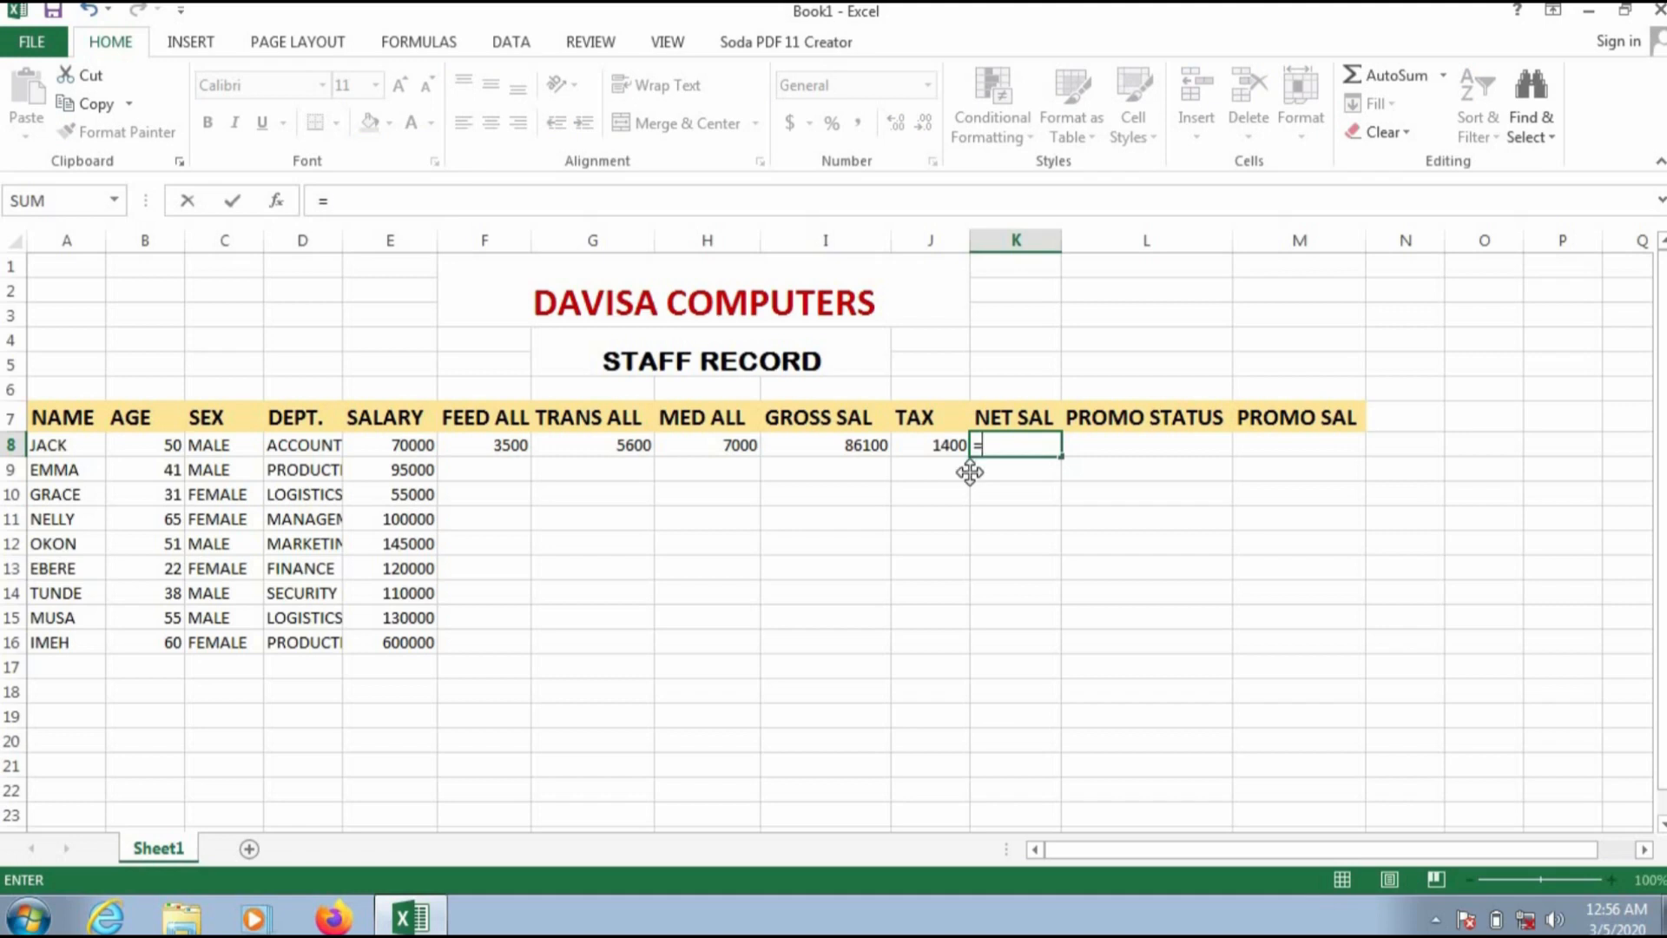
{"action": "type", "text": "I8-"}
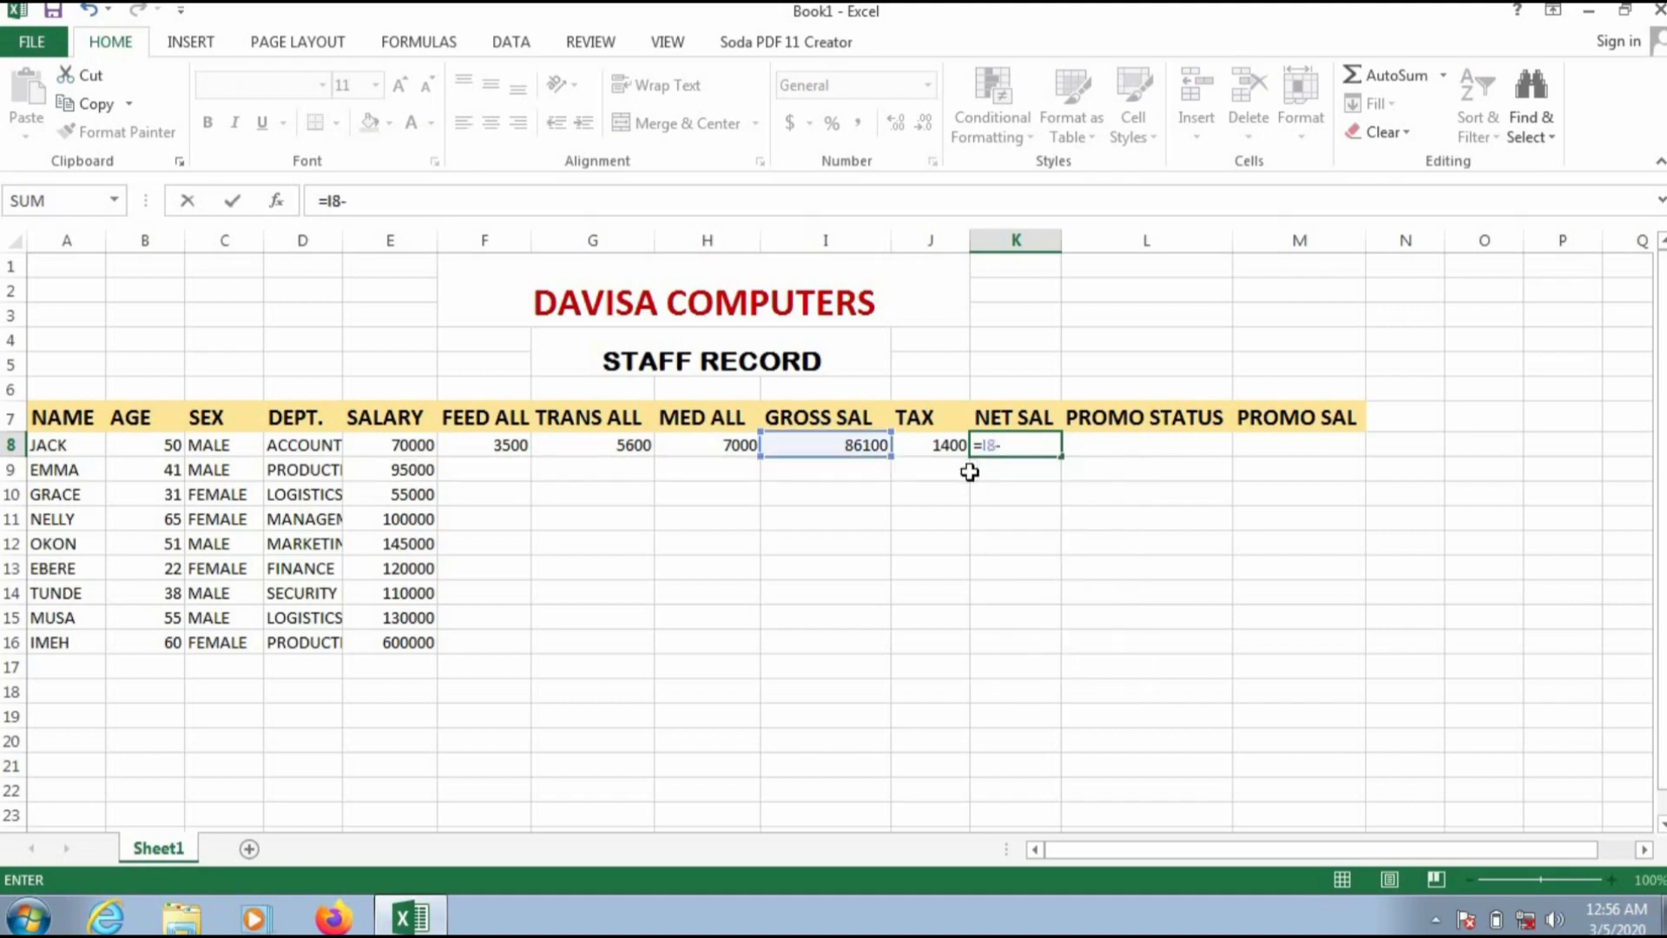
{"action": "type", "text": "J8"}
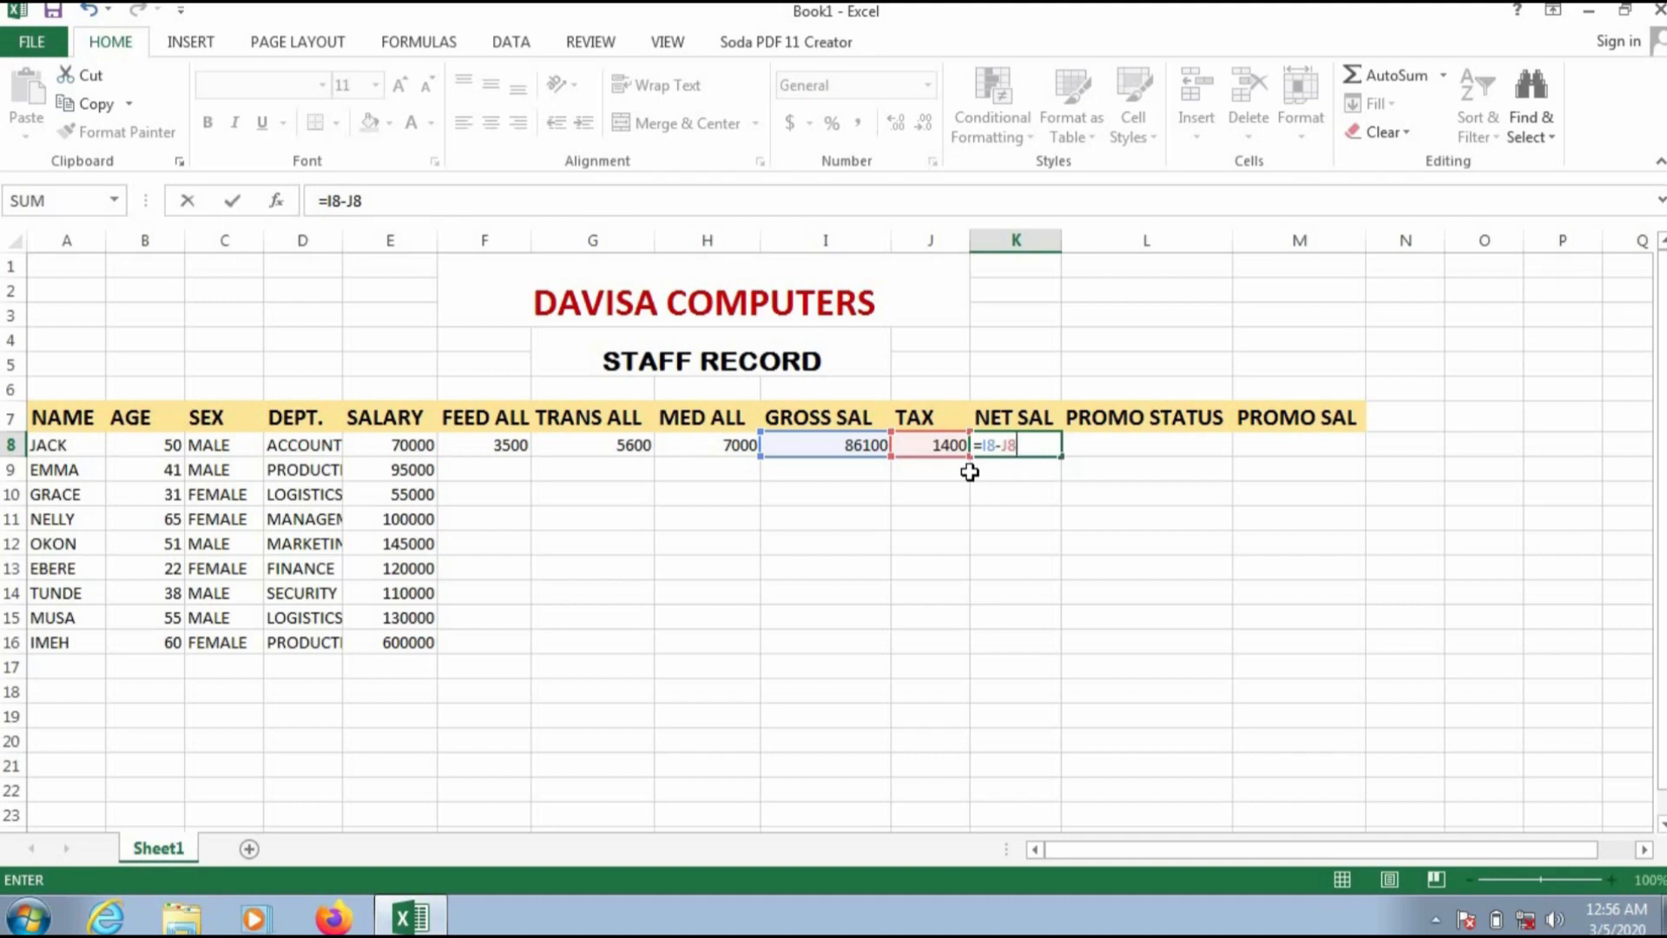
{"action": "key", "text": "Return"}
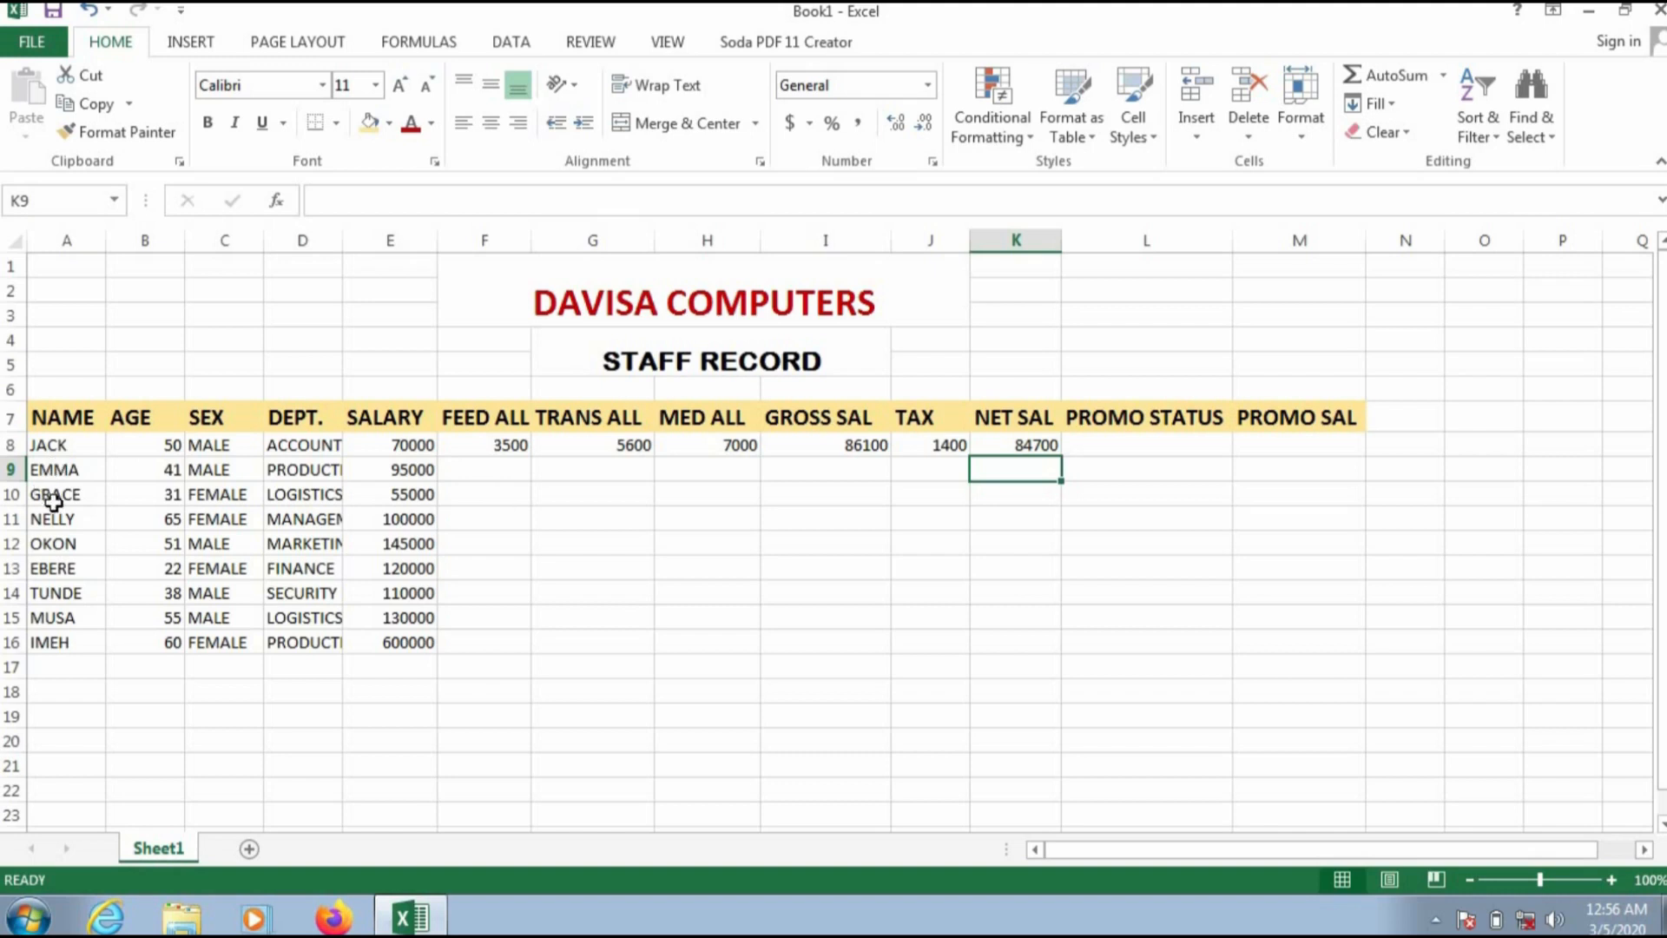
Step: Calculate the second staff member's feeding allowance in F9 with the formula =5%*E9
{"action": "left_click", "coordinate": [495, 469]}
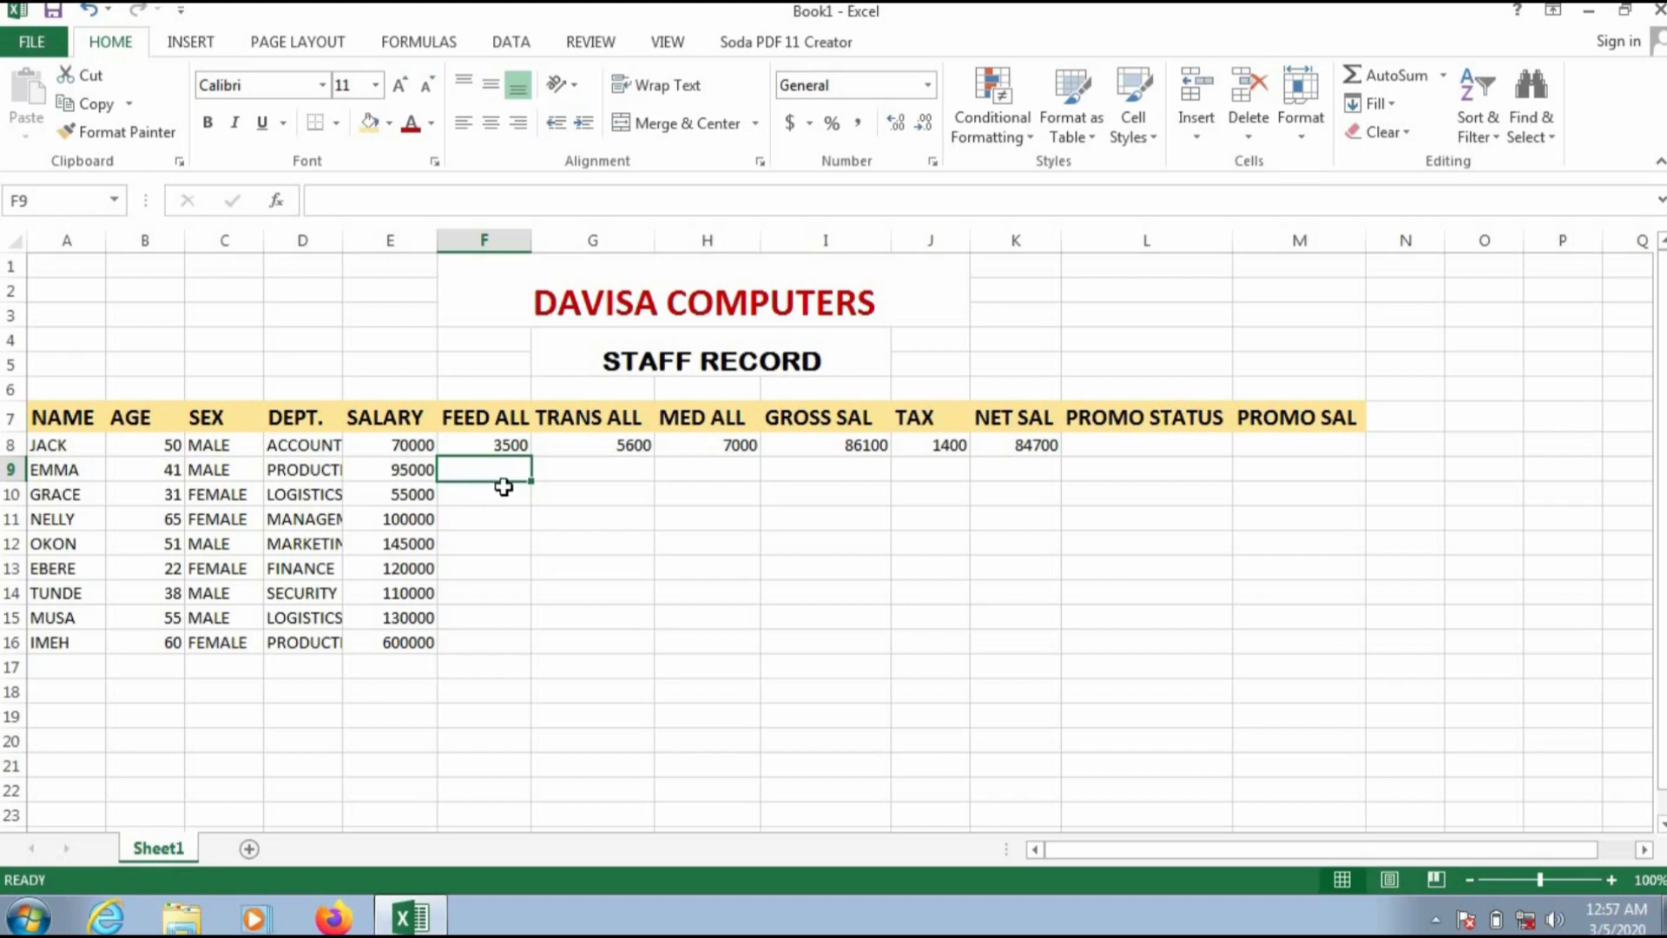
{"action": "type", "text": "="}
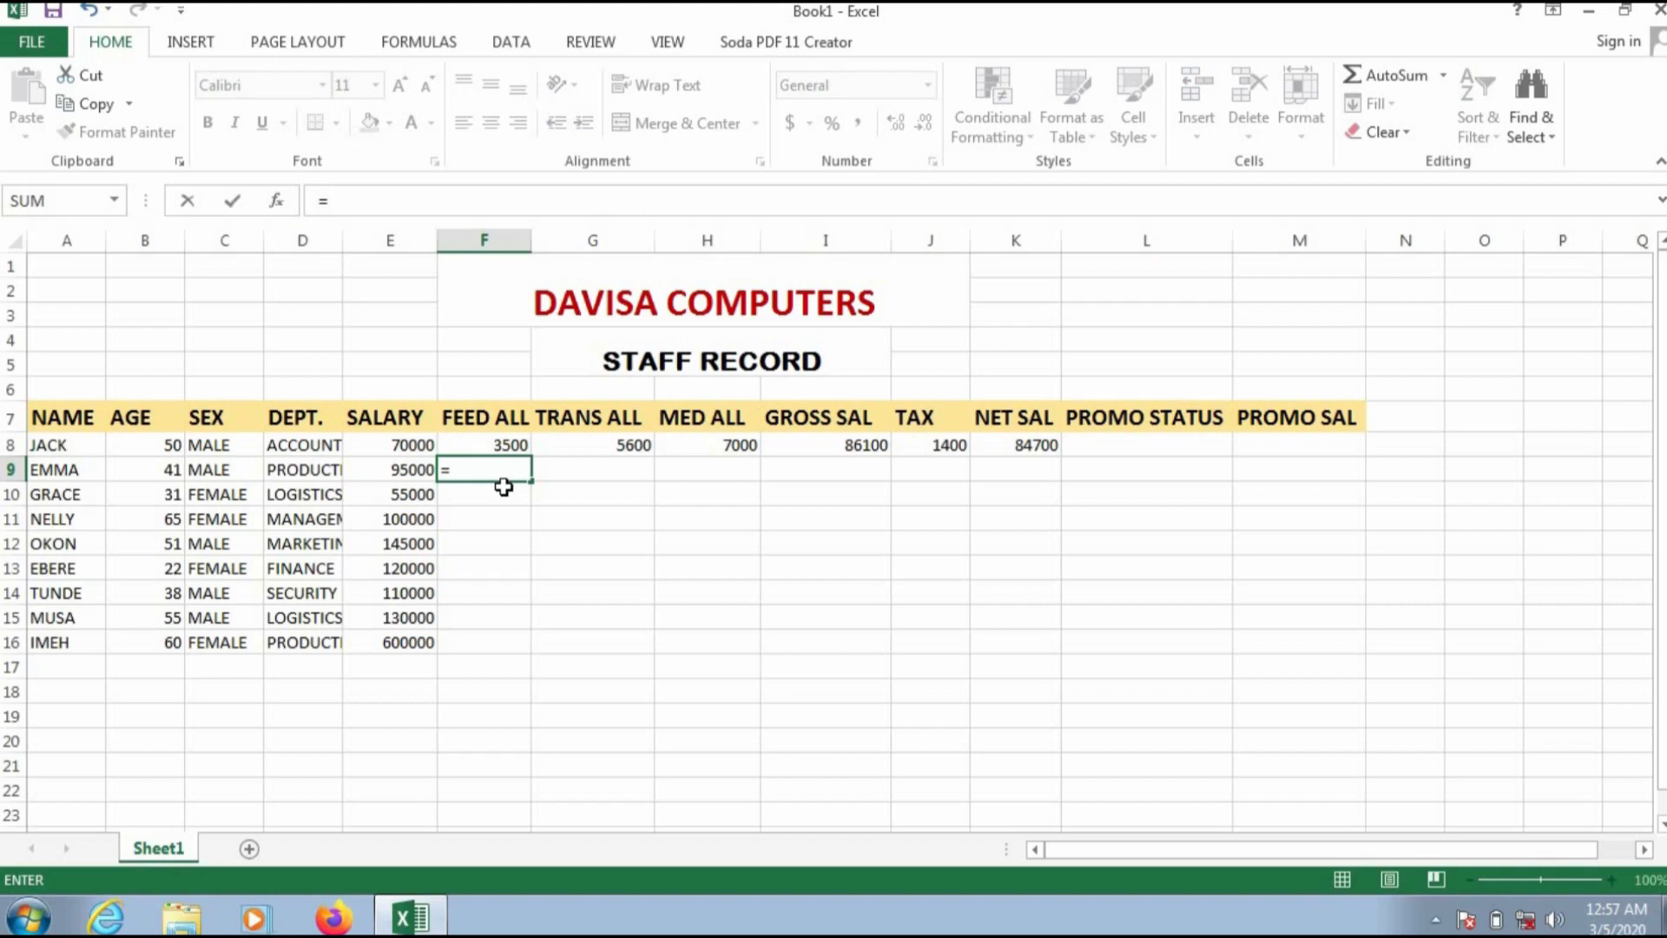
{"action": "type", "text": "5%*E9"}
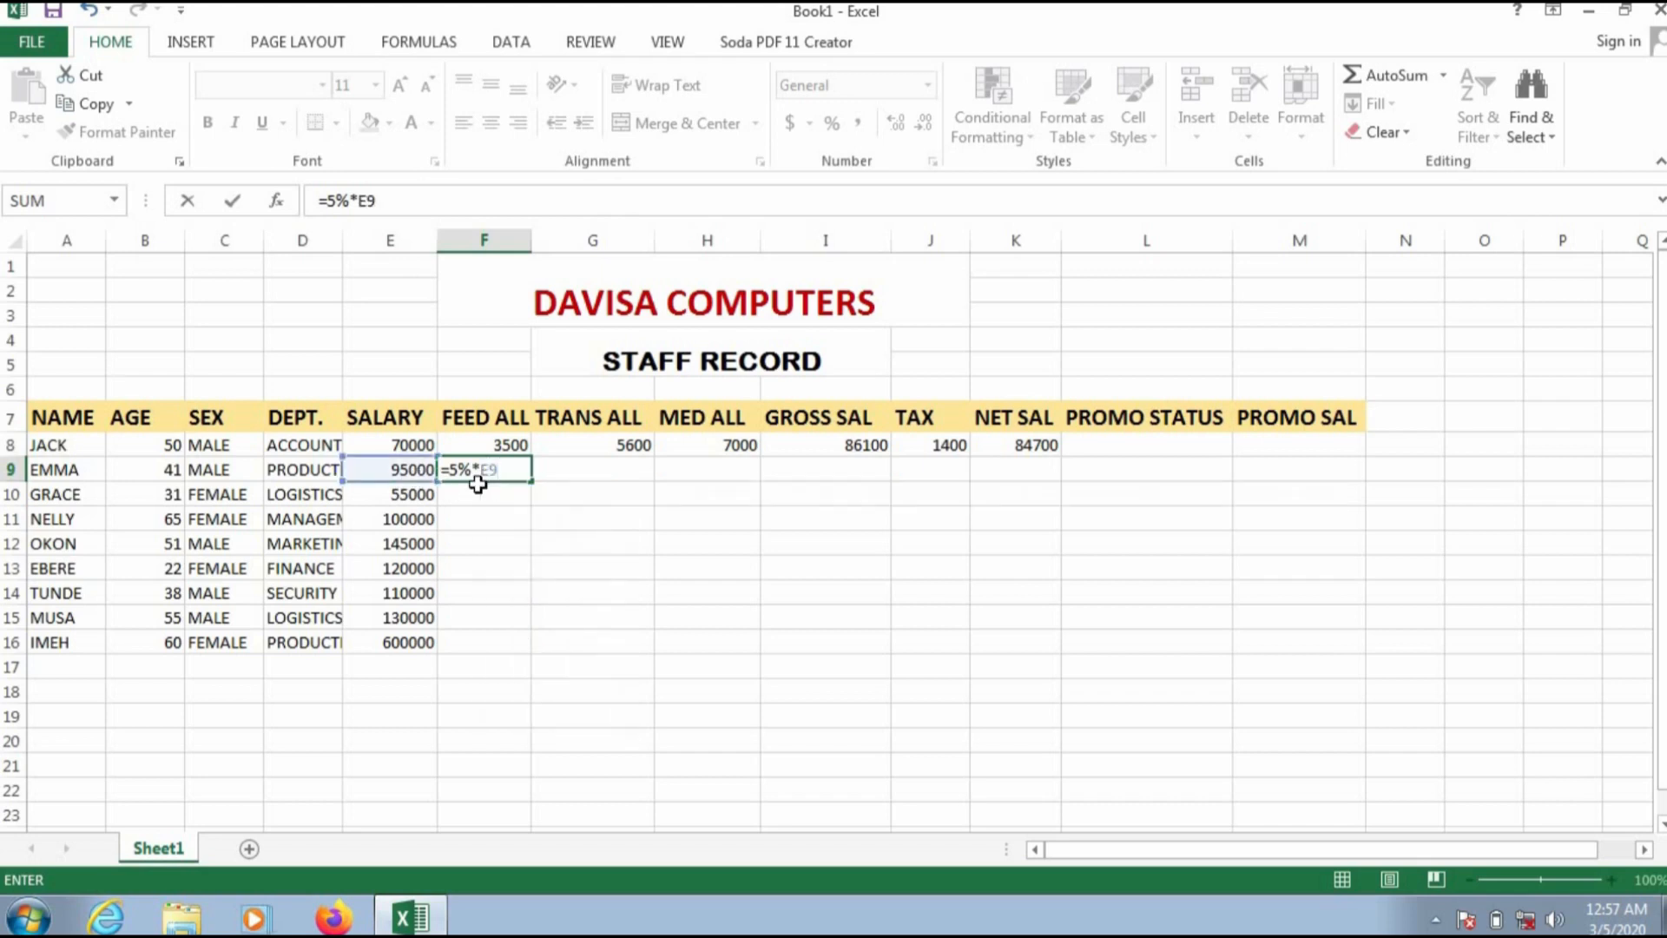
{"action": "key", "text": "Return"}
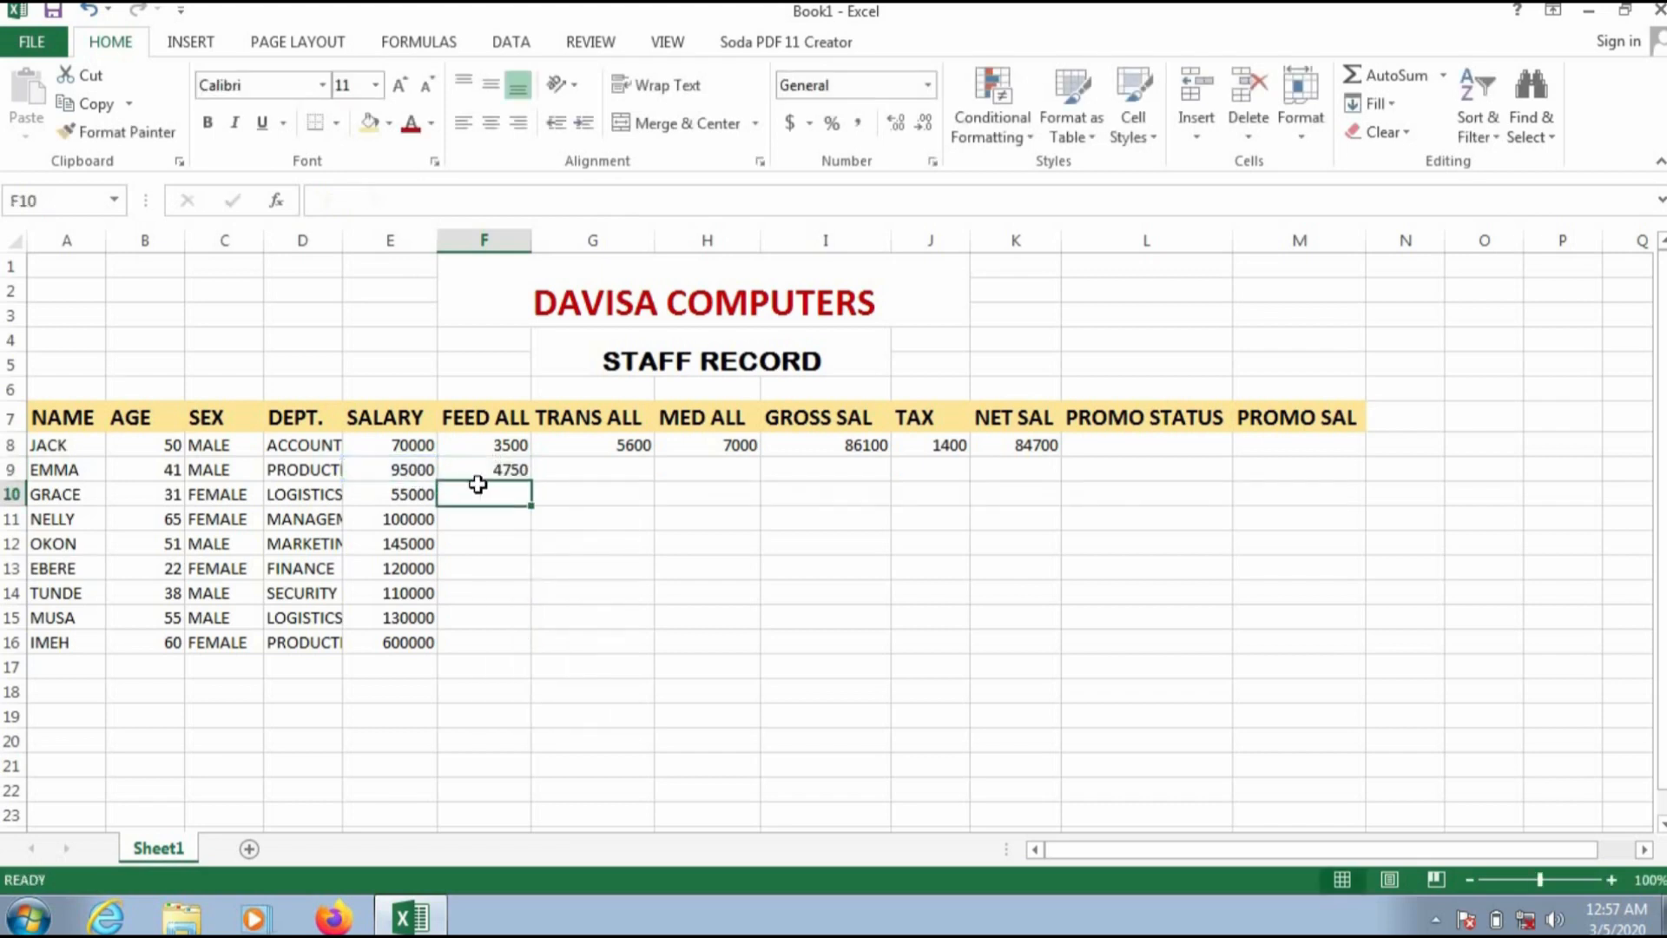
Step: Calculate the second staff member's transport allowance in G9 with the formula =8%*E9
{"action": "left_click", "coordinate": [638, 471]}
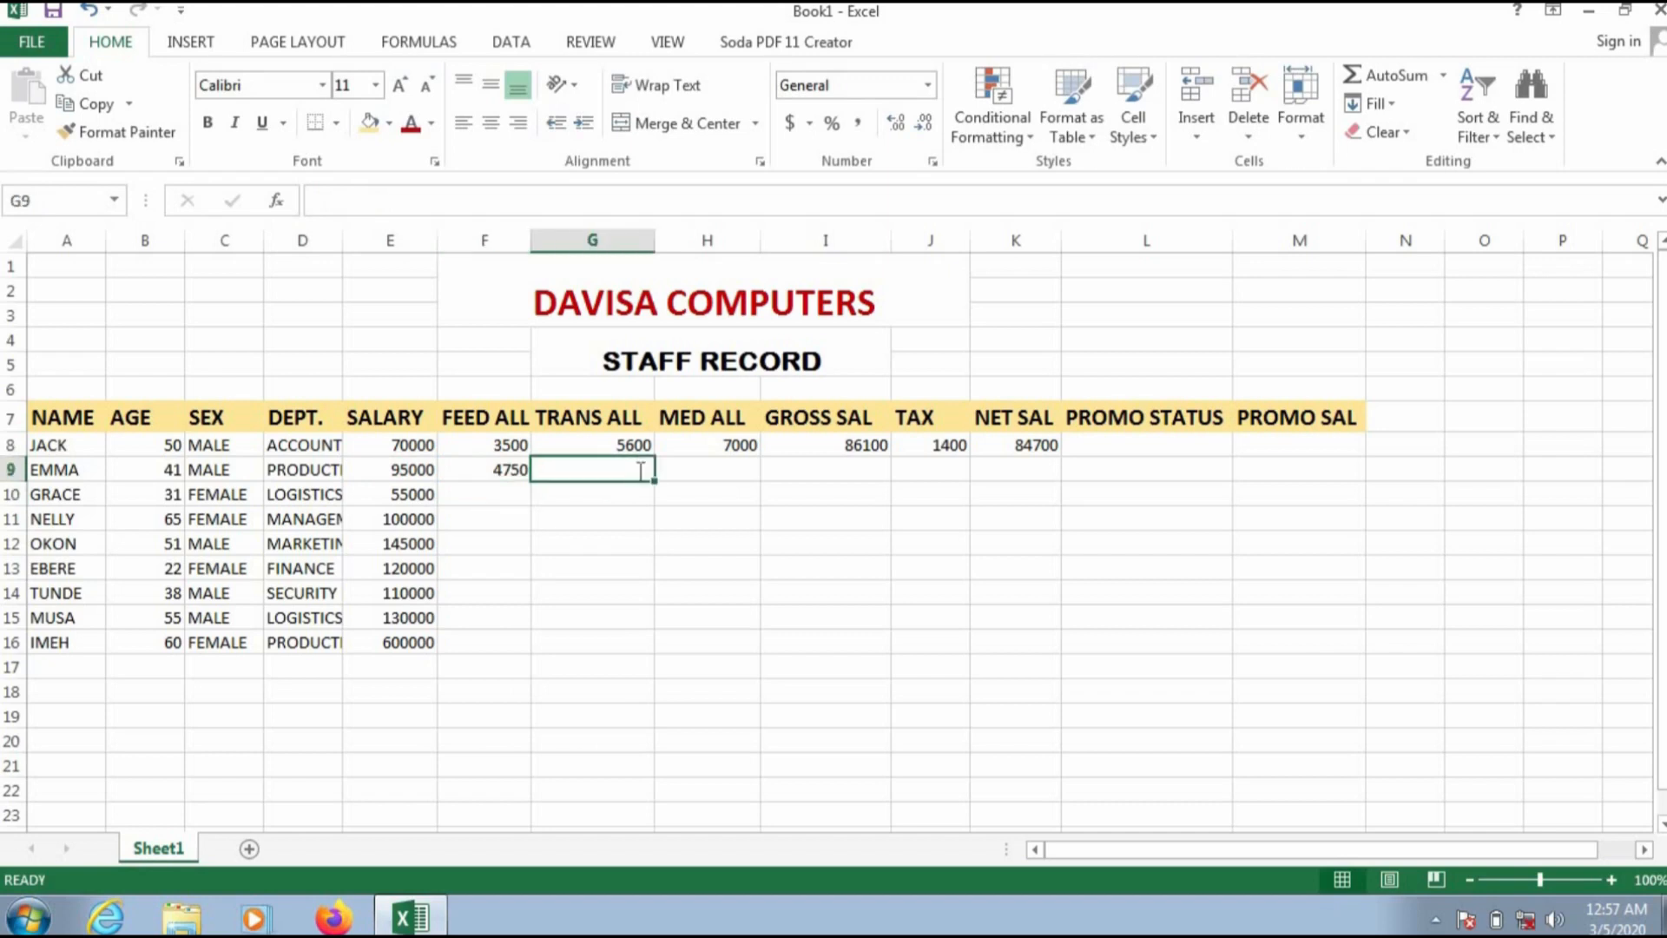
{"action": "type", "text": "=8%"}
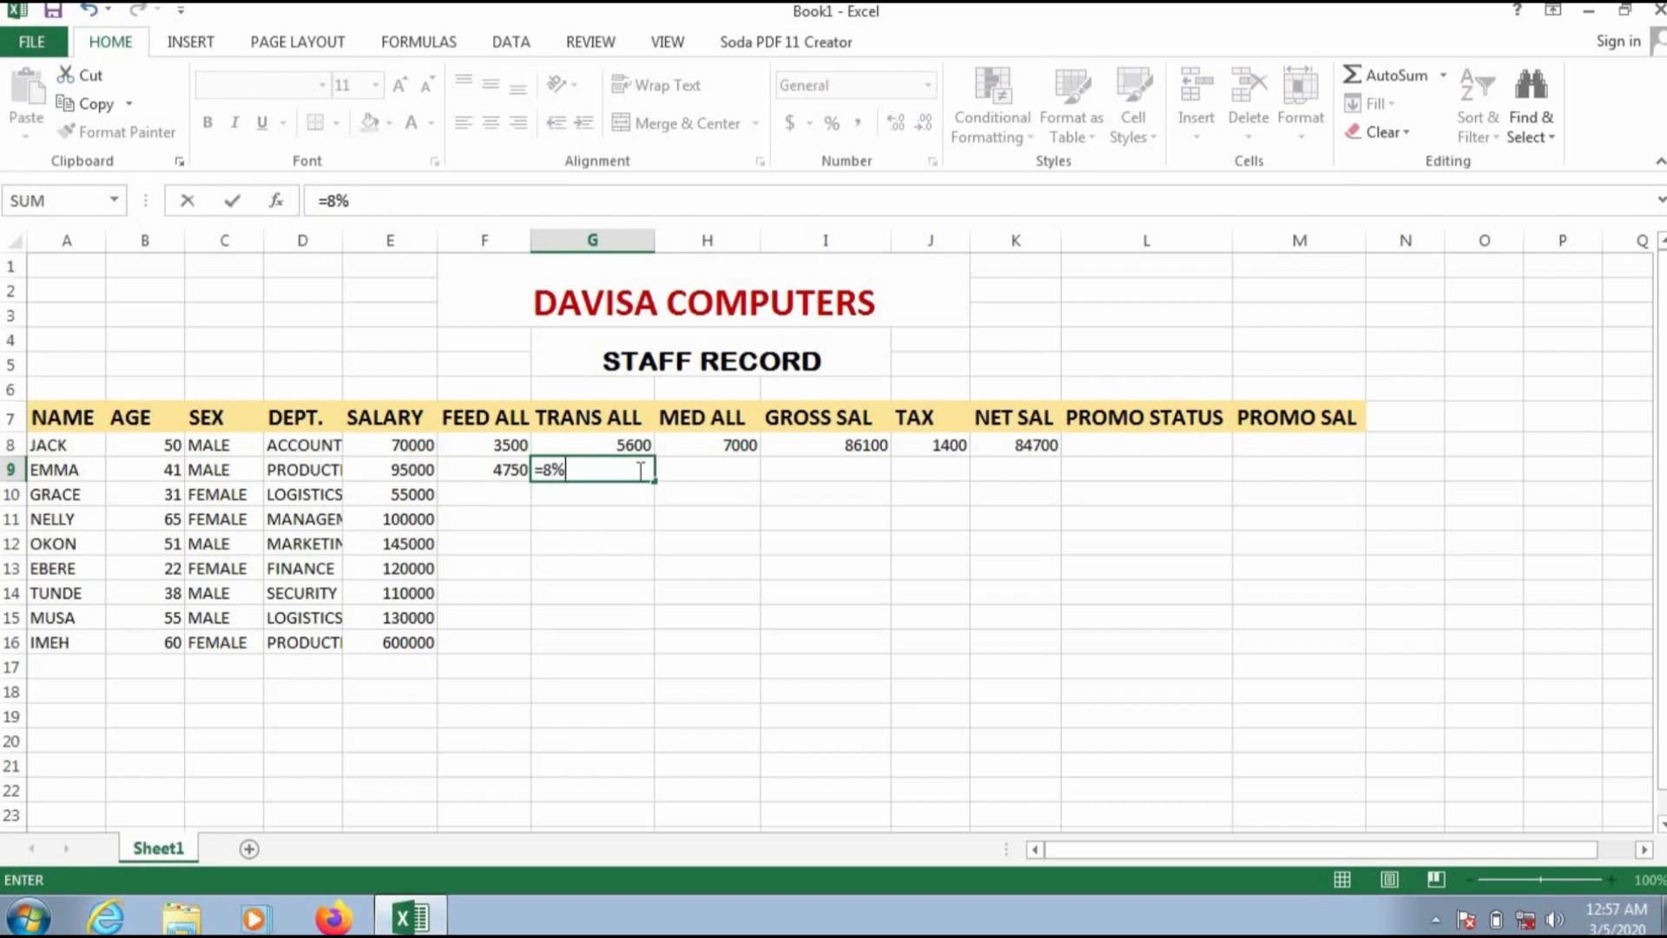
{"action": "type", "text": "*E9"}
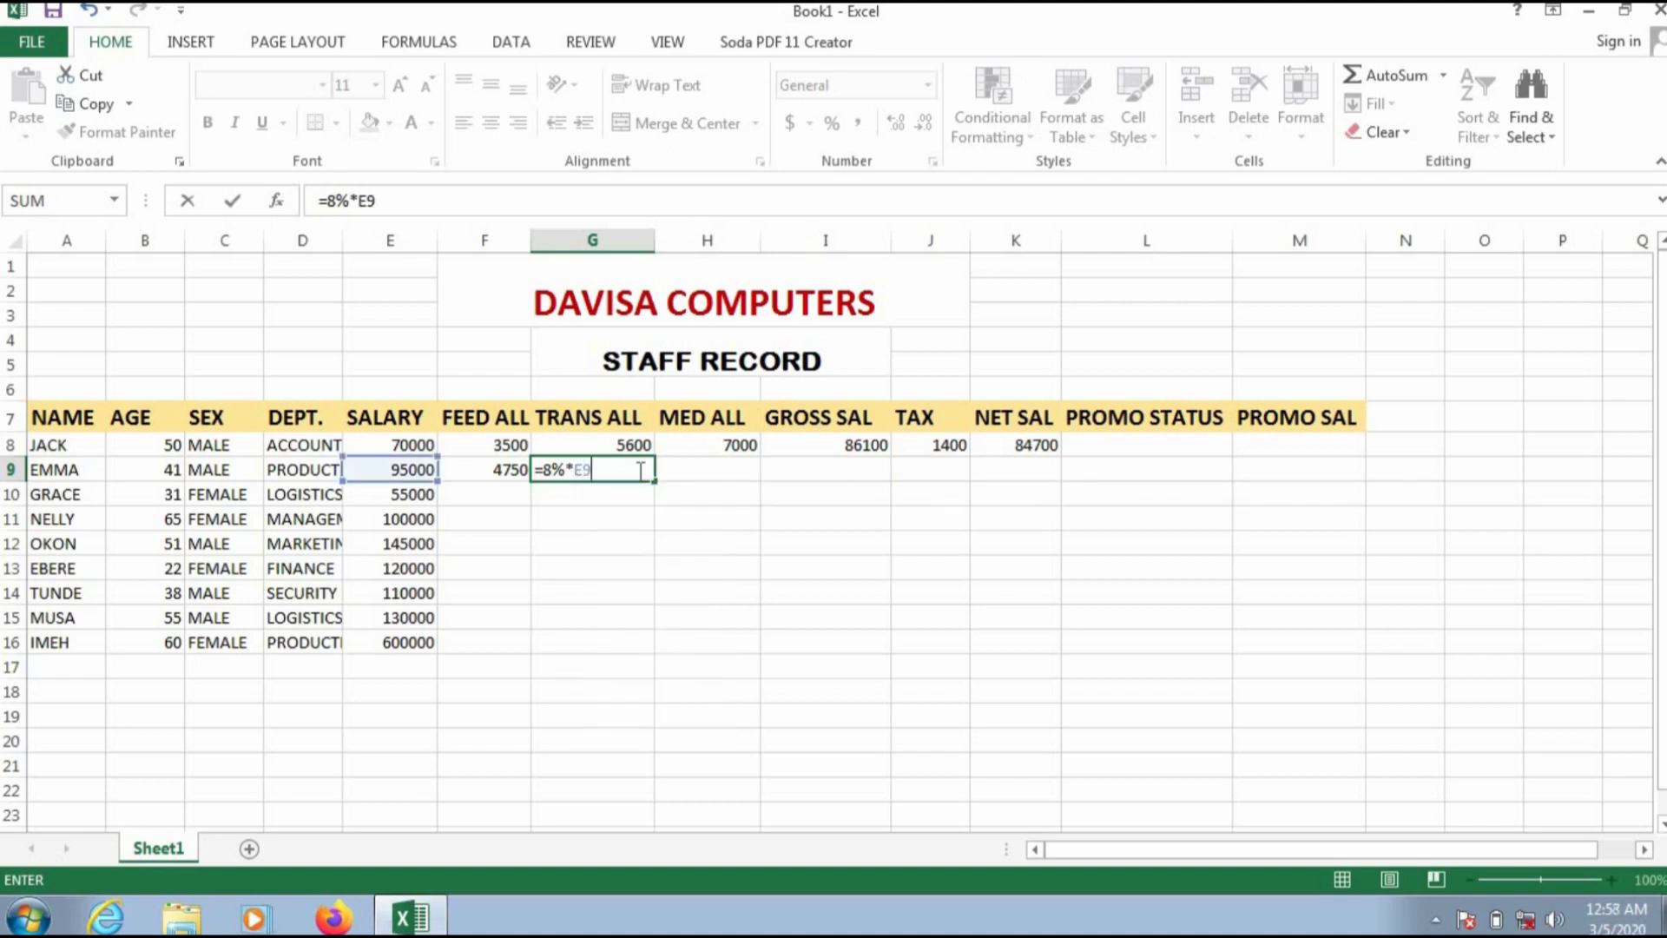
{"action": "key", "text": "Return"}
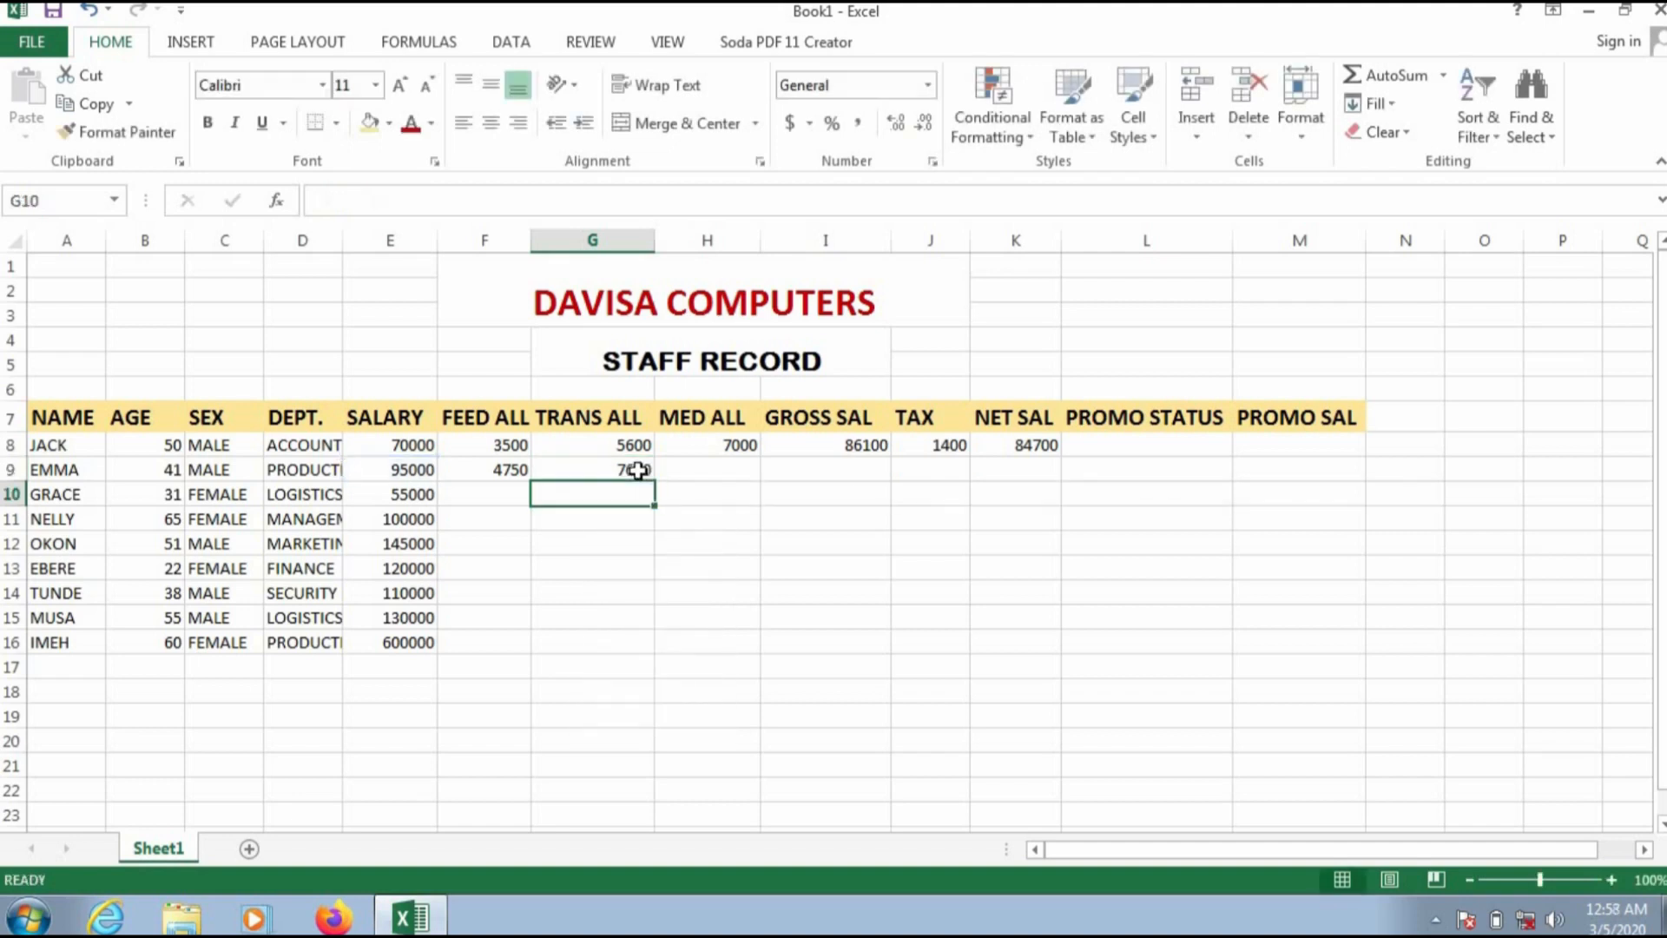
Step: Calculate the second staff member's medical allowance in H9 with the formula =10%*E9
{"action": "left_click", "coordinate": [735, 471]}
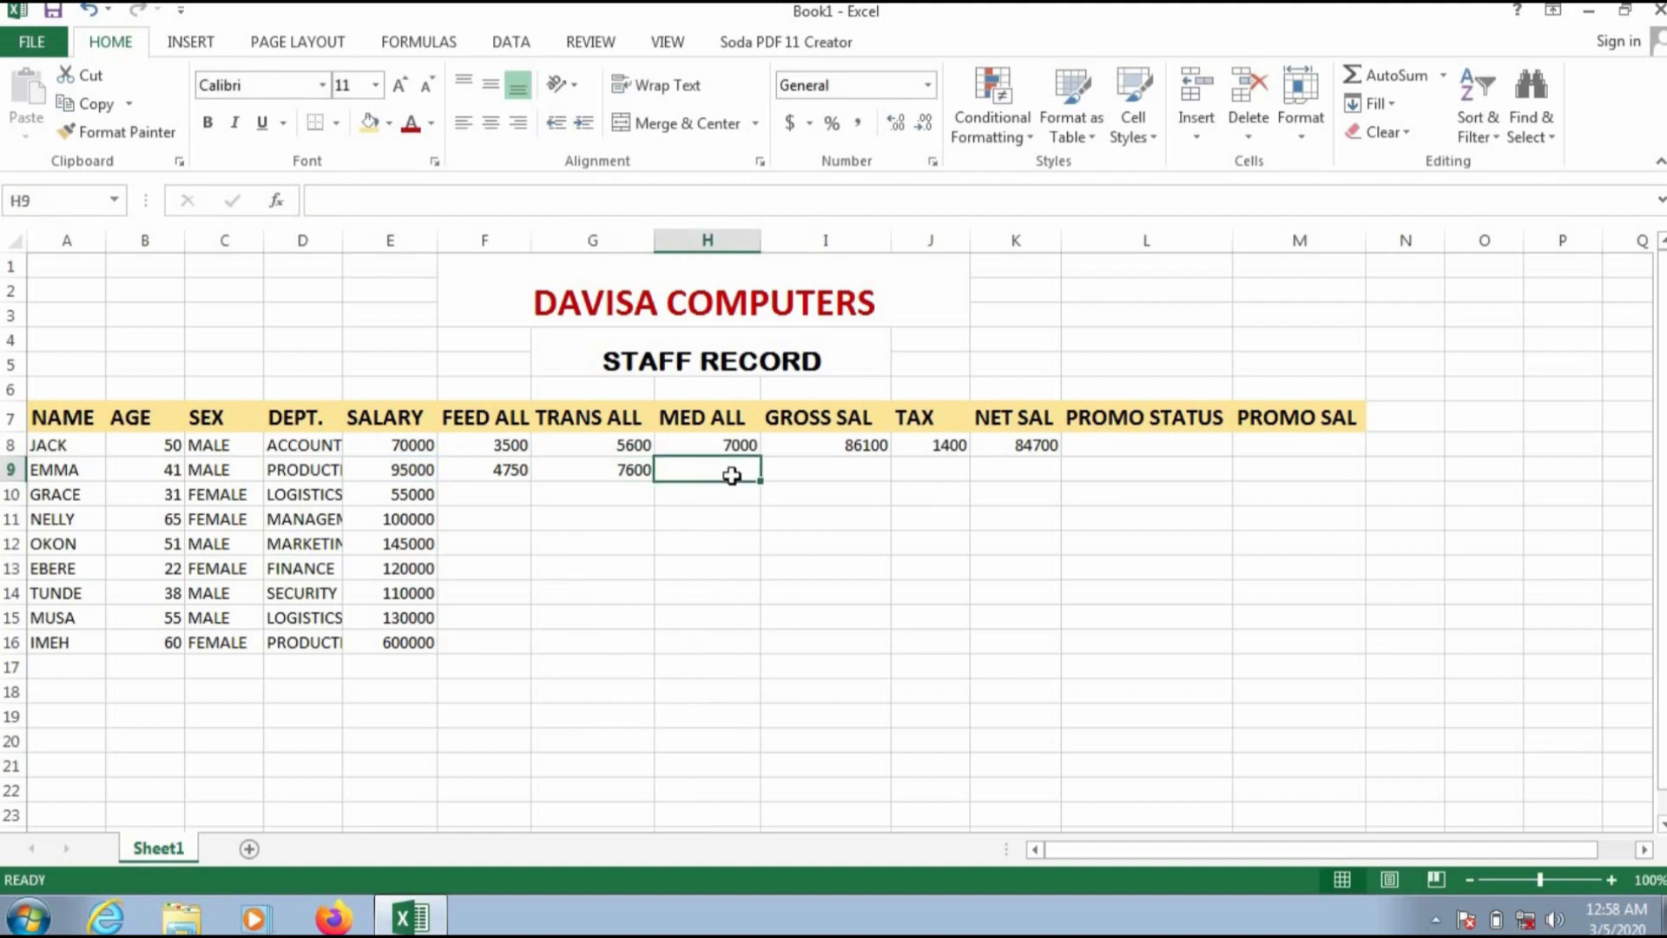
{"action": "type", "text": "=10"}
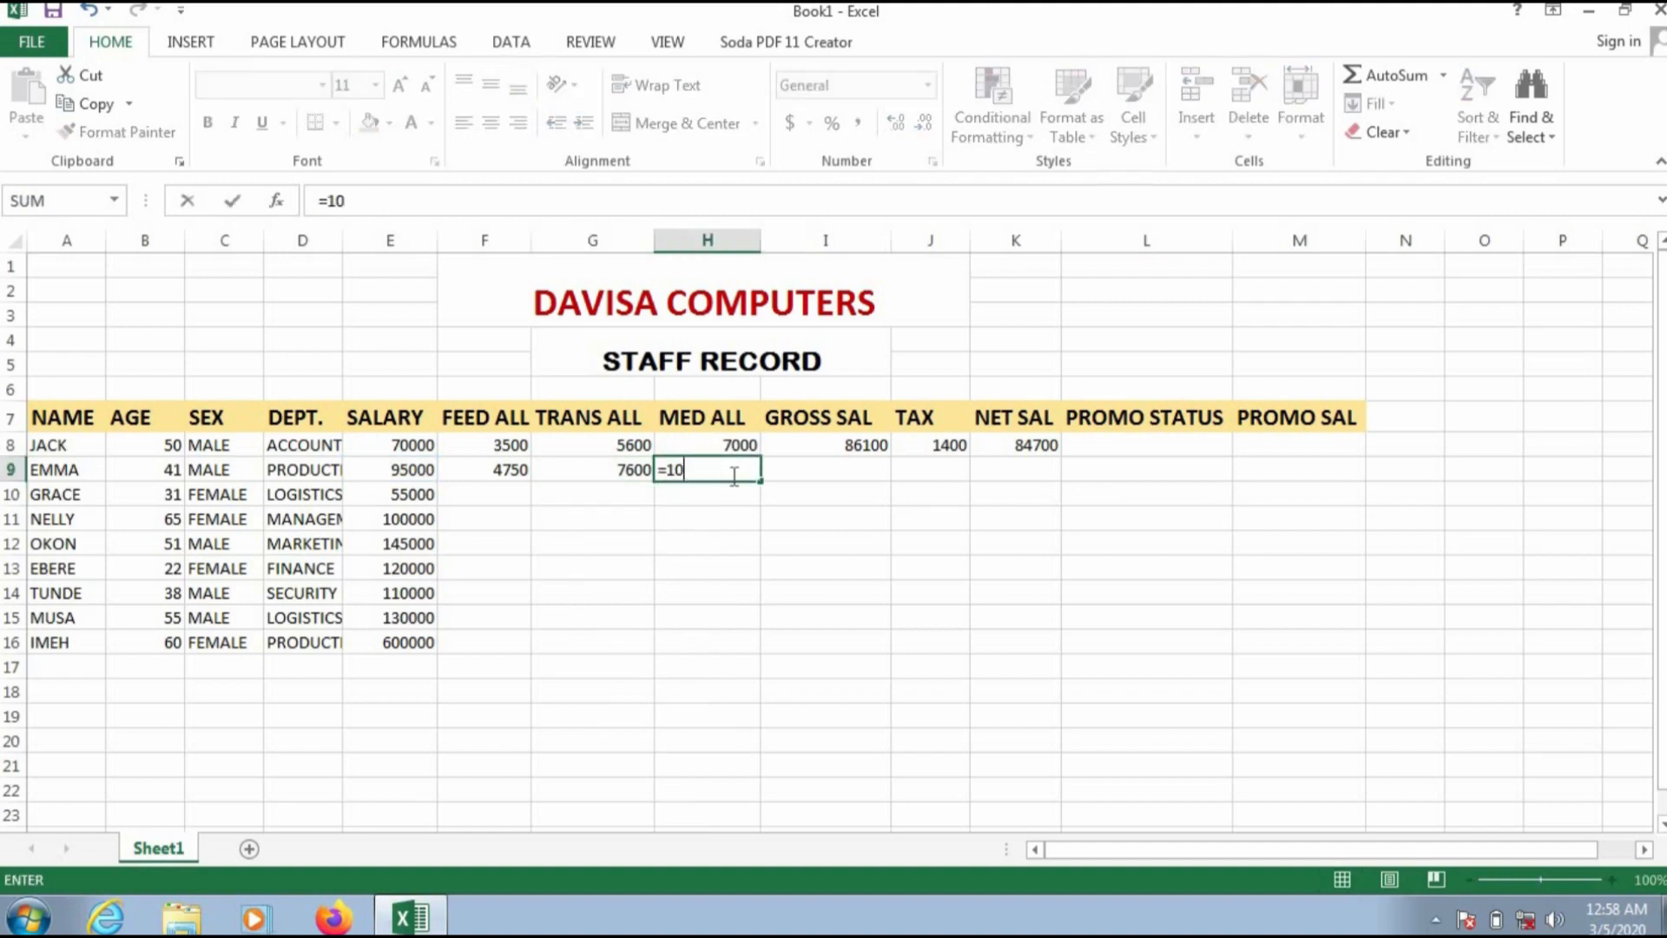
{"action": "type", "text": "%*E9"}
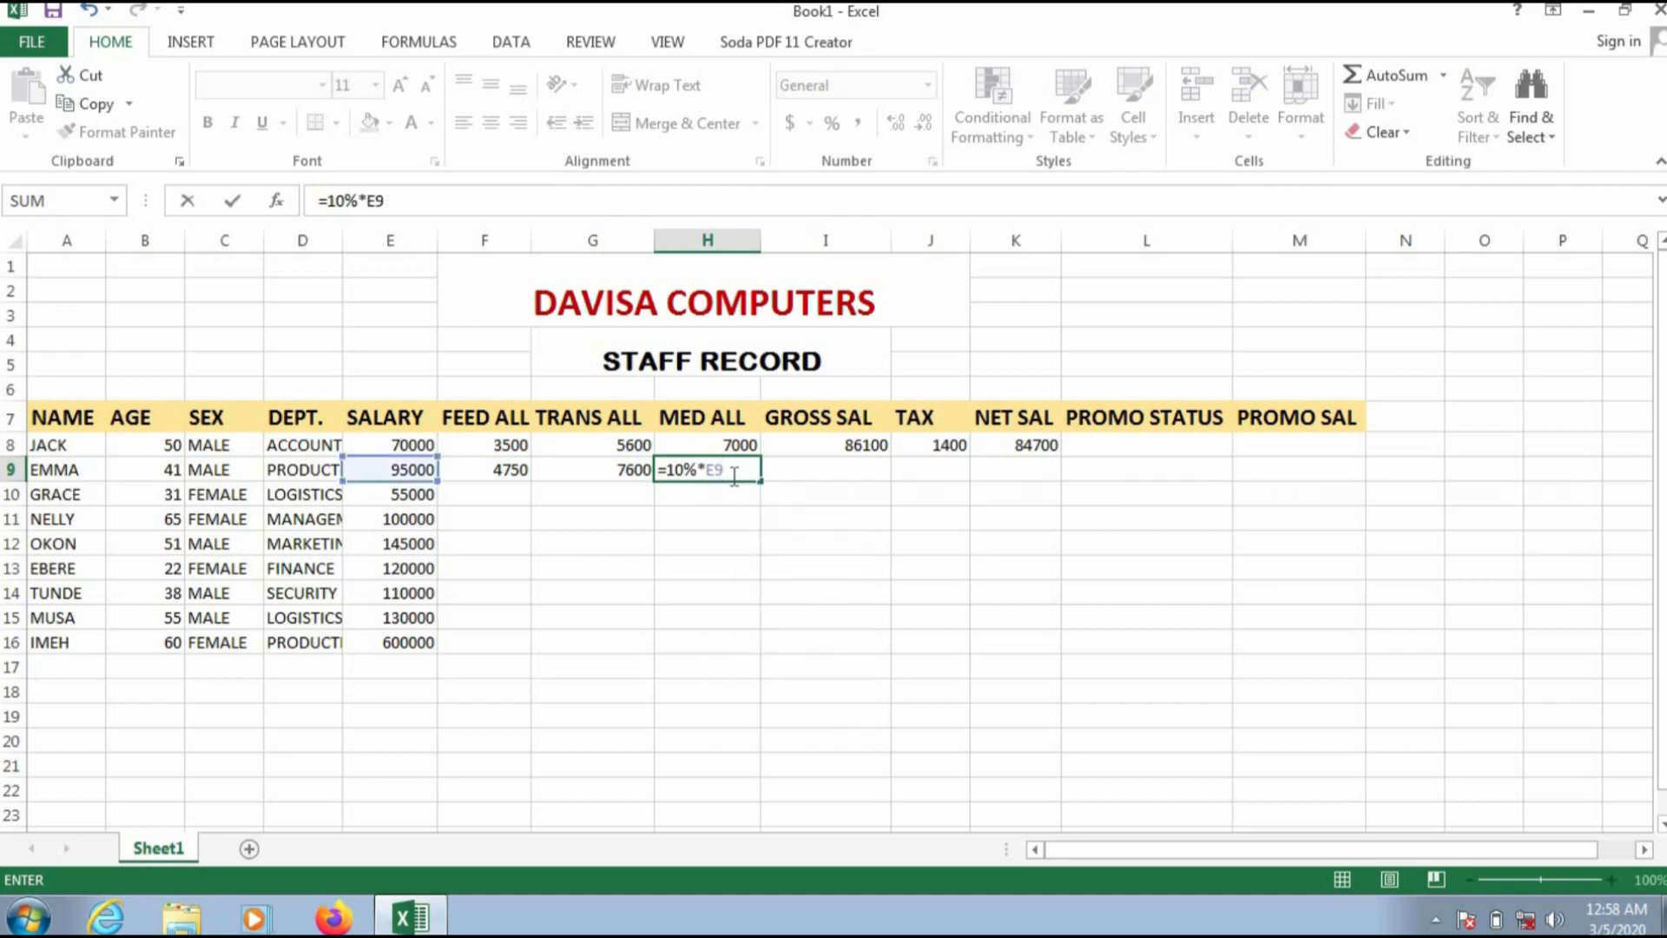
{"action": "key", "text": "Return"}
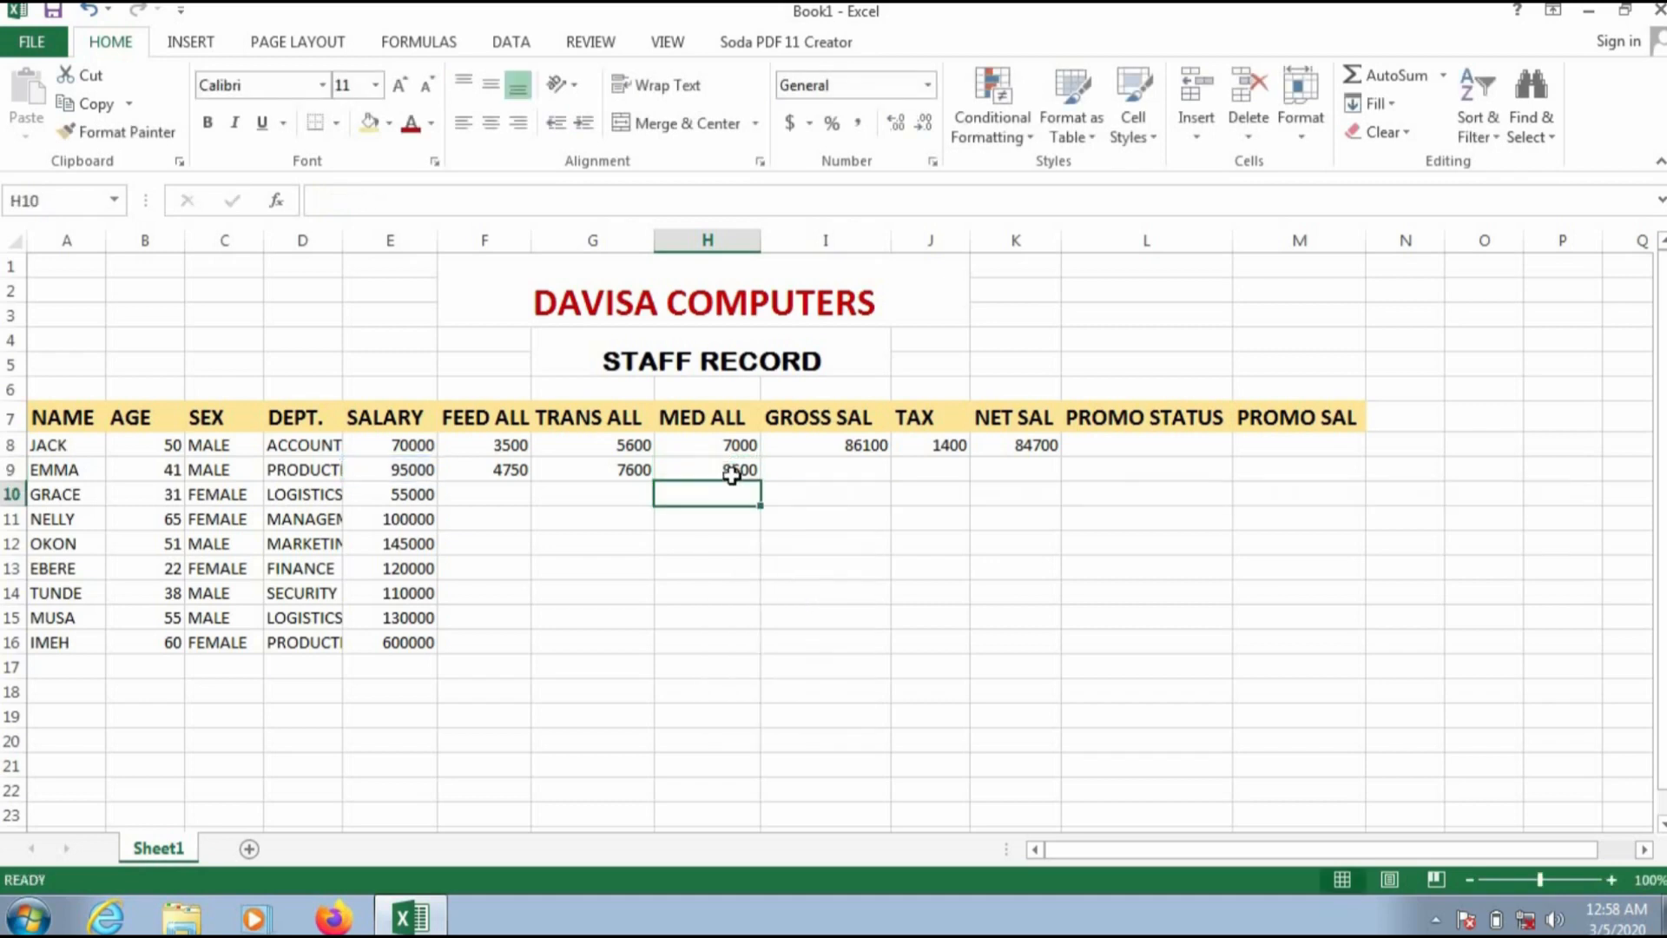
Step: Calculate the second staff member's gross salary in I9 with the formula =SUM(E9:H9)
{"action": "left_click", "coordinate": [841, 465]}
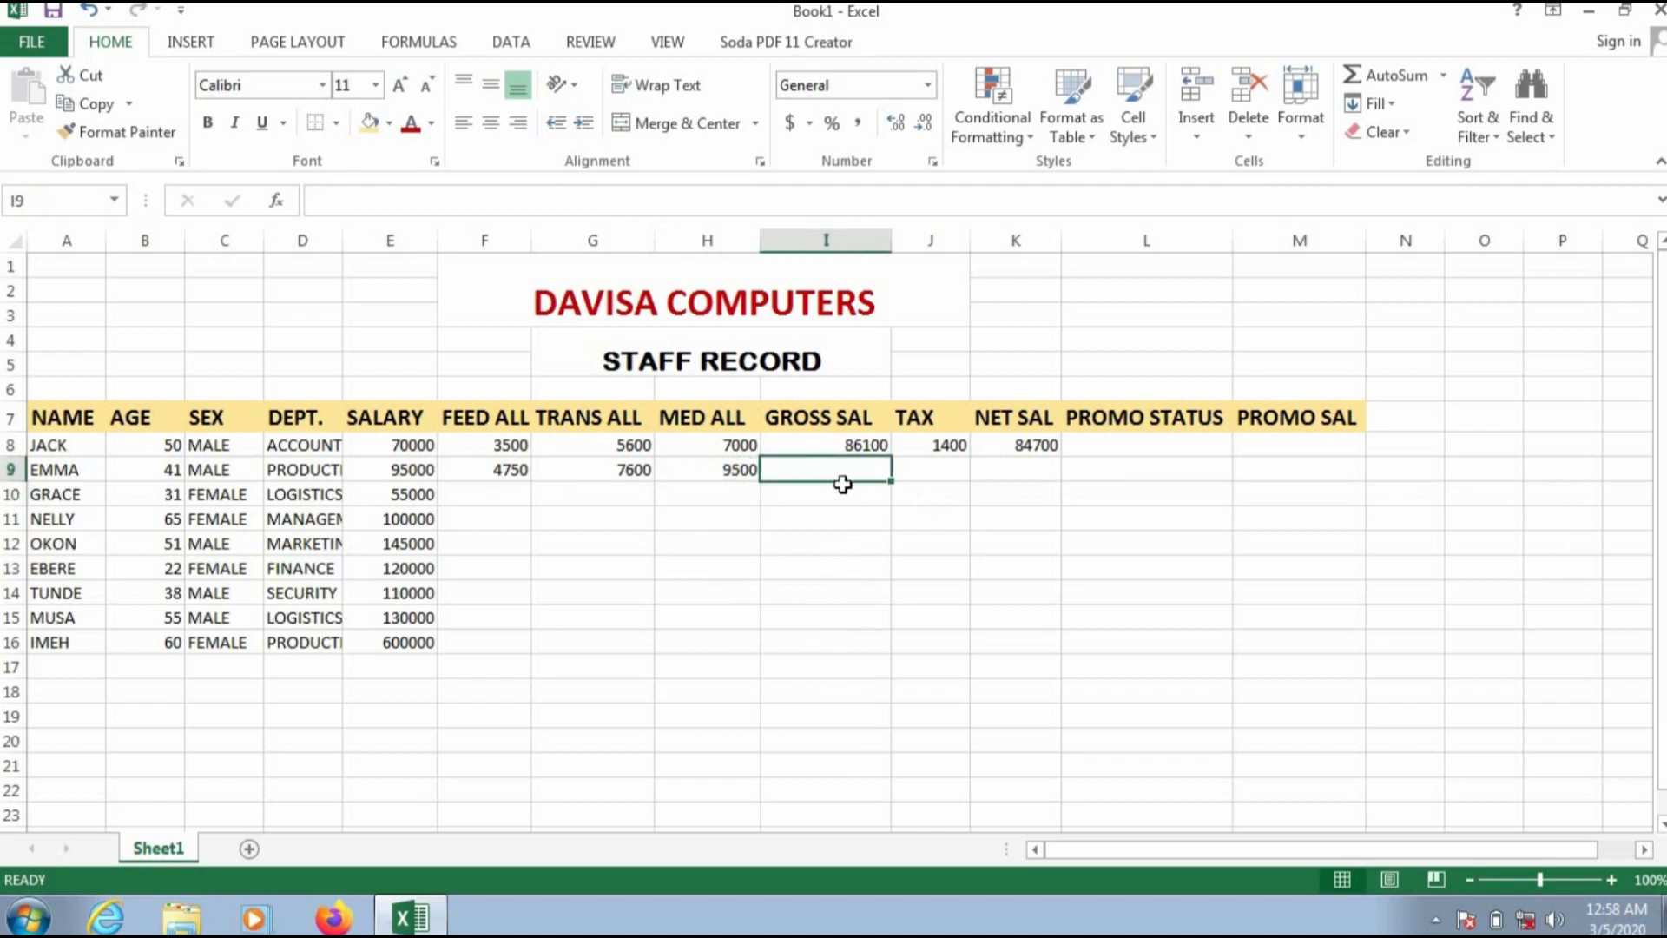
{"action": "type", "text": "="}
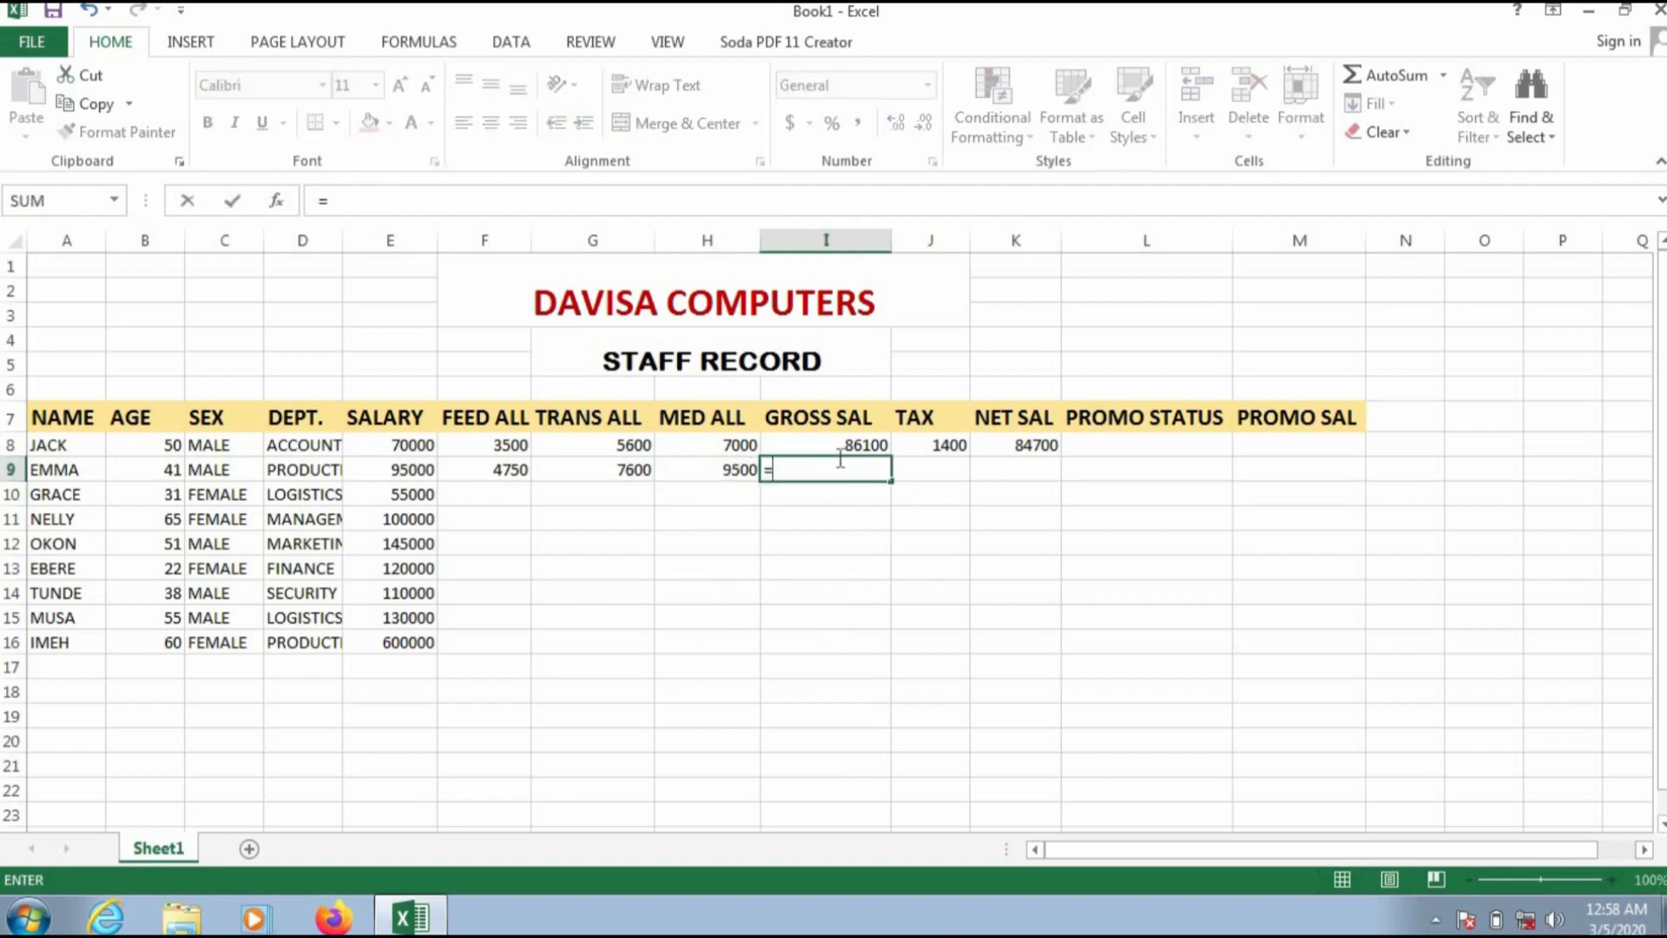
{"action": "type", "text": "SUM"}
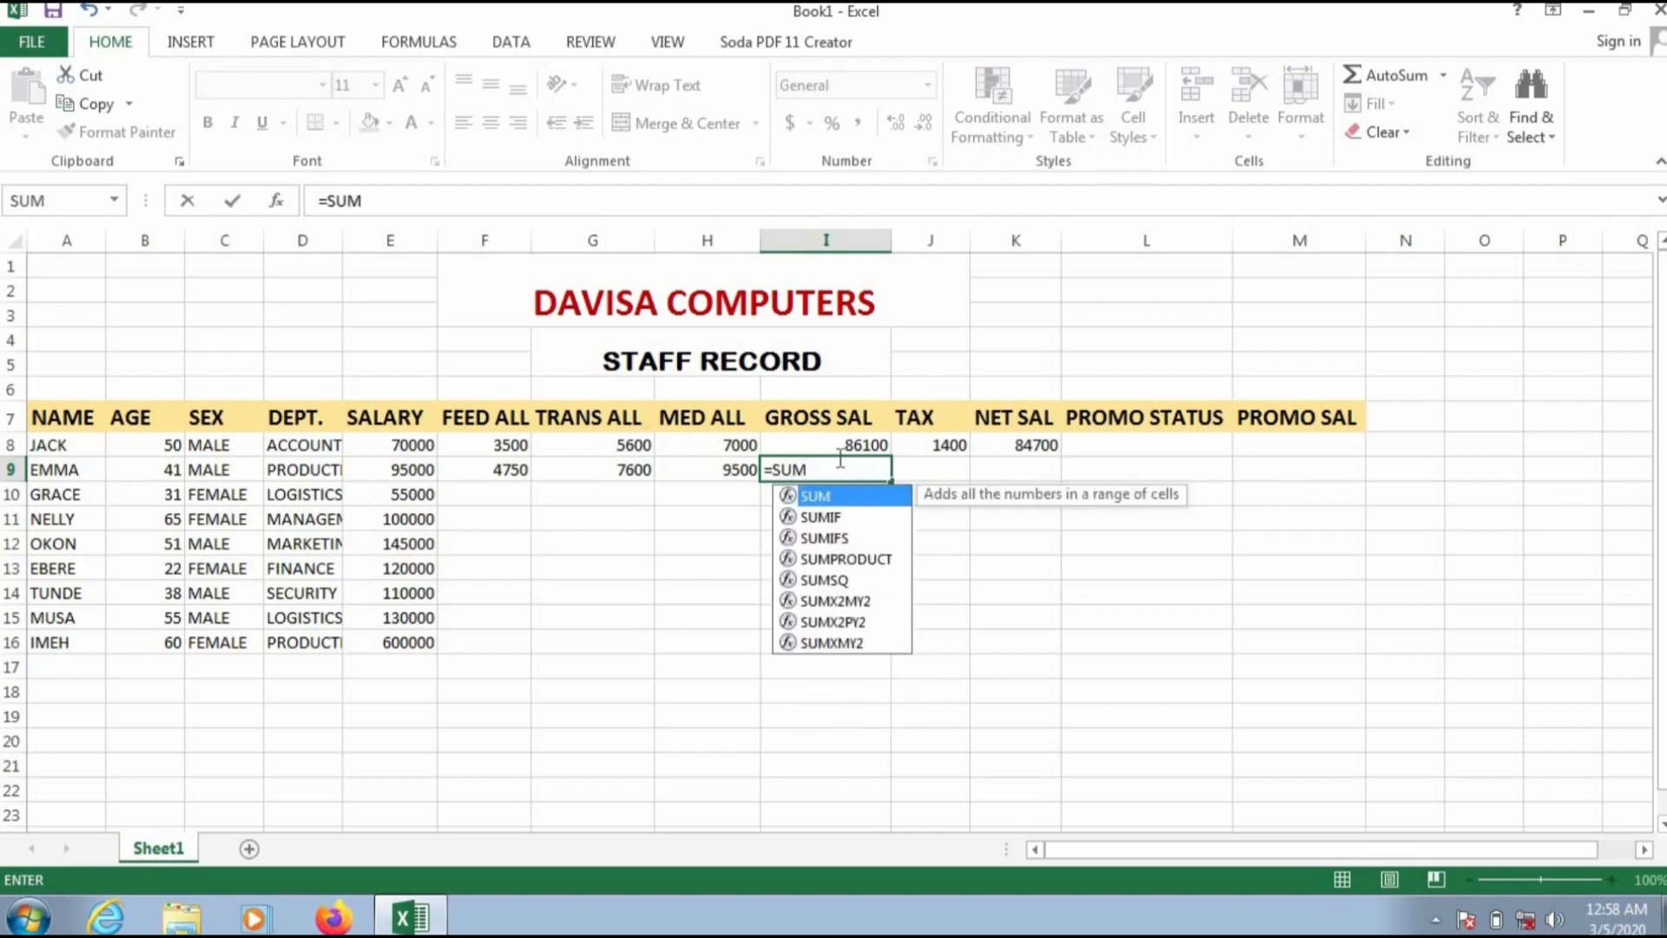
{"action": "type", "text": "("}
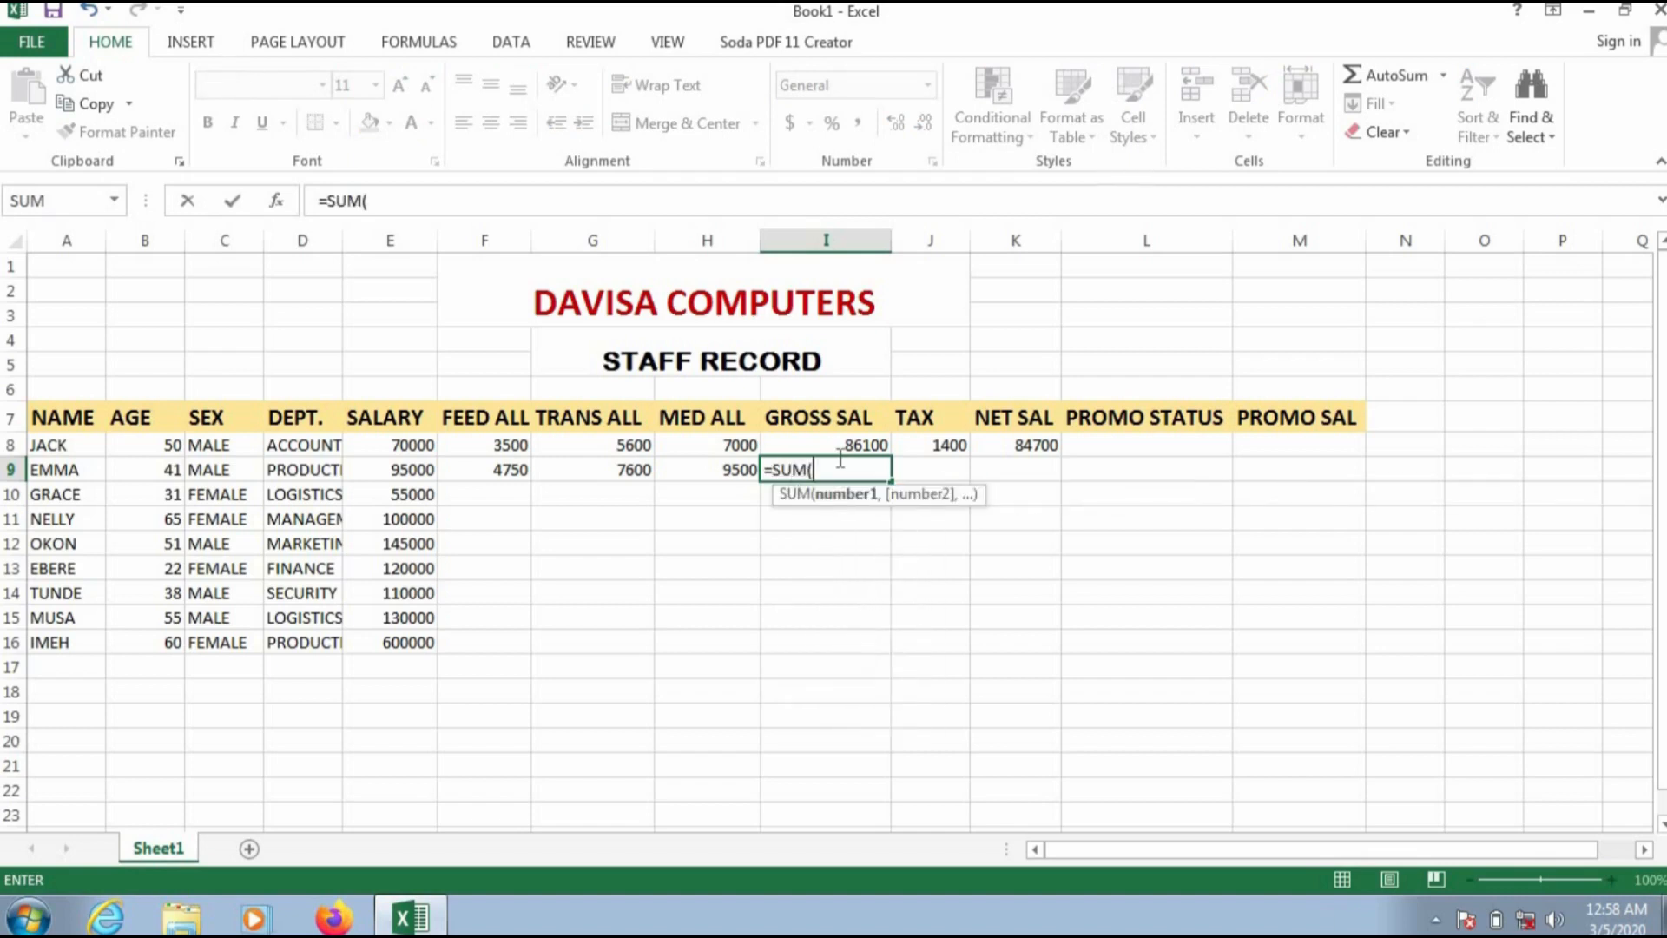
{"action": "left_click", "coordinate": [411, 469]}
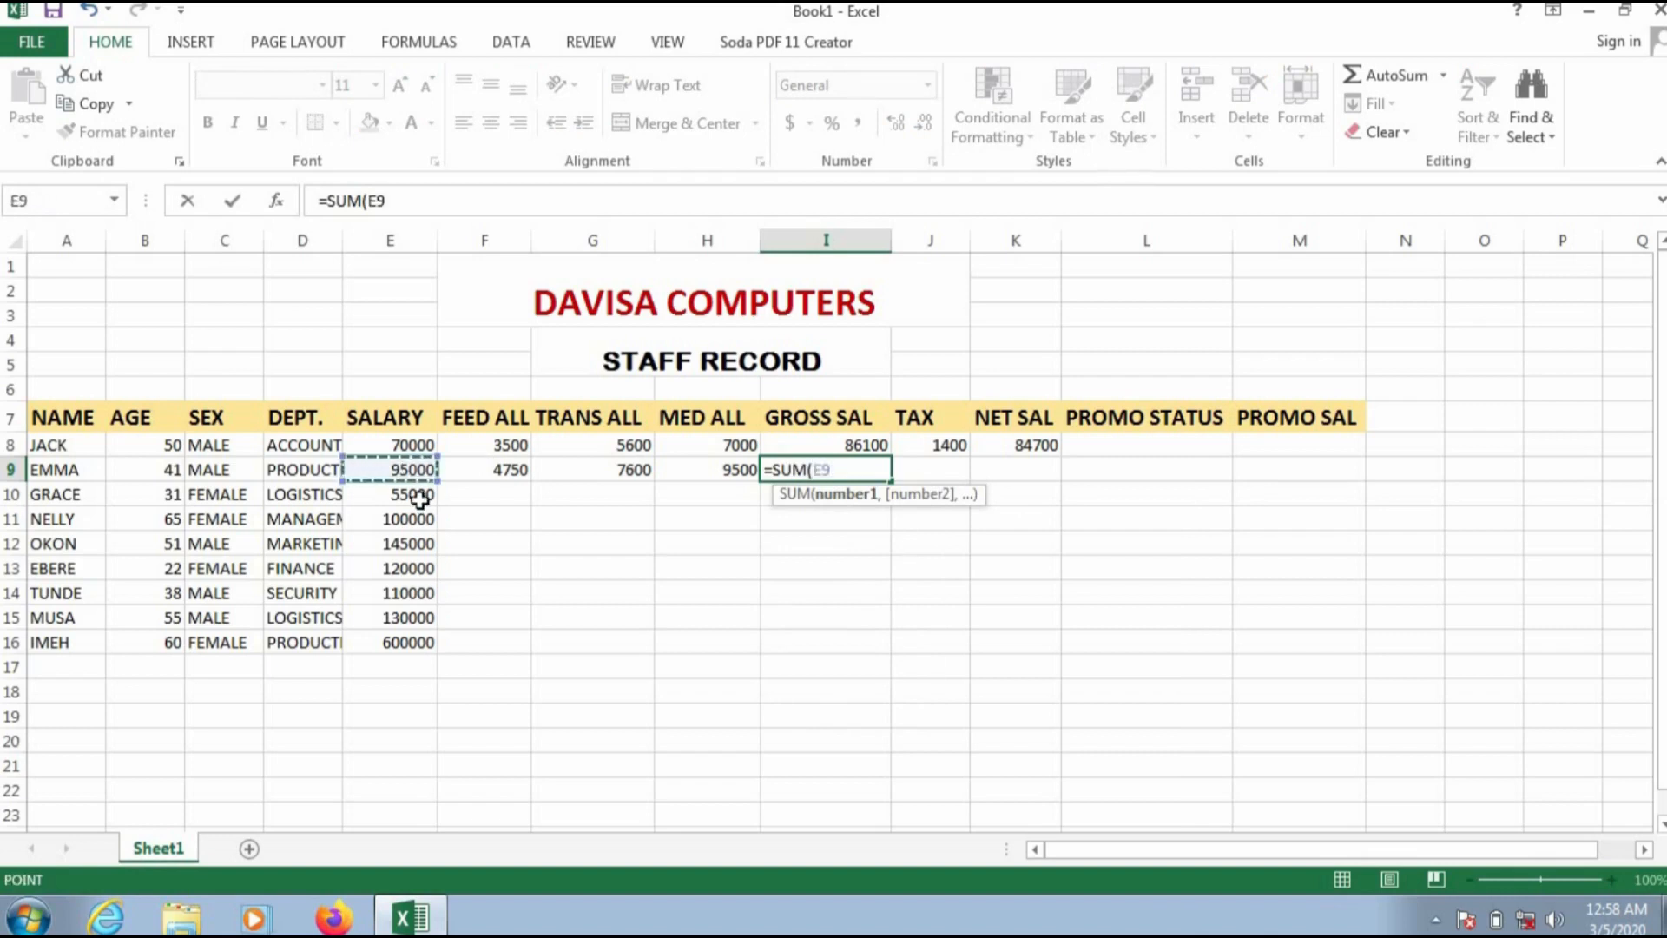
{"action": "left_click", "coordinate": [842, 470]}
{"action": "type", "text": ":"}
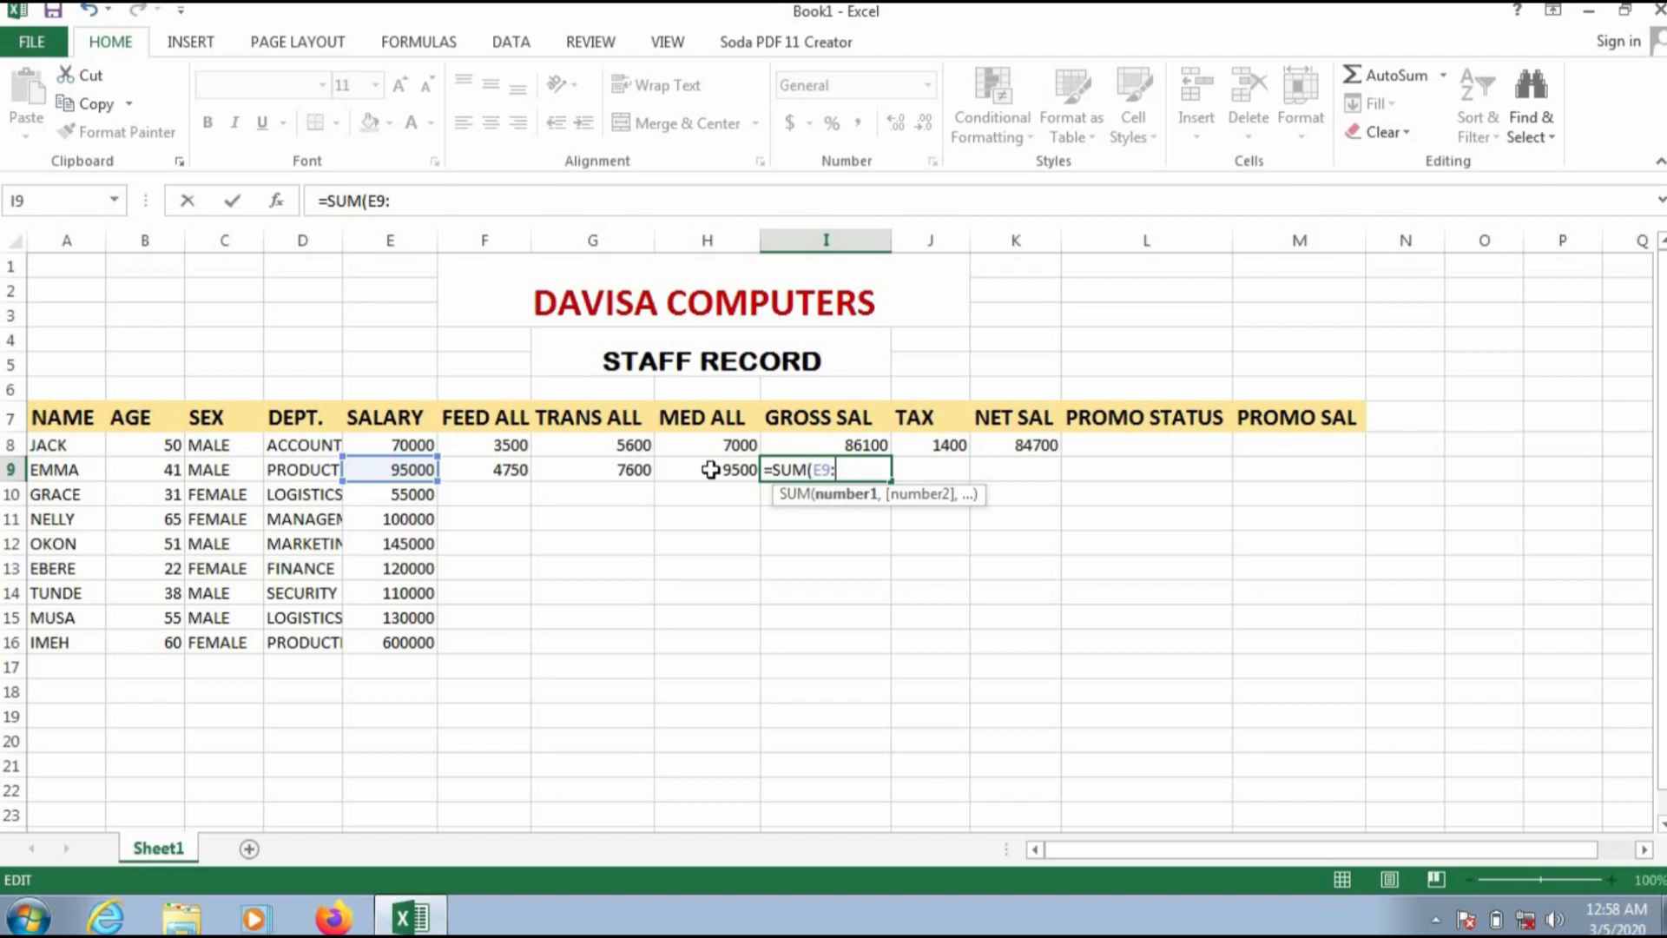
{"action": "type", "text": "H9"}
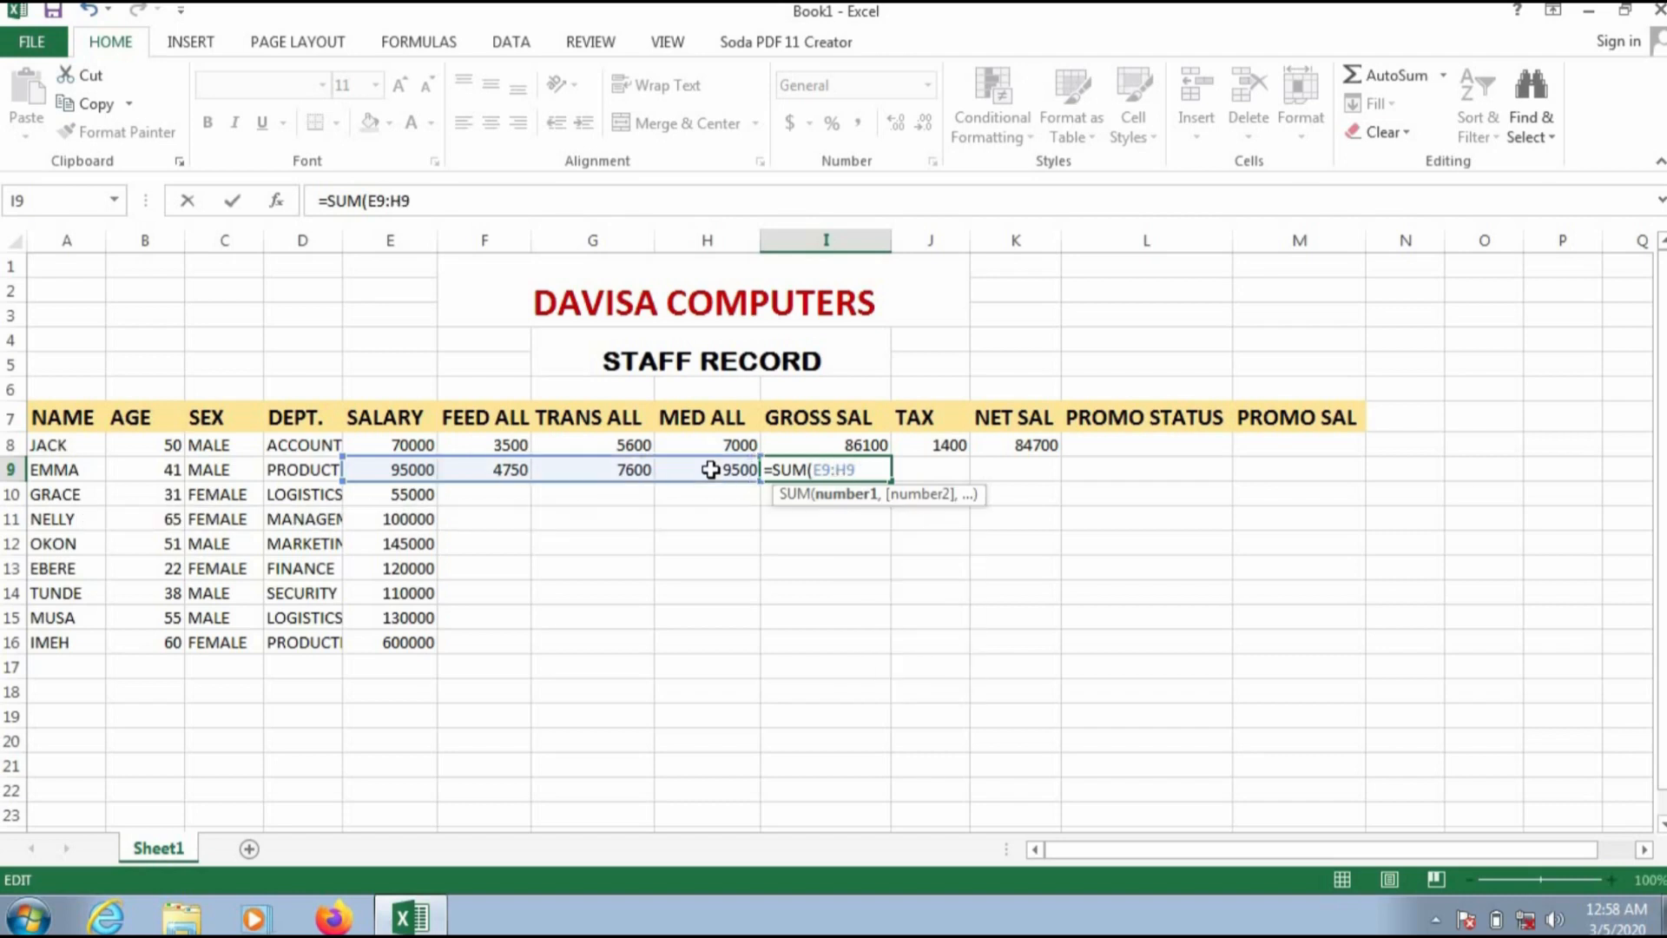
{"action": "type", "text": ")"}
{"action": "key", "text": "Return"}
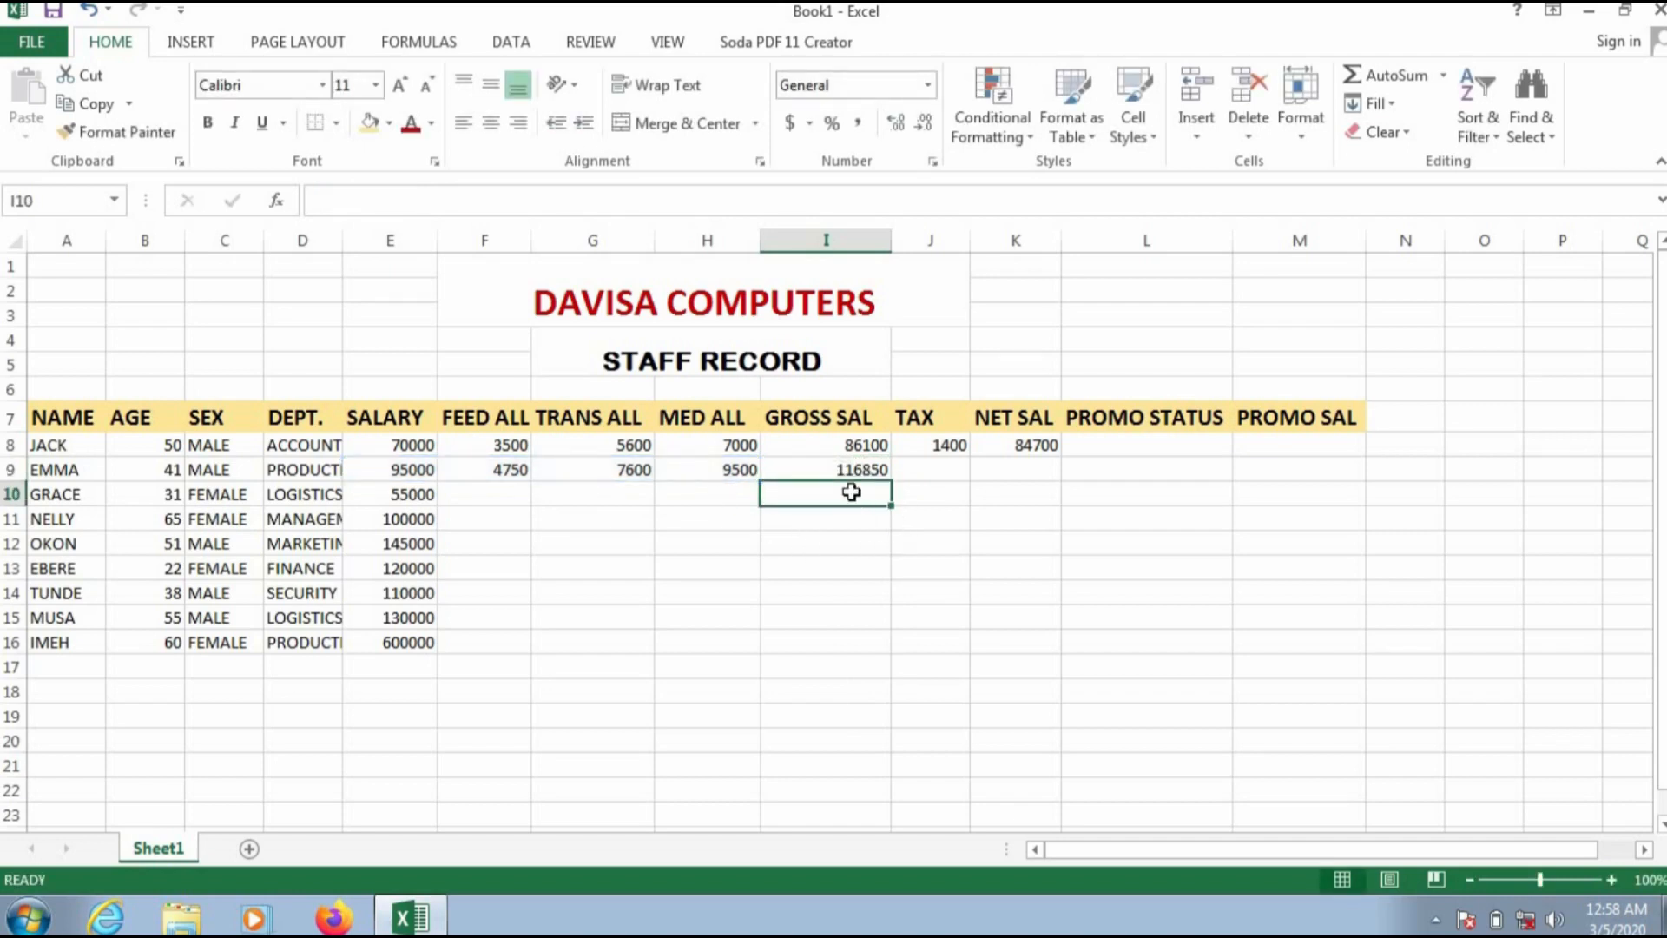
Step: Calculate the second staff member's tax in J9 with the formula =2%*E9
{"action": "left_click", "coordinate": [909, 468]}
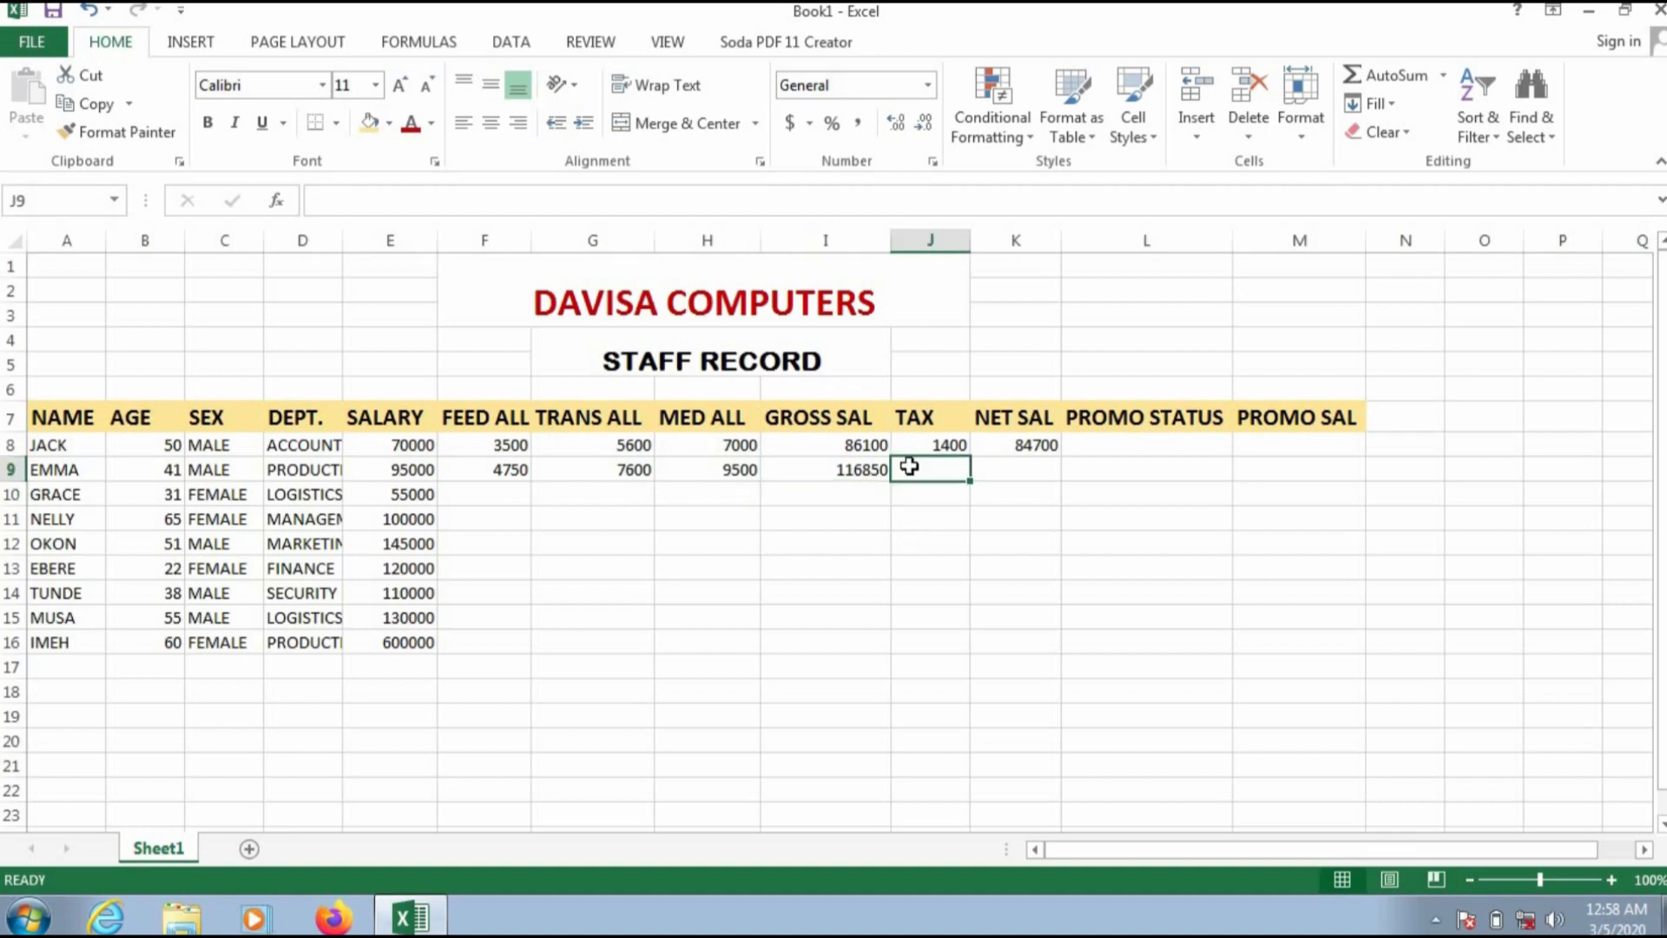
{"action": "type", "text": "=2%*"}
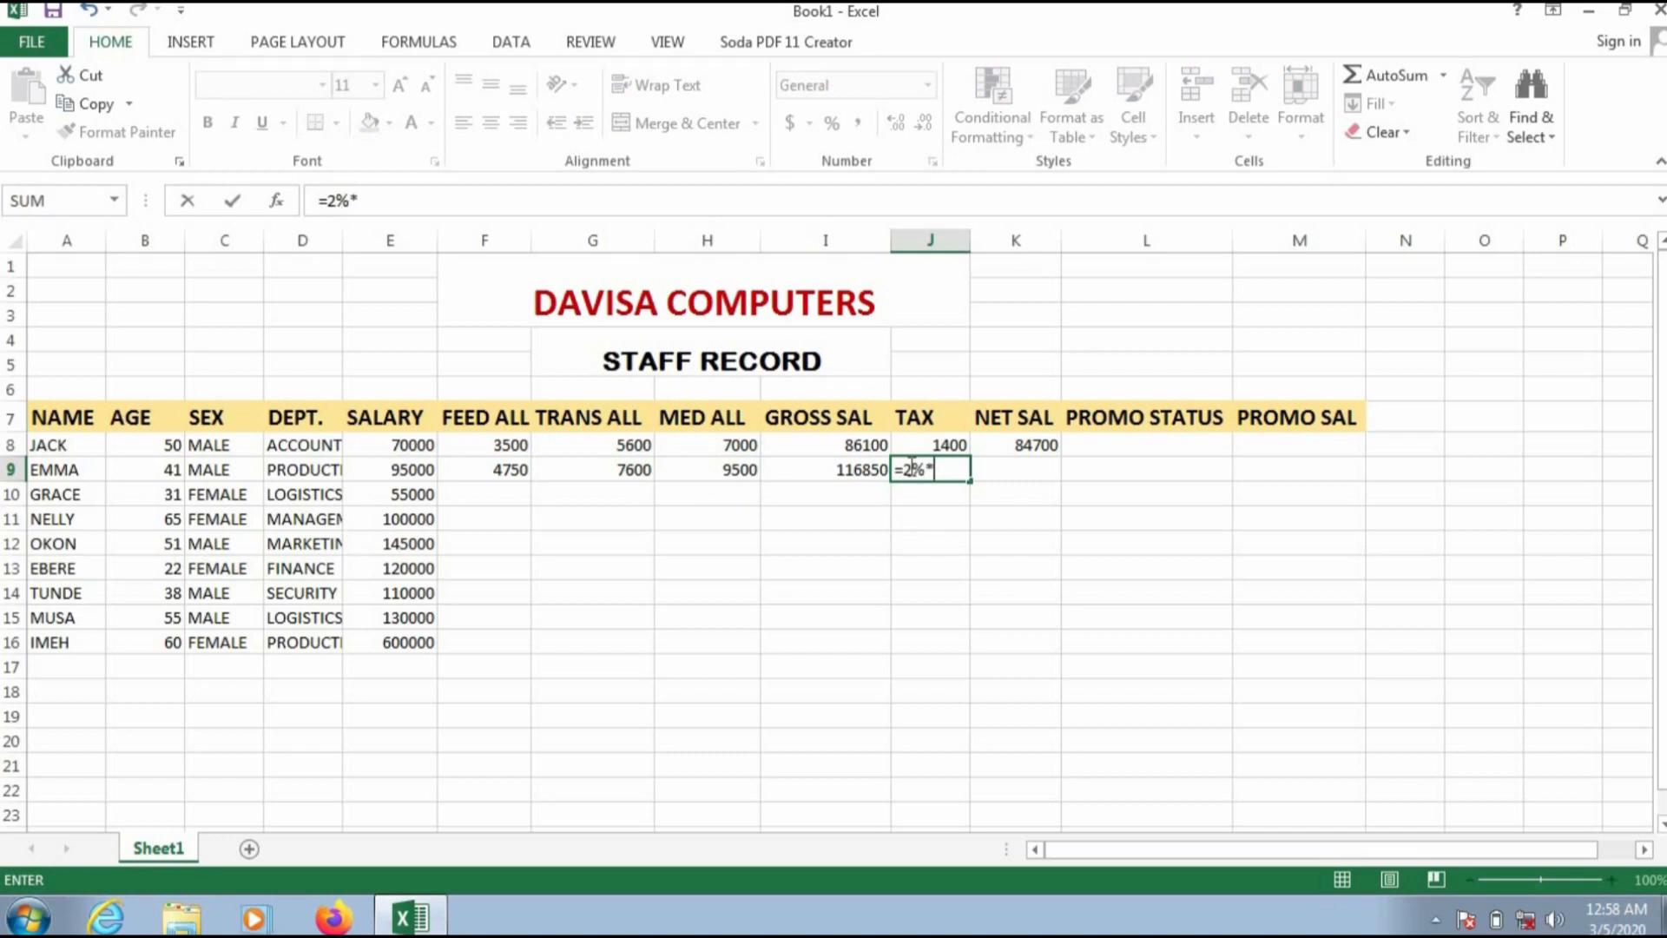
{"action": "type", "text": "E9"}
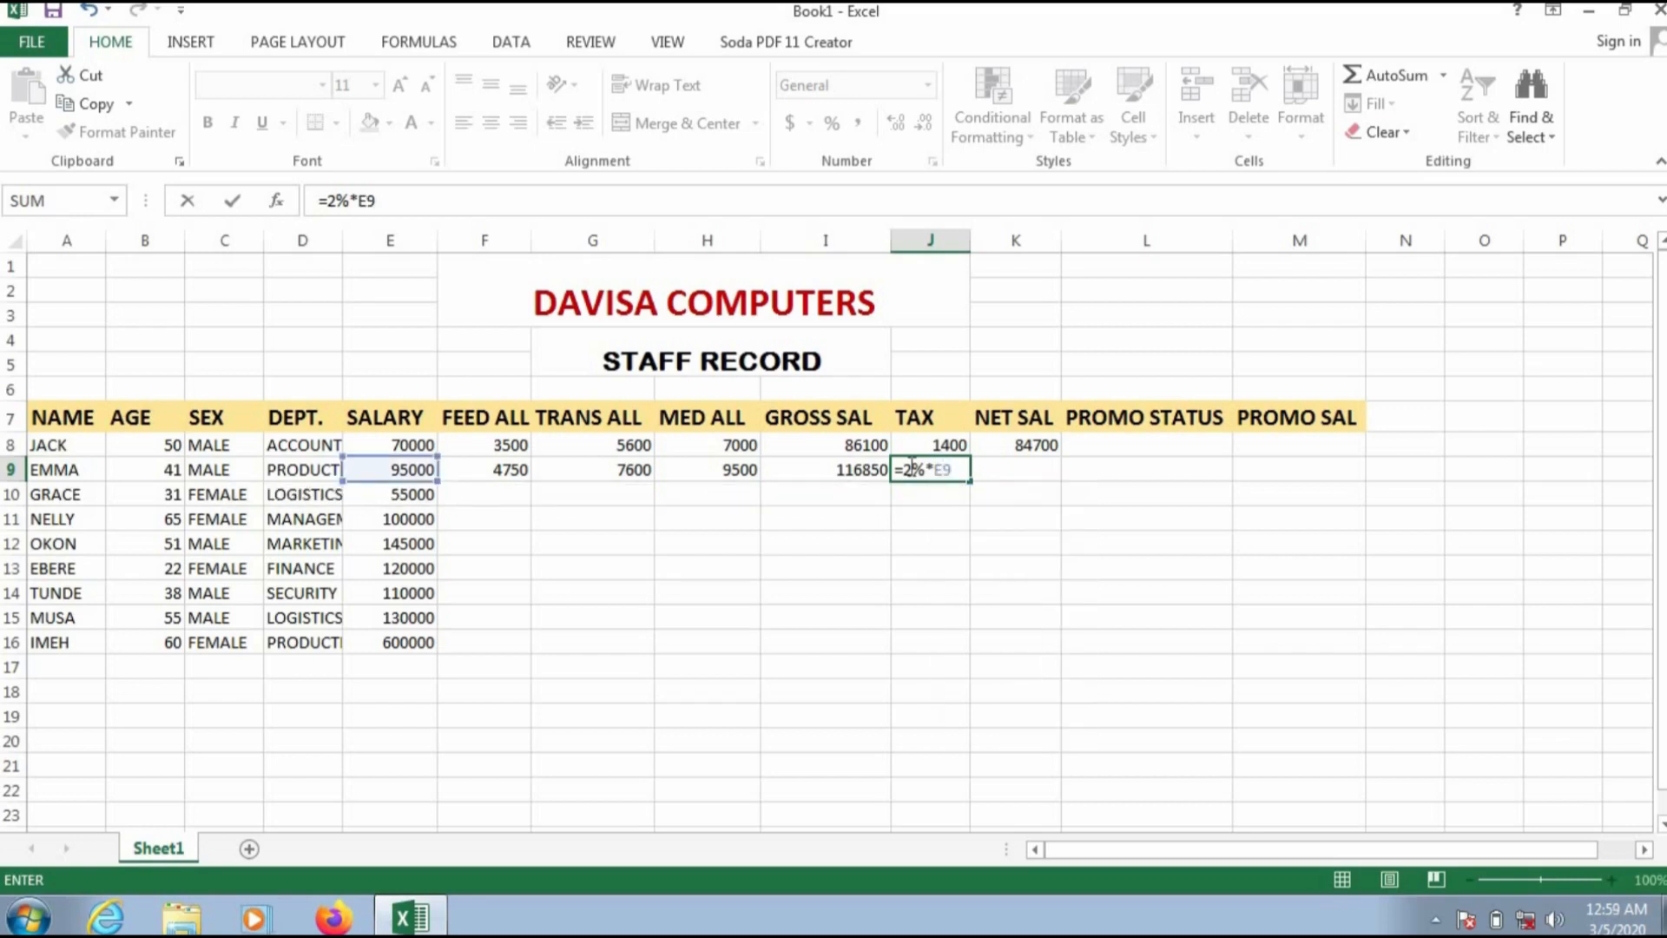
{"action": "key", "text": "Return"}
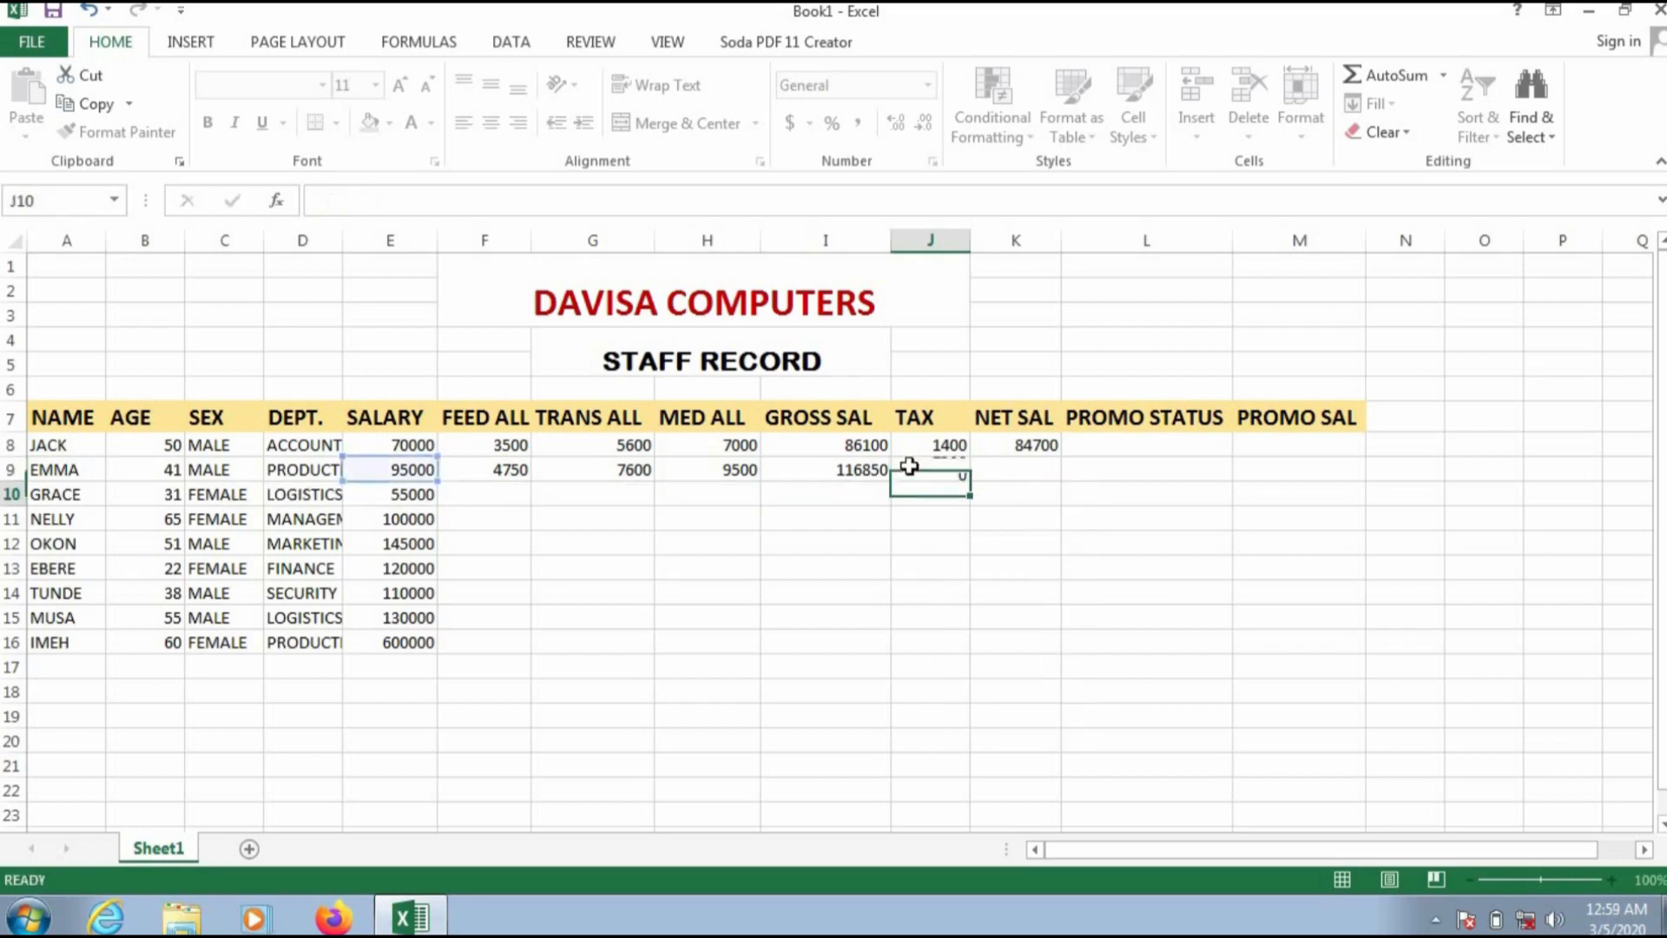
Step: Calculate the second staff member's net salary in K9 with the formula =I9-J9
{"action": "left_click", "coordinate": [1018, 472]}
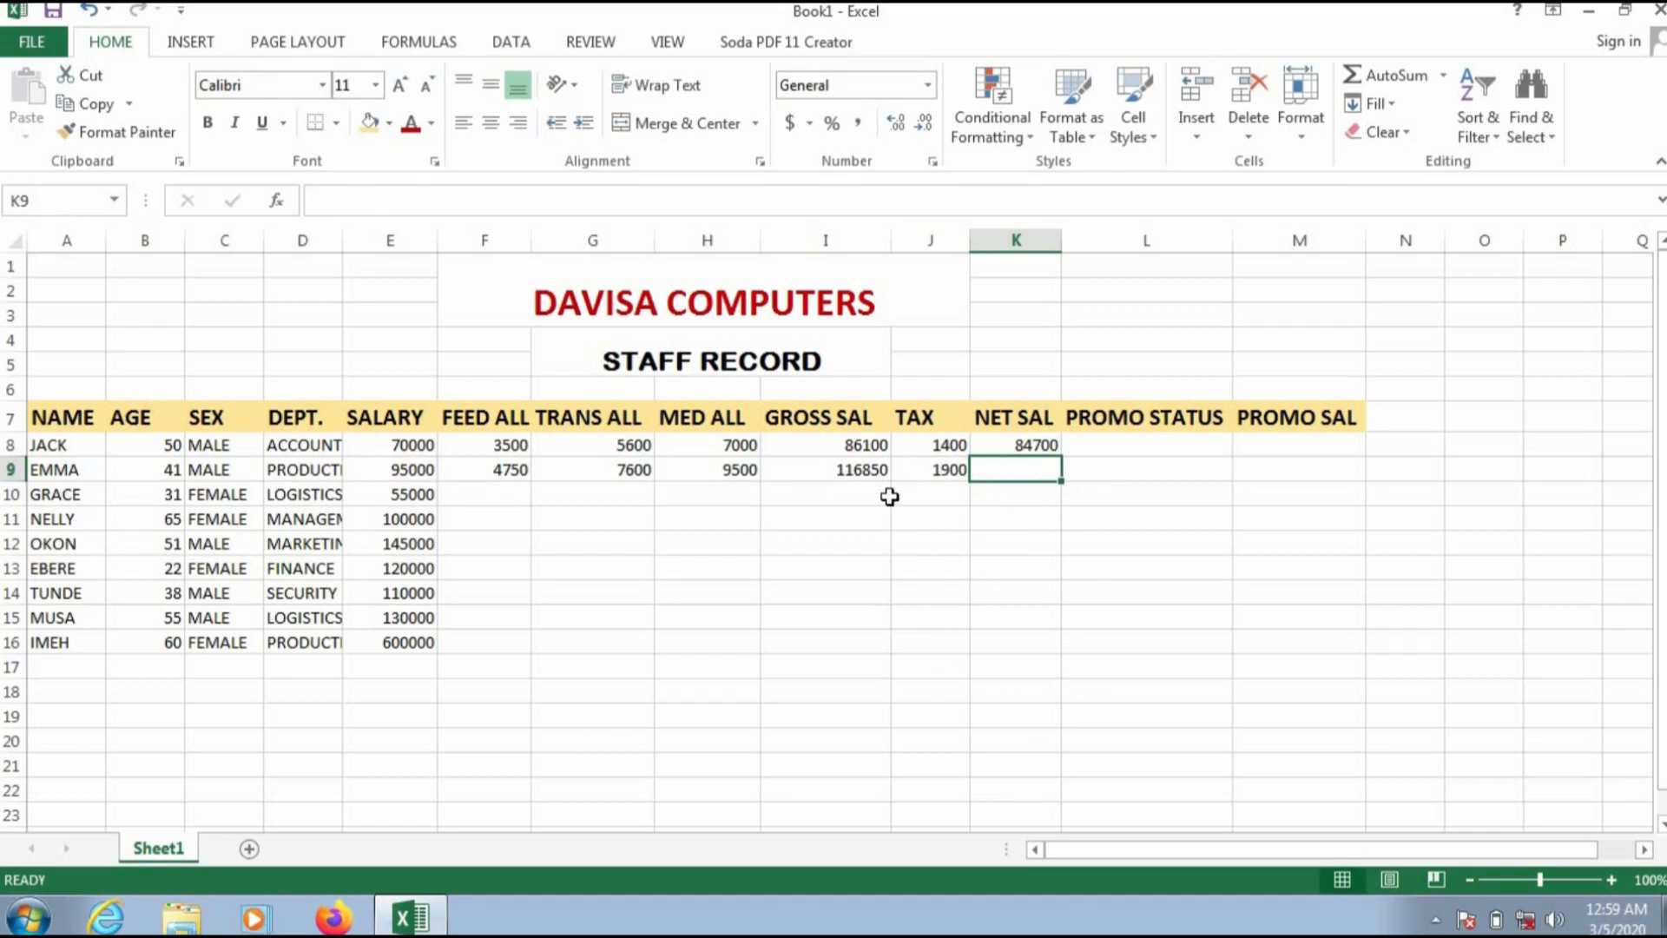
{"action": "type", "text": "="}
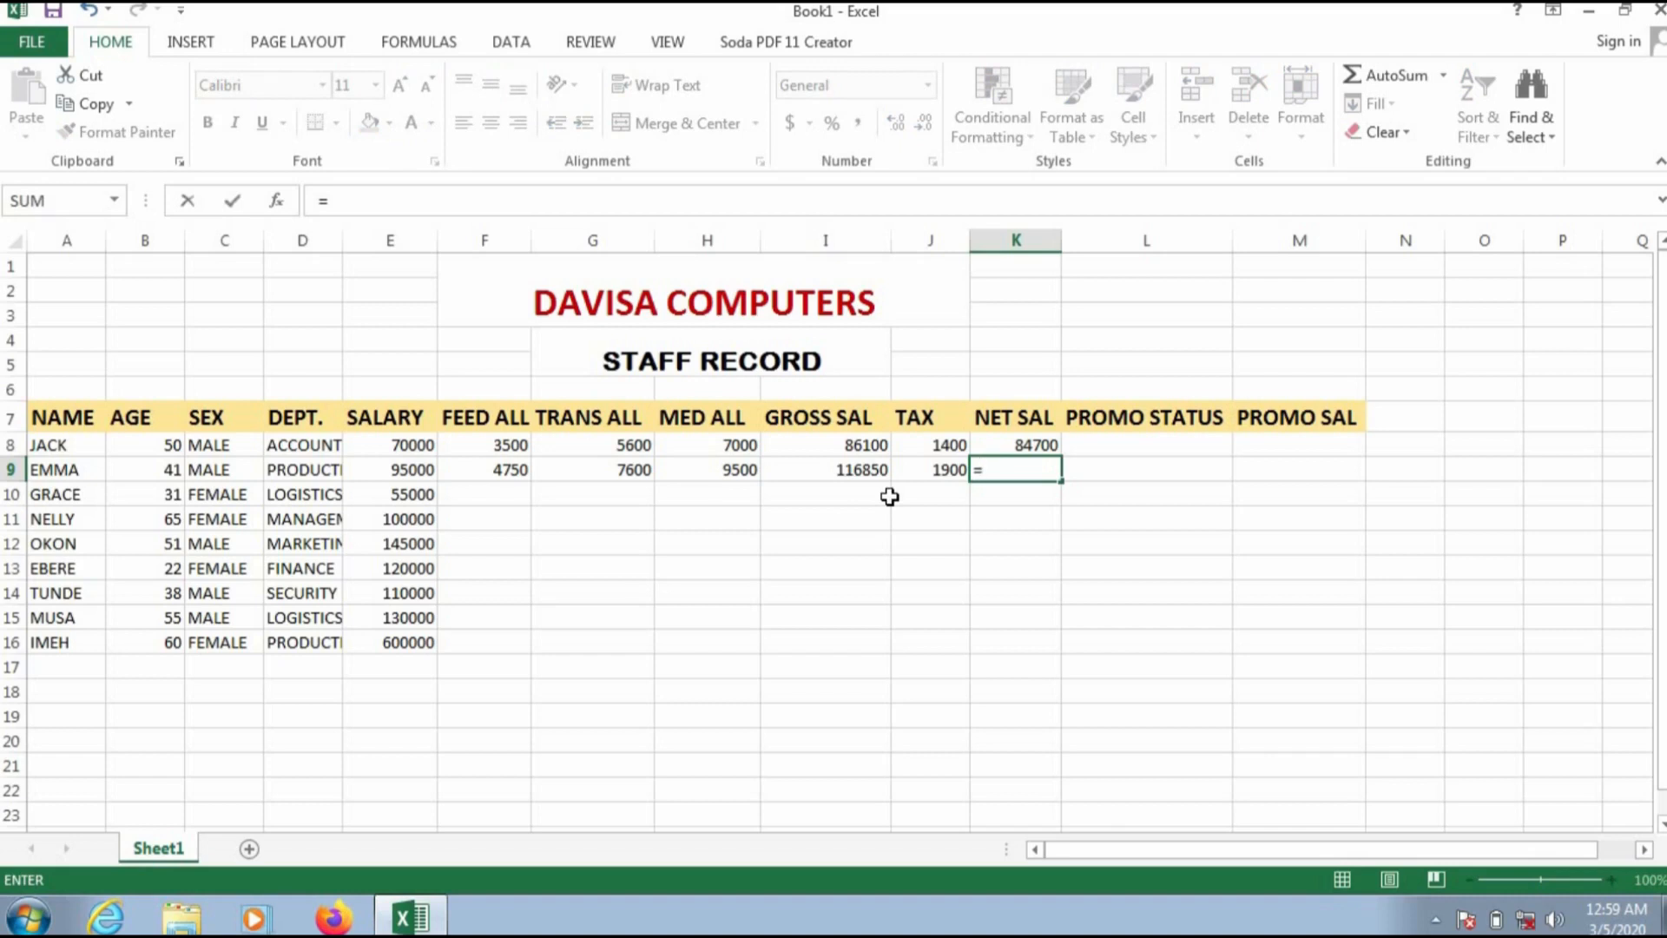
{"action": "type", "text": "I9-"}
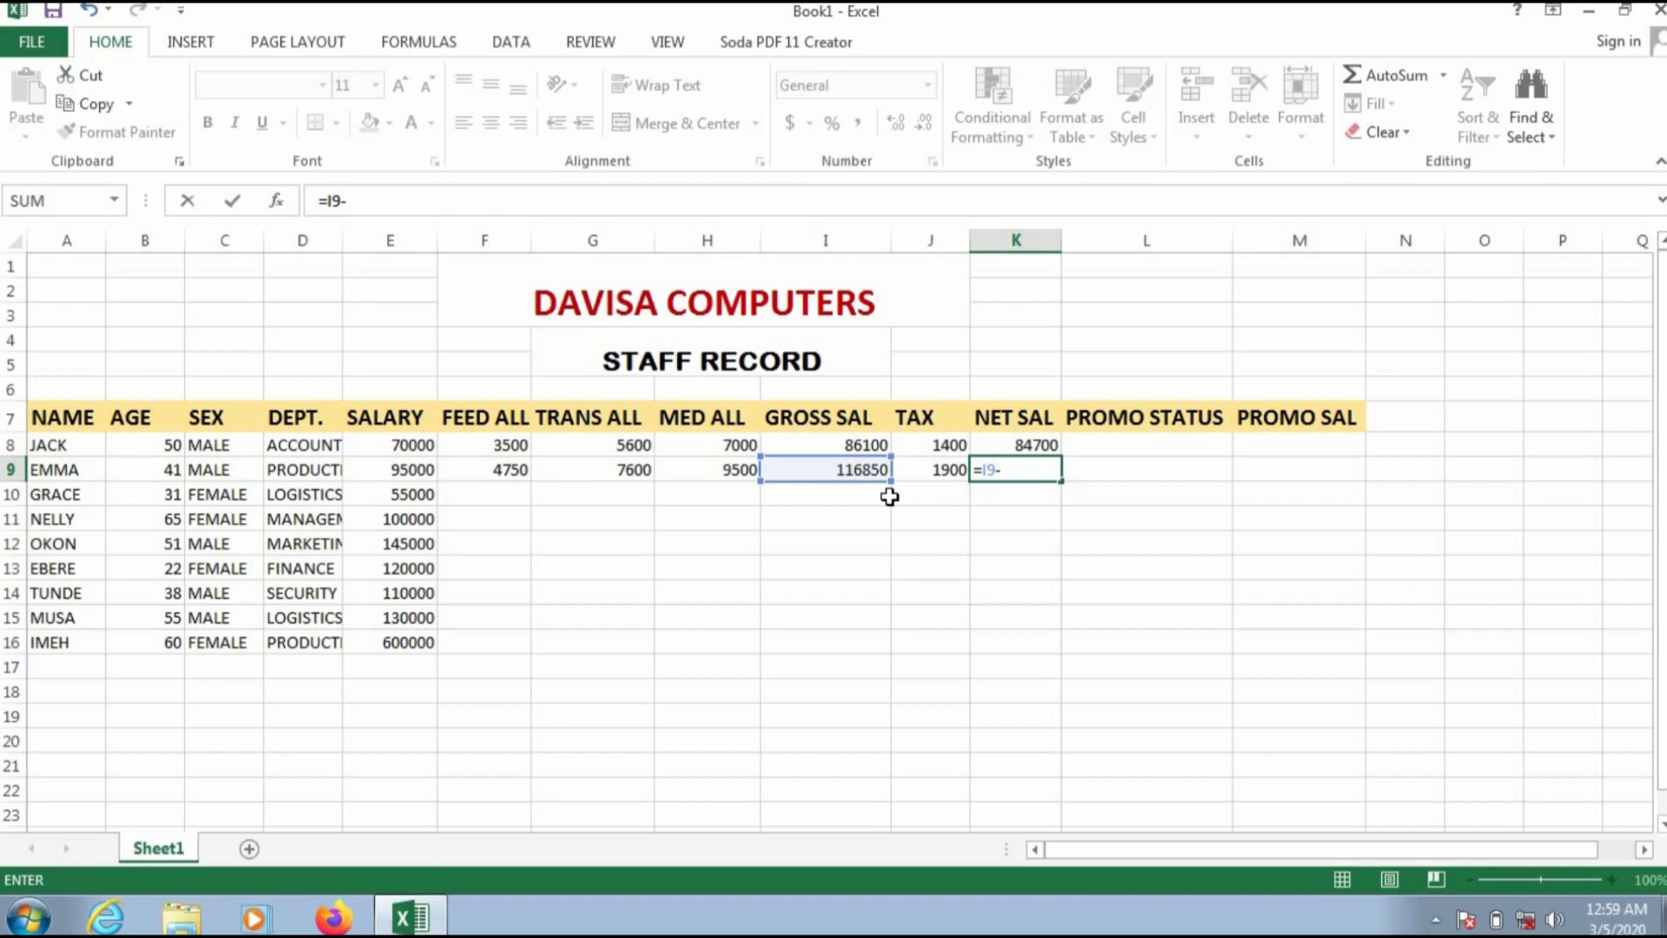
{"action": "type", "text": "J9"}
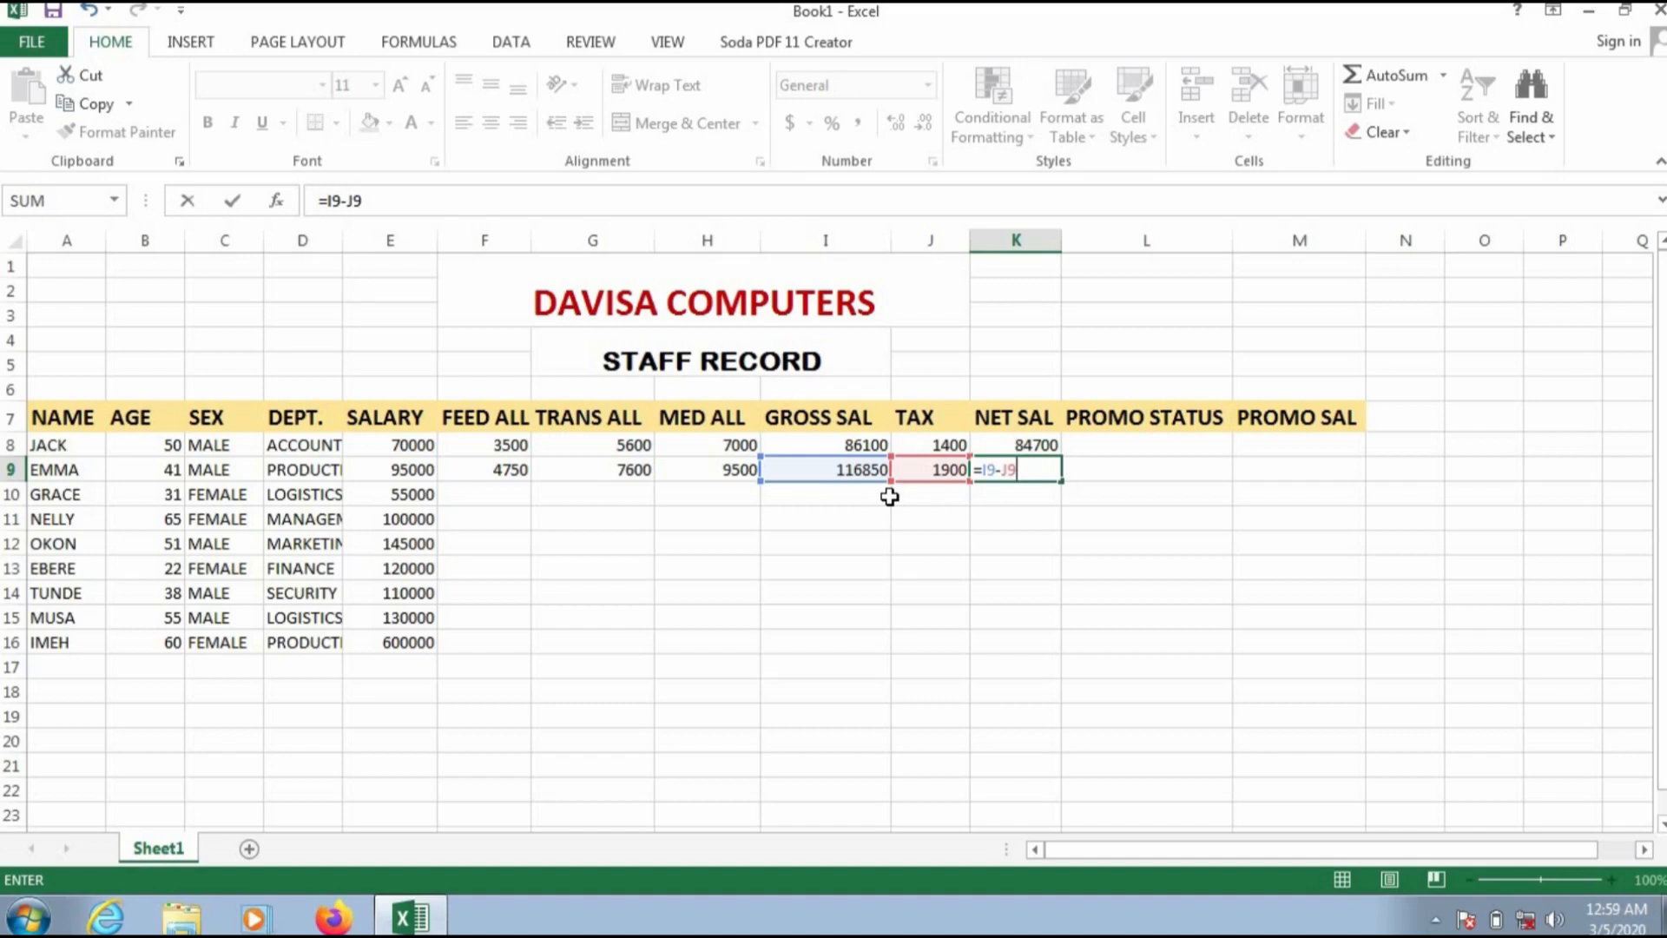
{"action": "key", "text": "Return"}
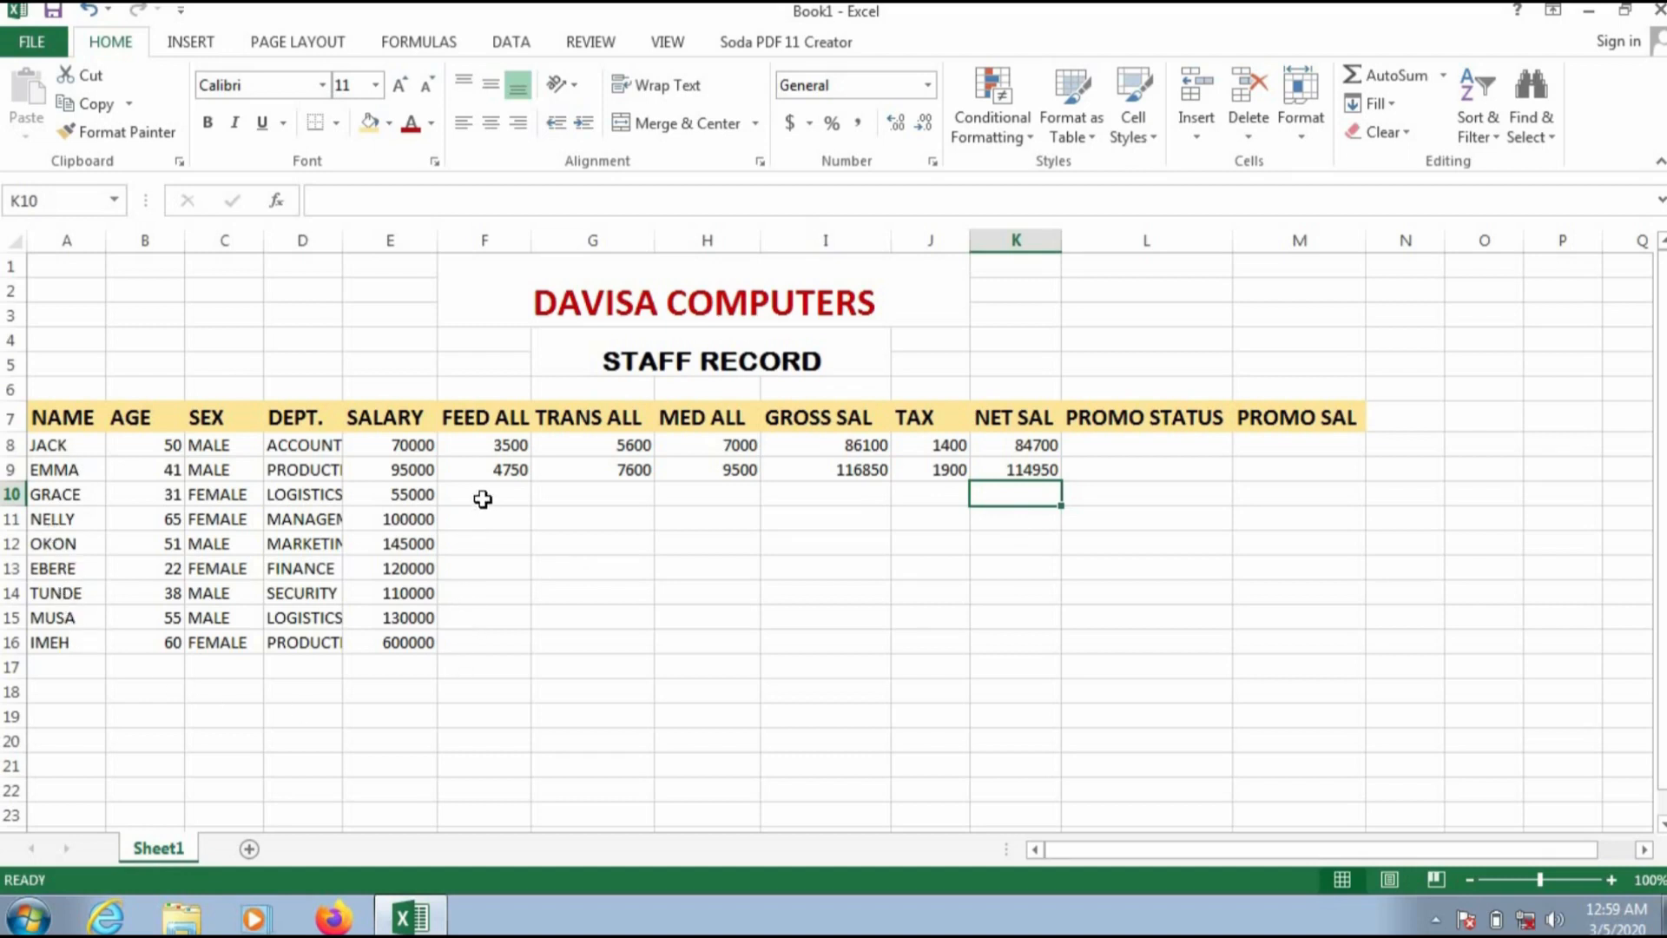
Step: Copy the feeding allowance formula from F9 down through F16 for the remaining staff
{"action": "left_click", "coordinate": [496, 469]}
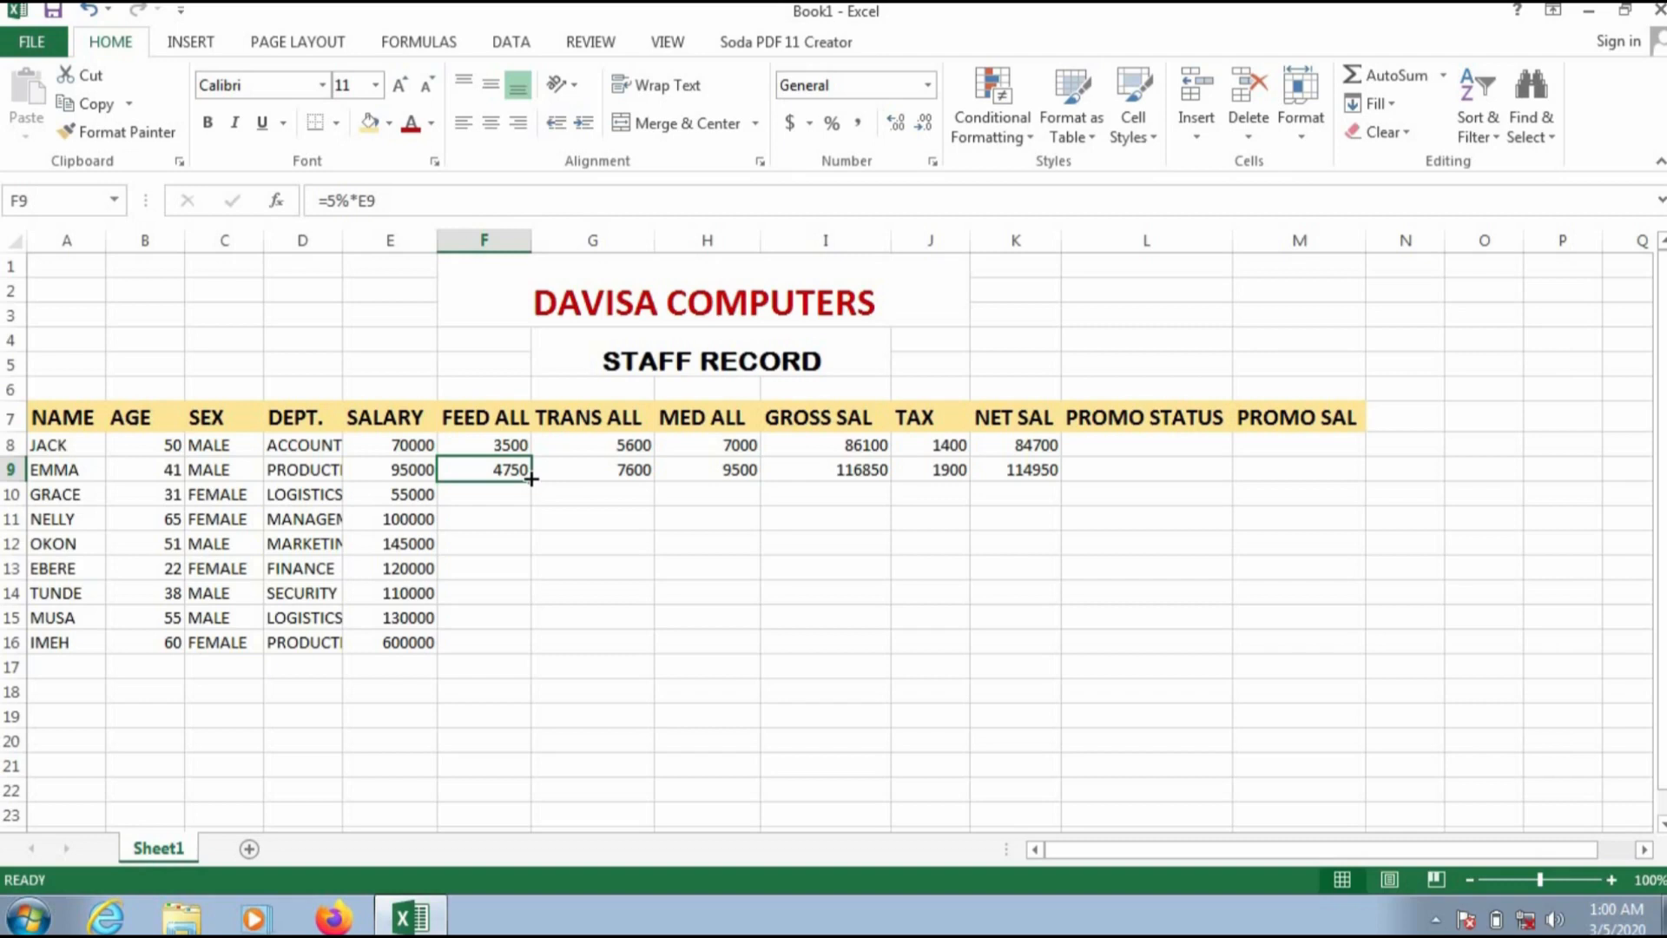
{"action": "left_click_drag", "start_coordinate": [531, 478], "coordinate": [531, 478]}
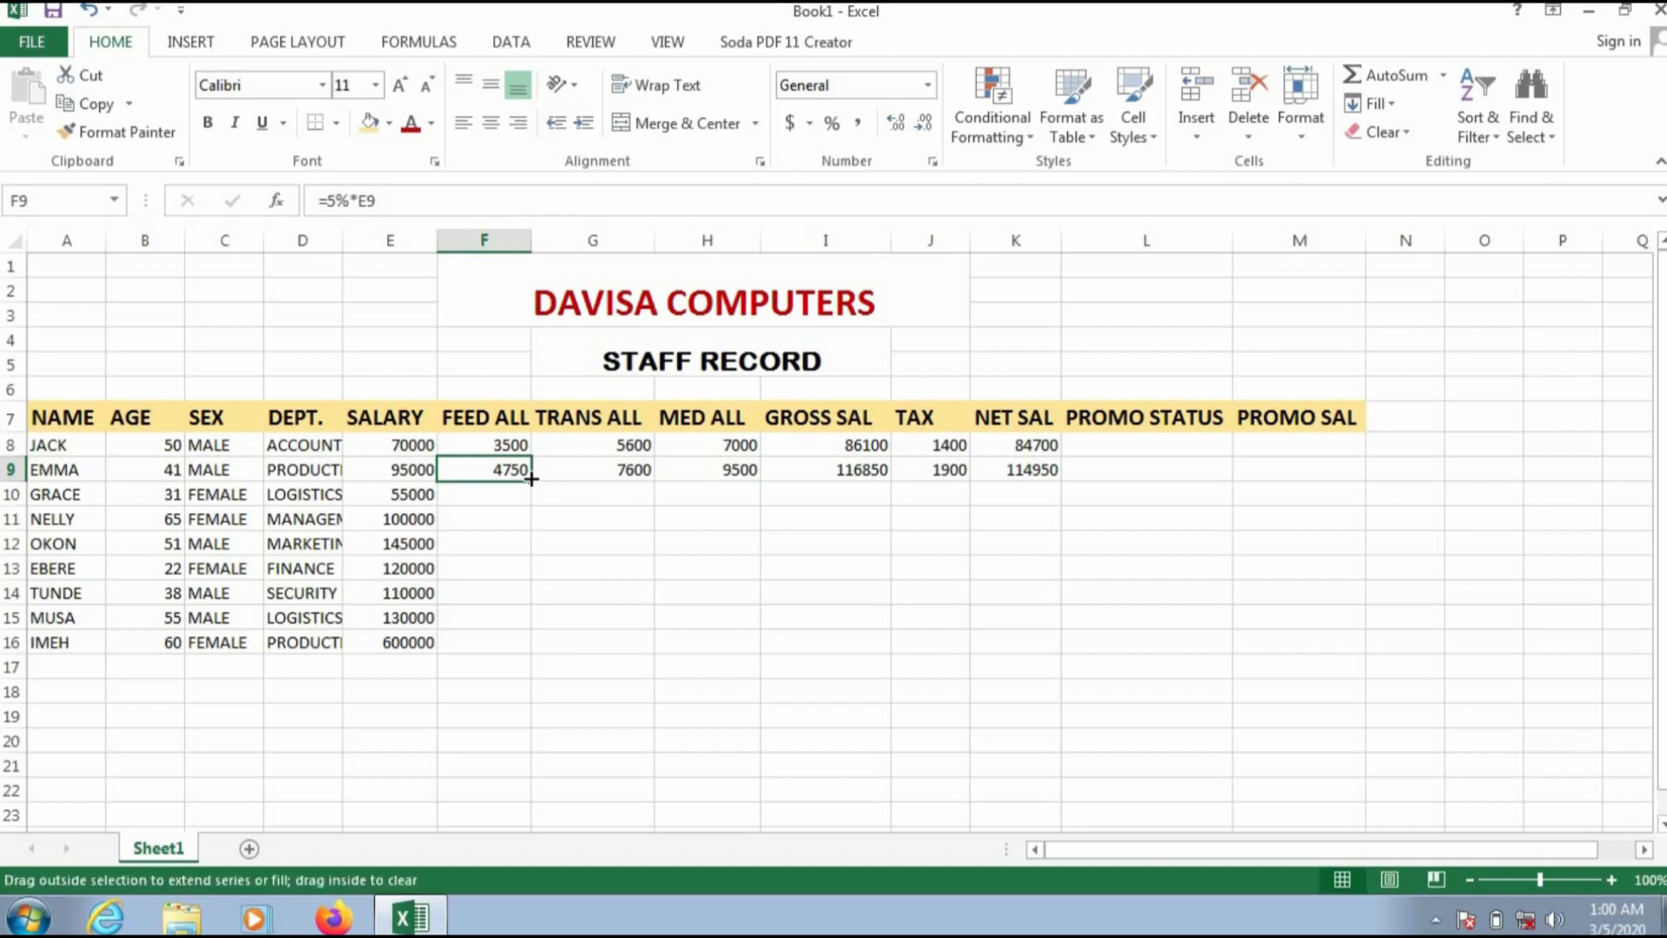
{"action": "left_click_drag", "start_coordinate": [531, 479], "coordinate": [546, 654]}
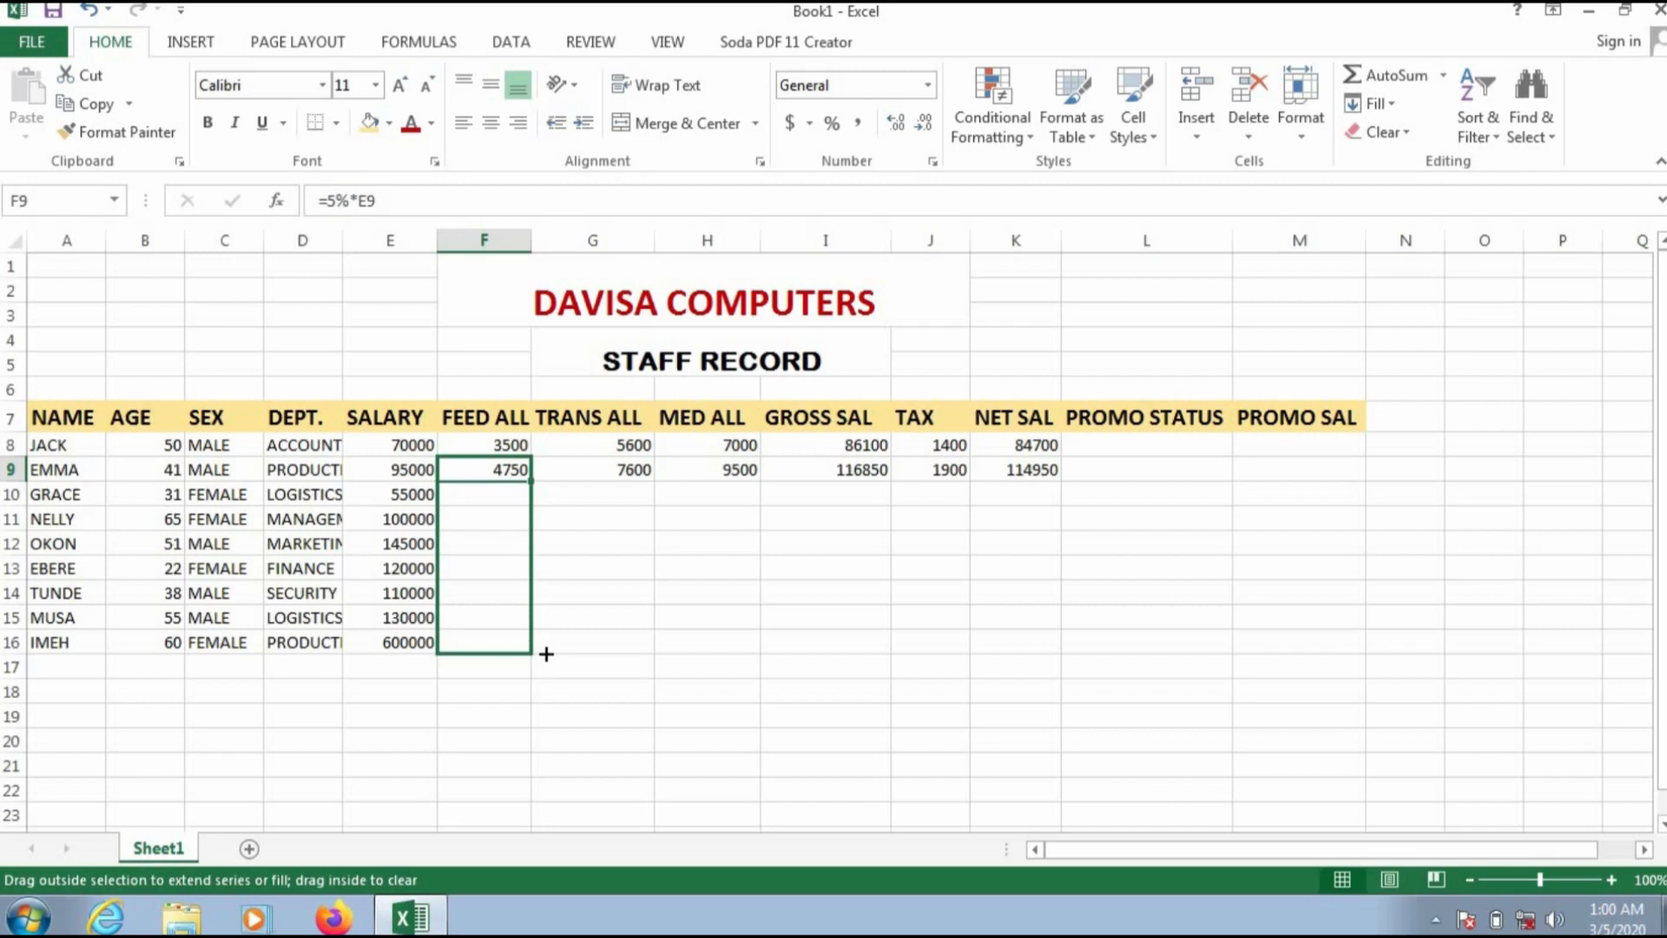
{"action": "left_click_drag", "start_coordinate": [546, 654], "coordinate": [546, 654]}
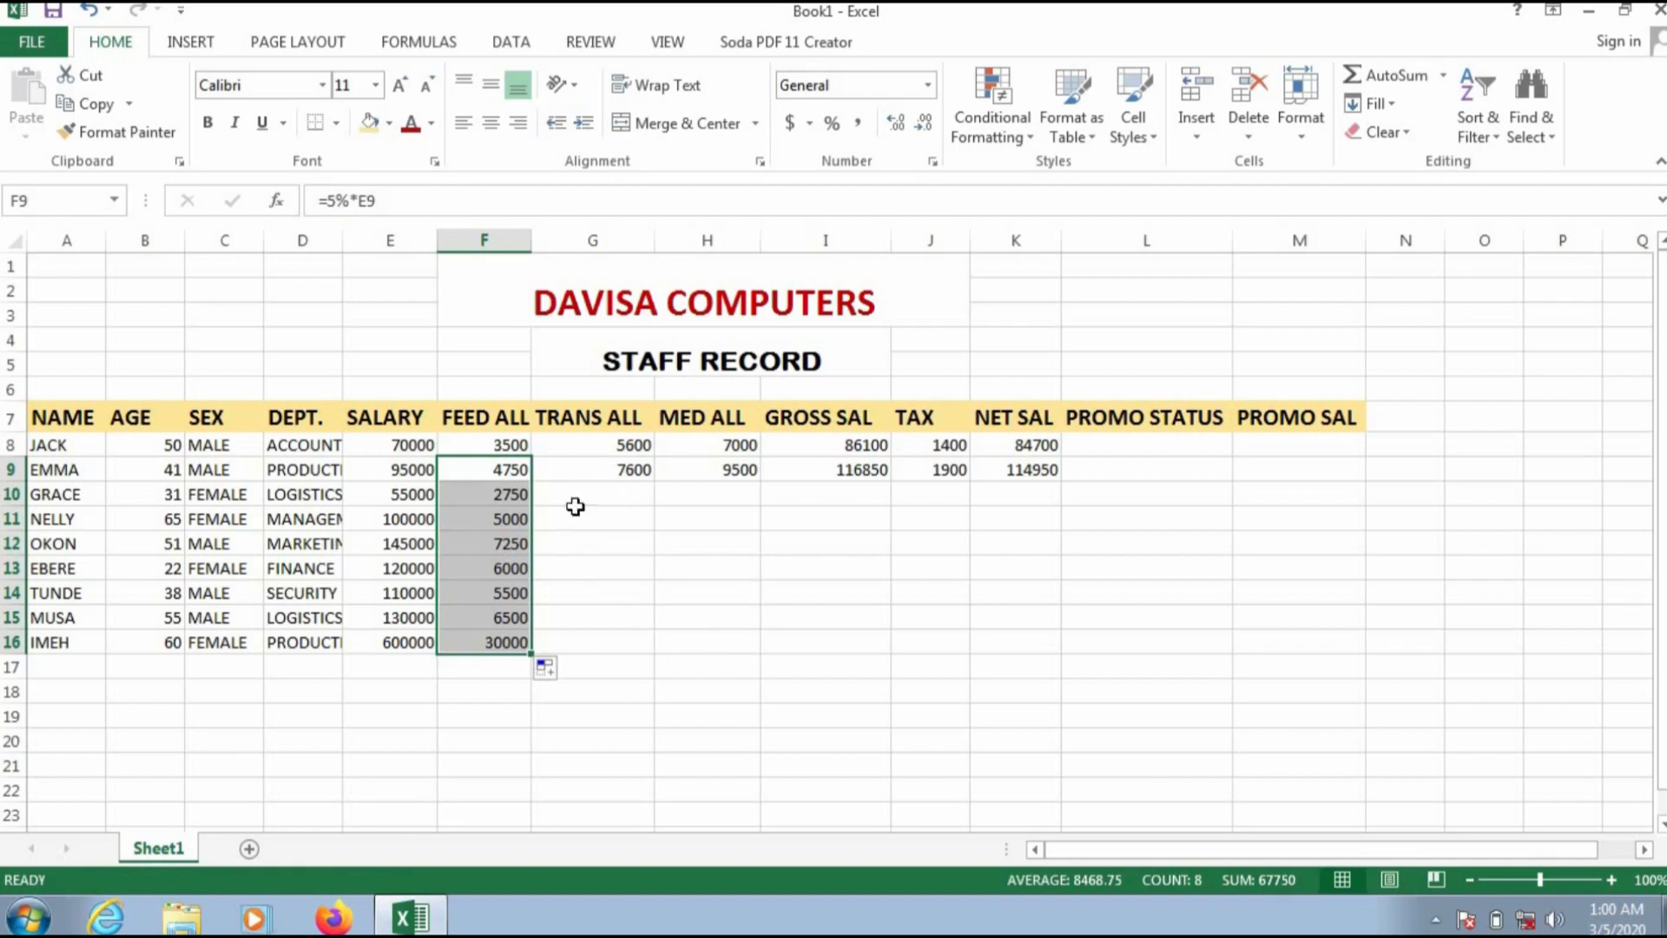
Step: Copy the transport and medical allowance formulas from G9 and H9 down through row 16
{"action": "left_click", "coordinate": [585, 473]}
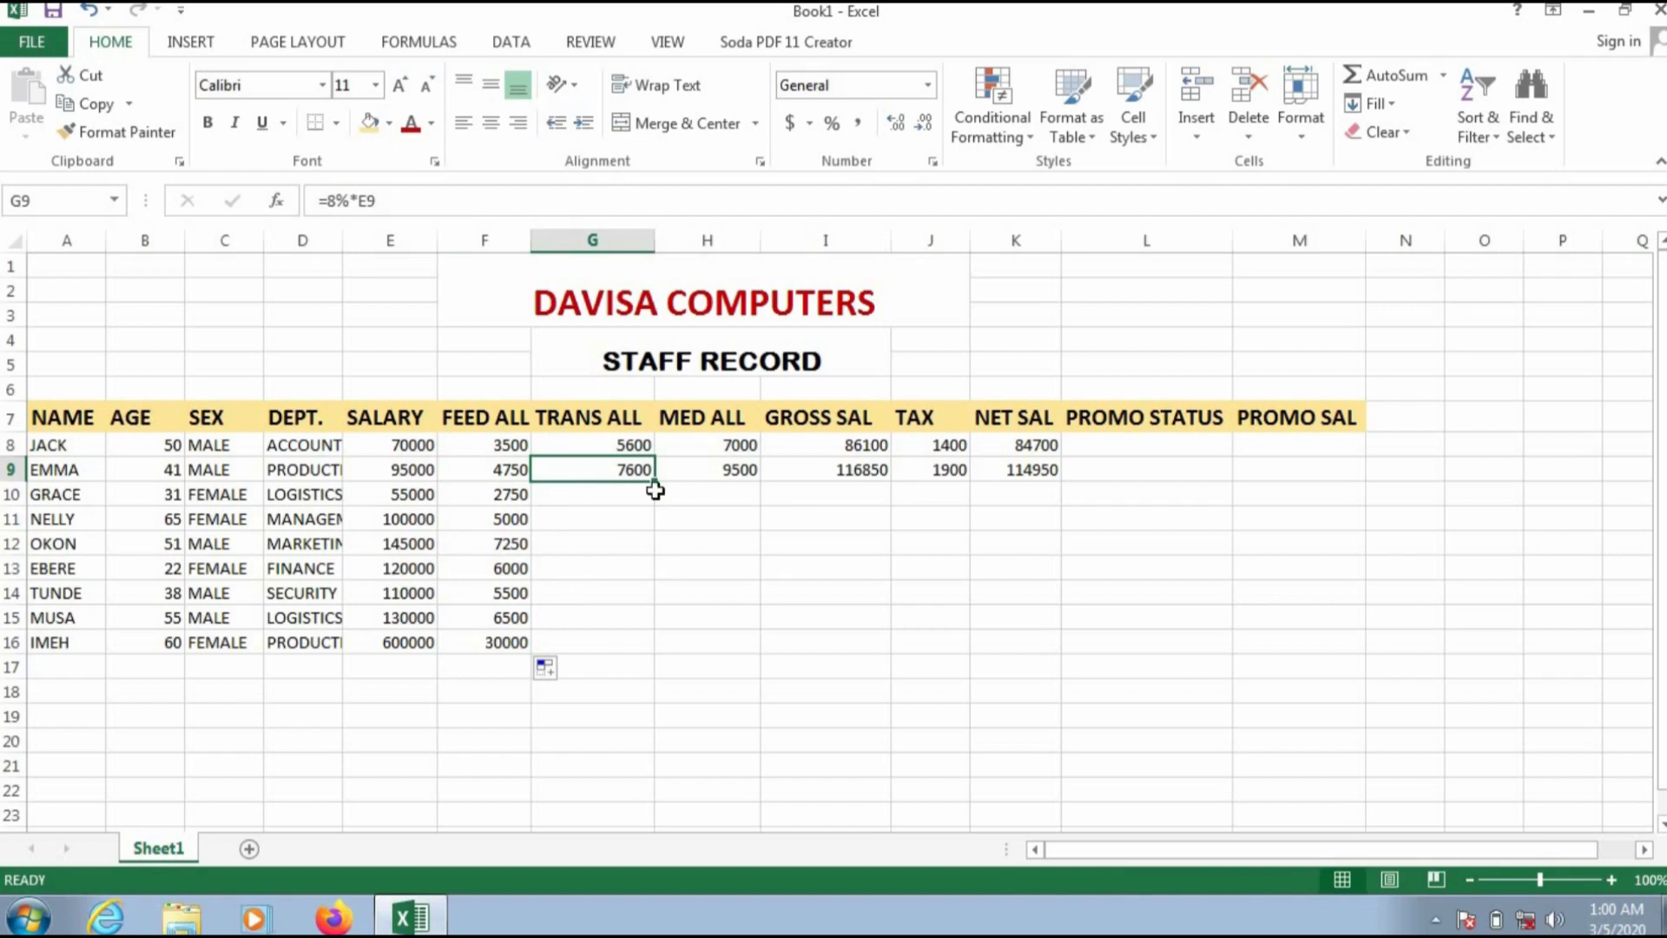
{"action": "left_click_drag", "start_coordinate": [655, 481], "coordinate": [655, 646]}
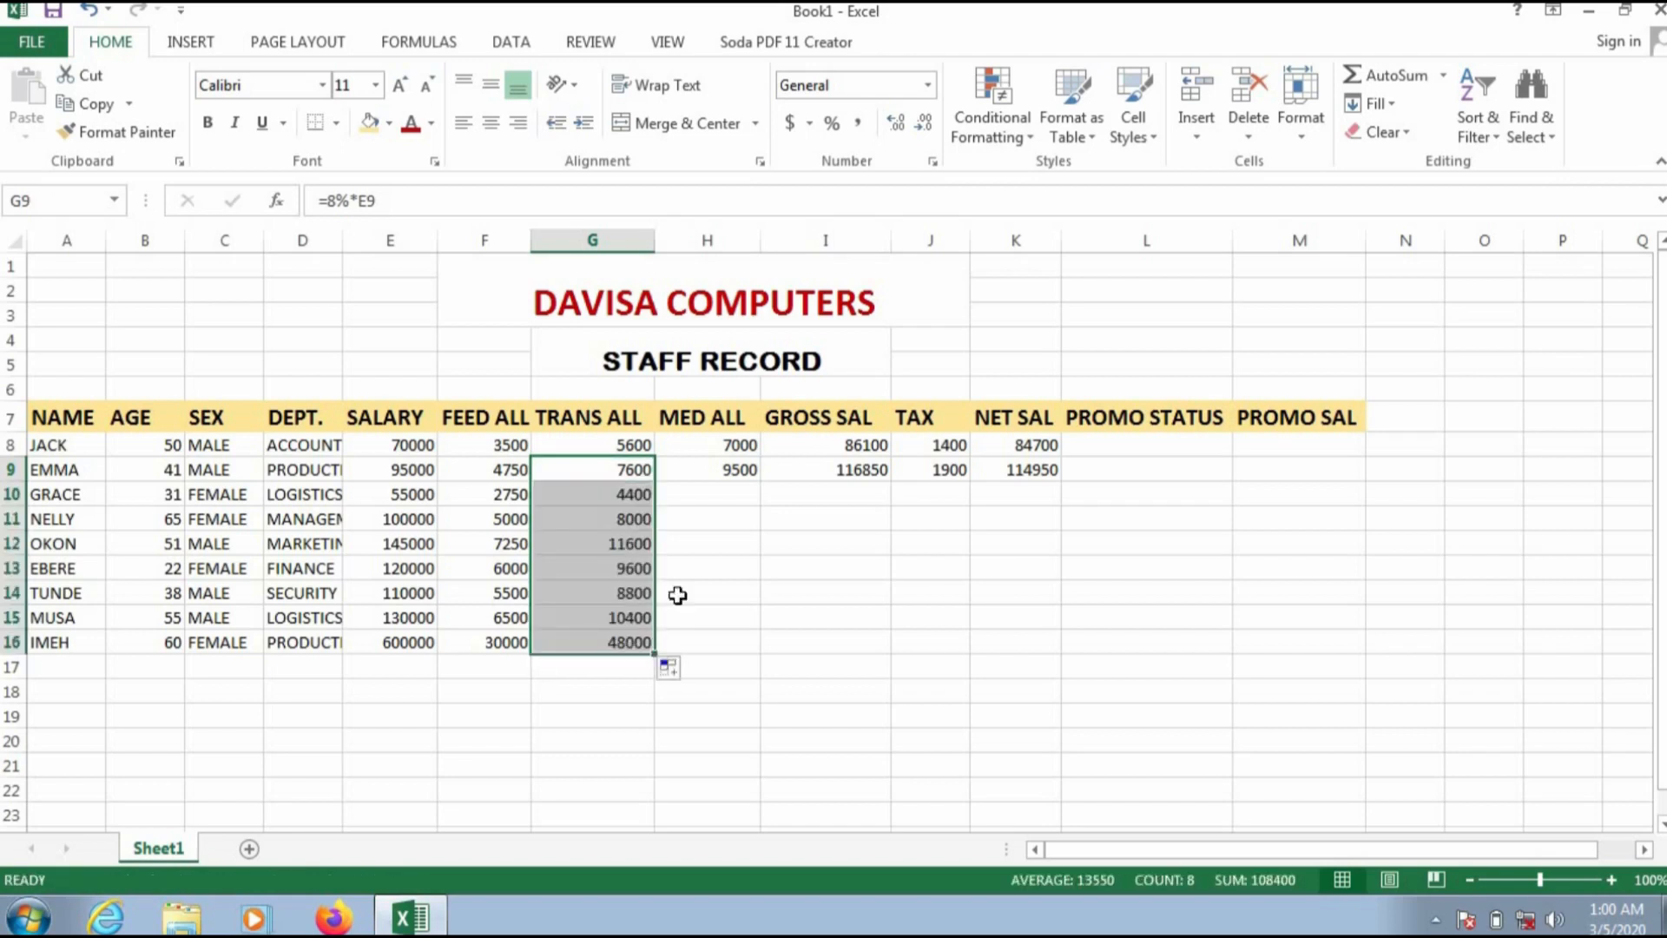
{"action": "left_click", "coordinate": [703, 469]}
{"action": "left_click_drag", "start_coordinate": [760, 480], "coordinate": [759, 661]}
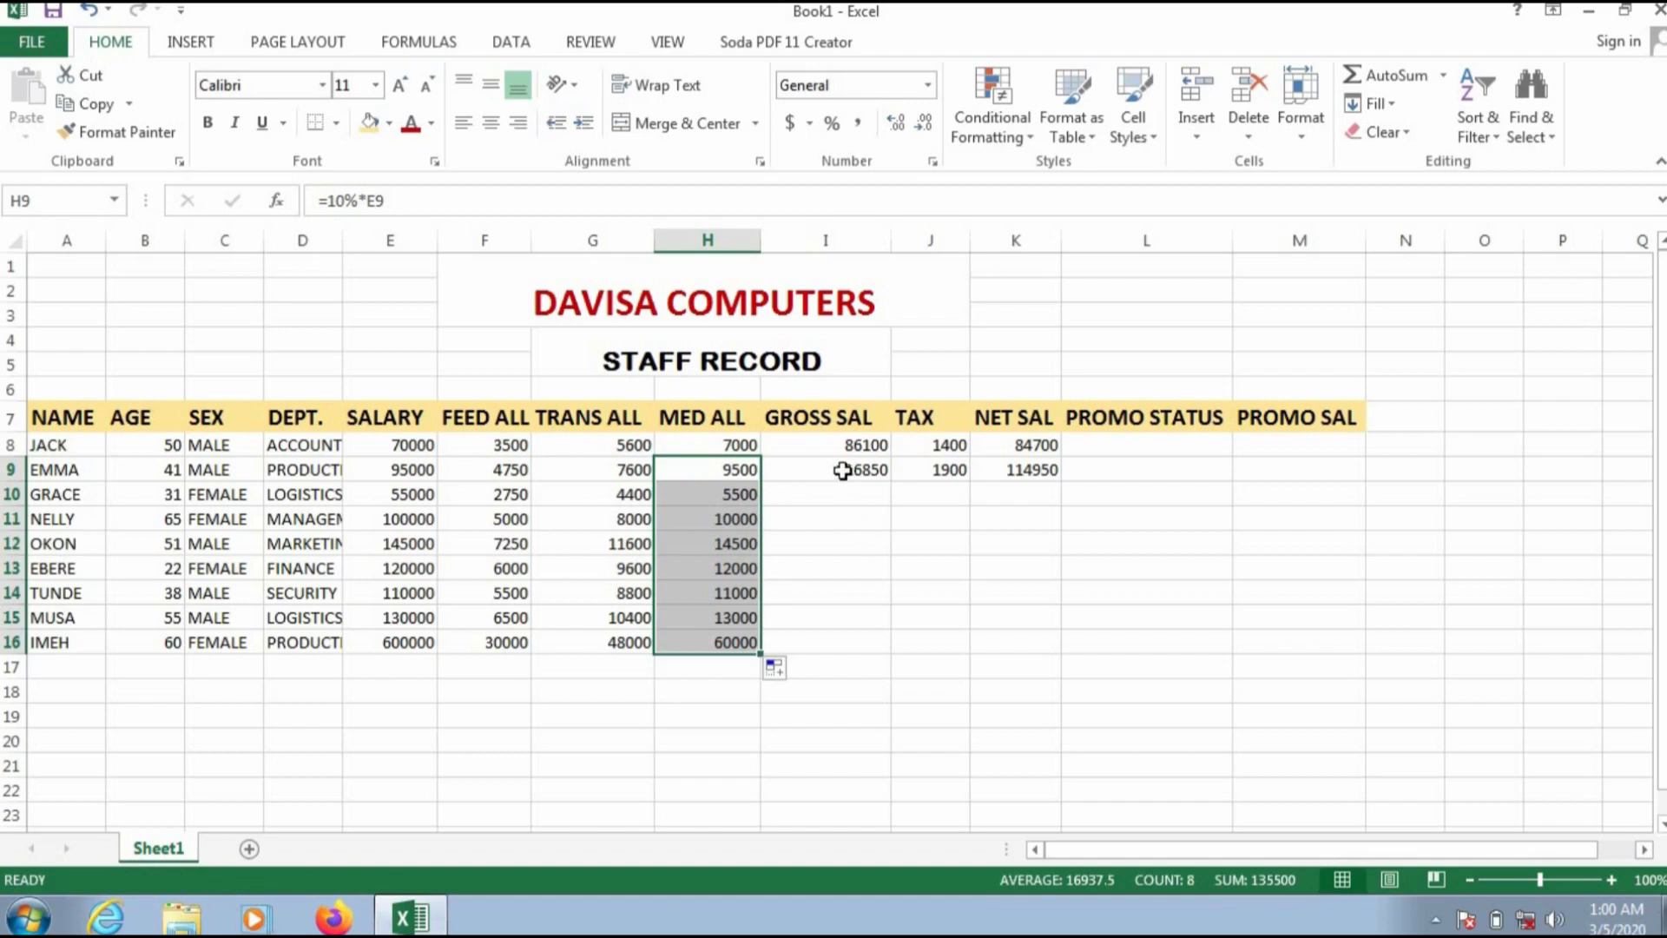
Step: Copy the gross salary and tax formulas from I9 and J9 down through row 16
{"action": "left_click", "coordinate": [842, 470]}
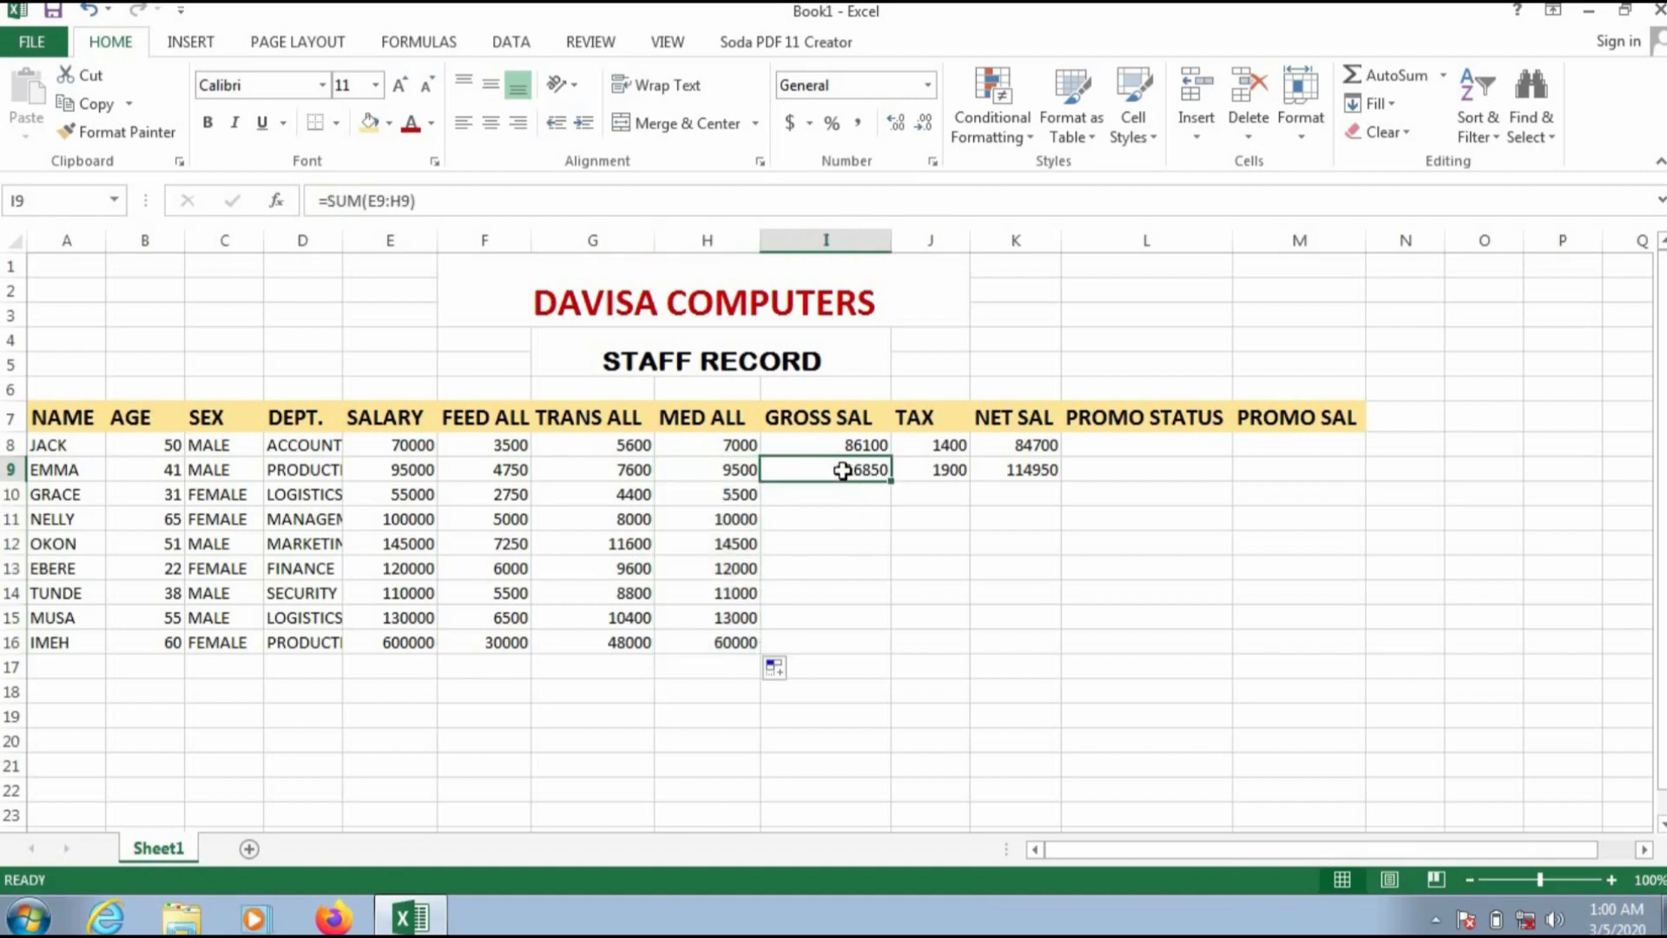
{"action": "double_click", "coordinate": [892, 480]}
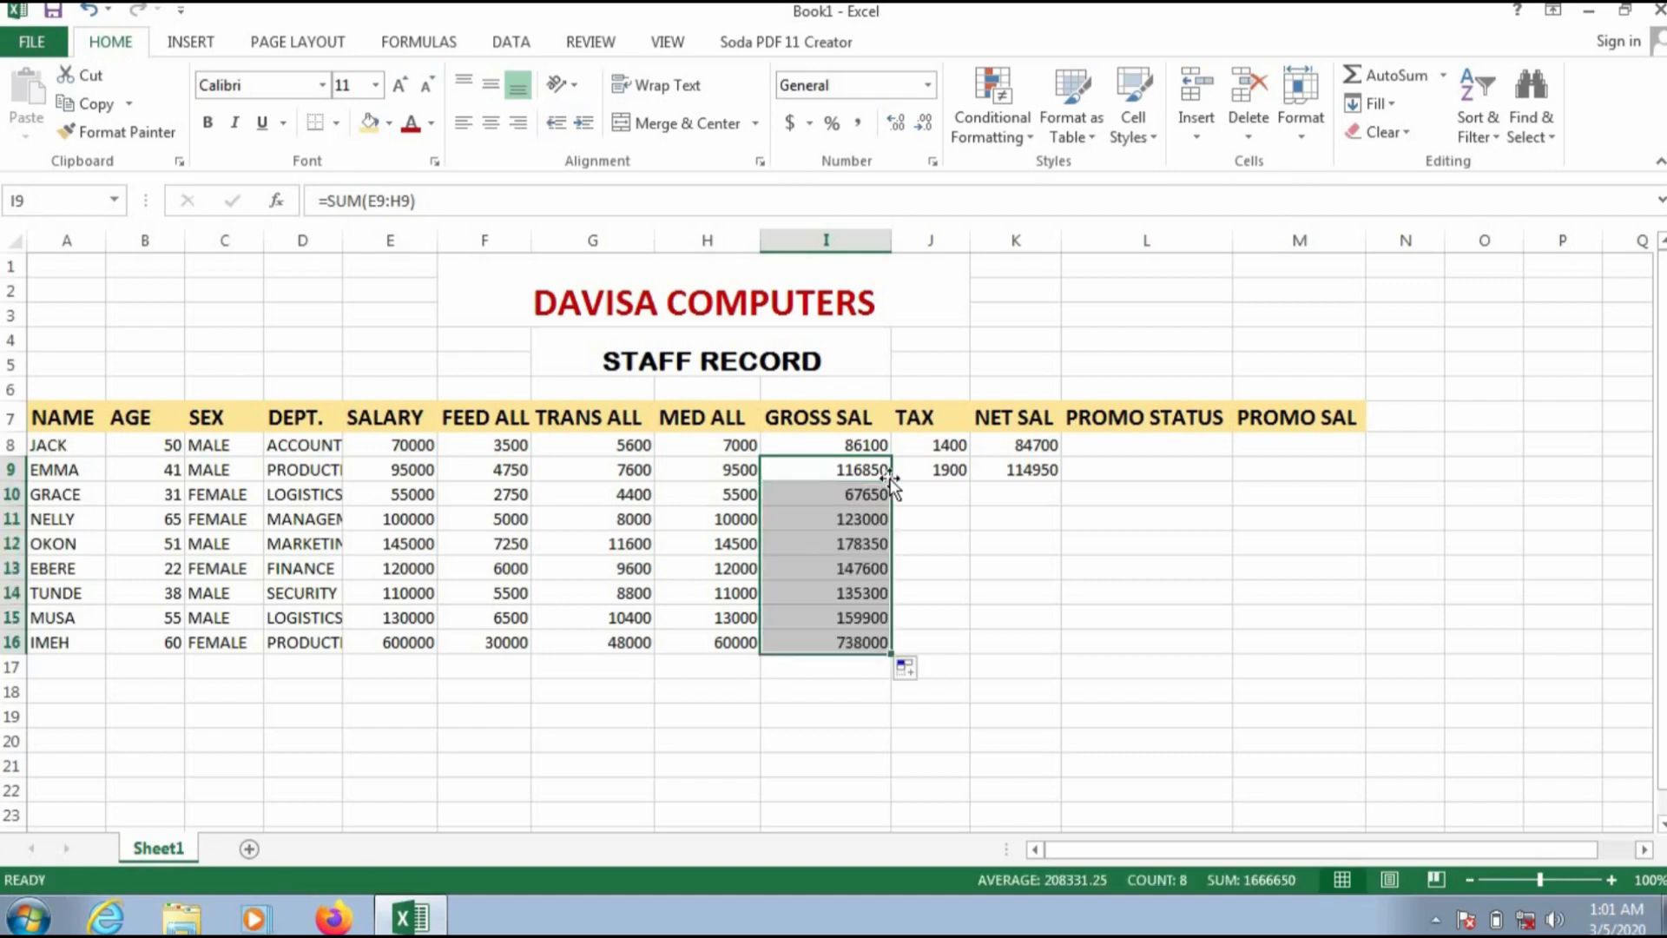
{"action": "left_click", "coordinate": [944, 474]}
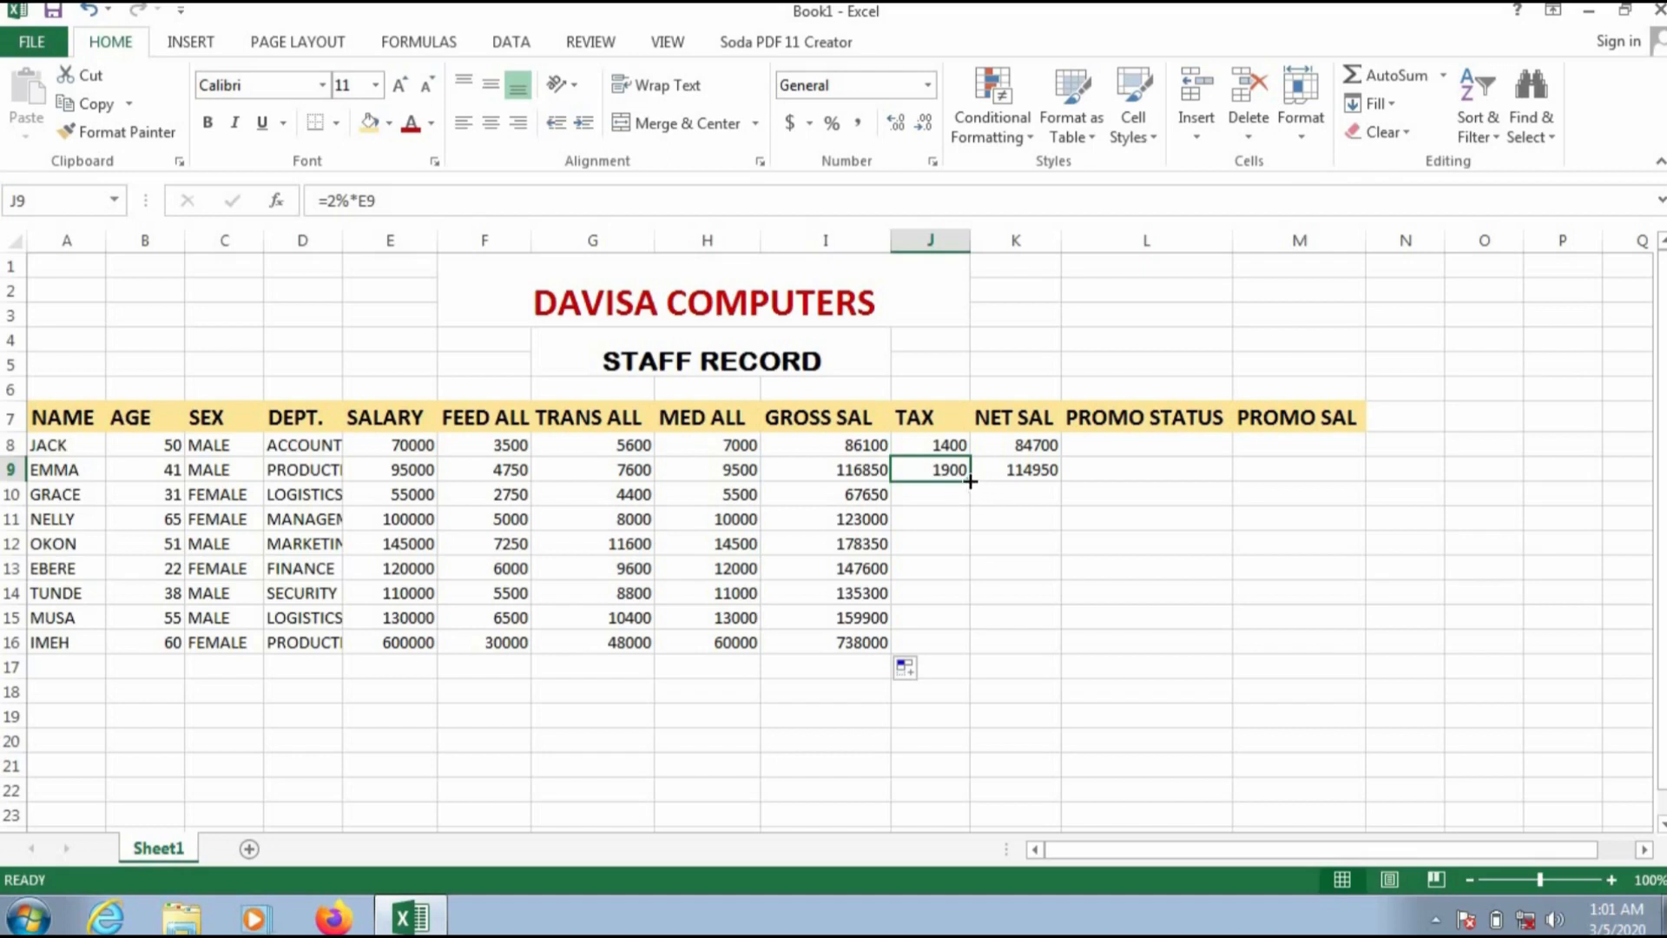
{"action": "left_click_drag", "start_coordinate": [970, 481], "coordinate": [974, 658]}
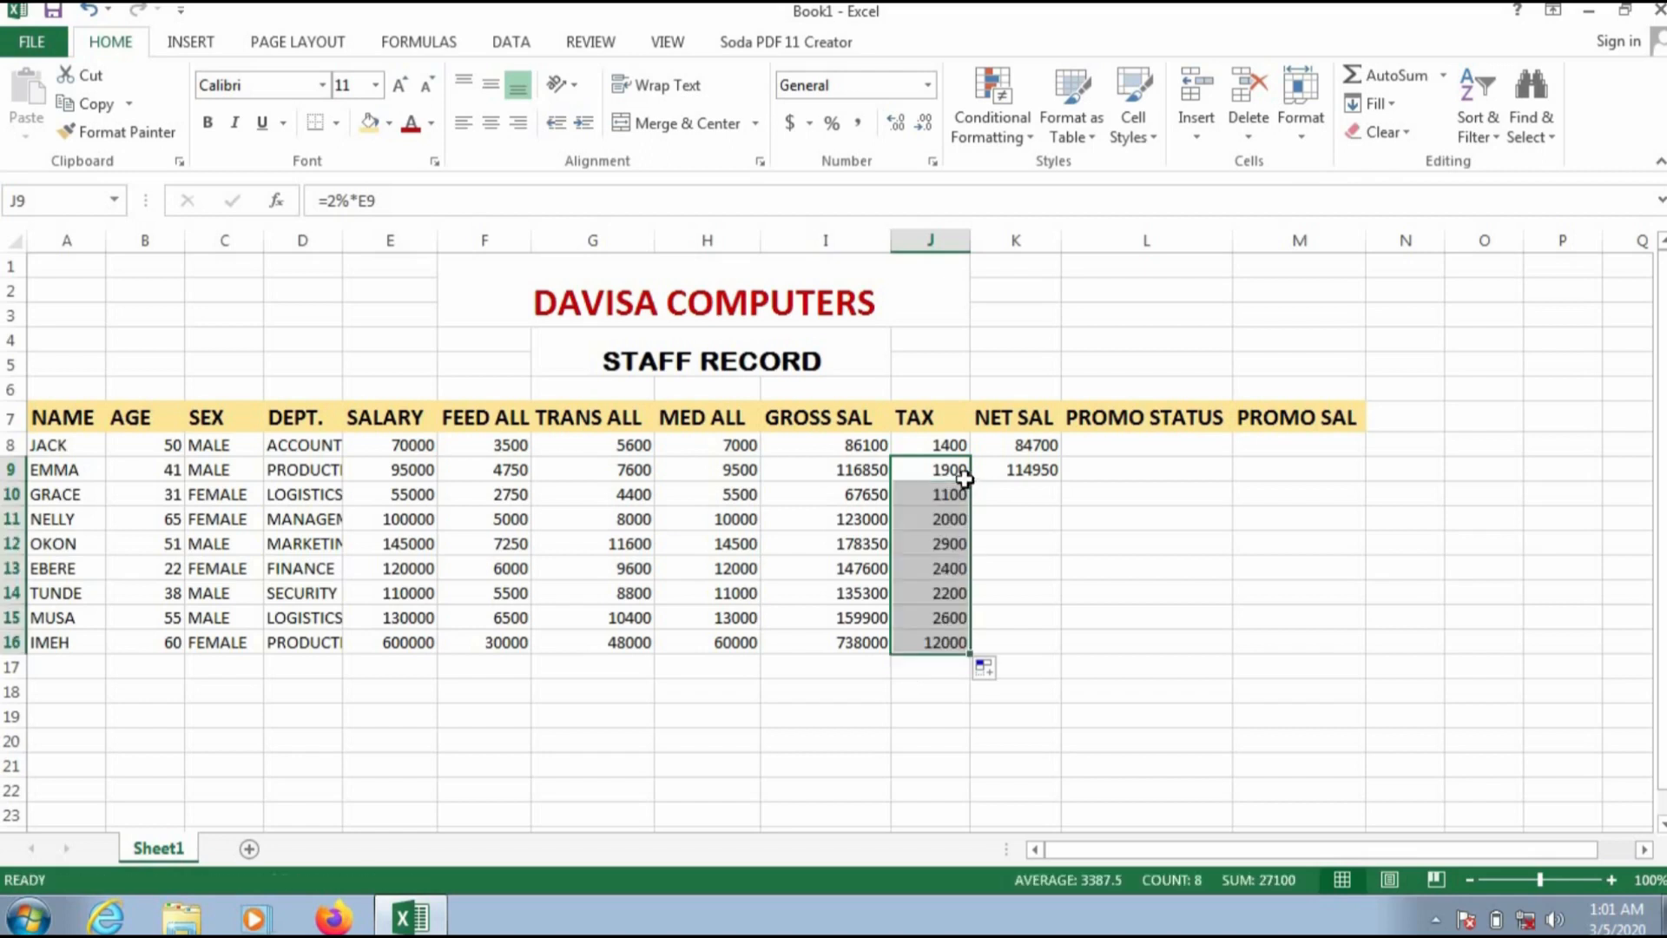
Step: Copy the net salary formula from K9 down through K16
{"action": "left_click", "coordinate": [1010, 469]}
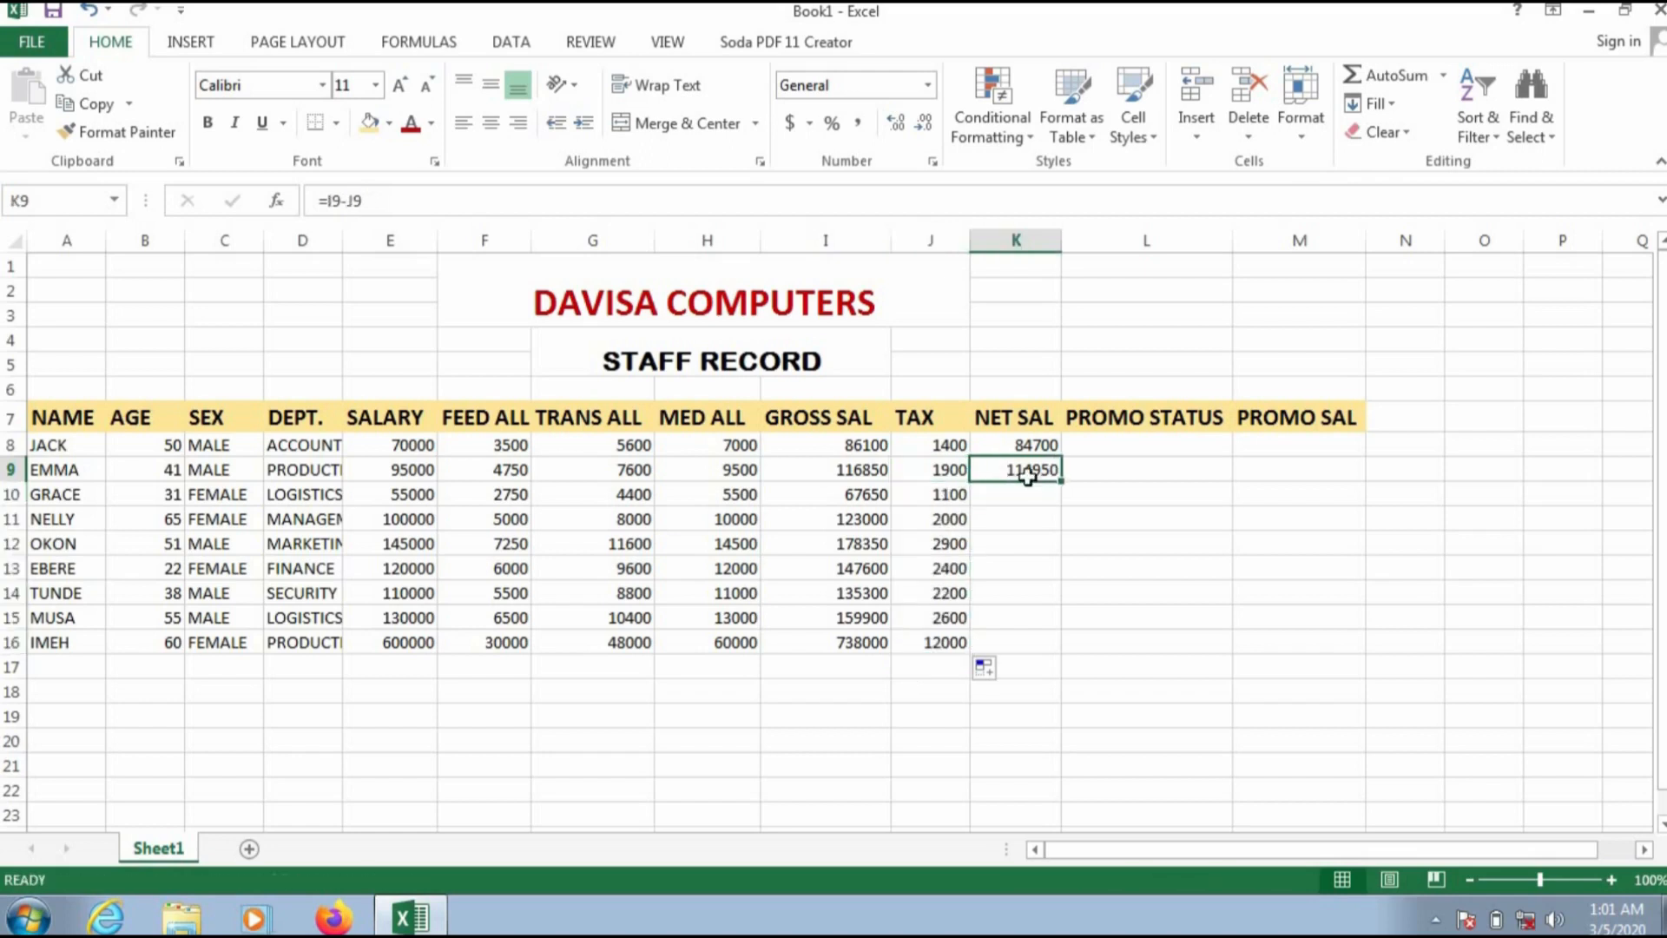
{"action": "left_click_drag", "start_coordinate": [1061, 479], "coordinate": [1059, 647]}
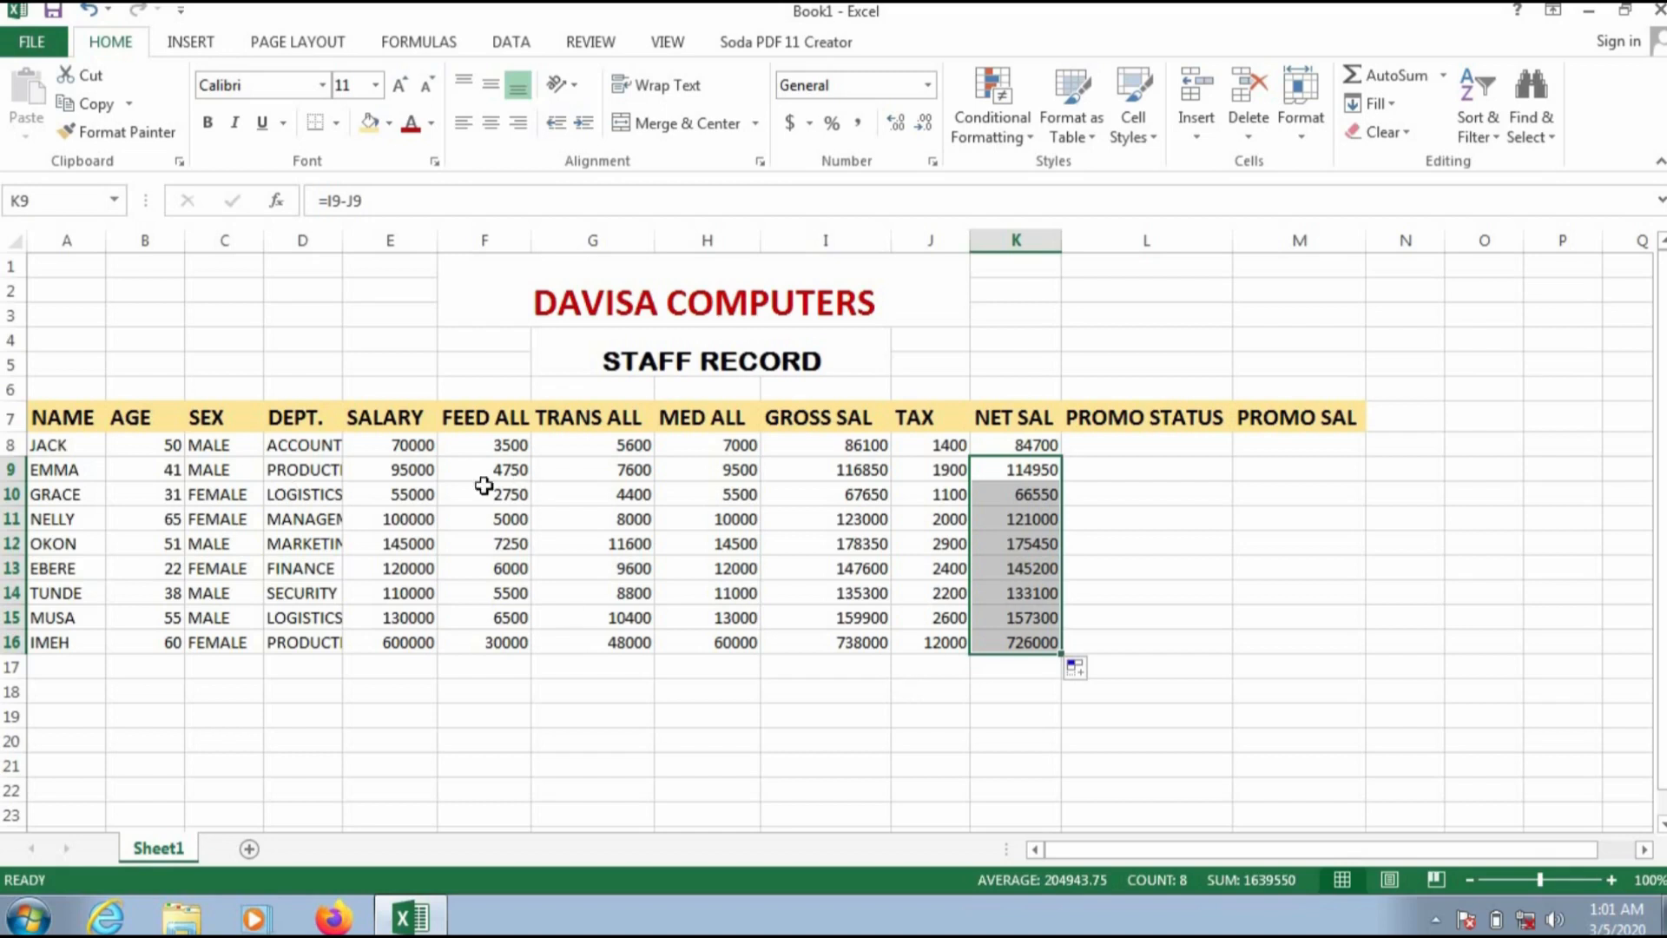
{"action": "left_click", "coordinate": [1038, 444]}
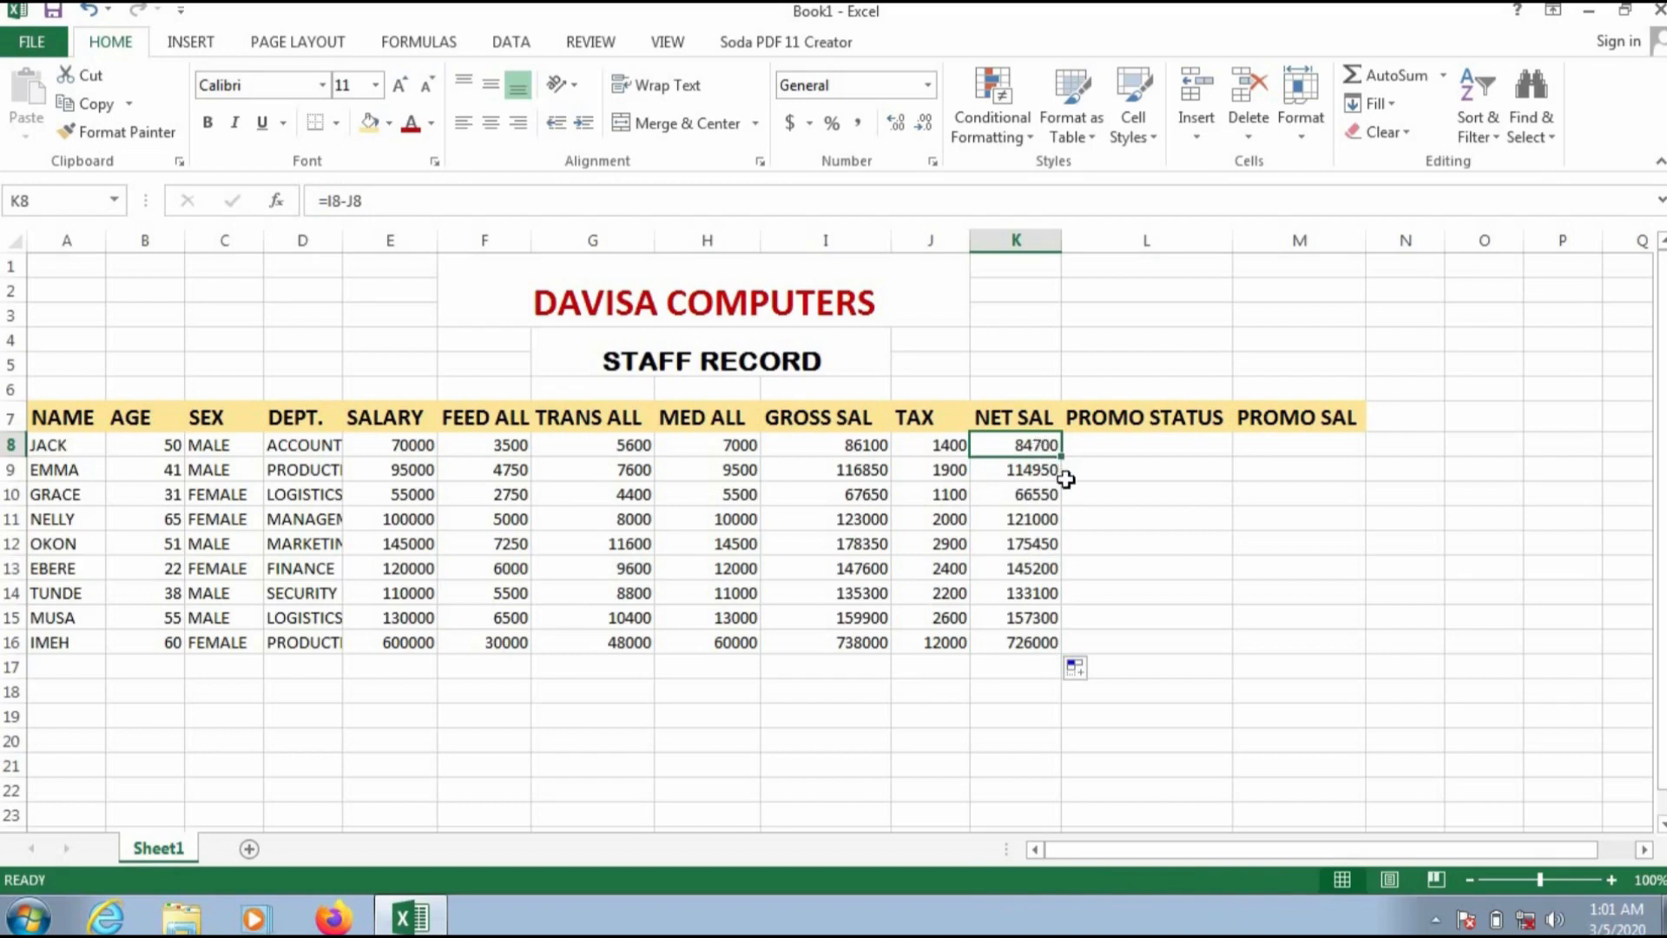
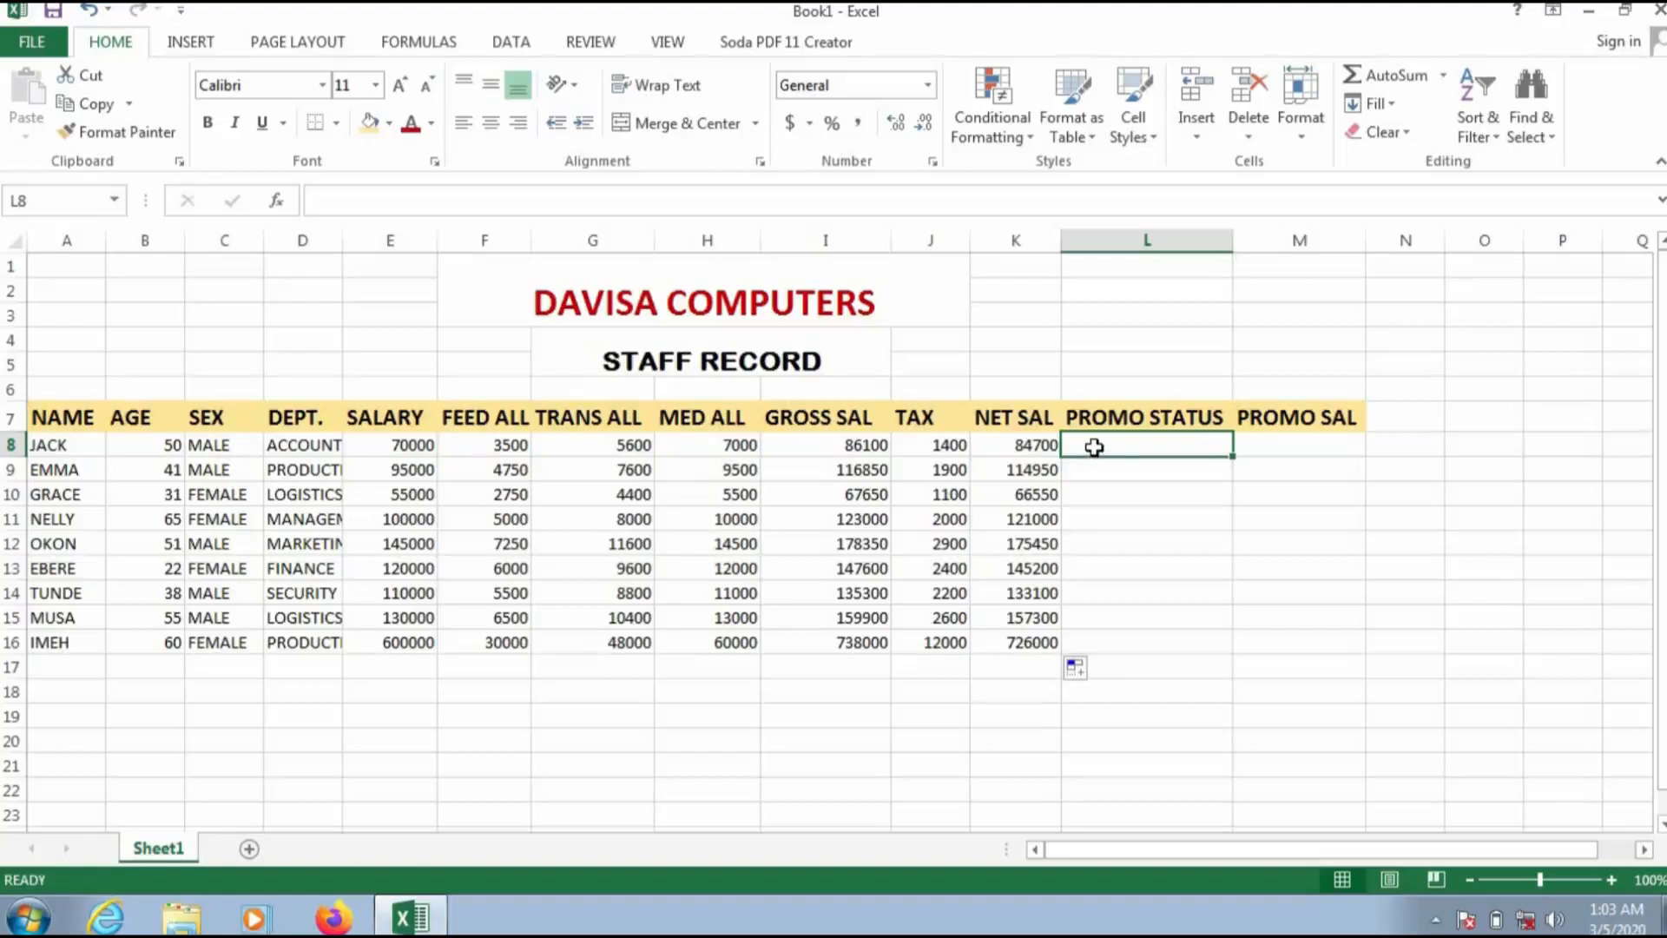
Step: Enter an IF formula in L8 returning "PRMOTED" when the age in B8 is 50 or more
{"action": "type", "text": "=IF("}
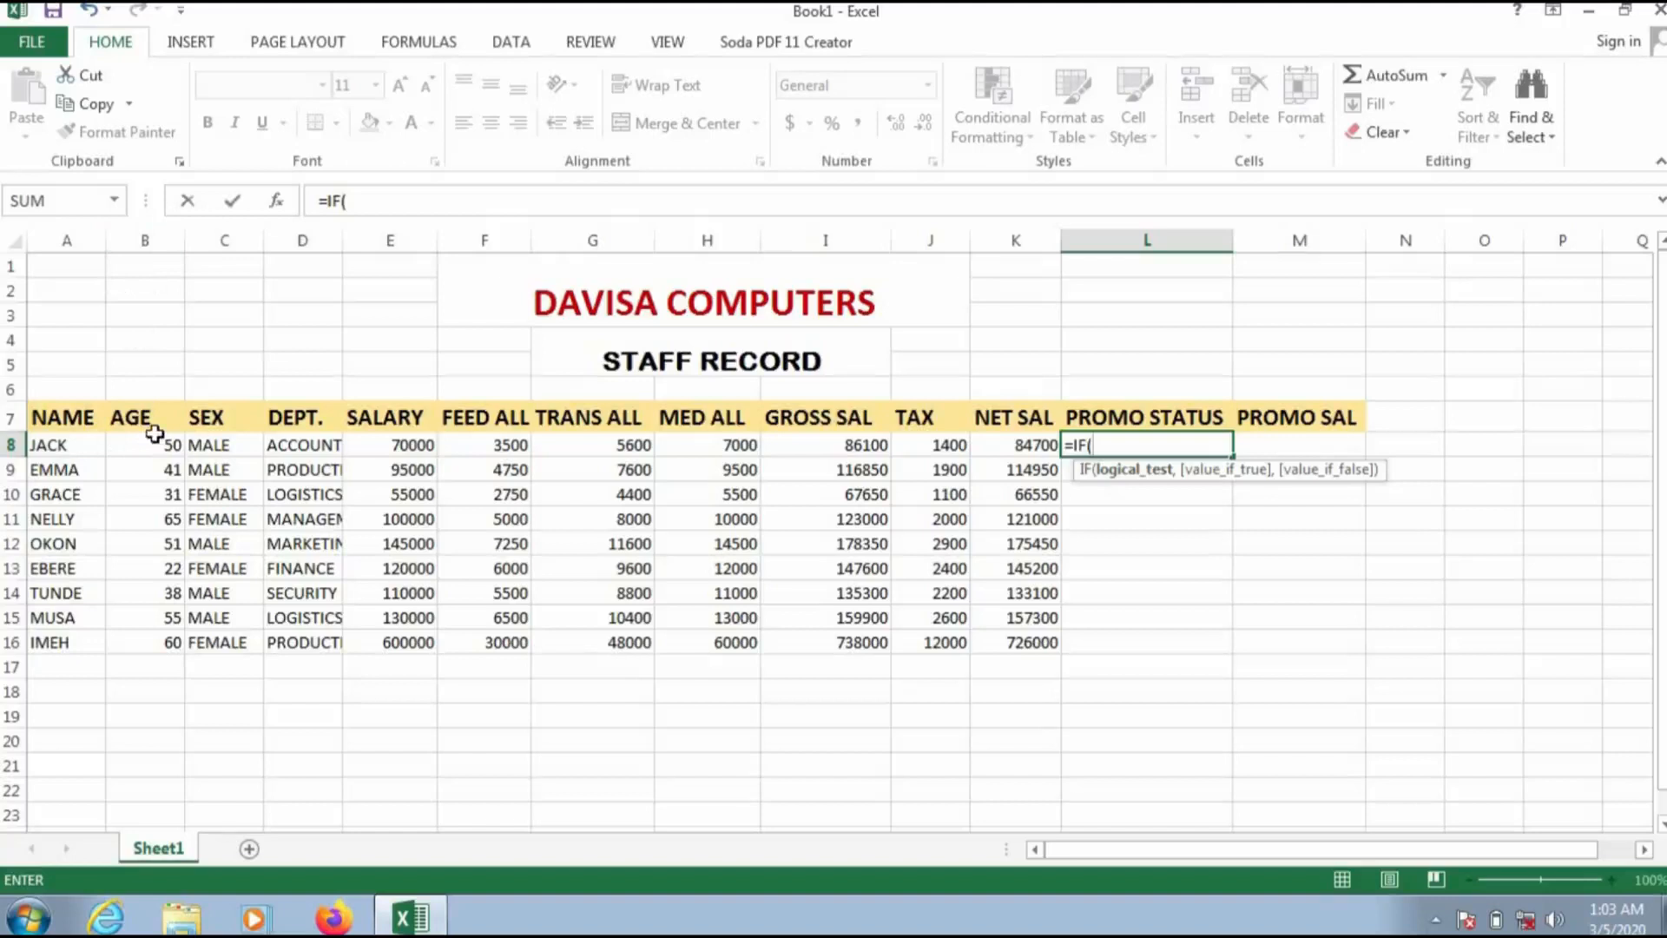
{"action": "type", "text": "B8"}
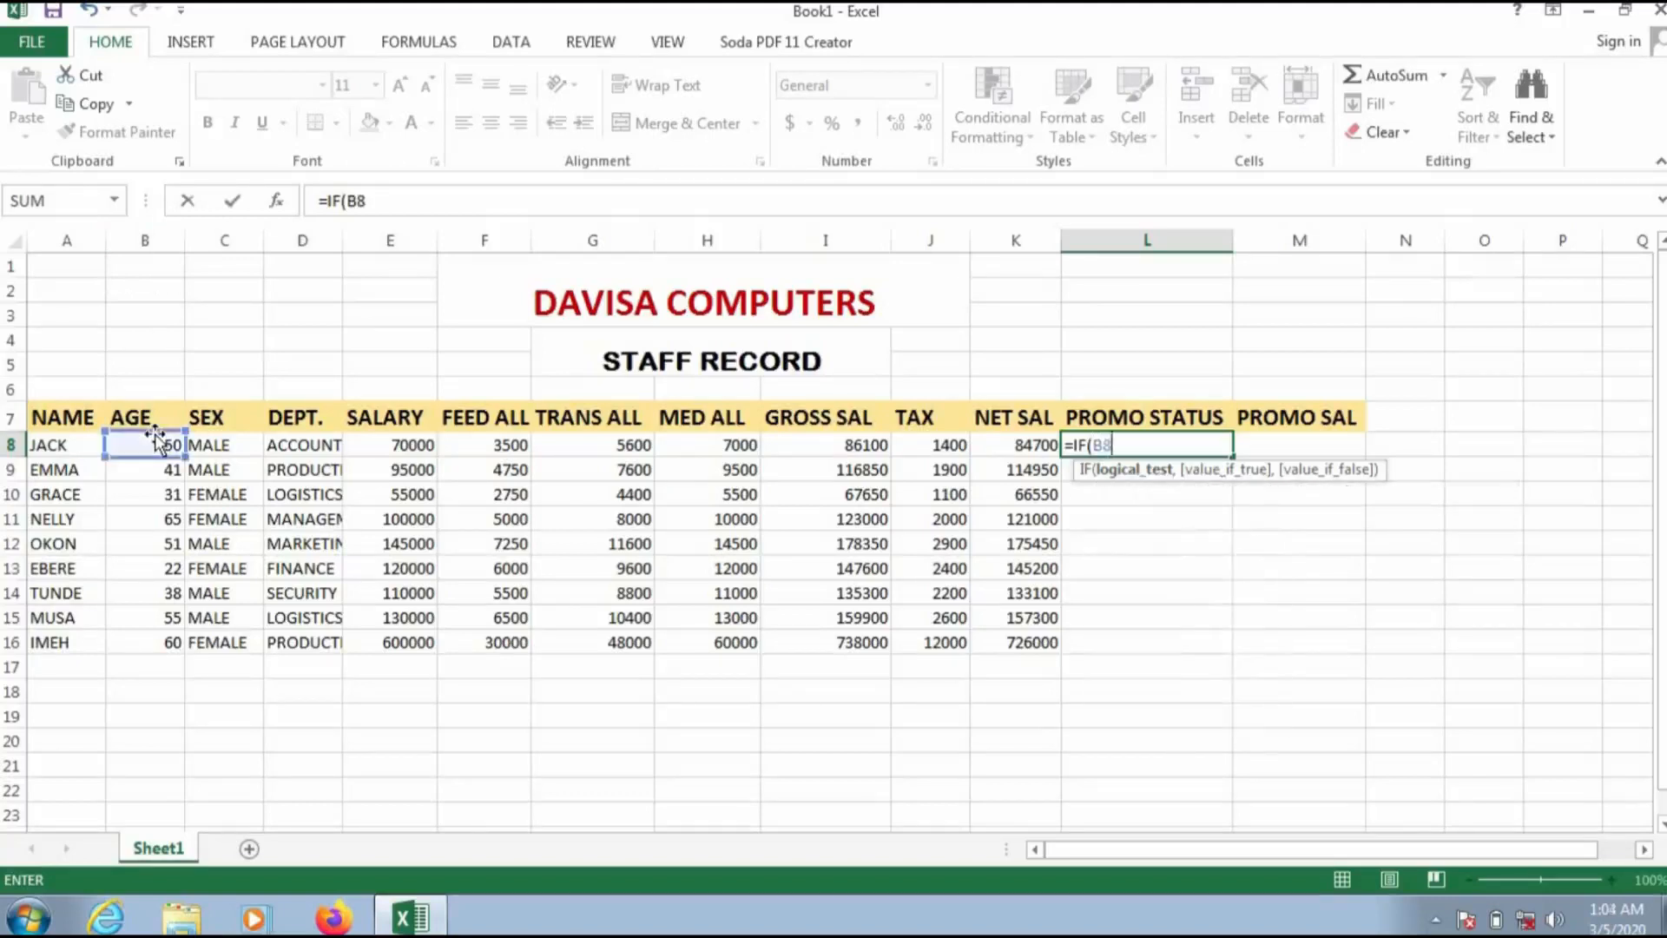
{"action": "type", "text": ">="}
{"action": "type", "text": "50,"}
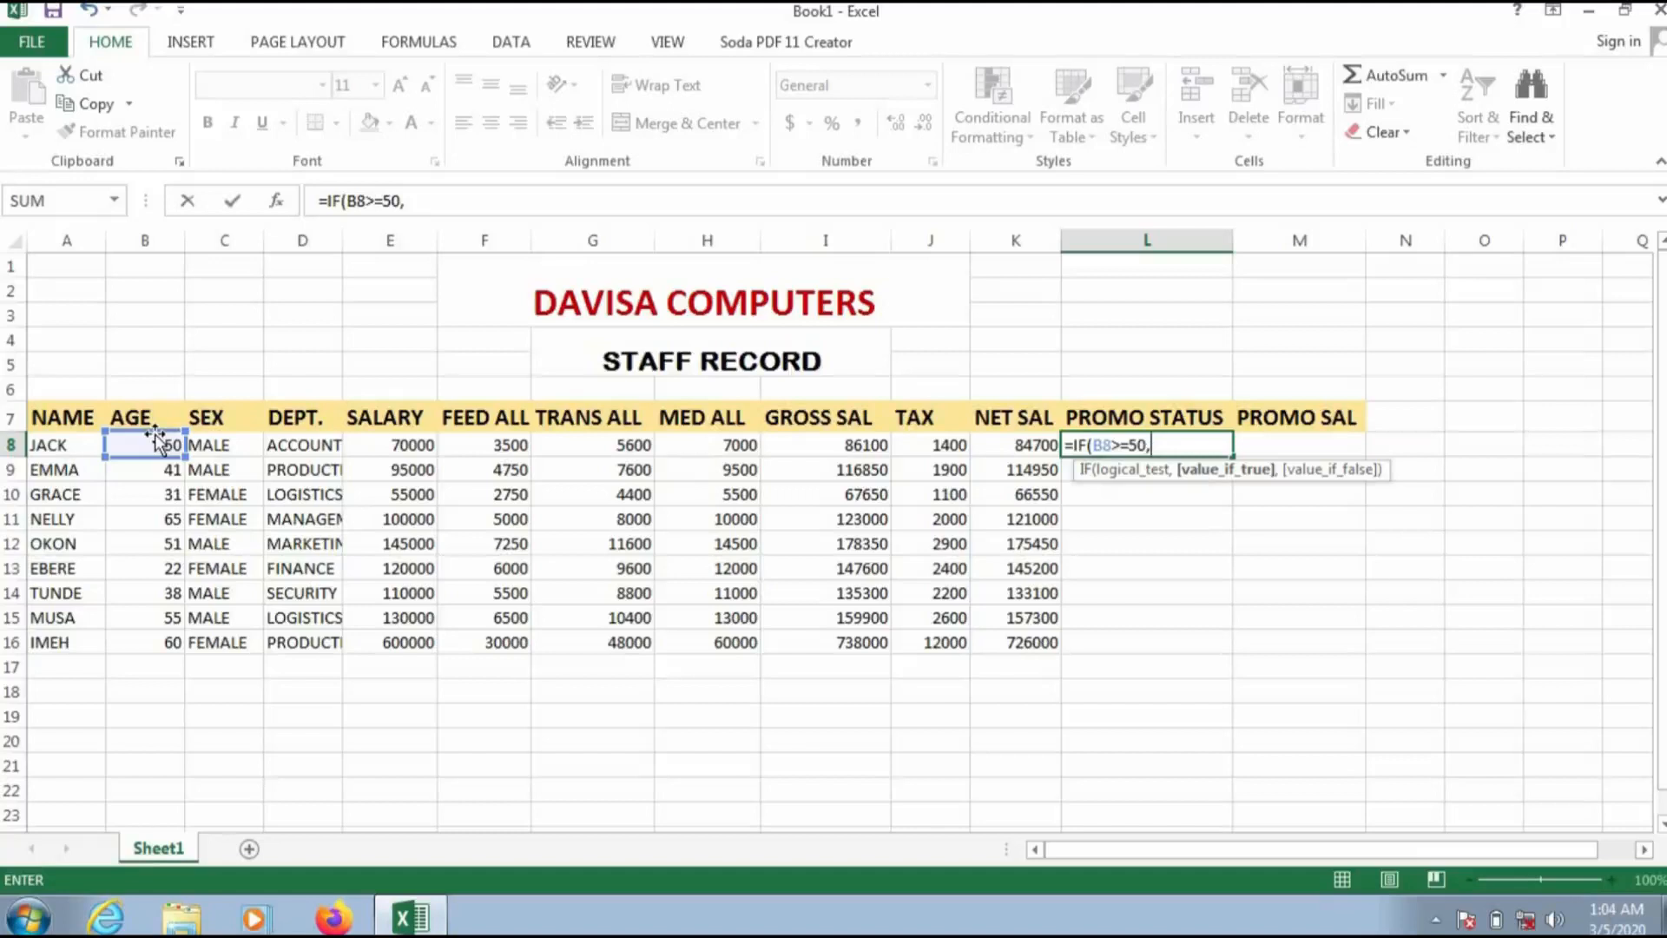
{"action": "type", "text": "\"PRMO"}
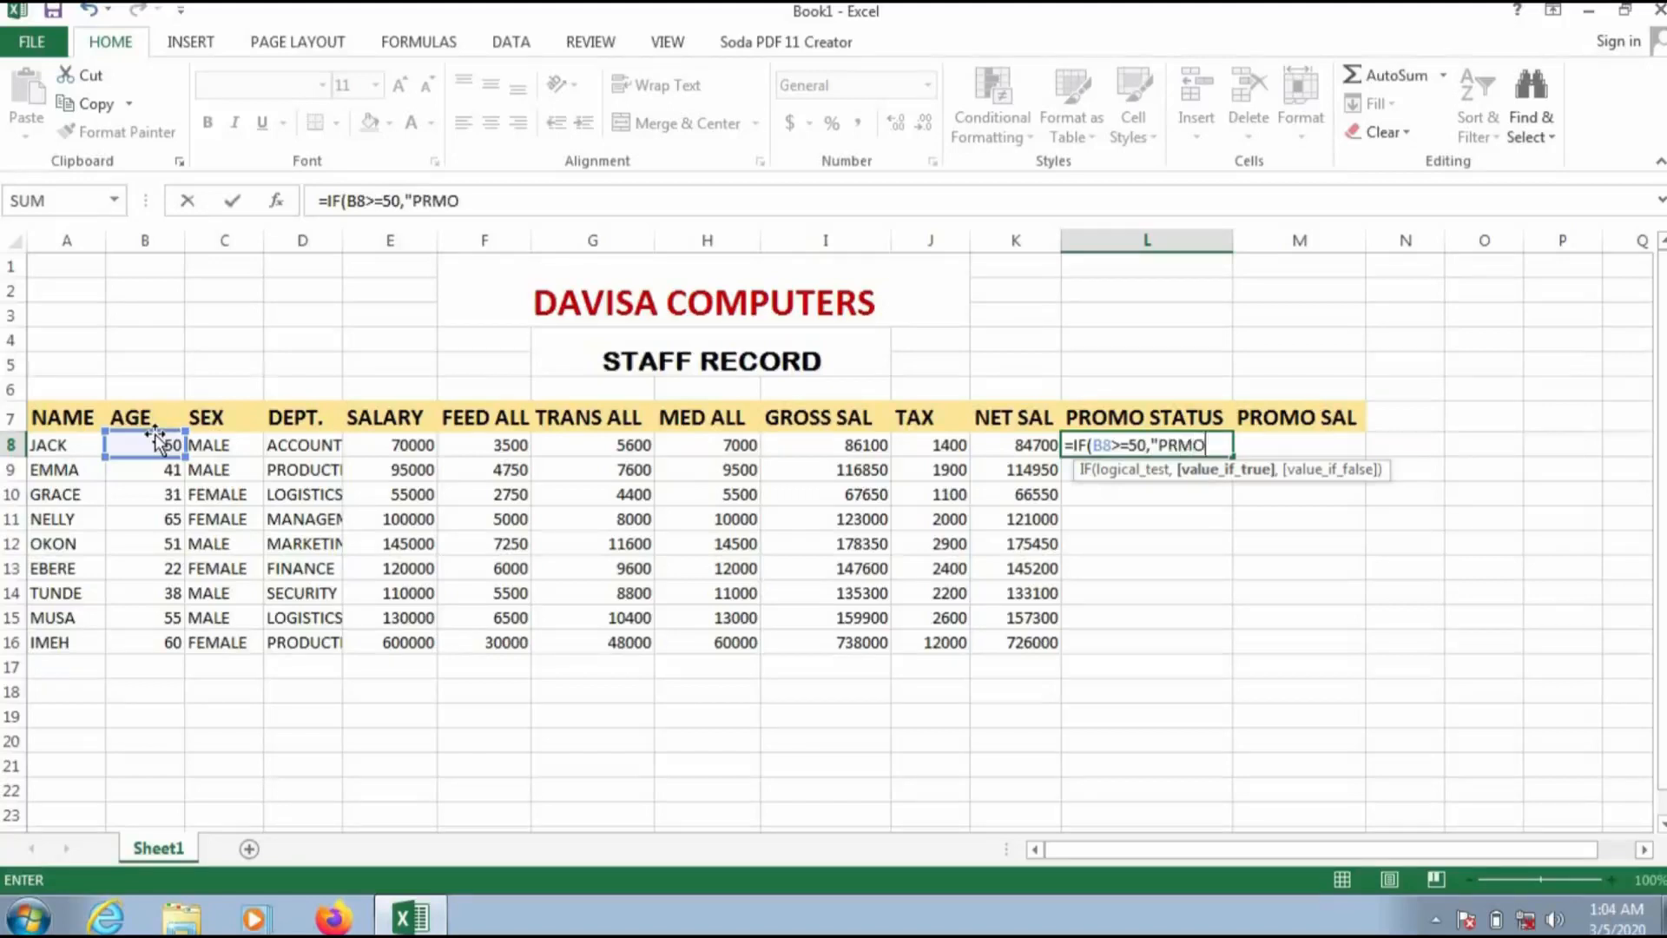
{"action": "type", "text": "TED\""}
{"action": "key", "text": "Left"}
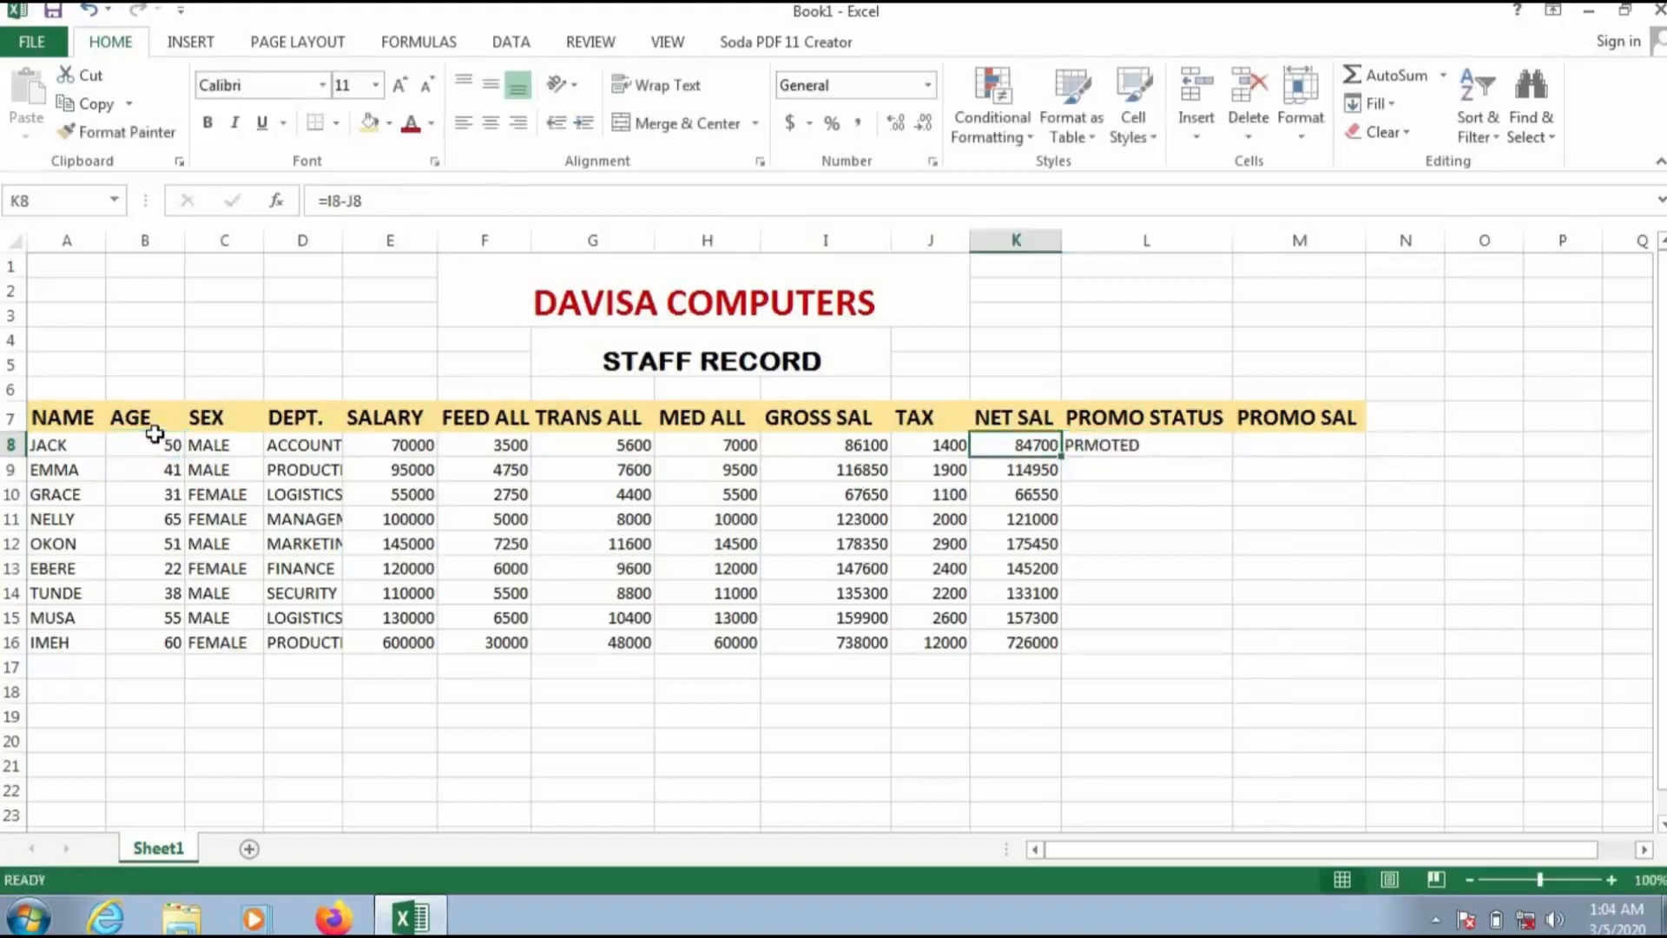
Step: Edit the L8 formula to correct the spelling to "PROMOTED" and add "NOT PROMOTED" as the false result
{"action": "left_click", "coordinate": [1139, 444]}
{"action": "double_click", "coordinate": [1139, 444]}
{"action": "left_click", "coordinate": [1178, 445]}
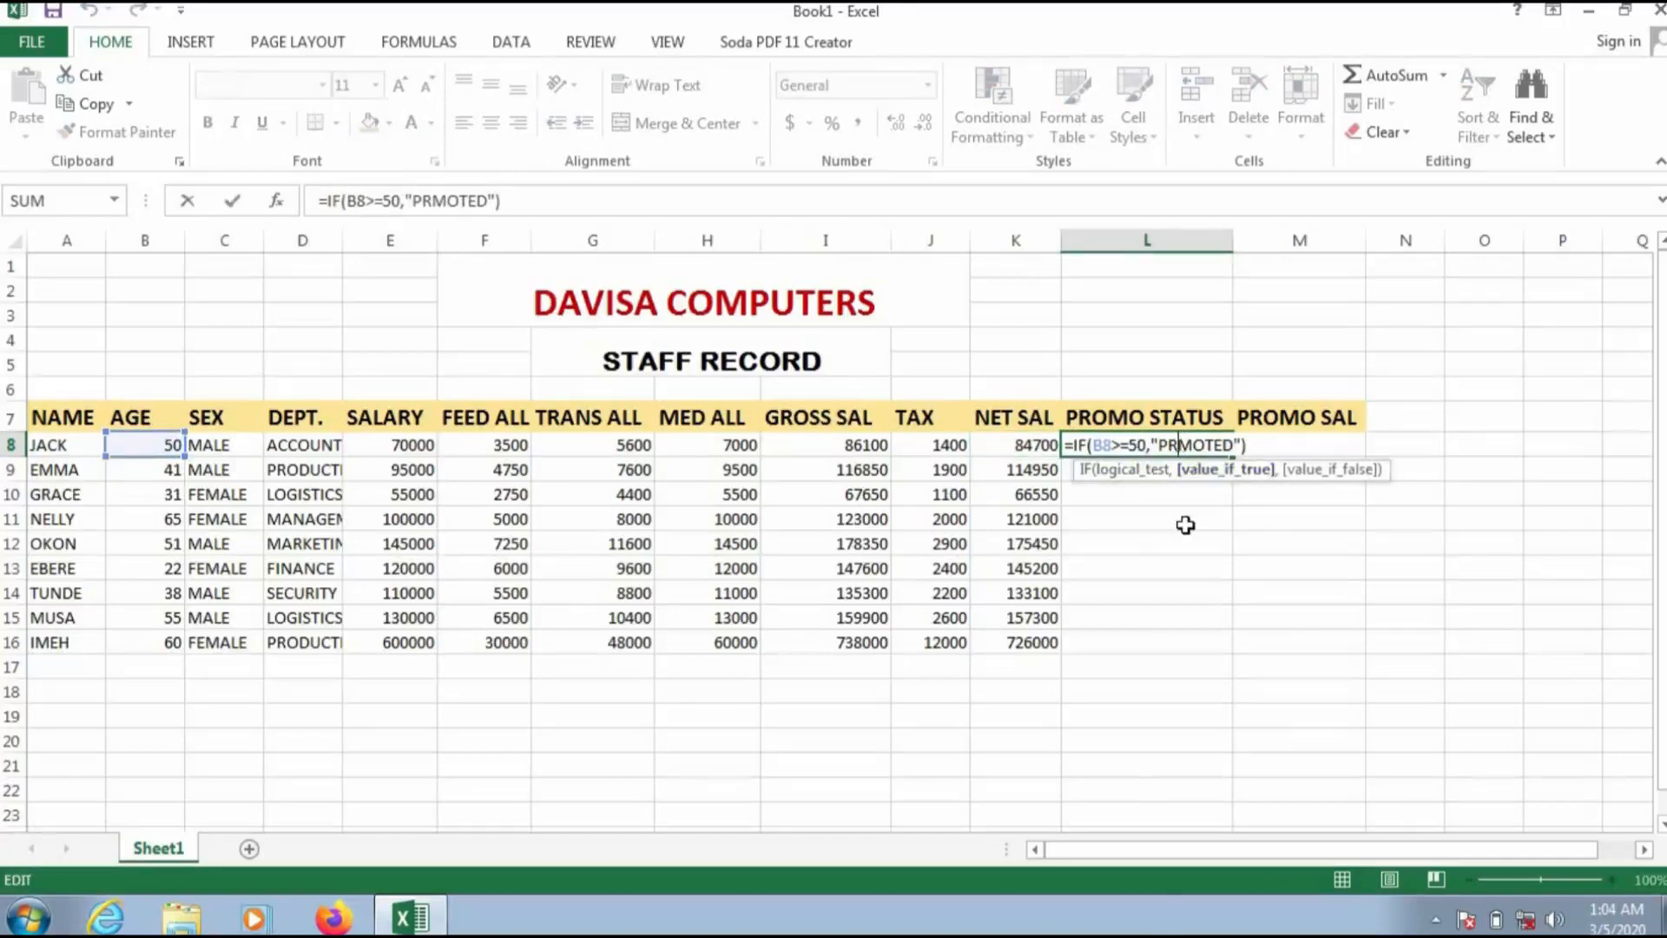
{"action": "type", "text": "O"}
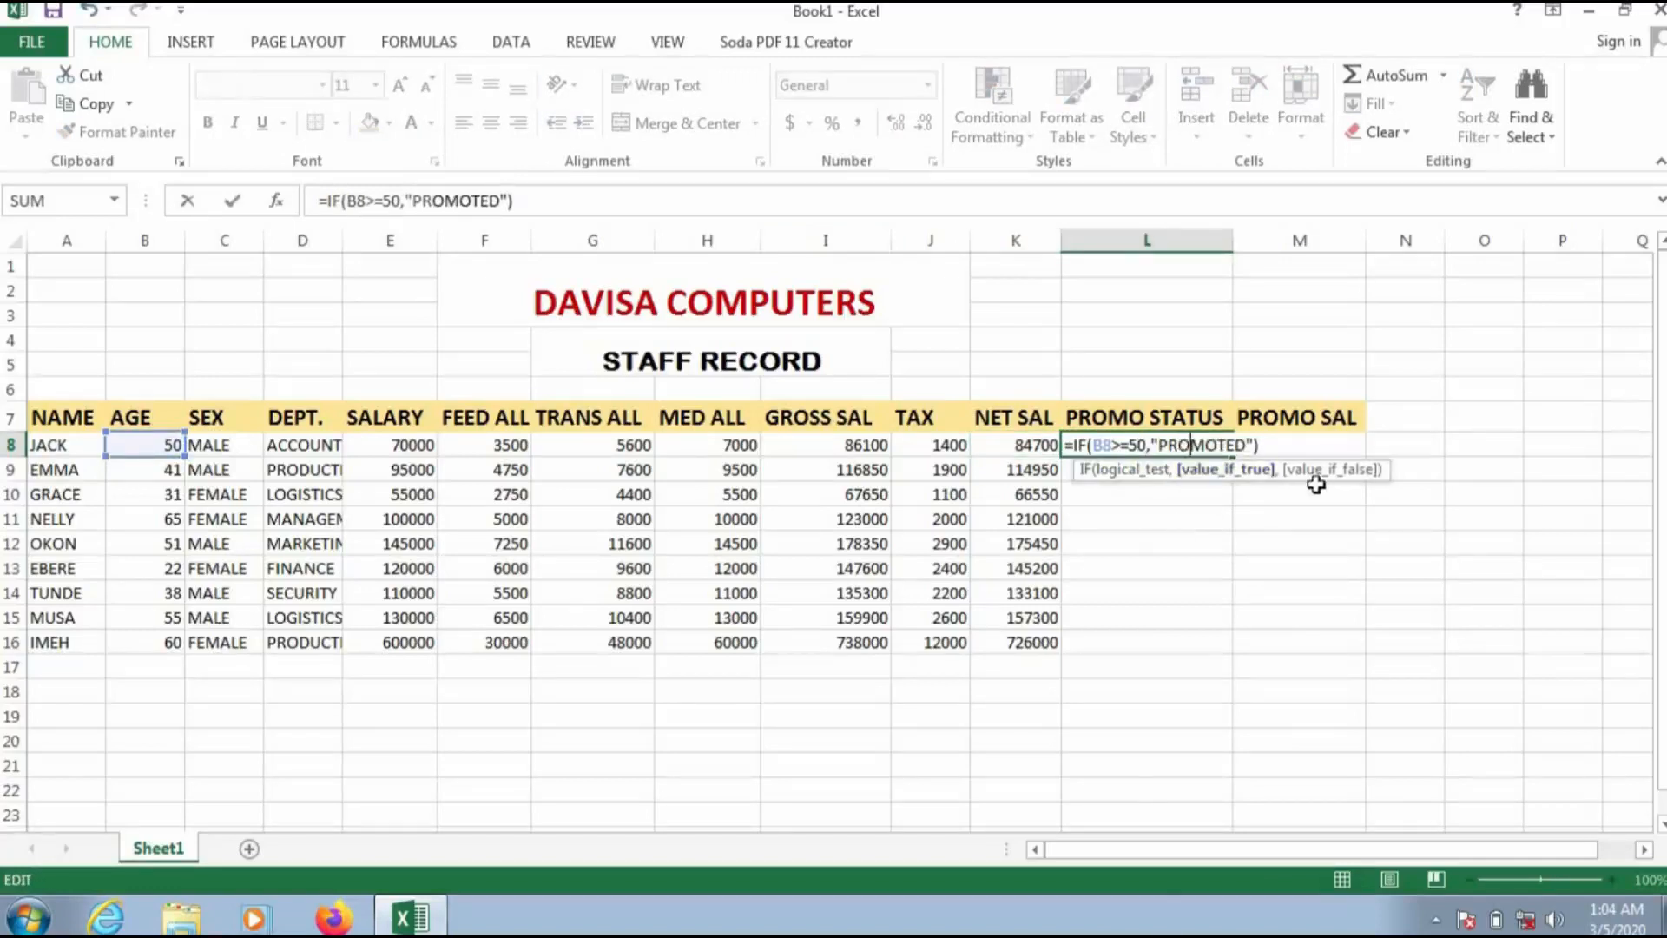
{"action": "key", "text": "Right"}
{"action": "key", "text": "Right"}
{"action": "key", "text": "Right"}
{"action": "key", "text": "Right"}
{"action": "key", "text": "Right"}
{"action": "key", "text": "Right"}
{"action": "type", "text": ","}
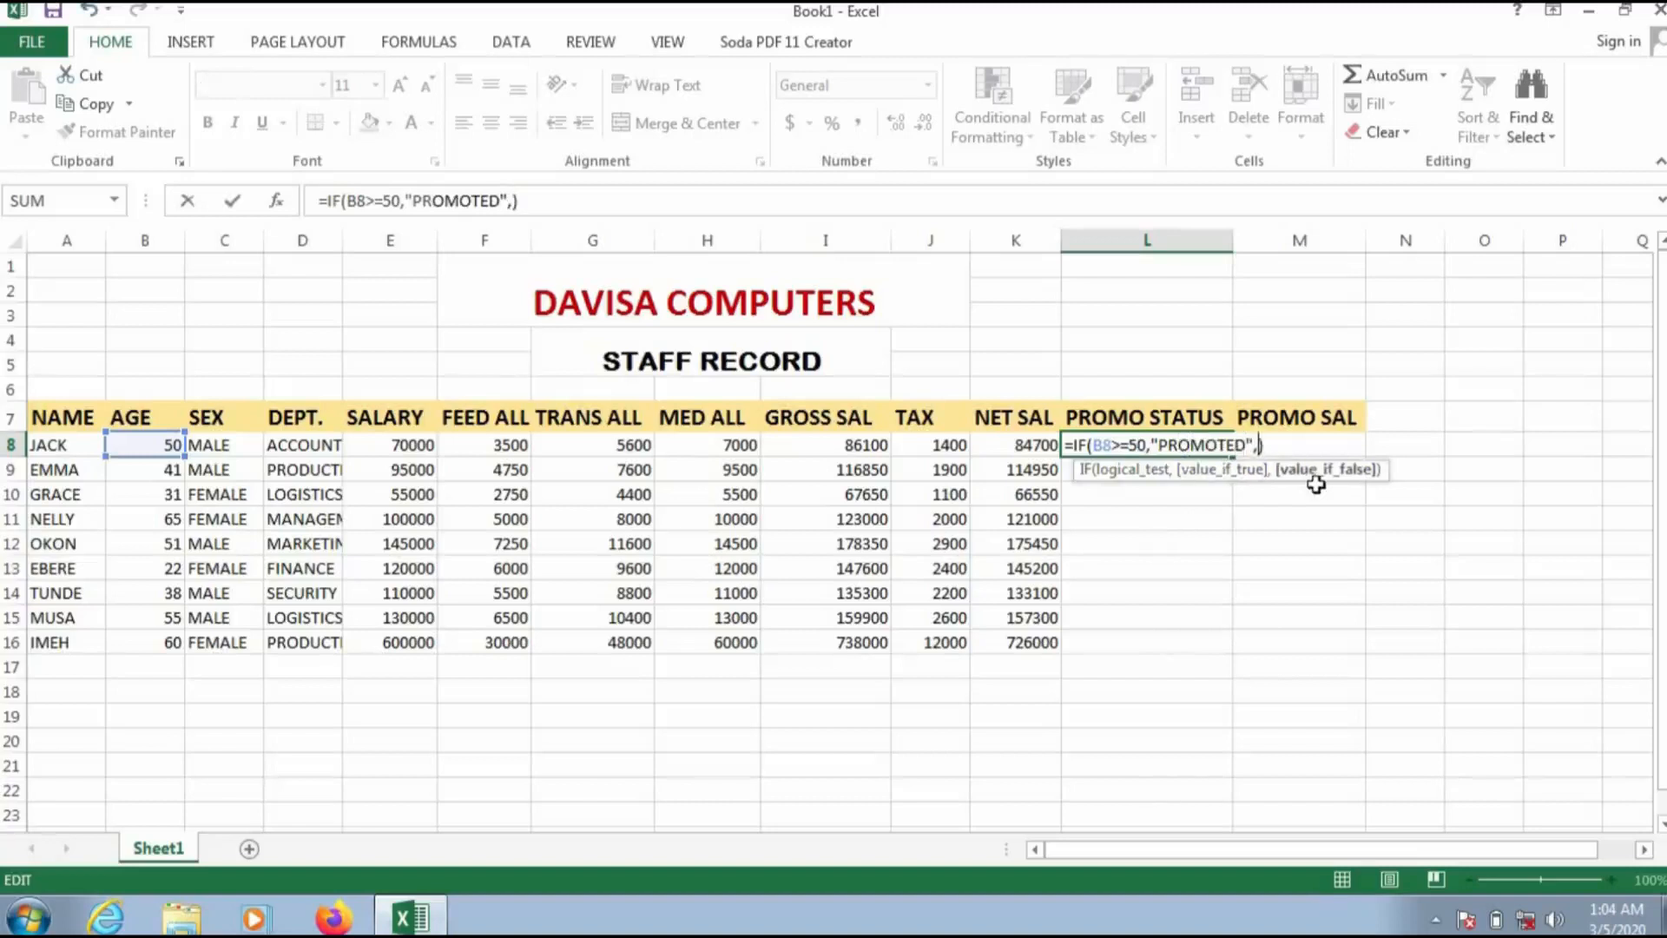
{"action": "type", "text": "\"NOT P"}
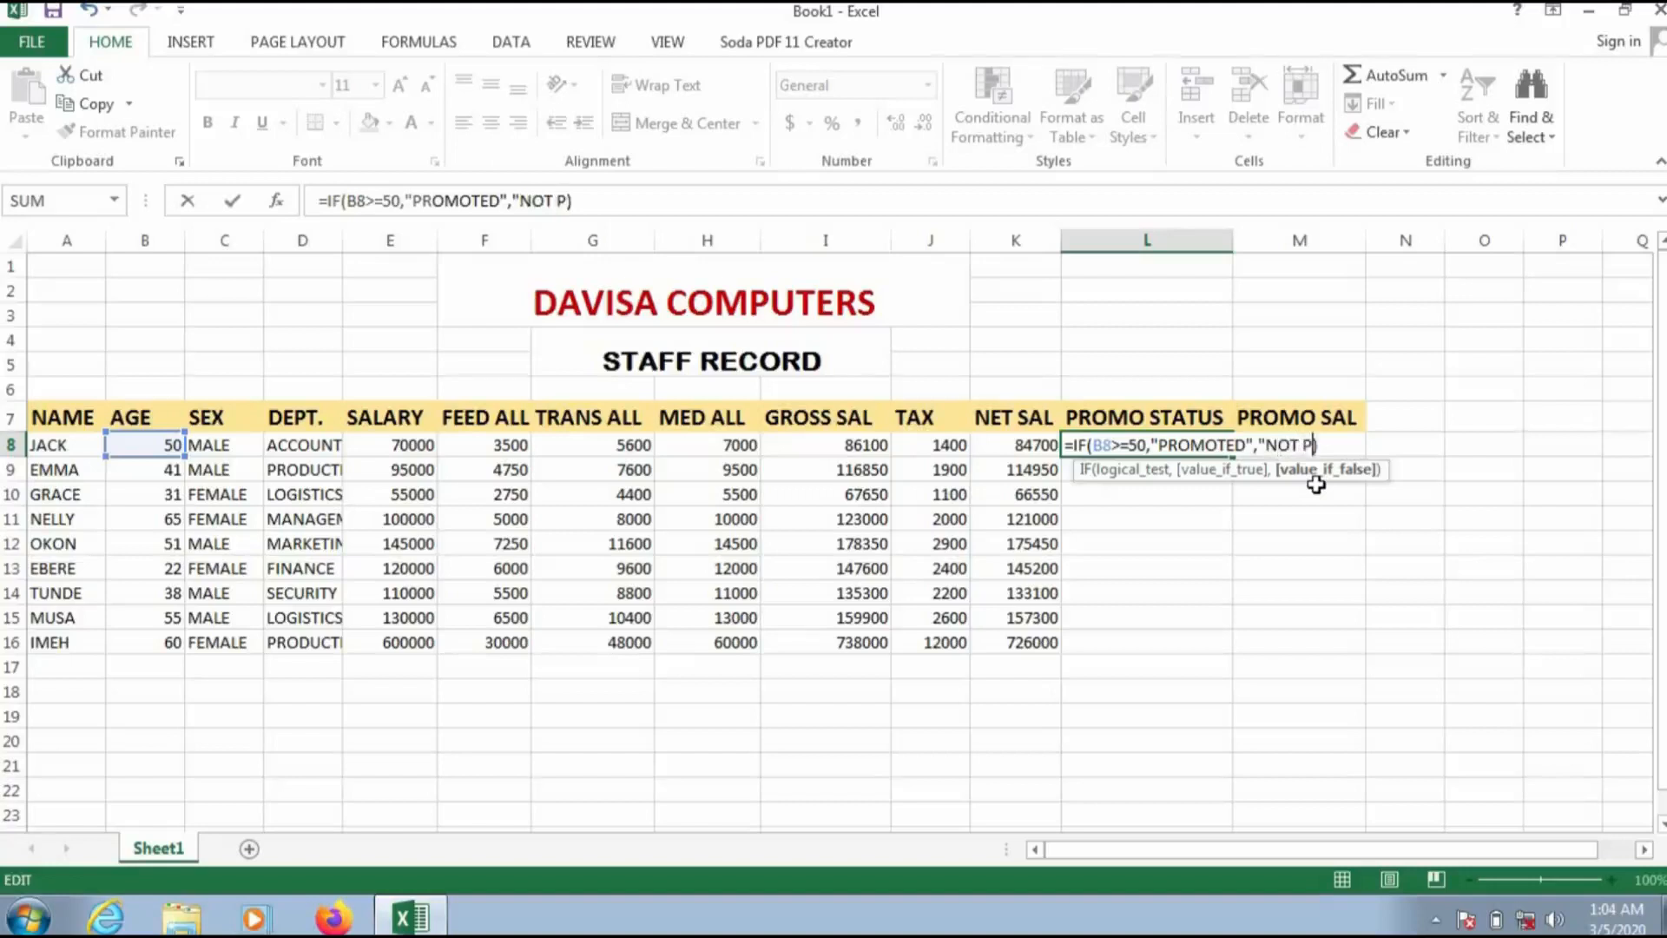
{"action": "type", "text": "ROMOTED"}
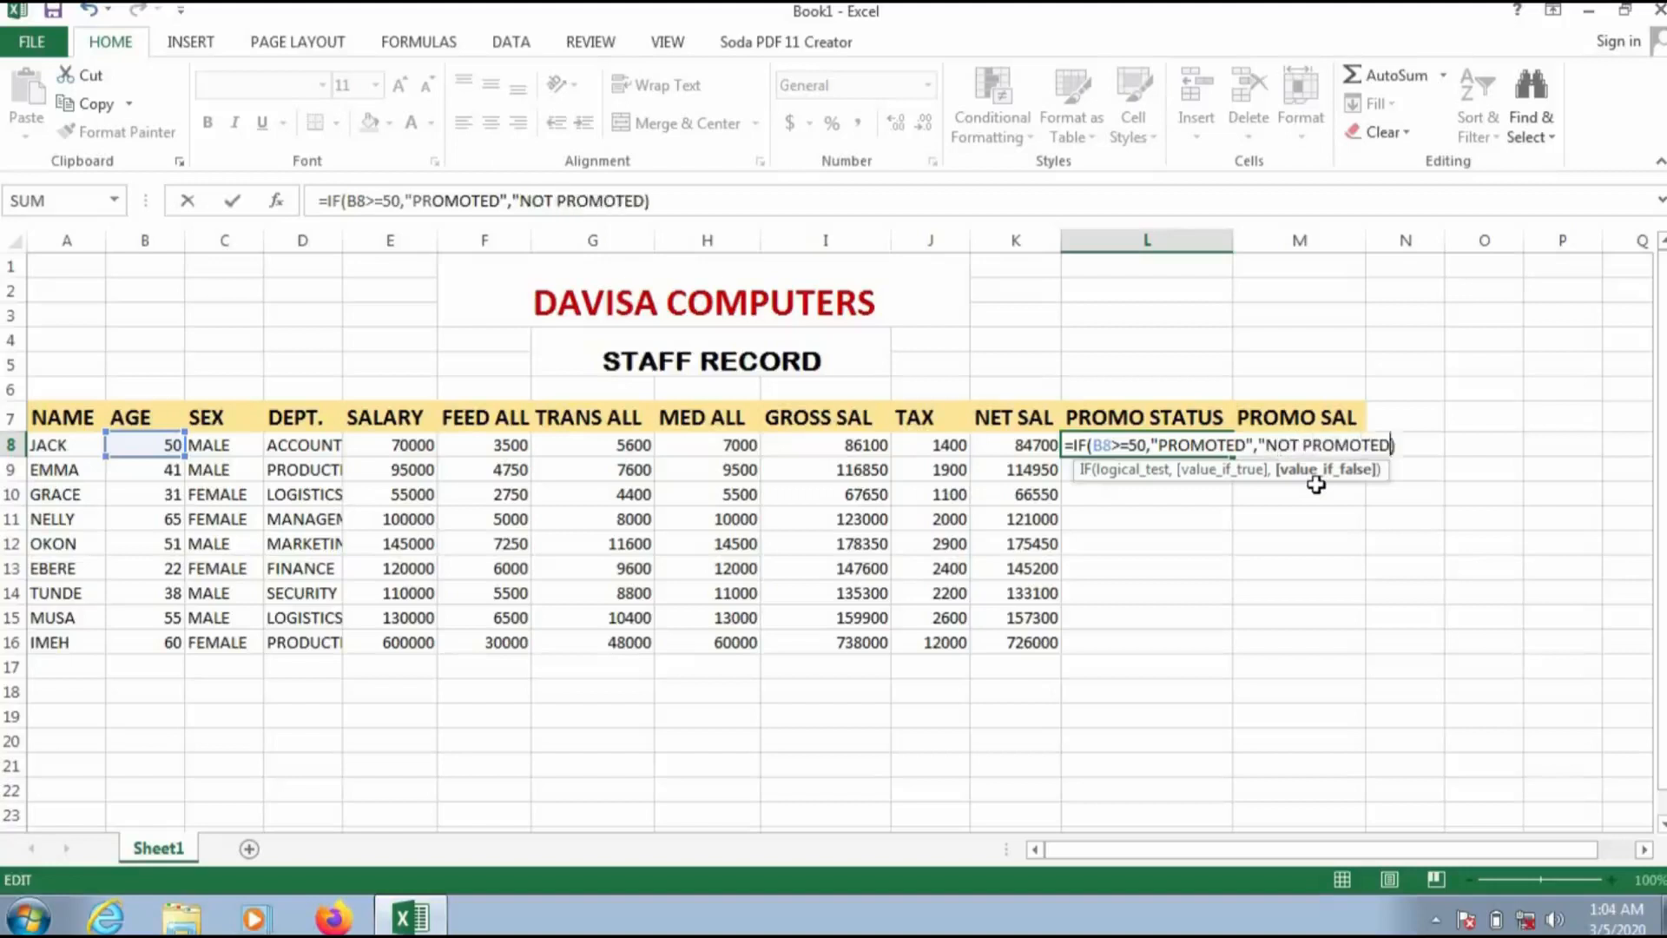
{"action": "type", "text": "\")"}
{"action": "key", "text": "Return"}
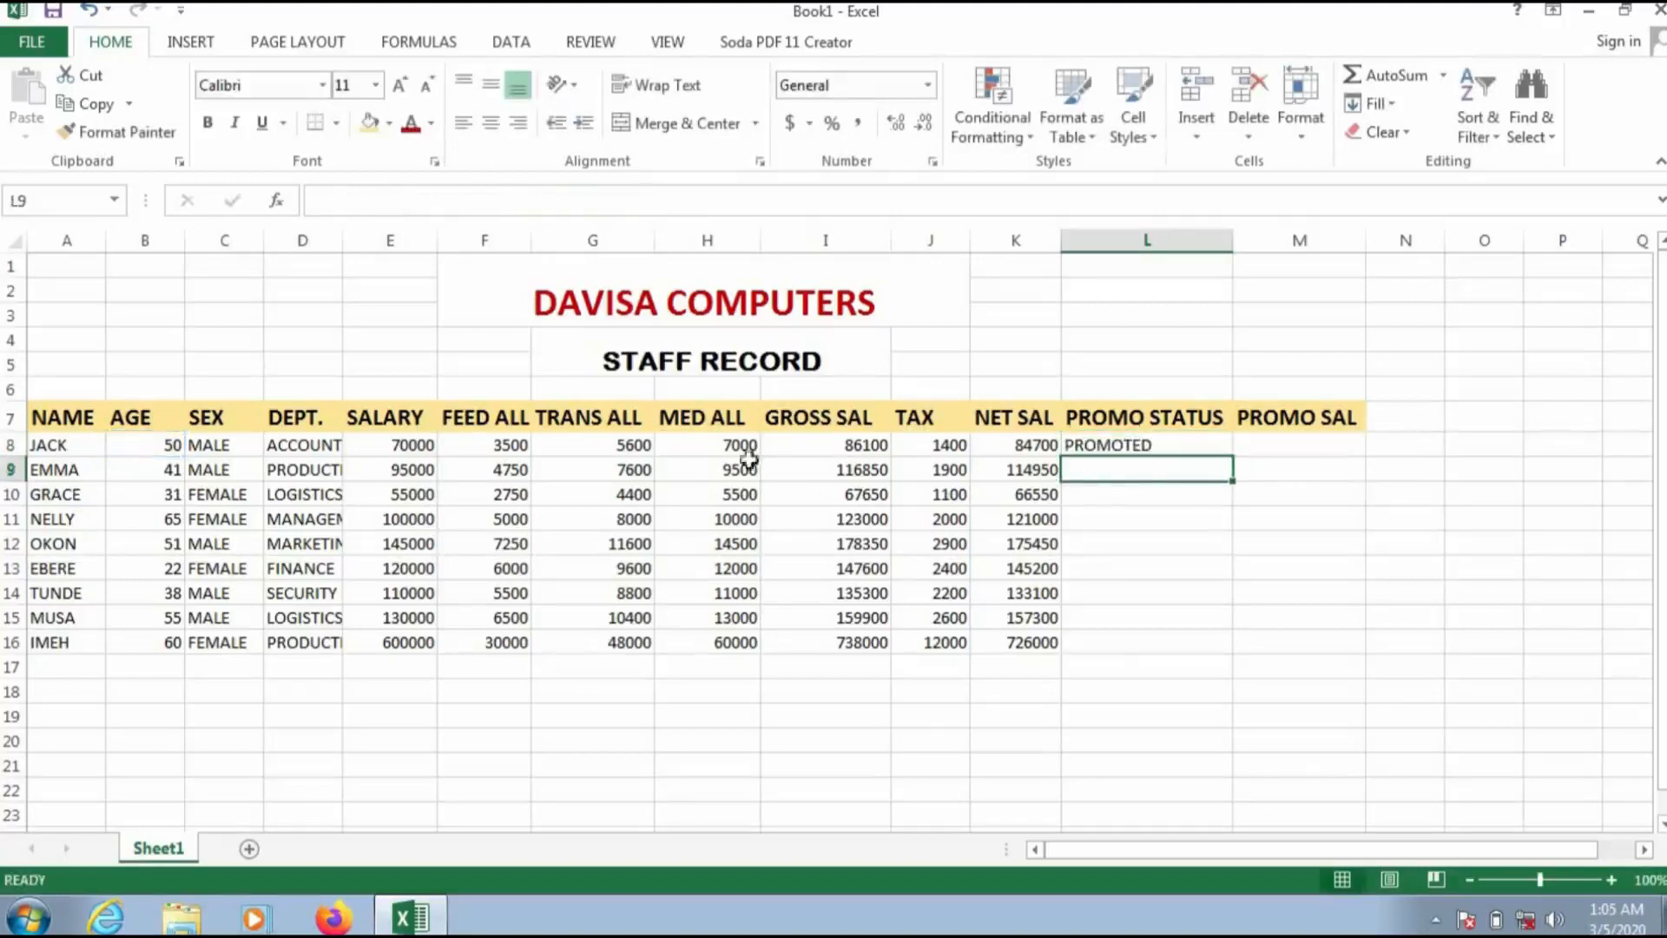
Step: Inspect the promotion status formula of L8 in the formula bar
{"action": "left_click", "coordinate": [1142, 448]}
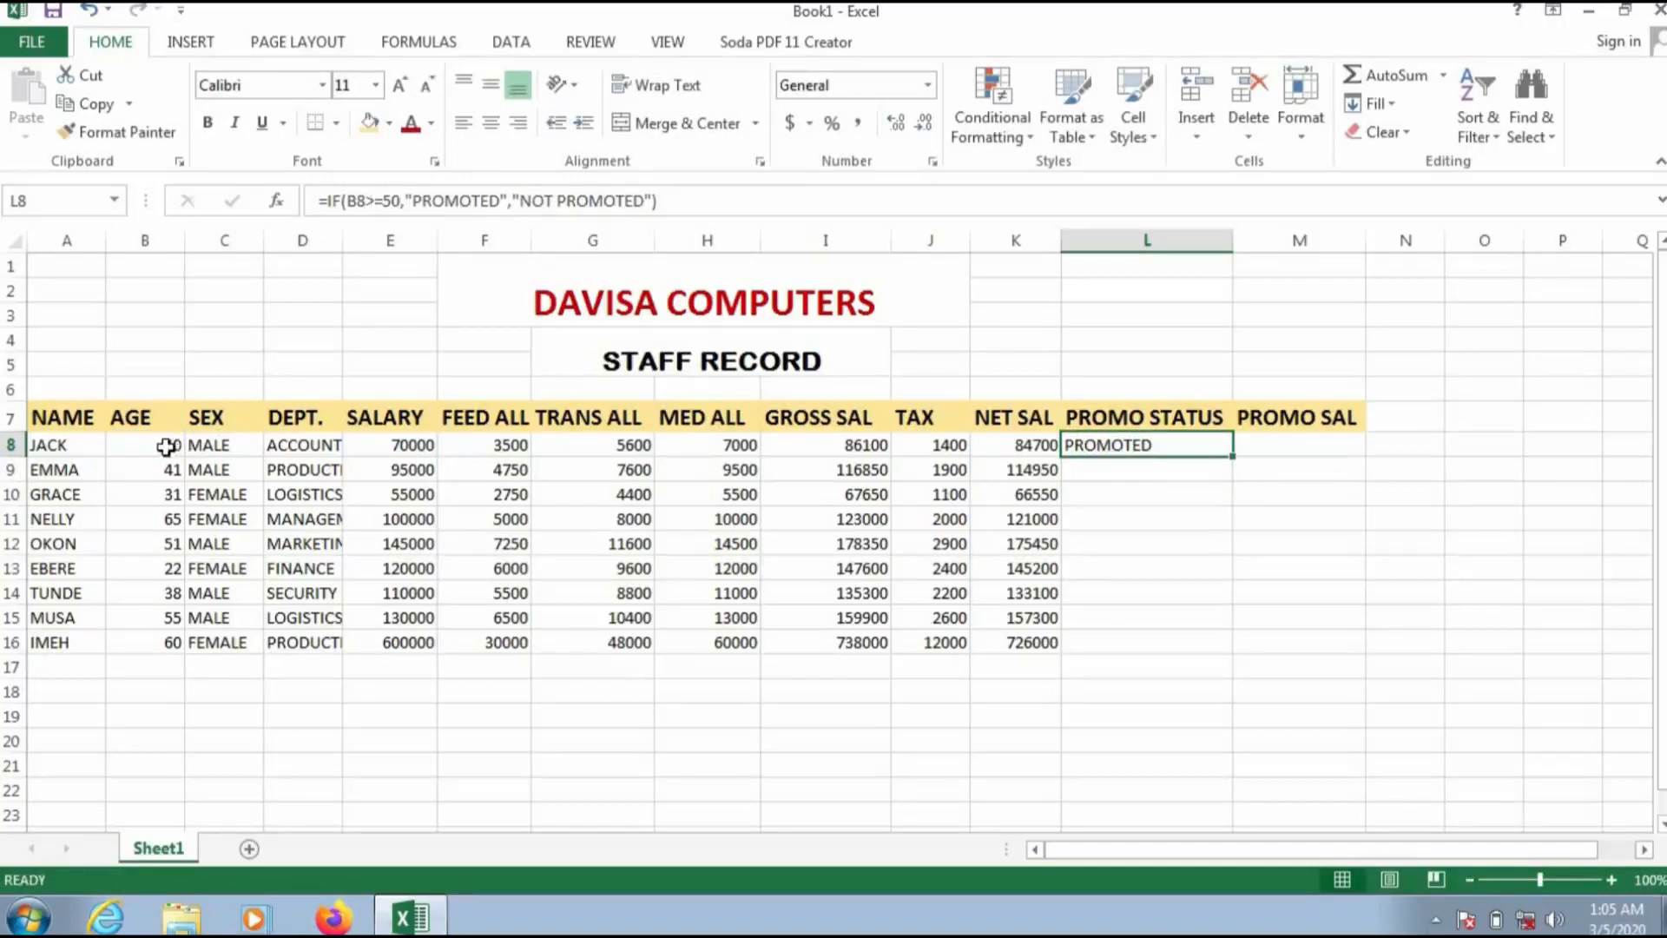
{"action": "left_click", "coordinate": [388, 200]}
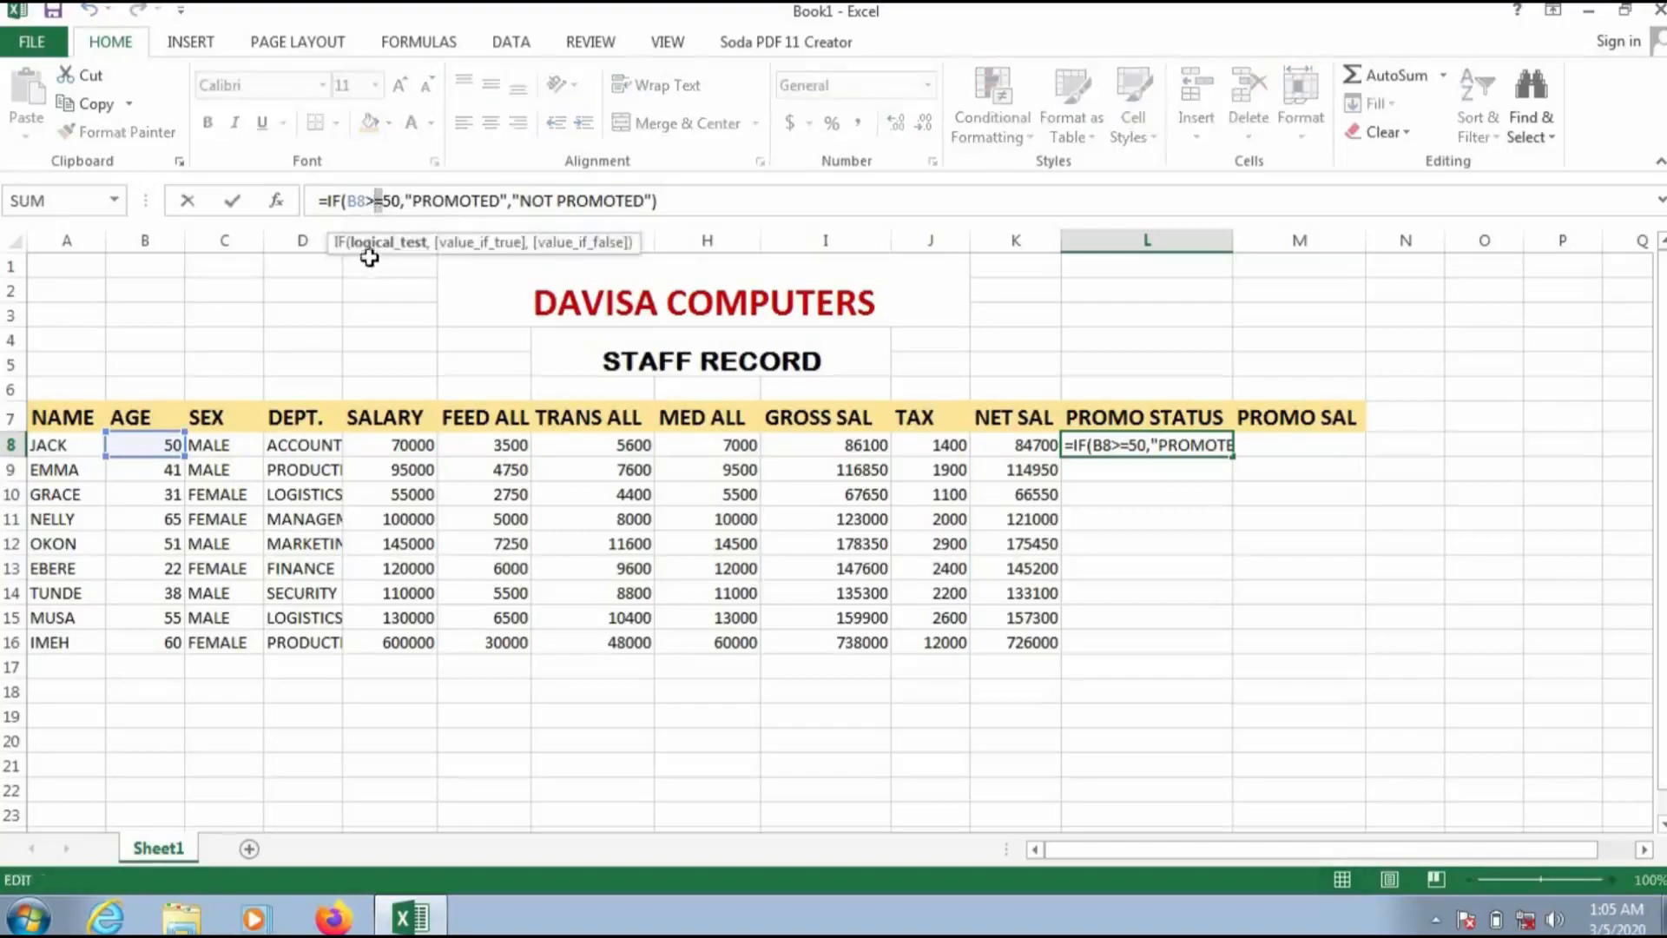
{"action": "left_click", "coordinate": [399, 211]}
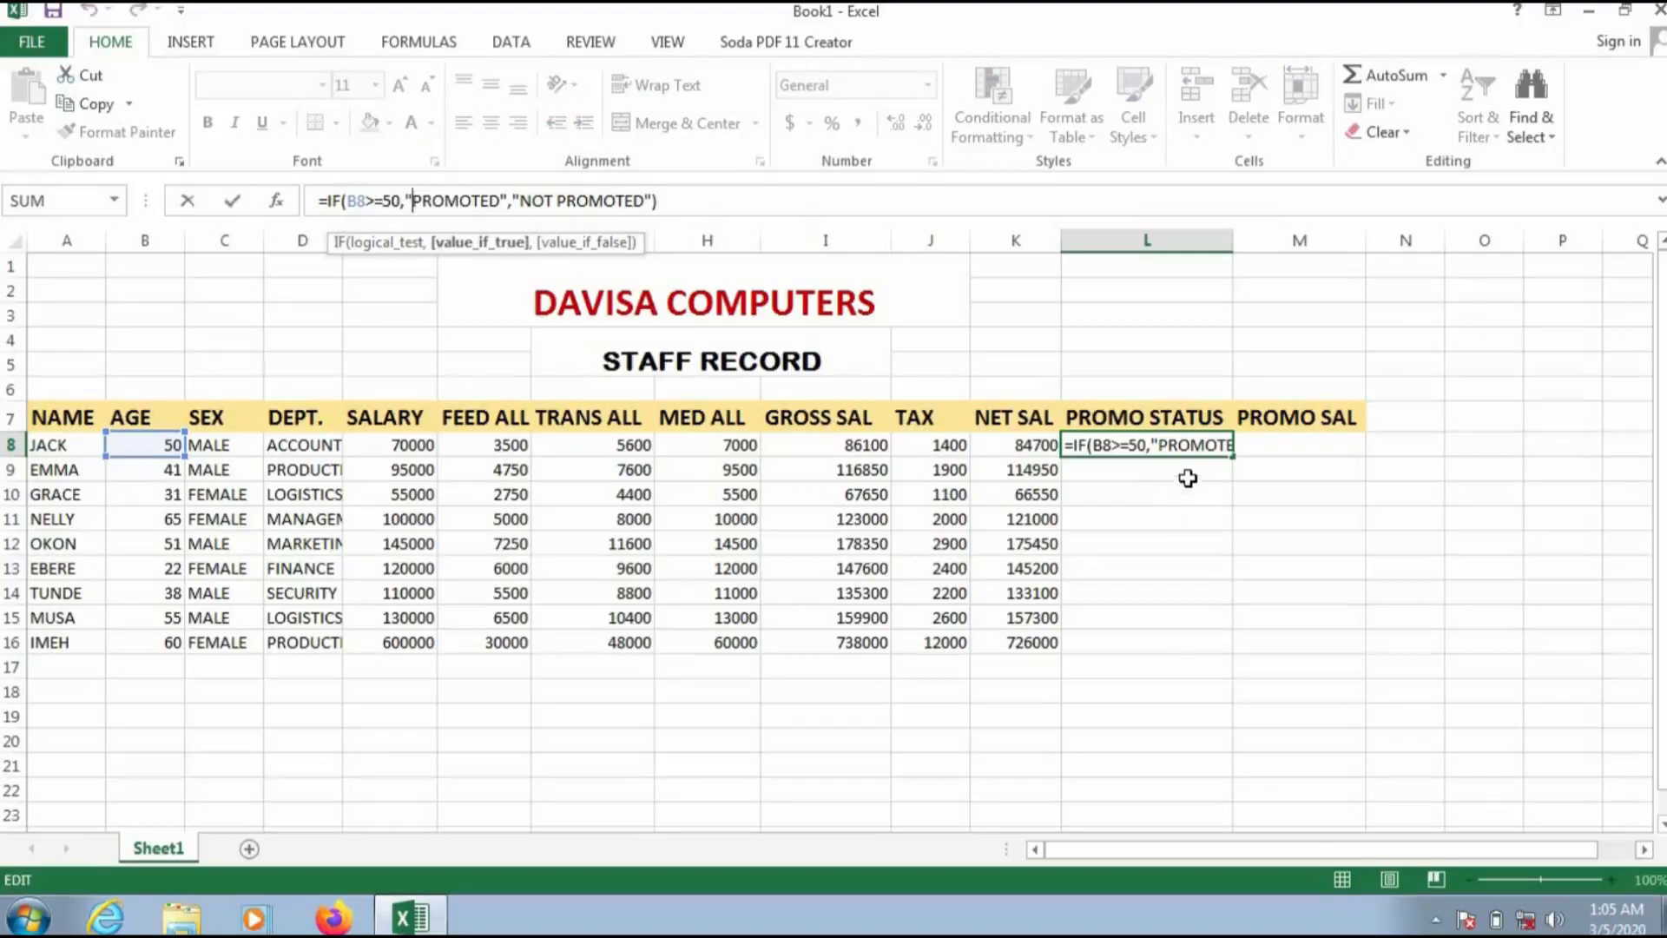
{"action": "key", "text": "Return"}
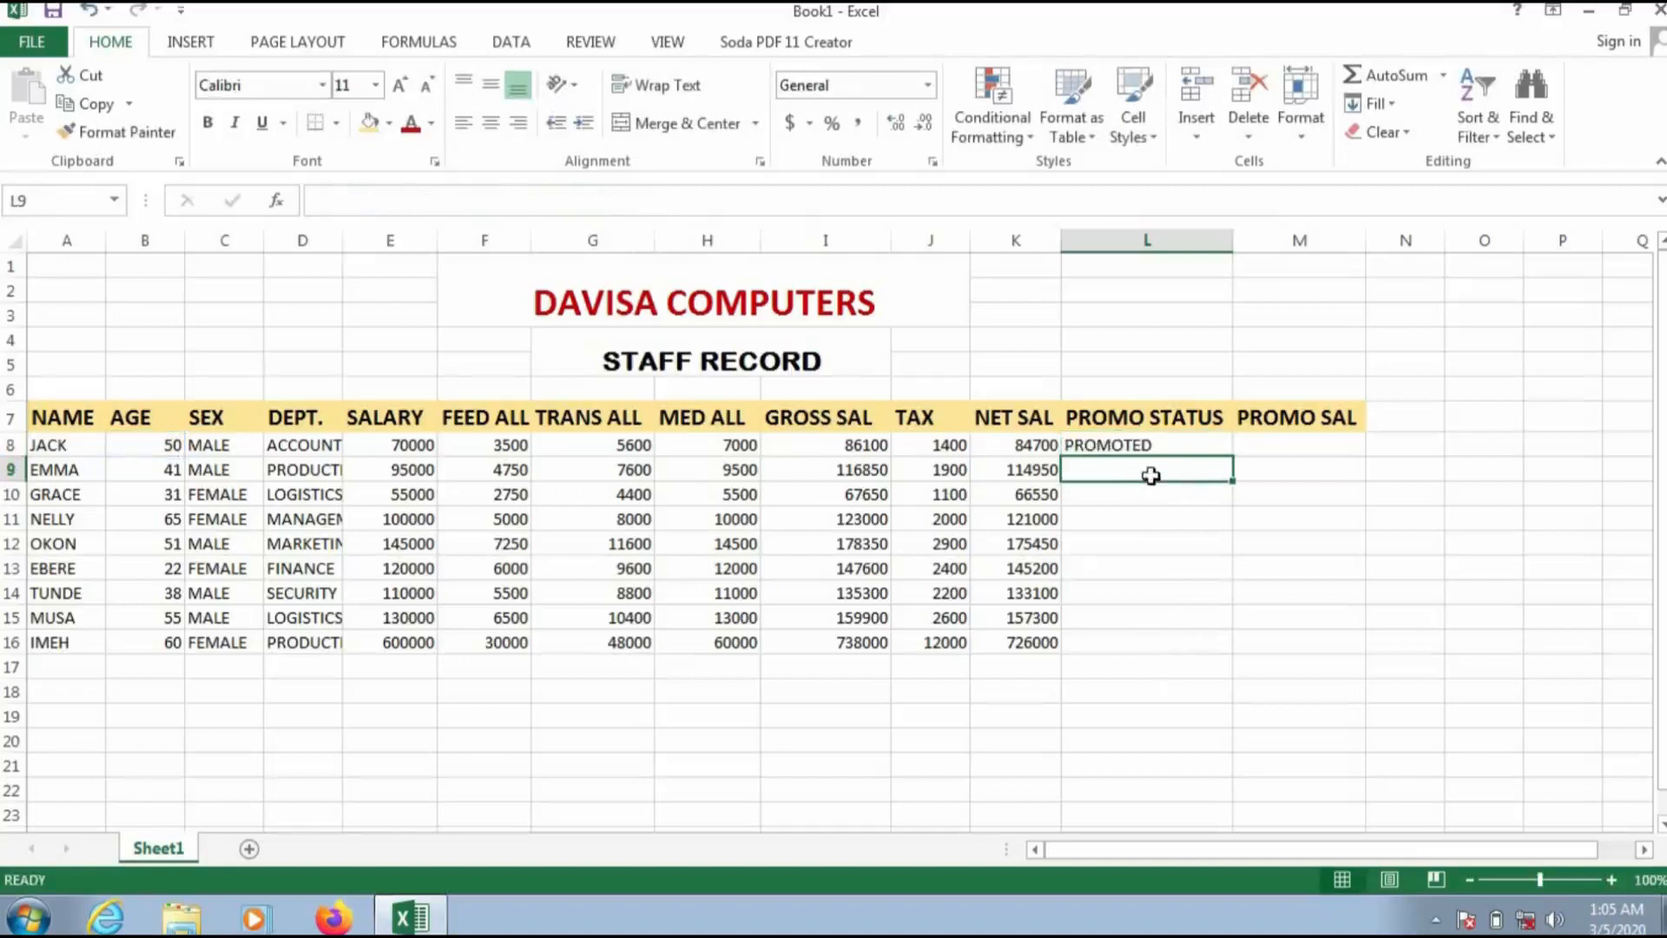
Step: Enter =IF(B9>=50,"PROMOTED","NOT PROMOTED") in L9 for the second staff member
{"action": "type", "text": "=IF("}
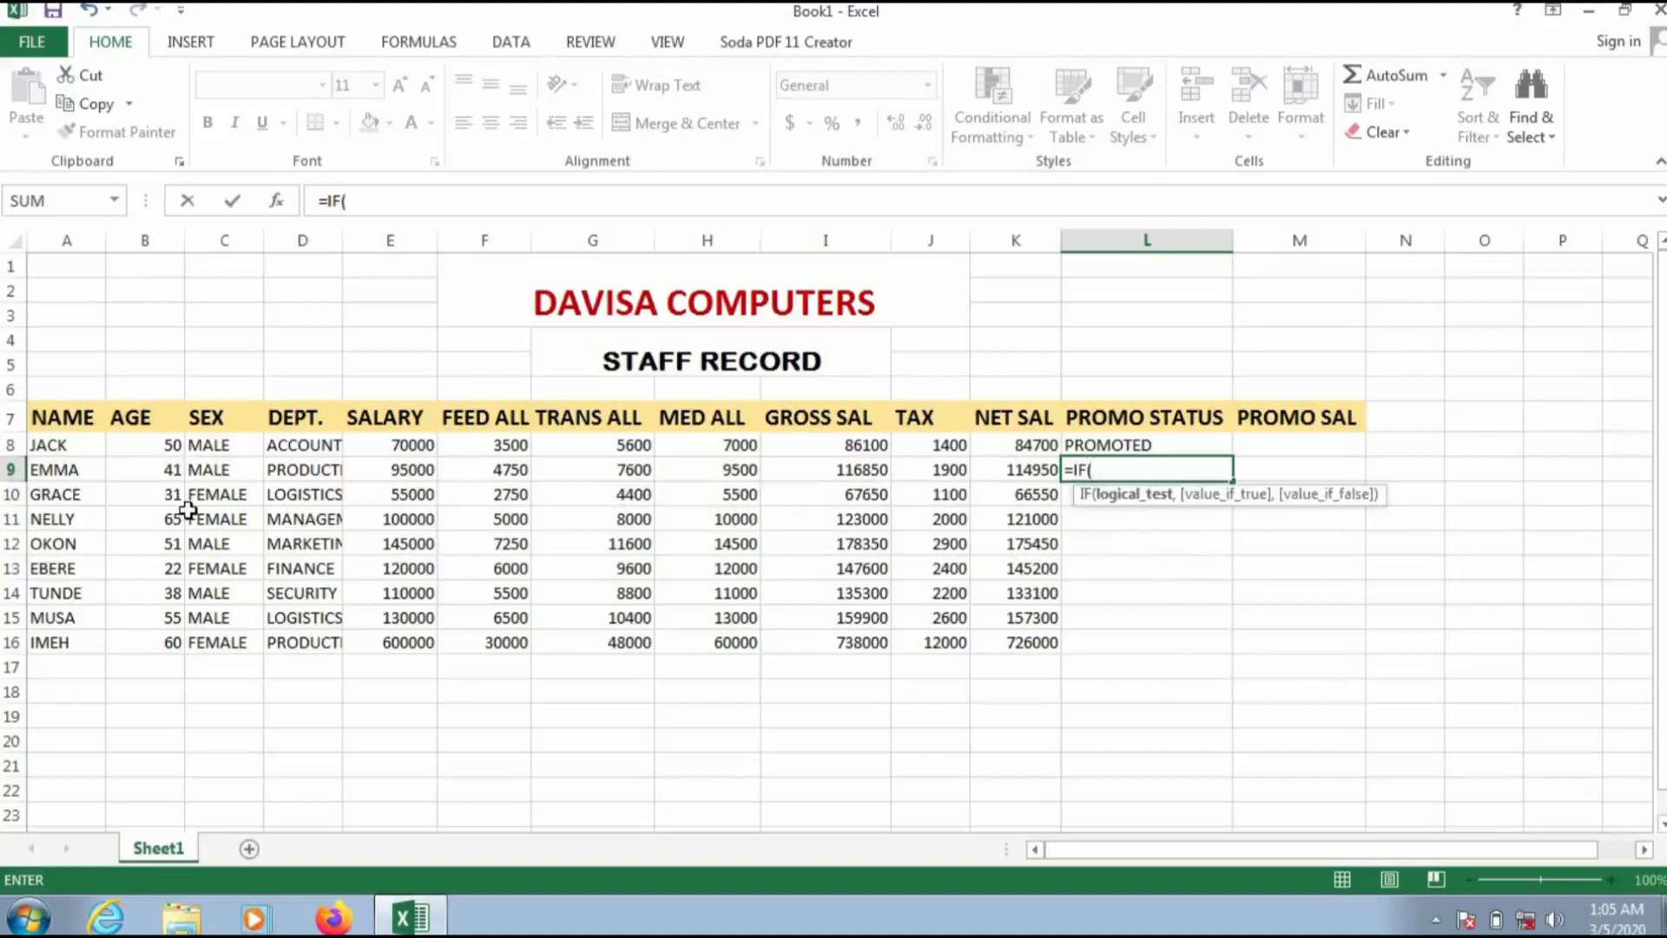
{"action": "type", "text": "B"}
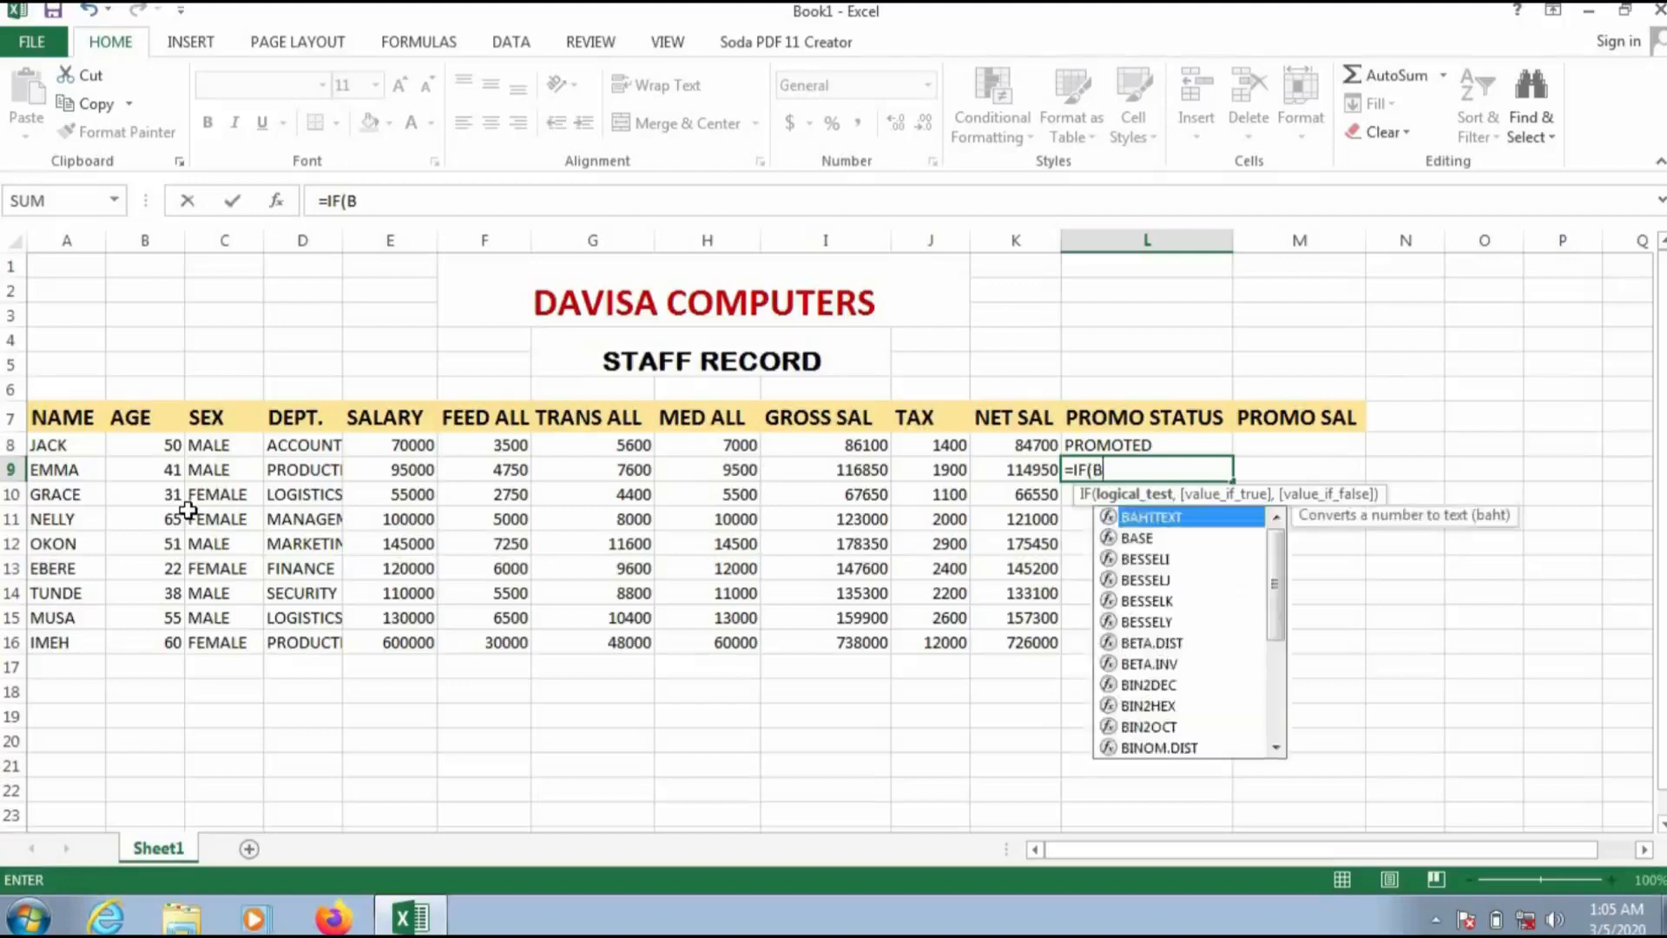
{"action": "type", "text": "9>="}
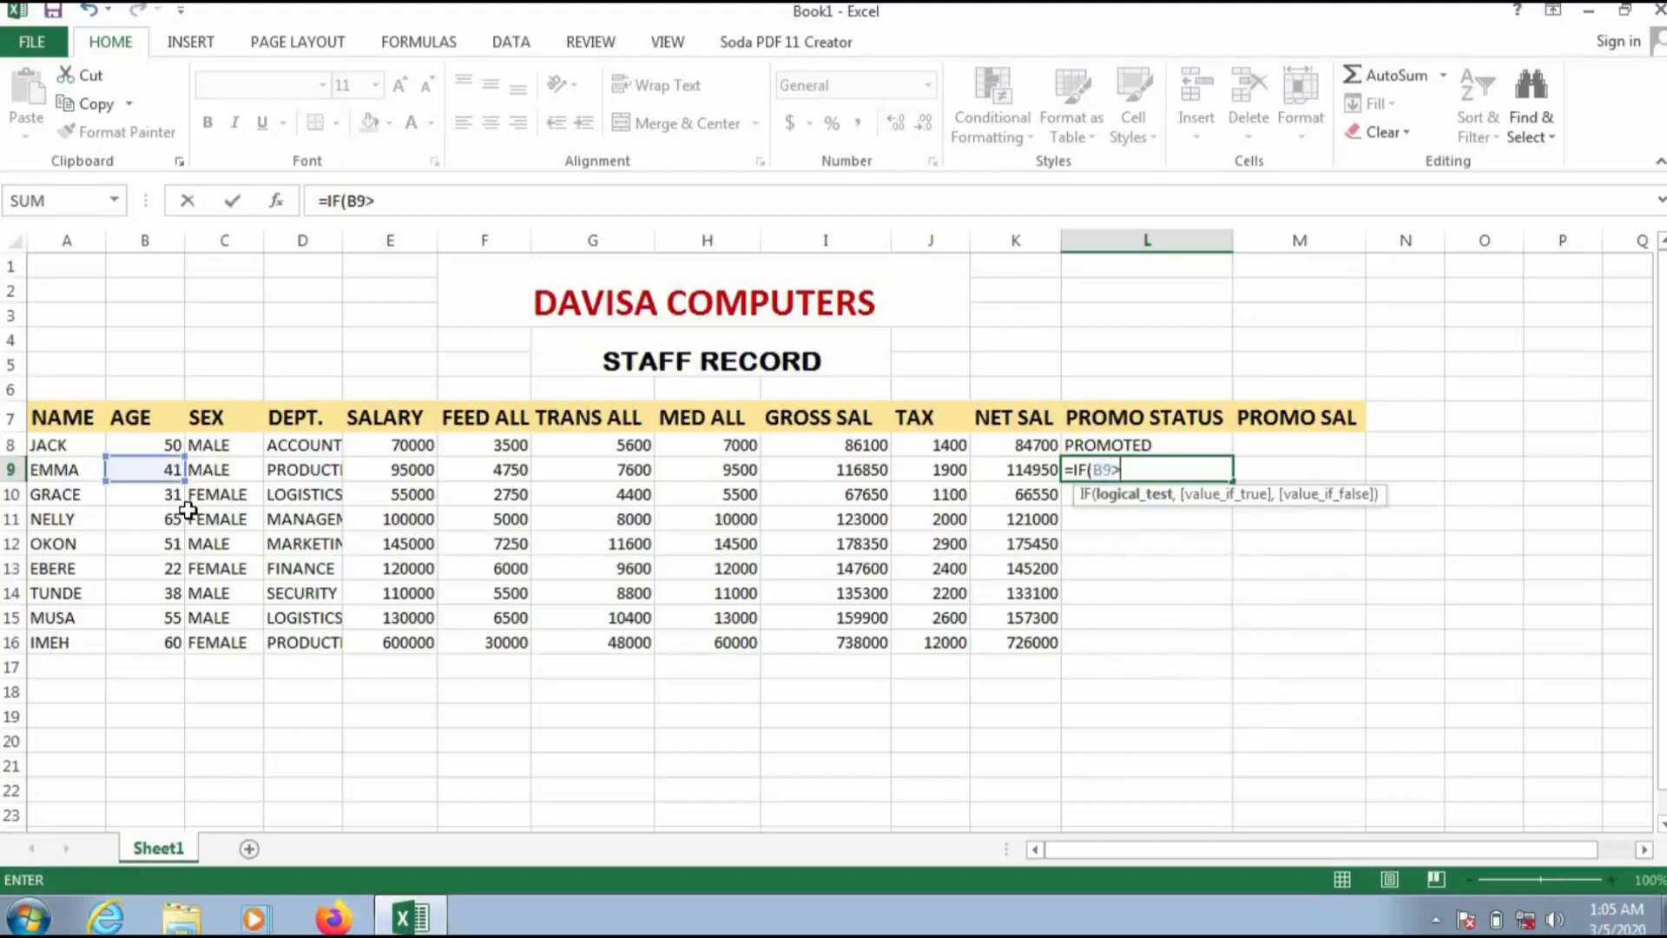
{"action": "type", "text": "50,\""}
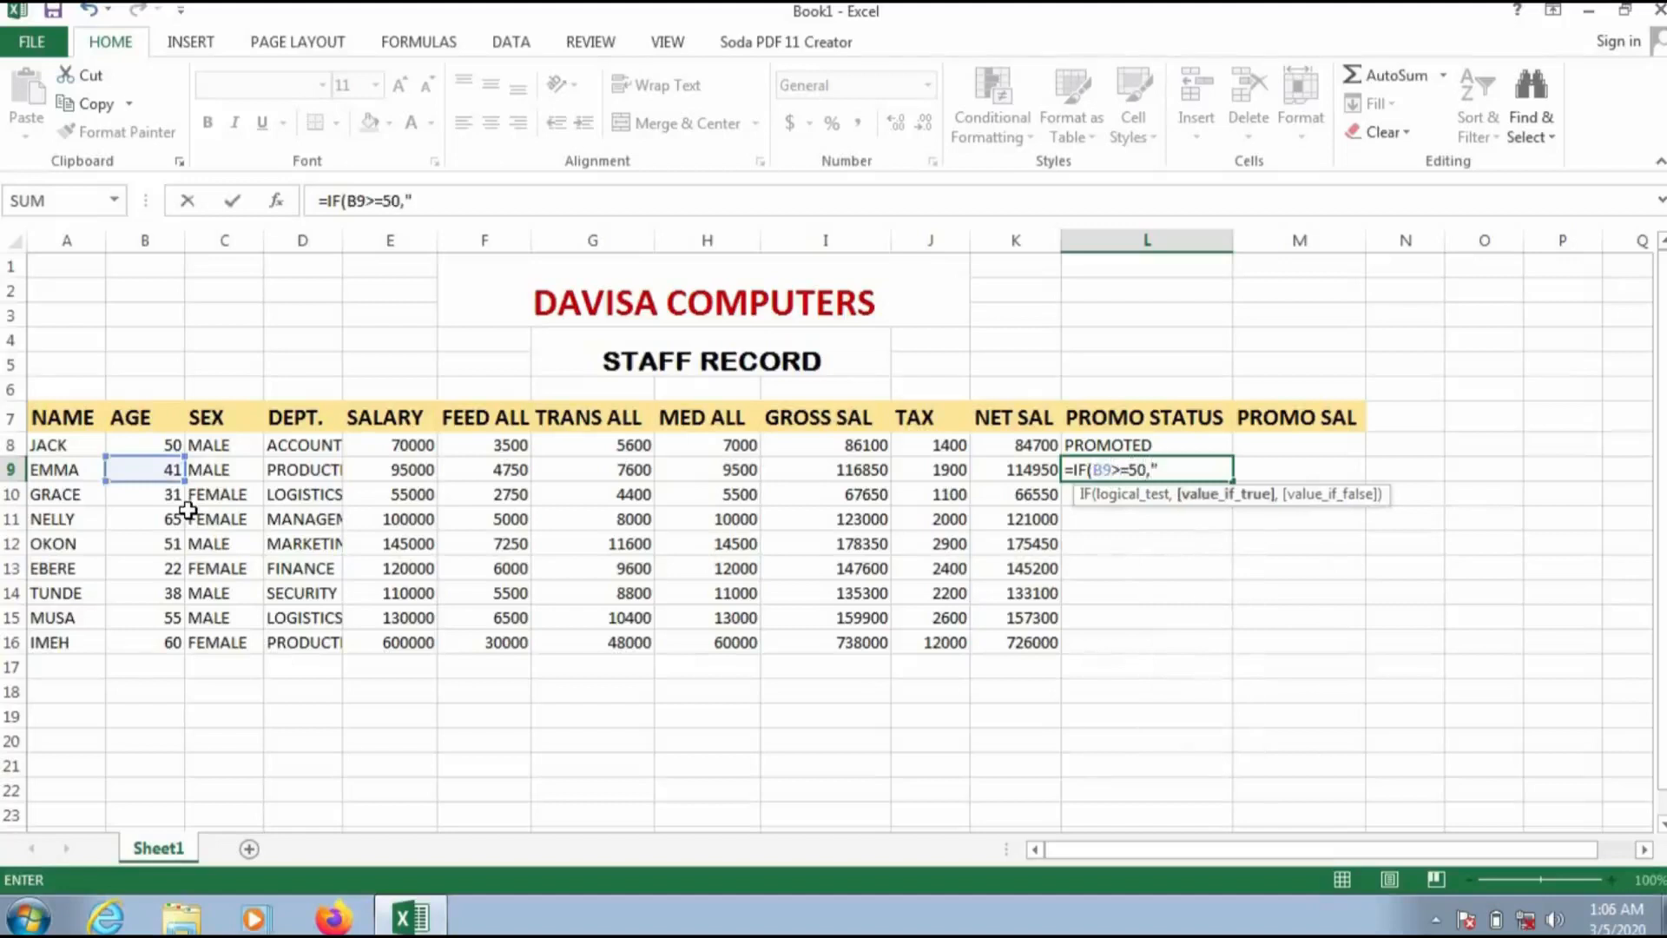
{"action": "type", "text": "PROMOTED"}
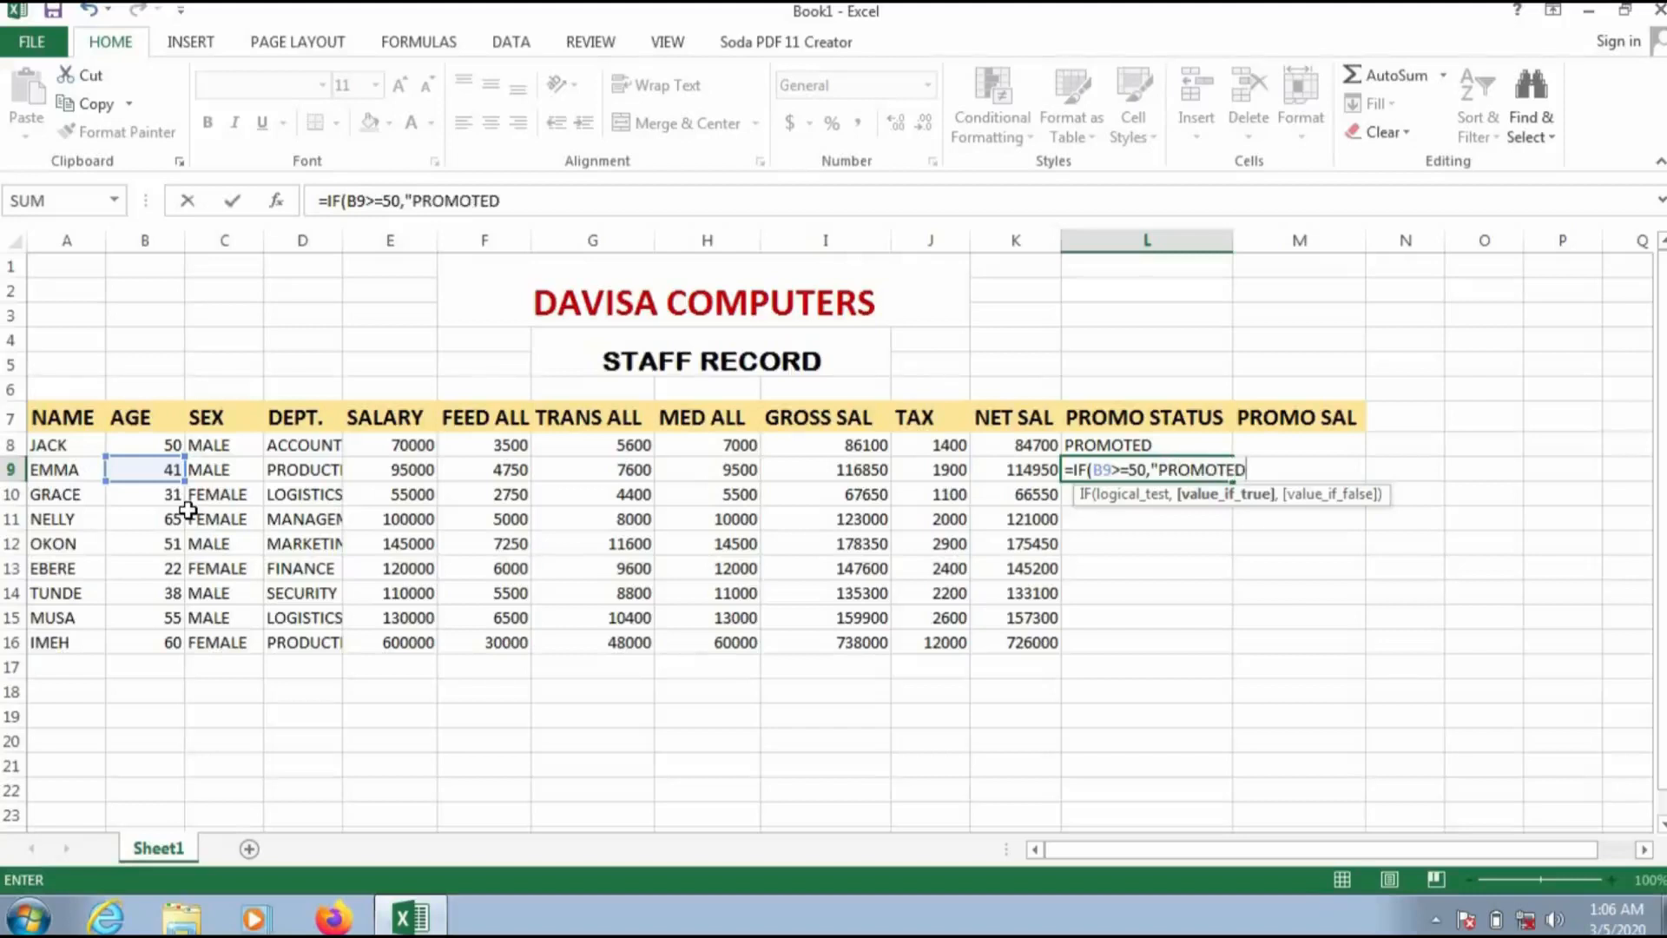
{"action": "type", "text": "\",\""}
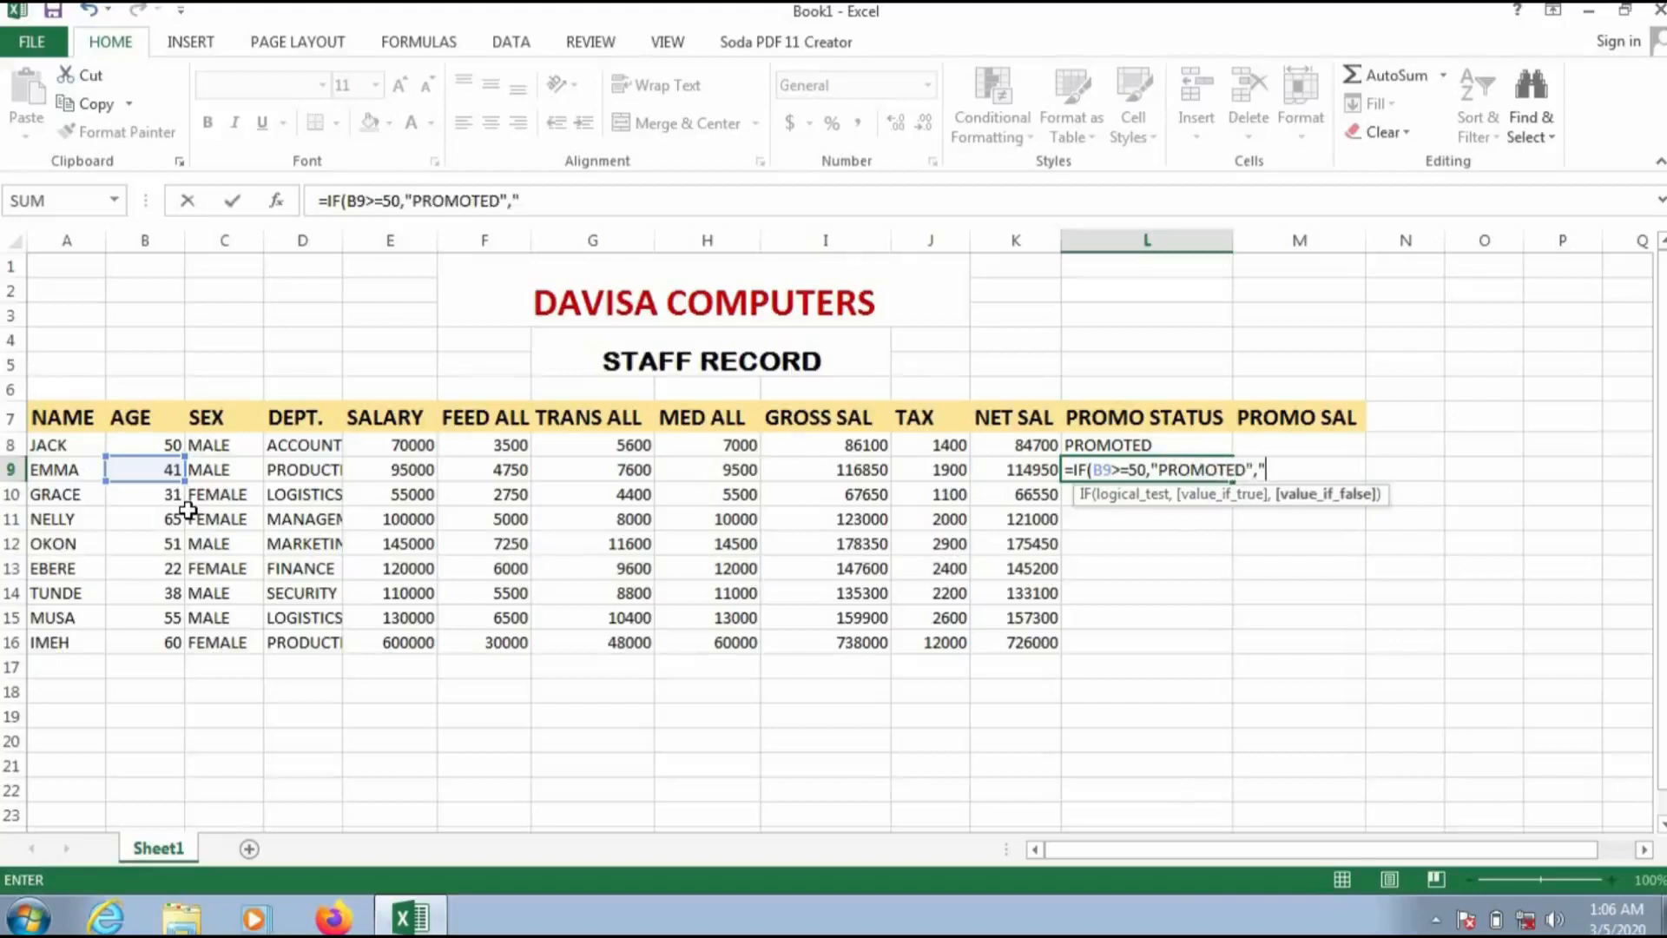
{"action": "type", "text": "NOT"}
{"action": "type", "text": " PROMOTED"}
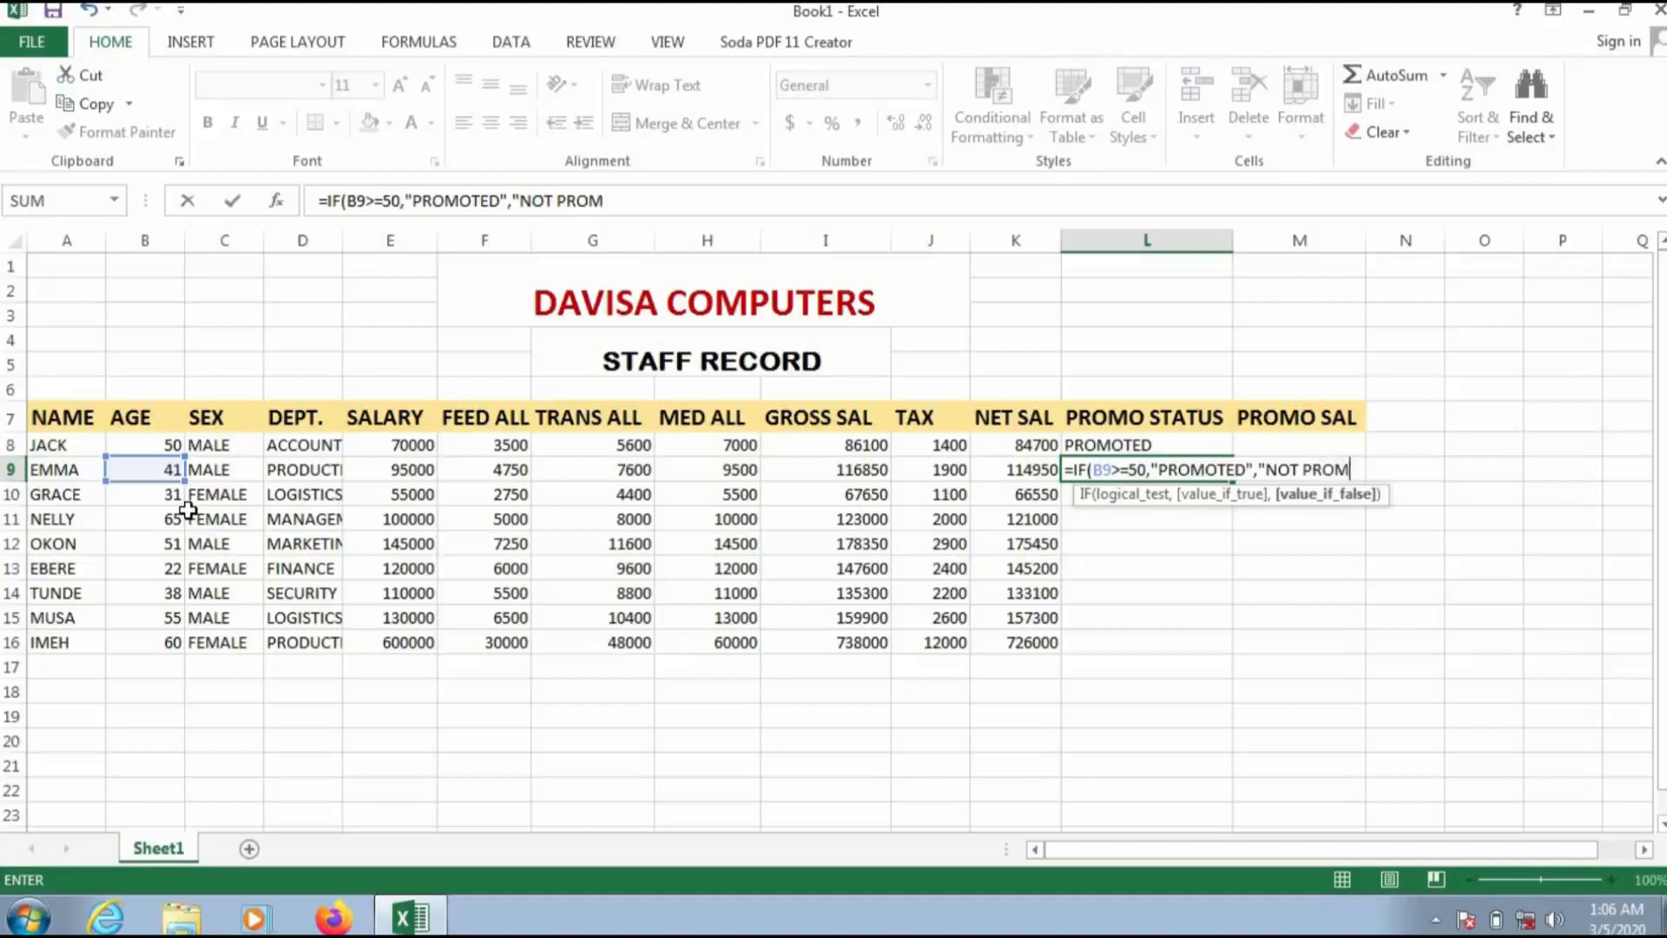
{"action": "type", "text": "\")"}
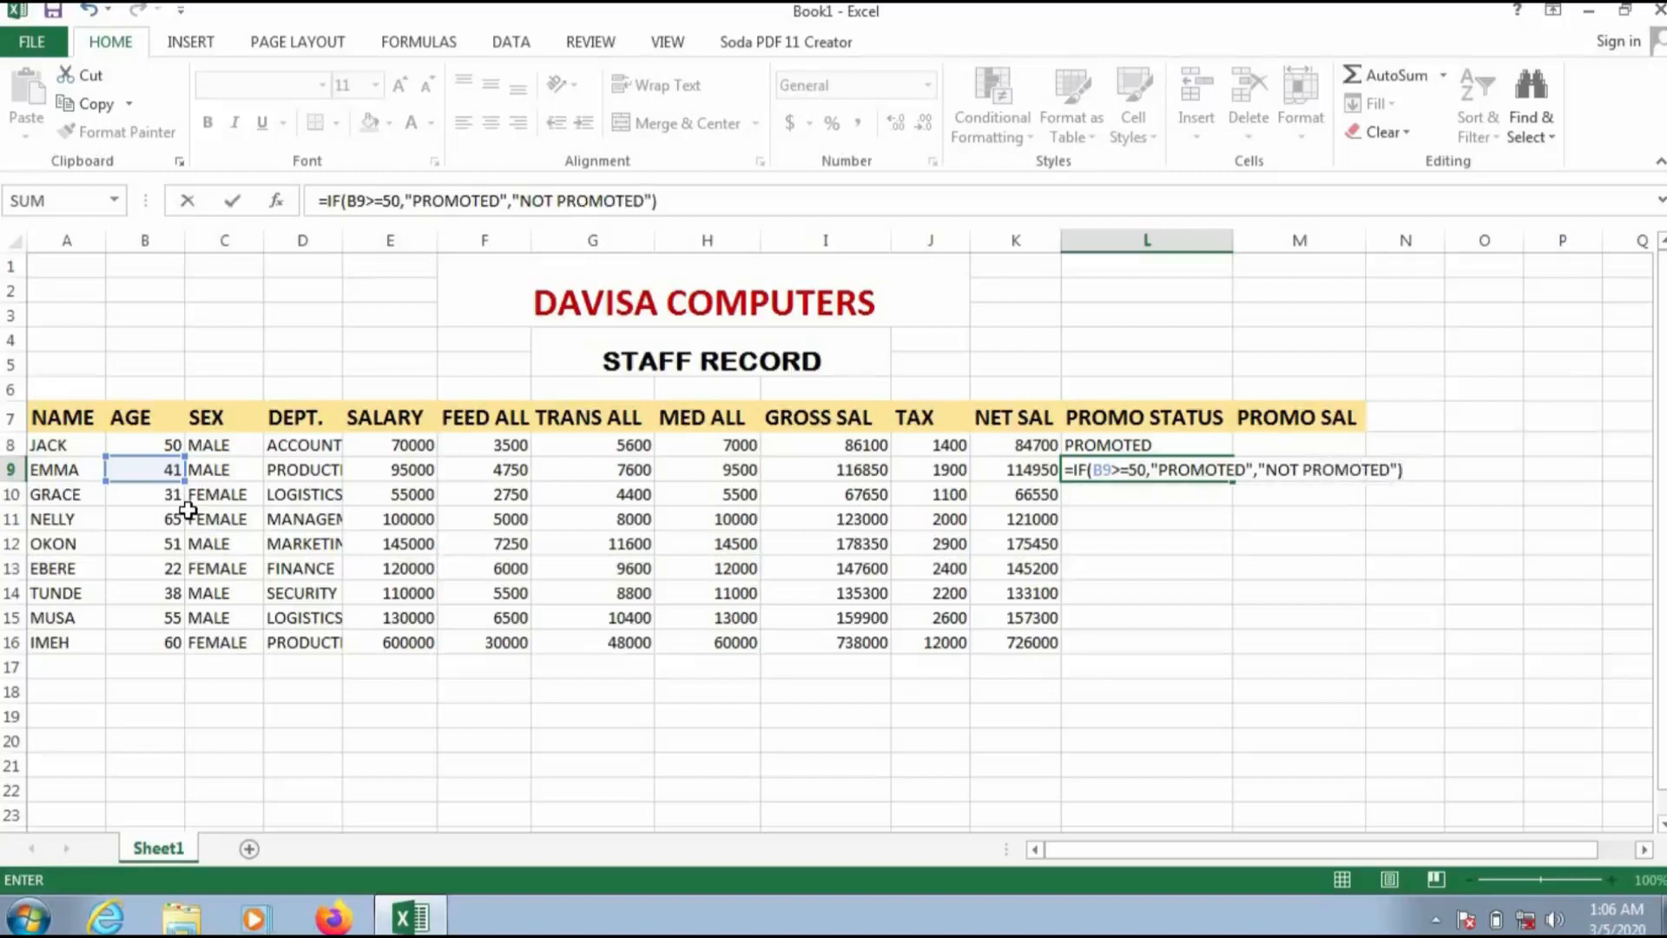
{"action": "key", "text": "Return"}
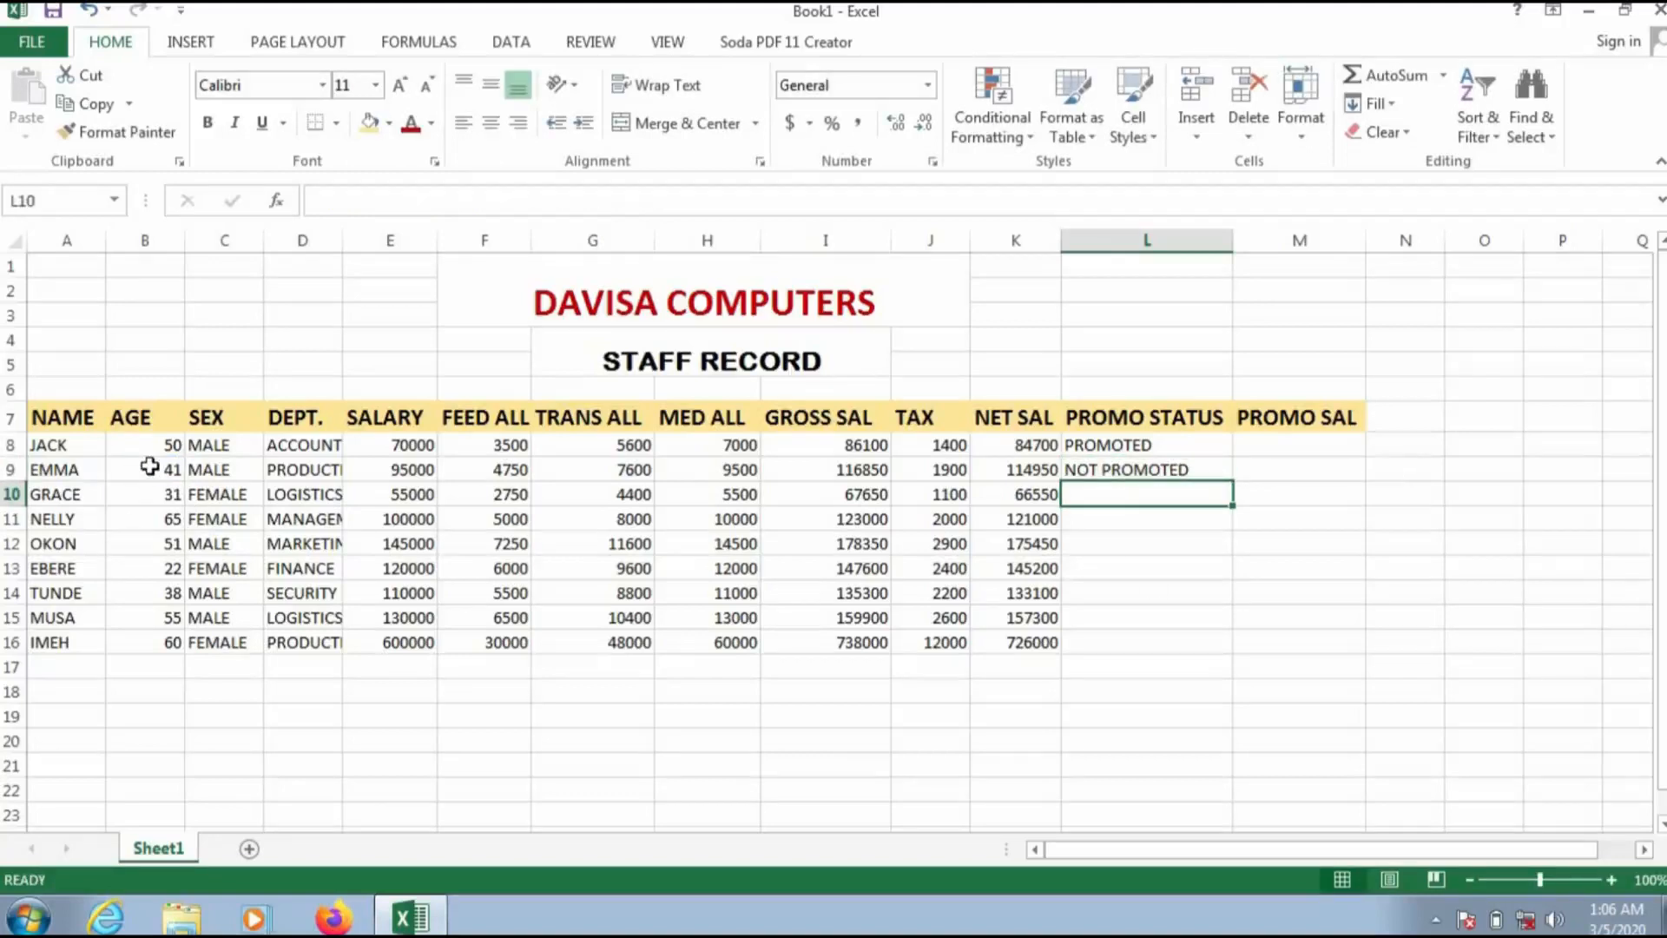
Step: Copy the promotion status formula from L9 down through L16
{"action": "left_click", "coordinate": [1118, 472]}
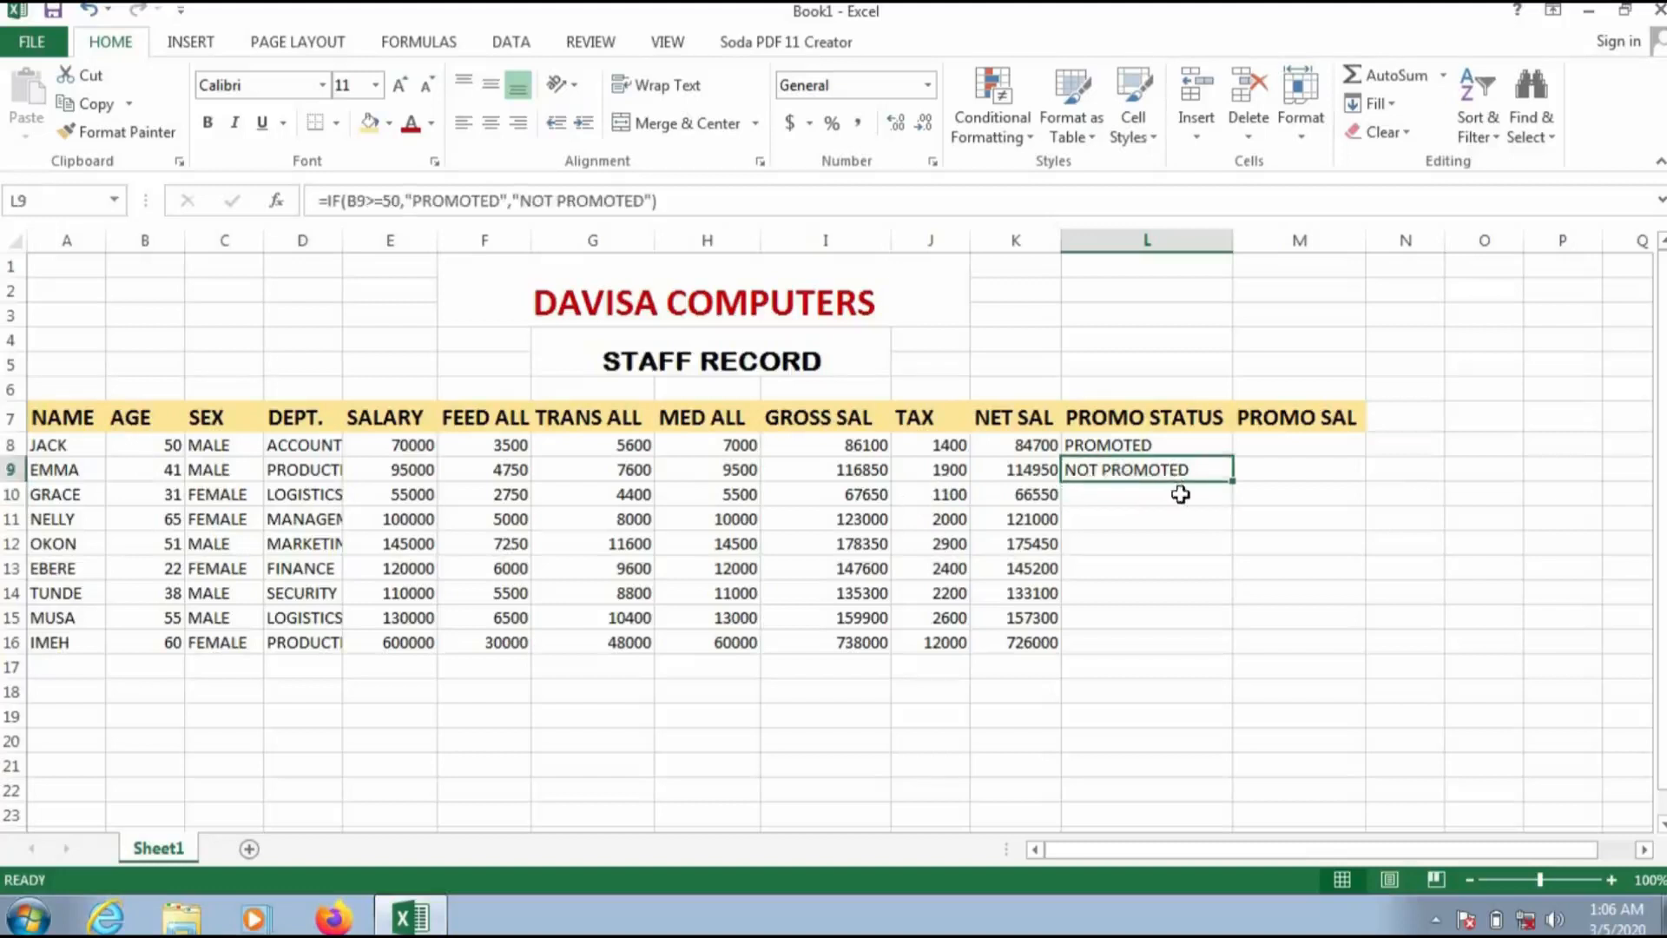
{"action": "left_click", "coordinate": [1173, 449]}
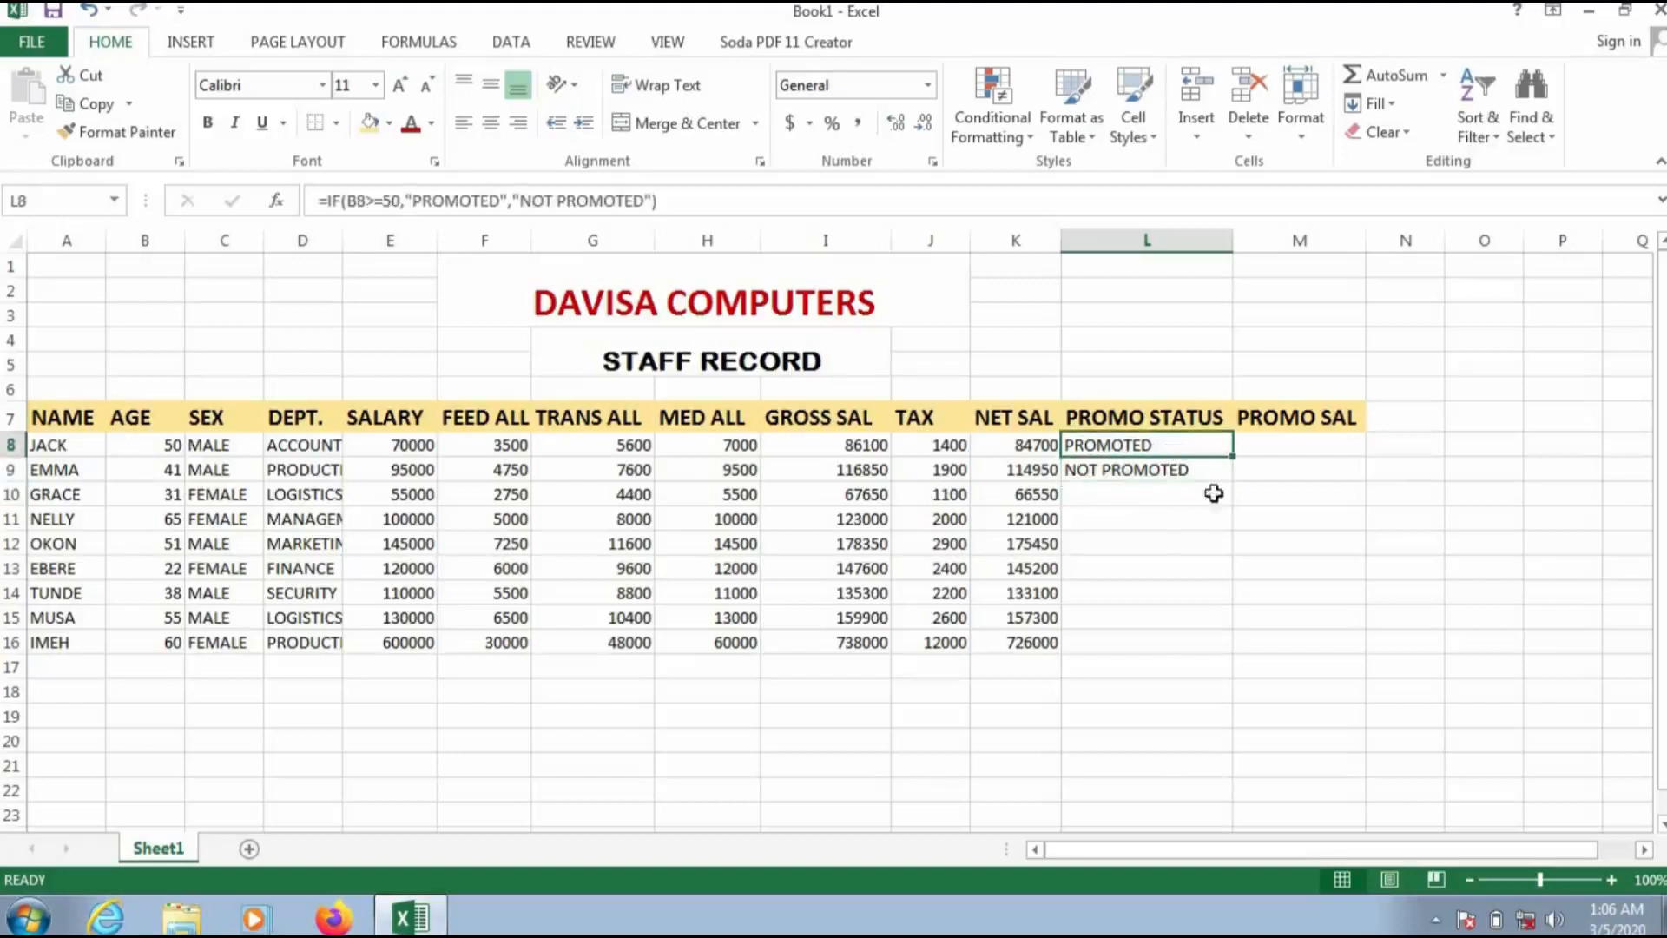
{"action": "left_click", "coordinate": [1196, 472]}
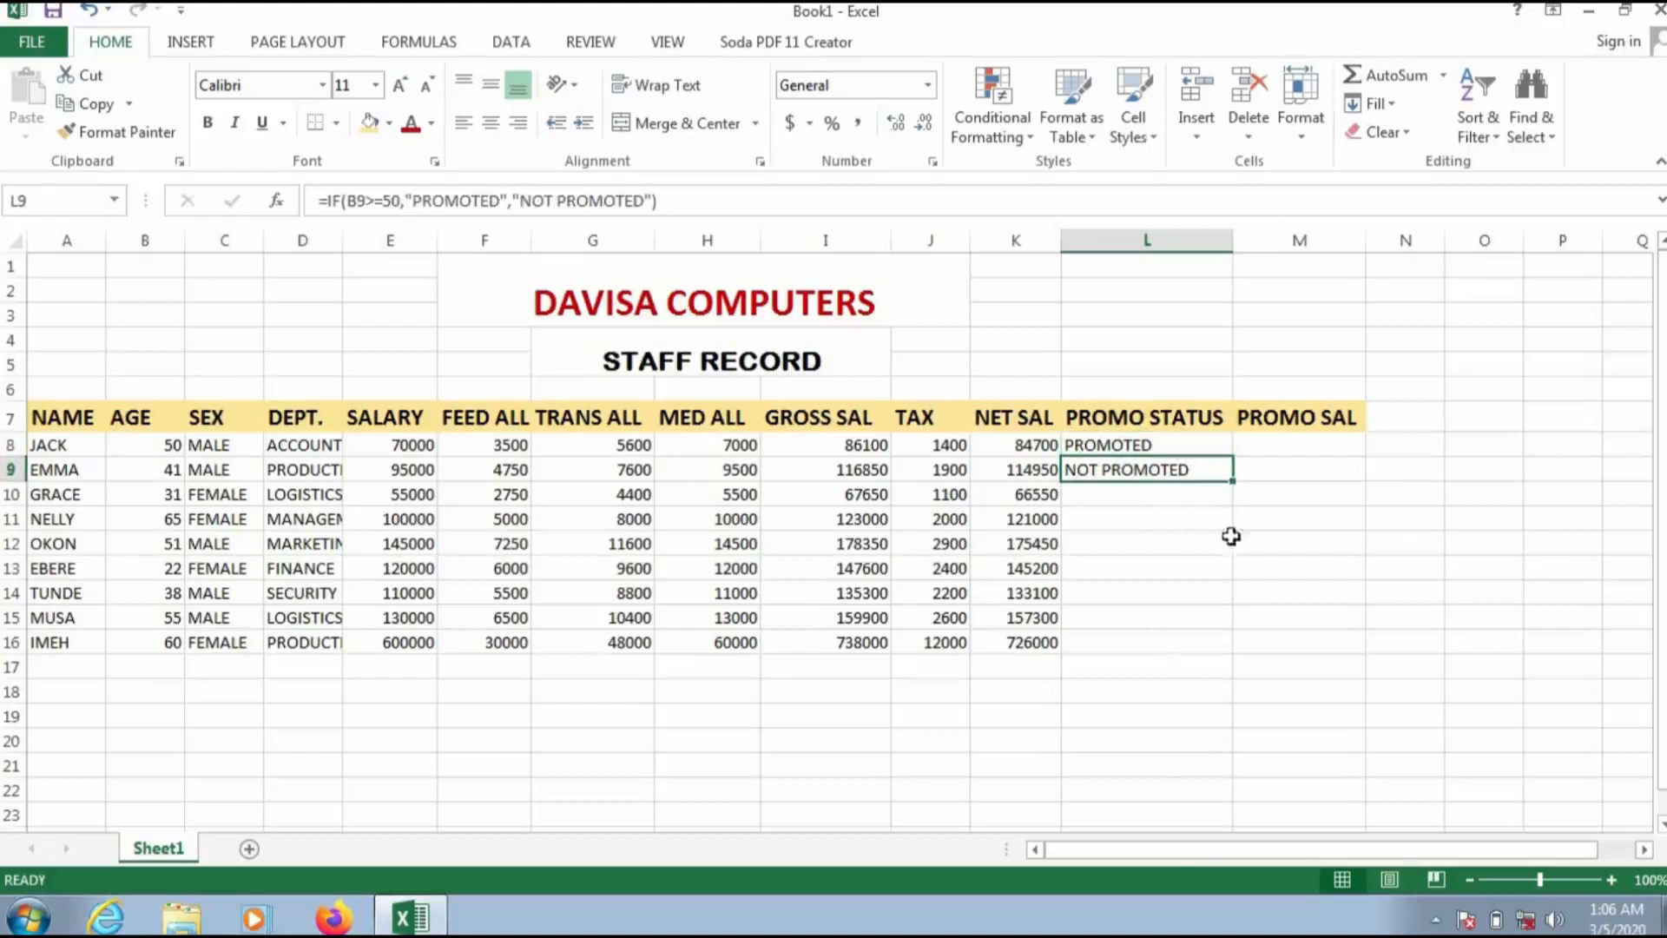
{"action": "left_click_drag", "start_coordinate": [1235, 480], "coordinate": [1206, 648]}
{"action": "left_click", "coordinate": [1161, 712]}
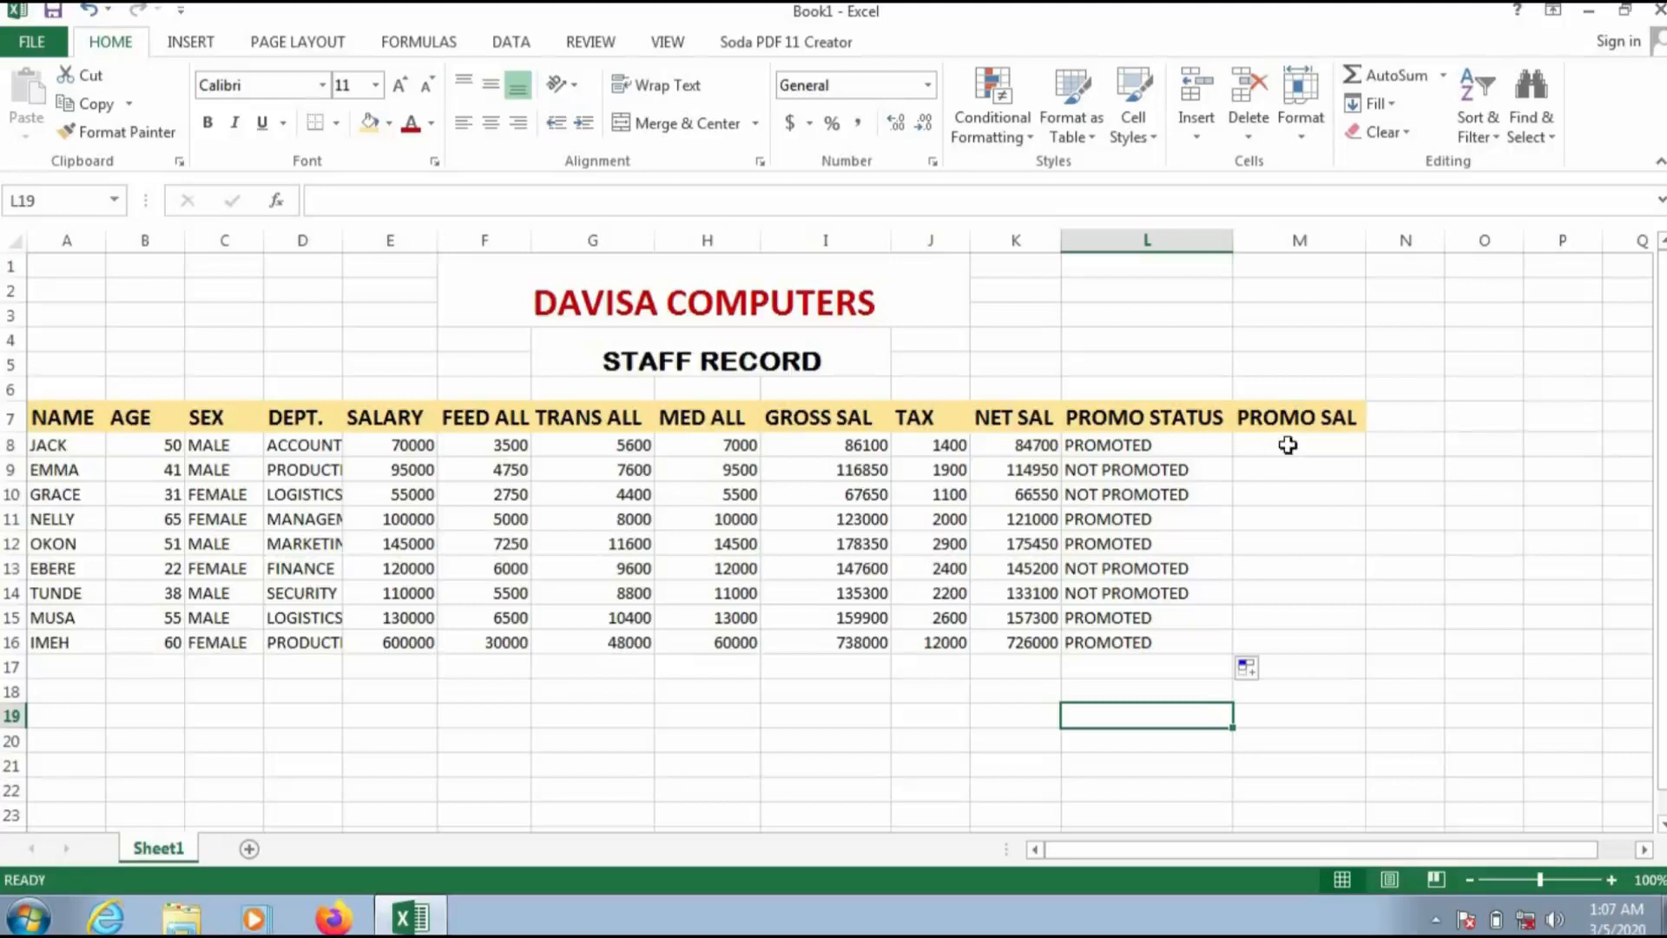
Step: Enter =IF(B8>=50,E8+10000,E8+0) in M8 to calculate the first staff member's promotion salary
{"action": "left_click", "coordinate": [1290, 444]}
{"action": "type", "text": "="}
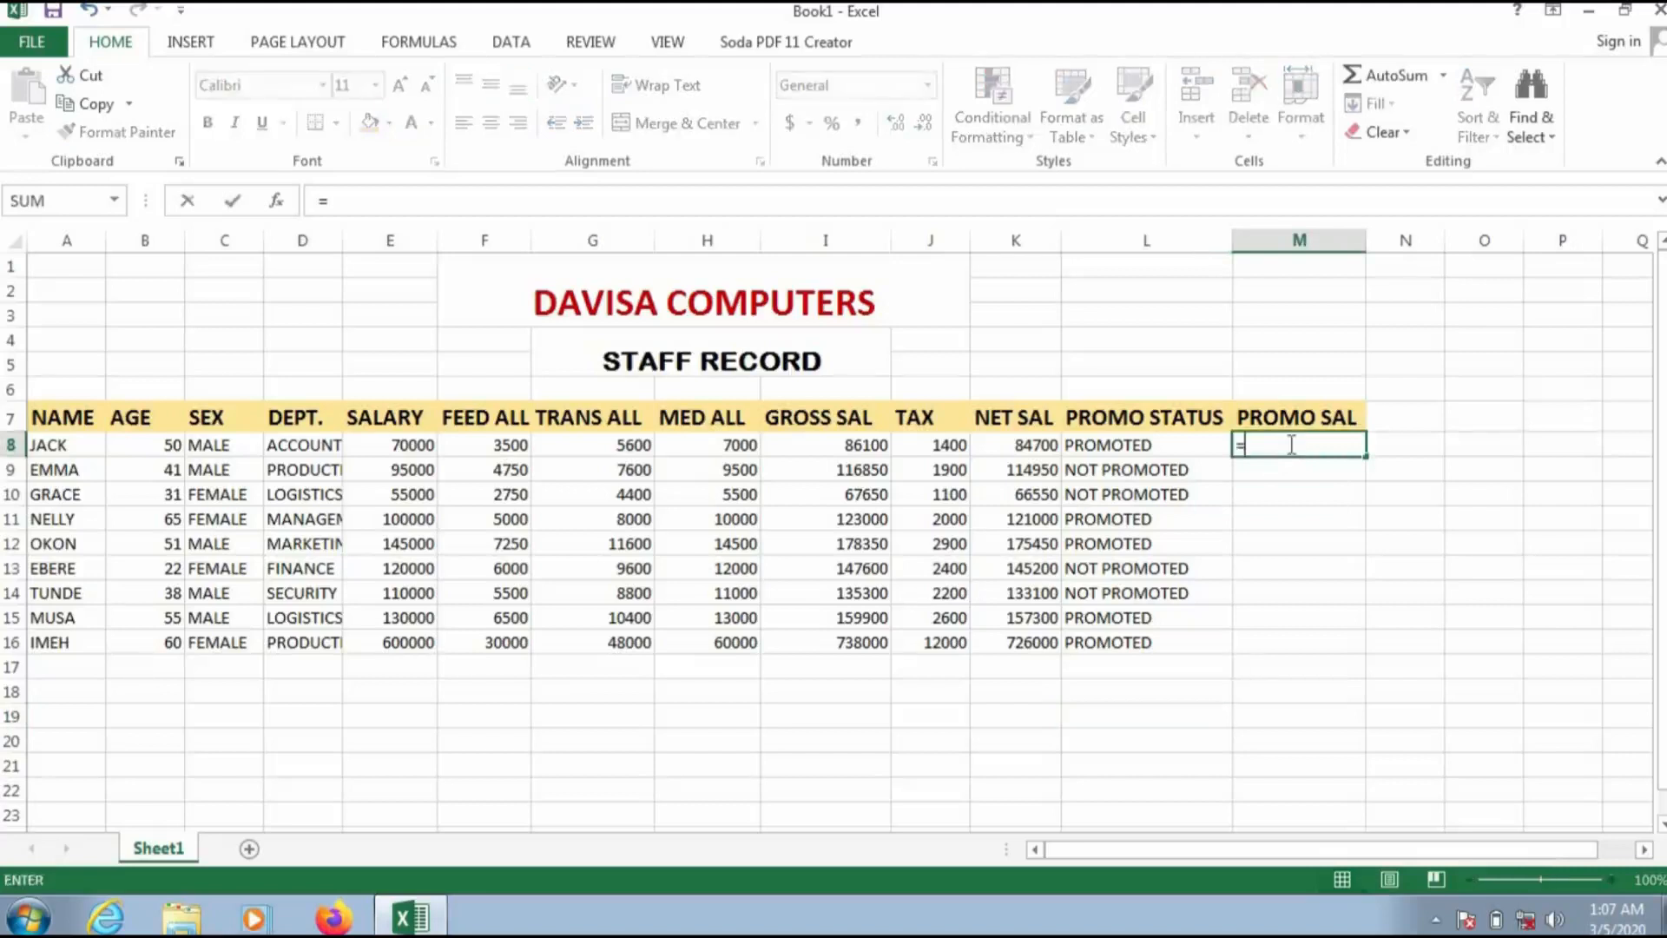
{"action": "type", "text": "IF"}
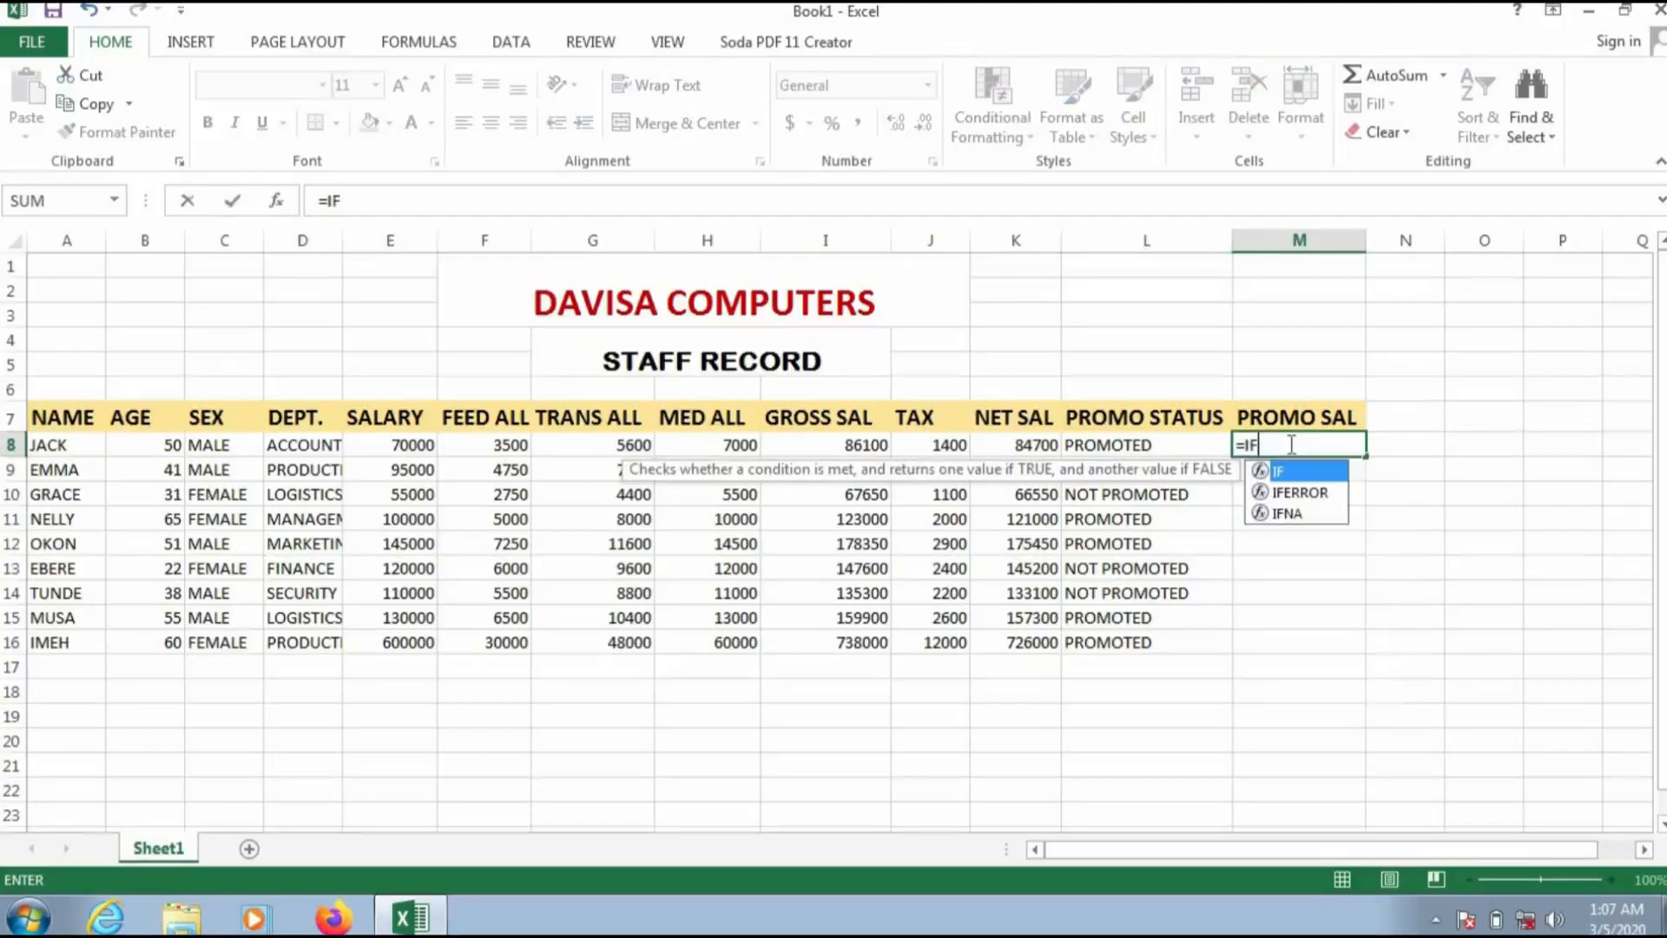
{"action": "type", "text": "("}
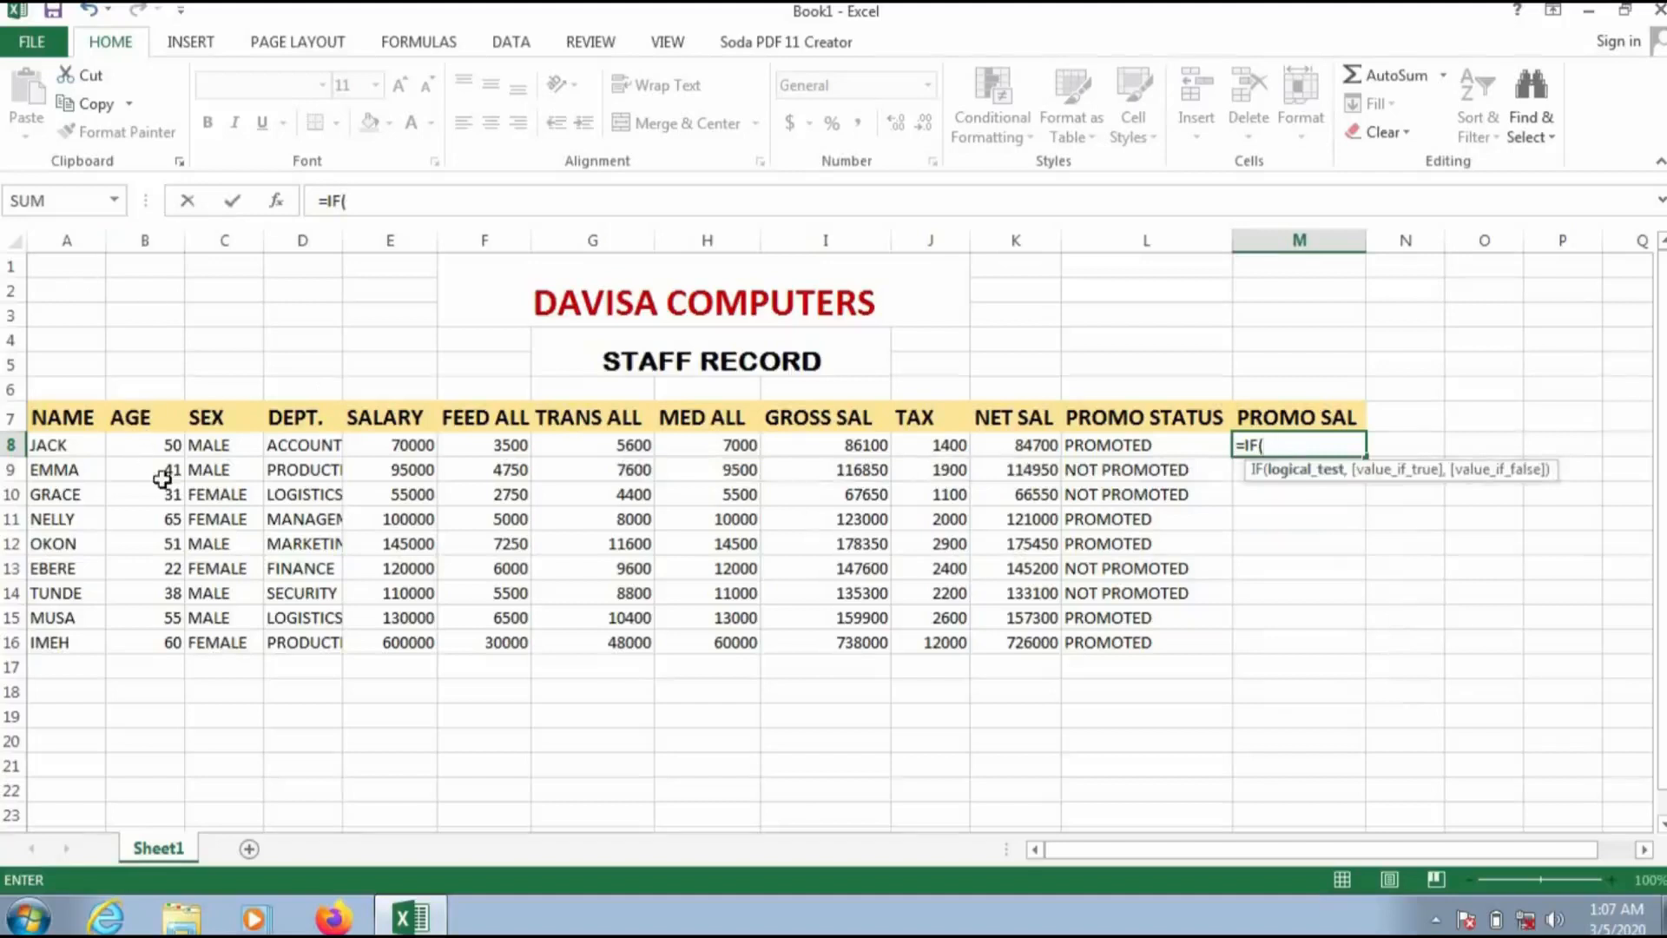
{"action": "type", "text": "B"}
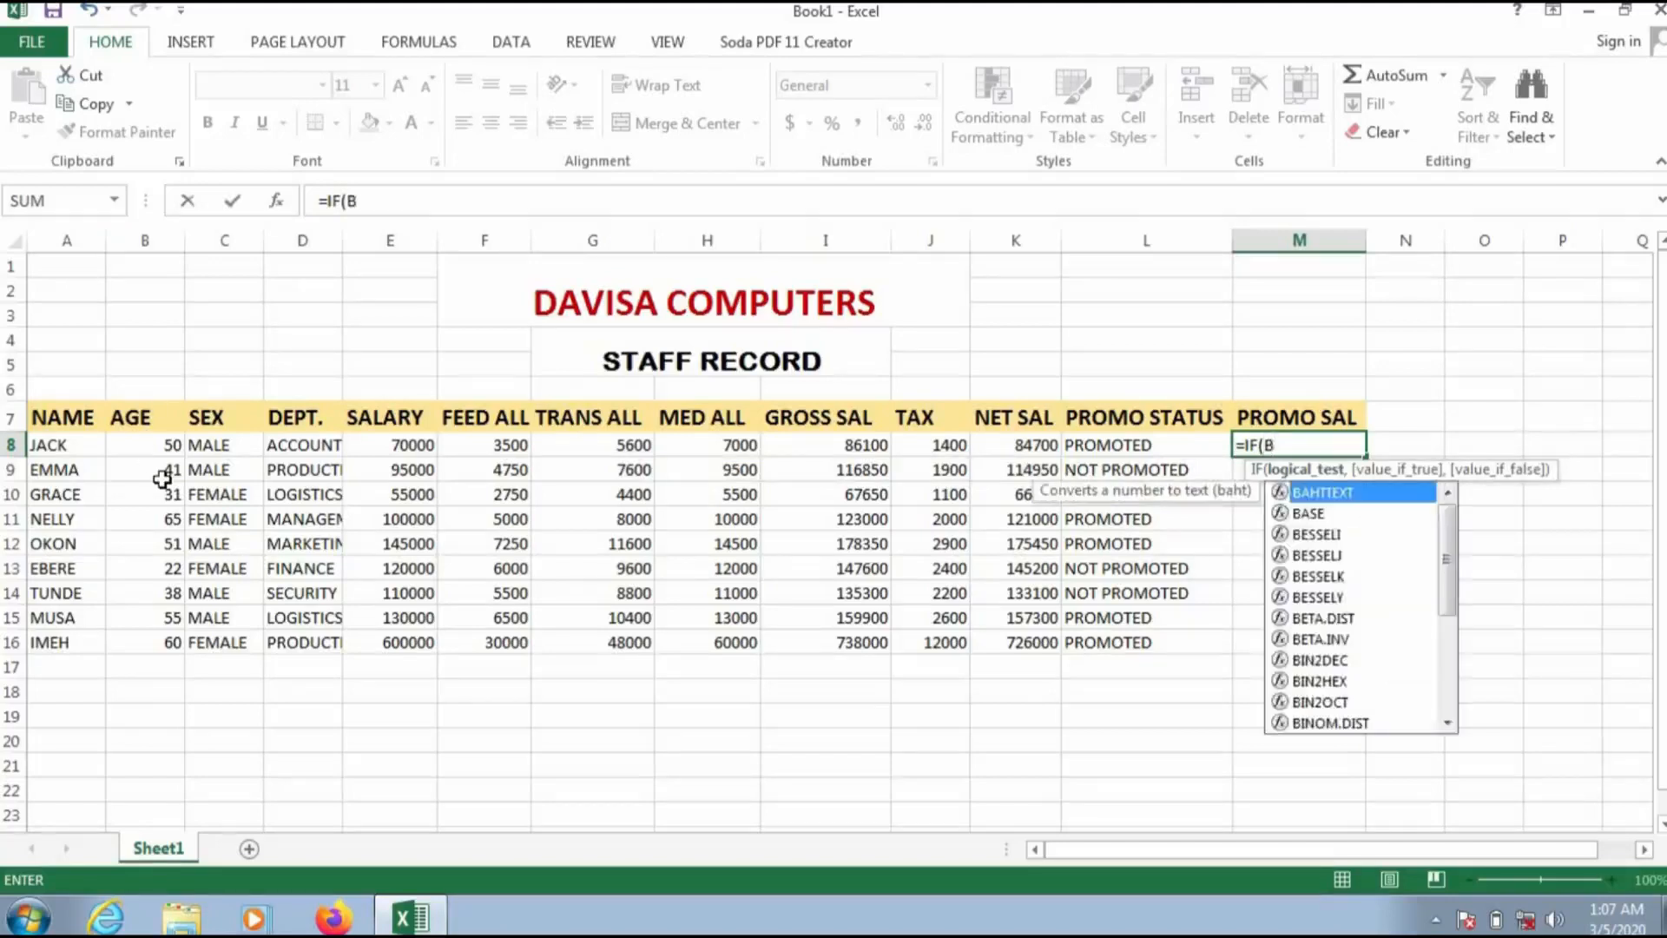
{"action": "type", "text": "8>="}
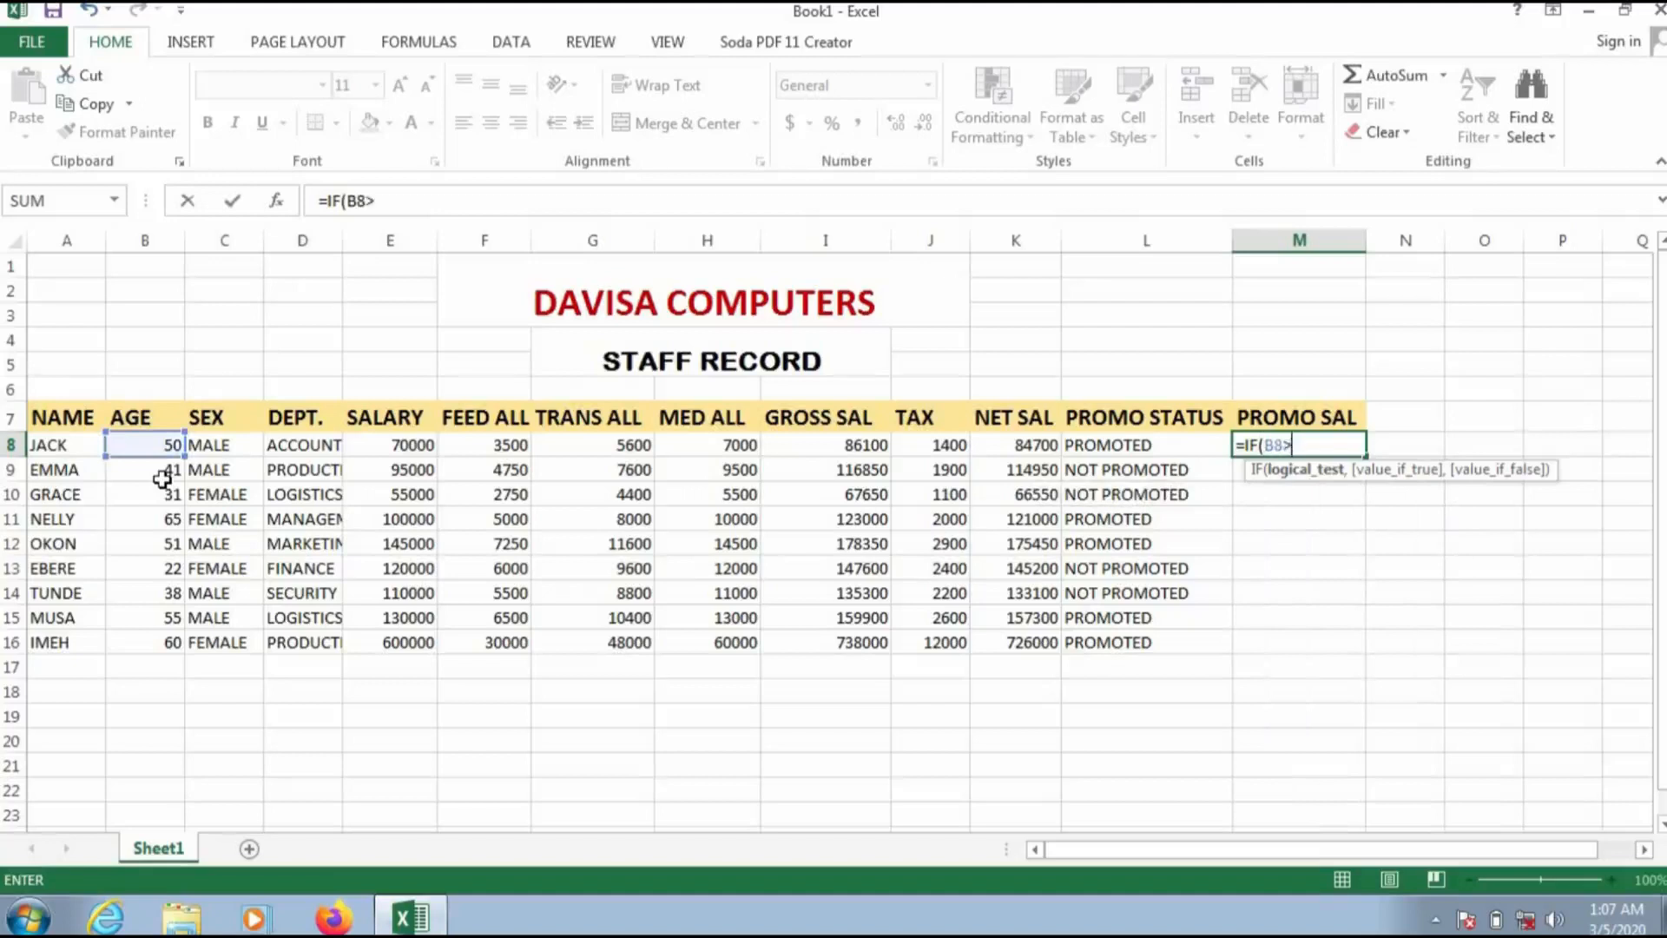
{"action": "type", "text": "50,"}
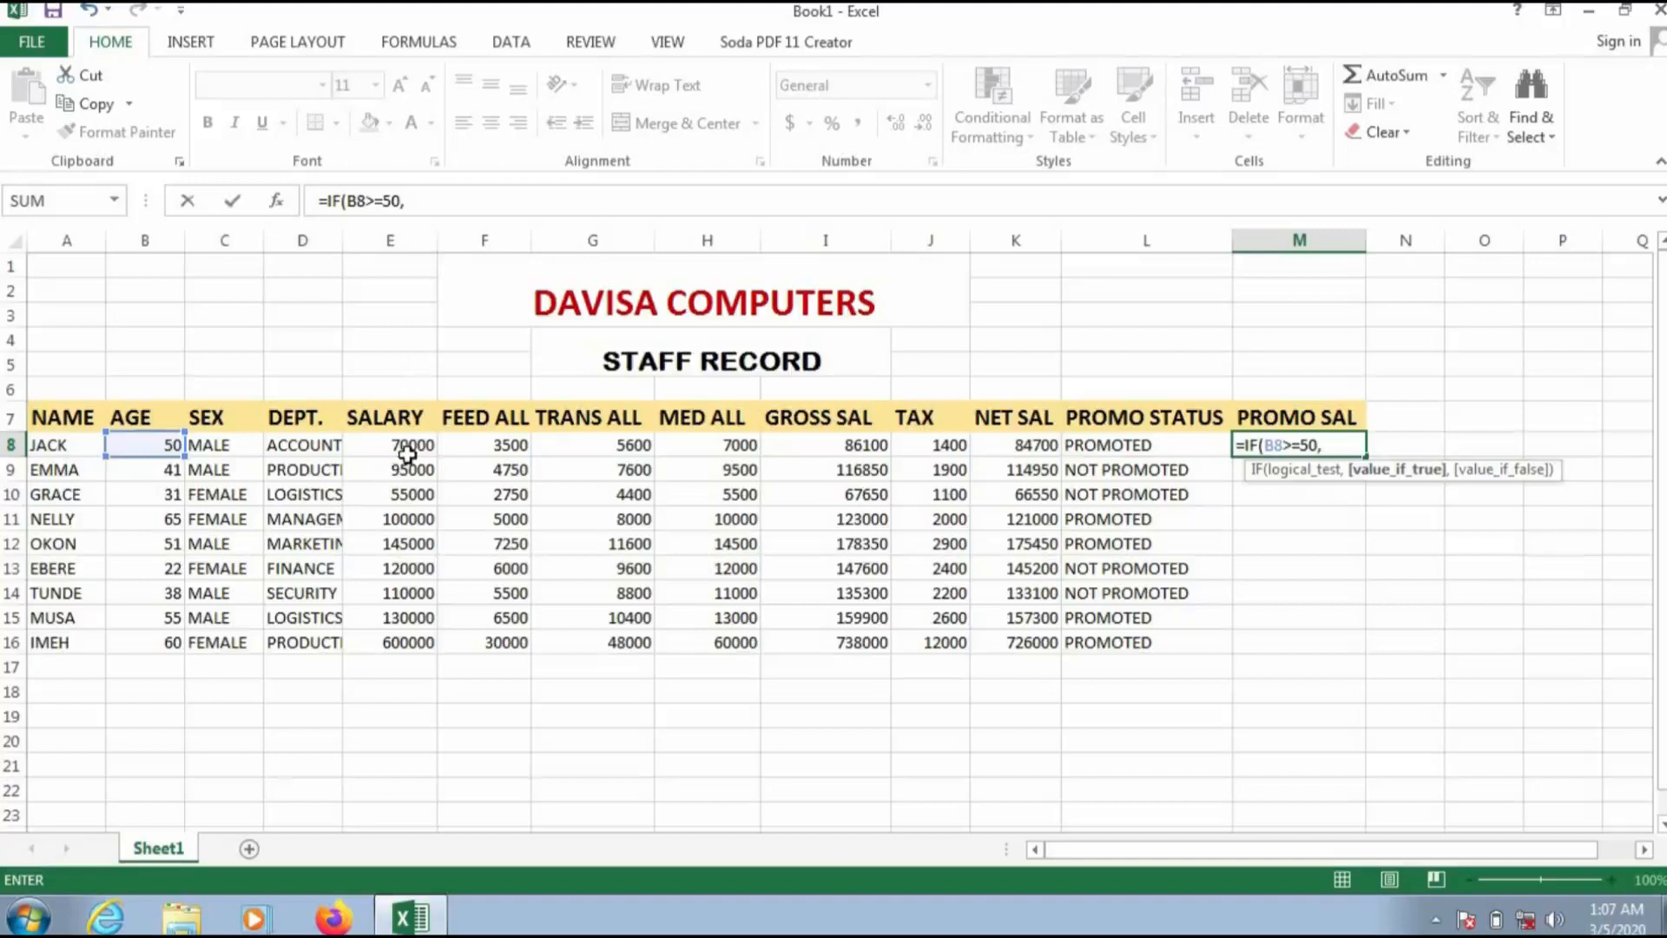
{"action": "type", "text": "E8"}
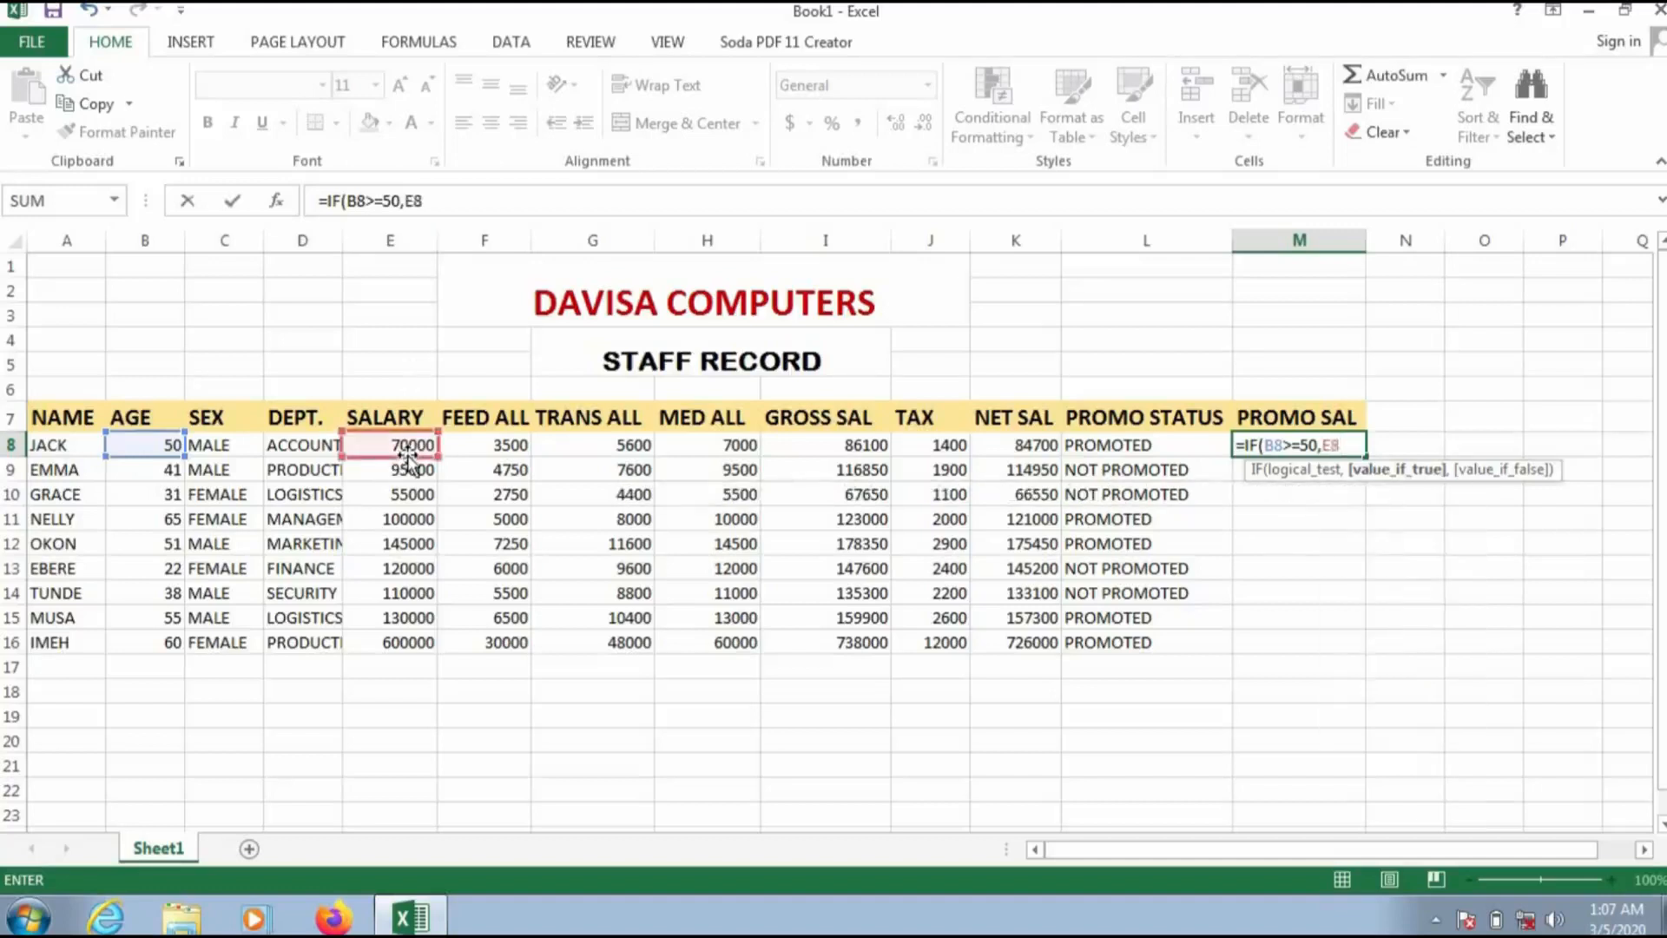
{"action": "type", "text": "+10000,"}
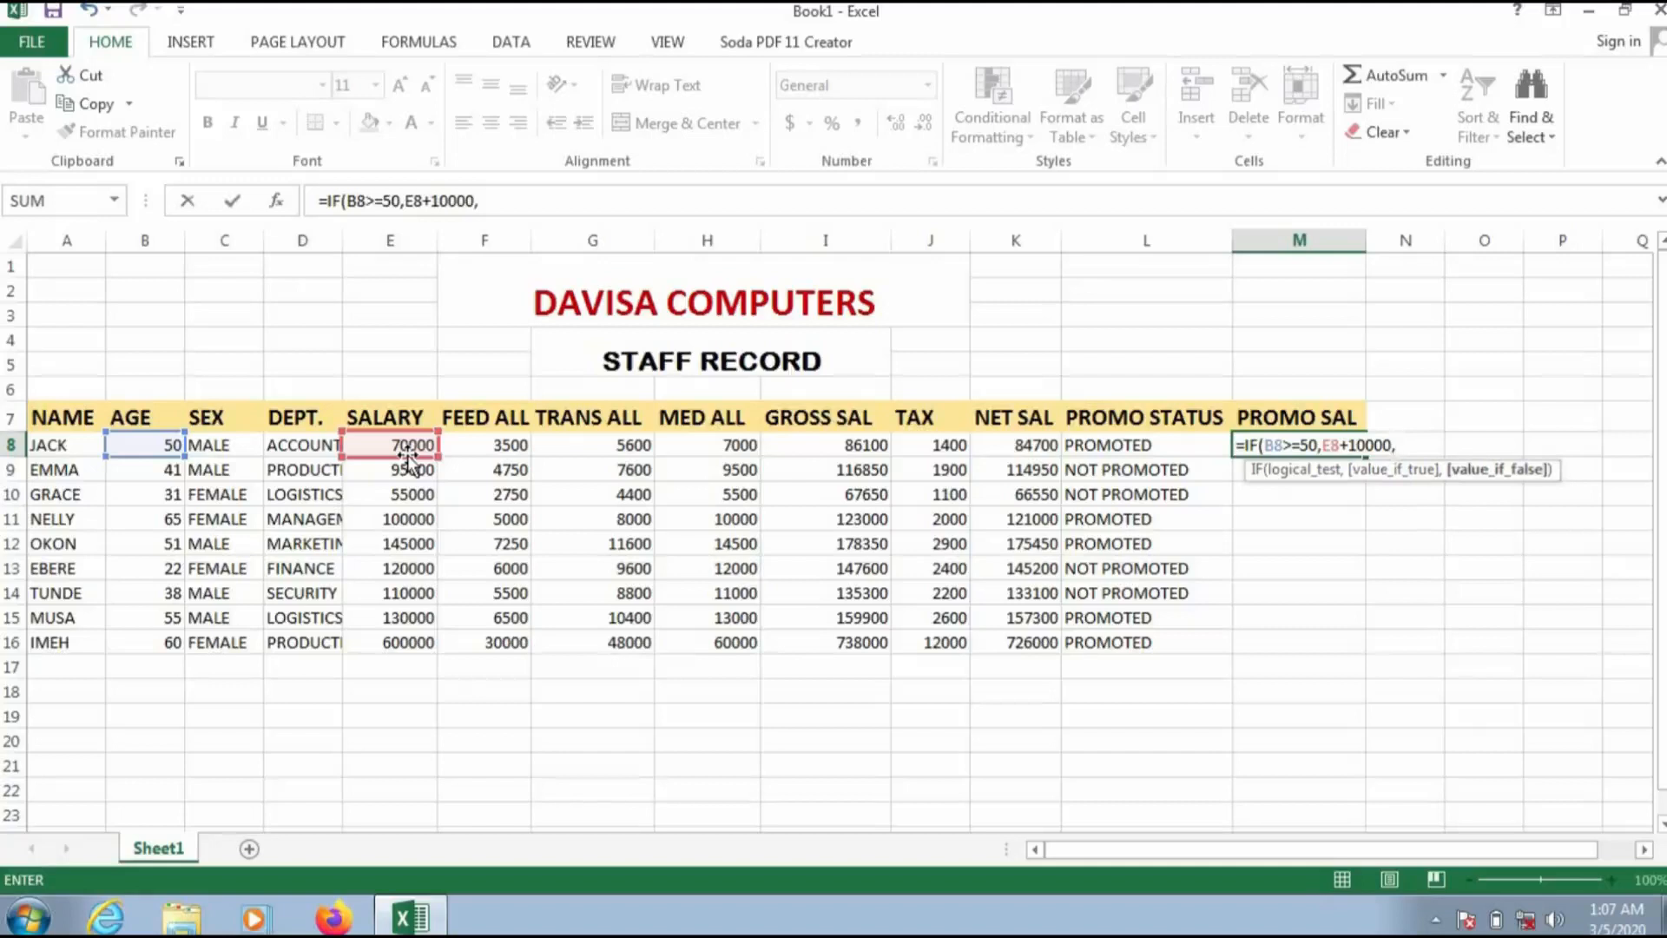
{"action": "type", "text": "E8+0"}
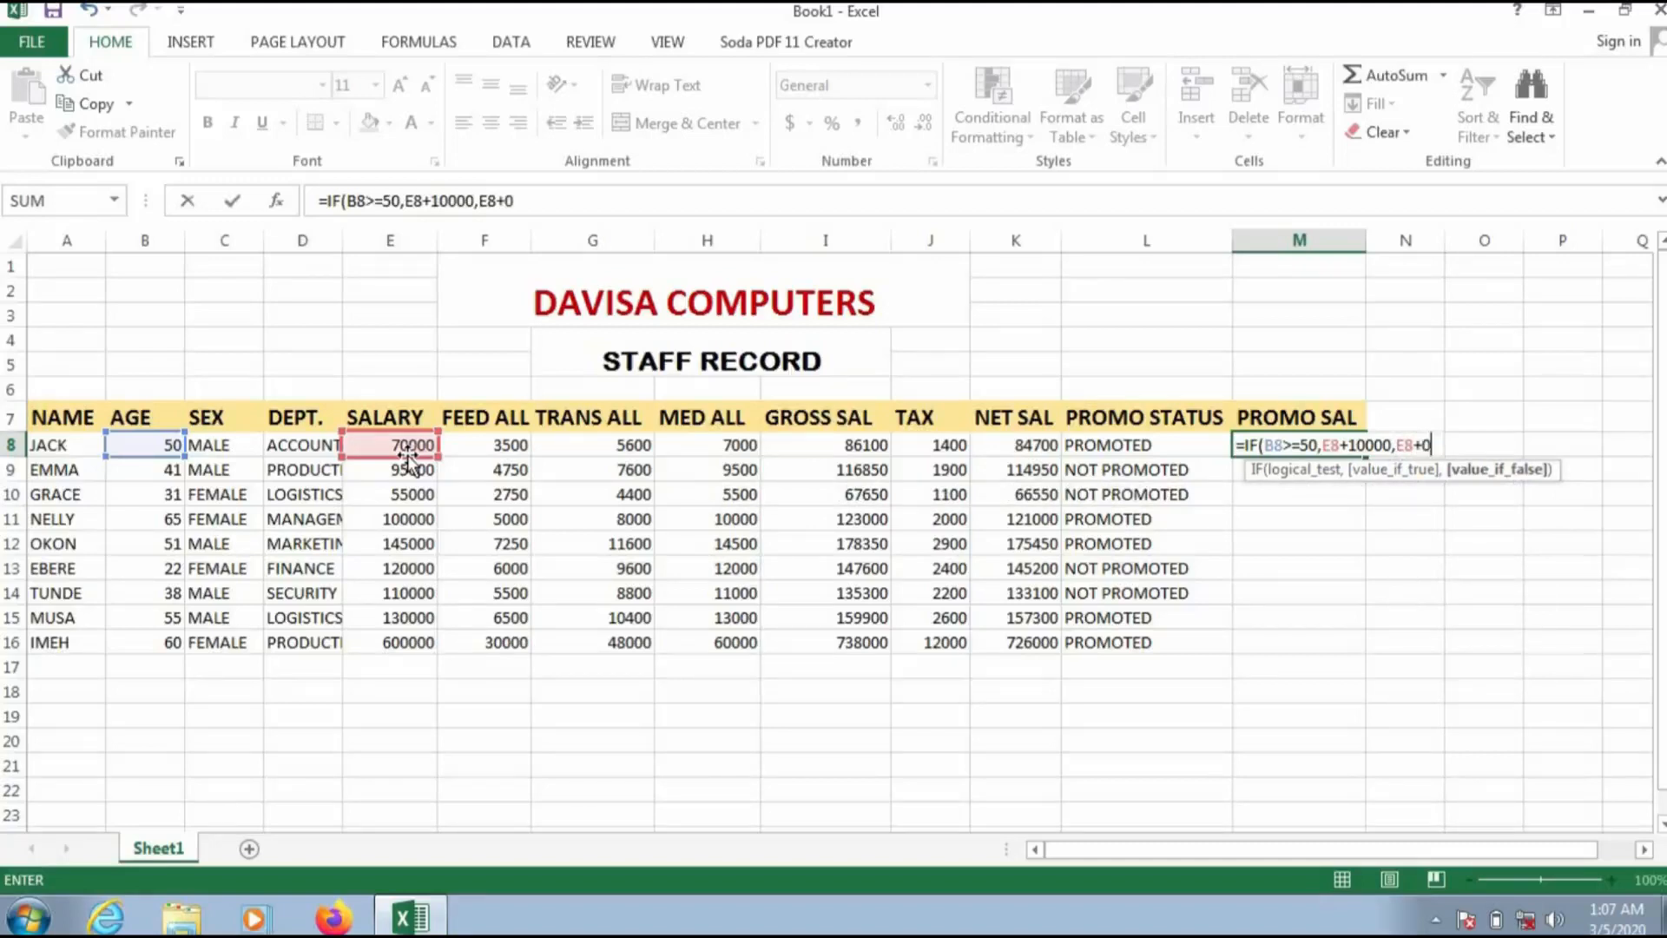
{"action": "type", "text": ")"}
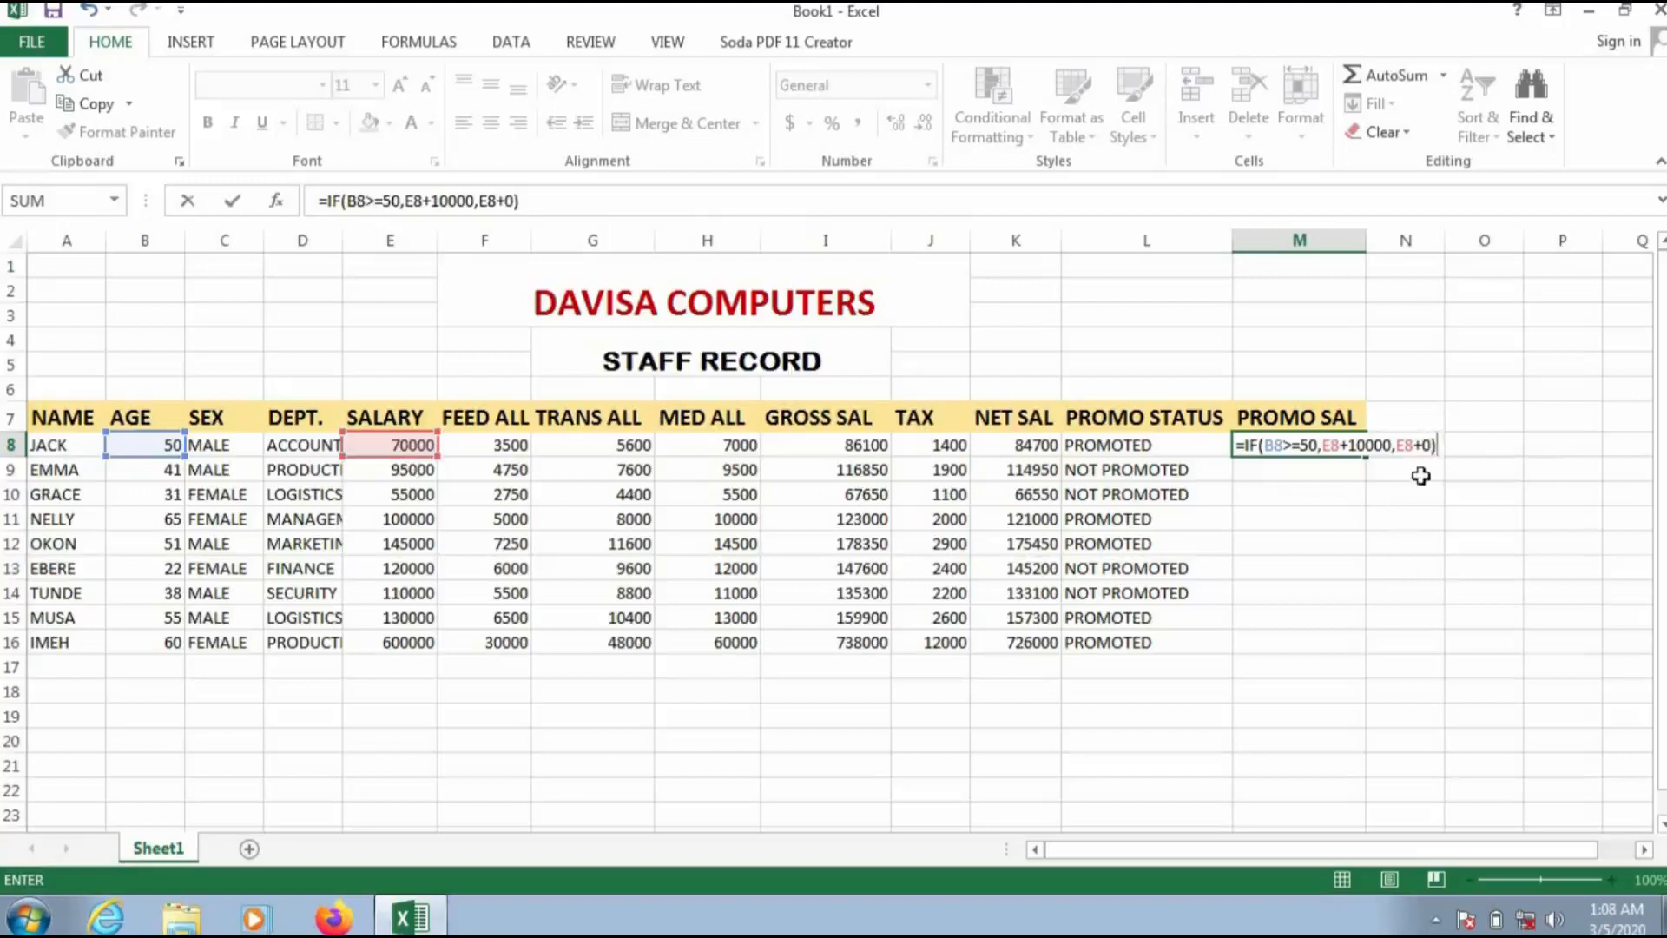
{"action": "key", "text": "Return"}
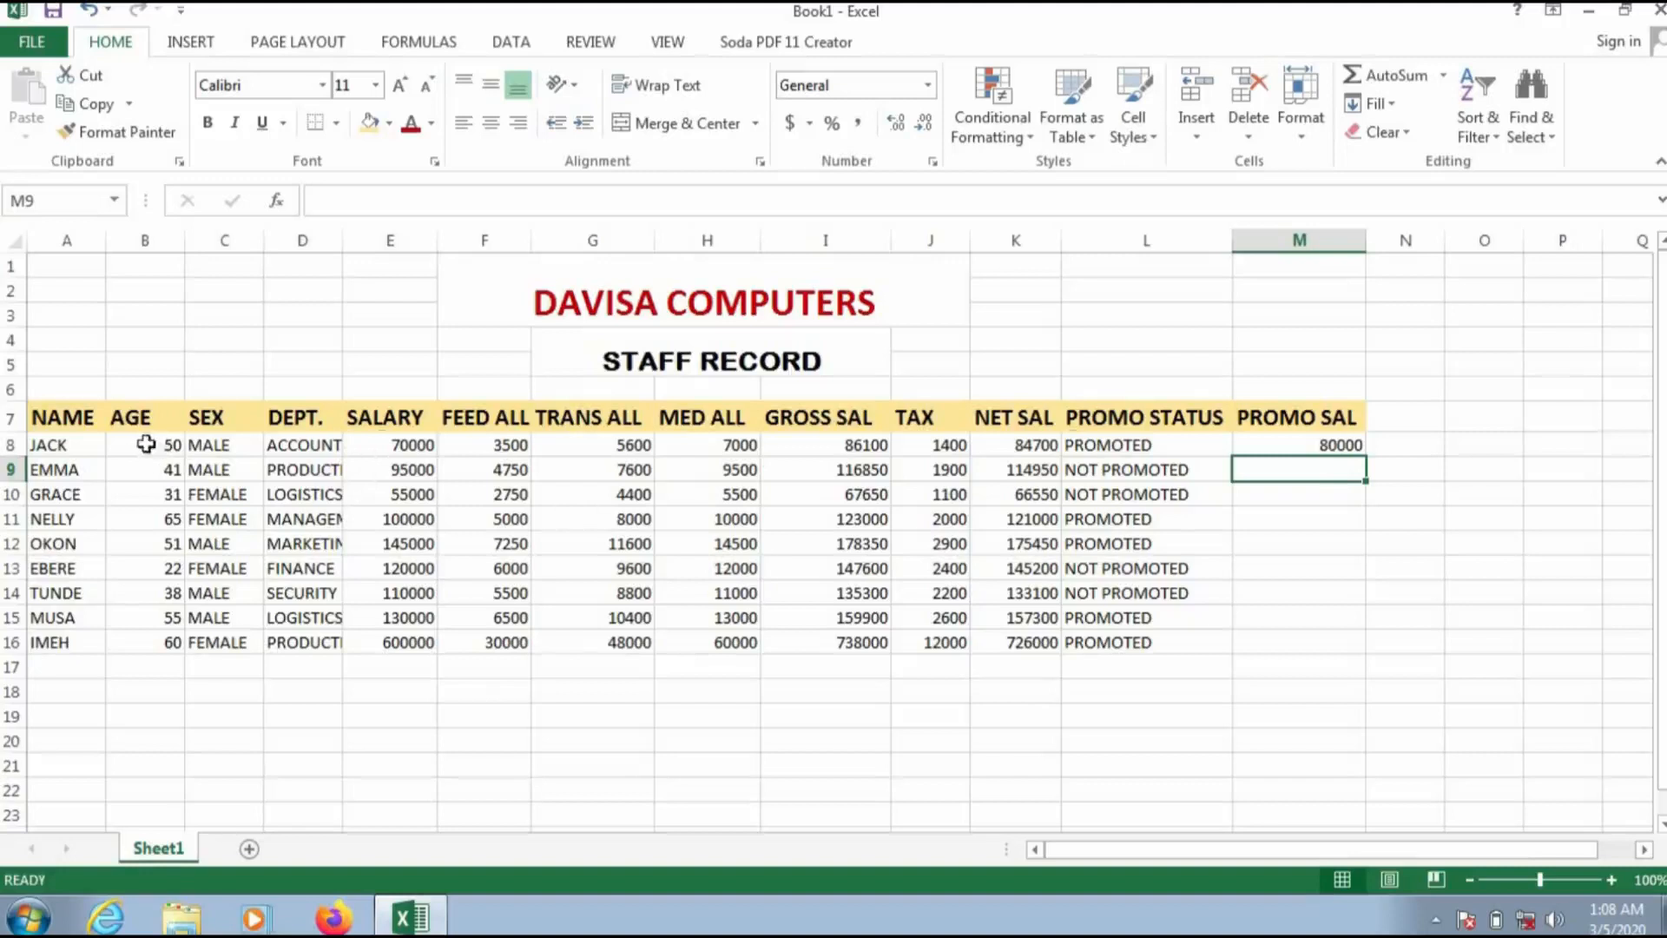
Step: Enter =IF(B9>=50,B9+10000,B9+0) in M9 for the second staff member's promotion salary
{"action": "left_click", "coordinate": [1305, 443]}
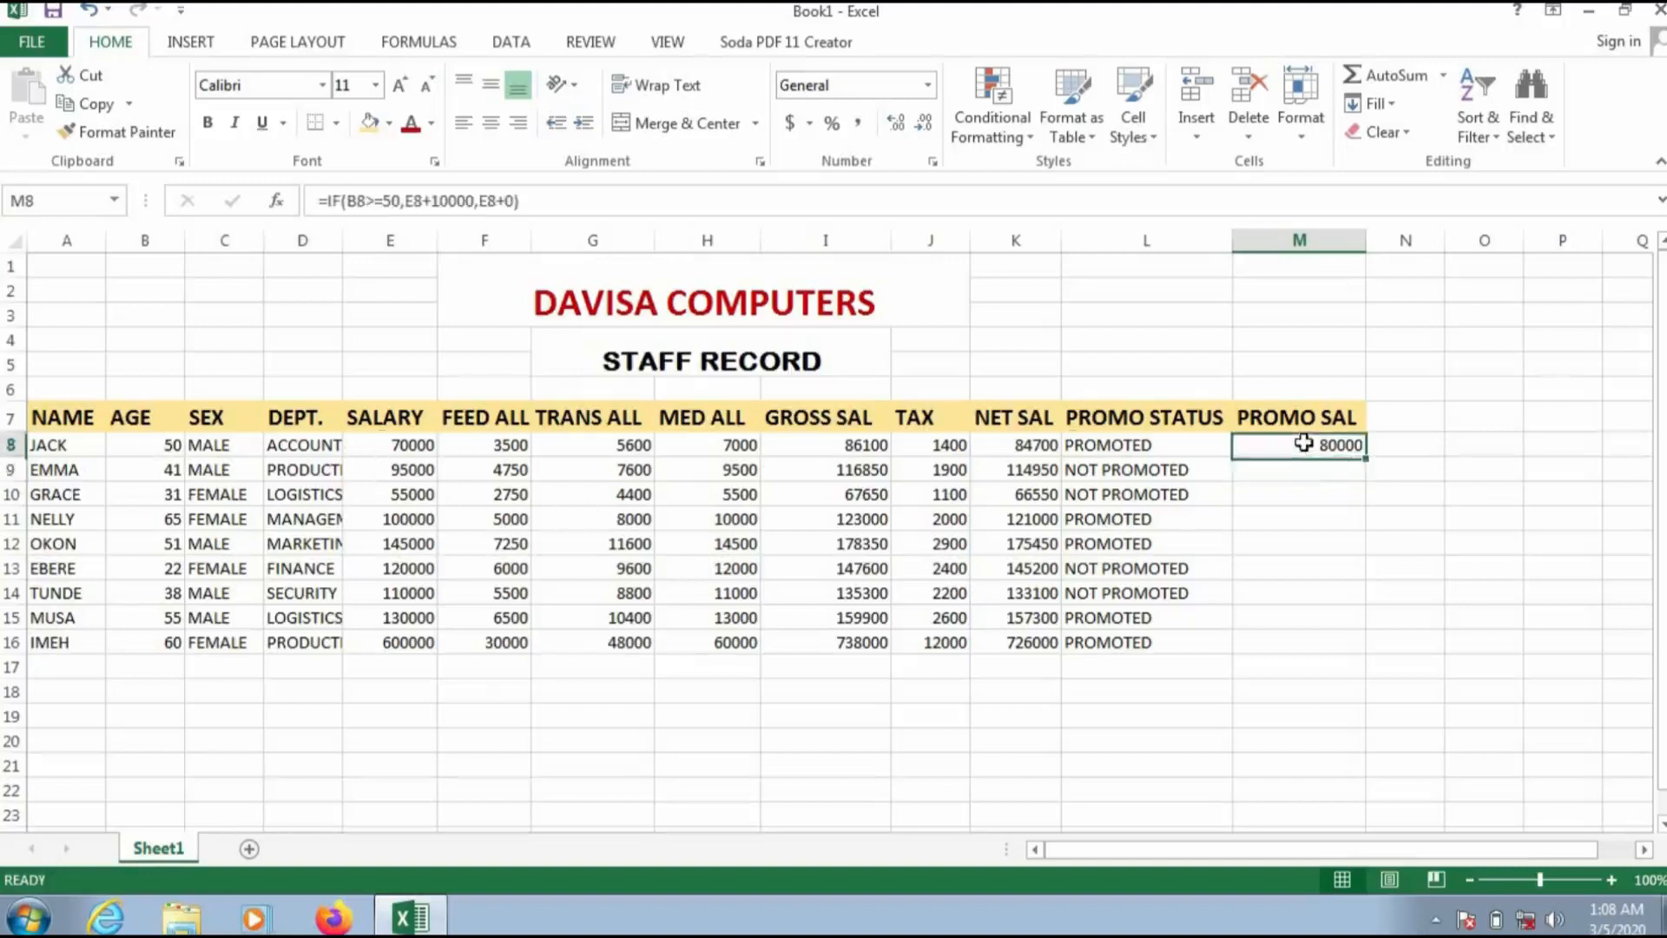
{"action": "left_click", "coordinate": [1315, 476]}
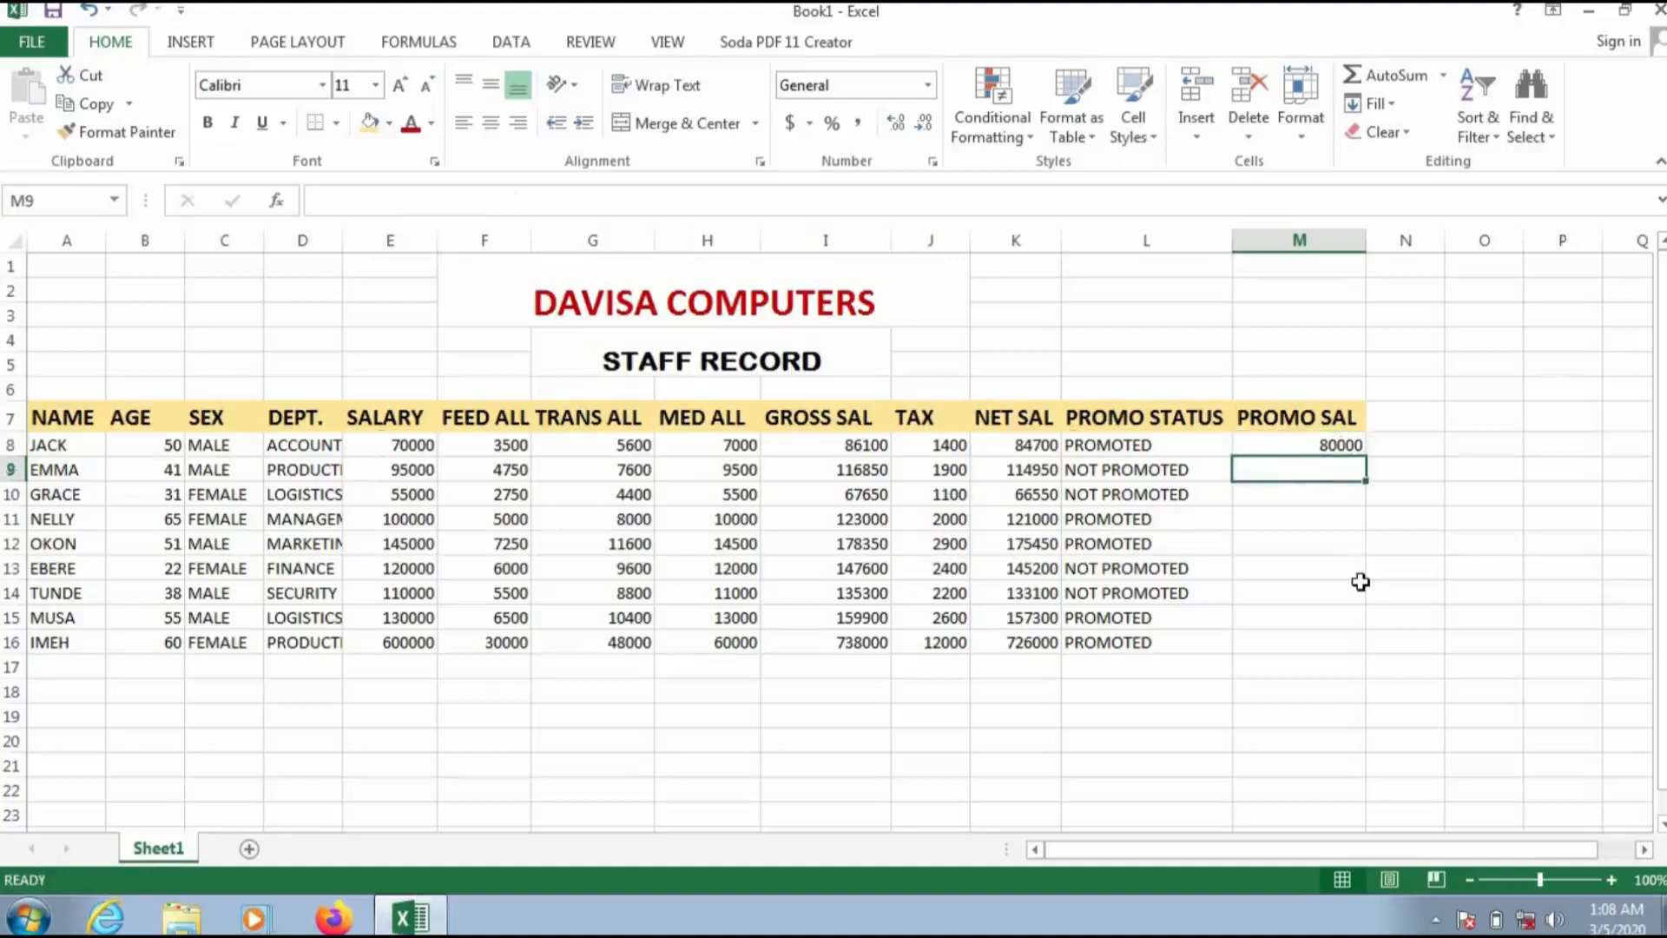
{"action": "type", "text": "="}
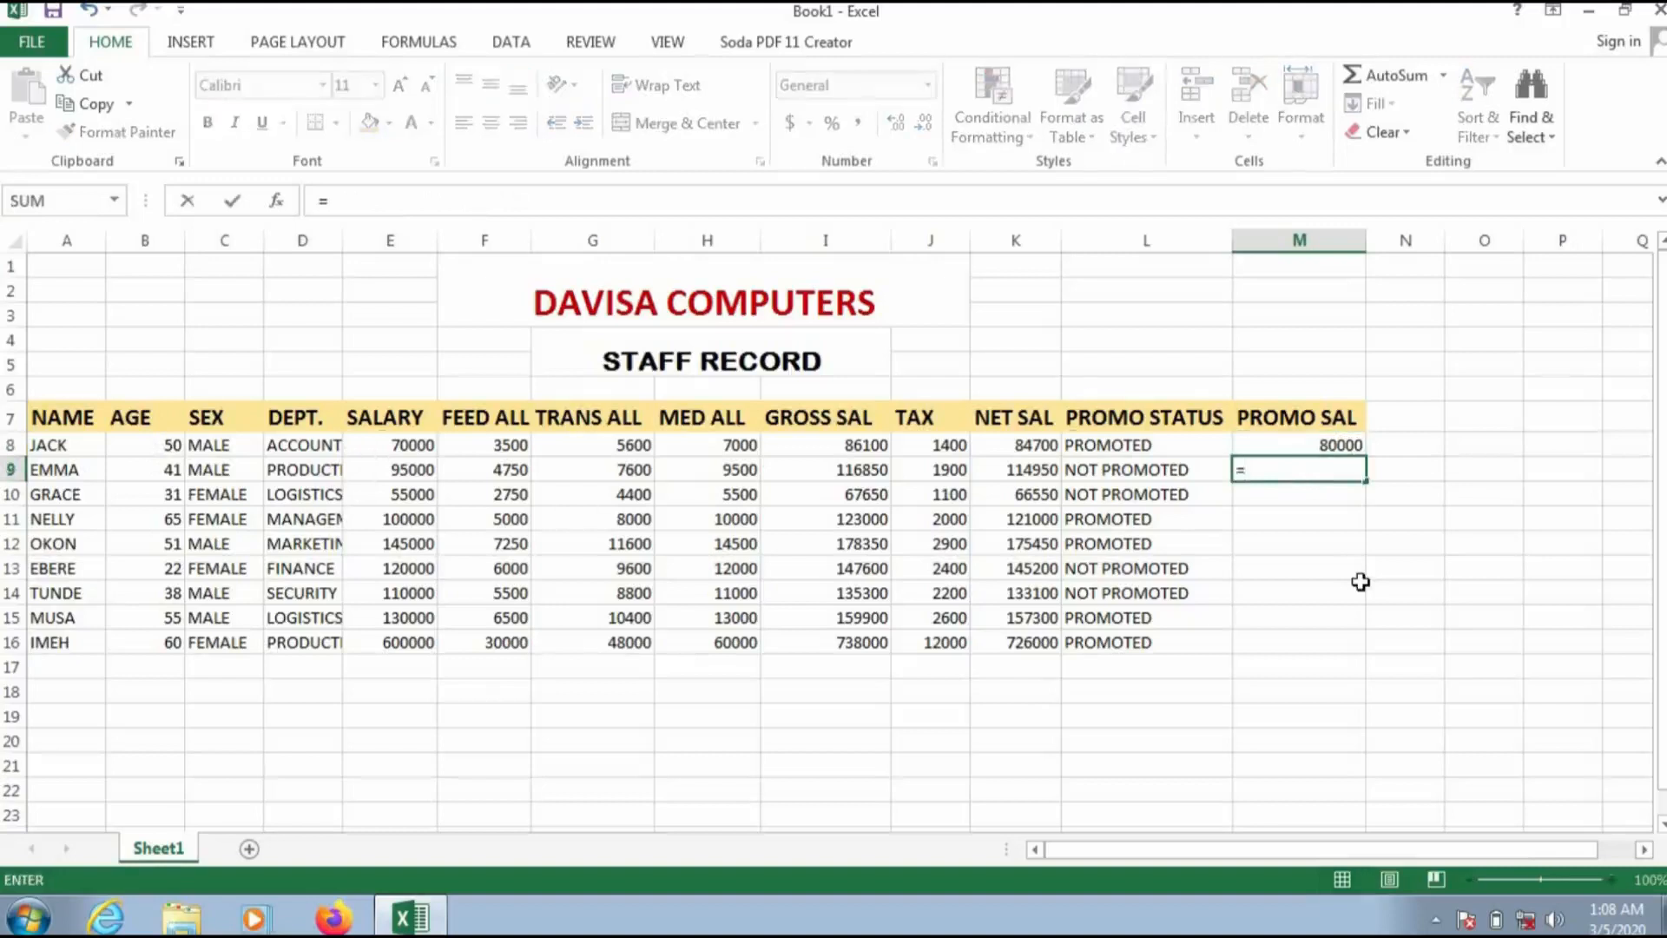
{"action": "type", "text": "IF("}
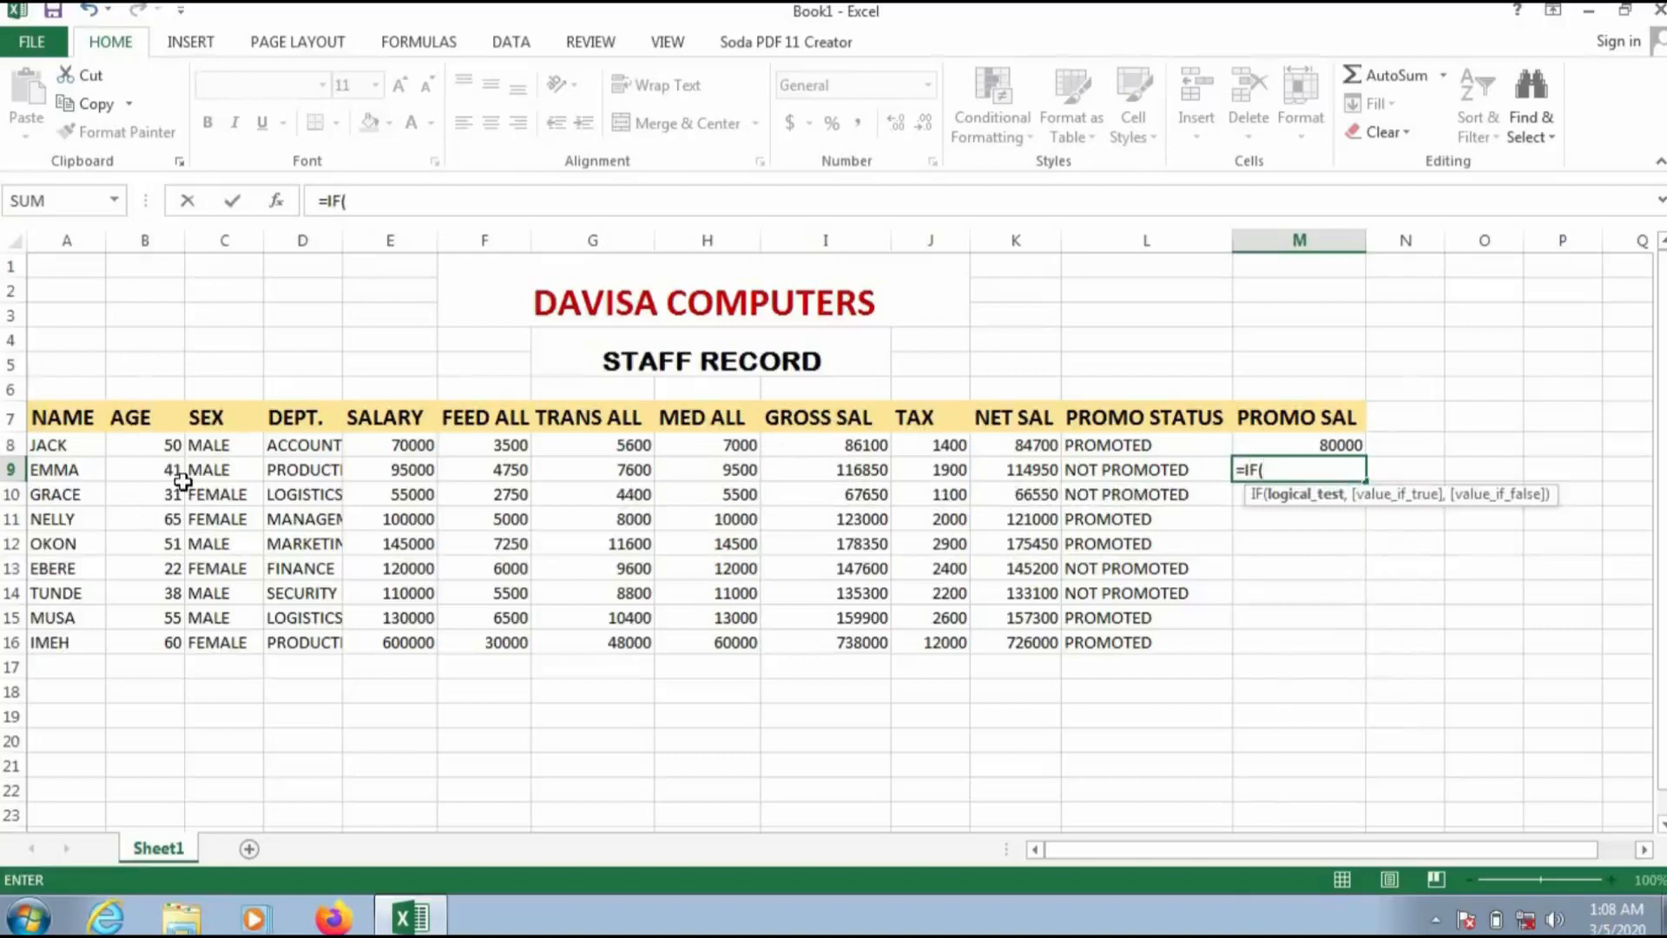
{"action": "type", "text": "B"}
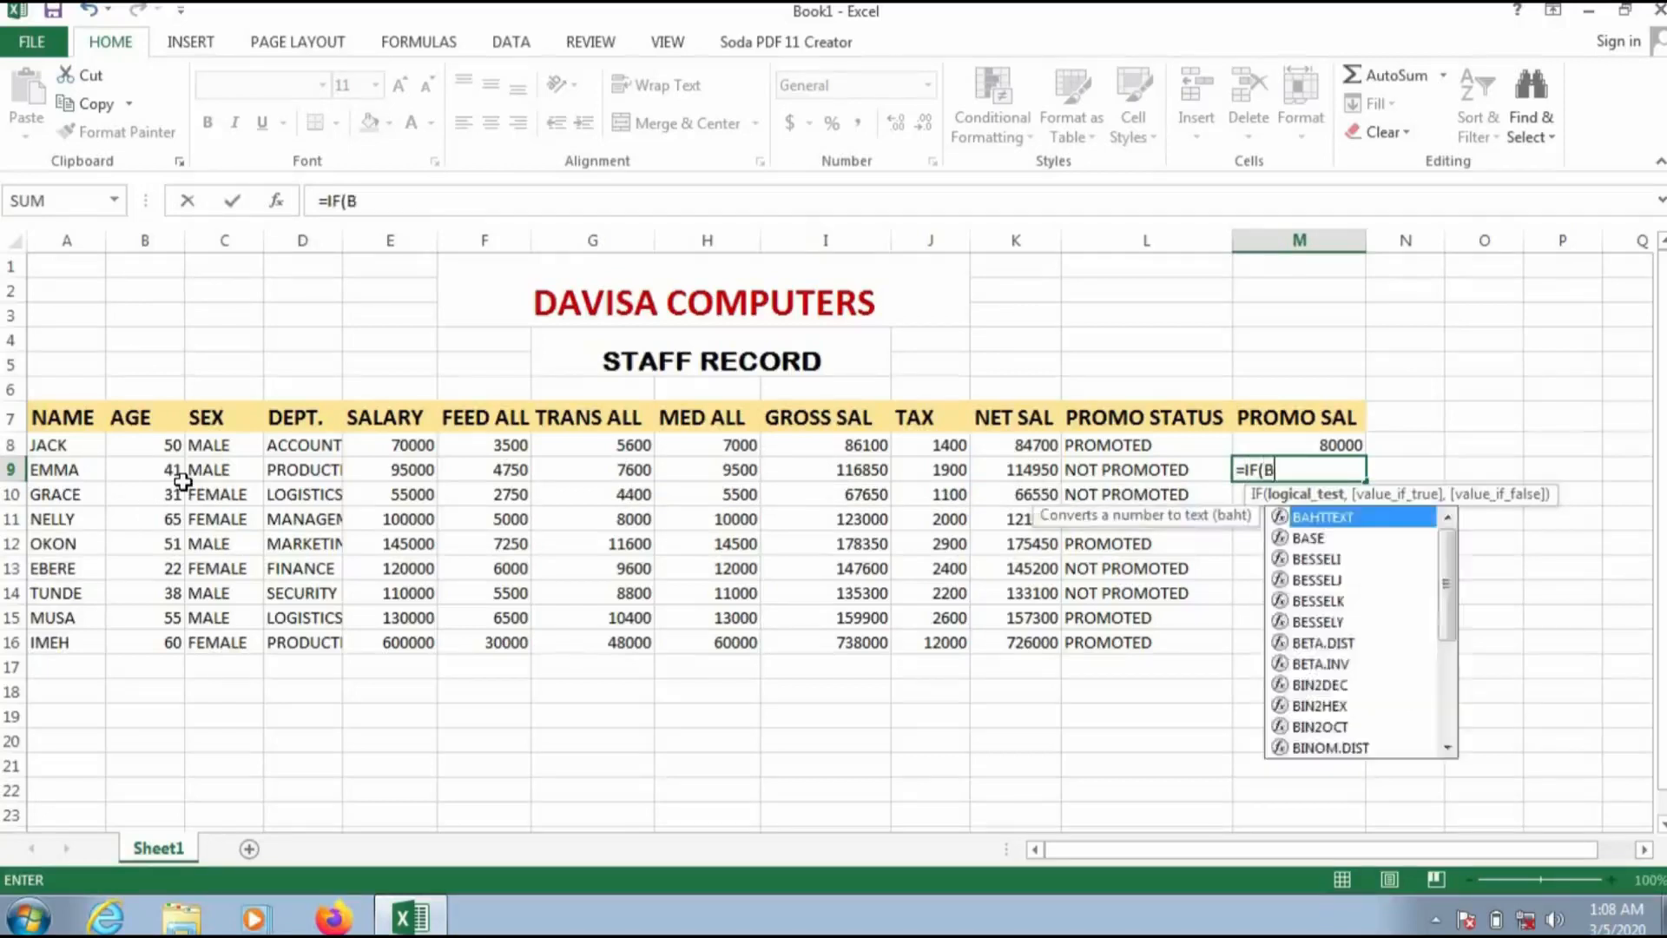
{"action": "type", "text": "9+"}
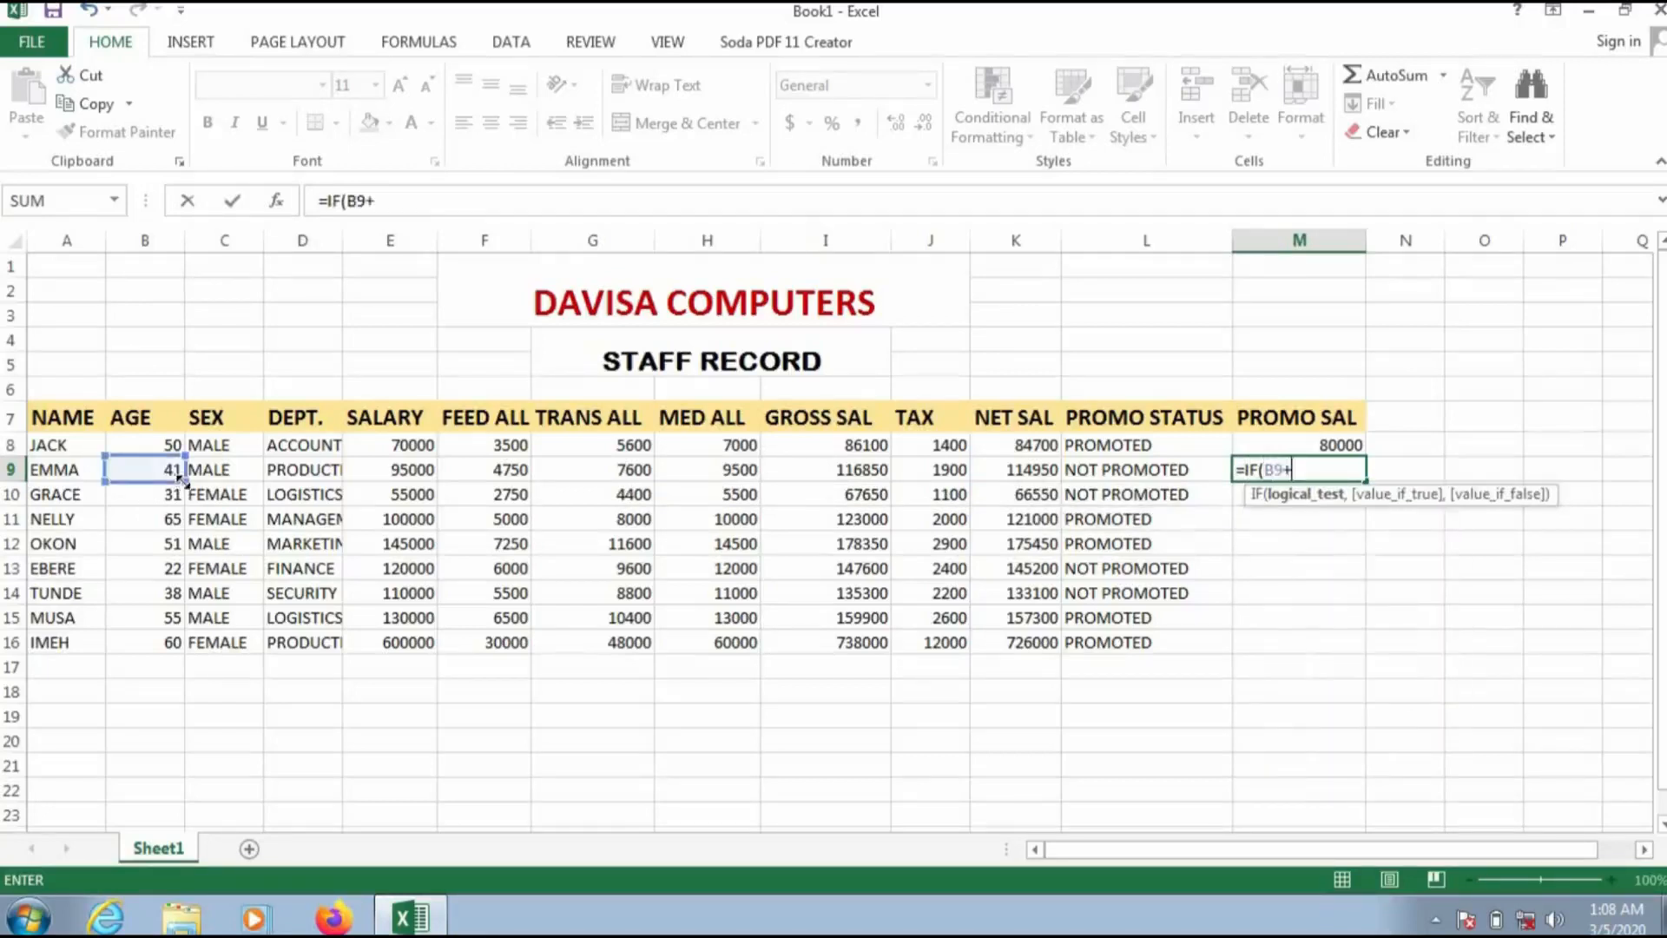
{"action": "key", "text": "BackSpace"}
{"action": "type", "text": ">=50,B"}
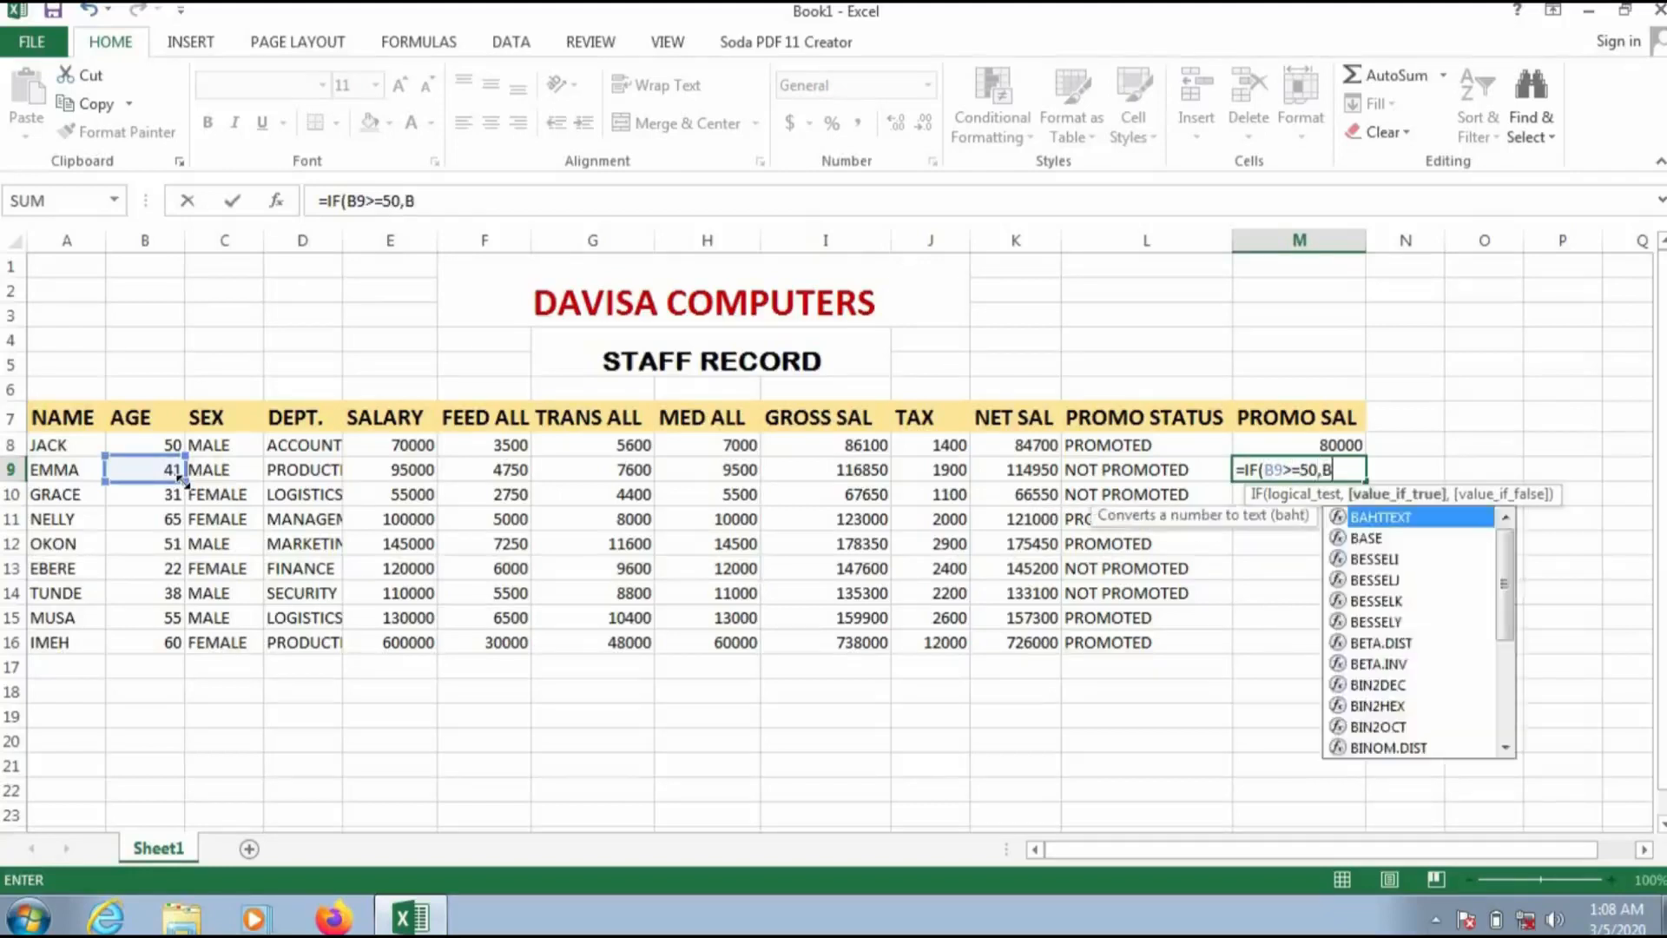
{"action": "type", "text": "9"}
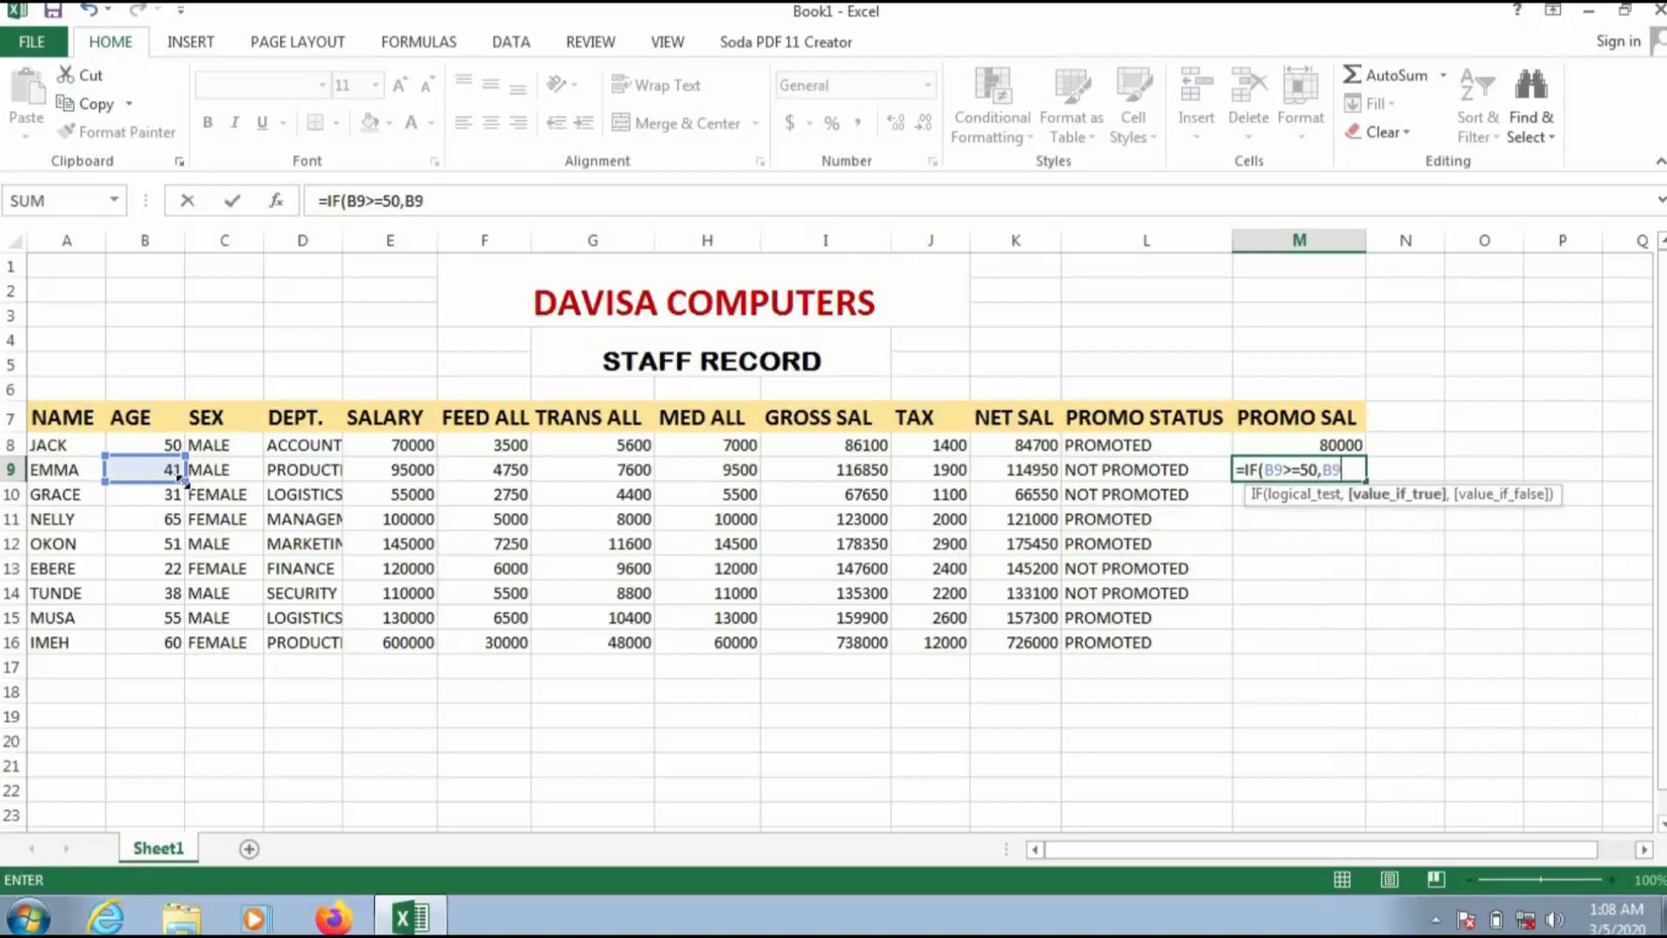
{"action": "type", "text": "+10000"}
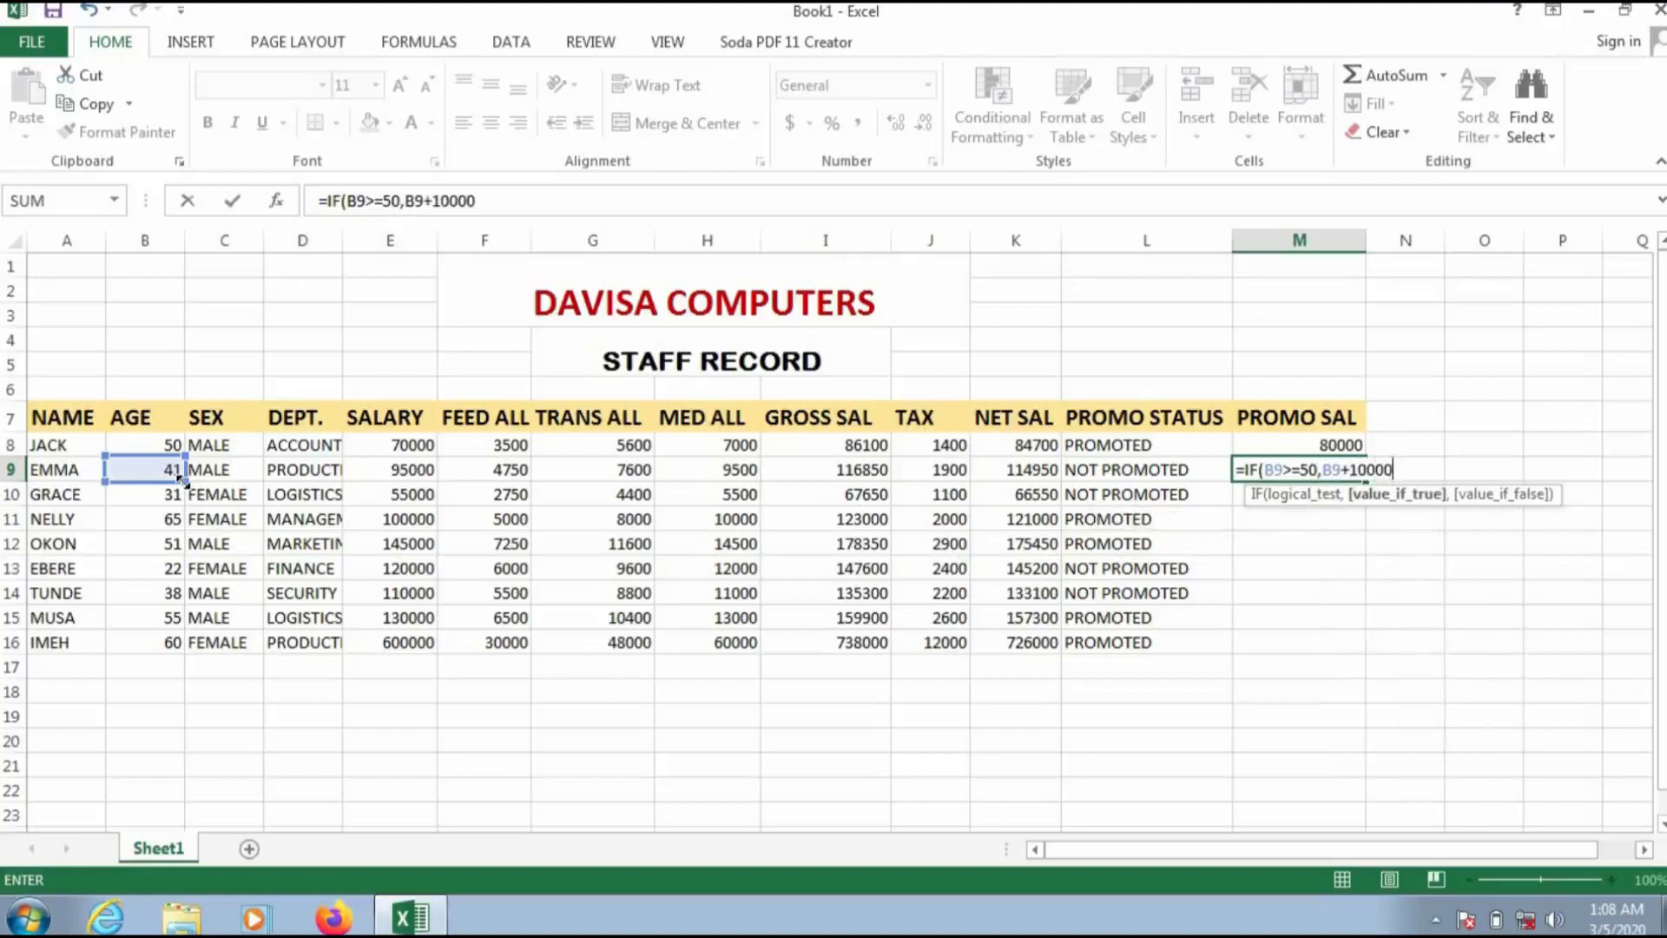
{"action": "type", "text": ",B"}
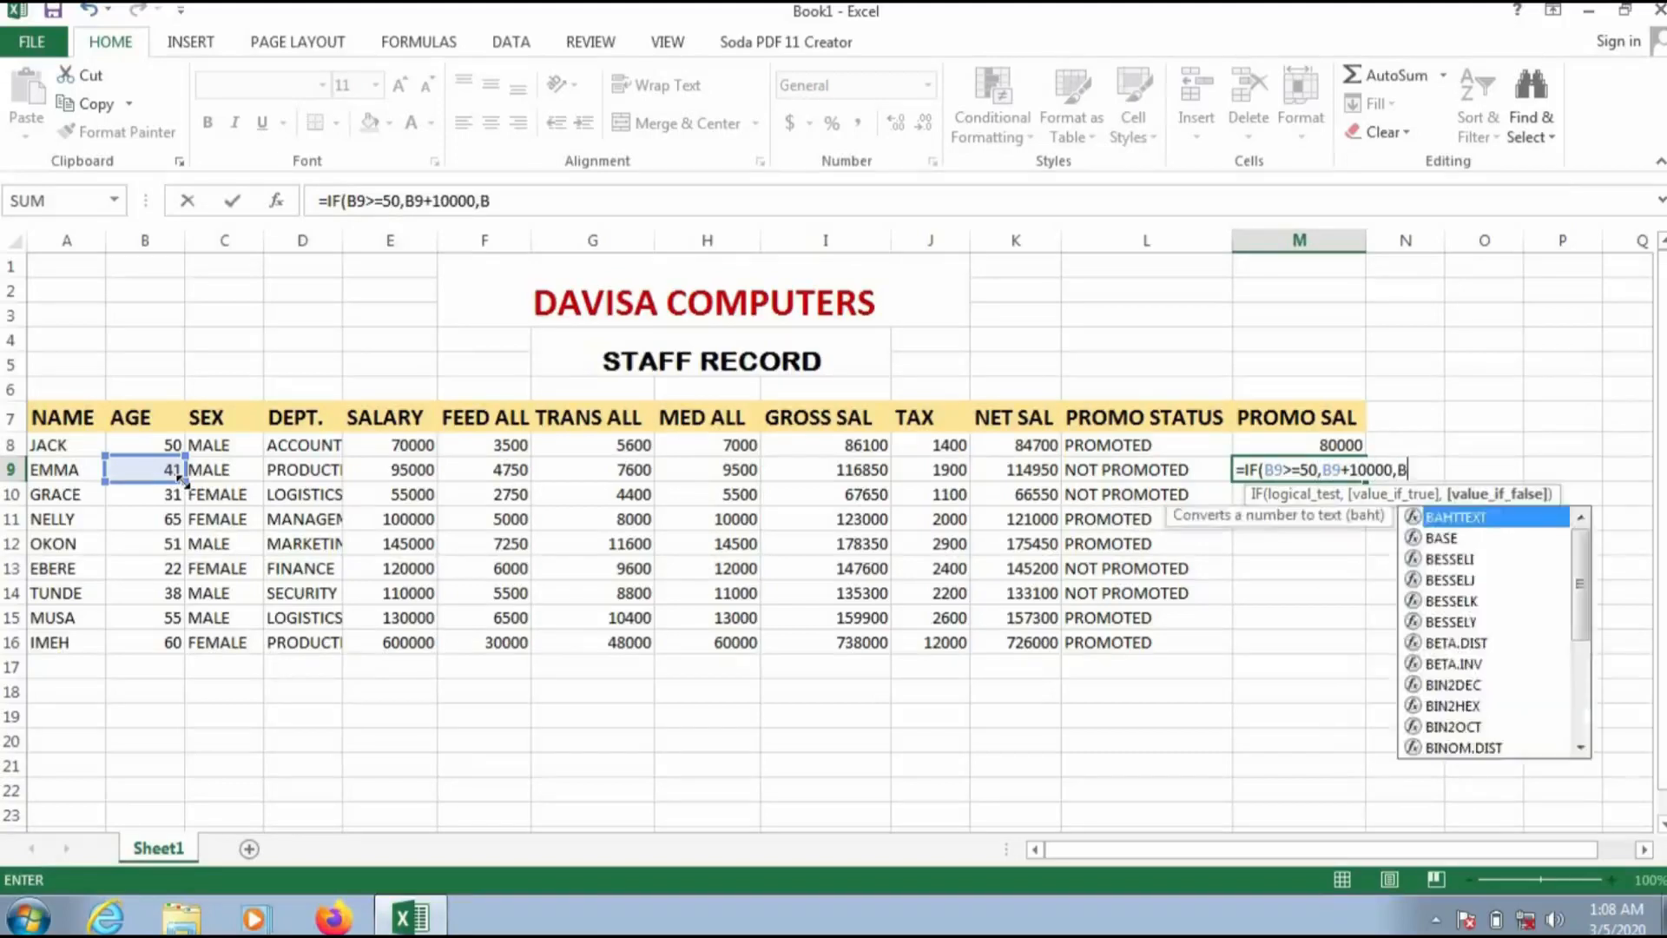
{"action": "type", "text": "9+"}
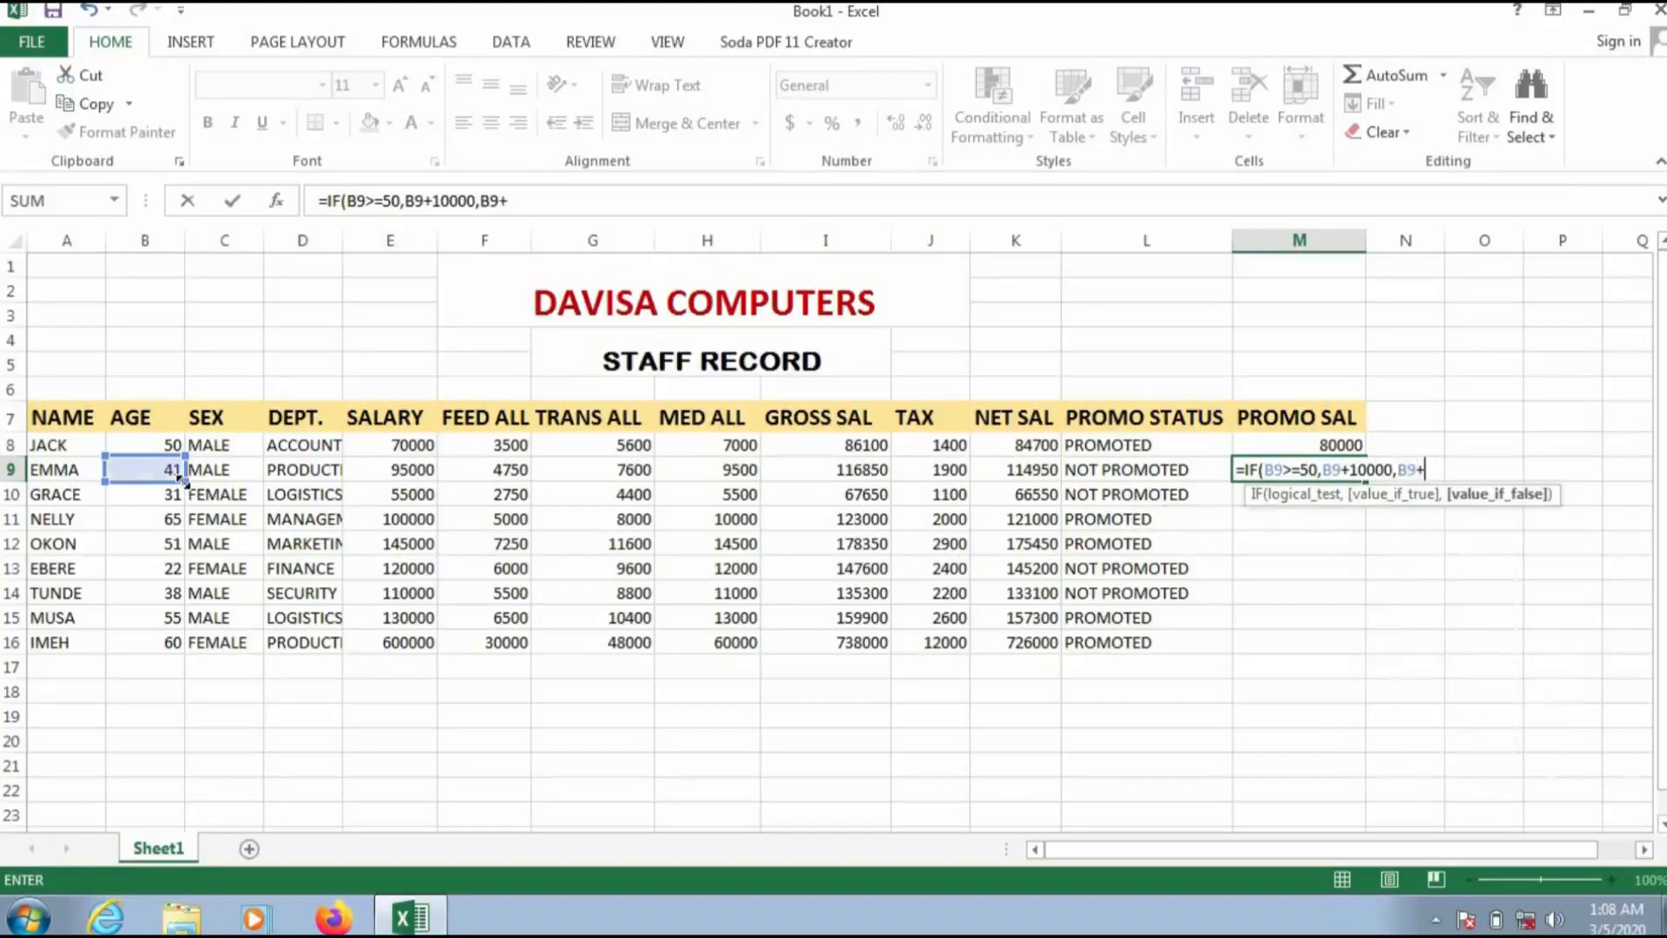
{"action": "type", "text": "0)"}
{"action": "key", "text": "Return"}
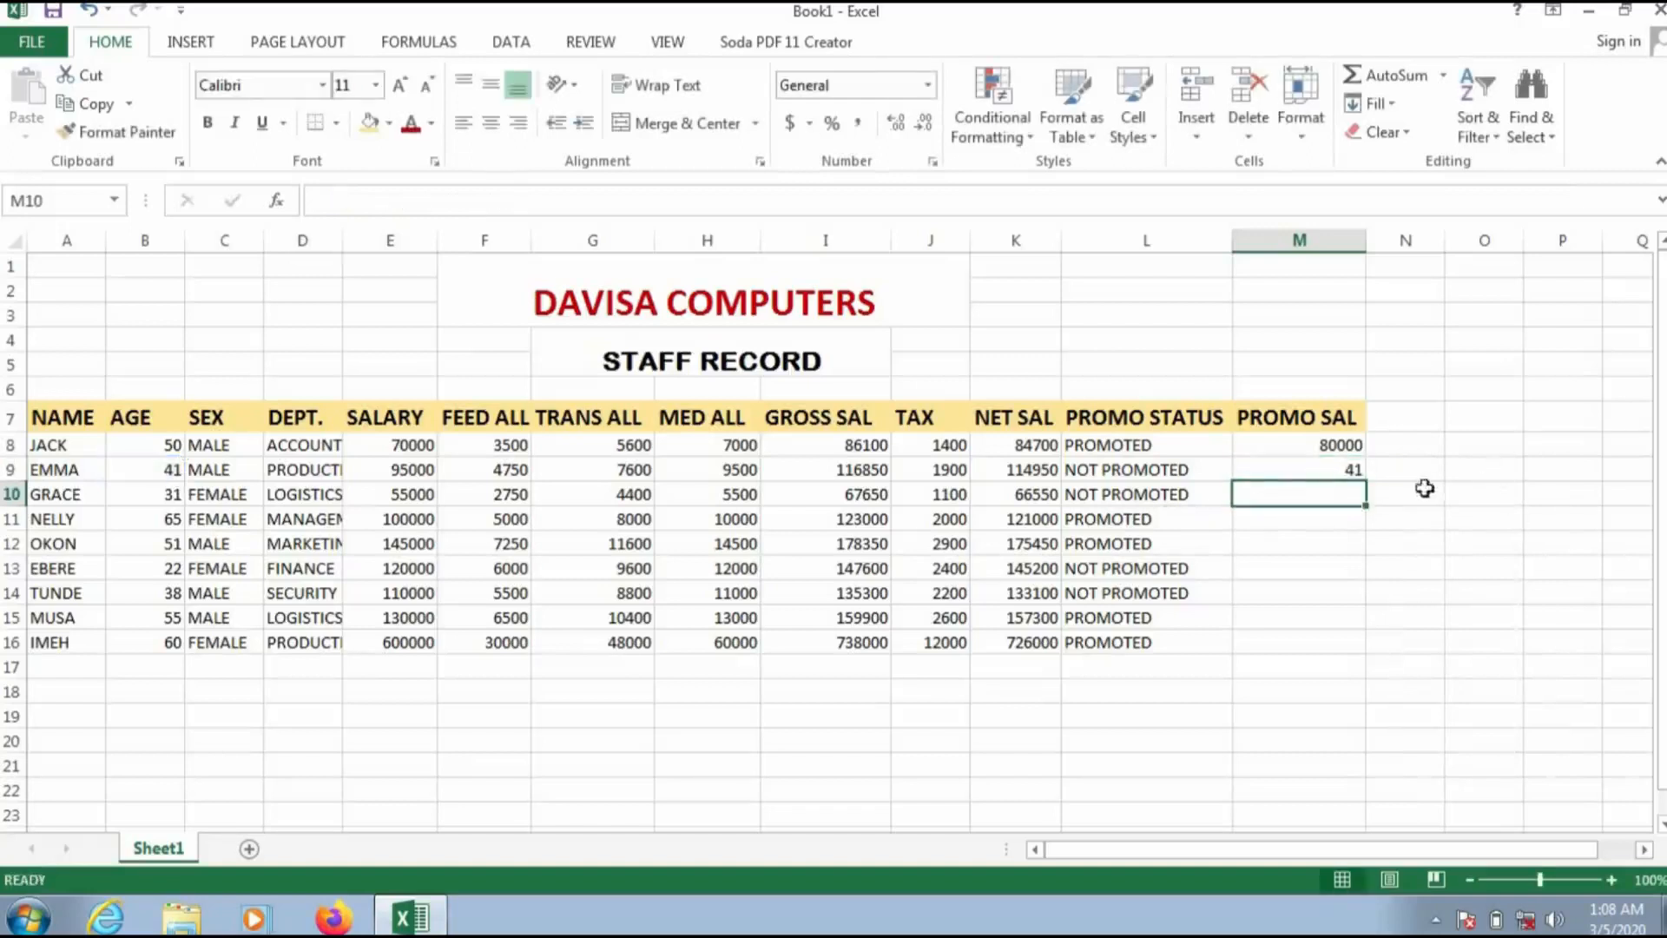
Step: Edit the M9 formula to reference E9 instead of B9, making it =IF(B9>=50,E9+10000,E9+0)
{"action": "double_click", "coordinate": [1348, 469]}
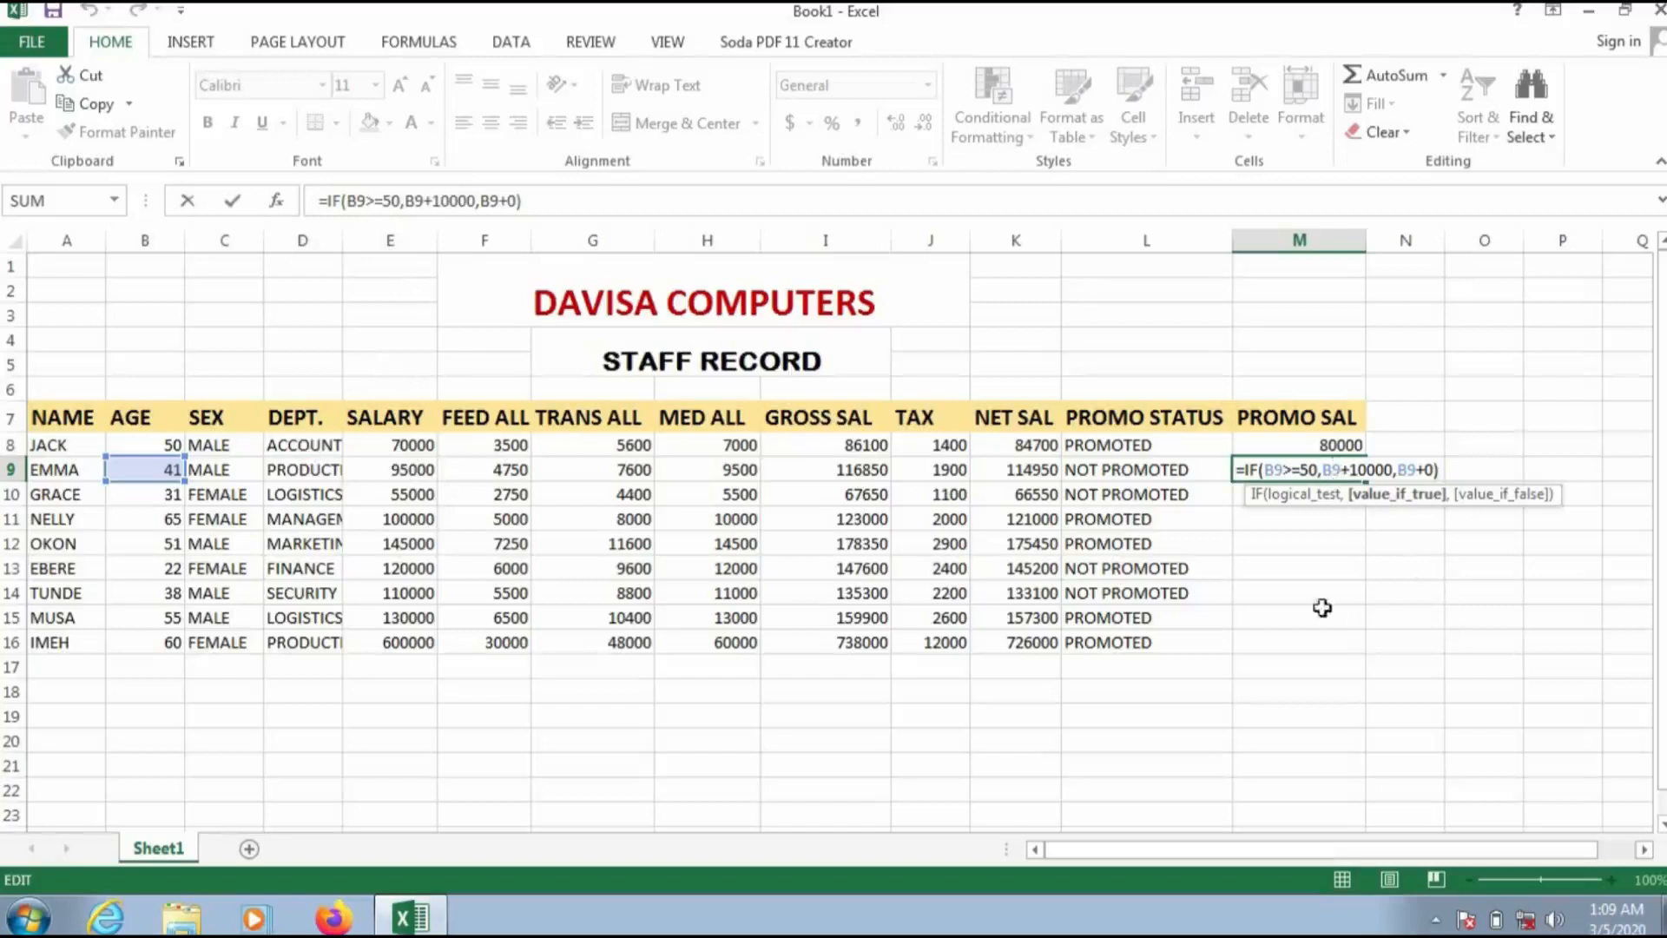
{"action": "key", "text": "BackSpace"}
{"action": "type", "text": "E"}
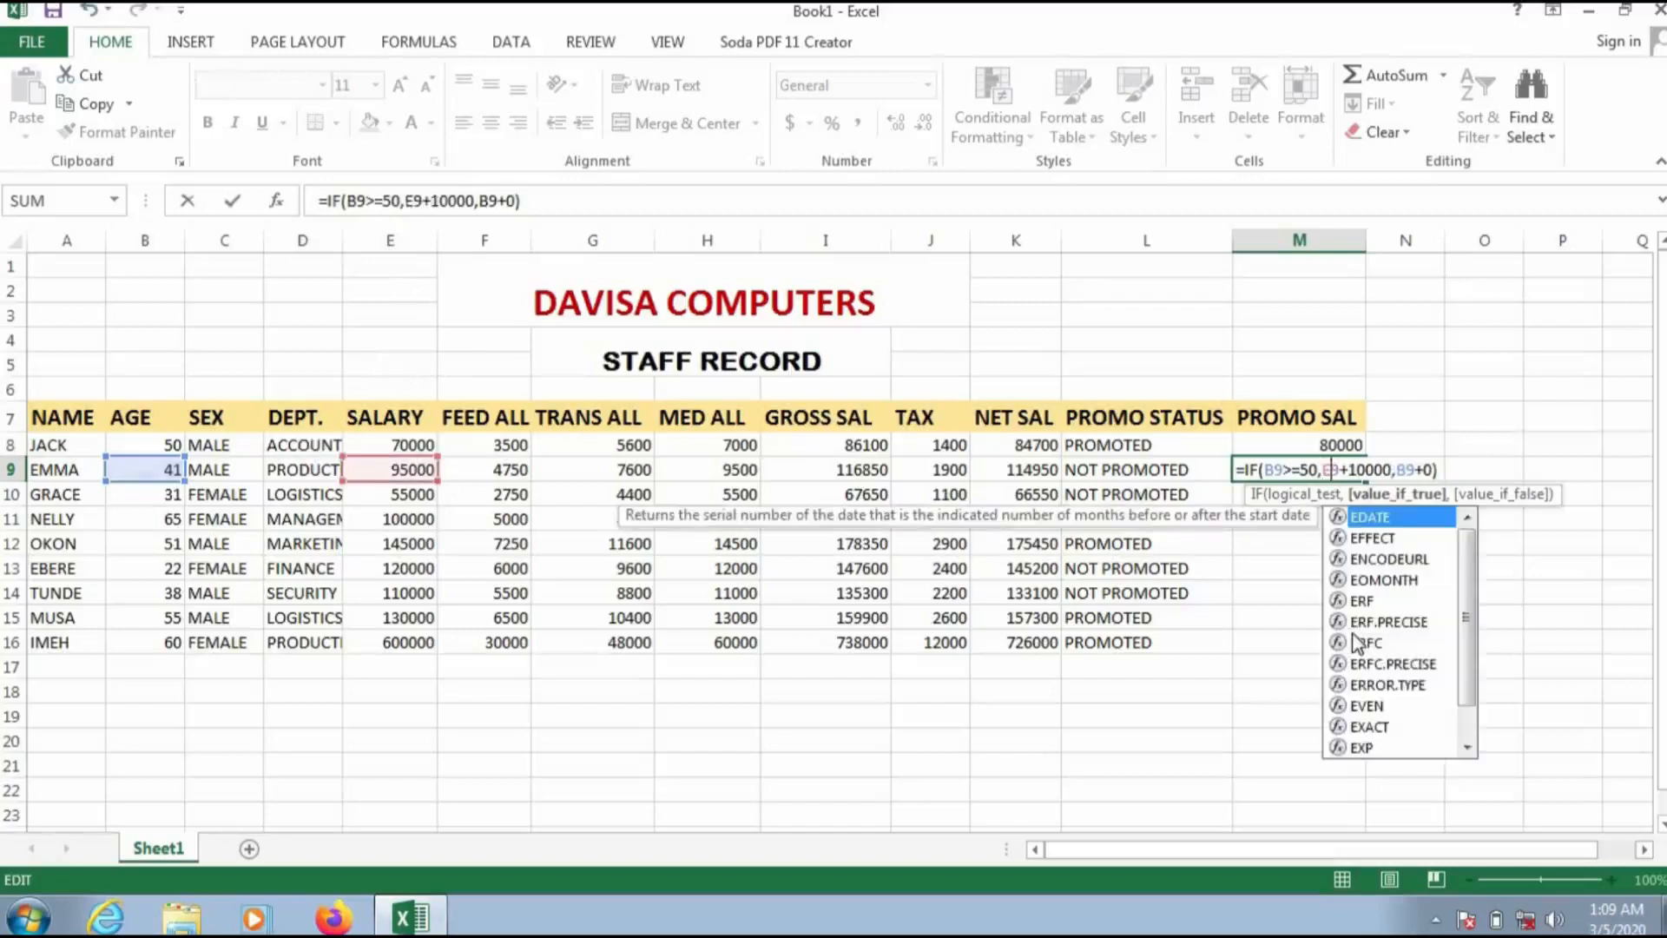
{"action": "key", "text": "BackSpace"}
{"action": "type", "text": "E"}
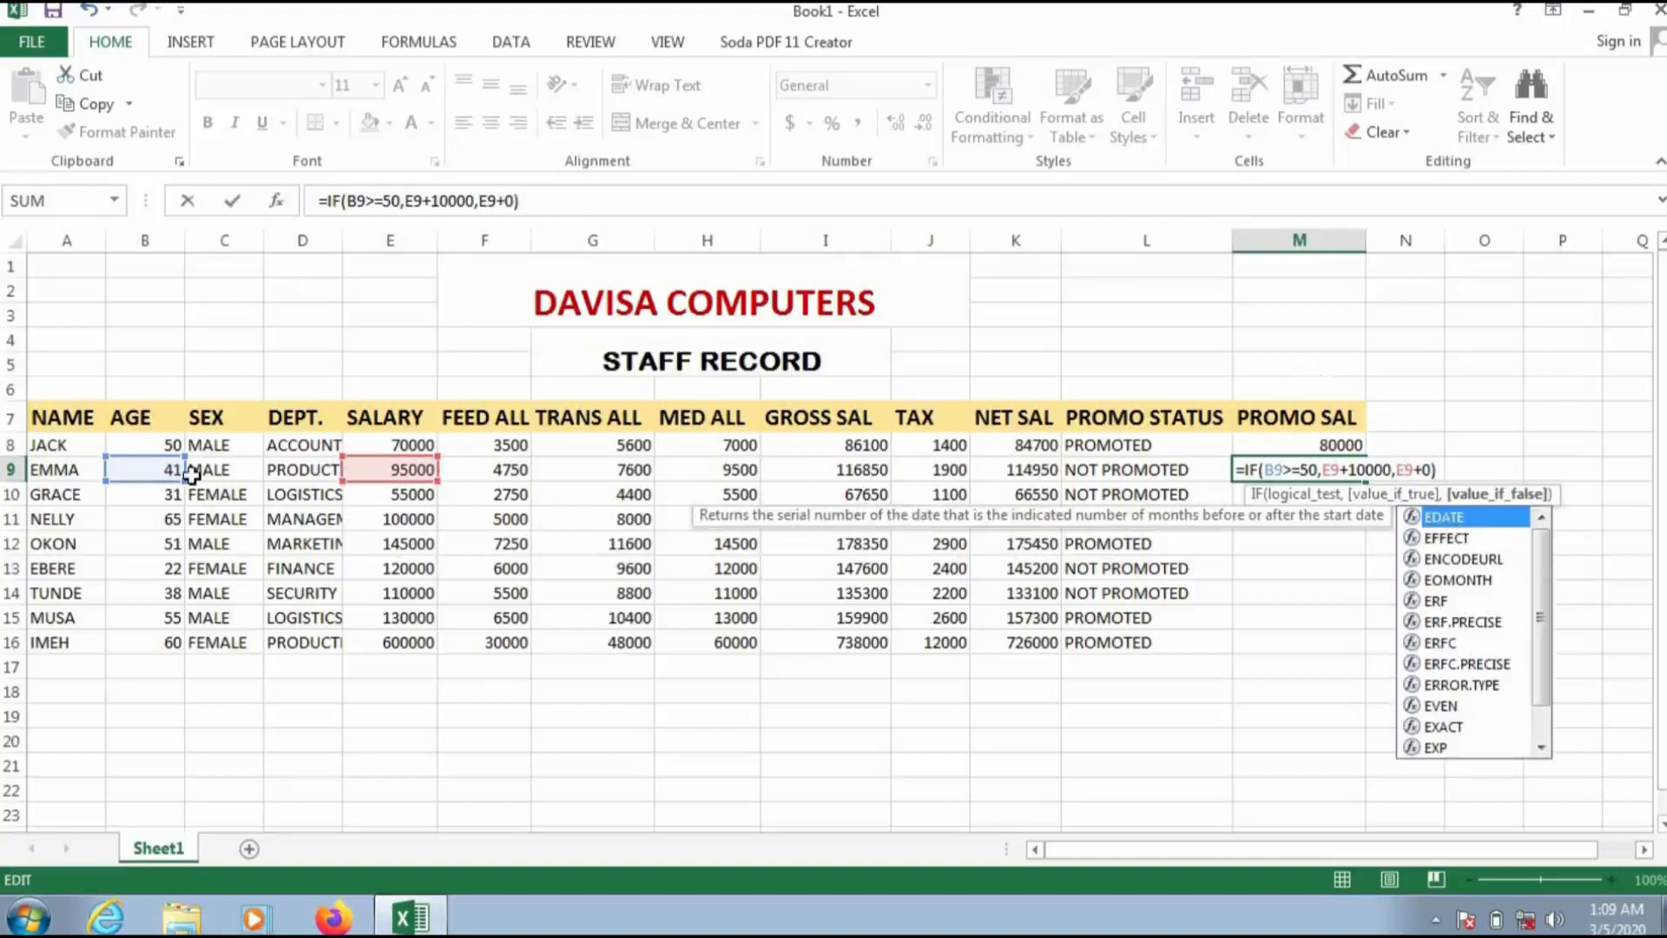
{"action": "left_click", "coordinate": [1438, 470]}
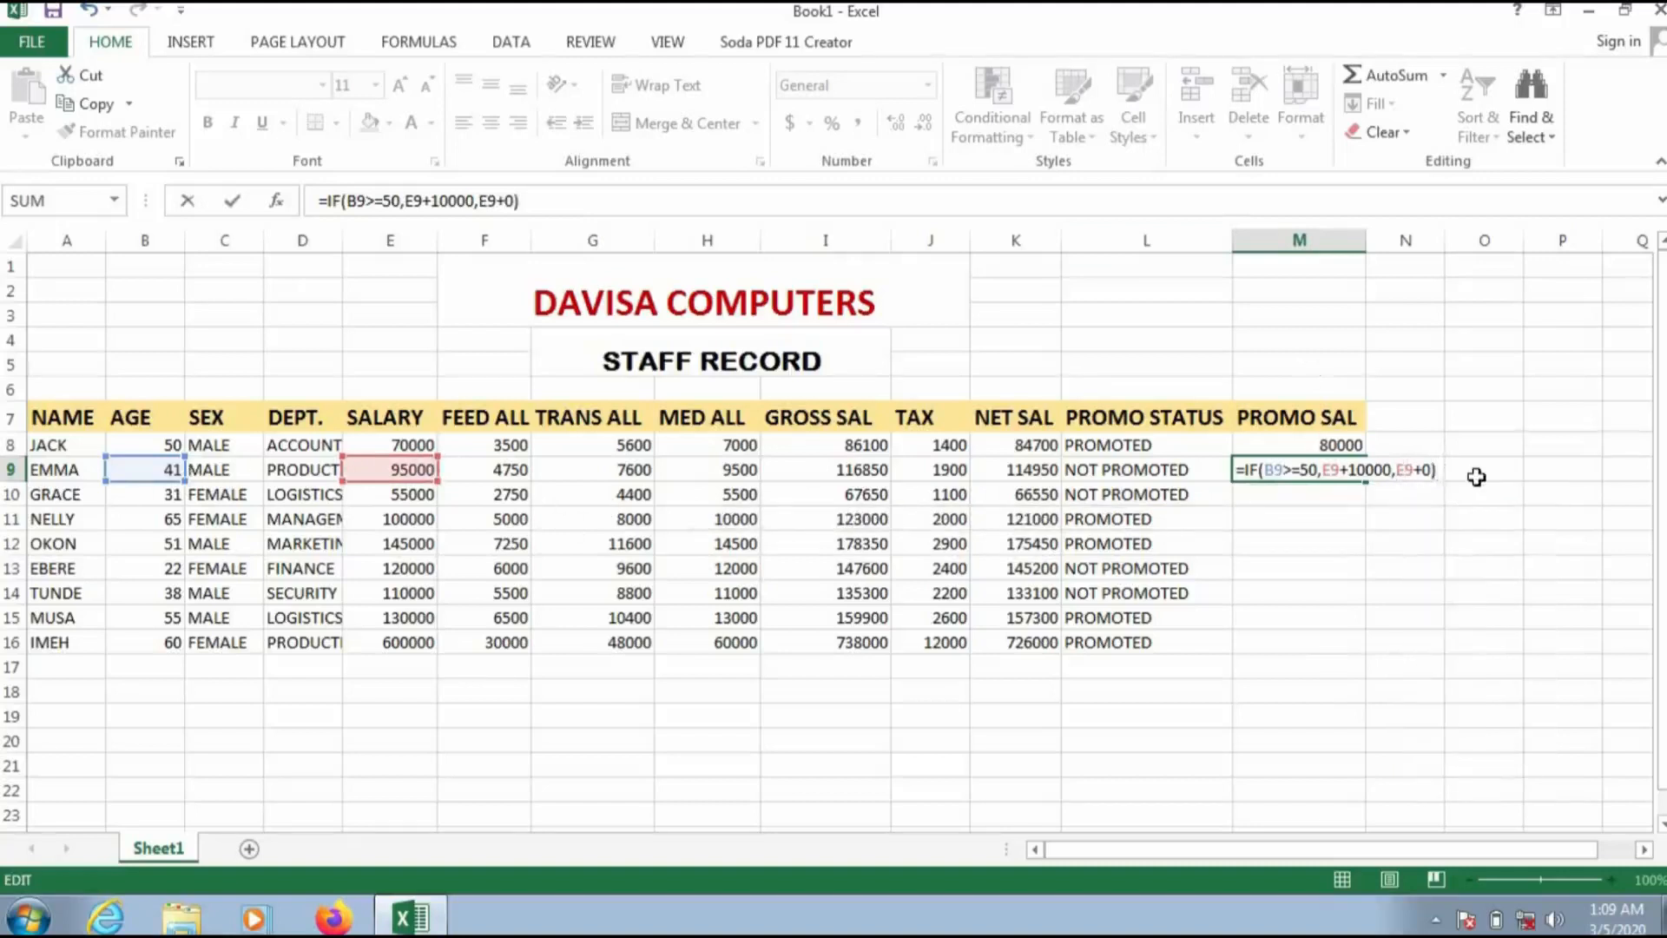
{"action": "key", "text": "Return"}
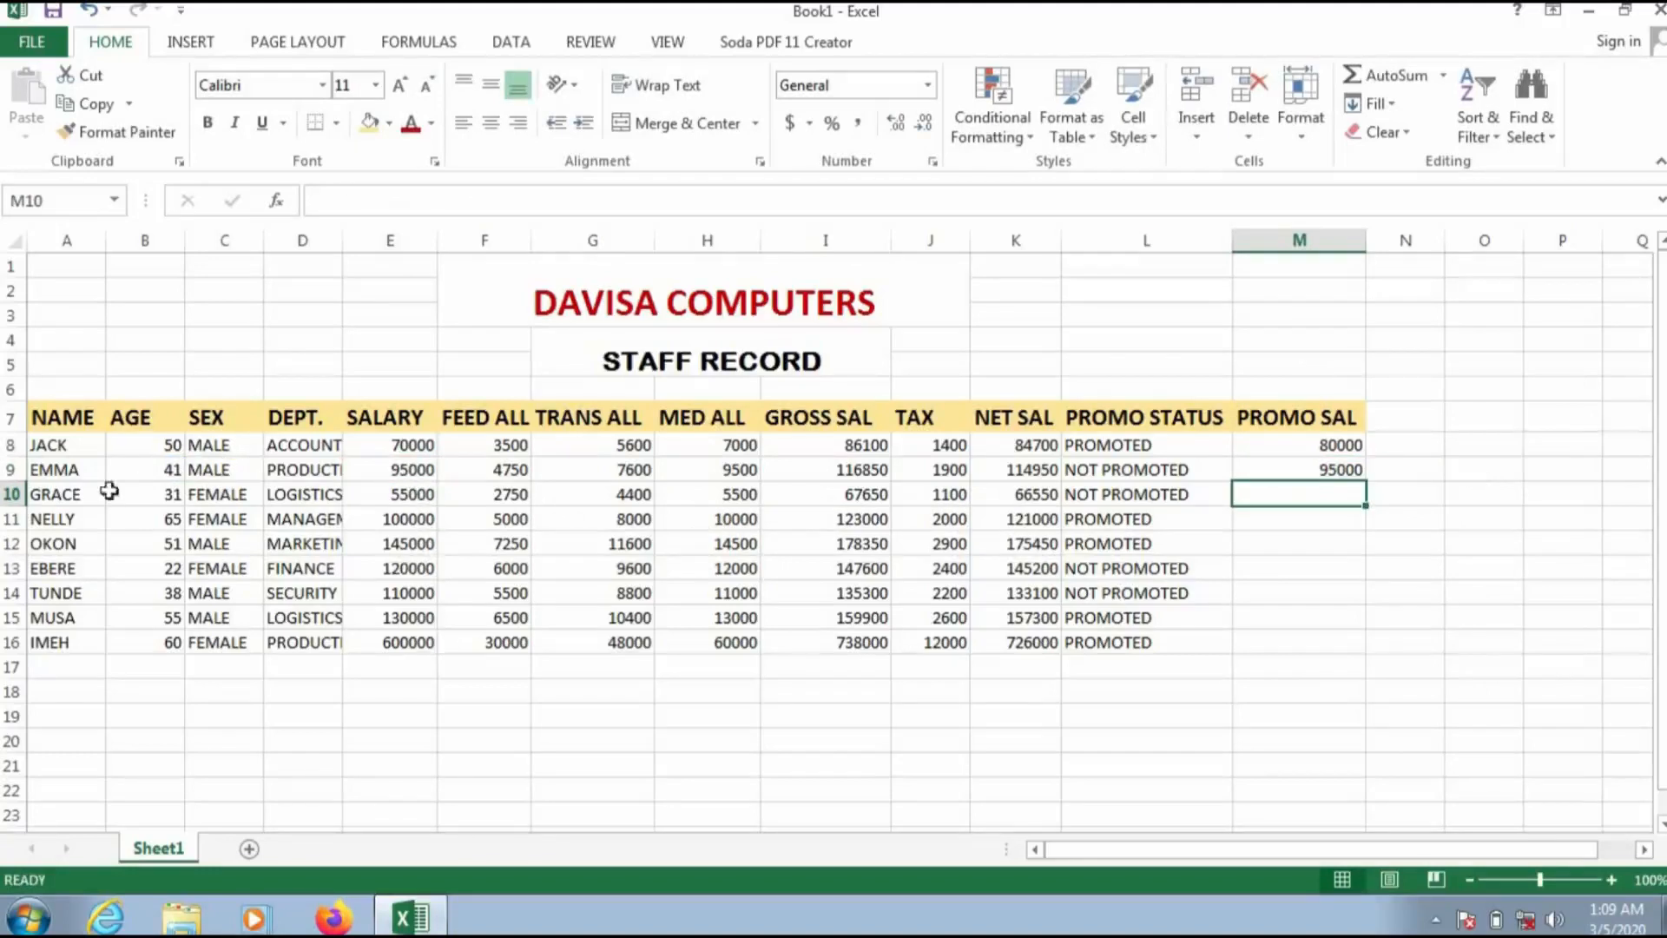
Step: Copy the promotion salary formula from M9 down through M16
{"action": "left_click", "coordinate": [1283, 468]}
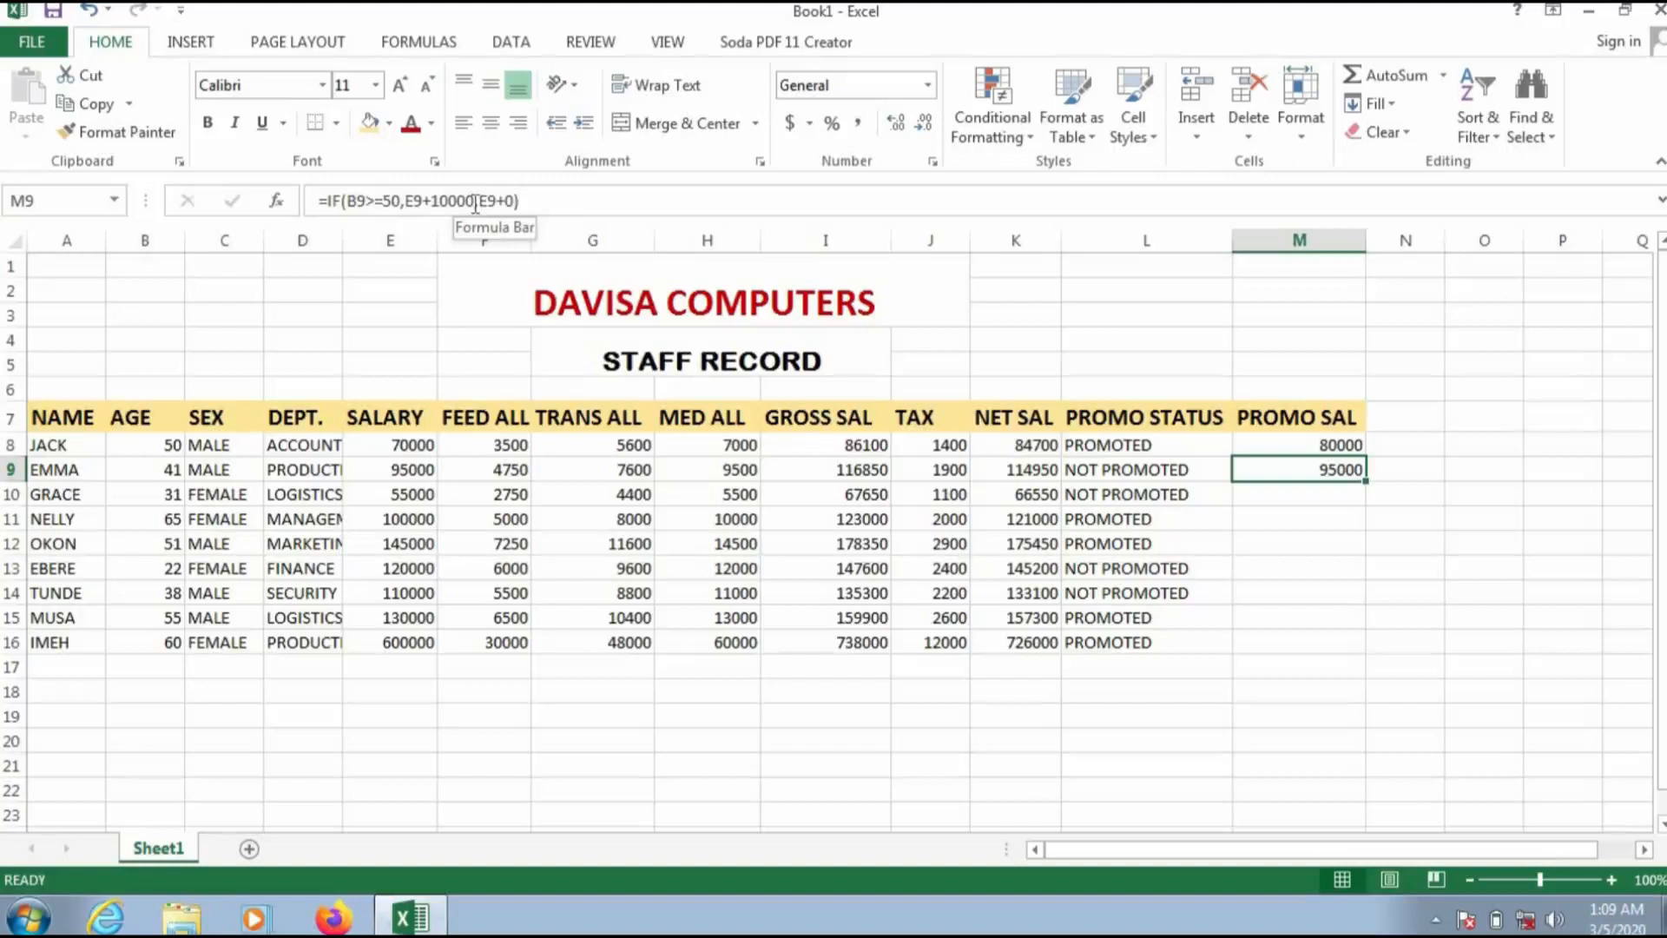
{"action": "double_click", "coordinate": [1367, 487]}
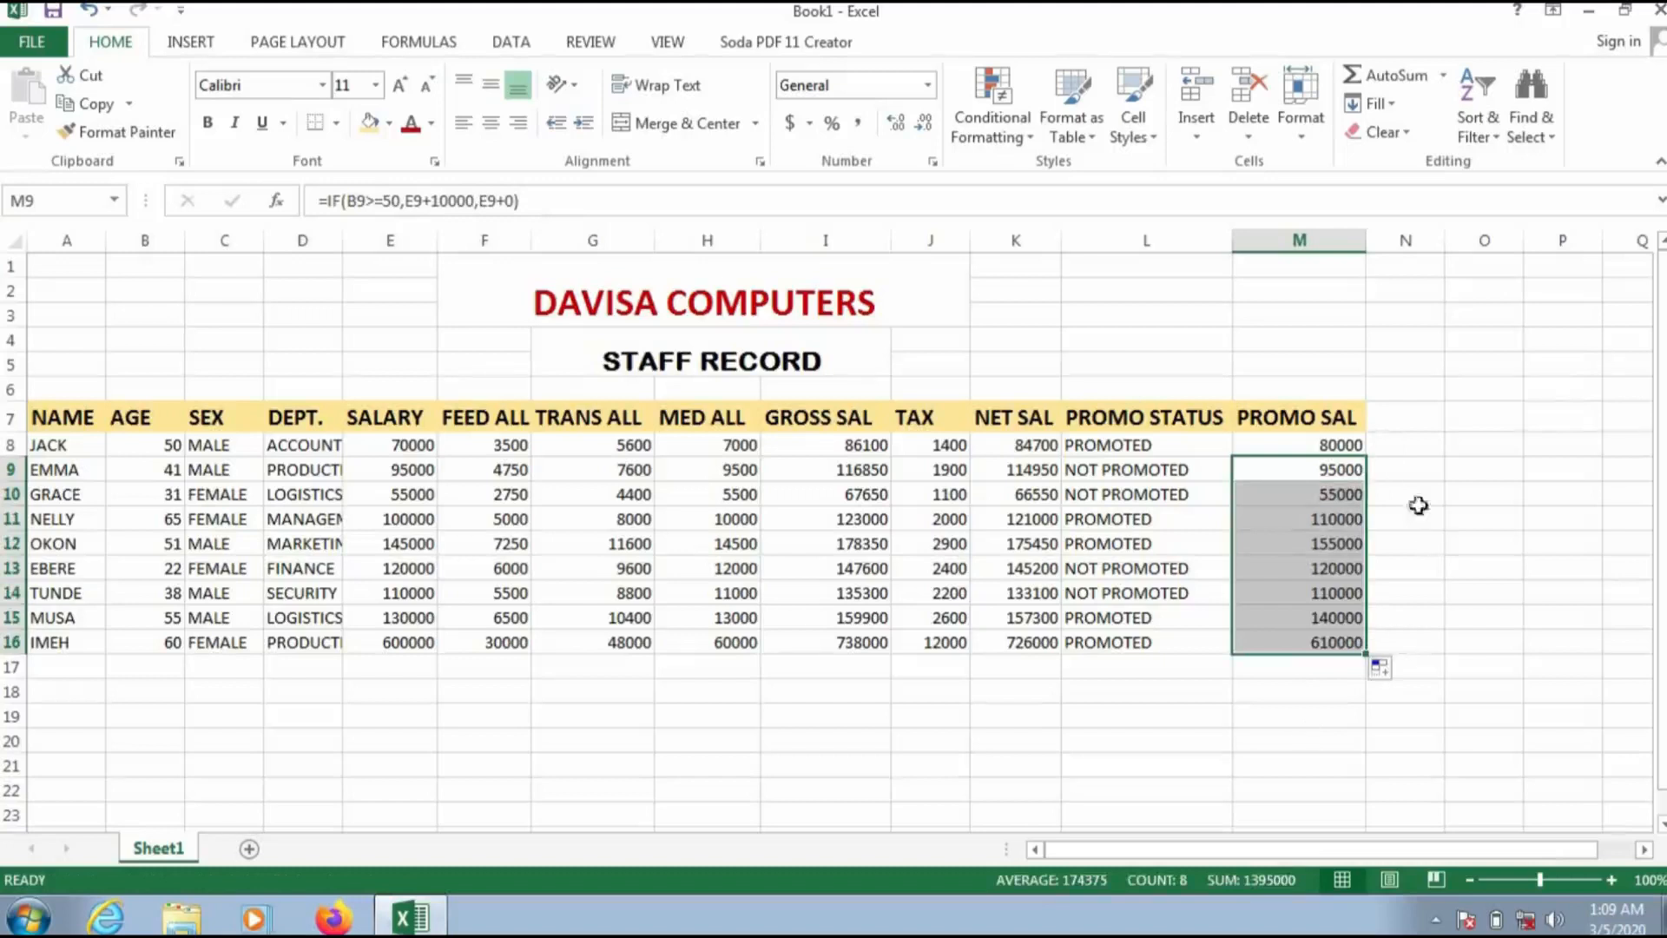
{"action": "left_click", "coordinate": [1394, 427]}
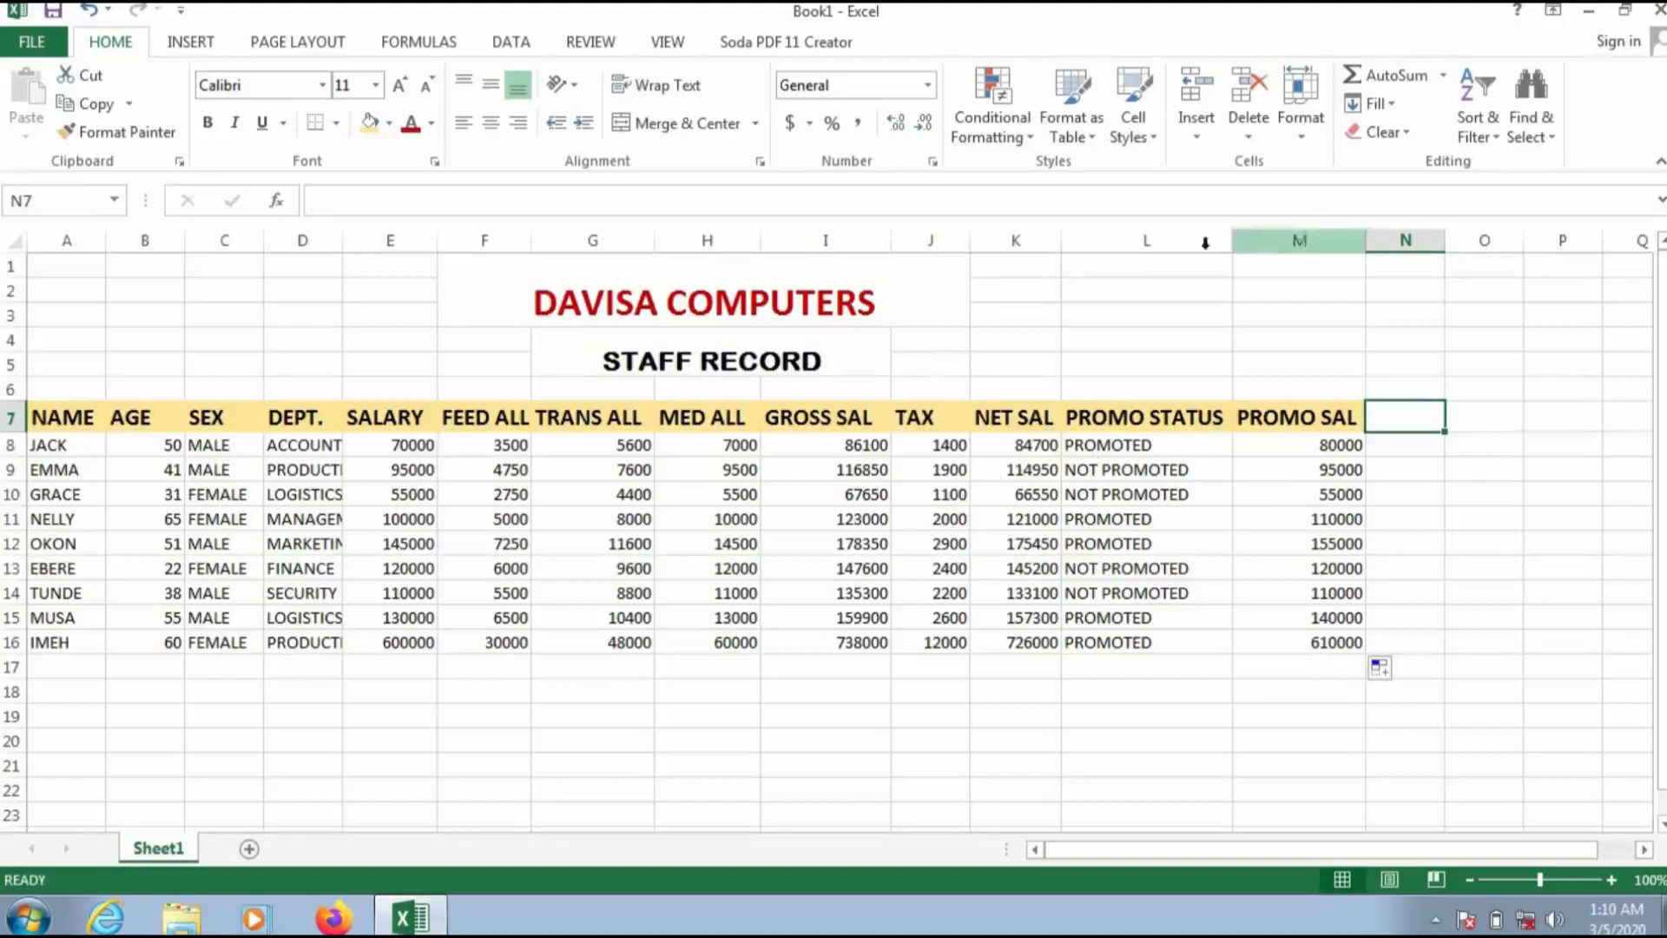
Step: Save the workbook as "STAFF RECORD" in the Documents folder as an Excel Workbook
{"action": "left_click", "coordinate": [1601, 14]}
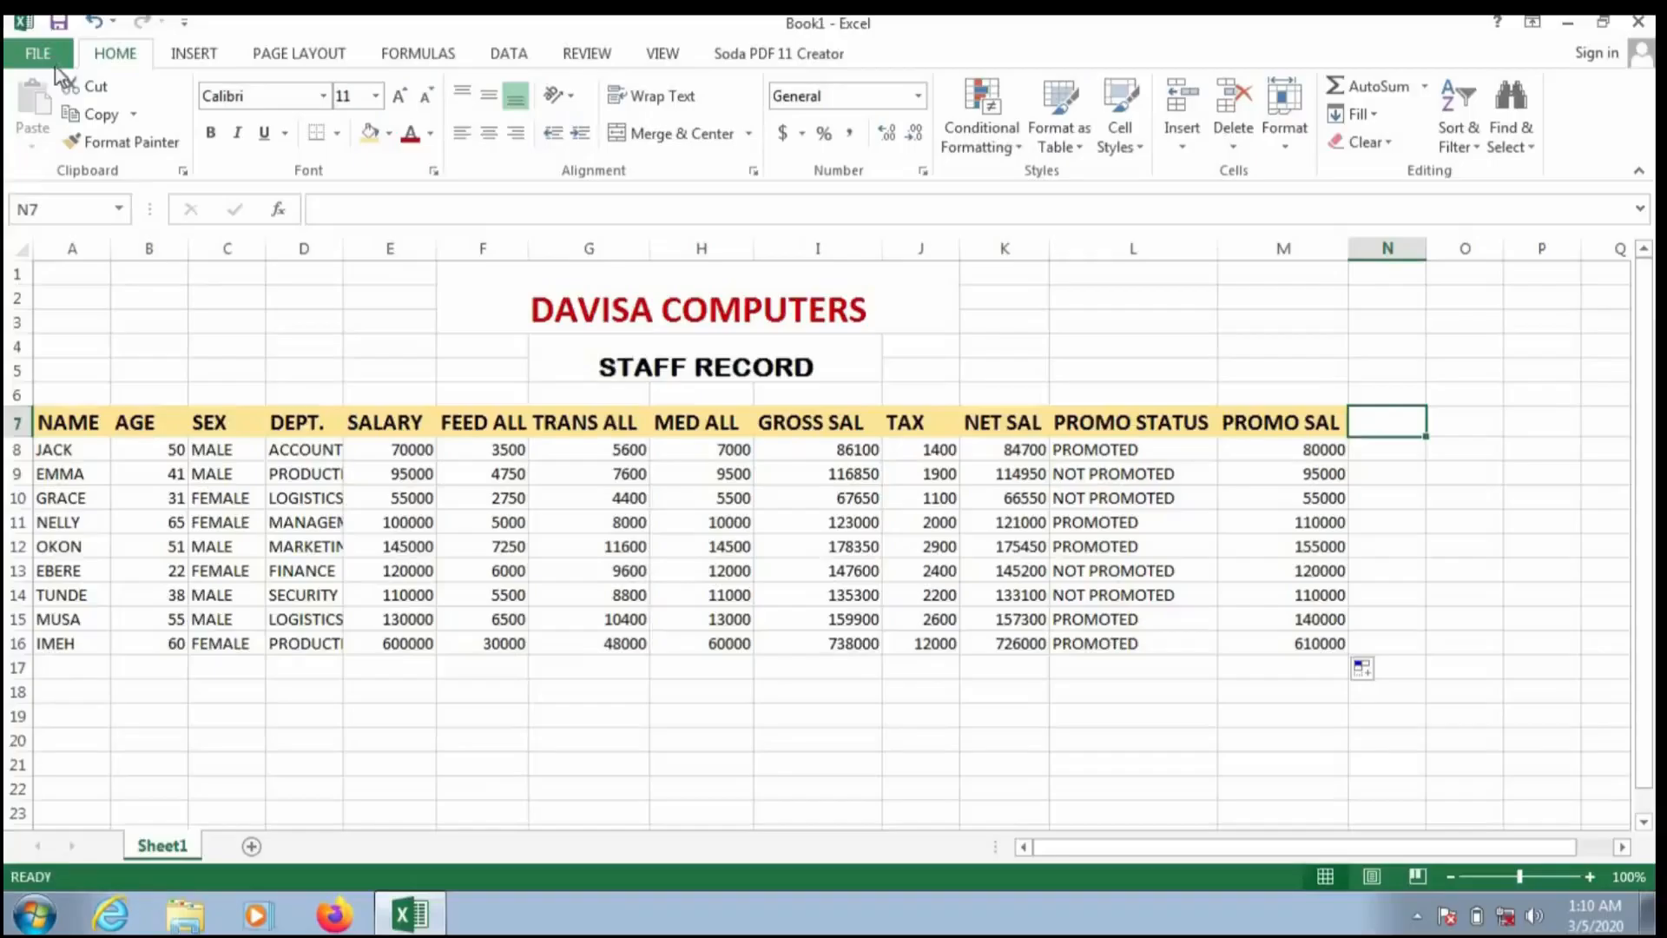
{"action": "left_click", "coordinate": [40, 56]}
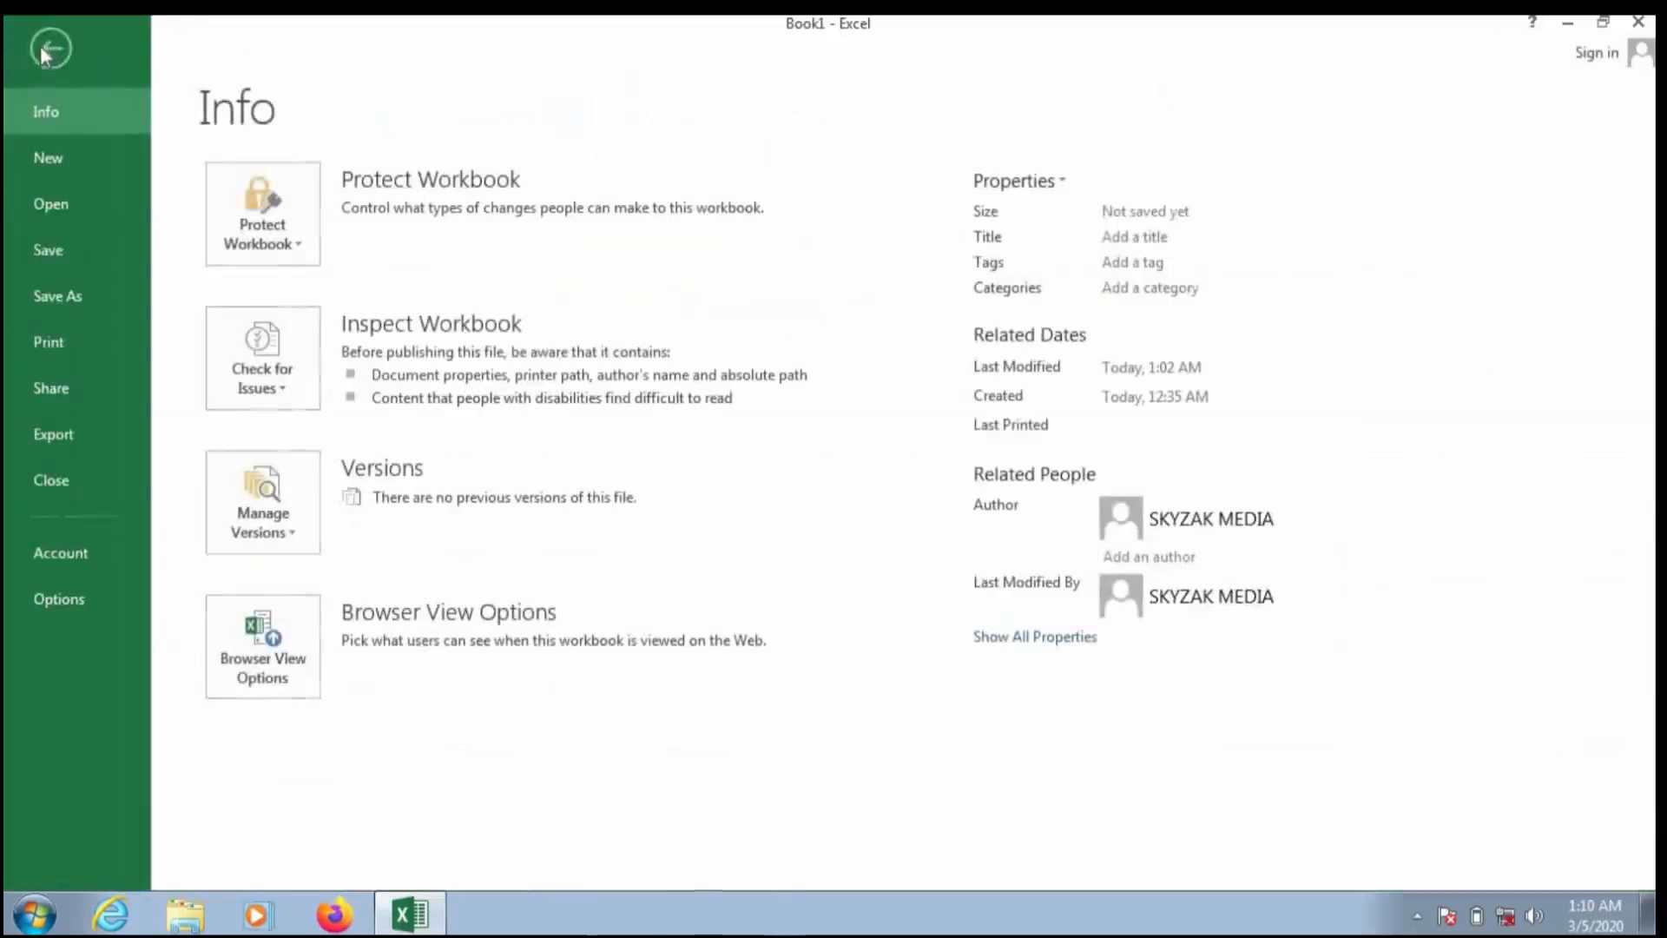
{"action": "left_click", "coordinate": [54, 253]}
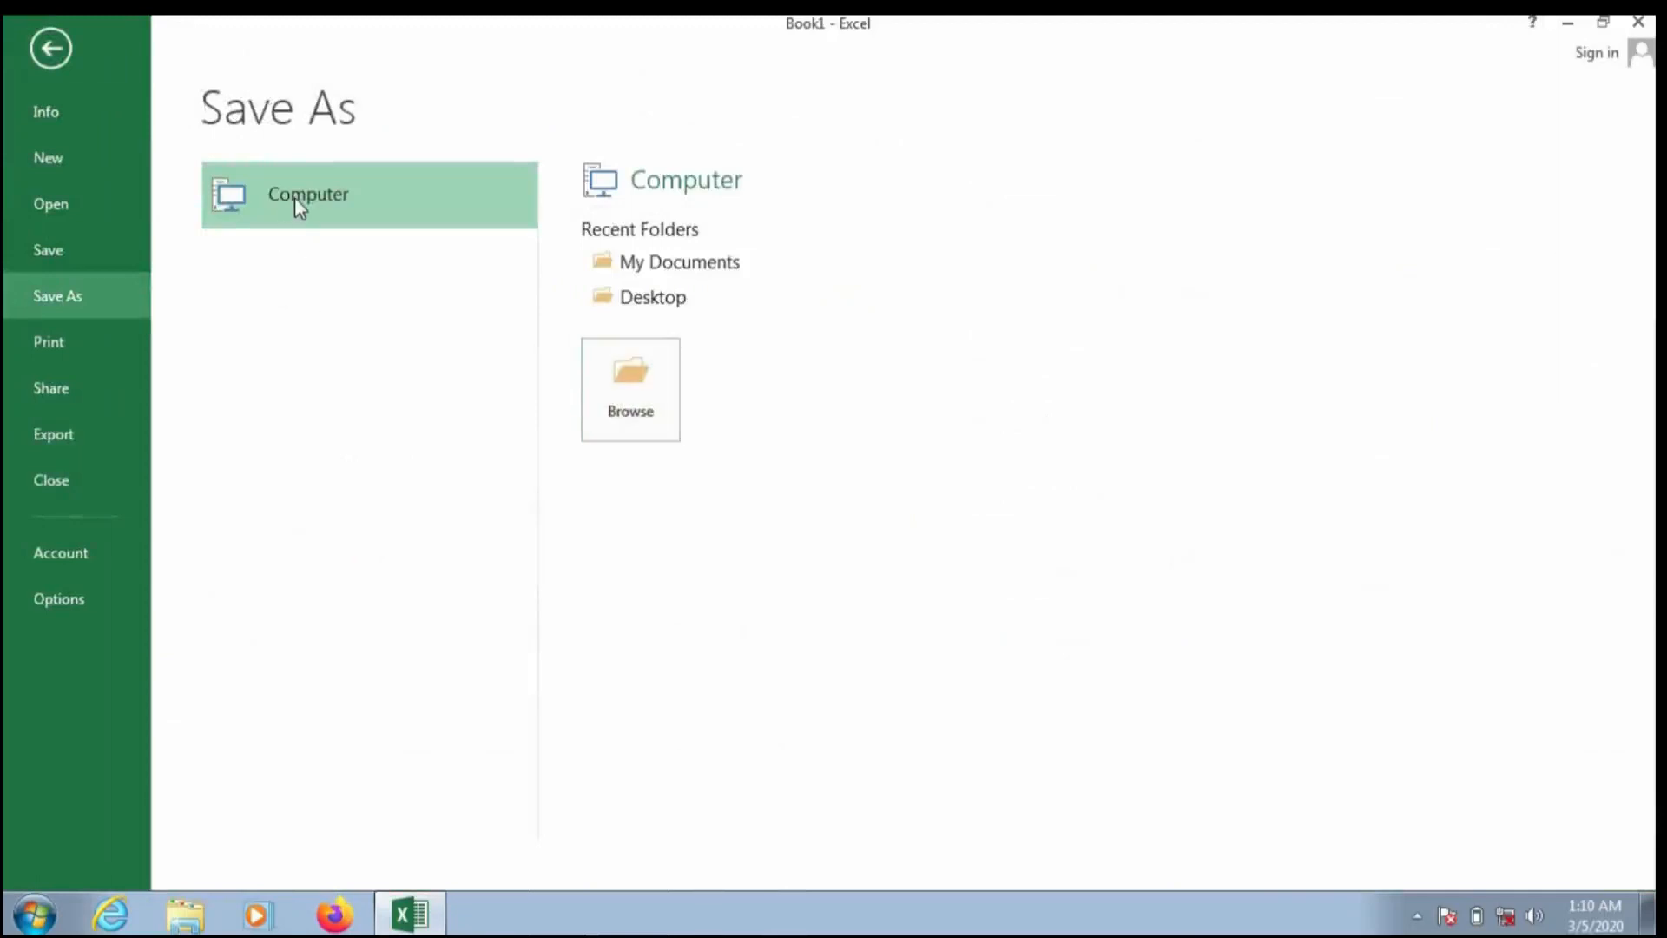
{"action": "left_click", "coordinate": [684, 261]}
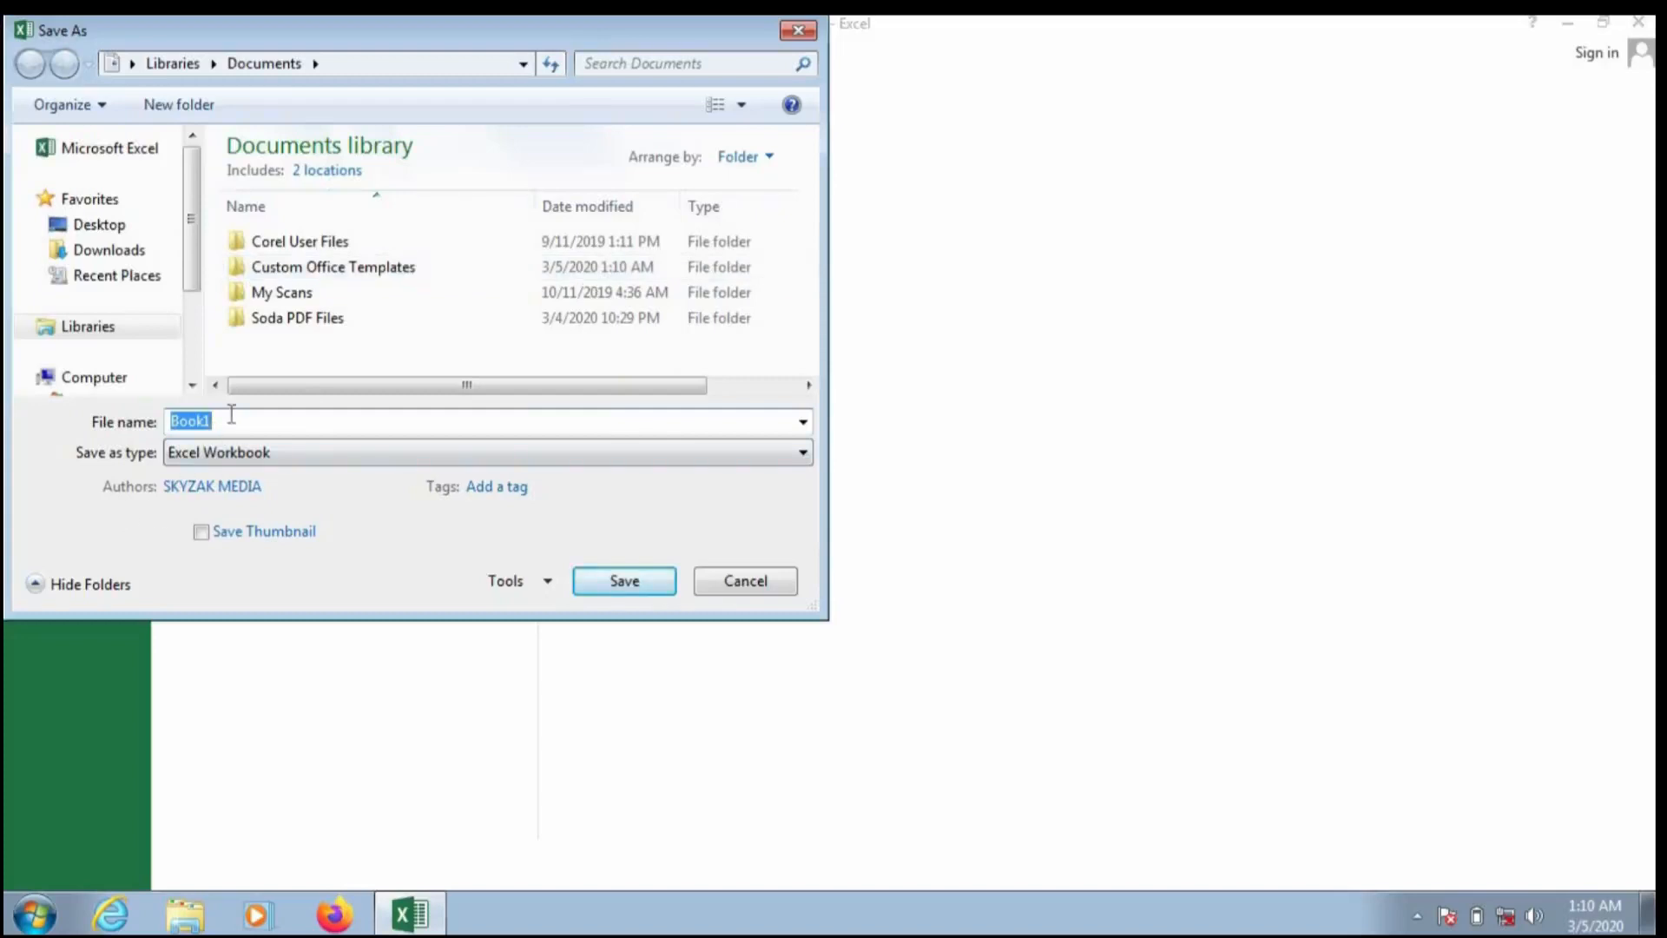
{"action": "type", "text": "STAFF RECORD"}
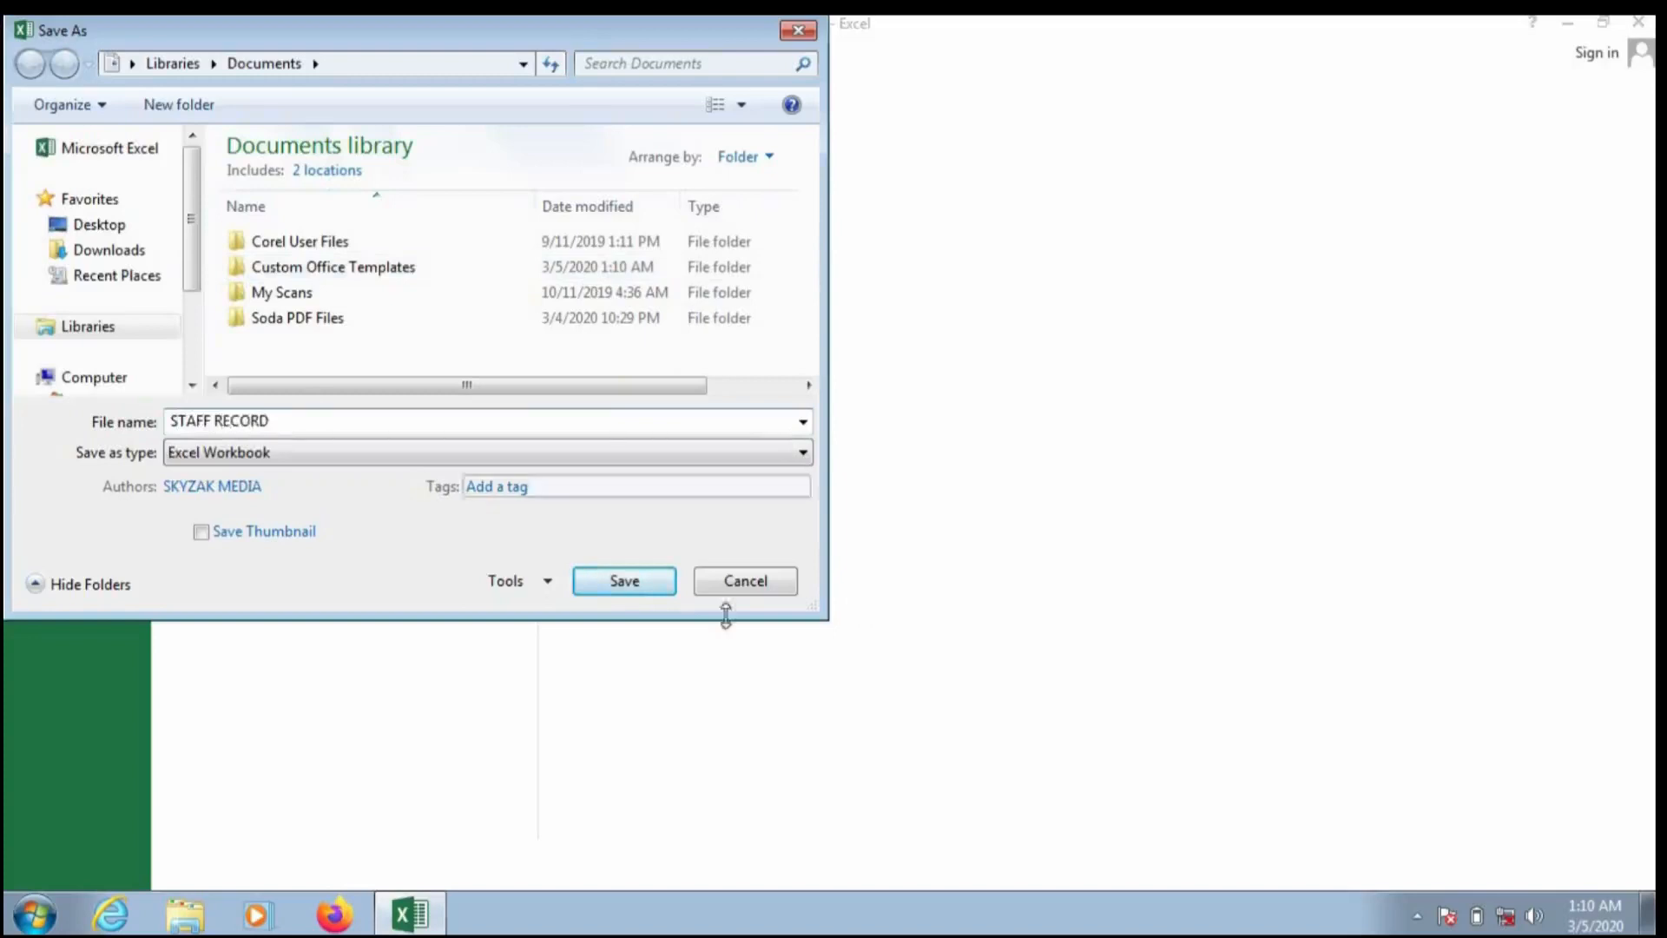
{"action": "left_click", "coordinate": [636, 581]}
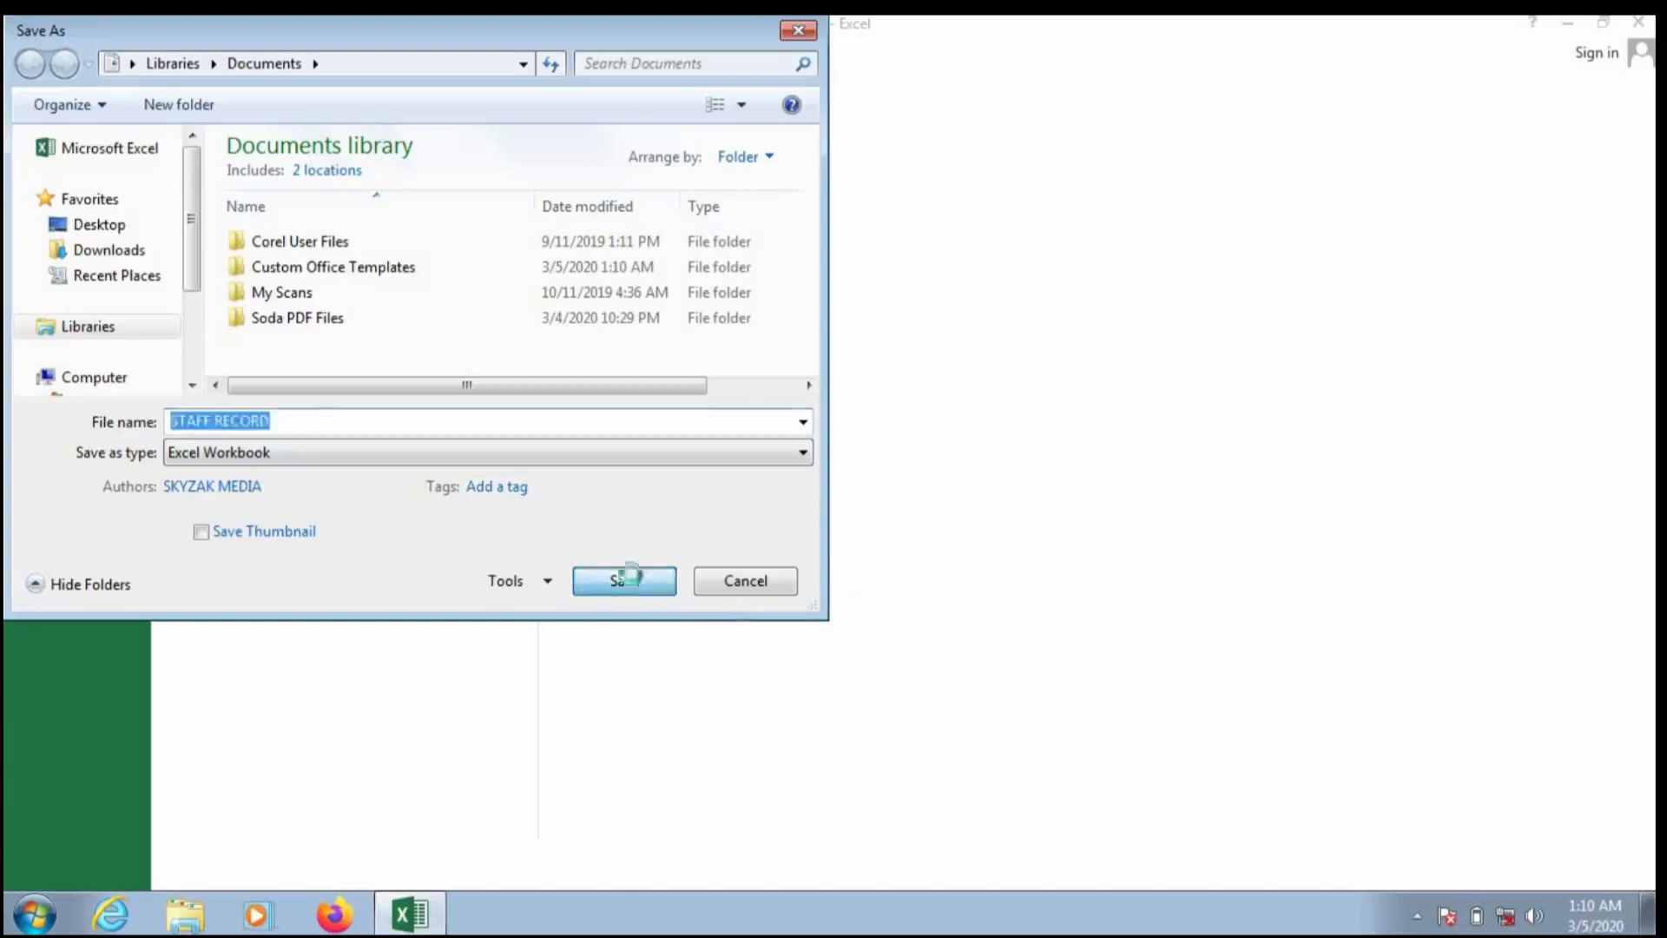